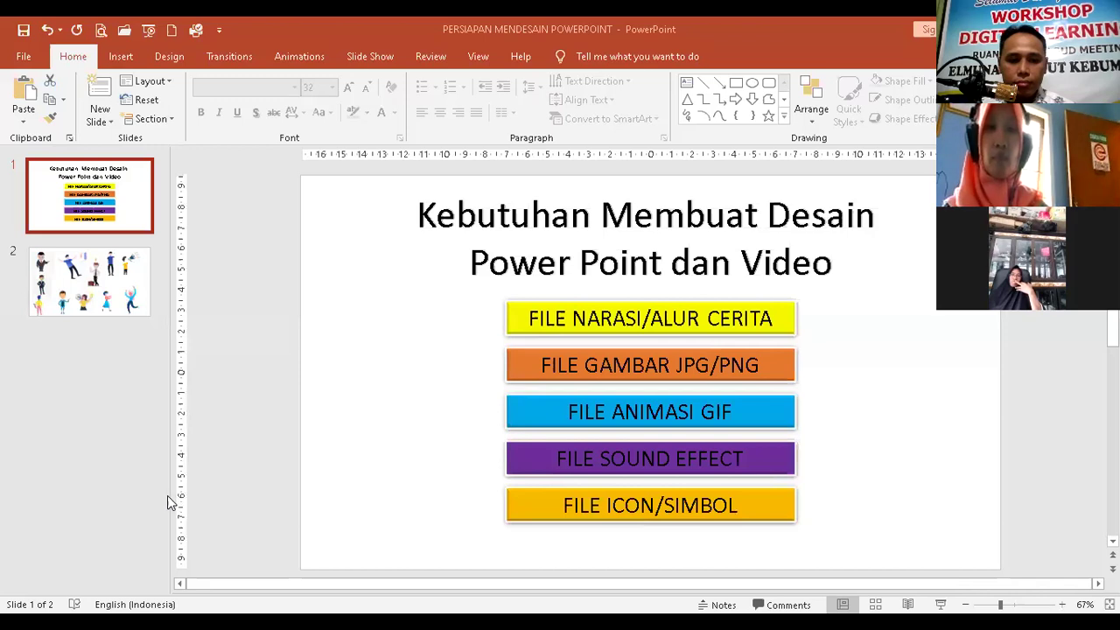
Narrow the slide thumbnail pane so slide 1 gets a wider editing area
left_click_drag(167, 502, 84, 500)
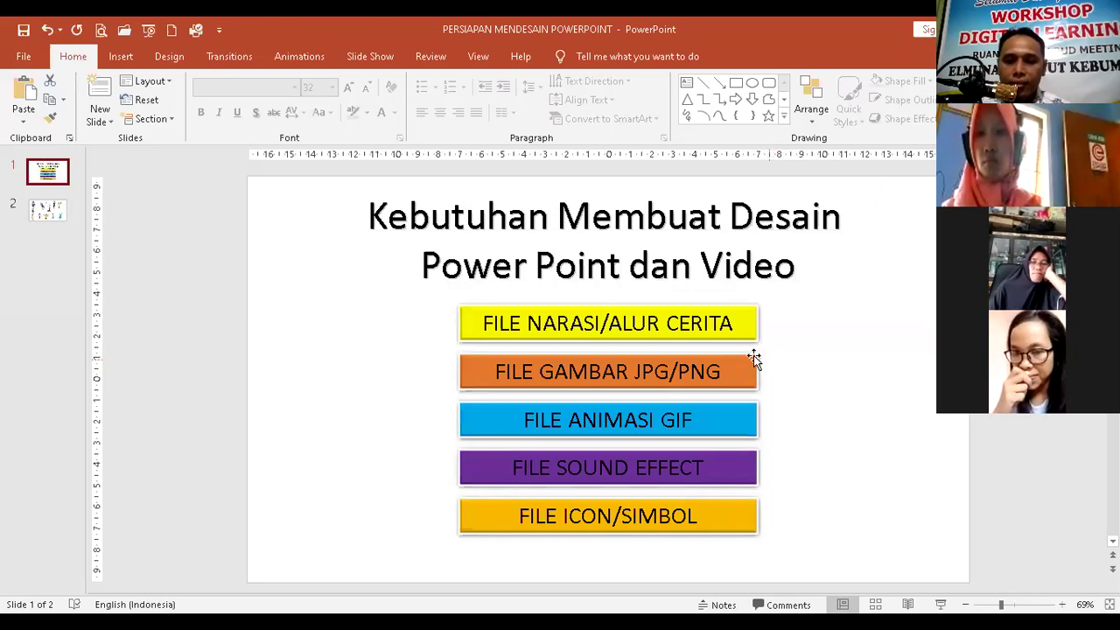
Select each of slide 1's five file-type boxes in turn, then move on to slide 2
left_click(570, 323)
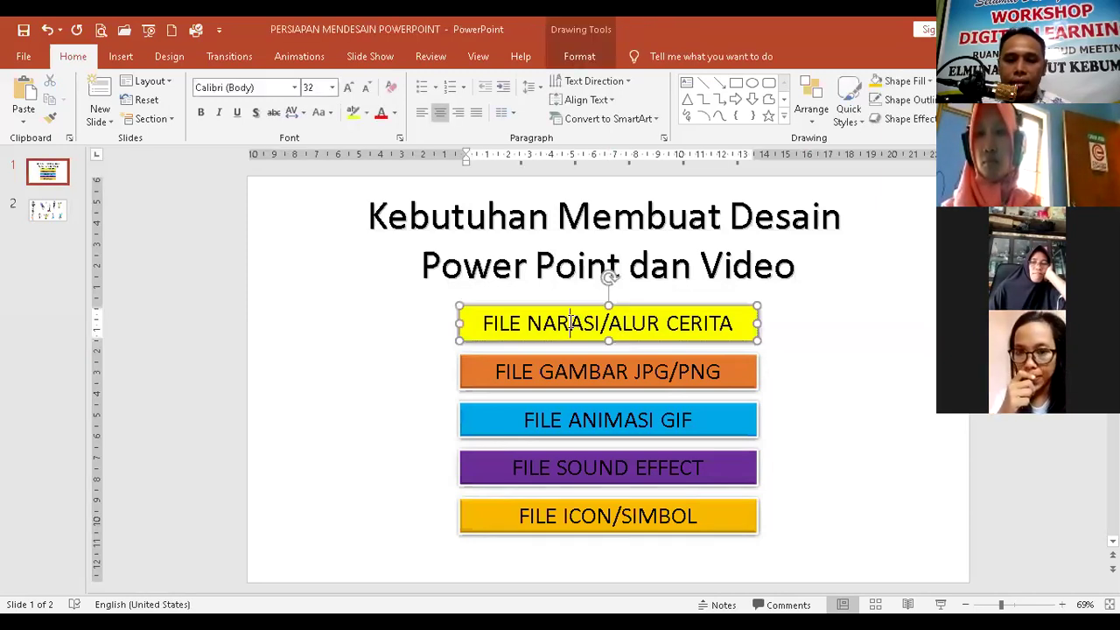
left_click(427, 331)
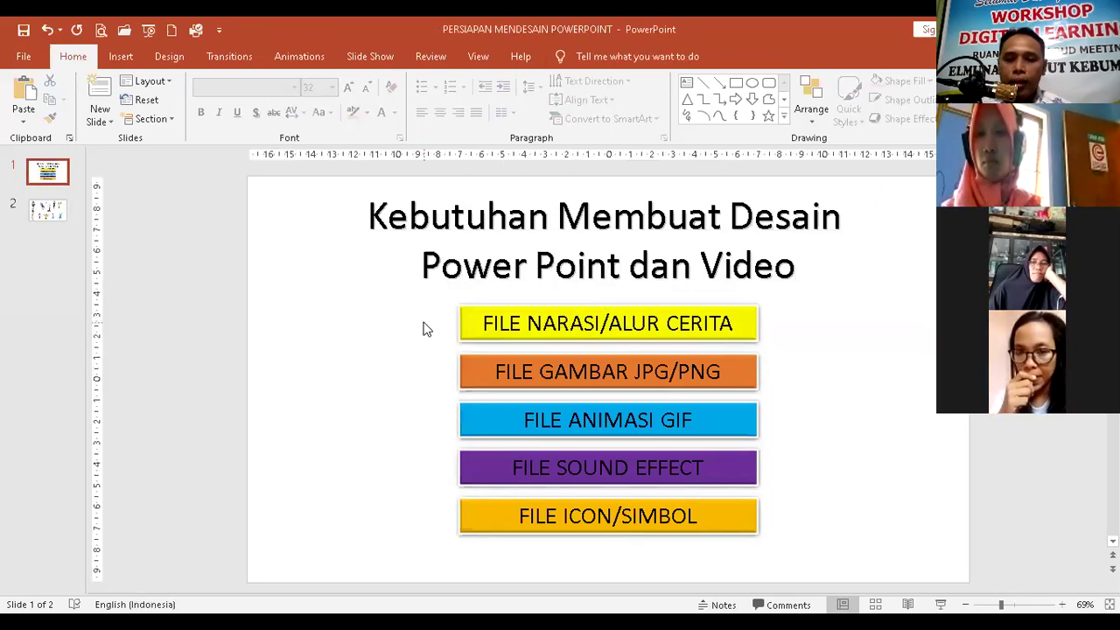
left_click(487, 324)
left_click(516, 373)
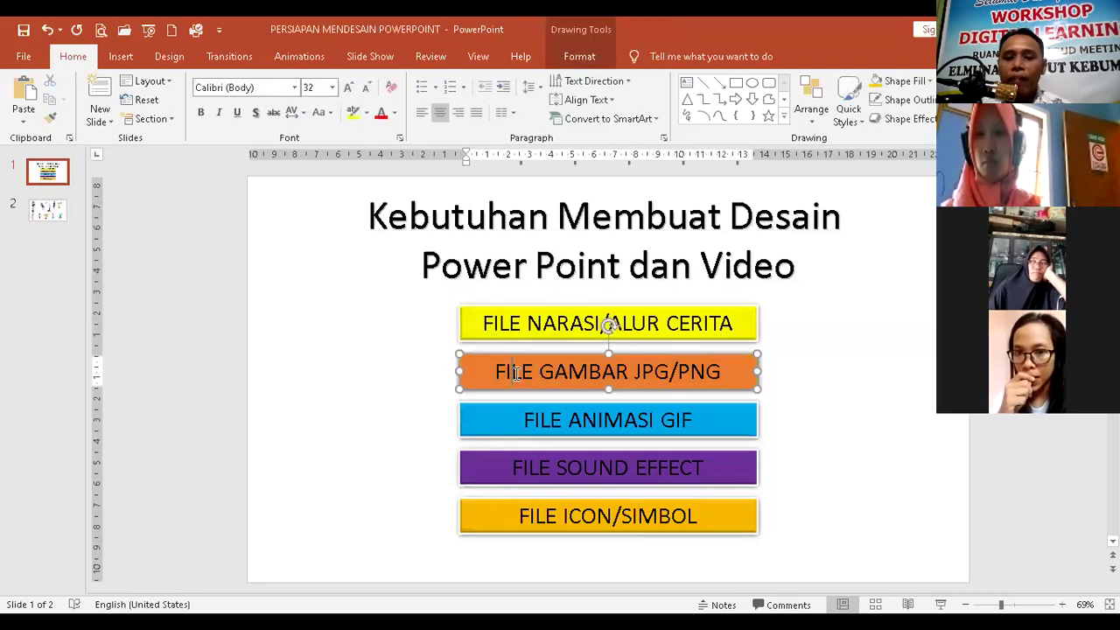
left_click(522, 422)
left_click(540, 468)
left_click(552, 515)
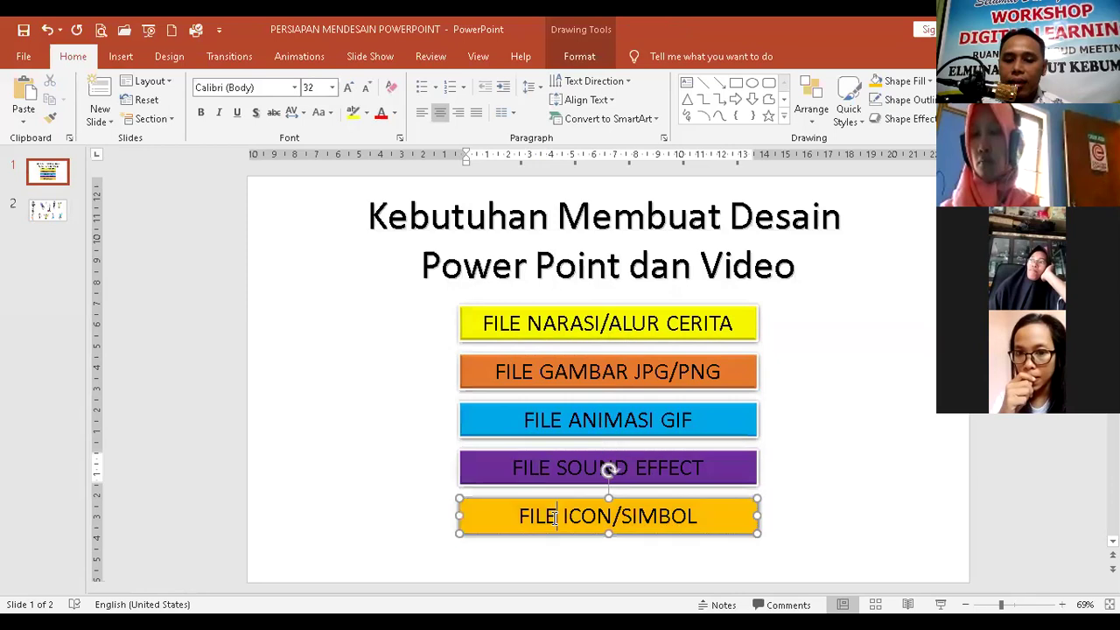
left_click(401, 376)
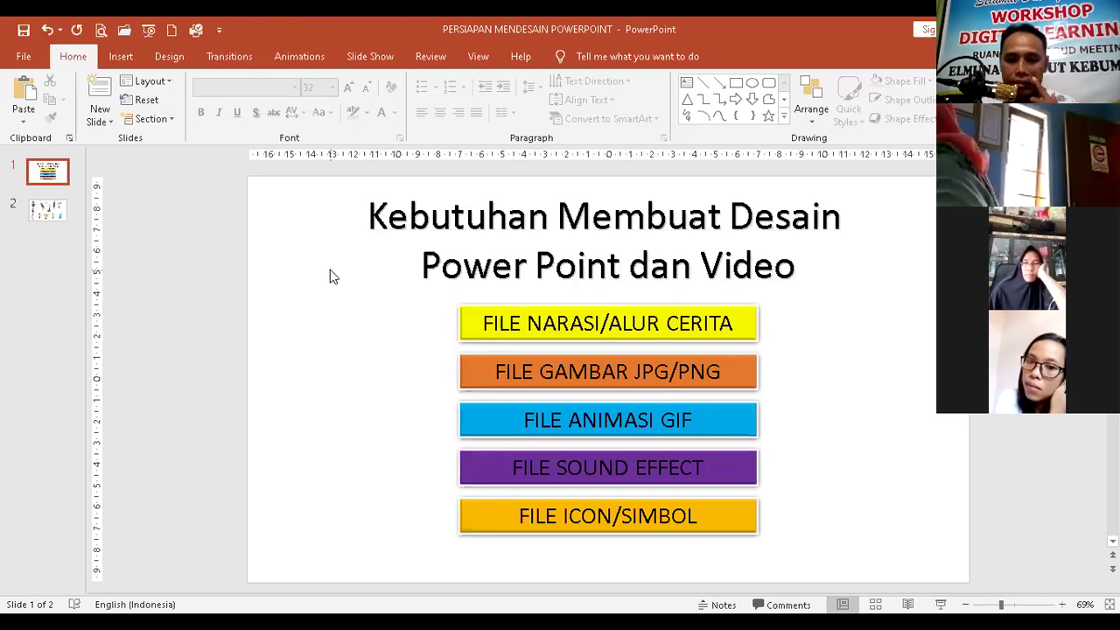
left_click(50, 213)
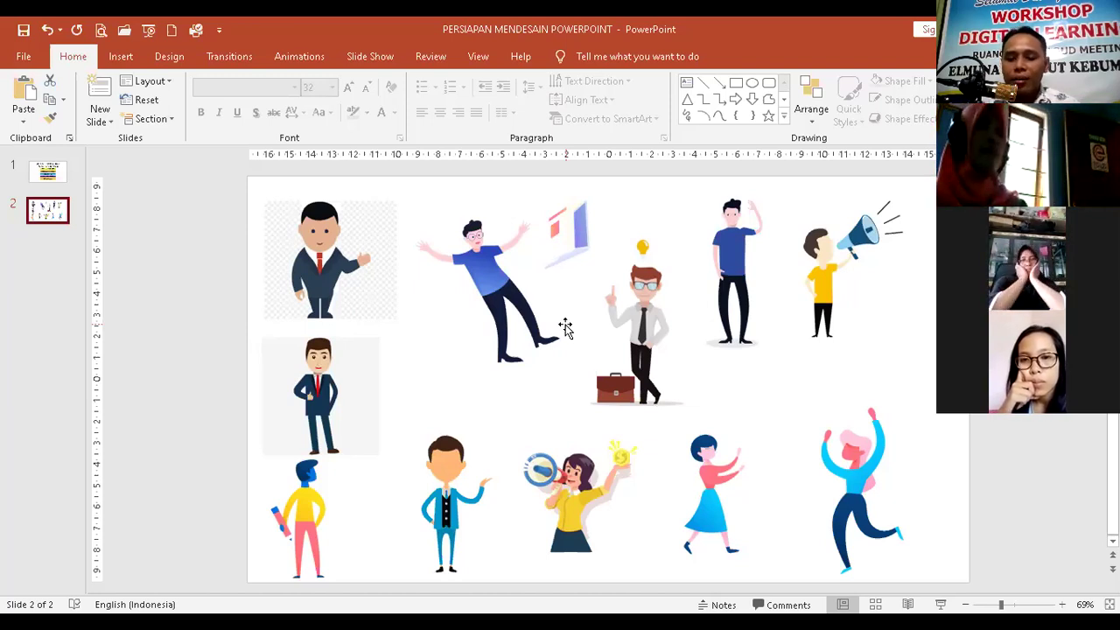
Resize the woman-with-megaphone picture and select the falling-man picture
left_click(569, 486)
left_click_drag(645, 430, 617, 458)
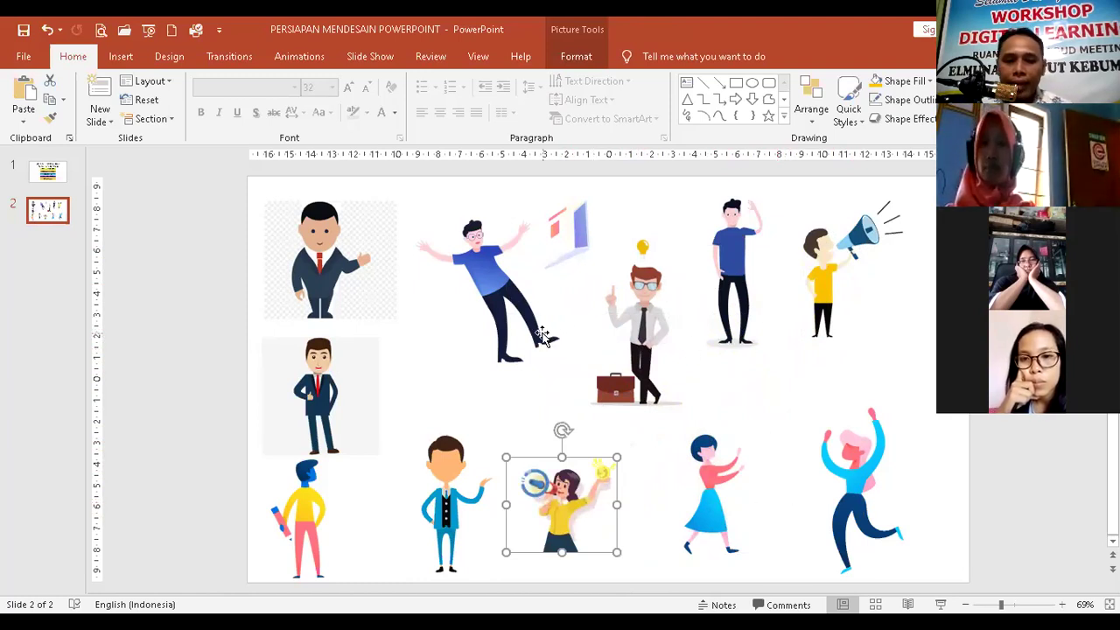
left_click(514, 317)
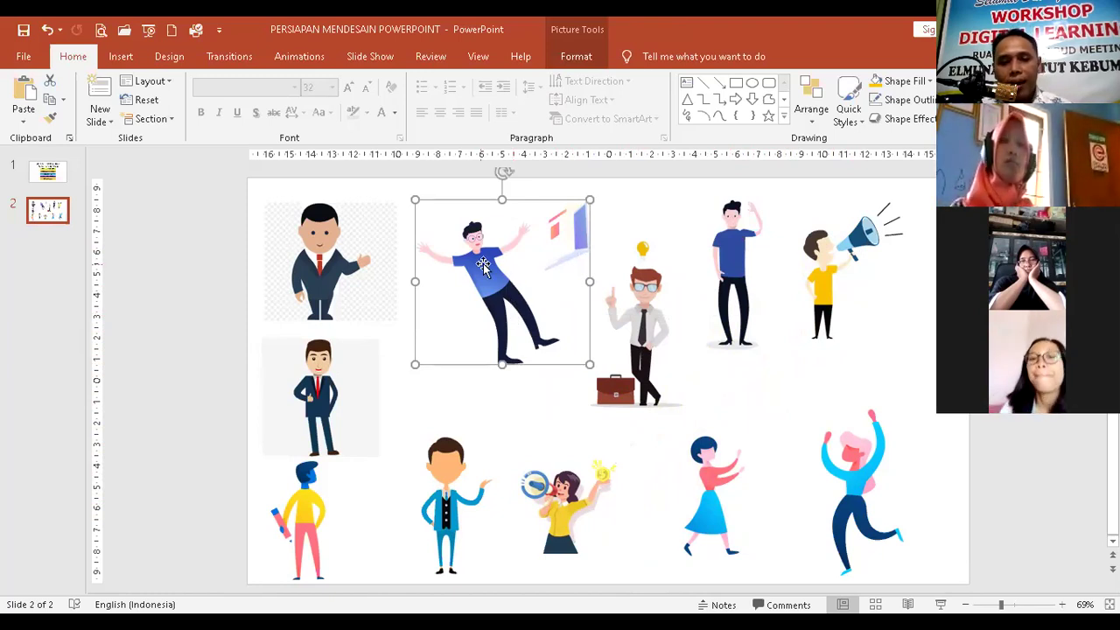
Move the standing businessman picture off the slide's left edge, keeping the top-left businessman on the slide
mouse_move(336, 370)
left_mouse_down()
mouse_move(259, 350)
mouse_move(182, 262)
mouse_move(225, 333)
mouse_move(338, 355)
mouse_move(340, 367)
left_mouse_up()
mouse_move(332, 273)
left_mouse_down()
mouse_move(177, 269)
mouse_move(324, 273)
left_mouse_up()
mouse_move(297, 505)
left_mouse_down()
mouse_move(159, 359)
mouse_move(163, 347)
mouse_move(227, 439)
mouse_move(308, 518)
left_mouse_up()
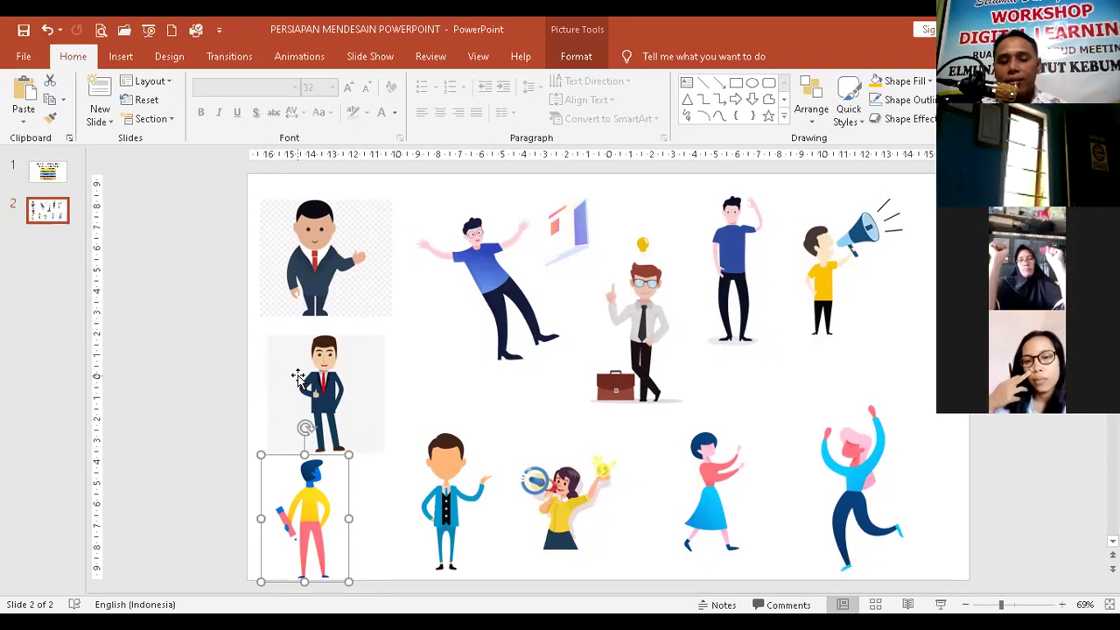
mouse_move(298, 377)
left_mouse_down()
mouse_move(143, 324)
mouse_move(175, 325)
mouse_move(143, 337)
mouse_move(233, 372)
mouse_move(299, 375)
left_mouse_up()
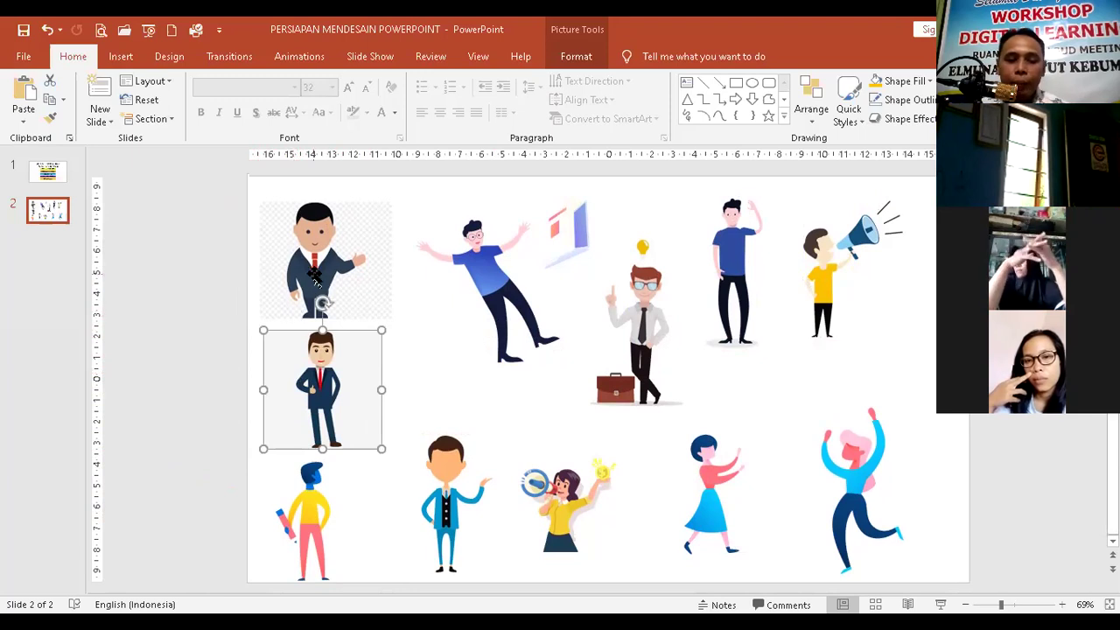
left_click_drag(322, 266, 193, 256)
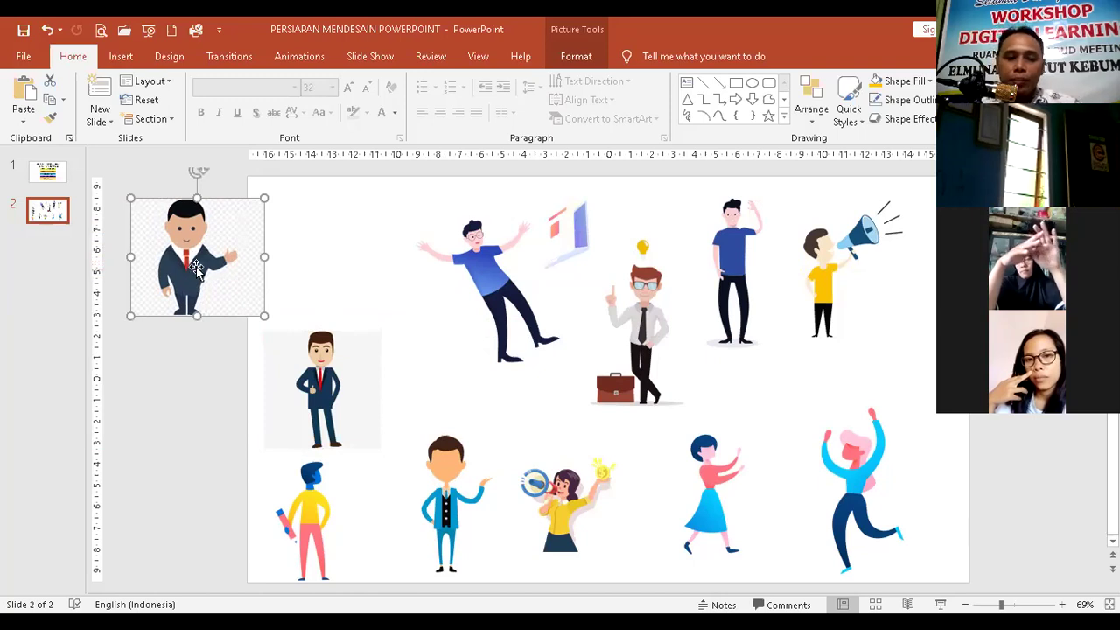
left_click_drag(191, 270, 323, 269)
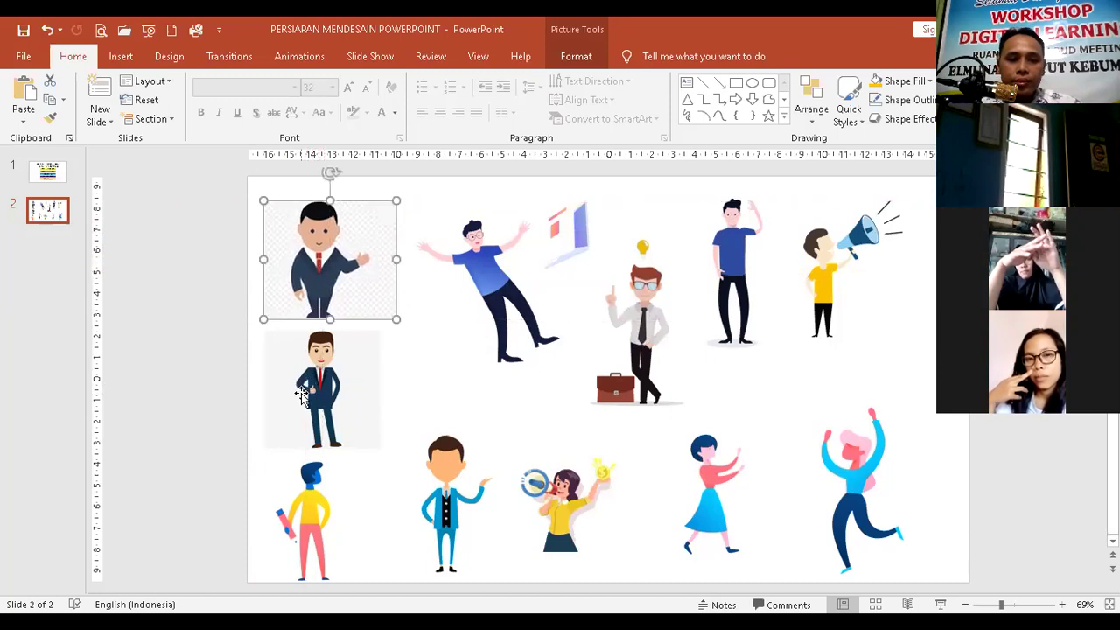
left_click_drag(335, 399, 191, 385)
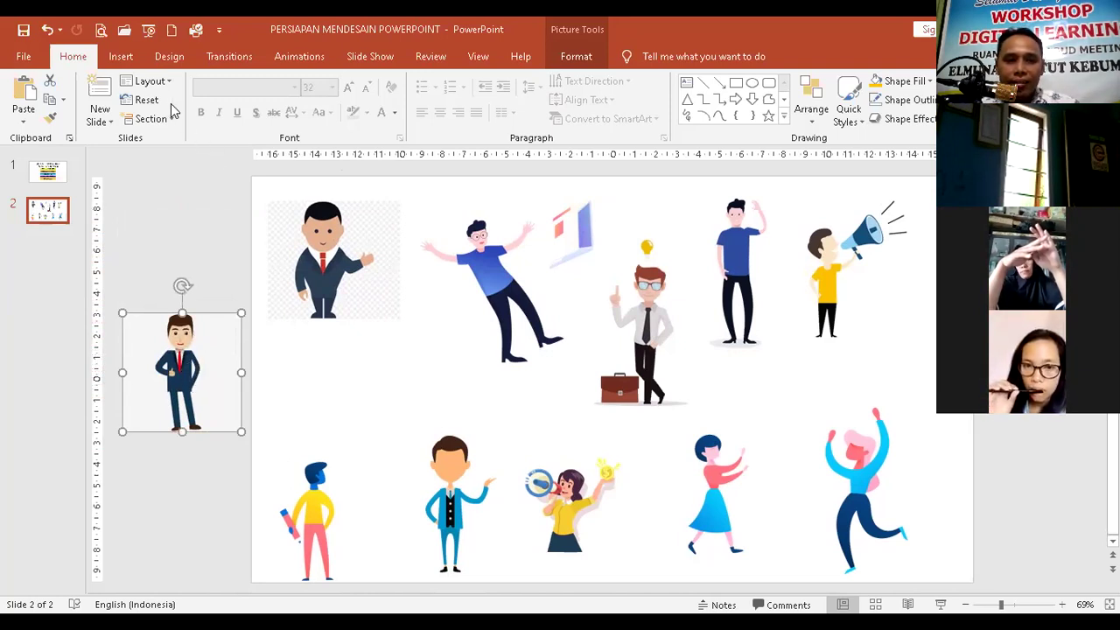
Try Set Transparent Color on the businessman's light-gray background, then undo the changes
left_click(573, 58)
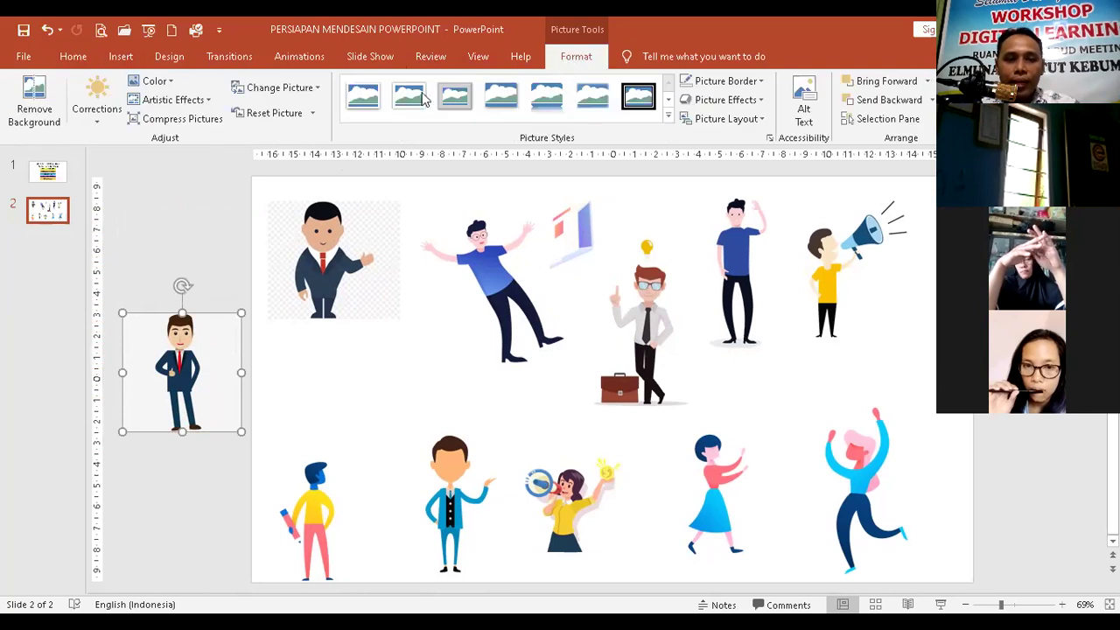
left_click(164, 84)
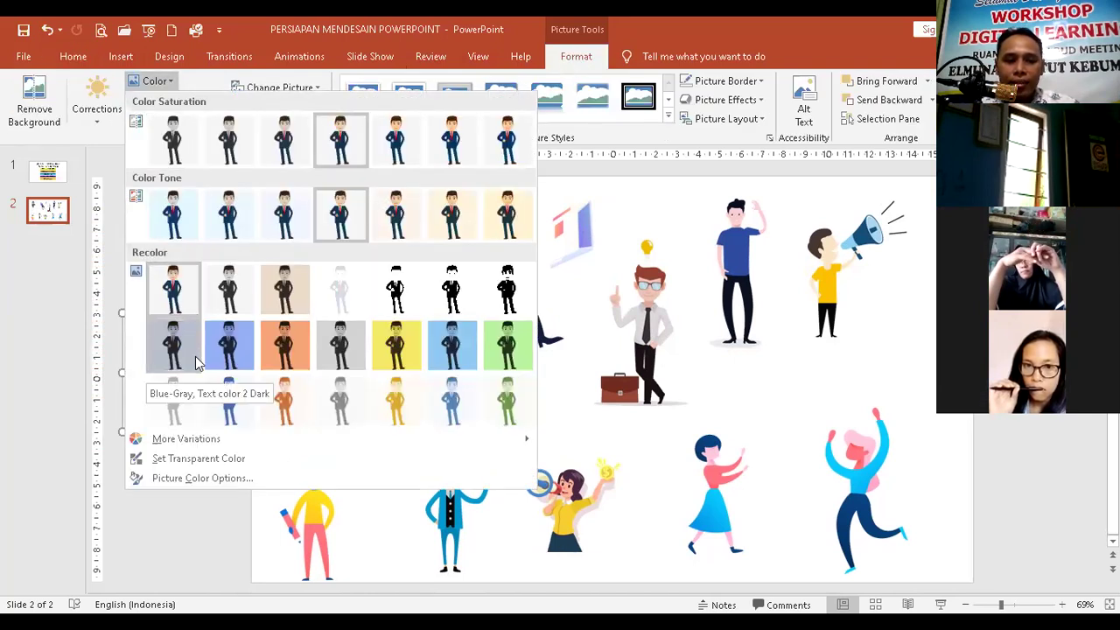
left_click(210, 460)
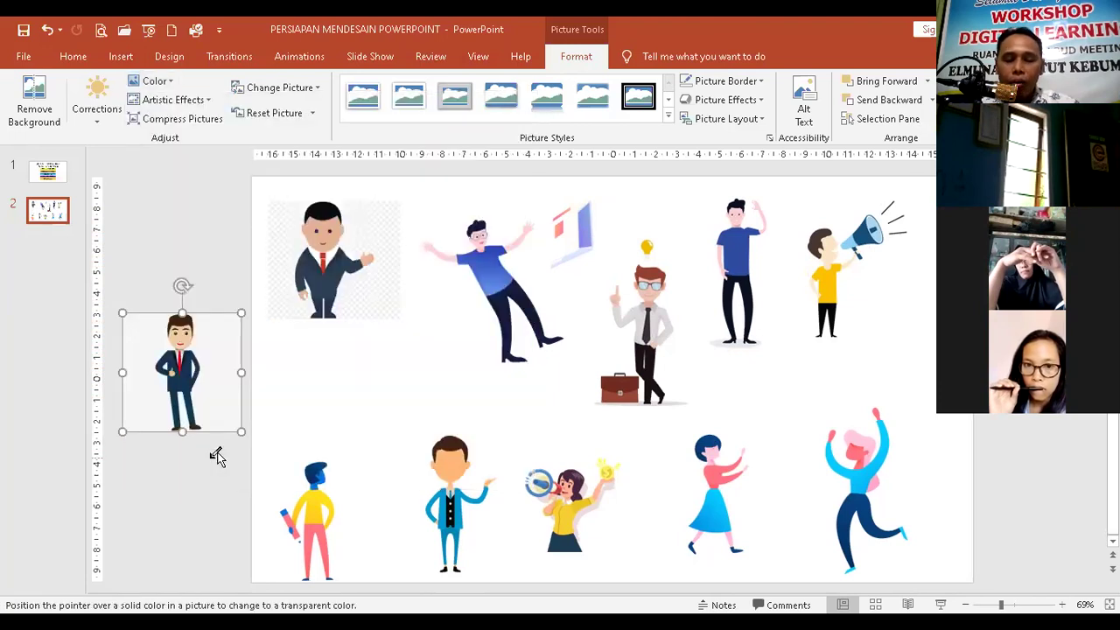
left_click(218, 371)
mouse_move(181, 376)
left_mouse_down()
mouse_move(336, 380)
mouse_move(195, 393)
left_mouse_up()
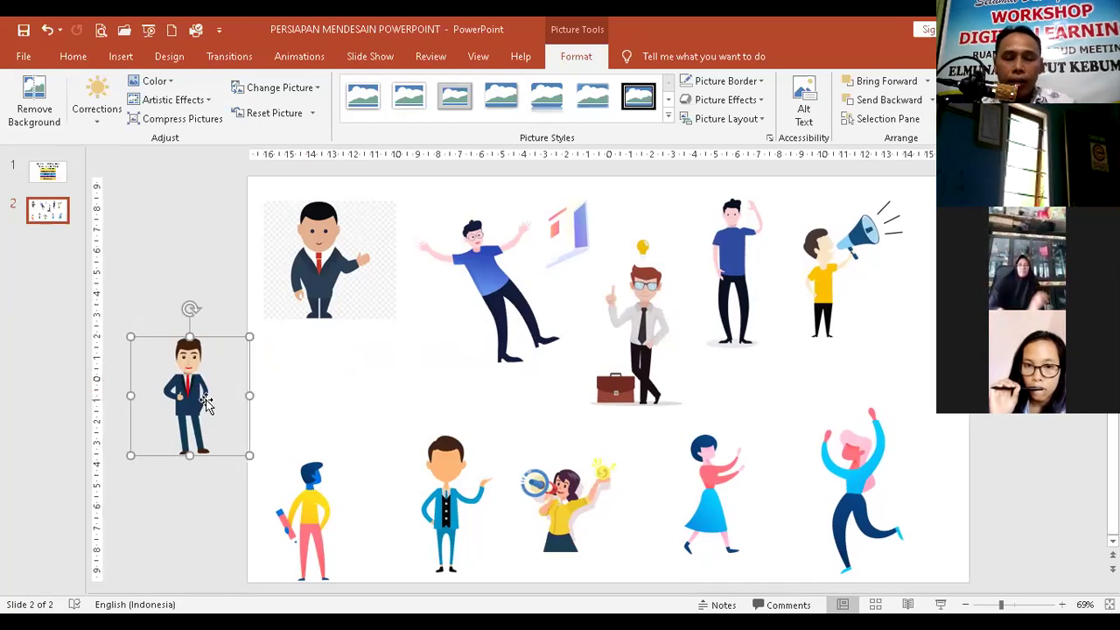
left_click(47, 30)
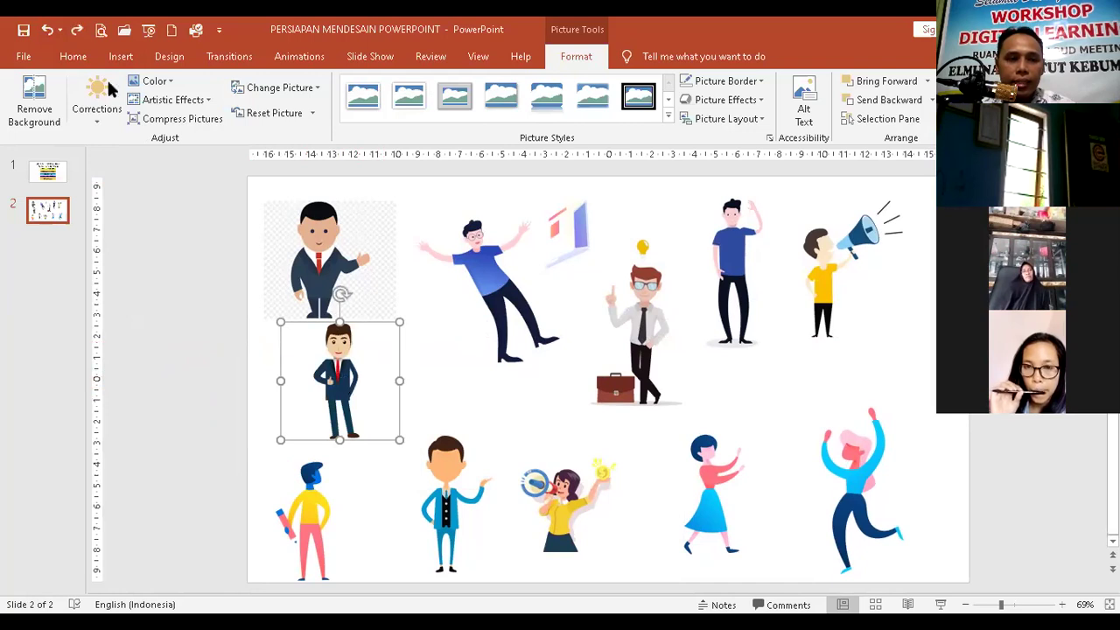
left_click(47, 30)
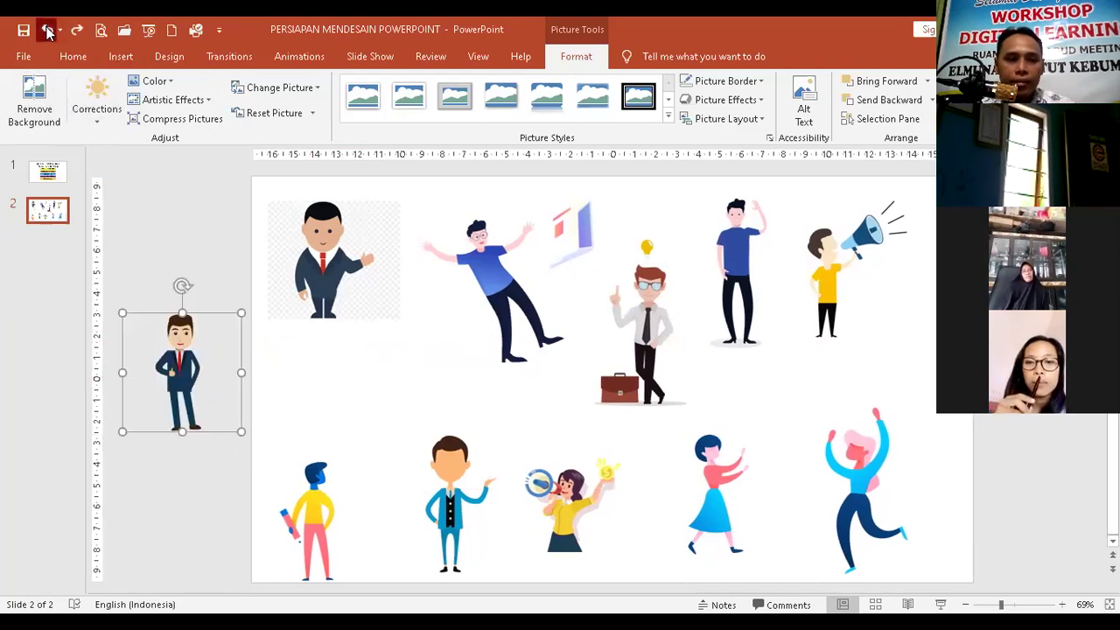
Put the suited man on the slide and park the cartoon businessman beside its left edge, undoing a transparency attempt
left_click_drag(183, 336, 321, 354)
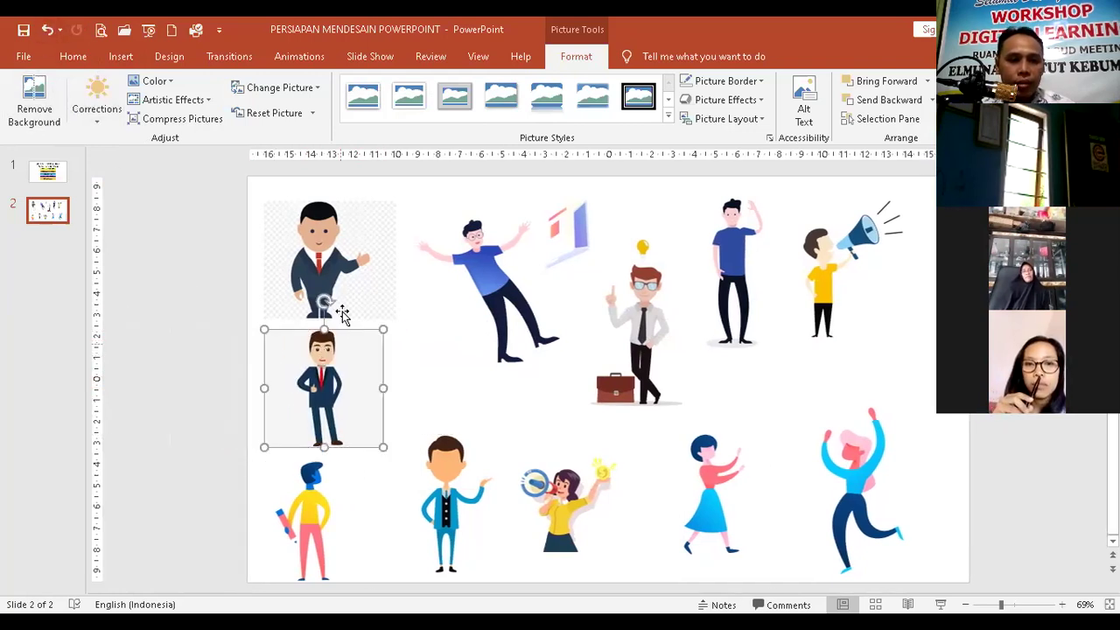
left_click_drag(355, 257, 197, 296)
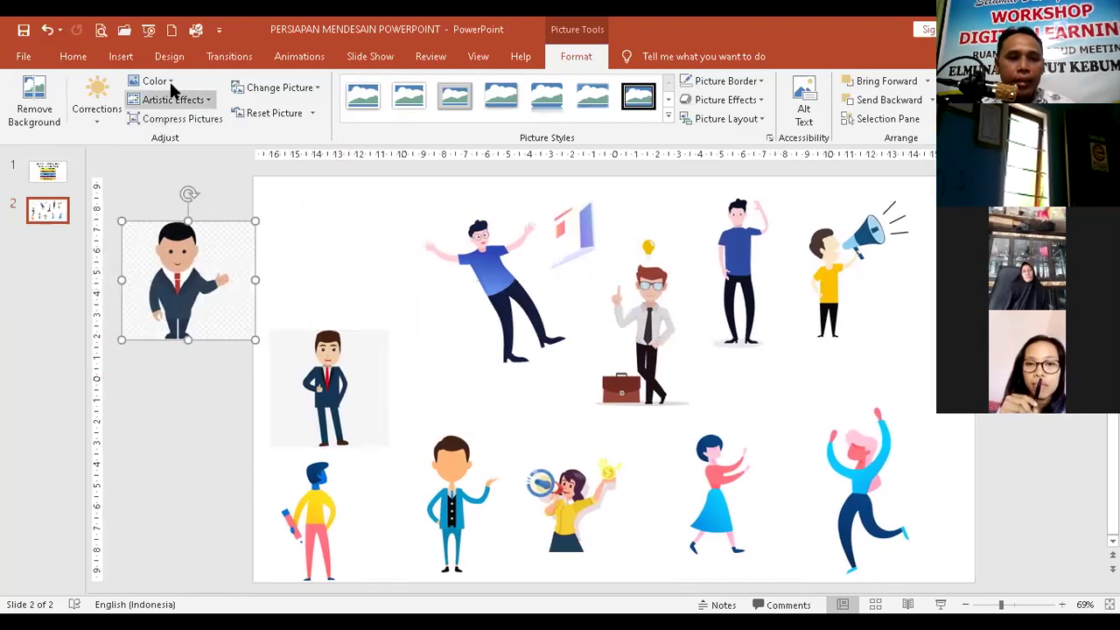
left_click(154, 80)
left_click(193, 430)
left_click(224, 313)
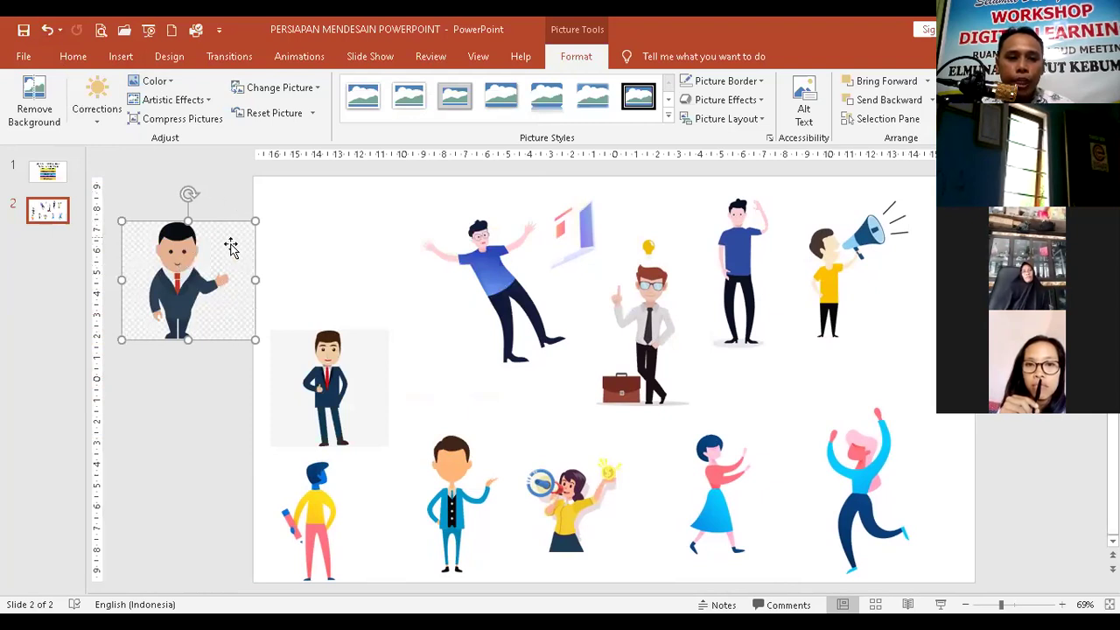
left_click(48, 30)
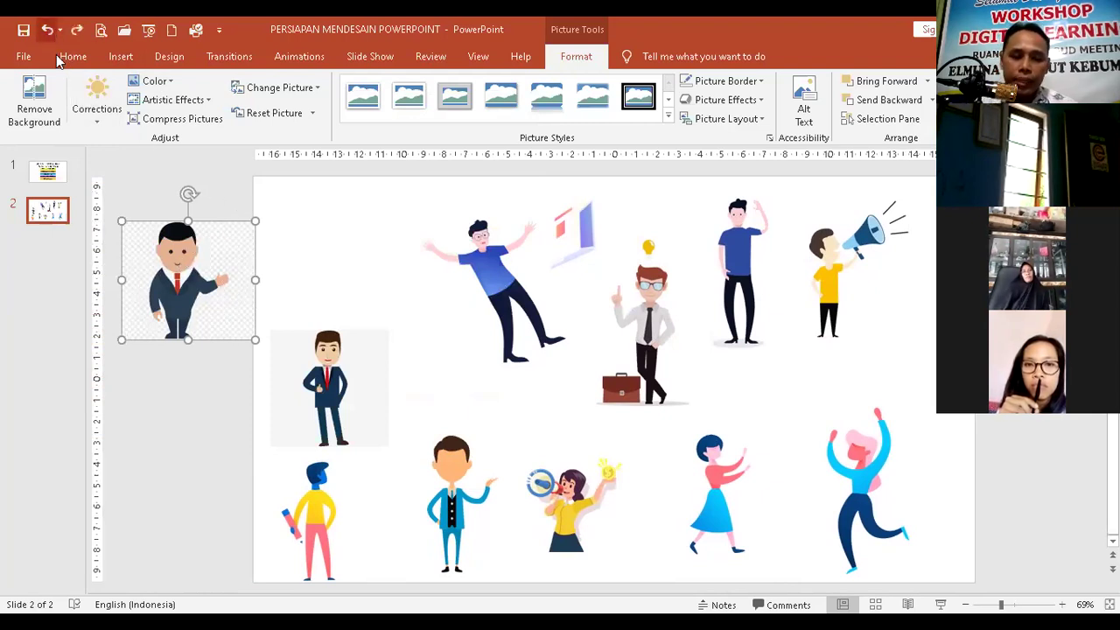
left_click_drag(190, 302, 321, 250)
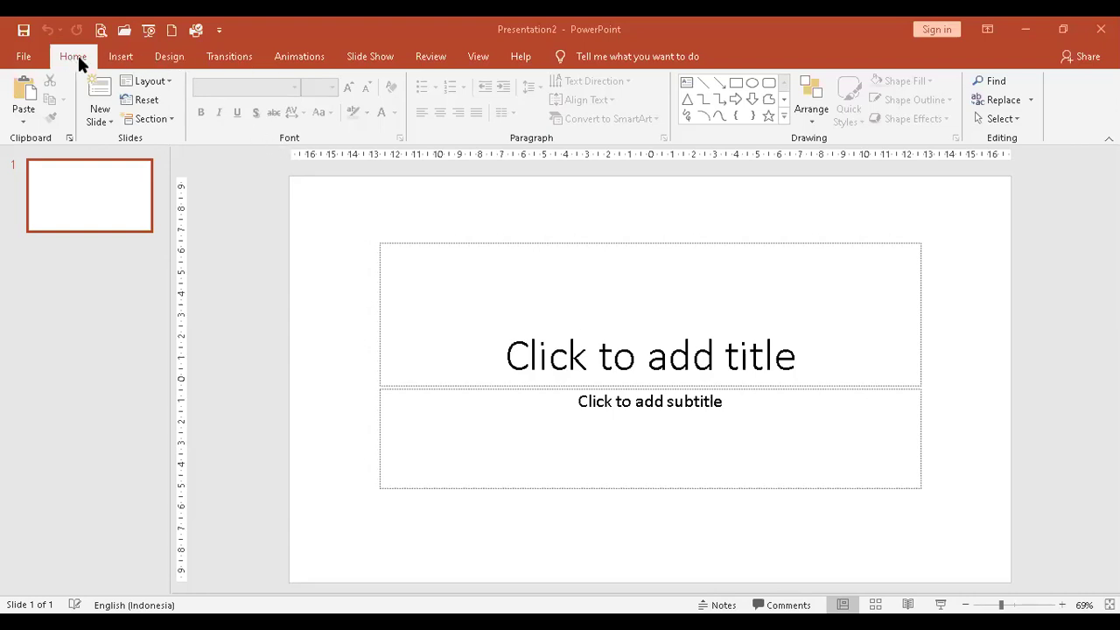
Display the Design themes and variants for Presentation2's blank title slide
left_click(165, 60)
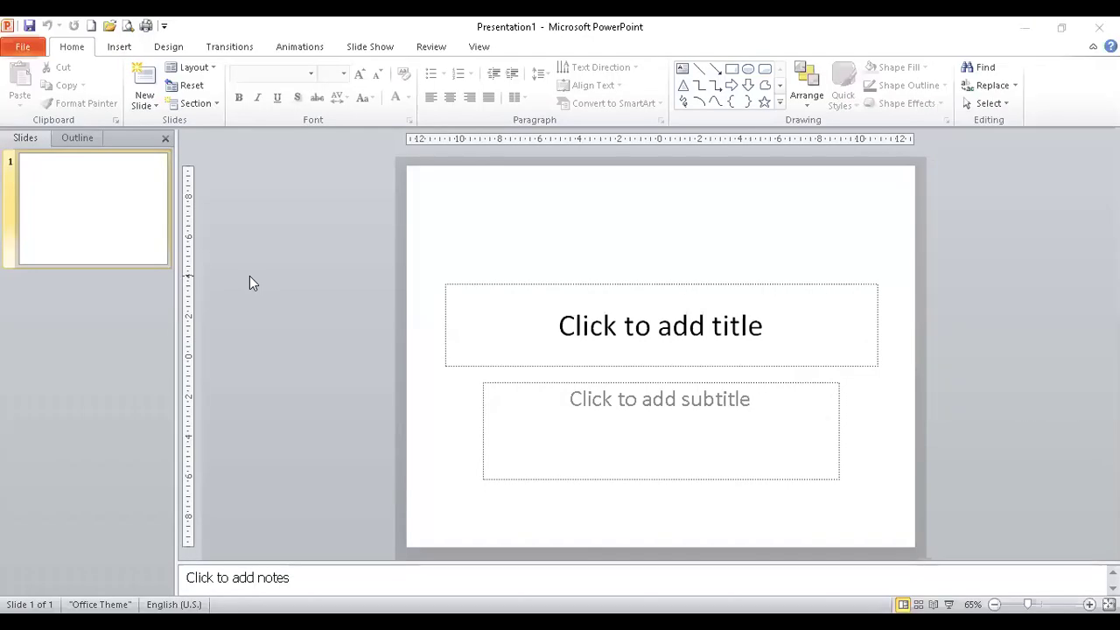
Open Page Setup from Presentation1's Design tab
left_click(169, 49)
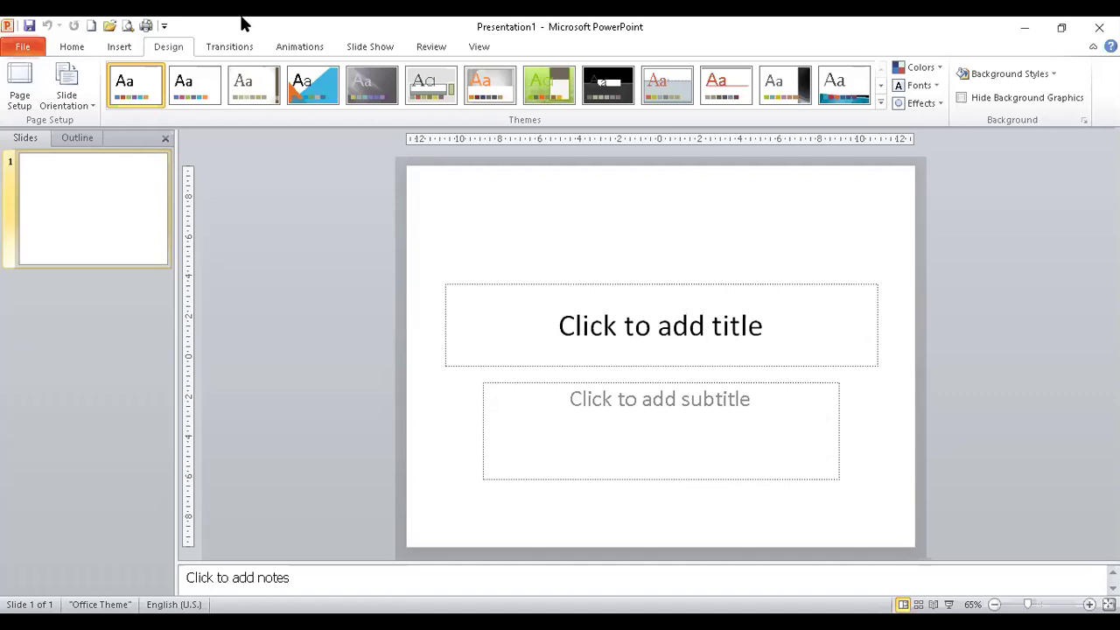
left_click(19, 87)
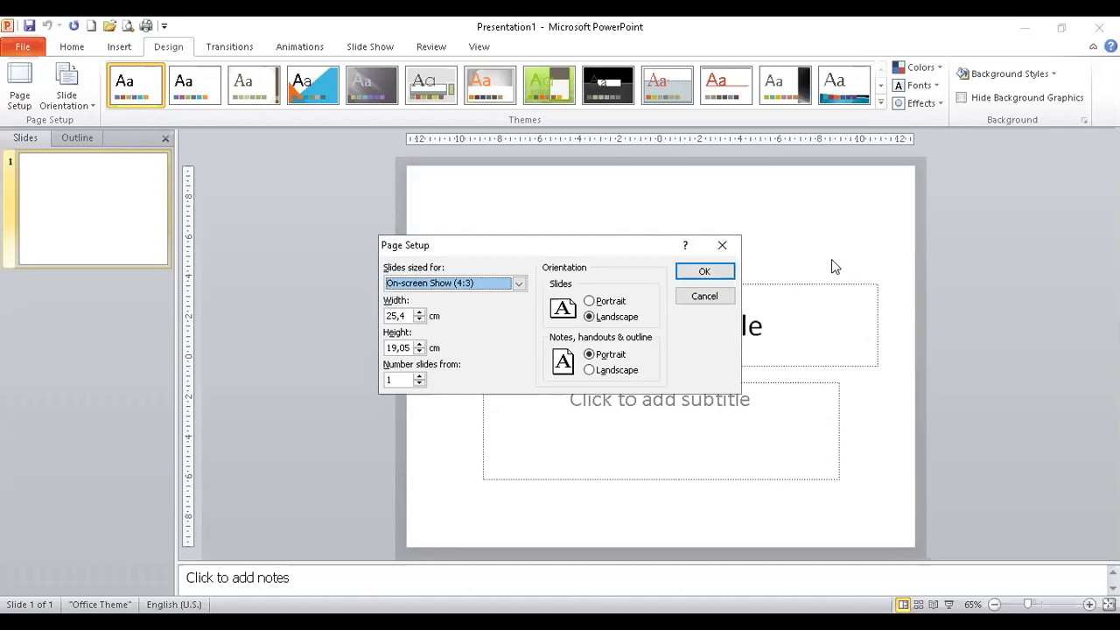
Expand the Slides sized for list, with On-screen Show (4:3) selected
left_click(519, 284)
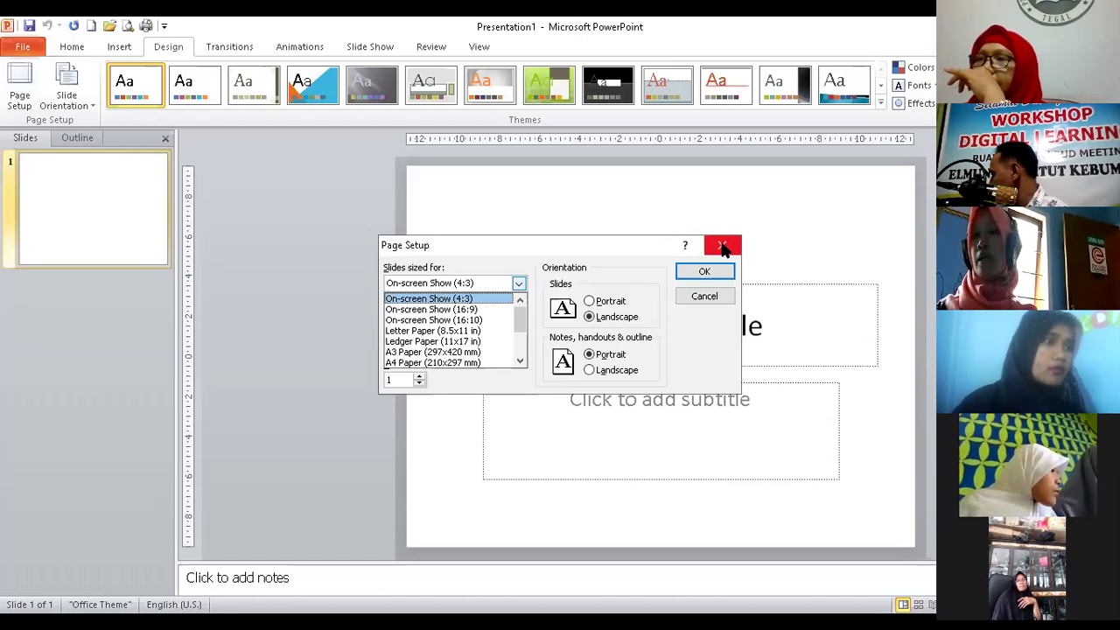
Close the slide size list, leaving On-screen Show (4:3) unchanged
left_click(716, 87)
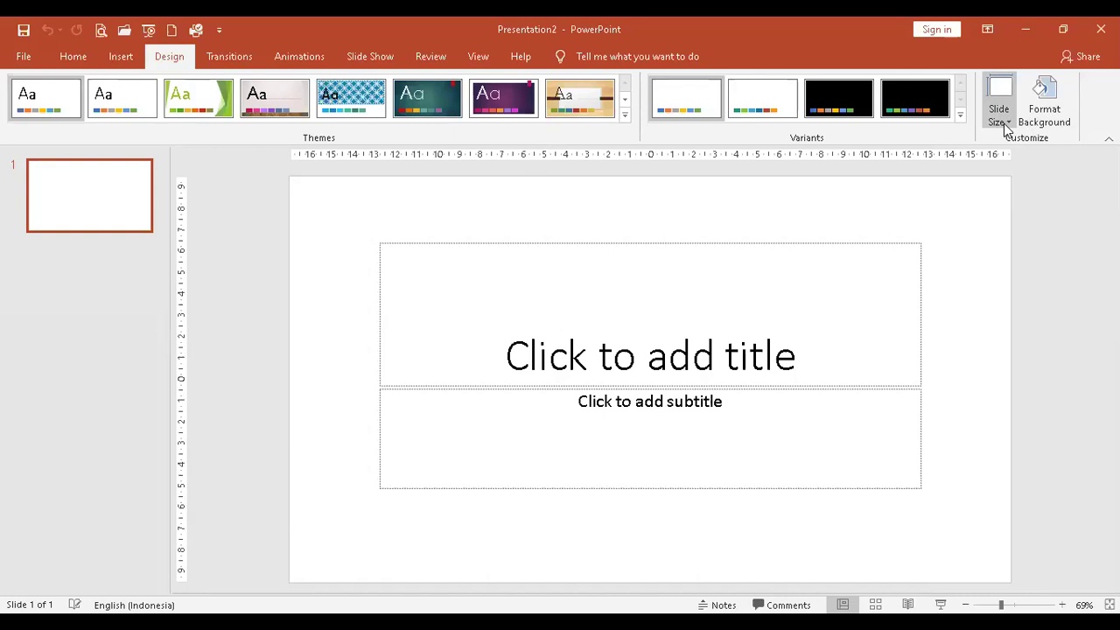
left_click(1007, 123)
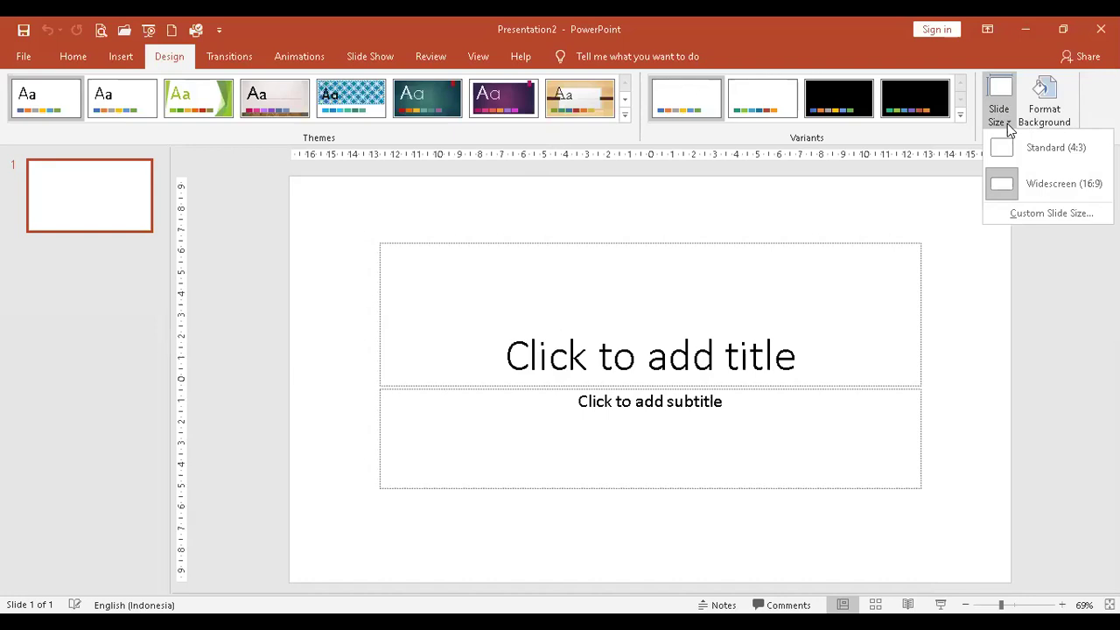
left_click(944, 204)
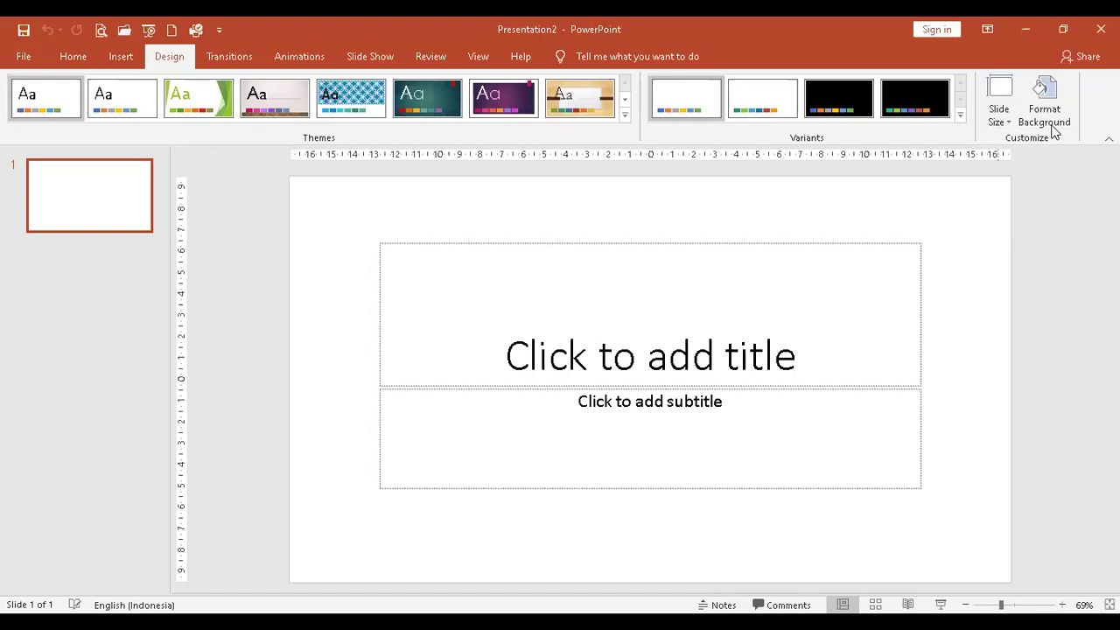
left_click(1002, 130)
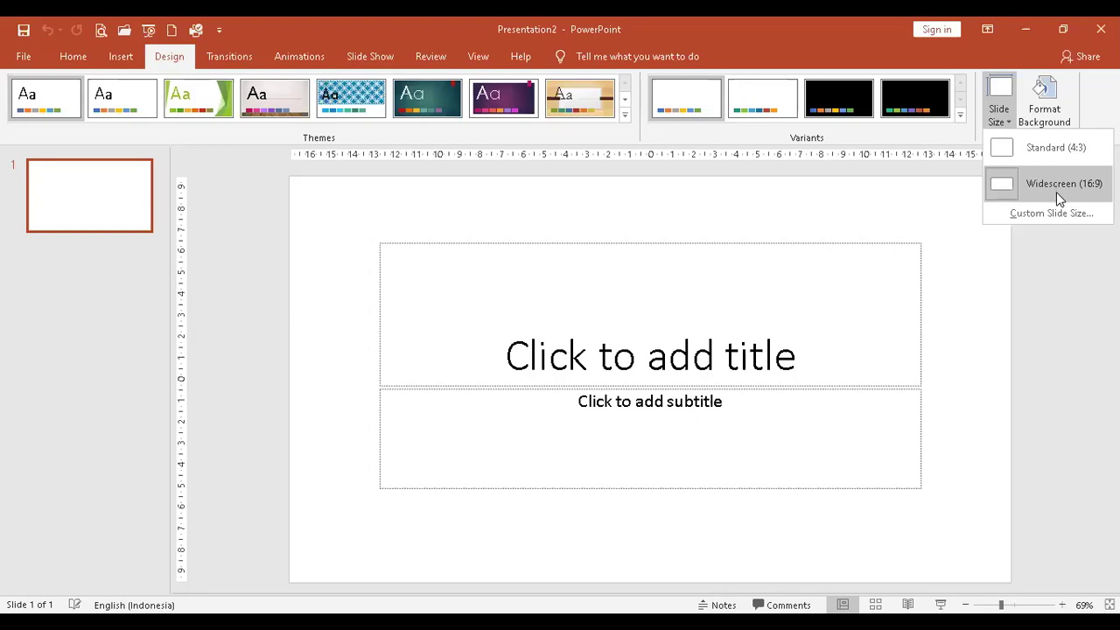
left_click(705, 219)
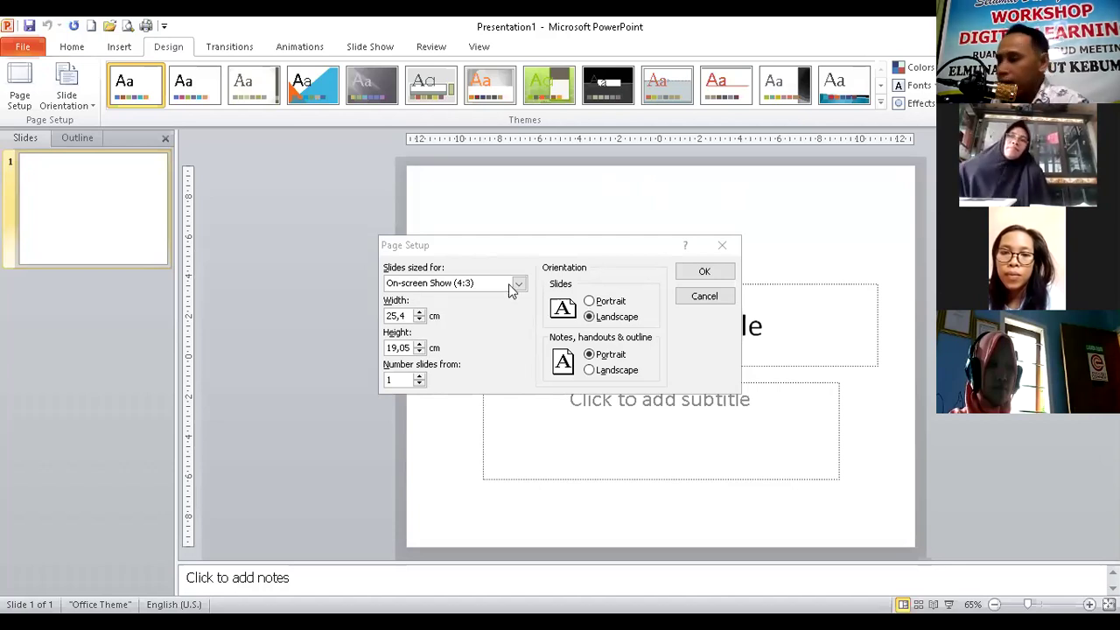
Choose On-screen Show (16:9) as the slide size in Page Setup and confirm with OK
left_click(482, 283)
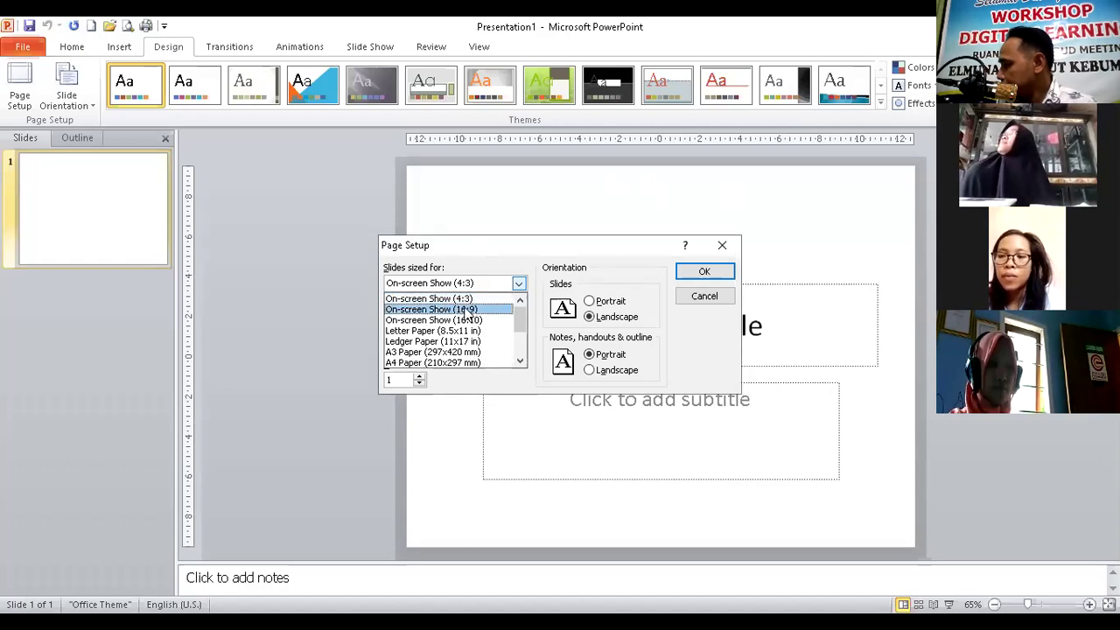
left_click(466, 309)
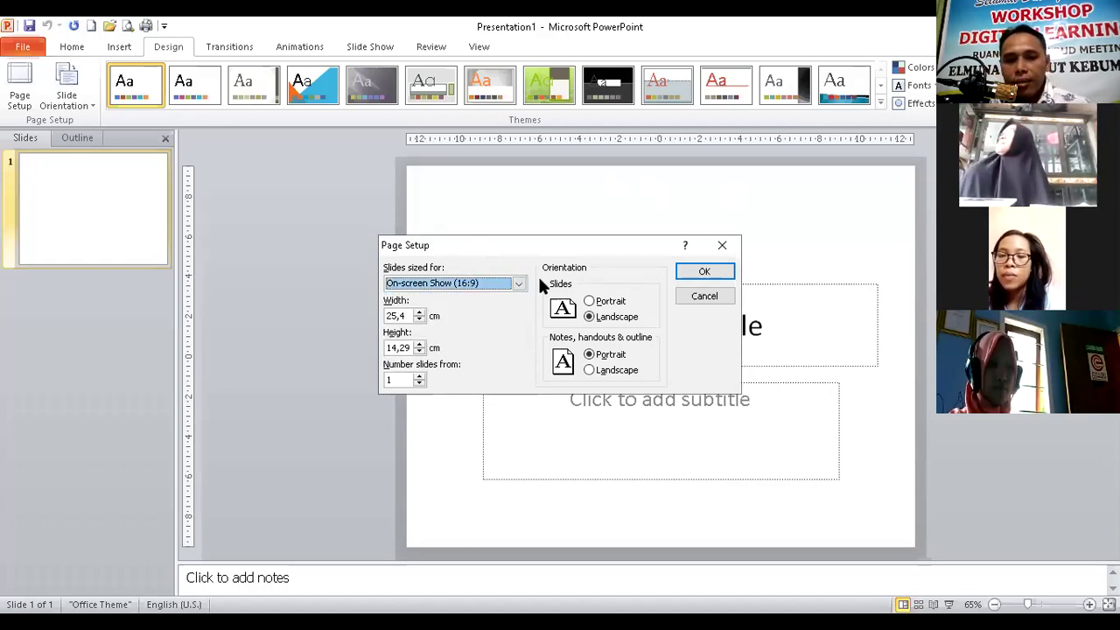
left_click(702, 270)
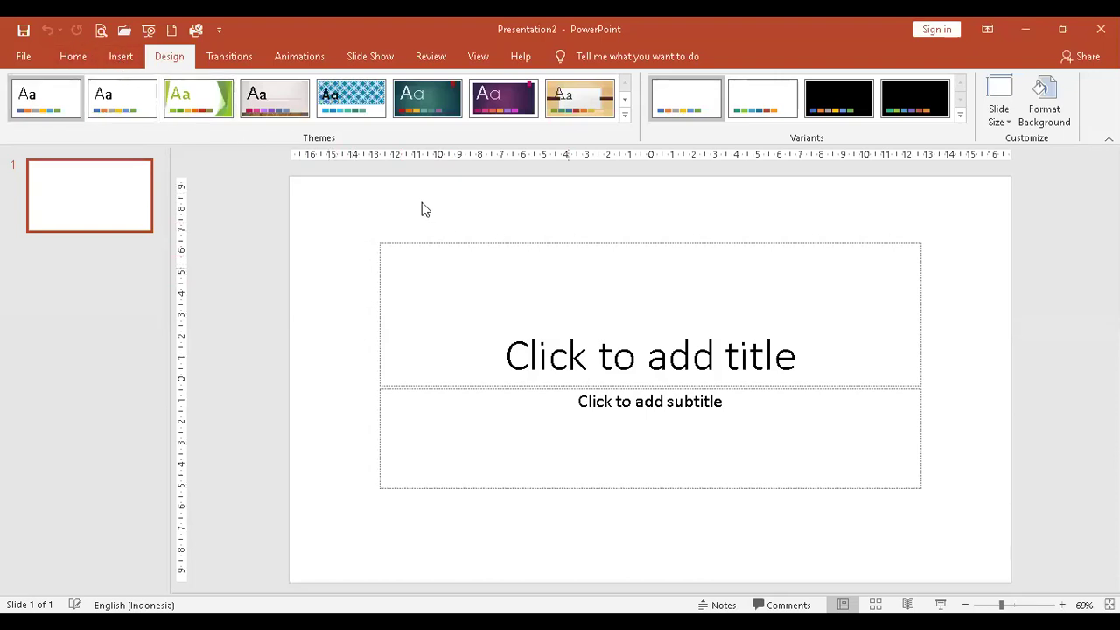
Select the title and subtitle placeholders and apply the Blank layout from the Home tab
mouse_move(351, 214)
left_mouse_down()
mouse_move(805, 516)
mouse_move(990, 592)
mouse_move(998, 582)
left_mouse_up()
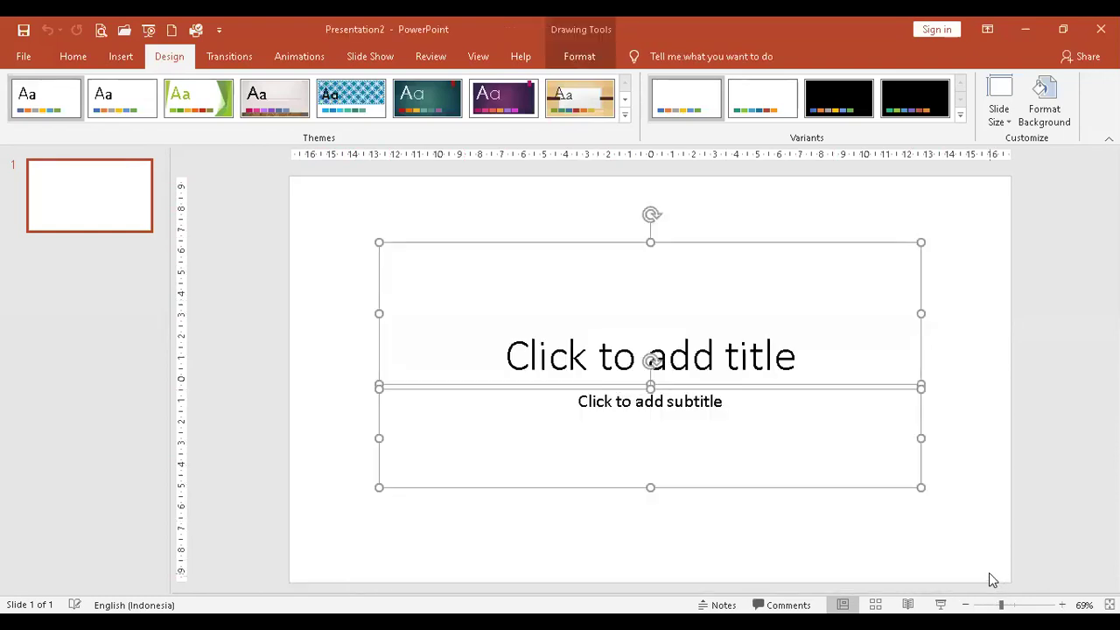
left_click(117, 58)
left_click(86, 58)
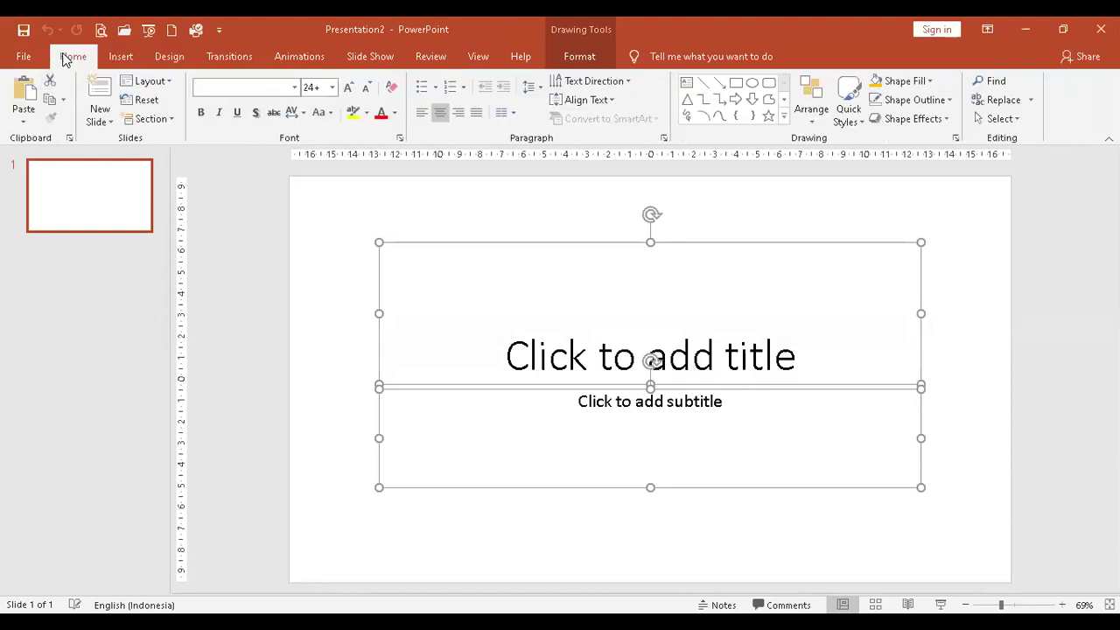
left_click(149, 81)
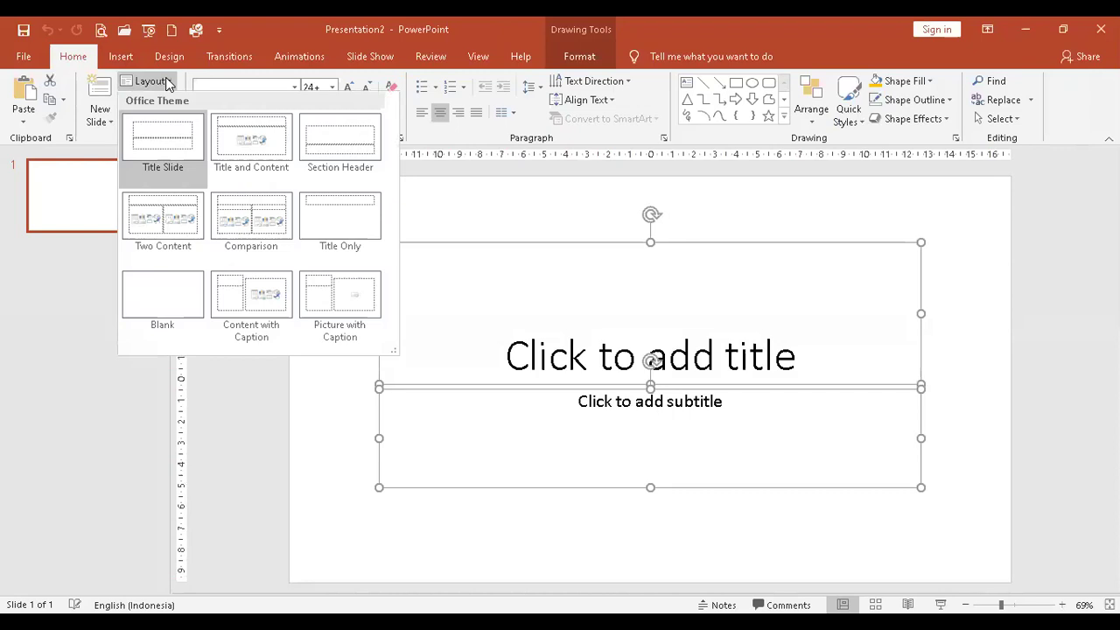
left_click(166, 291)
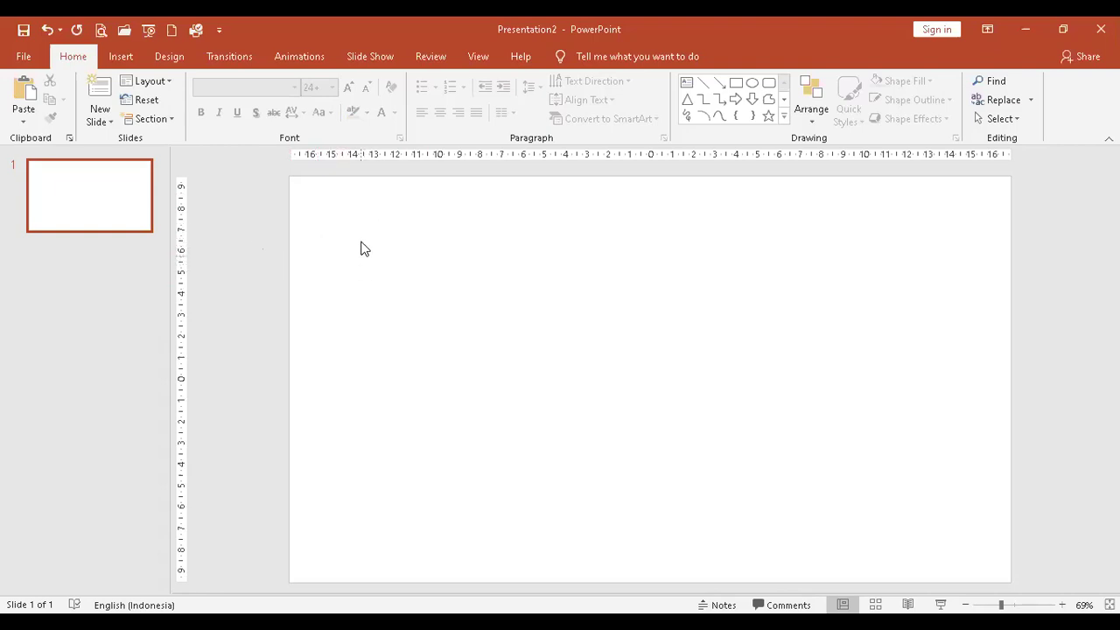
Bring up the blank slide's Format Background settings from its shortcut menu
right_click(542, 265)
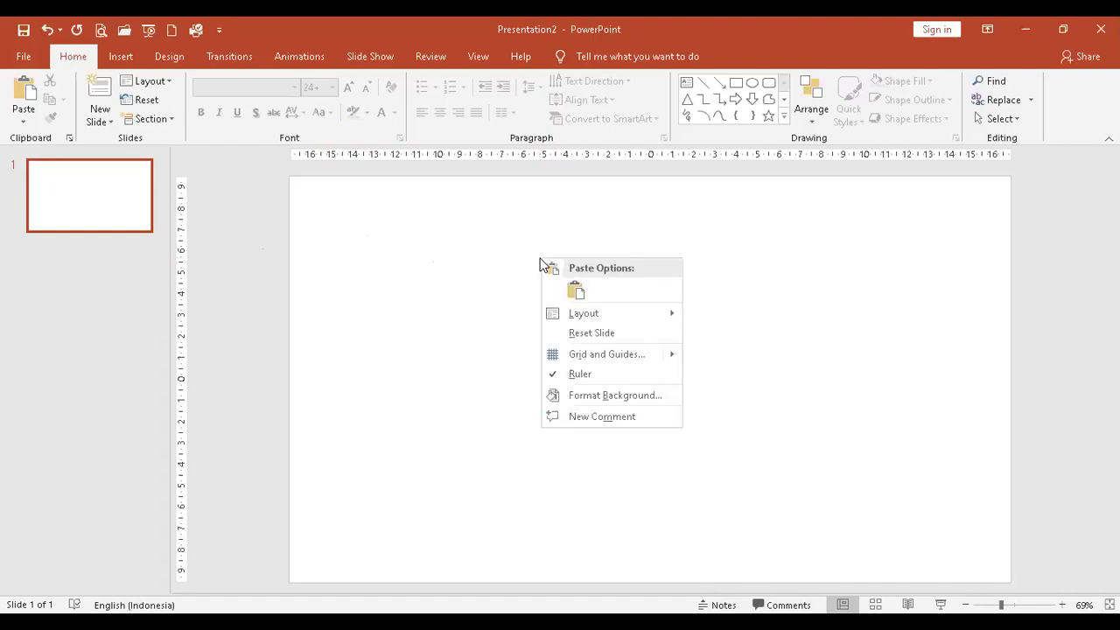
right_click(519, 321)
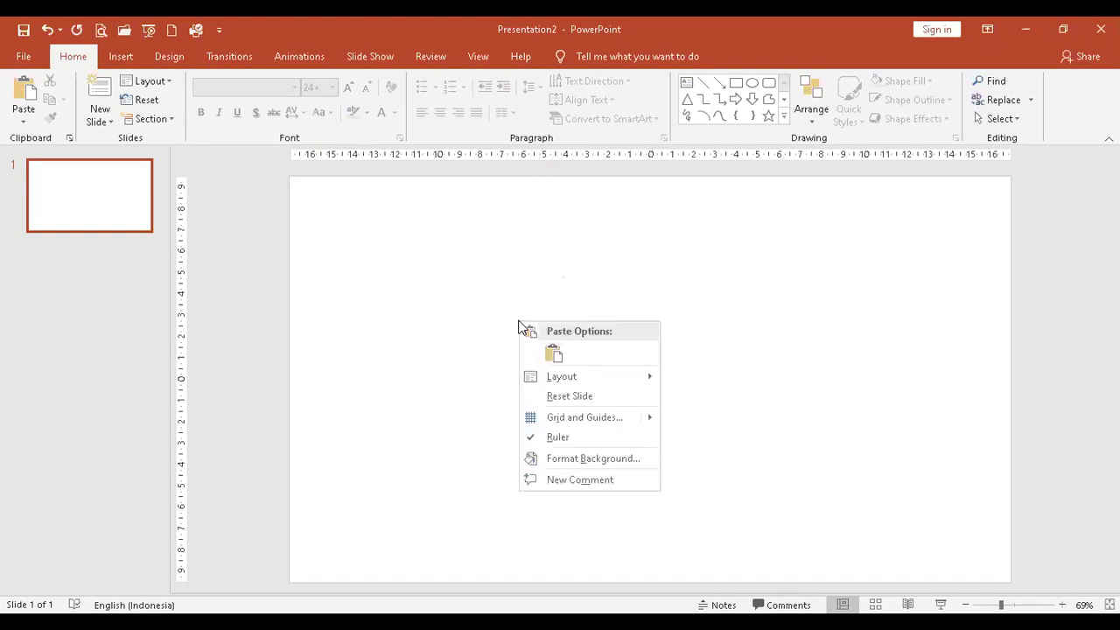
left_click(598, 459)
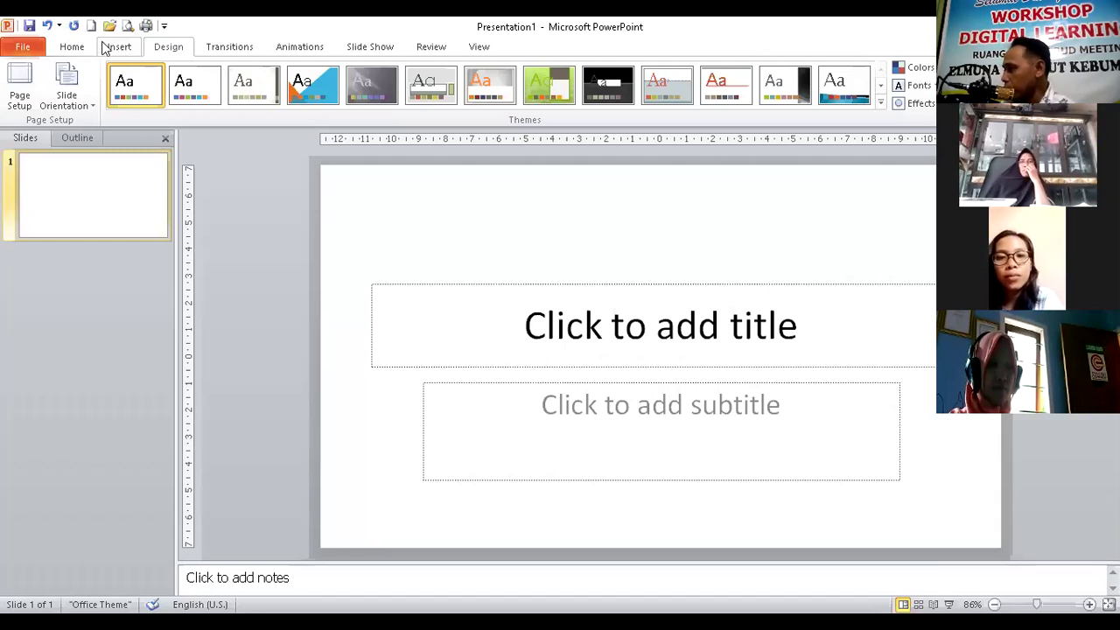
Change the title slide to the Blank layout from the Home tab's Layout list
left_click(79, 46)
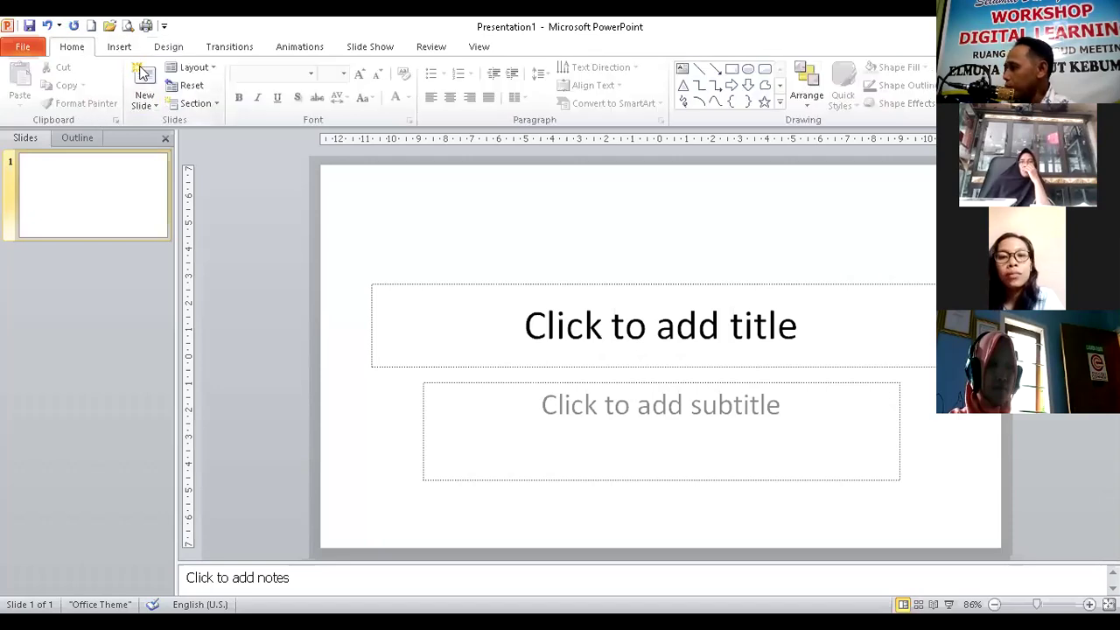
left_click(212, 67)
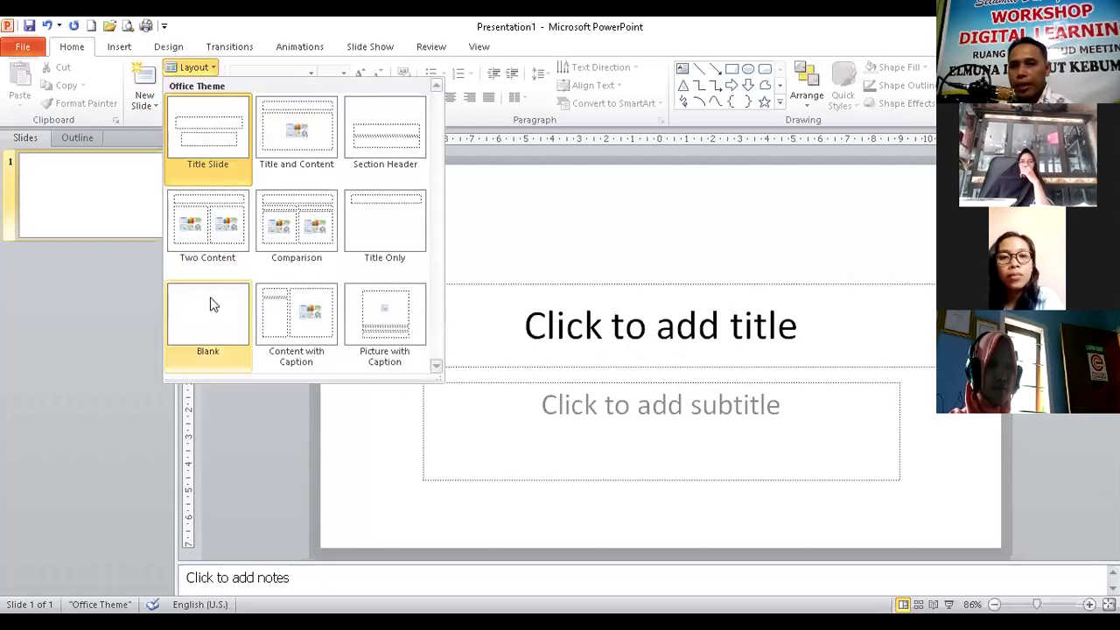
left_click(208, 311)
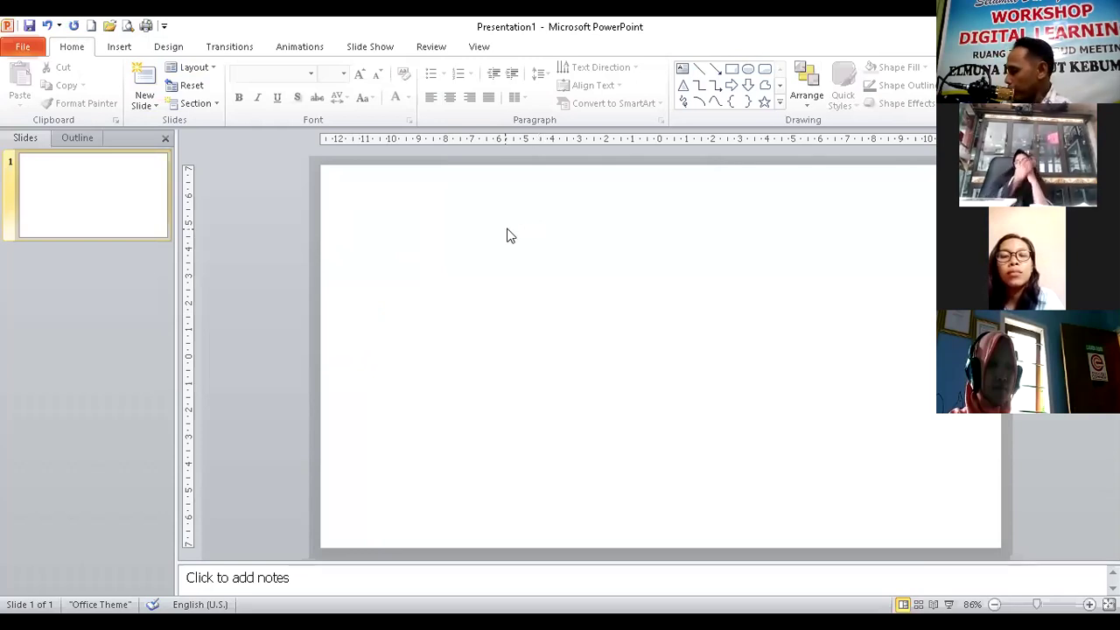
right_click(506, 230)
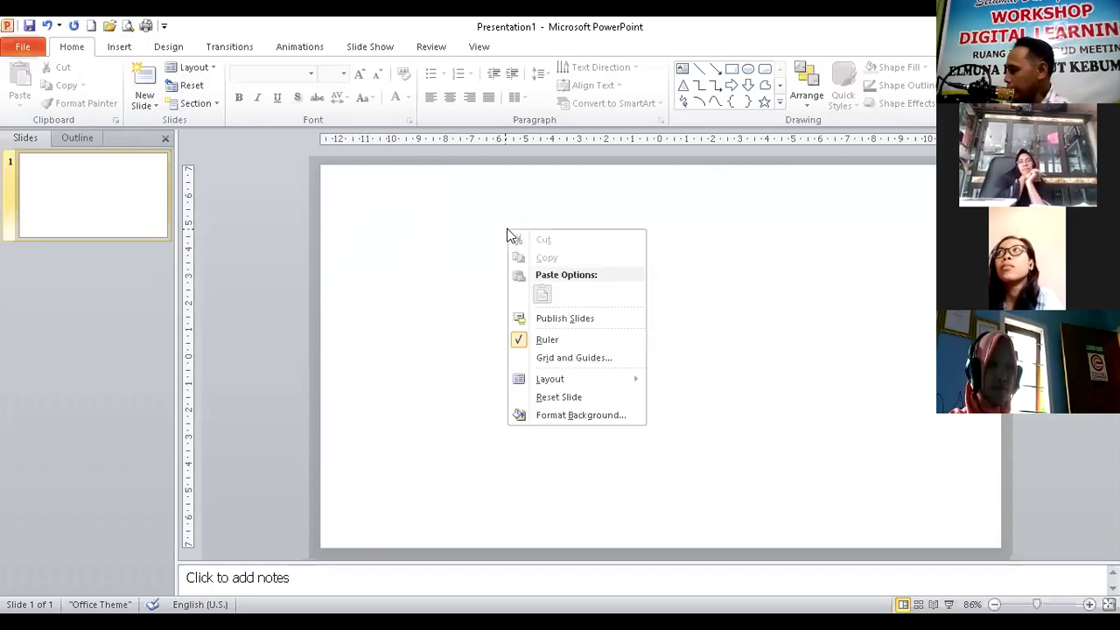
Give the slide background a solid fill in the orange-gold Standard Color
left_click(556, 417)
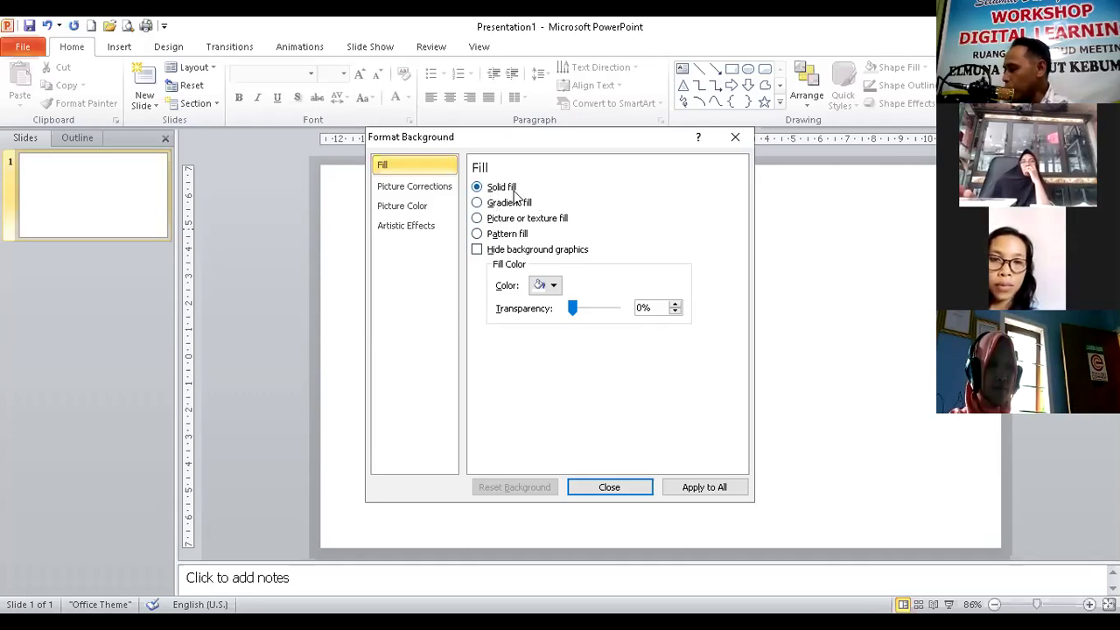
left_click(552, 285)
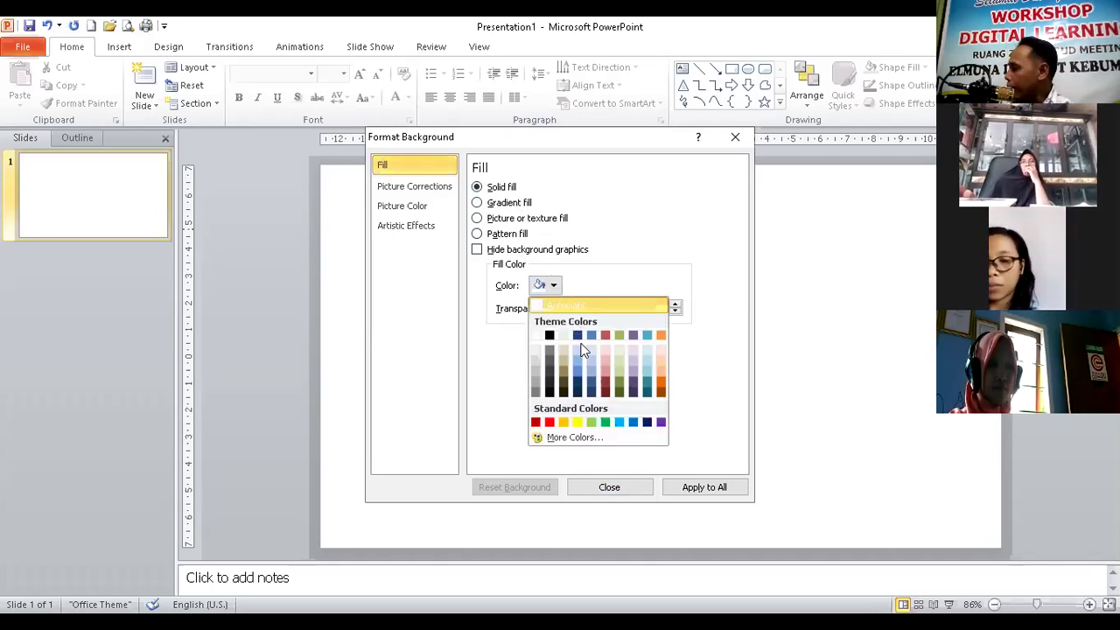
left_click(563, 422)
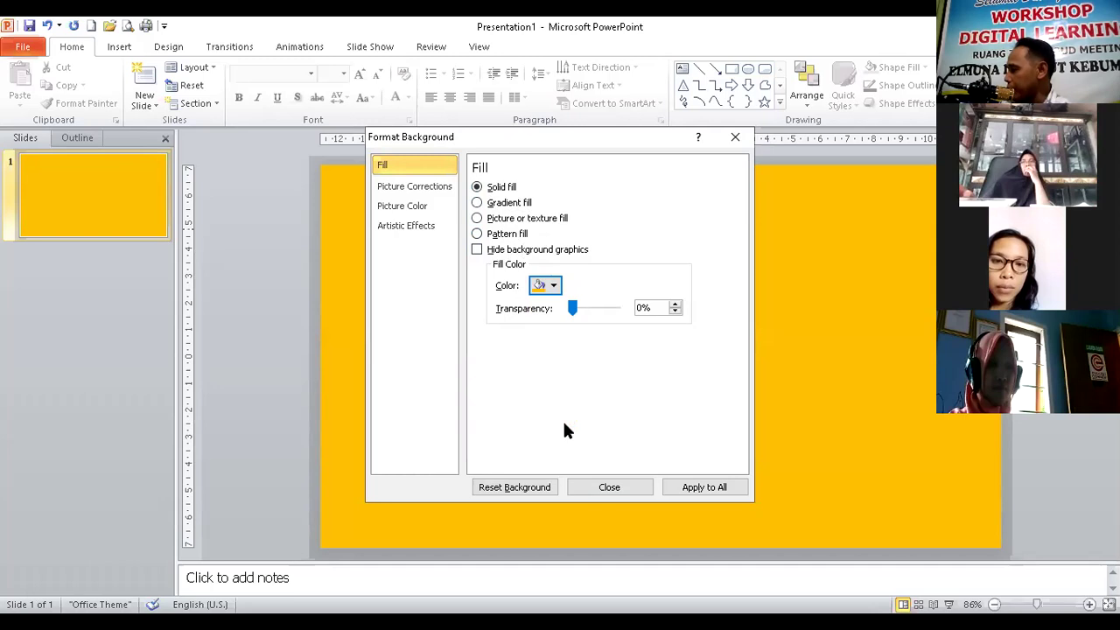
Change the slide background from Solid fill to Gradient fill
left_click(478, 203)
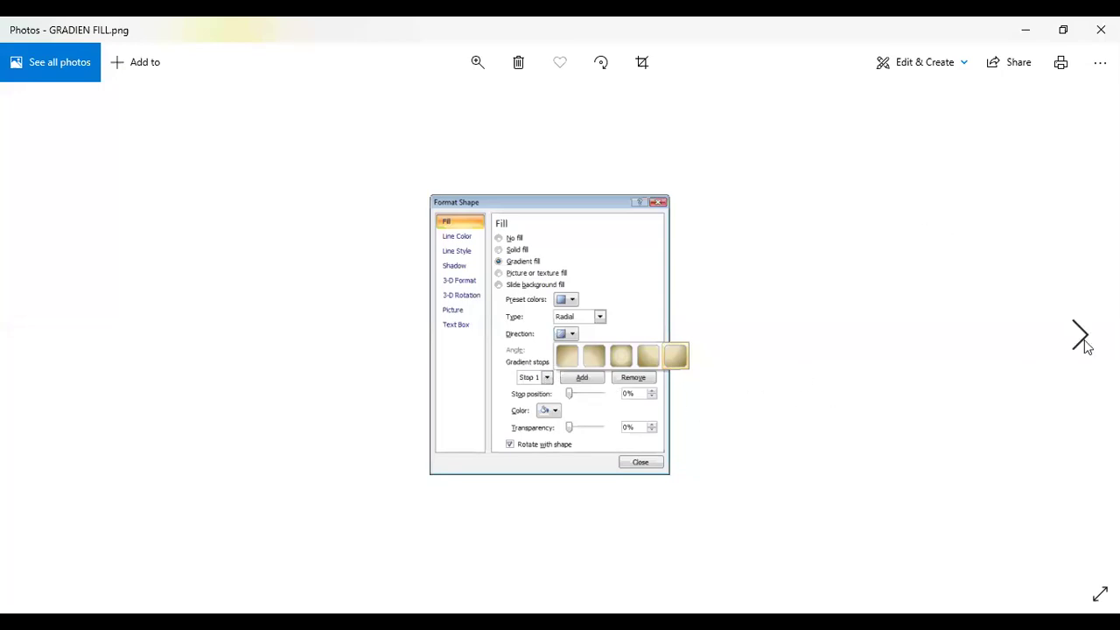
In Photos, step back to FILL 2010.jpg and zoom in on the gradient screenshot
left_click(1081, 341)
left_click(40, 336)
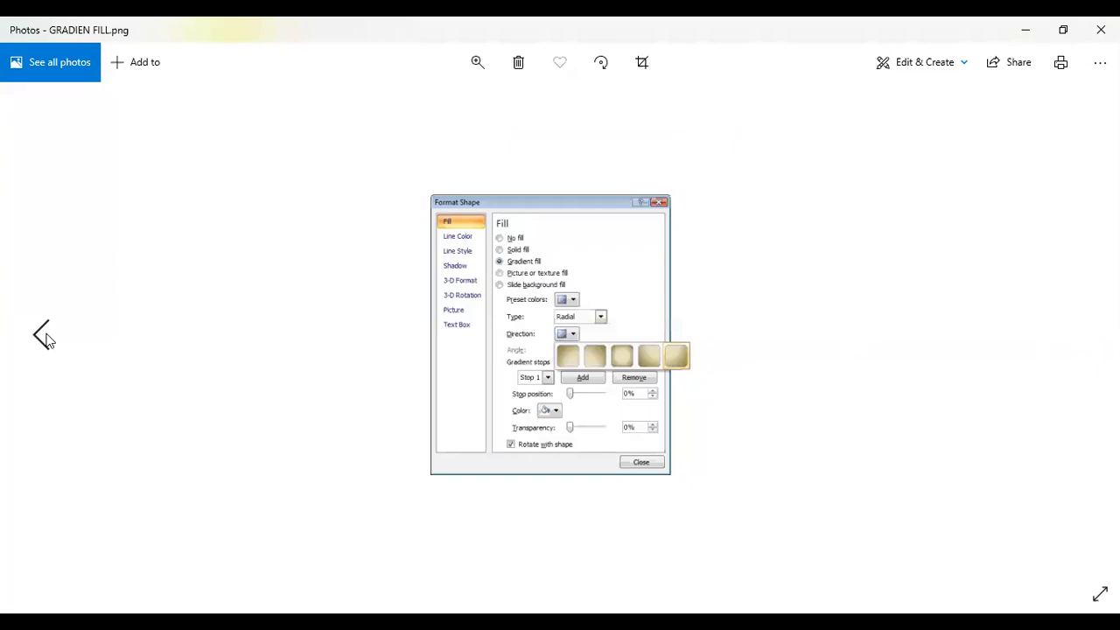
left_click(43, 337)
left_click(44, 337)
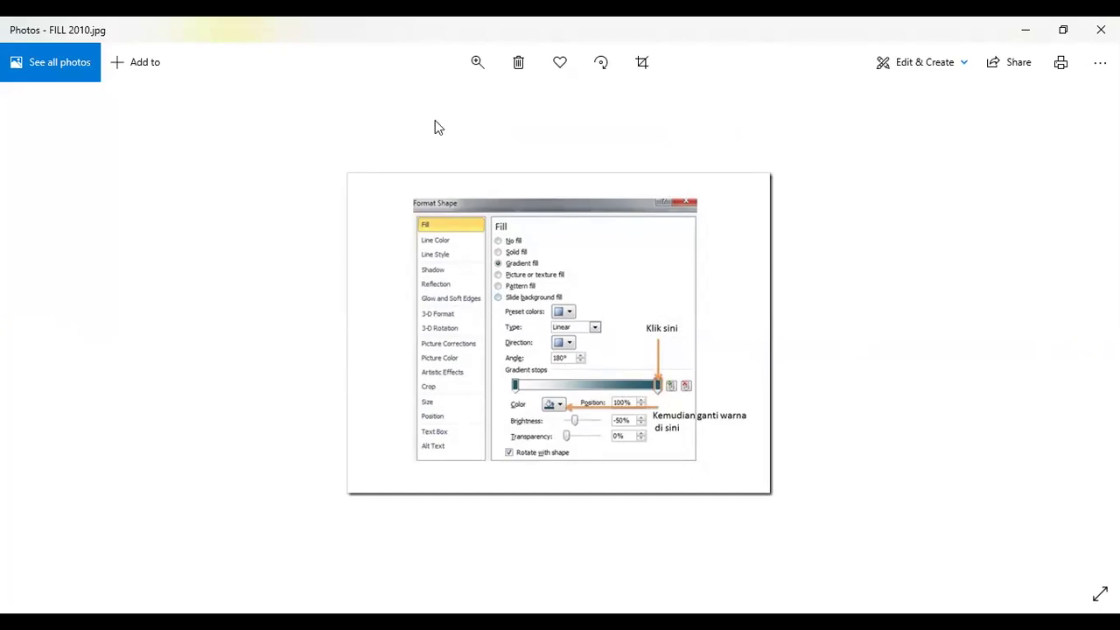
left_click(476, 62)
left_click(428, 106)
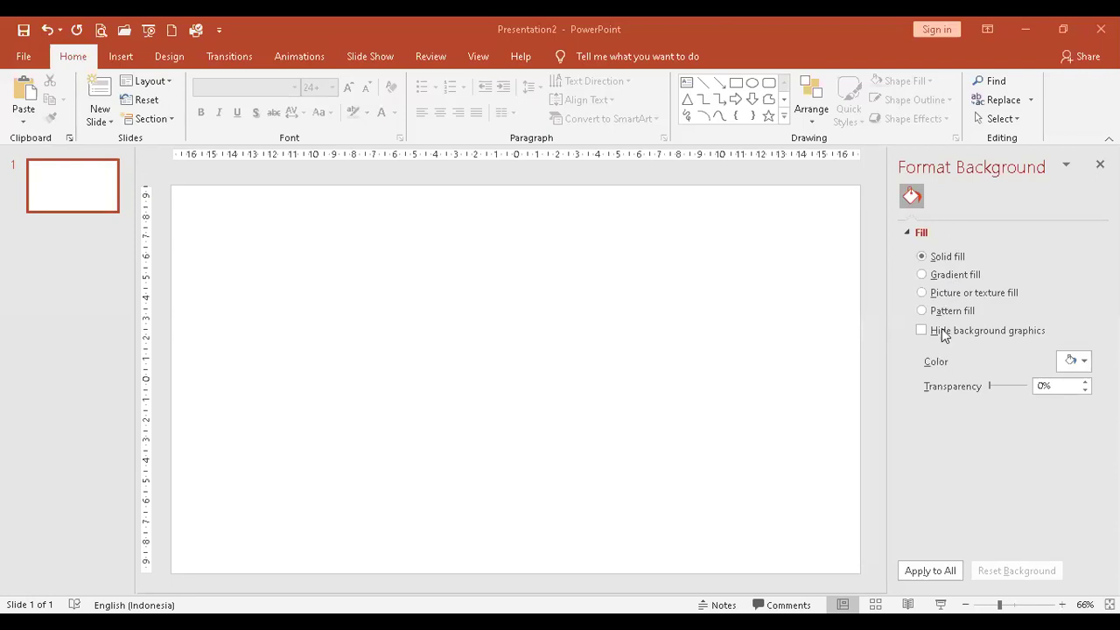
Reduce the gradient to two stops and recolour the end stop from red to light blue
left_click(933, 275)
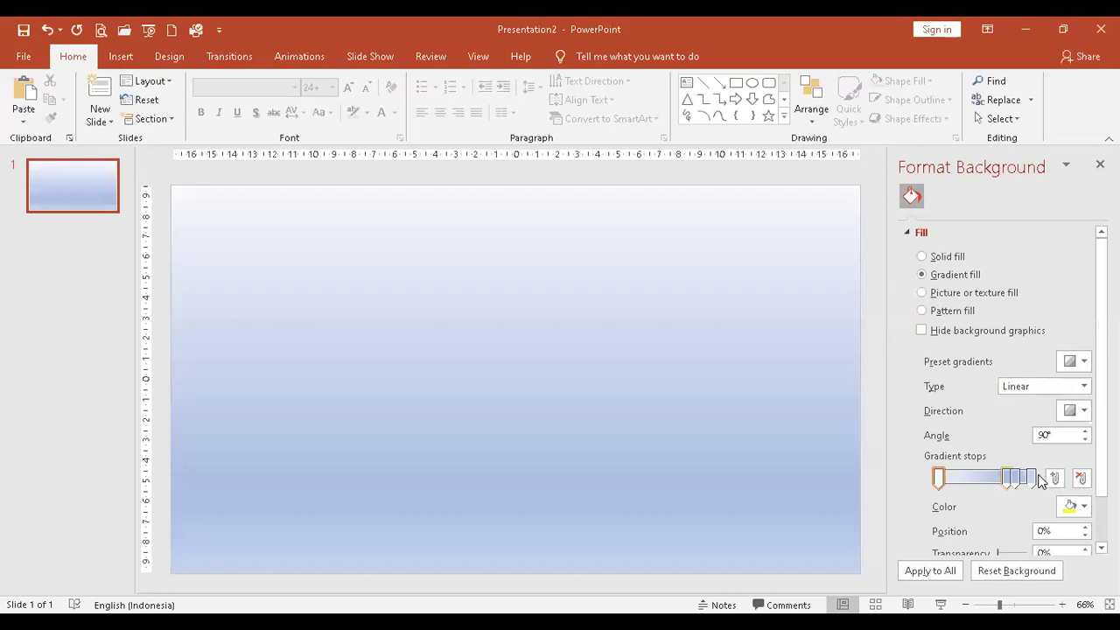
left_click(1080, 479)
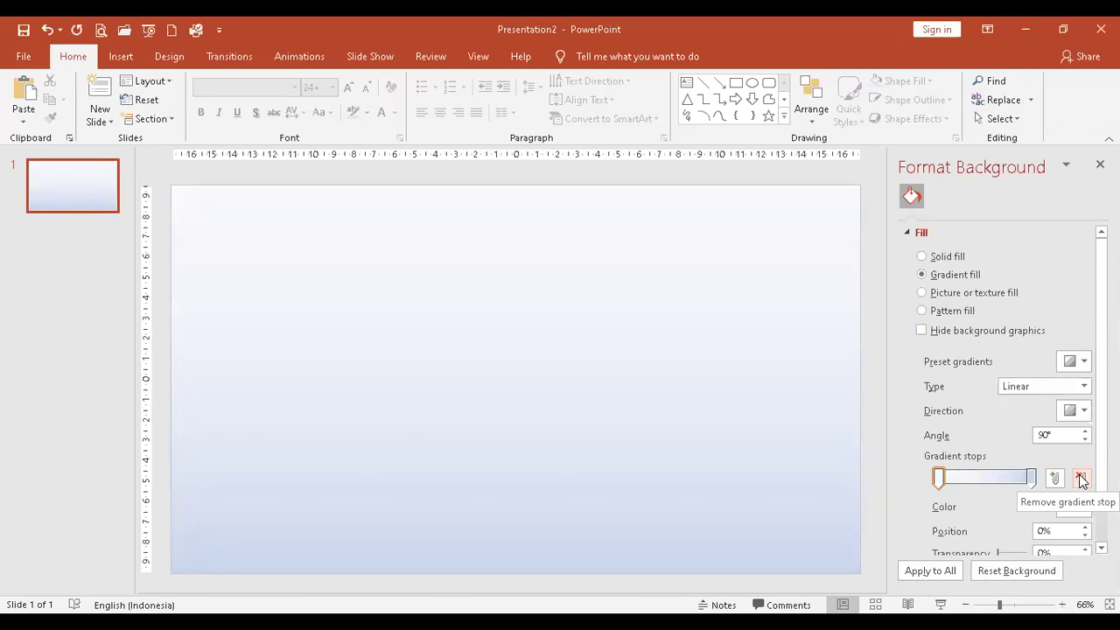
left_click(938, 479)
left_click(1032, 478)
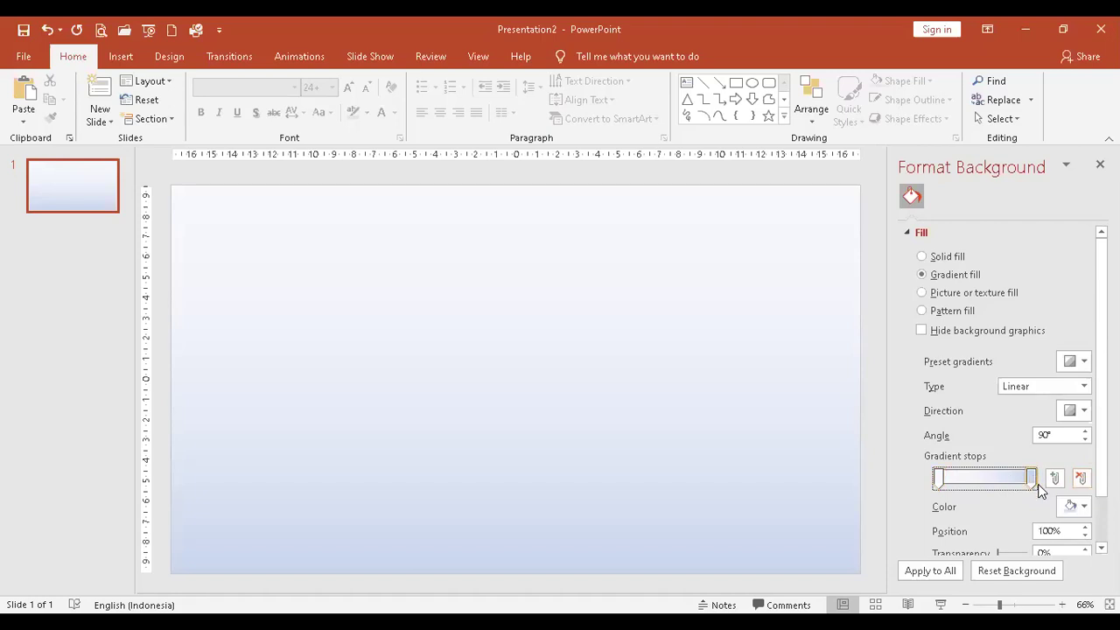
left_click(1073, 508)
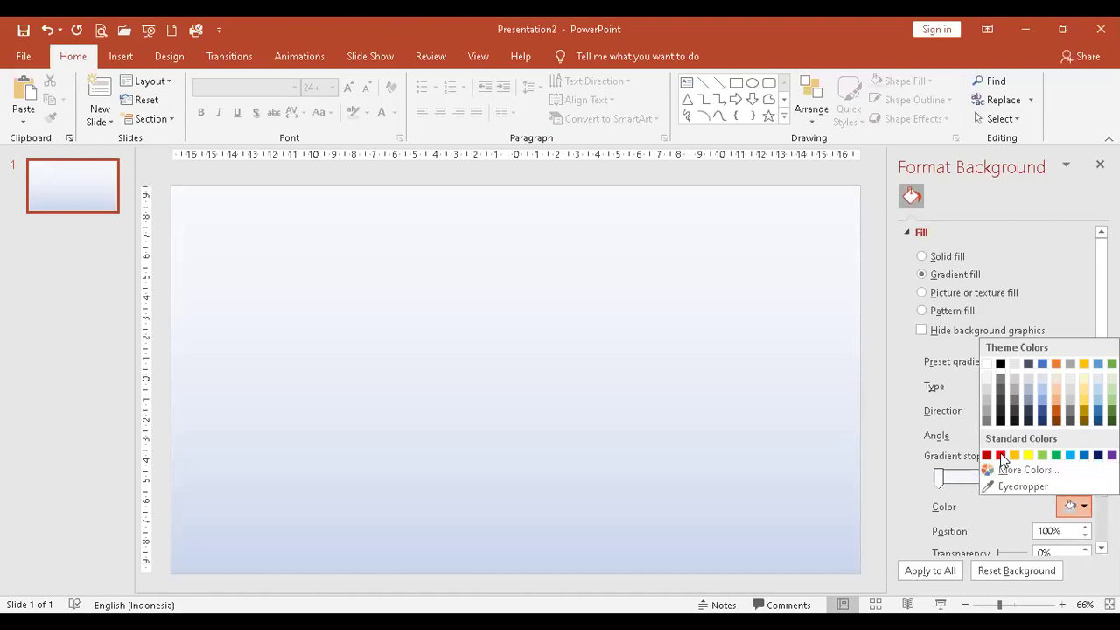
left_click(1001, 455)
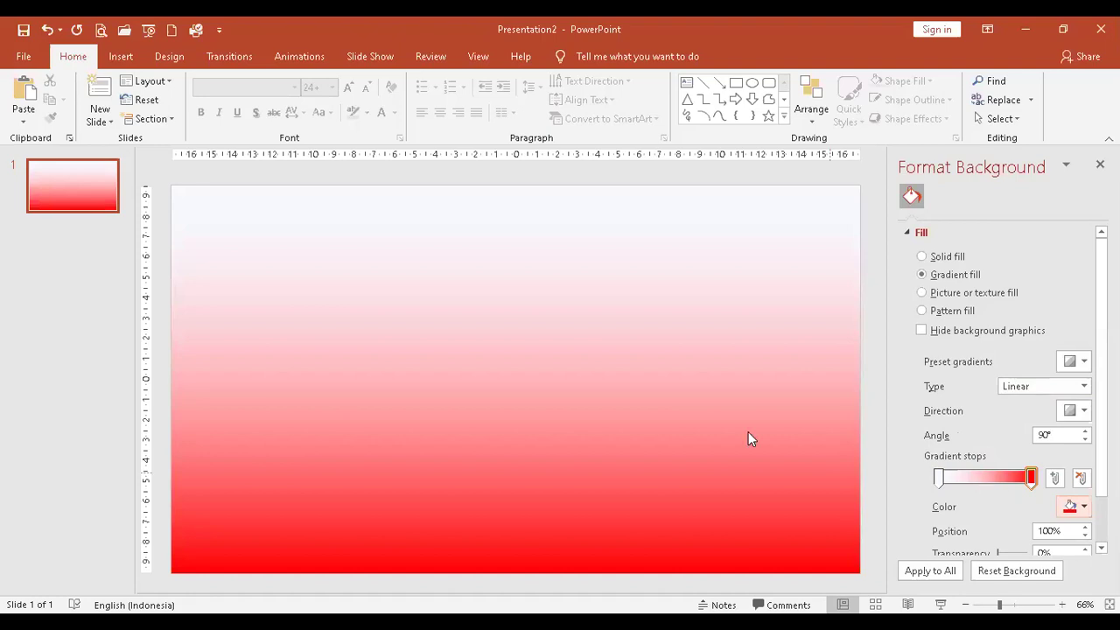
left_click(1030, 479)
left_click(1029, 480)
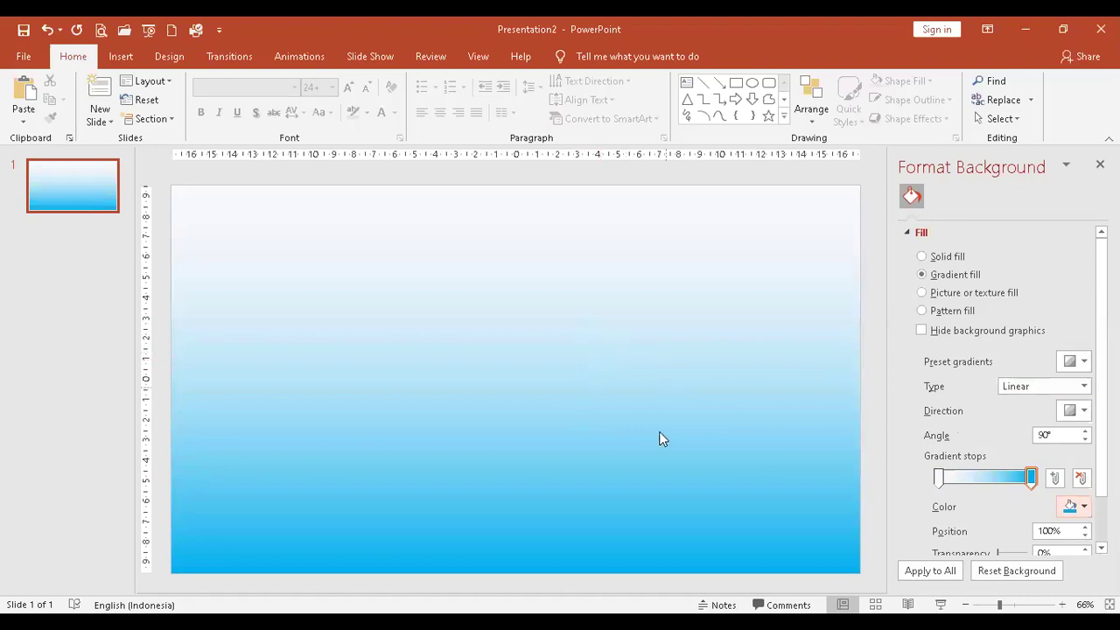
Set the gradient direction to Linear Right so it runs white to blue horizontally
left_click(1069, 412)
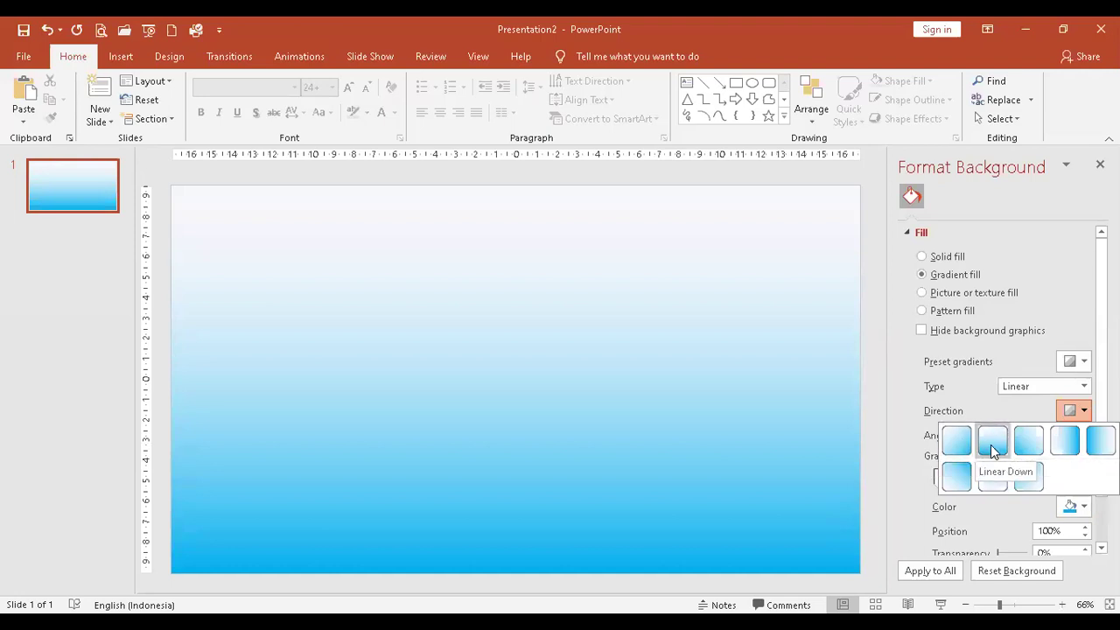
left_click(1060, 440)
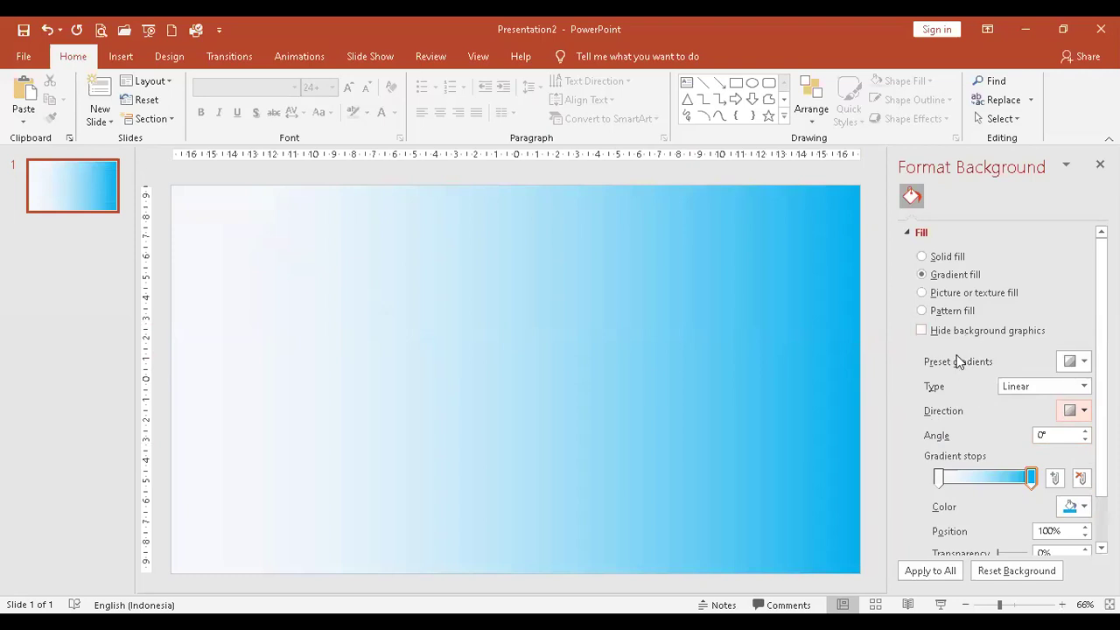
Switch the background to a papyrus Picture or texture fill and begin inserting a picture
left_click(932, 295)
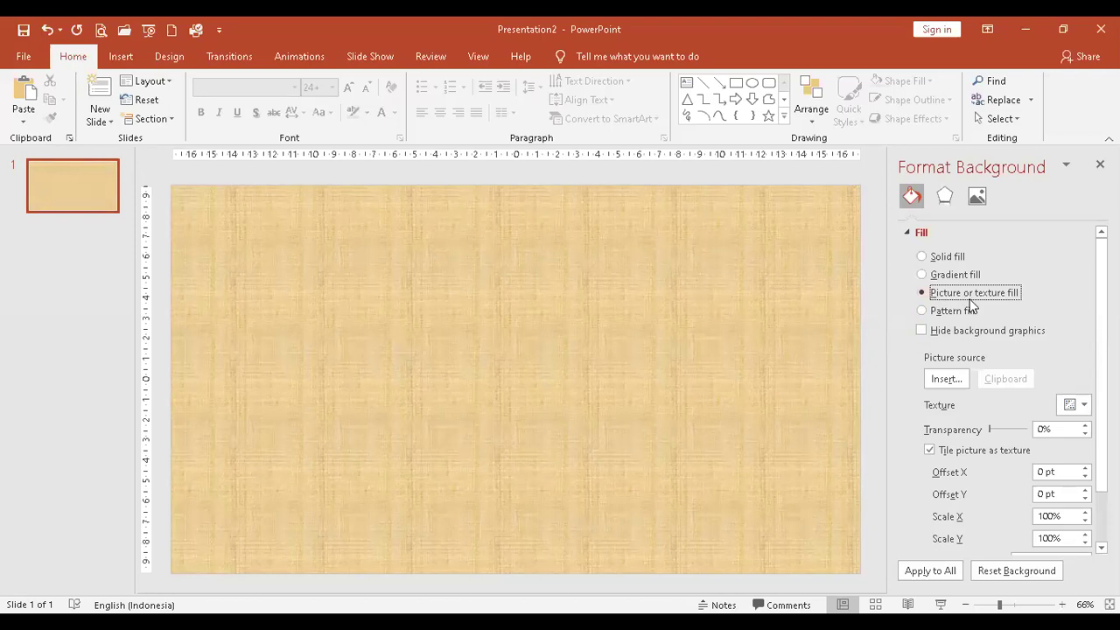
left_click(944, 379)
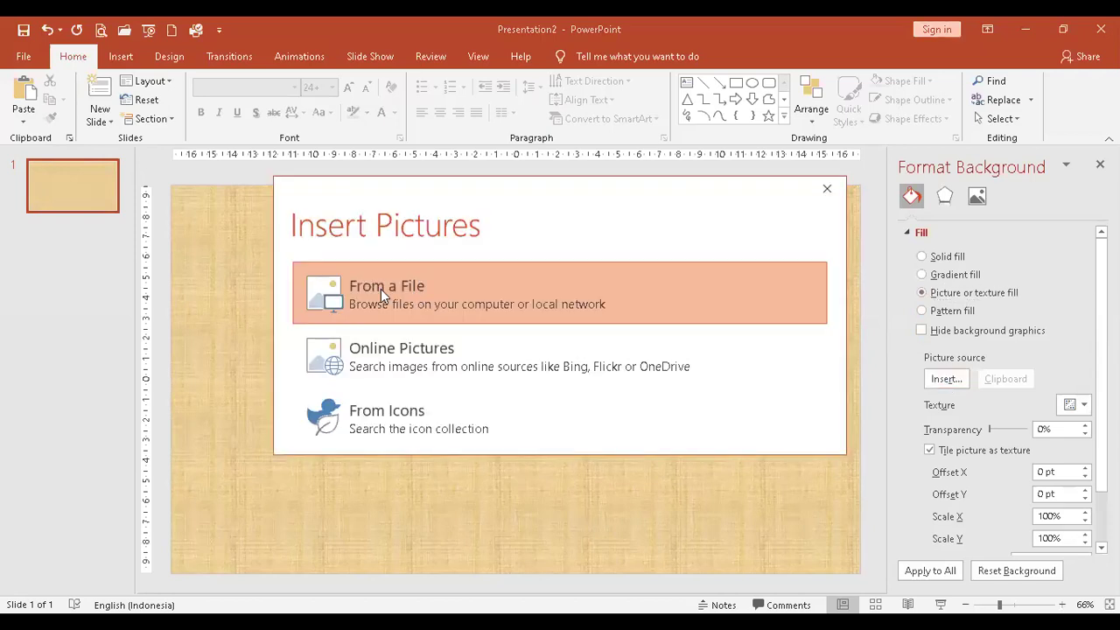
Browse from a file to D: > data kursus online > 02 ART ILLUSTRATION PNG
left_click(381, 288)
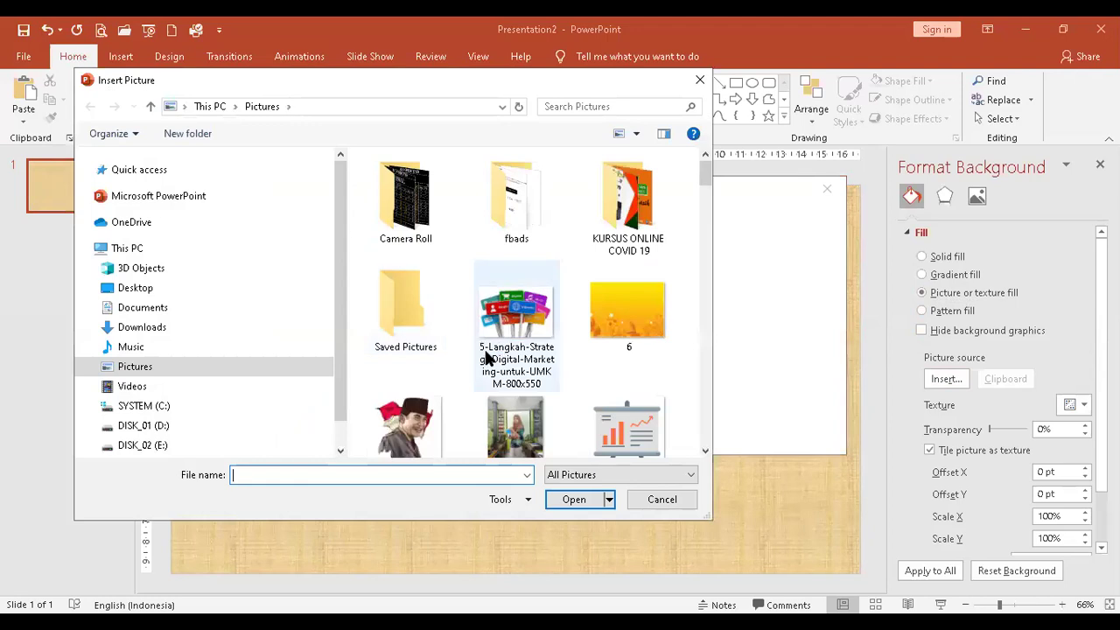
left_click(91, 428)
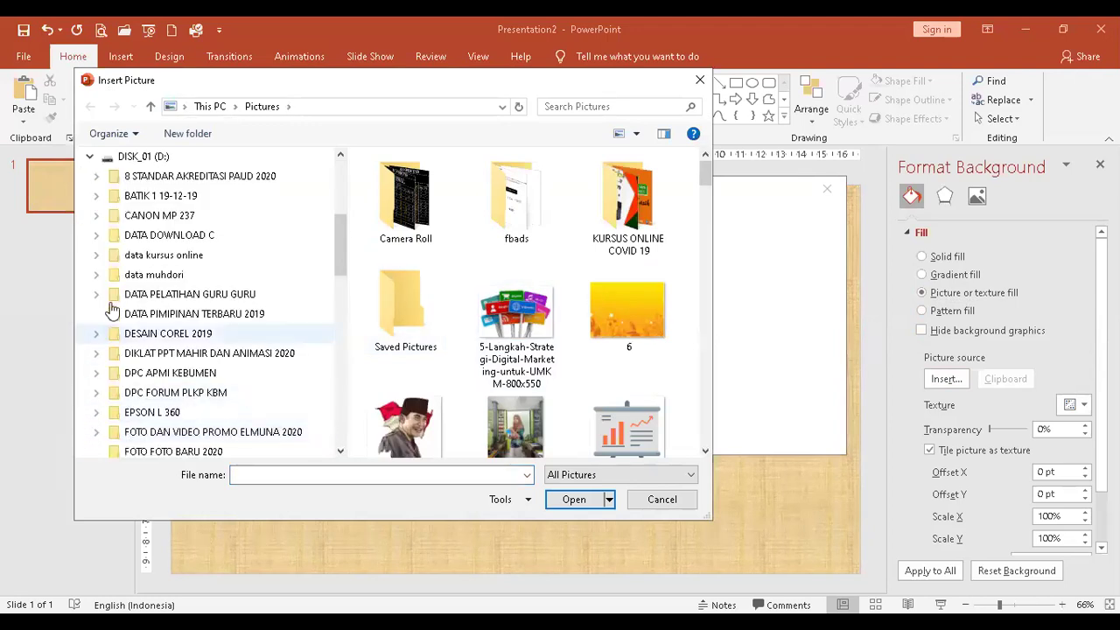
left_click(97, 256)
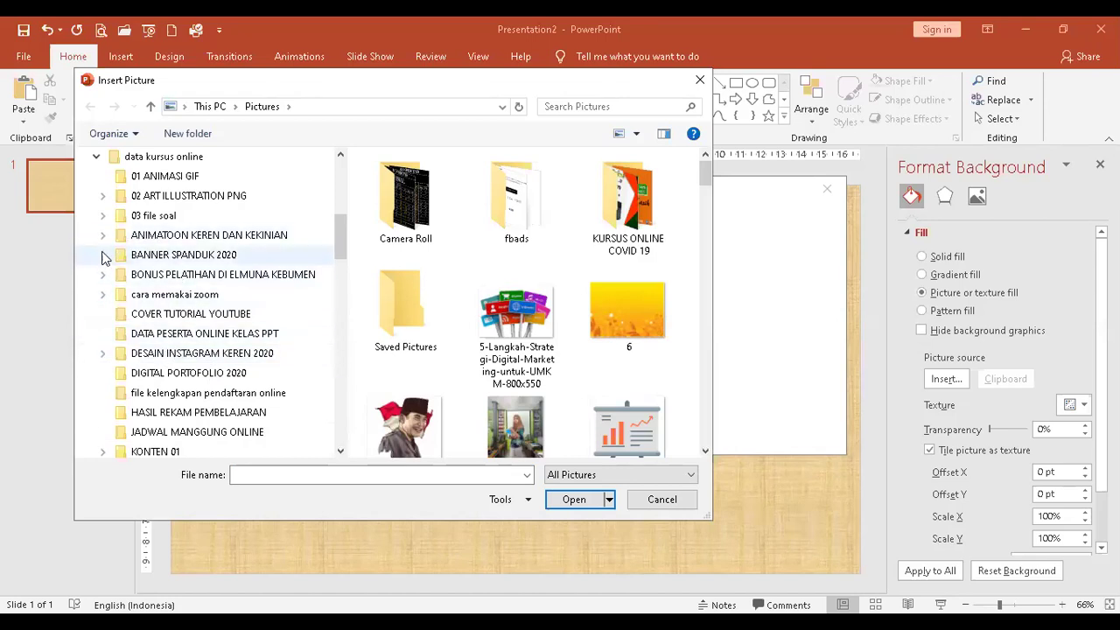
left_click(140, 178)
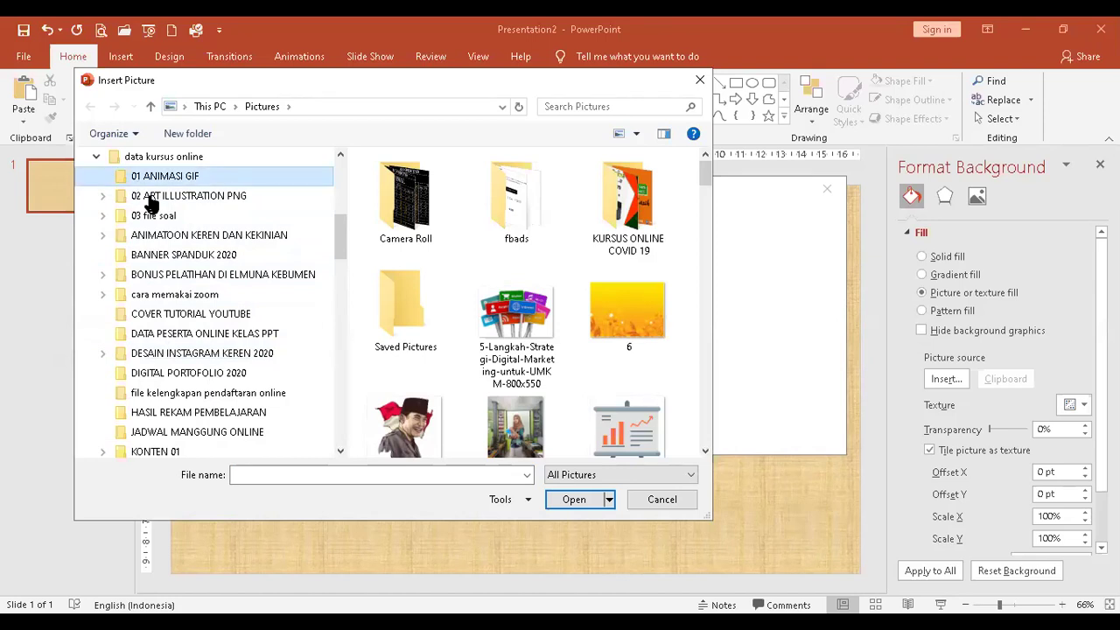
left_click(166, 197)
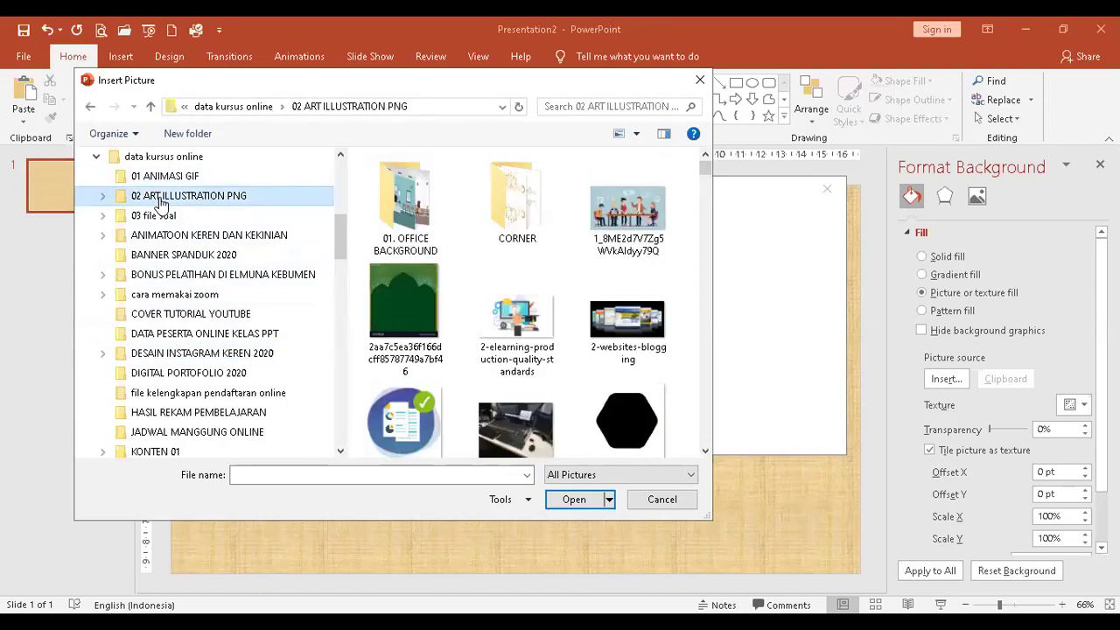
Scroll the folder's pictures and select the dark teal space image
scroll(557, 390, "down", 3)
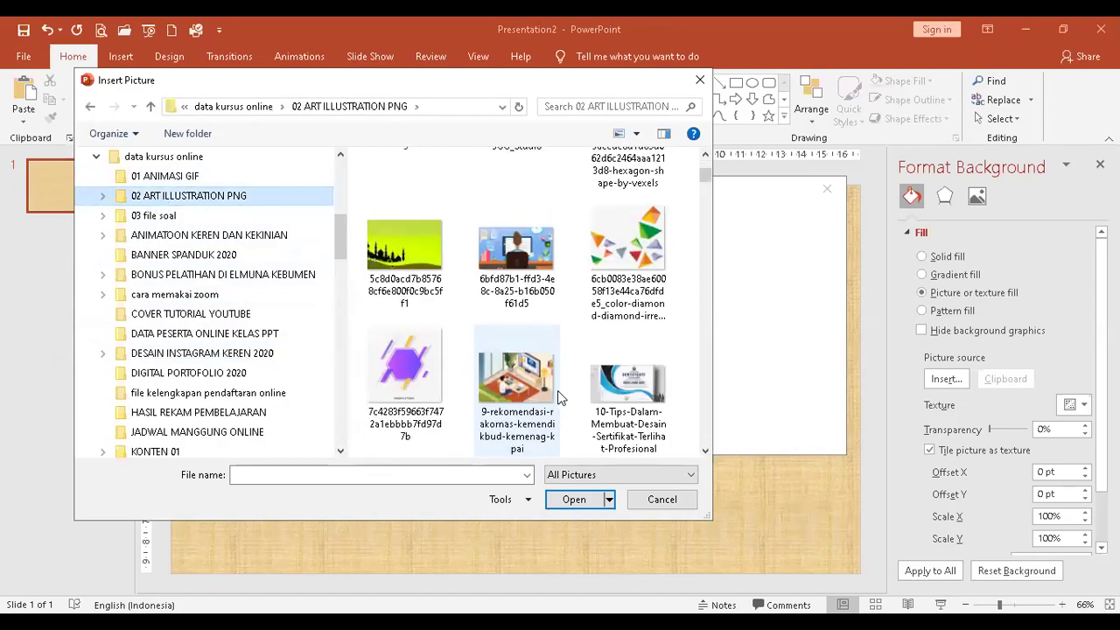
scroll(558, 390, "down", 1)
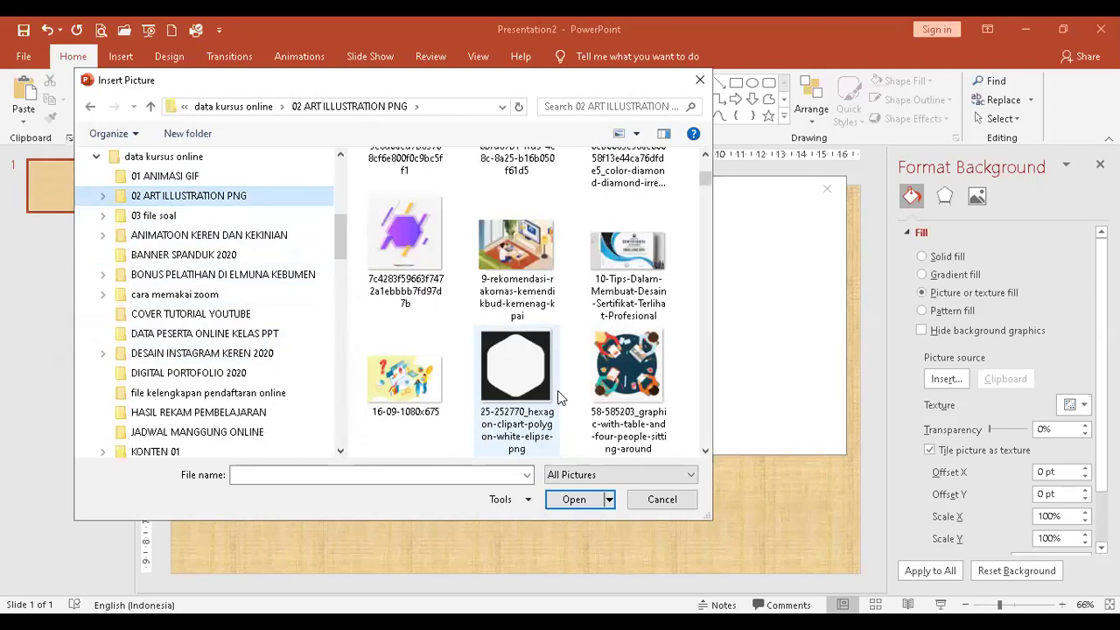
scroll(557, 390, "down", 1)
scroll(557, 390, "down", 2)
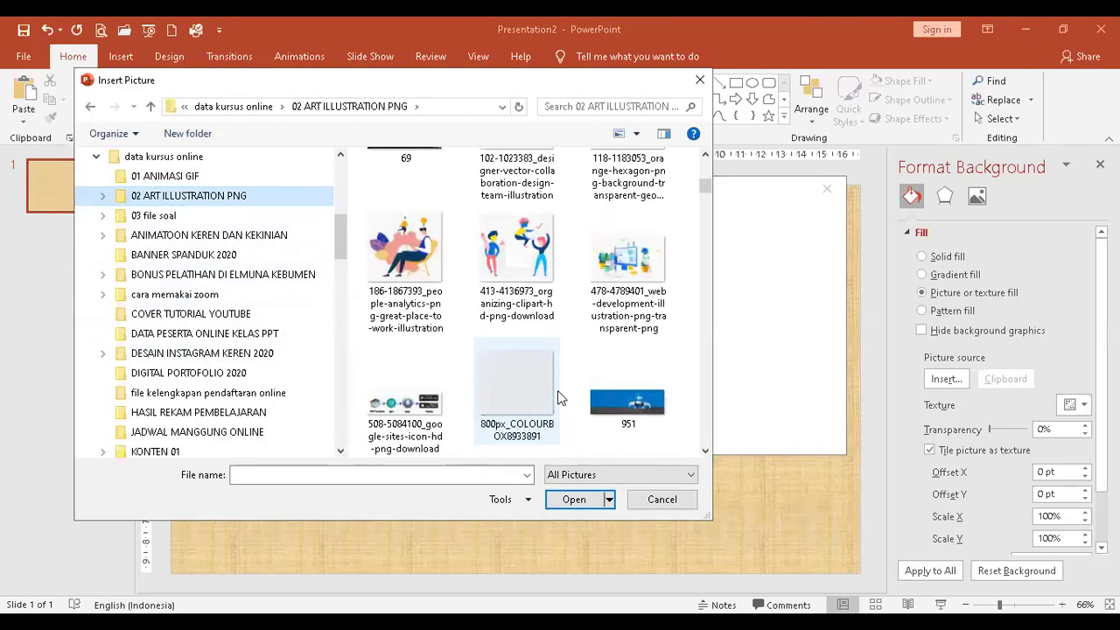
scroll(558, 390, "down", 2)
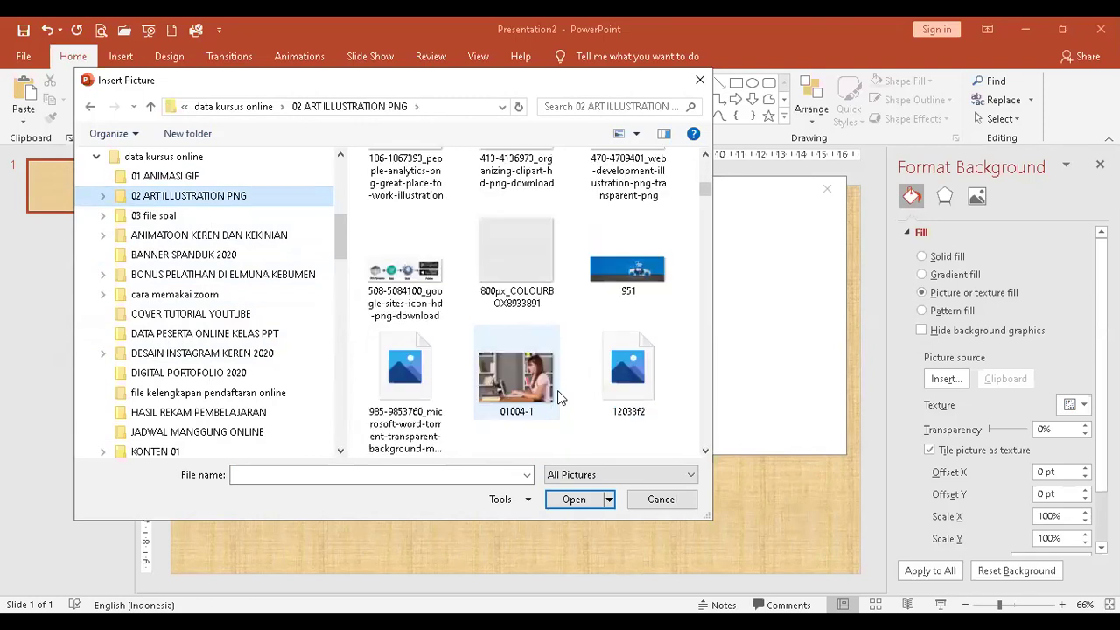
scroll(558, 390, "down", 1)
scroll(557, 390, "down", 2)
scroll(557, 390, "down", 1)
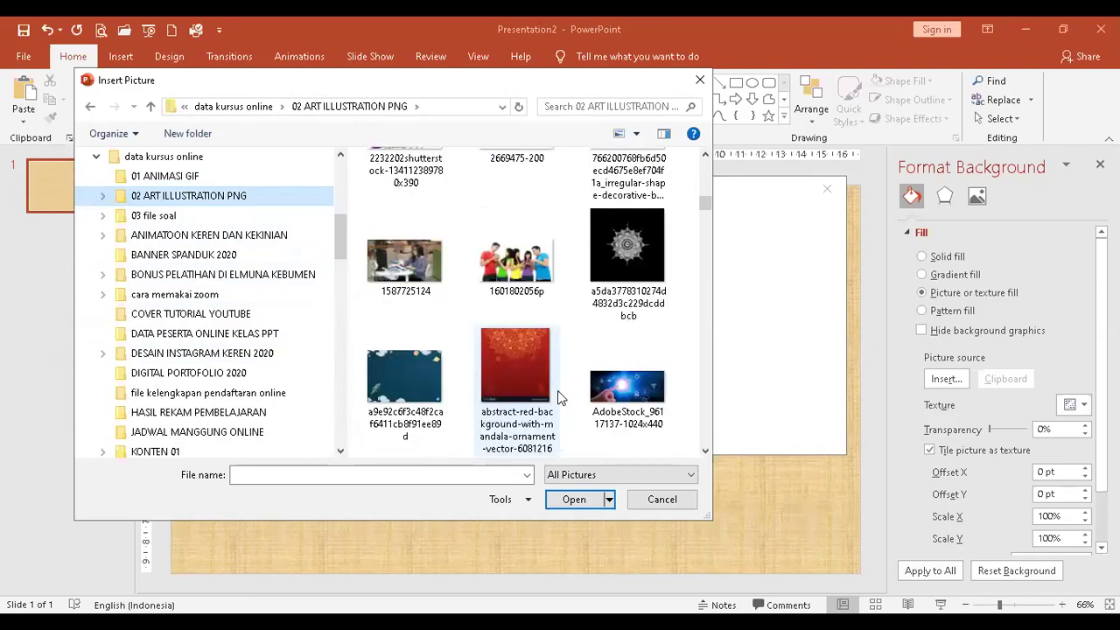
left_click(415, 394)
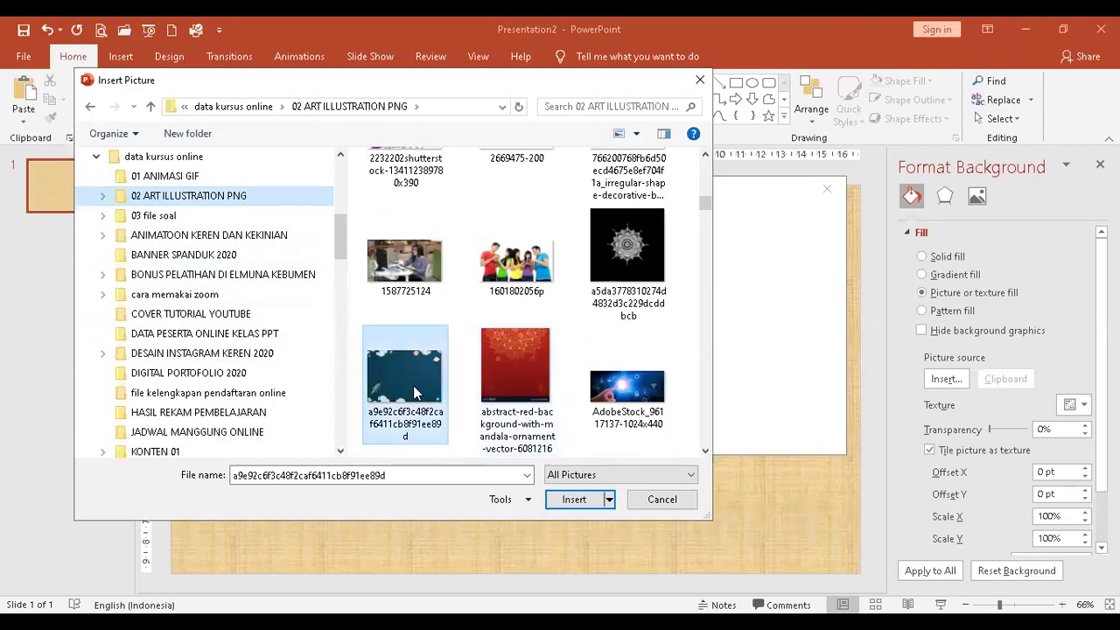
Insert the space rocket illustration as the slide background and review the slide
left_click(570, 499)
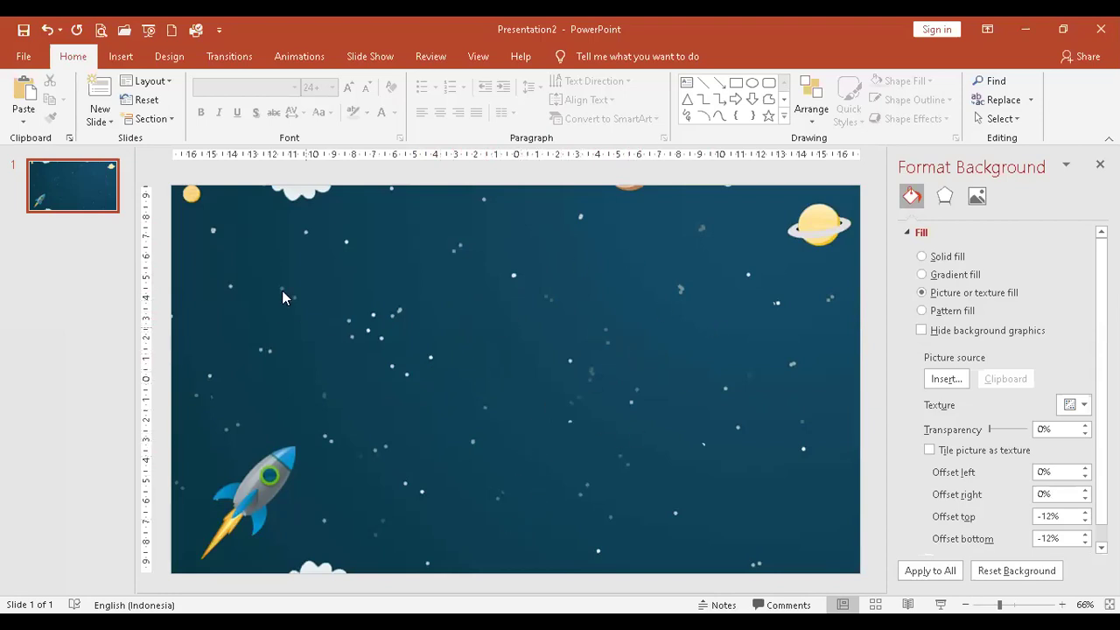
left_click(99, 190)
left_click(338, 247)
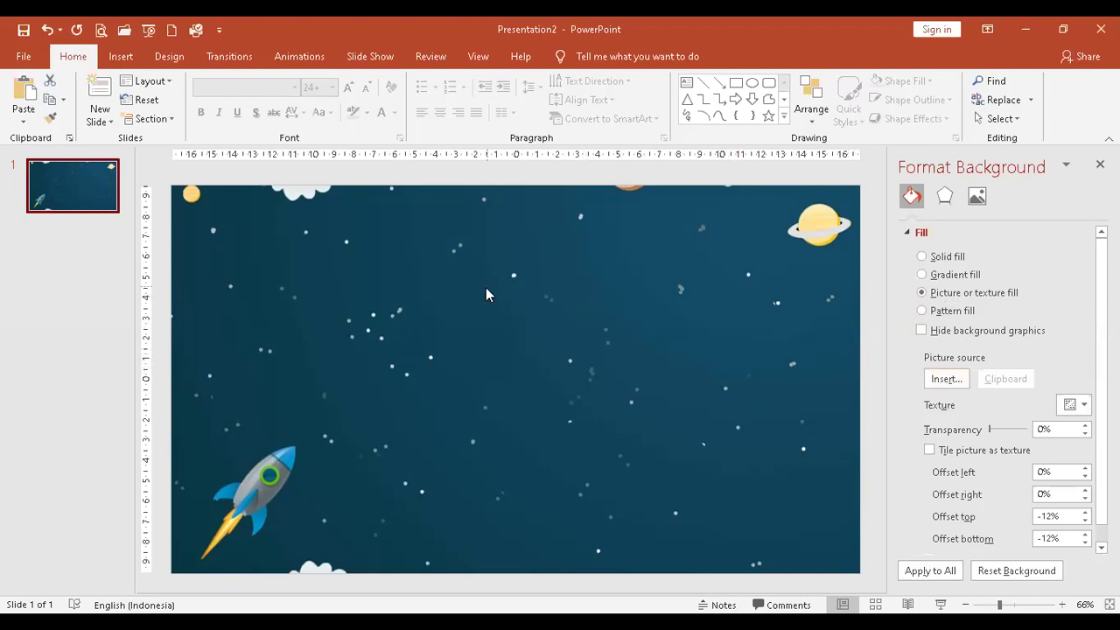
Browse the Insert, Design and Home ribbon tabs, finishing back on Insert
left_click(115, 57)
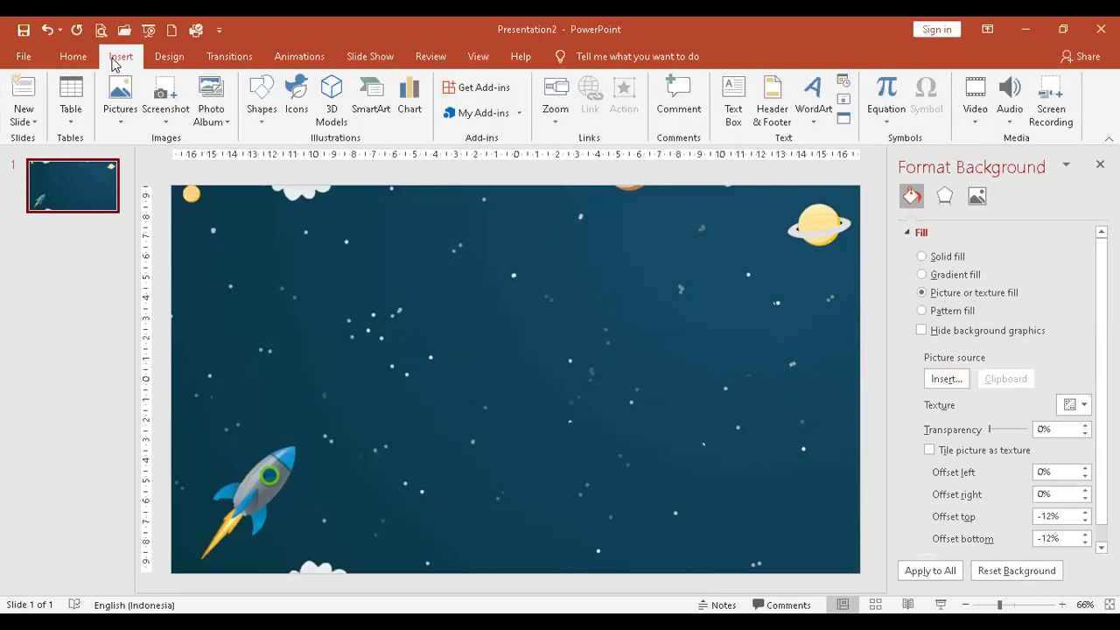
left_click(158, 58)
left_click(135, 58)
left_click(88, 56)
left_click(115, 60)
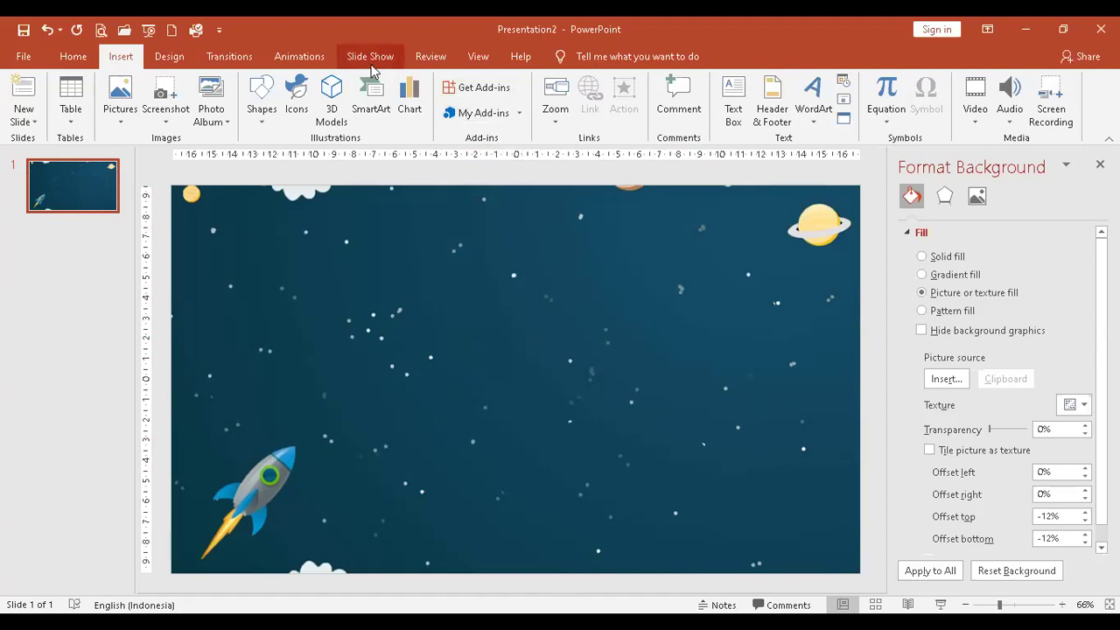
Glance over the Animations, Design and Insert tabs and drop the slide 1 thumbnail back in place
left_click(317, 61)
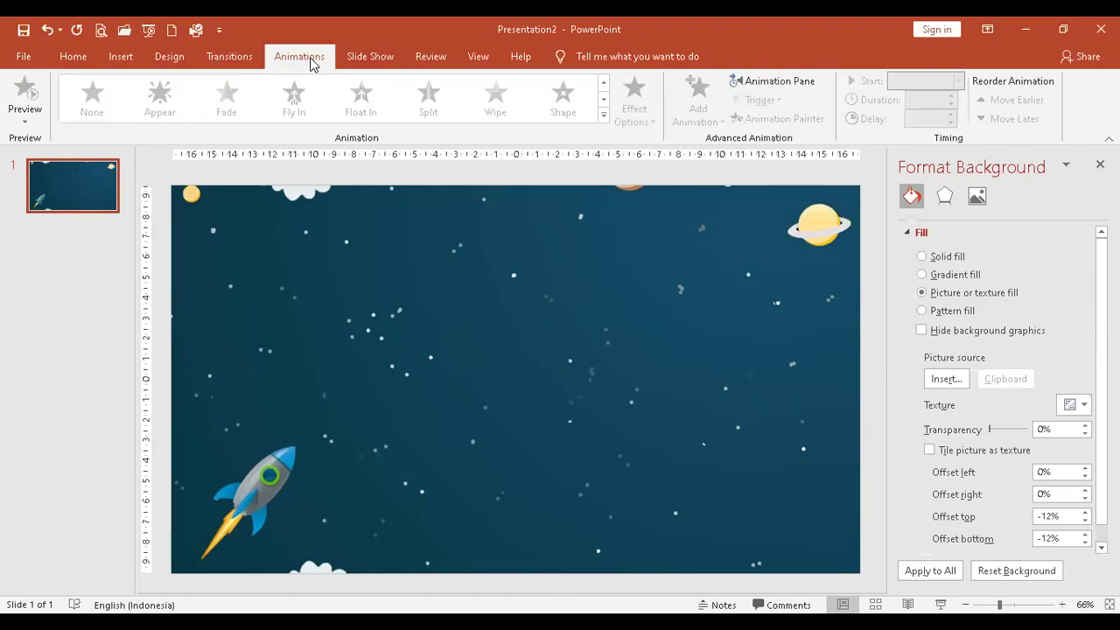
left_click(173, 62)
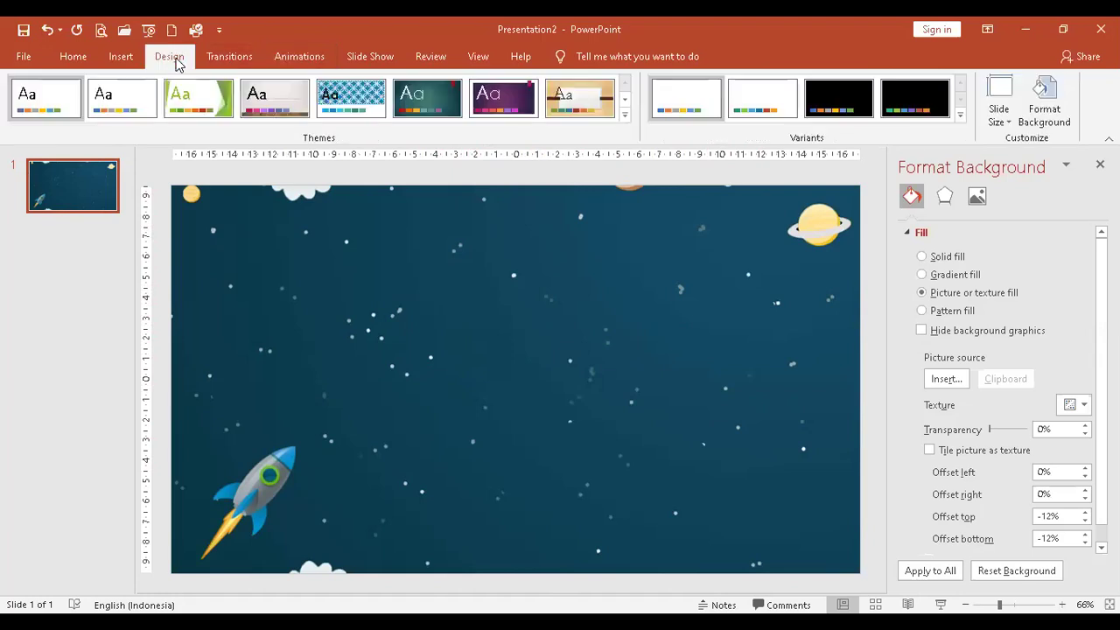
left_click(126, 61)
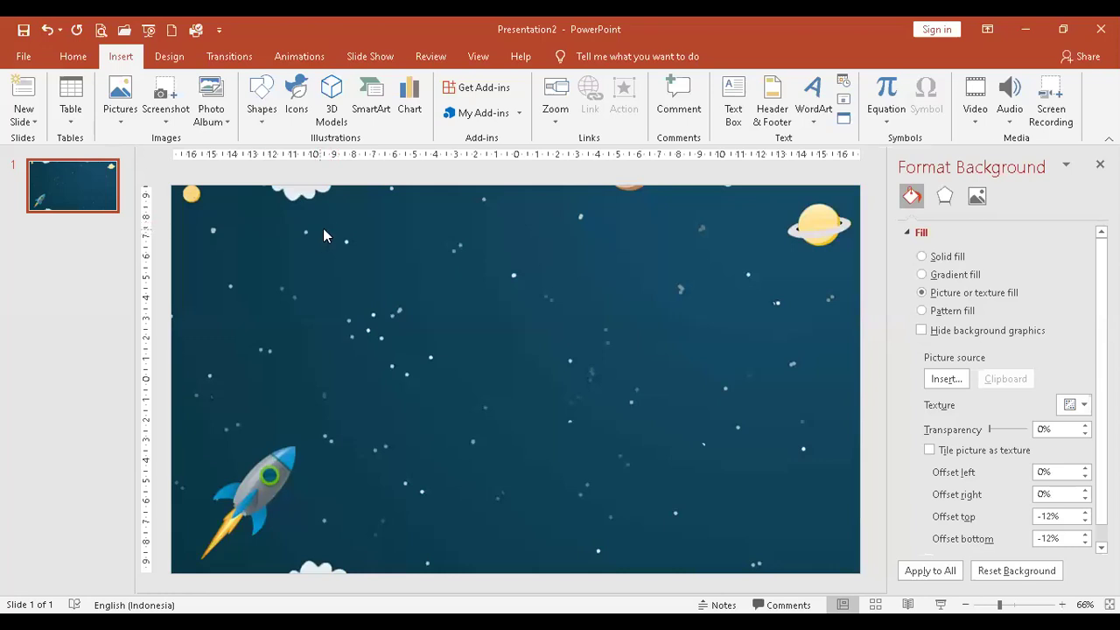
left_click_drag(107, 210, 112, 217)
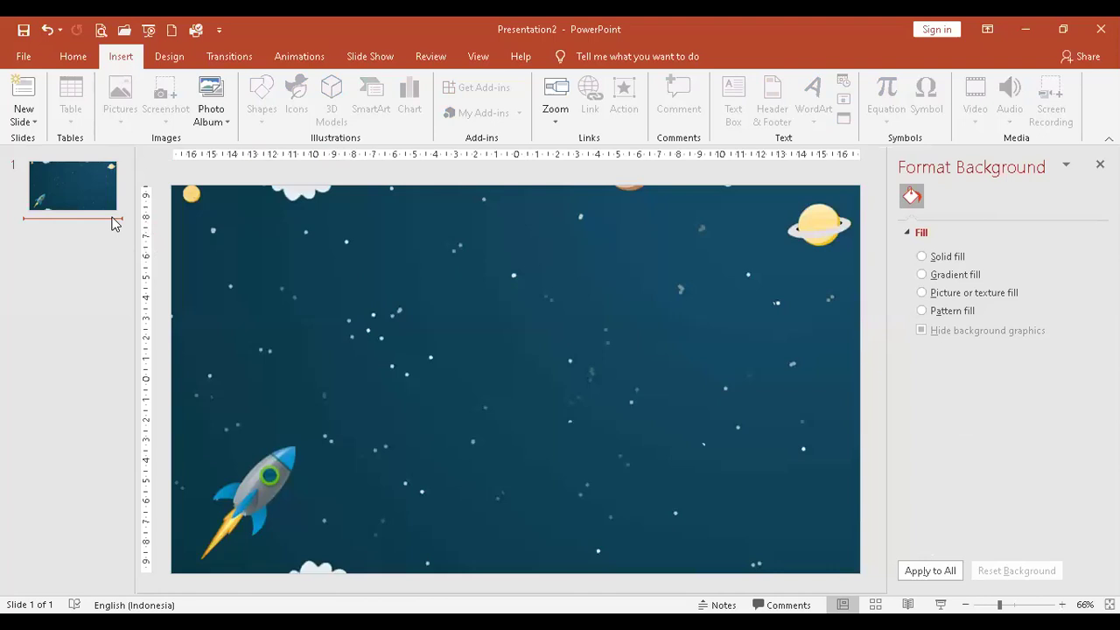
mouse_move(112, 224)
left_mouse_down()
mouse_move(125, 175)
mouse_move(146, 168)
mouse_move(103, 204)
left_mouse_up()
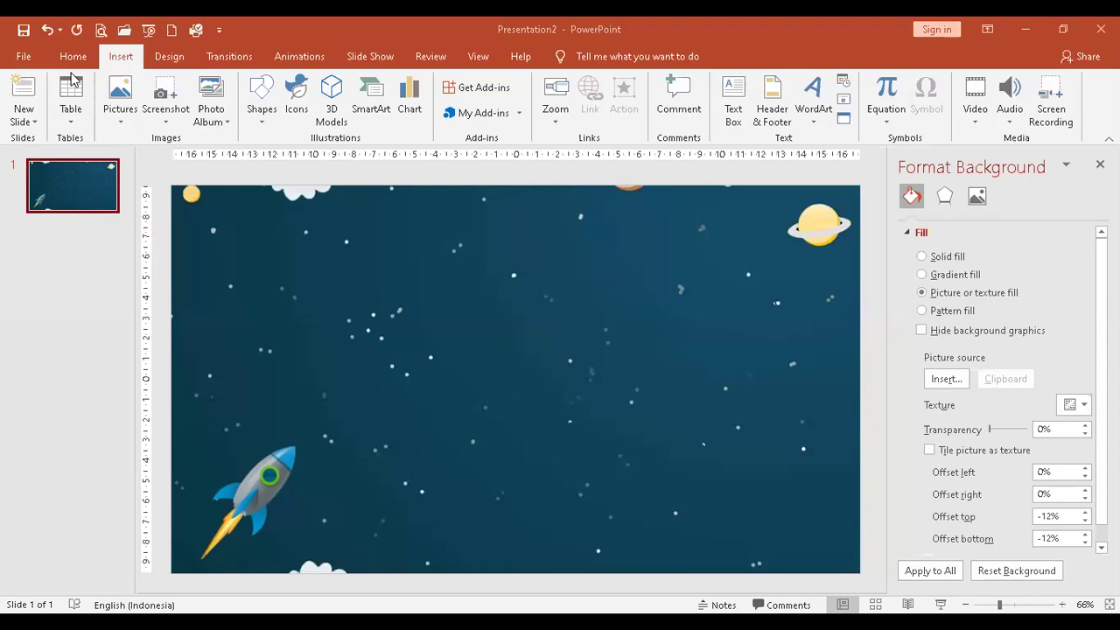
left_click(70, 58)
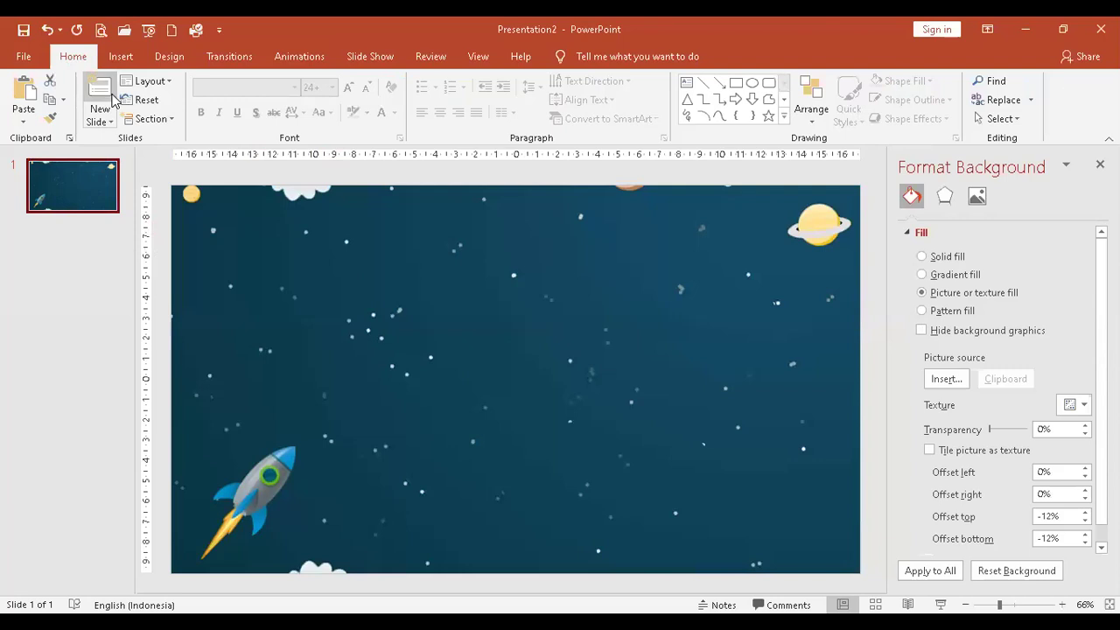
Add a second blank slide after slide 1 using the thumbnail's right-click New Slide
left_click(104, 122)
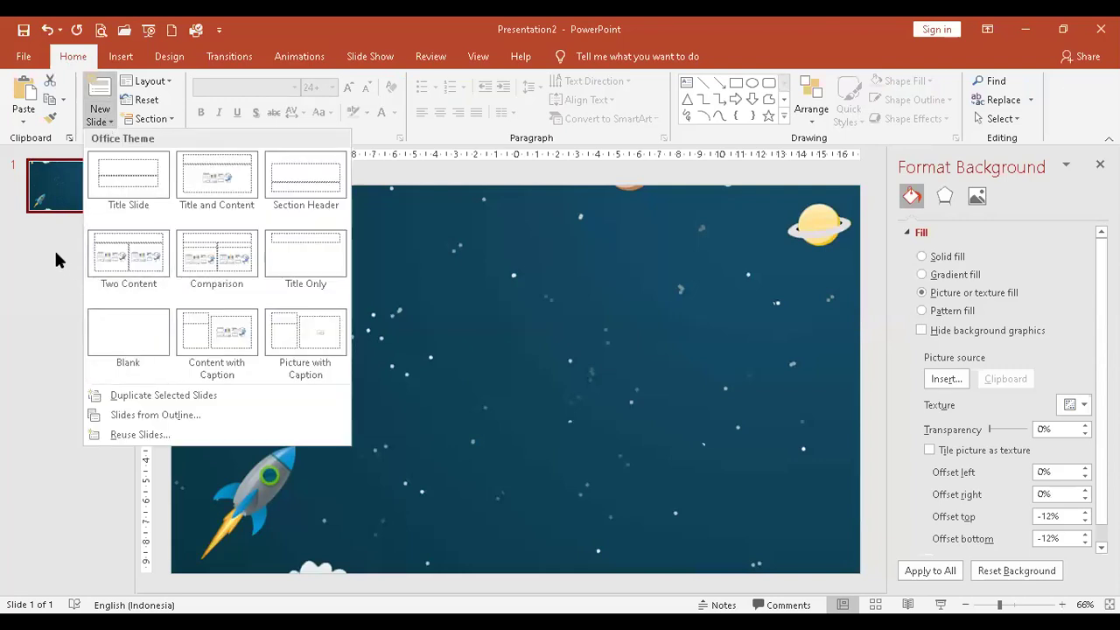
left_click(83, 217)
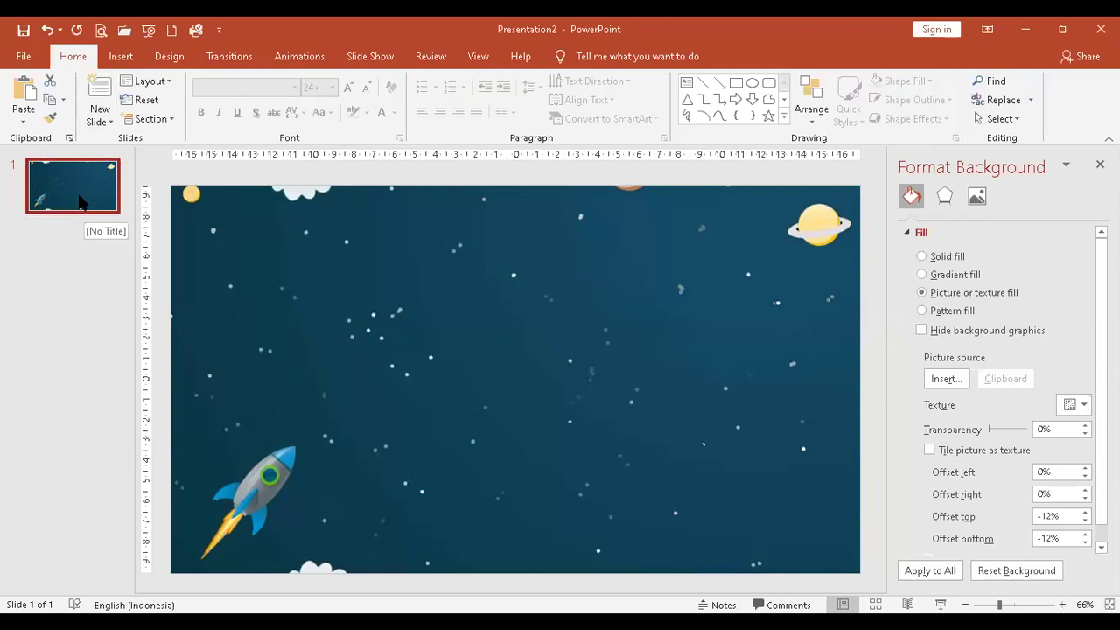
right_click(83, 192)
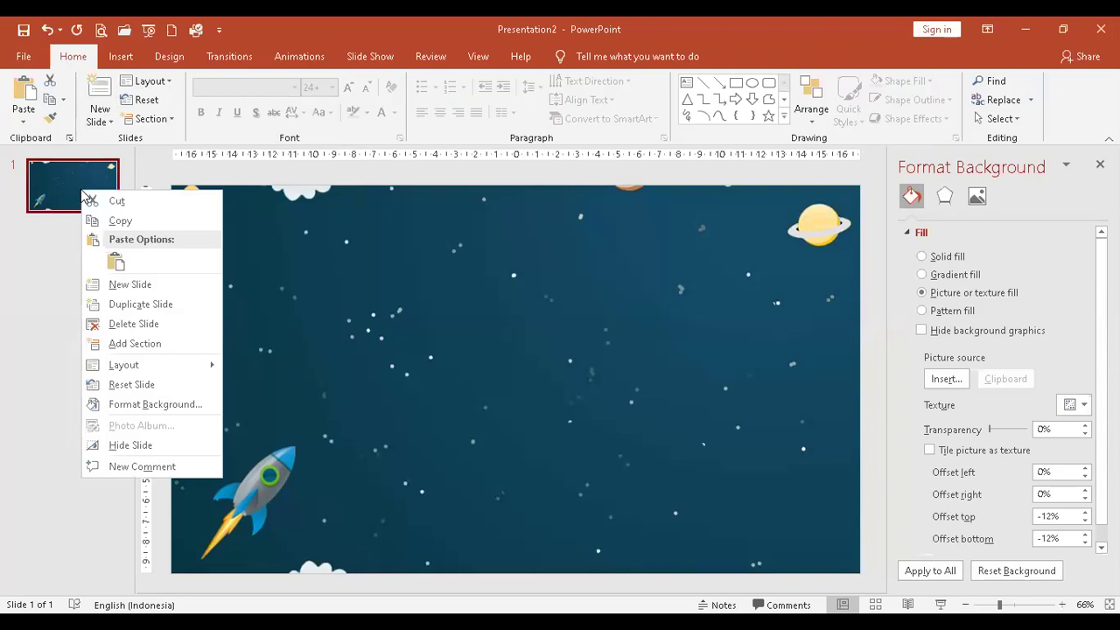
left_click(140, 286)
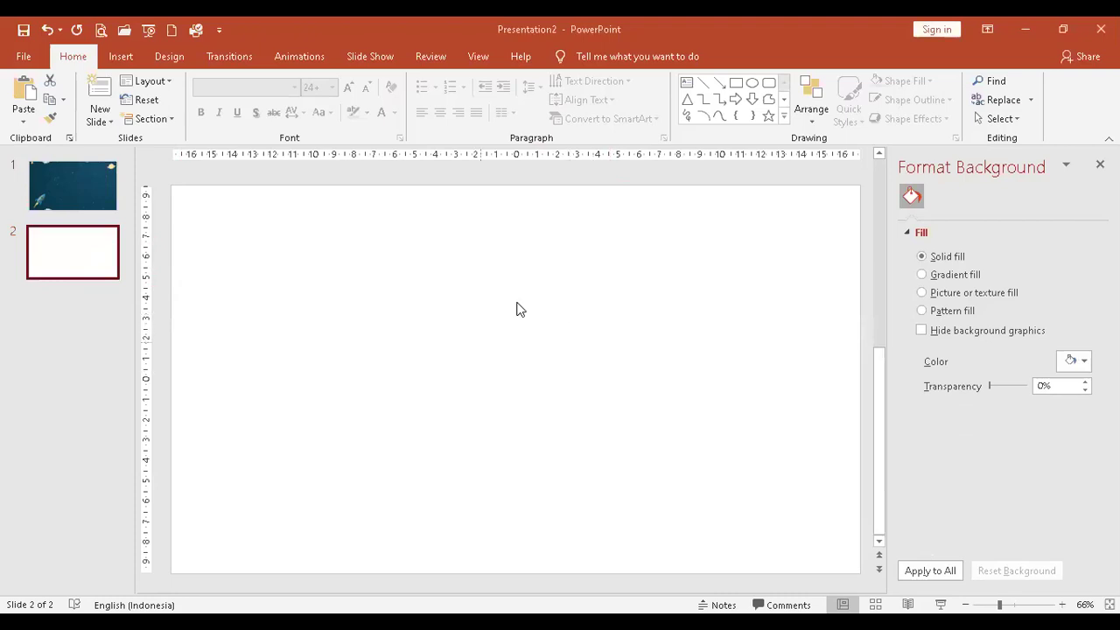
Fill slide 2's background with the pink-and-yellow blob picture from the 01 ANIMASI GIF folder
left_click(99, 203)
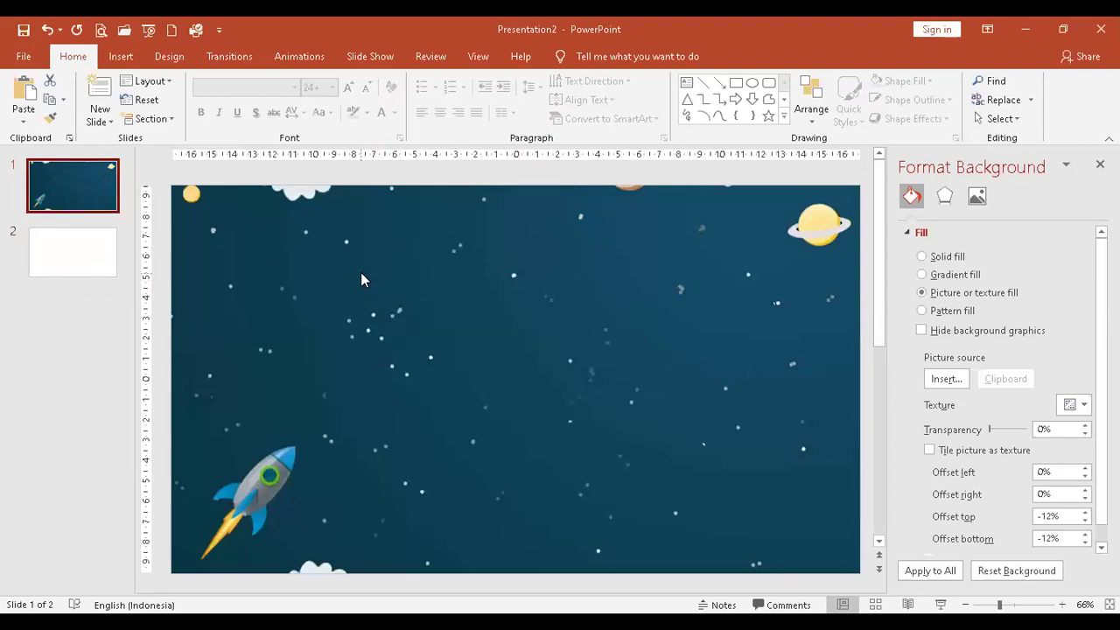
left_click(101, 258)
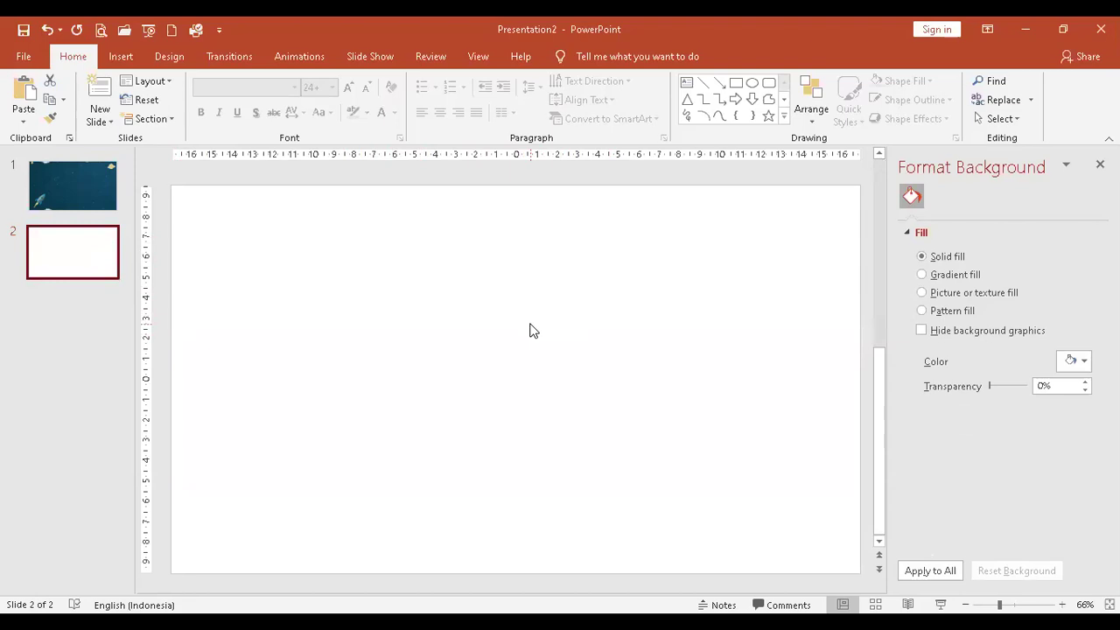
left_click(922, 293)
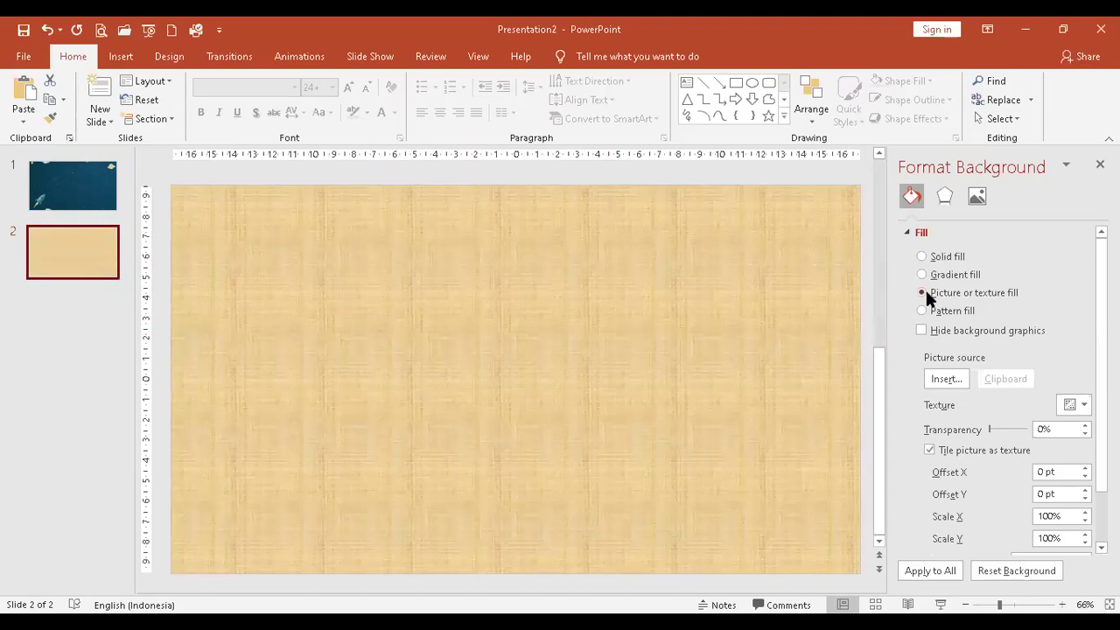
left_click(950, 385)
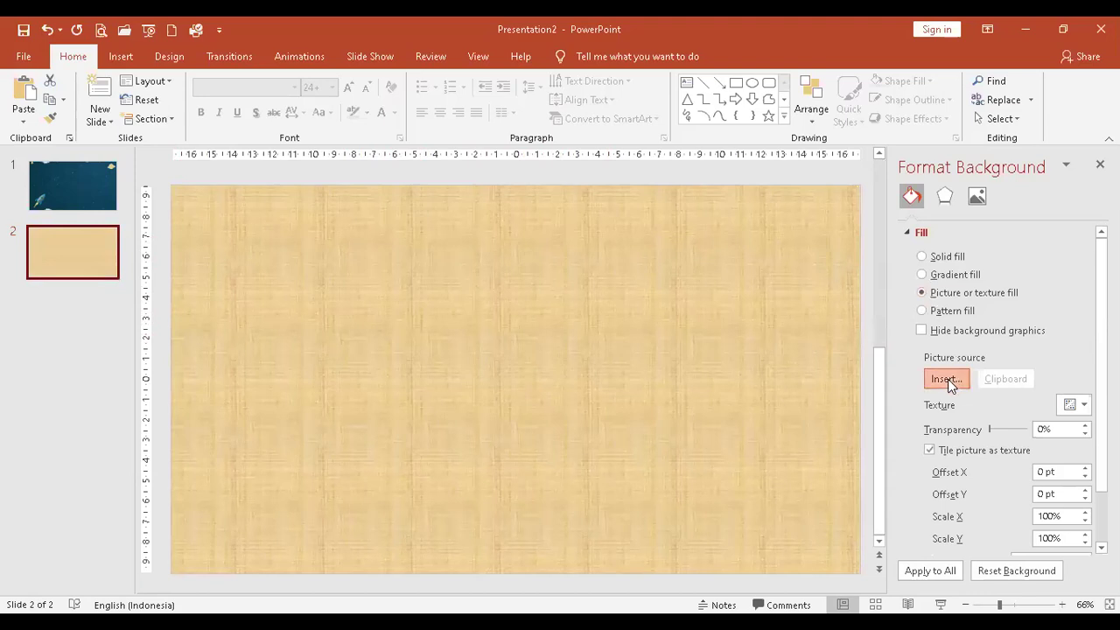
left_click(510, 275)
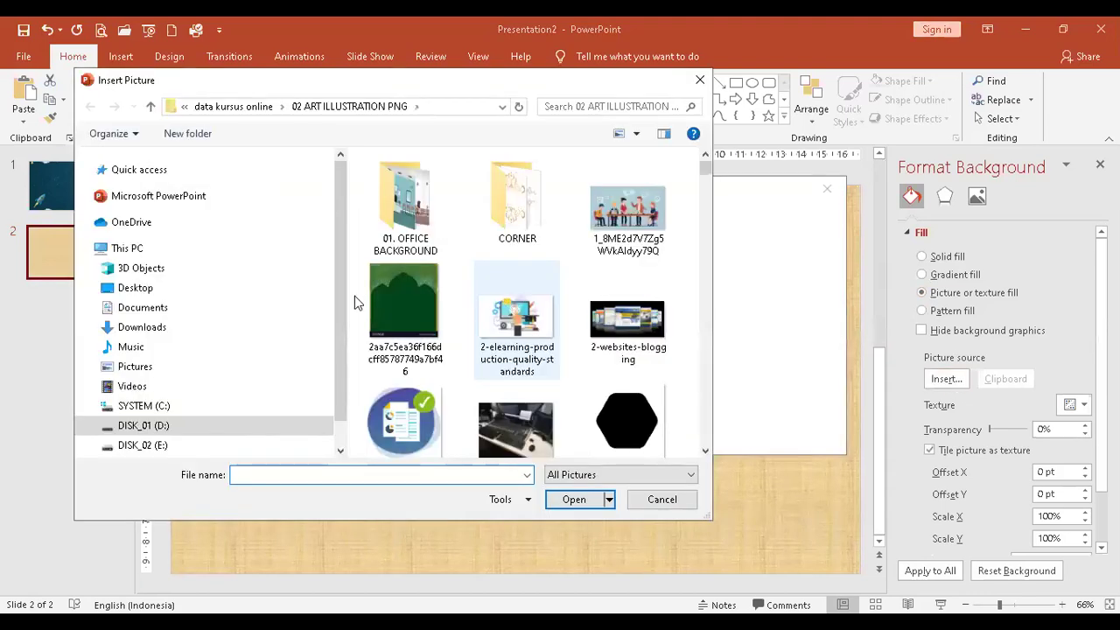
left_click(90, 425)
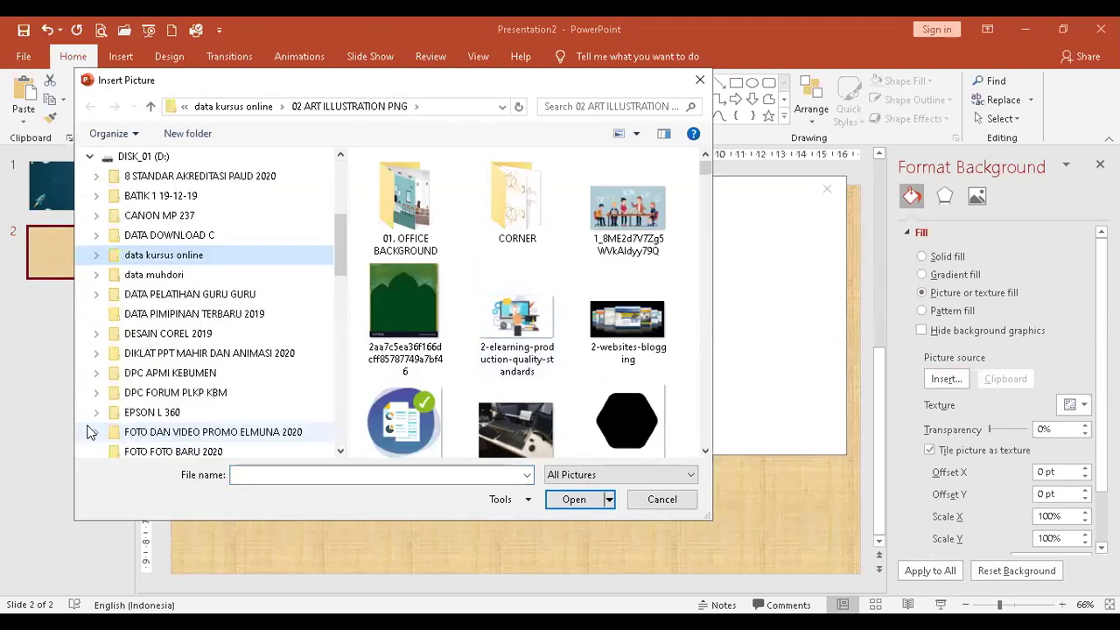
left_click(98, 260)
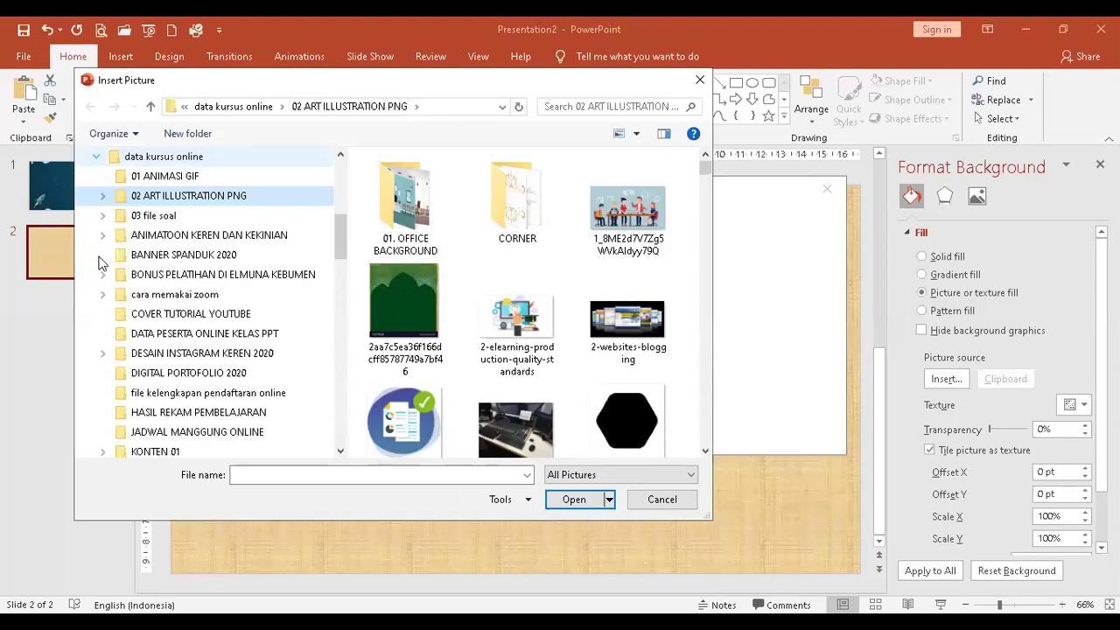
left_click(175, 178)
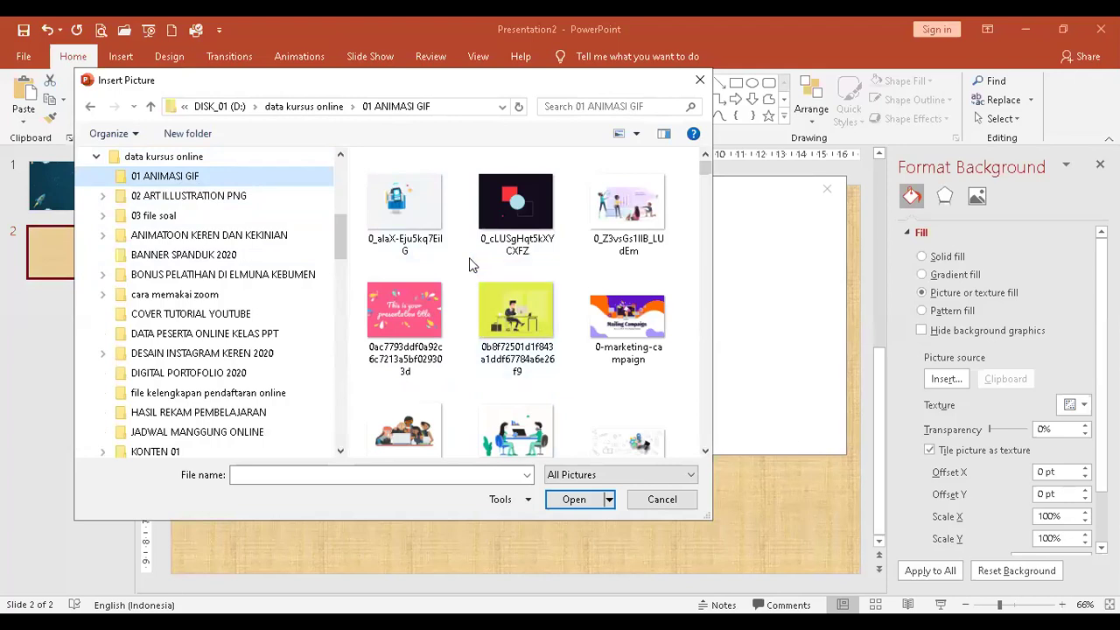
scroll(499, 317, "down", 3)
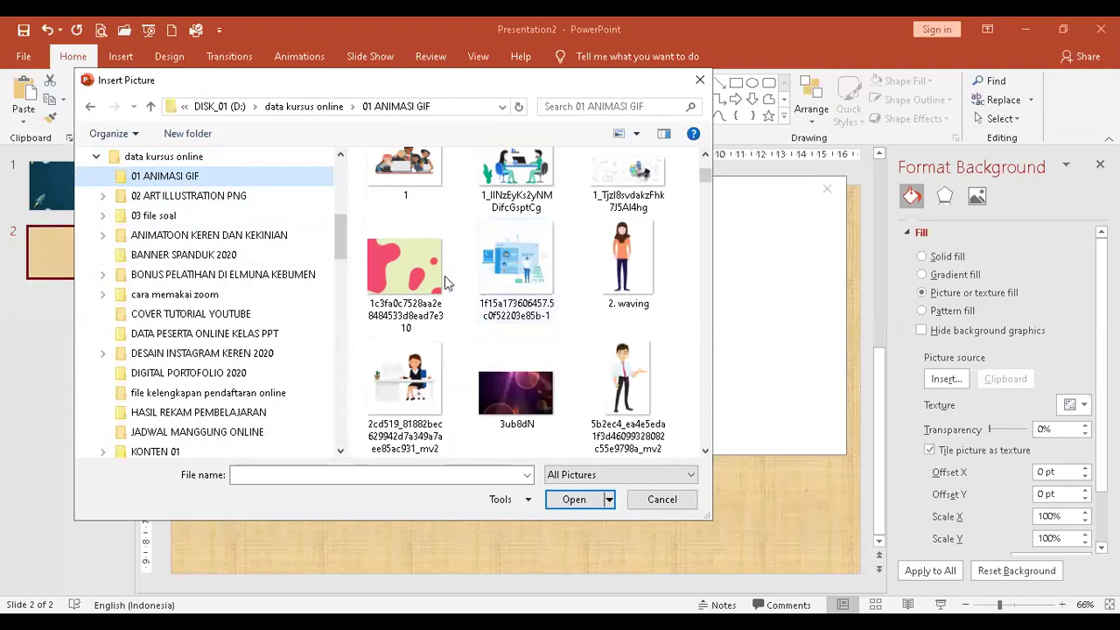
left_click(418, 282)
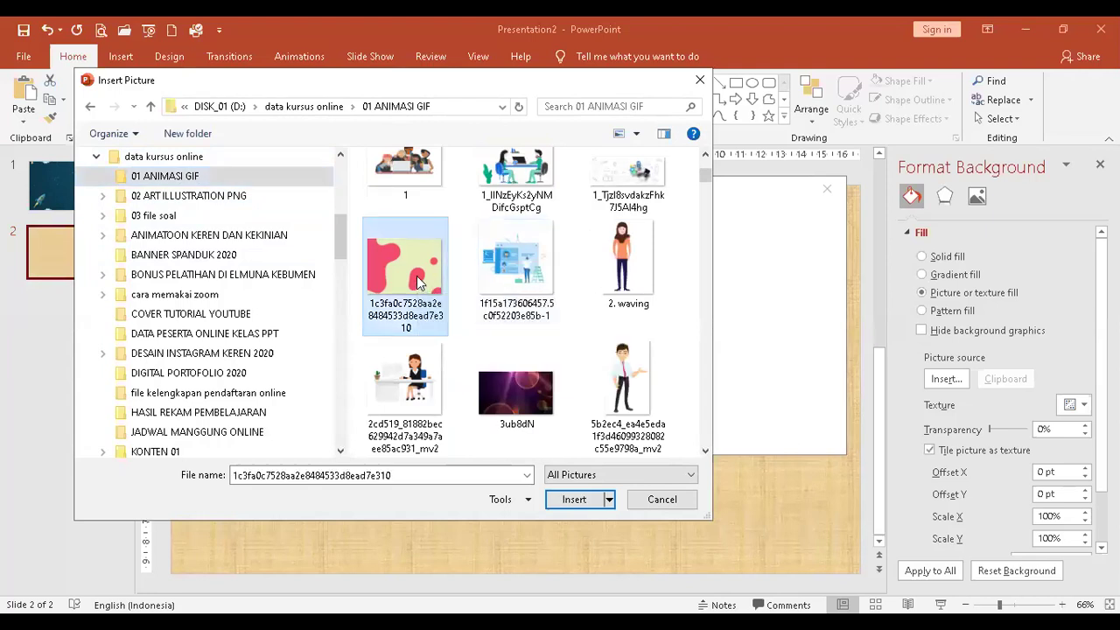
double_click(418, 282)
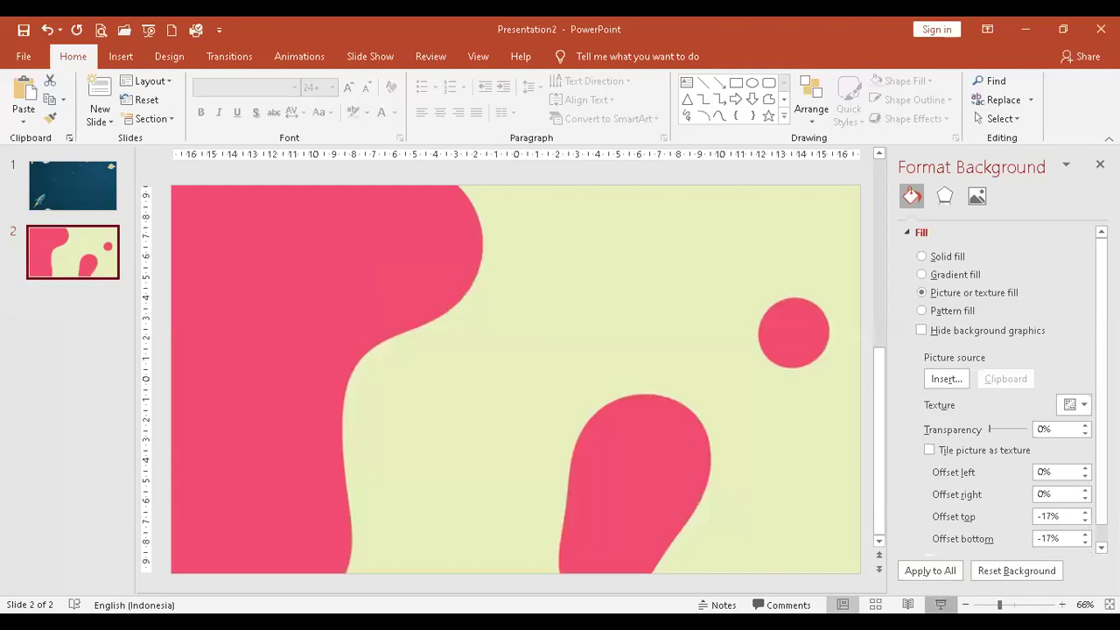
left_click(941, 604)
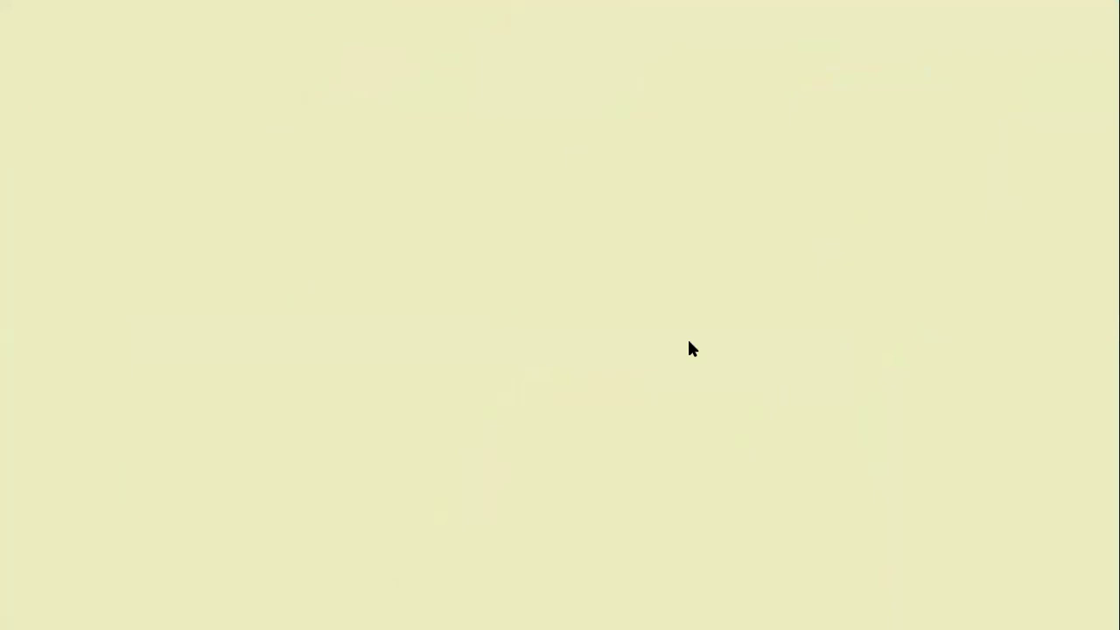
right_click(689, 342)
key("Return")
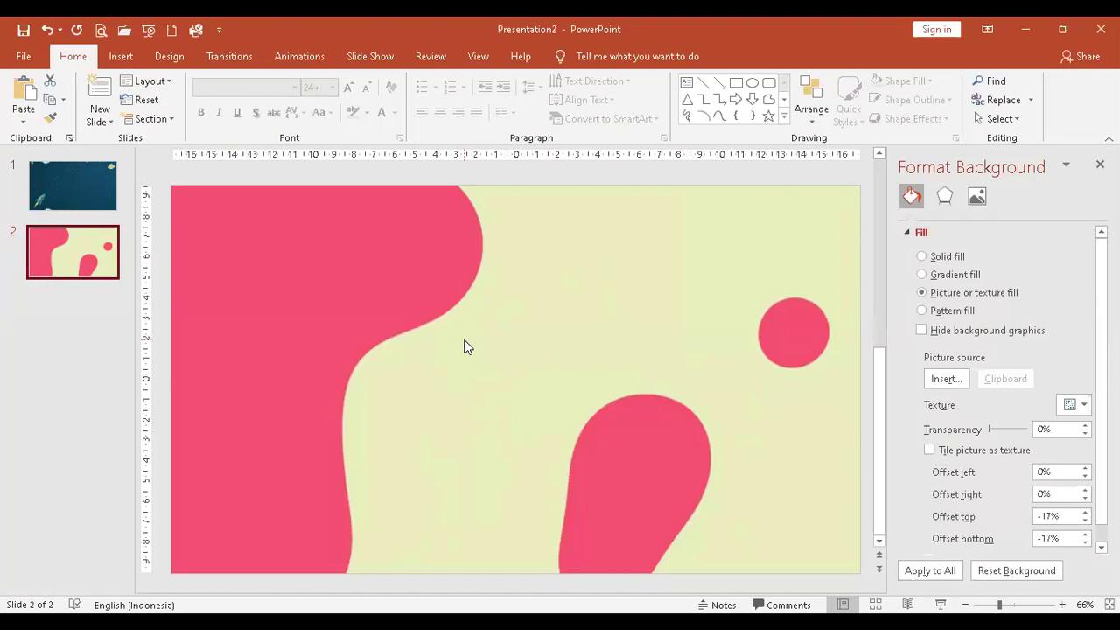
left_click(93, 191)
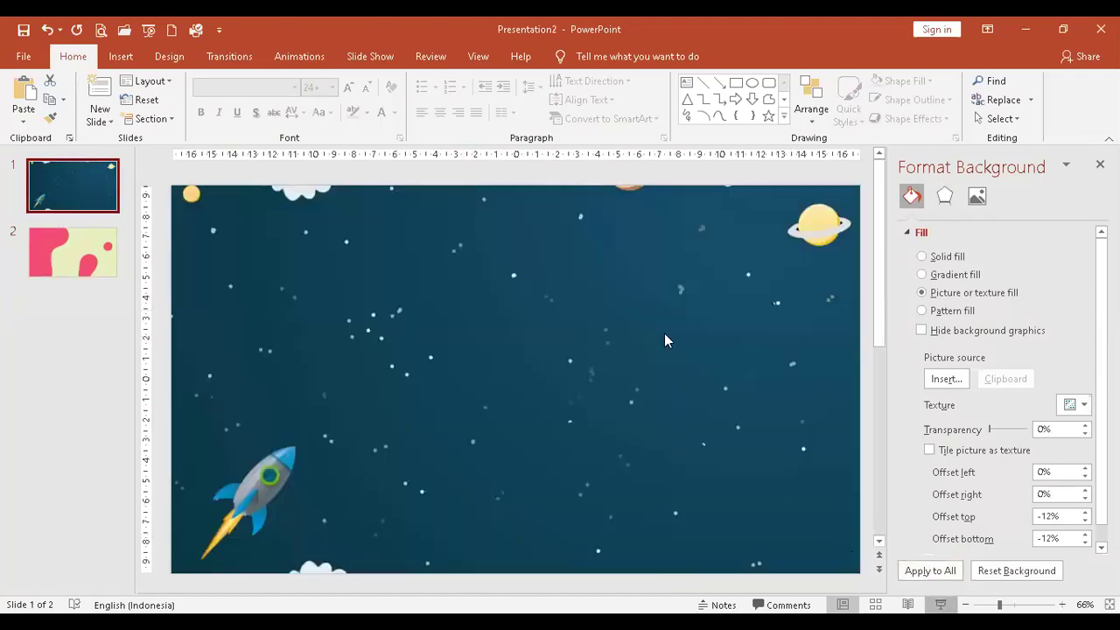
key("F5")
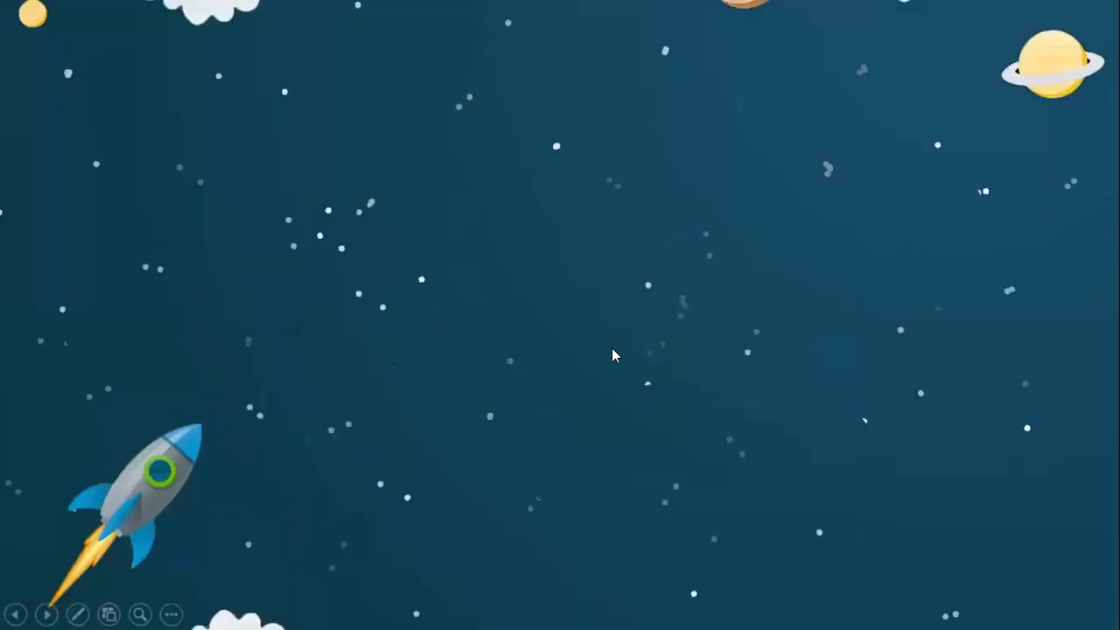
right_click(469, 220)
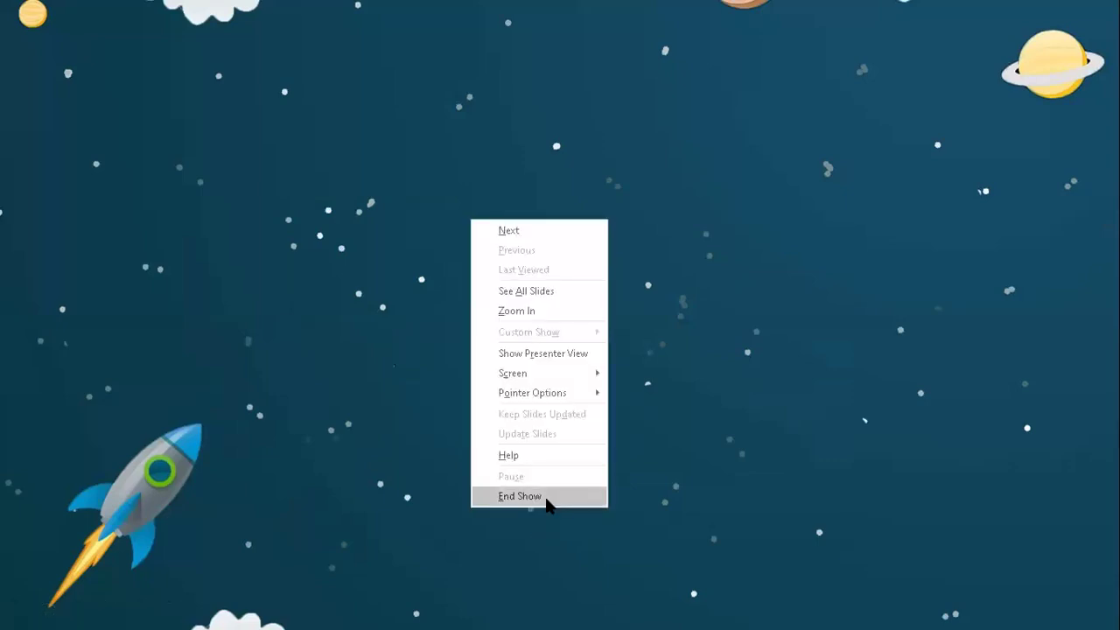
left_click(525, 496)
left_click(92, 265)
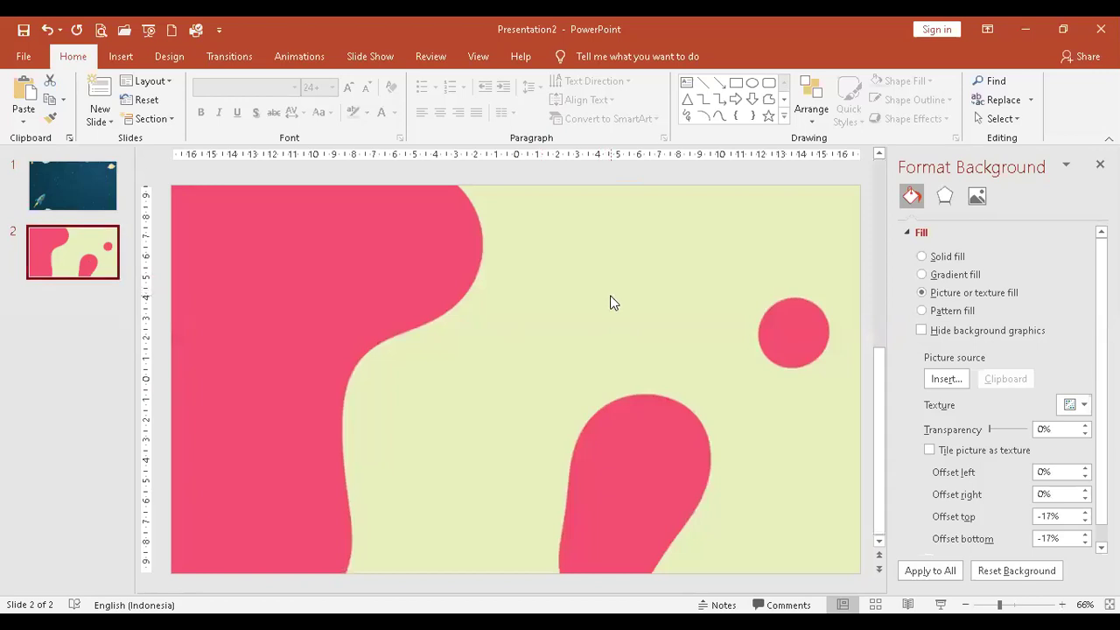
Add a new third slide after slide 2
left_click(90, 289)
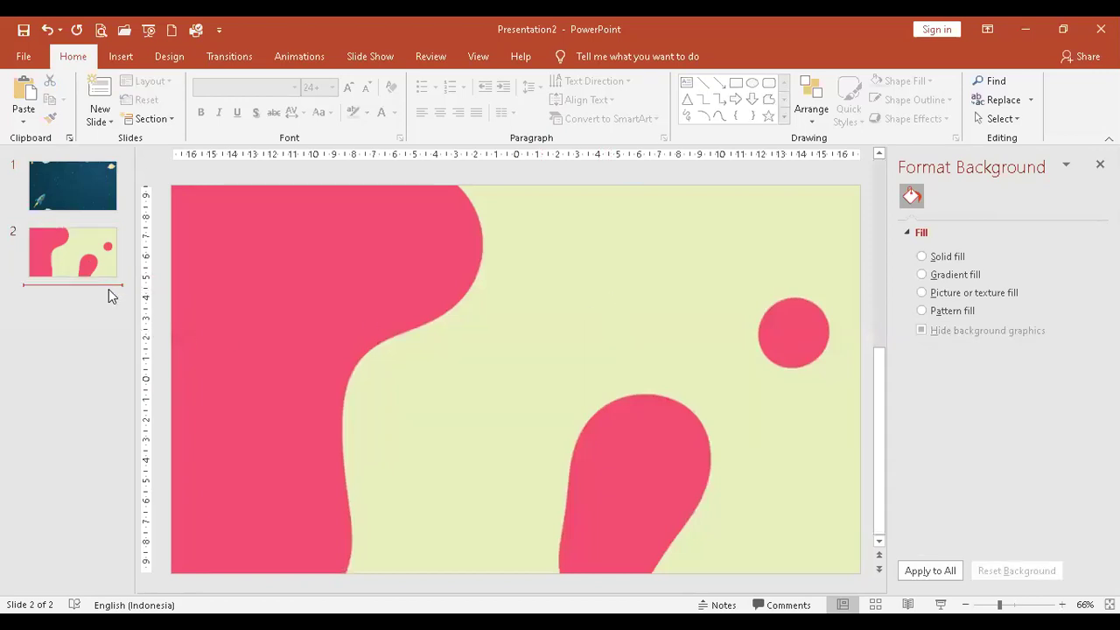
right_click(71, 281)
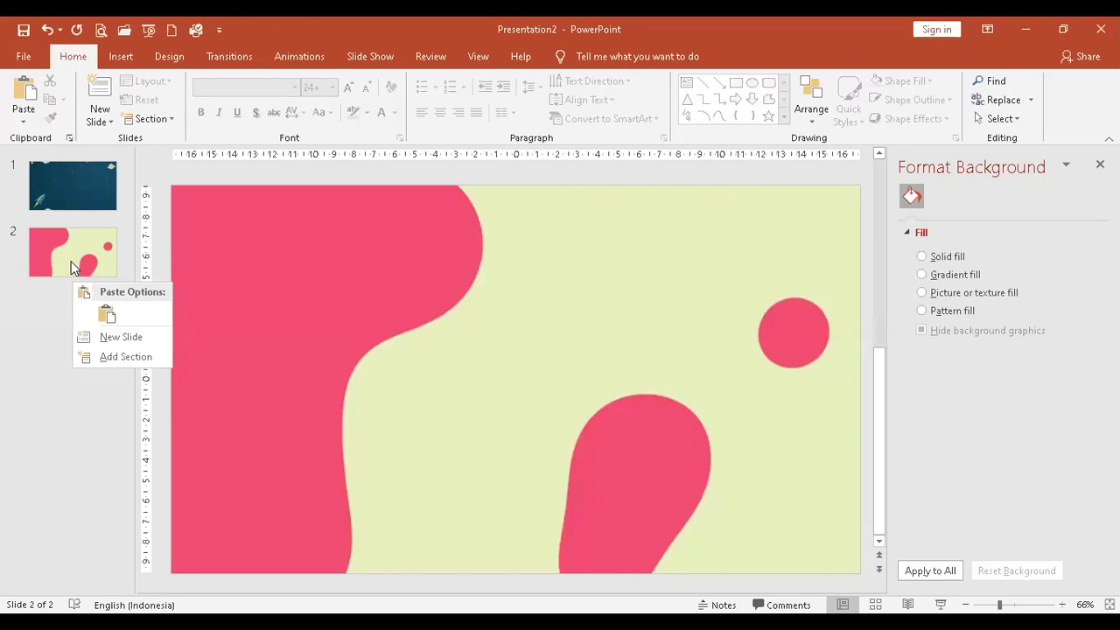
right_click(71, 260)
left_click(120, 356)
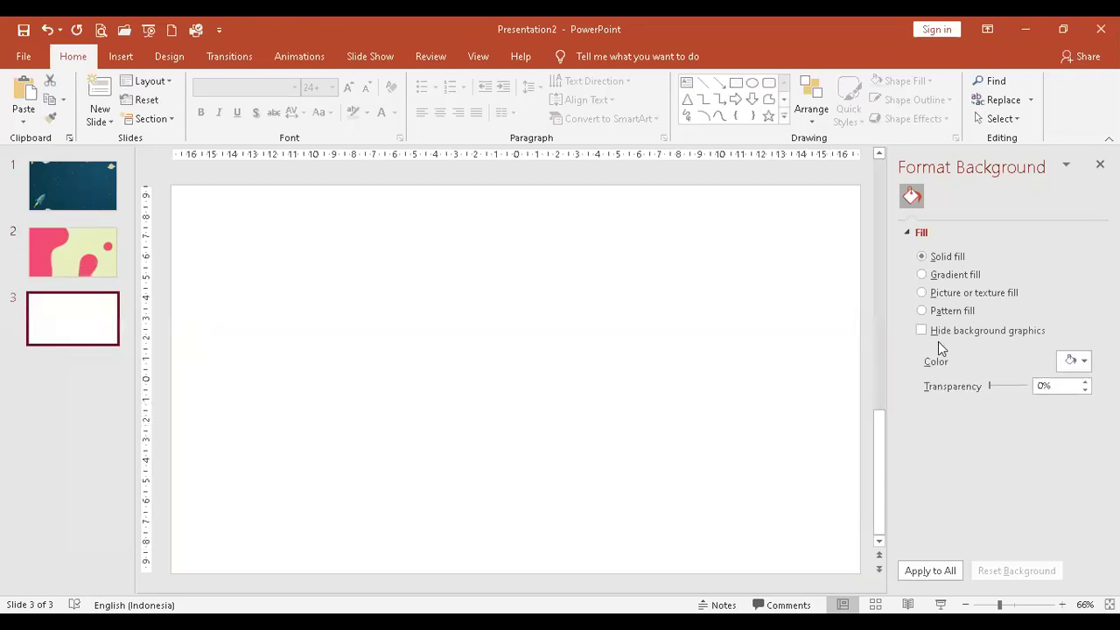
Set the Rainbow-Gradient-Dark-Violet-Zoom-Virtual-Background picture as slide 3's background fill
left_click(944, 296)
left_click(946, 378)
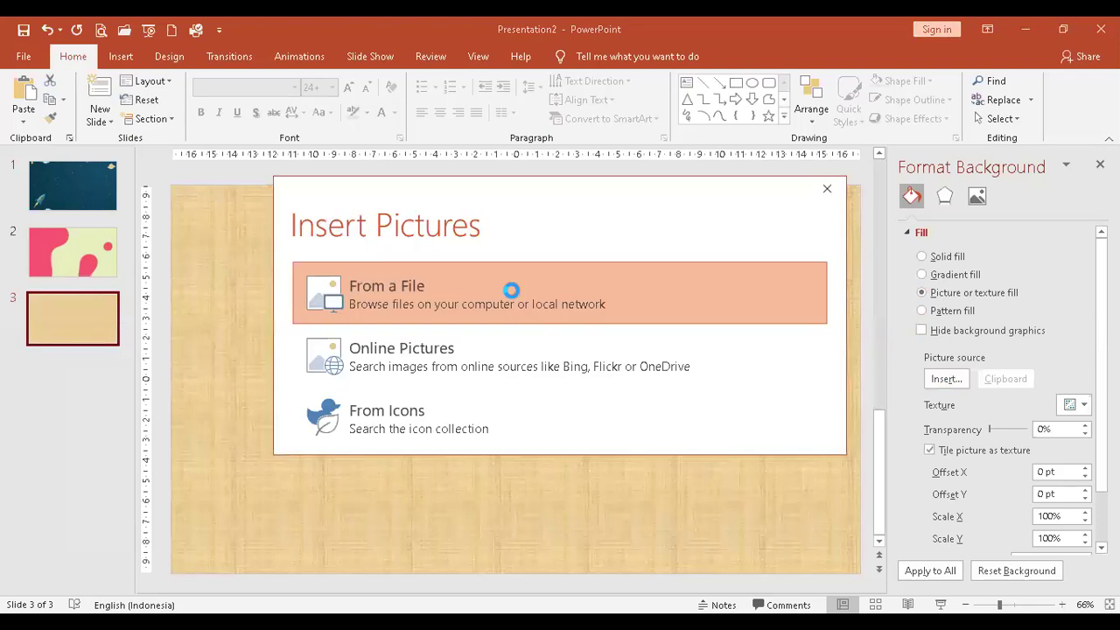
scroll(644, 416, "down", 3)
scroll(644, 416, "down", 6)
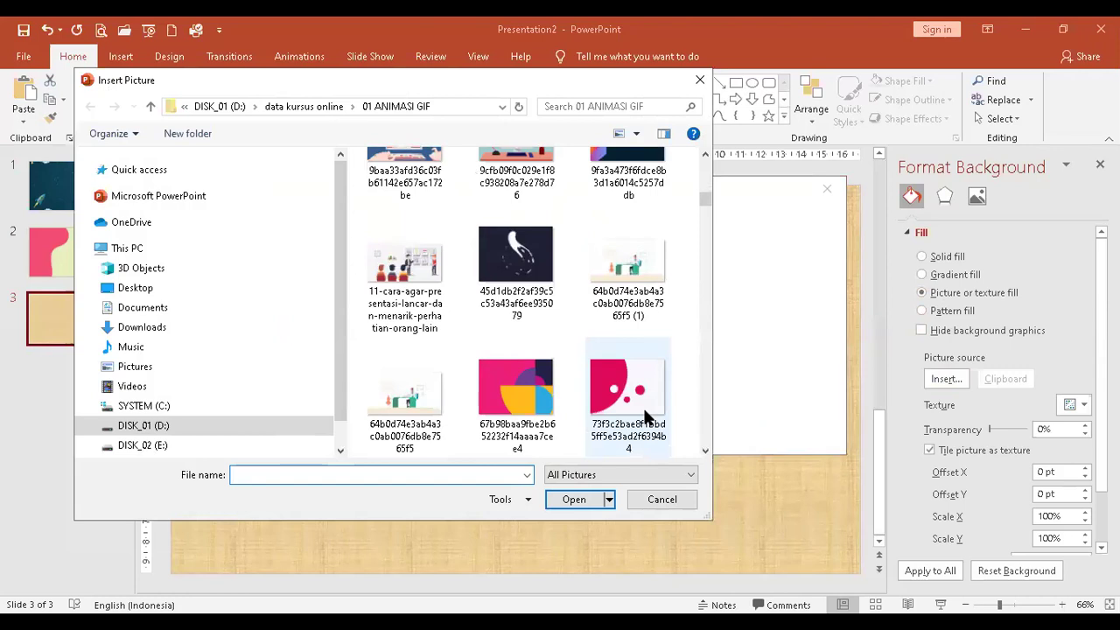
scroll(645, 416, "down", 3)
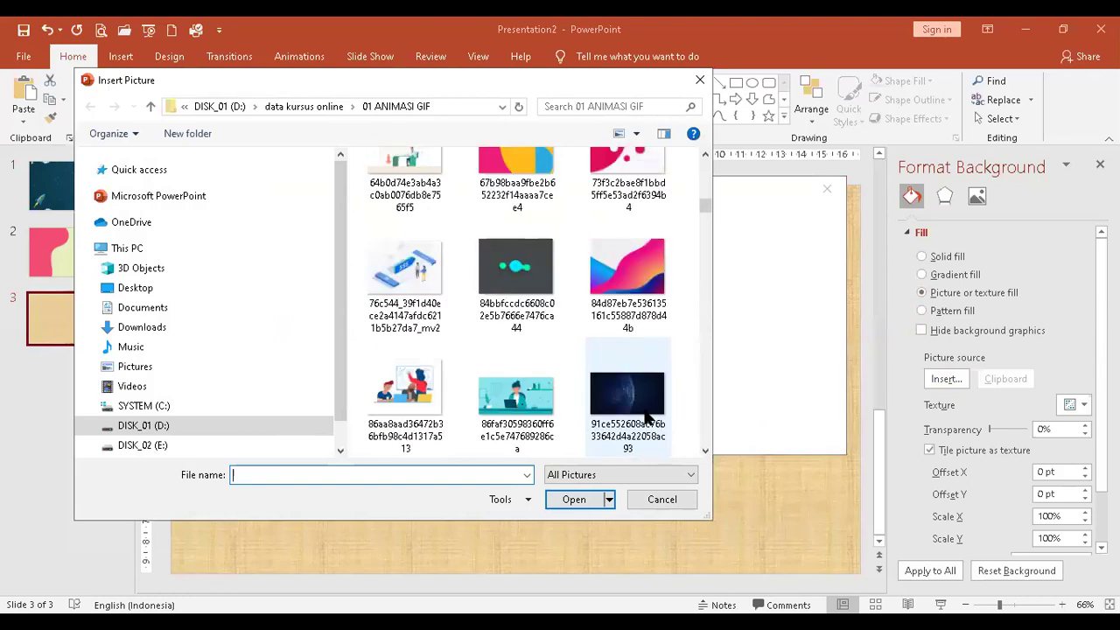
scroll(645, 417, "down", 4)
scroll(645, 416, "down", 3)
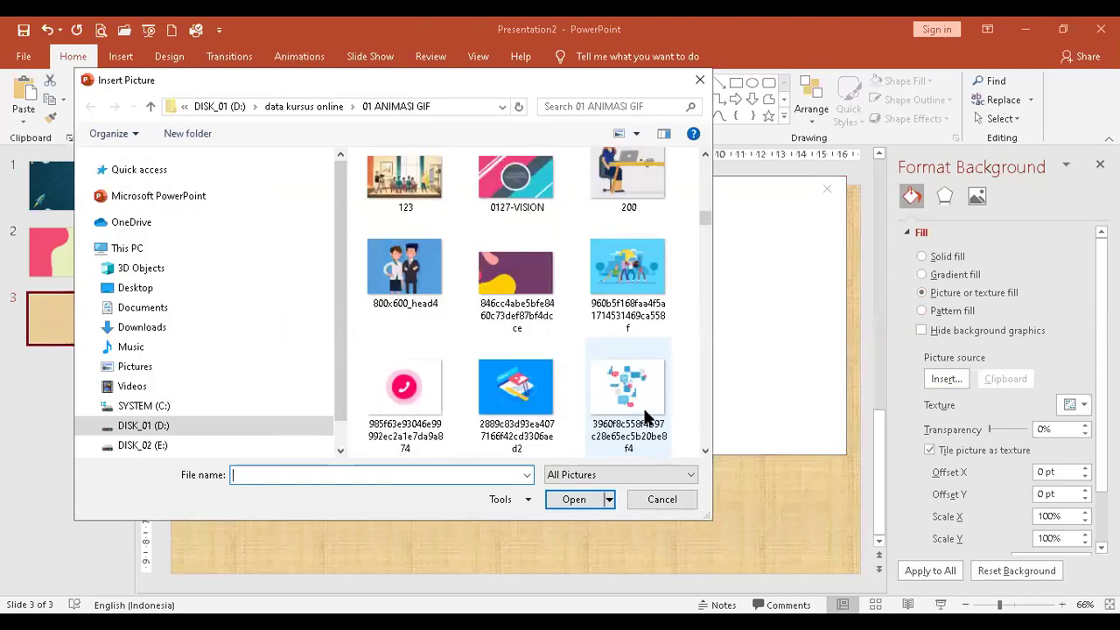
scroll(642, 405, "up", 1)
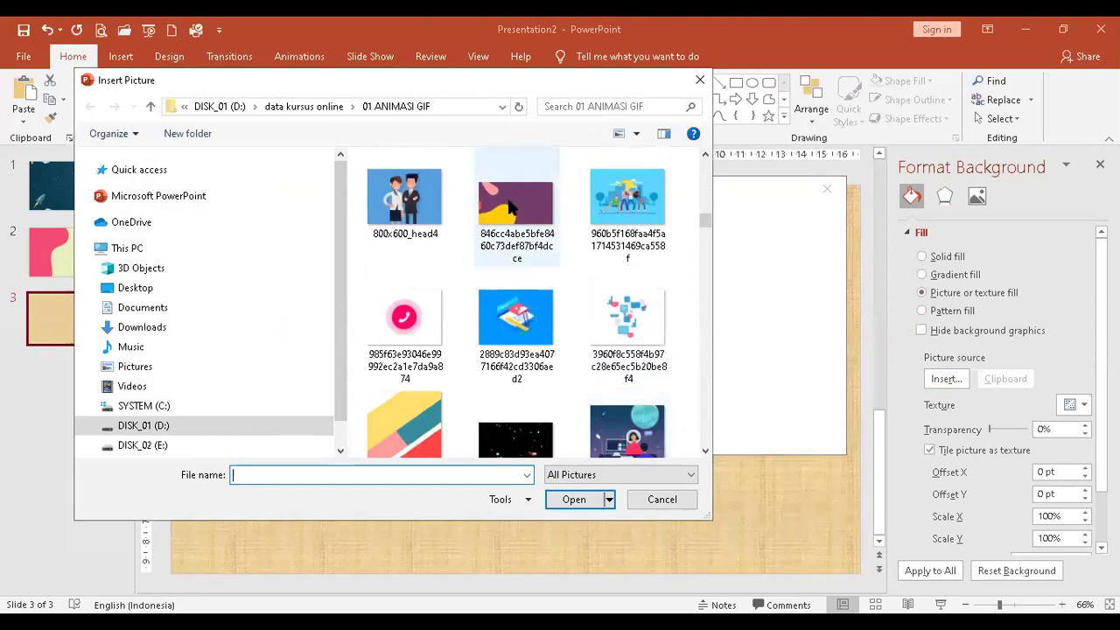
scroll(524, 324, "down", 3)
scroll(524, 323, "down", 3)
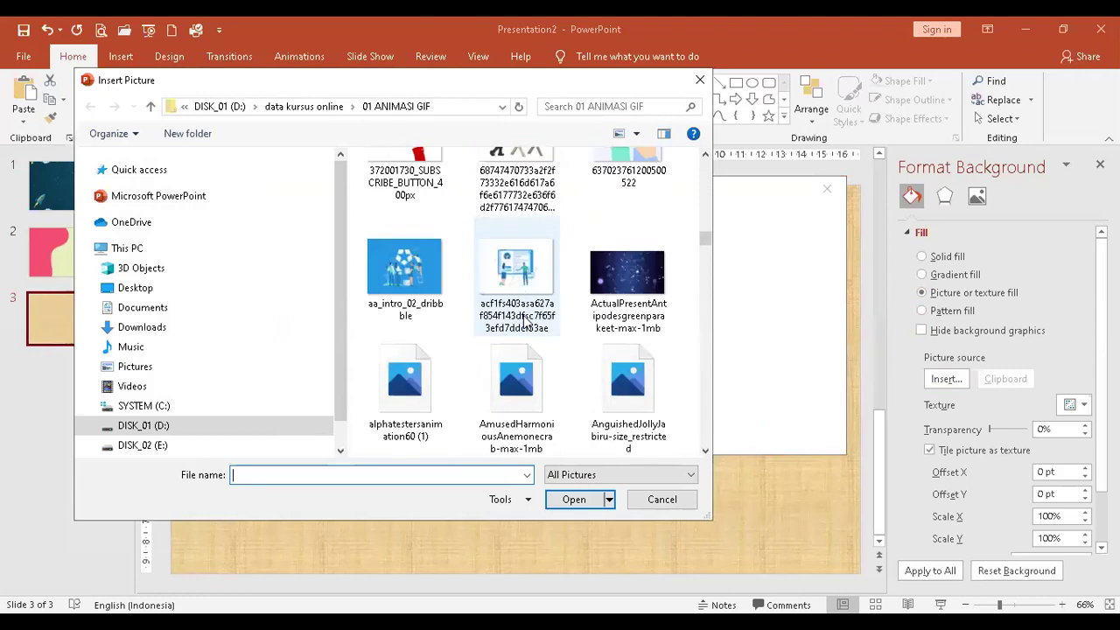
scroll(525, 326, "down", 3)
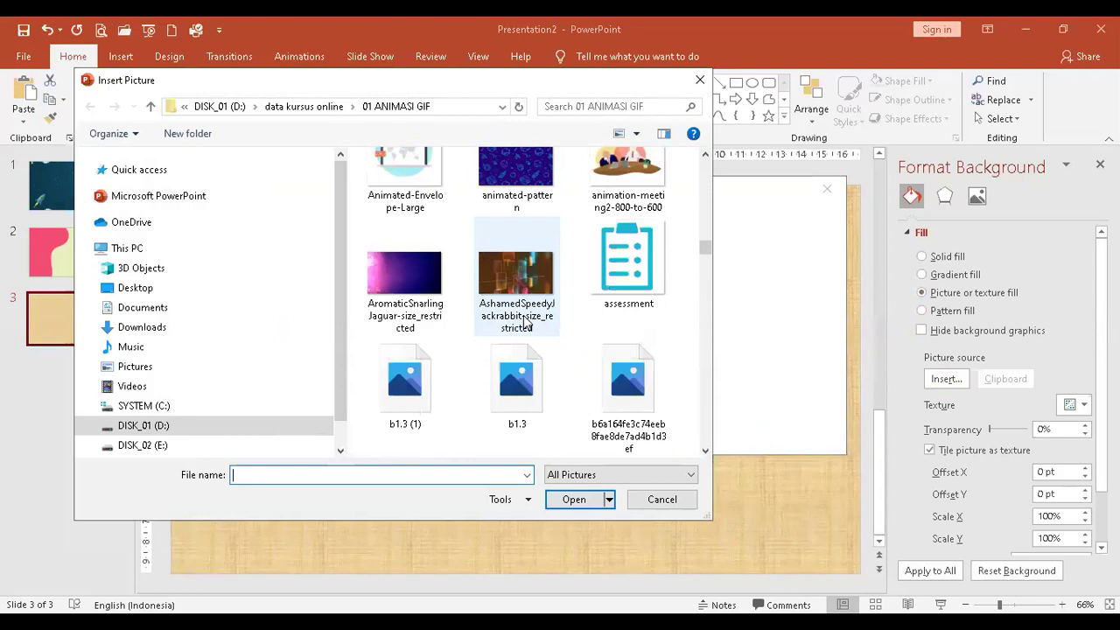
scroll(525, 325, "down", 6)
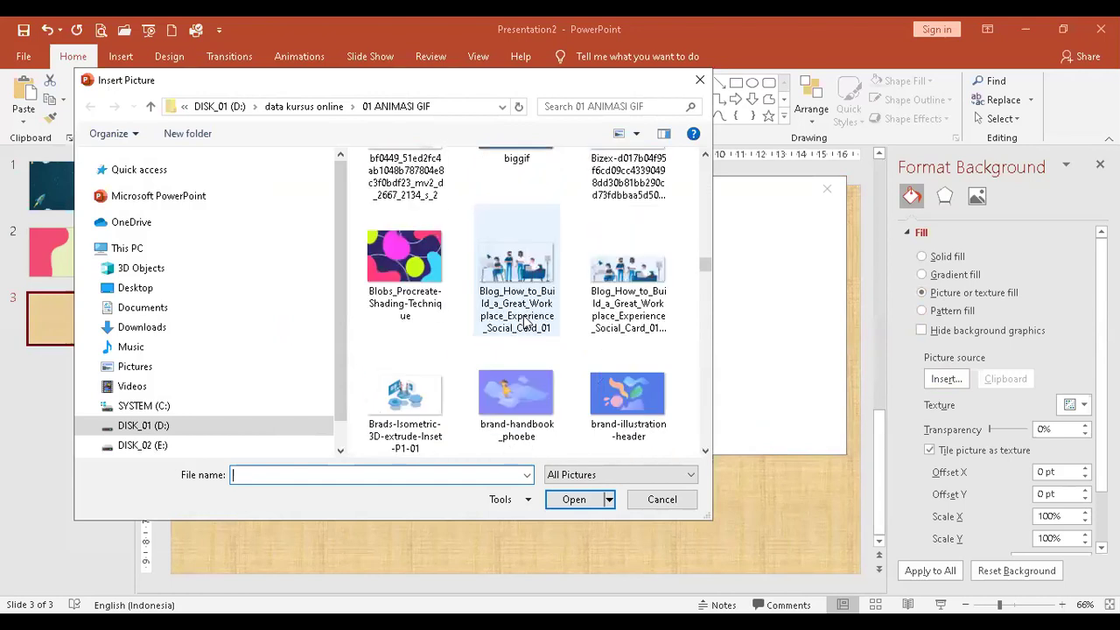
scroll(525, 322, "down", 6)
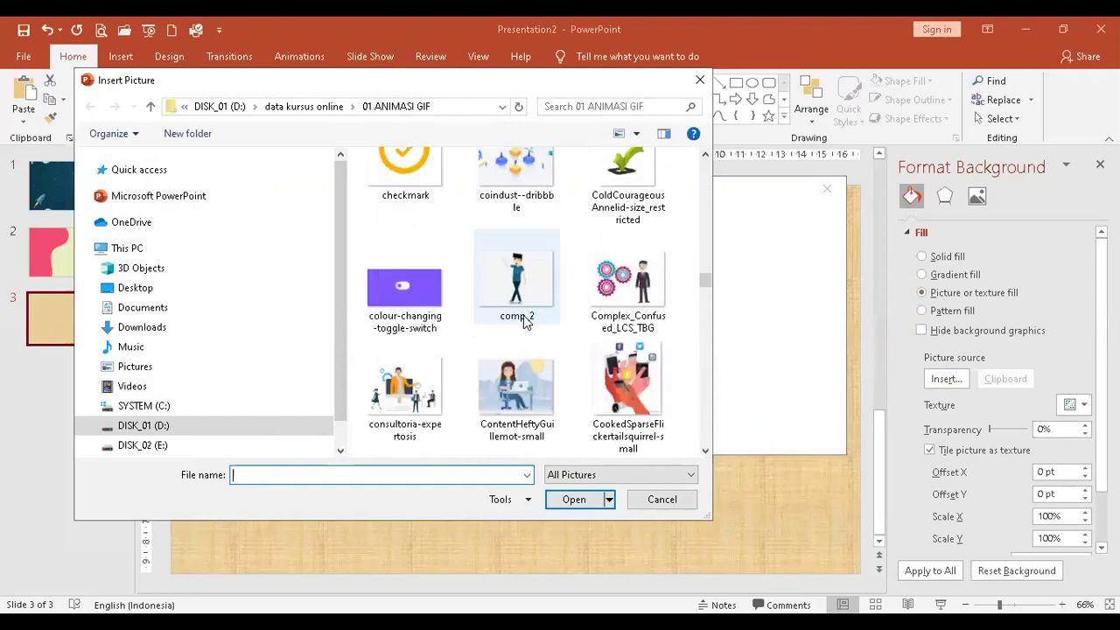
scroll(525, 322, "down", 5)
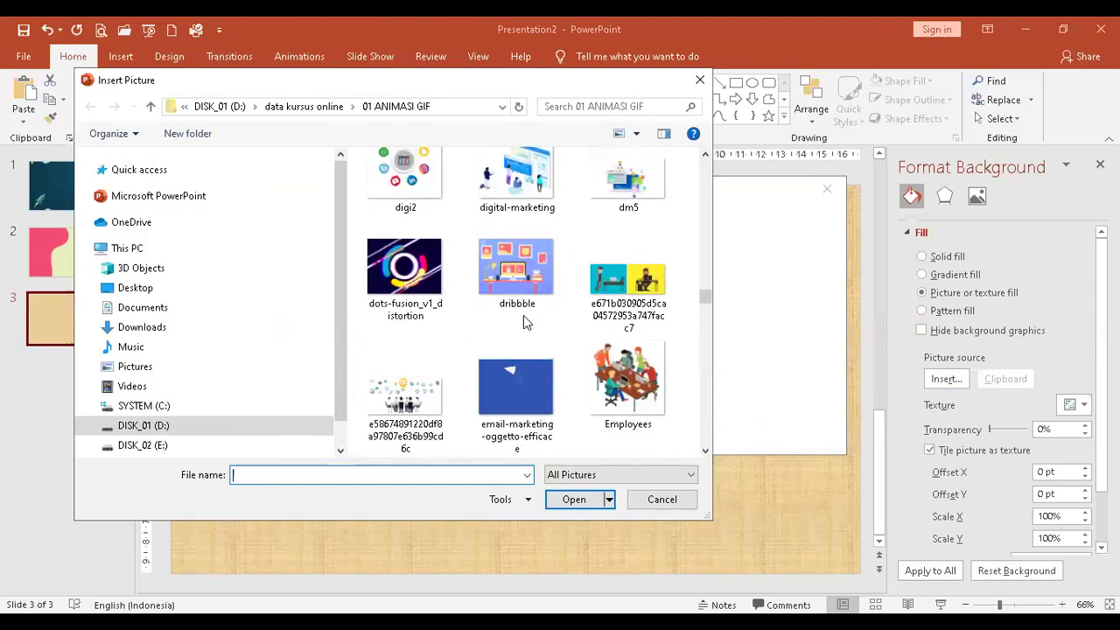
scroll(523, 322, "down", 8)
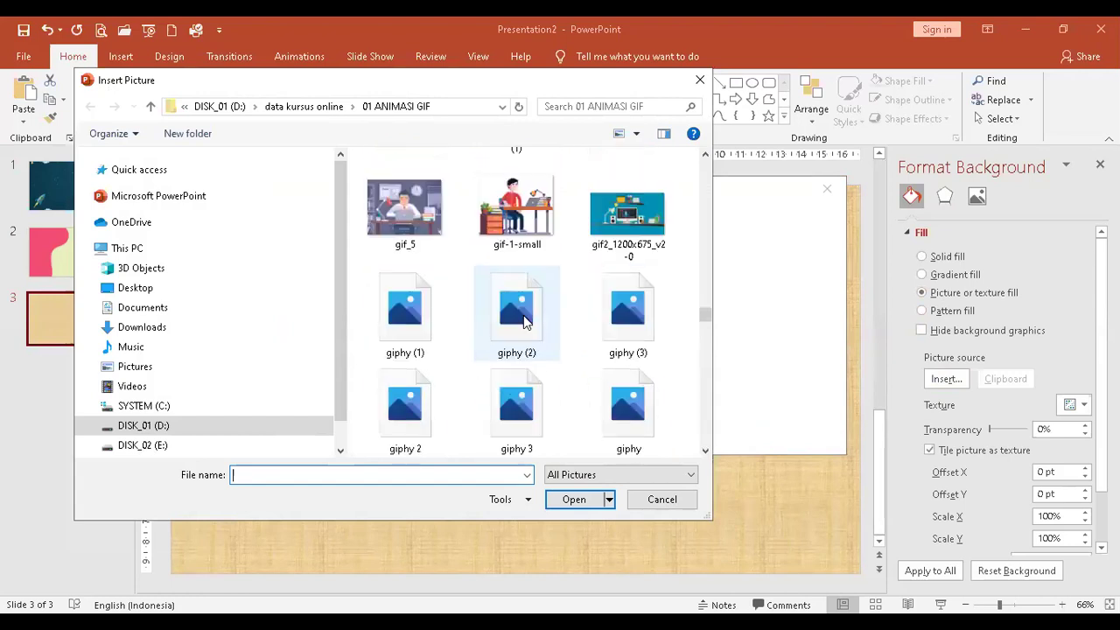
scroll(524, 314, "down", 6)
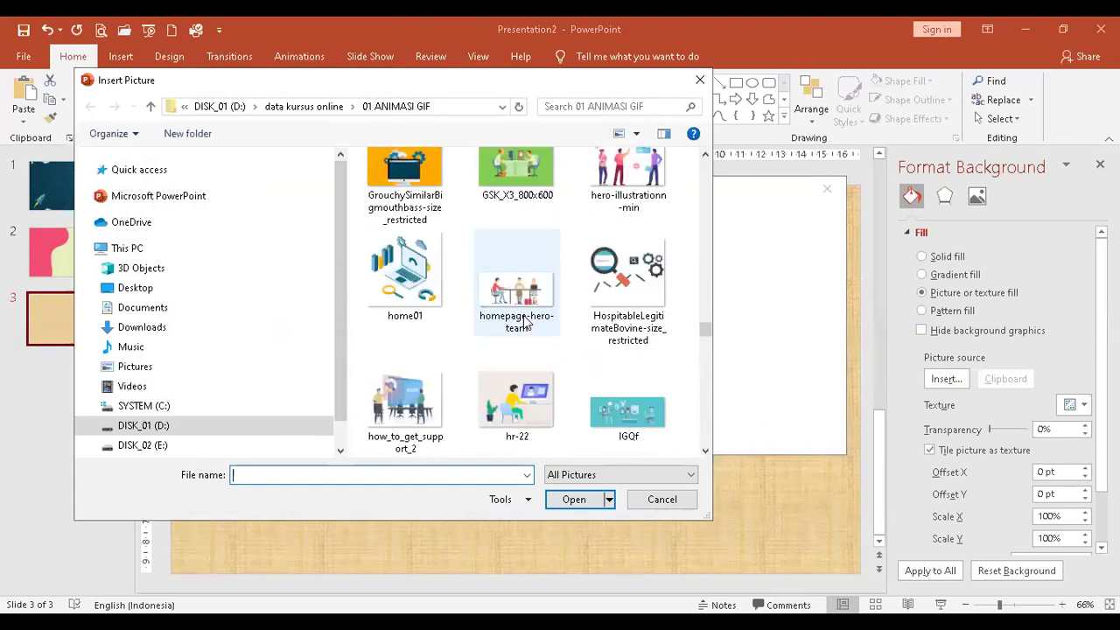
scroll(523, 315, "down", 5)
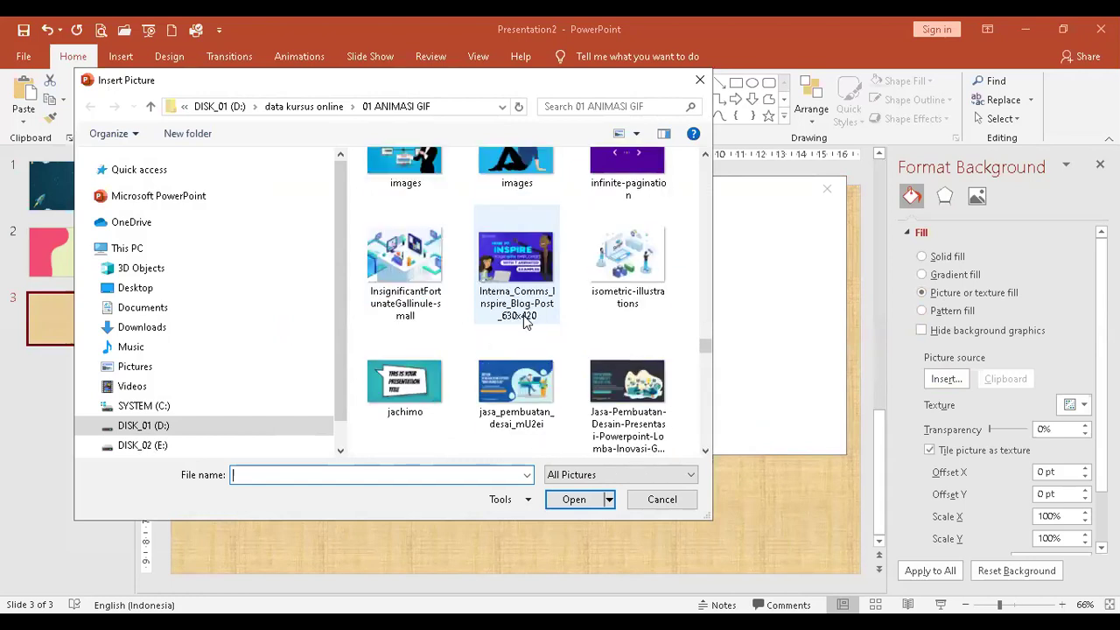
scroll(525, 322, "down", 5)
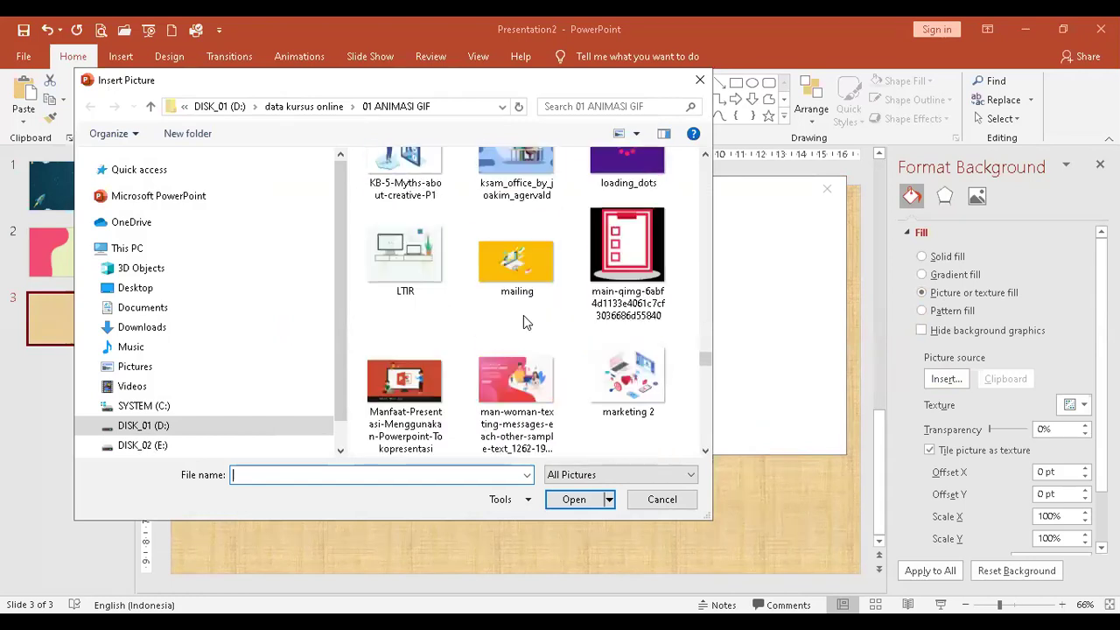
scroll(525, 322, "down", 2)
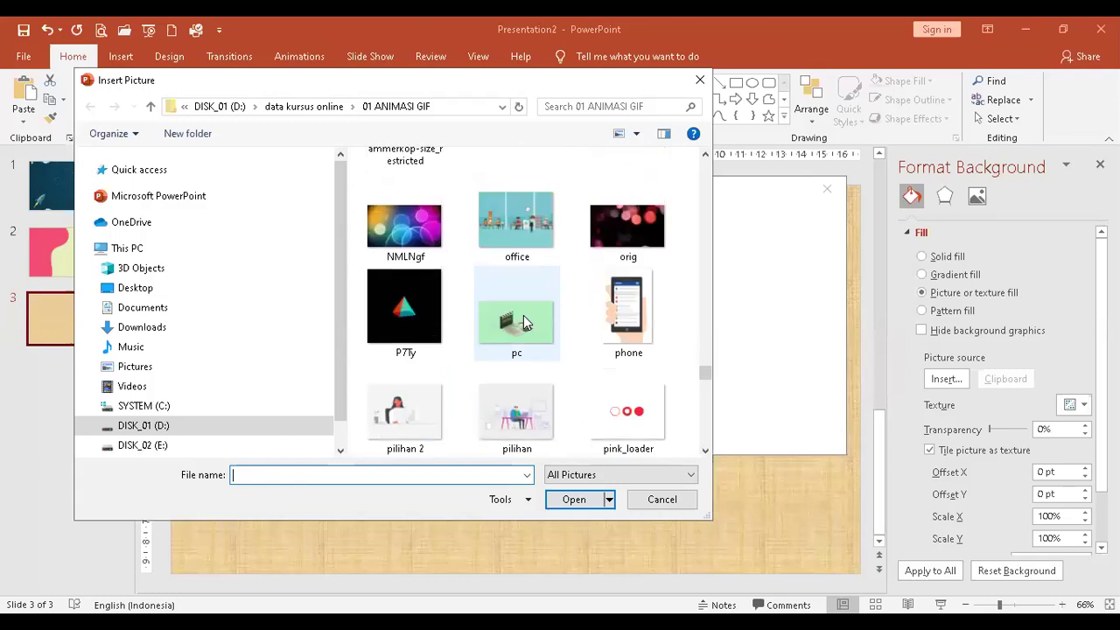
scroll(525, 322, "down", 4)
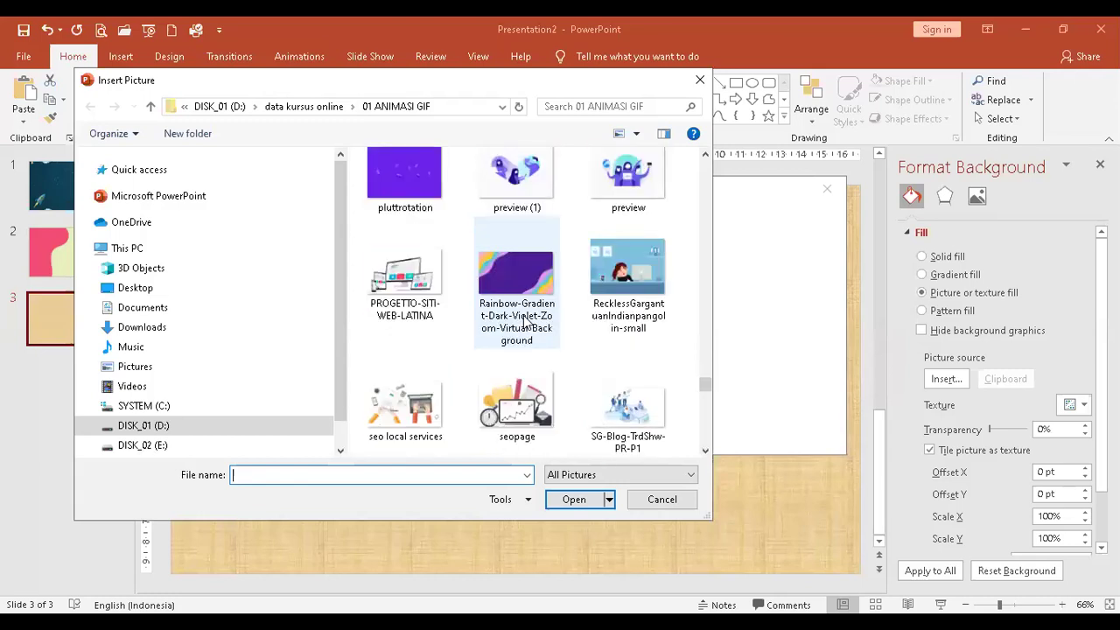
left_click(529, 278)
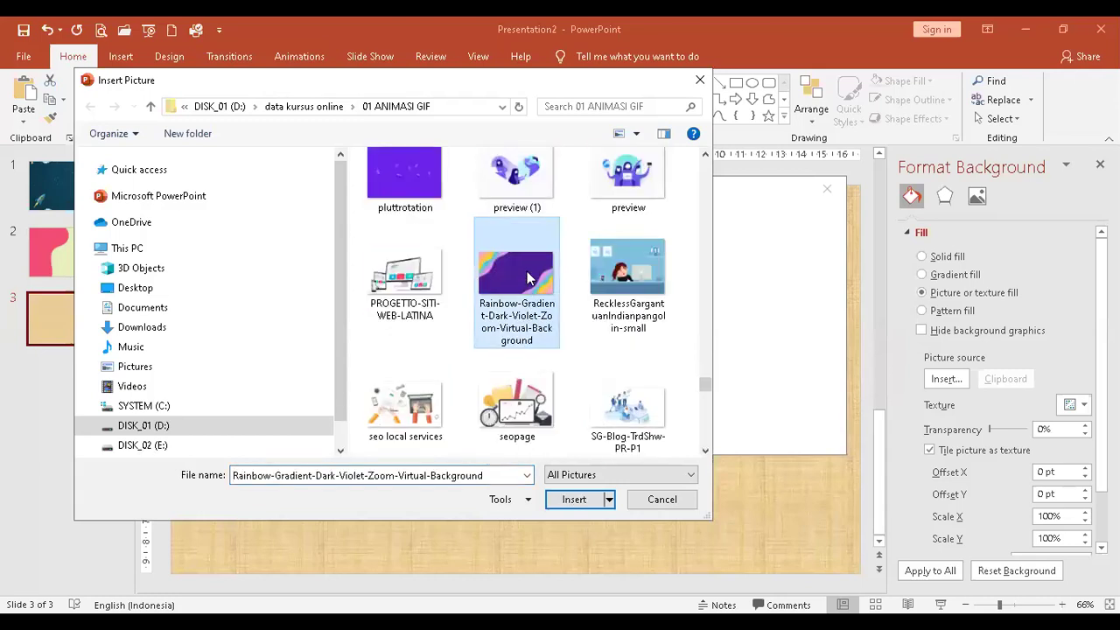
double_click(527, 279)
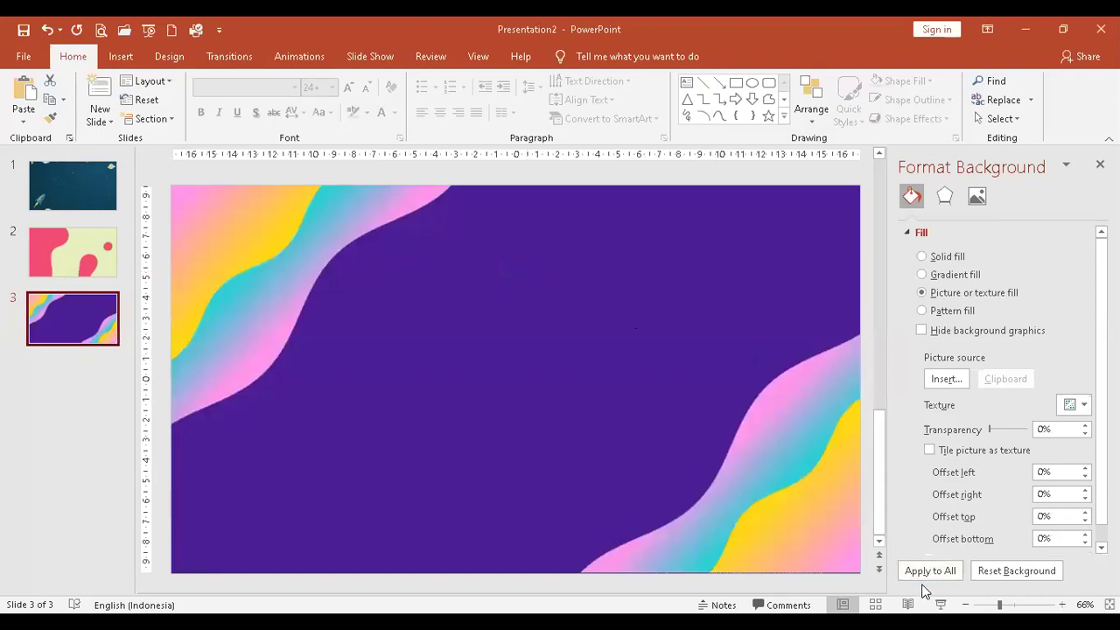
Preview slide 3 as a full-screen slide show, then end the show
left_click(936, 603)
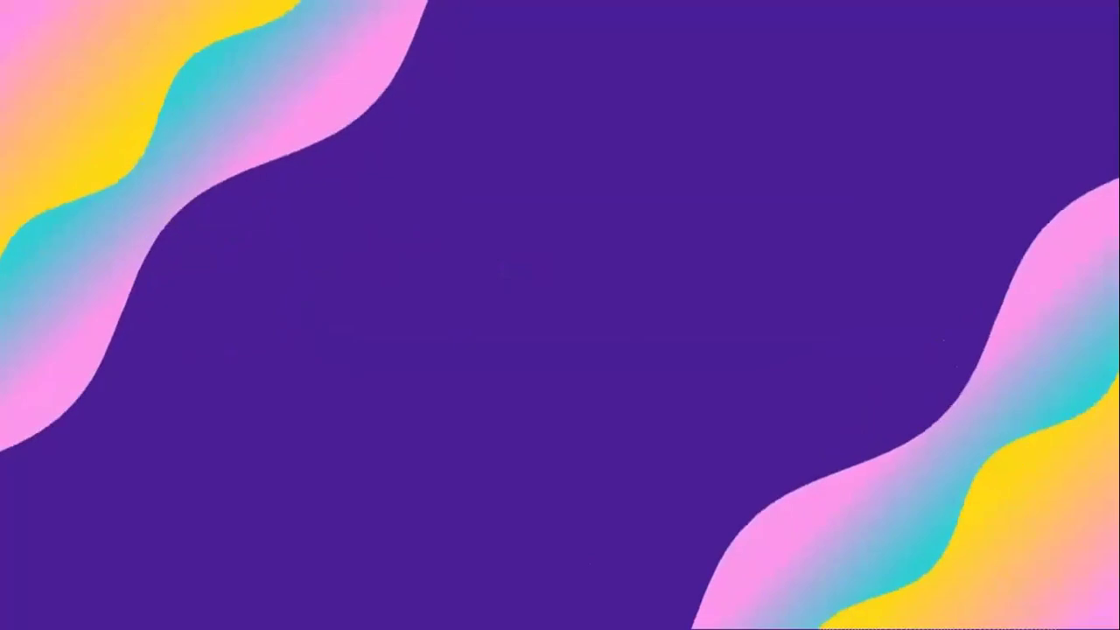
right_click(815, 404)
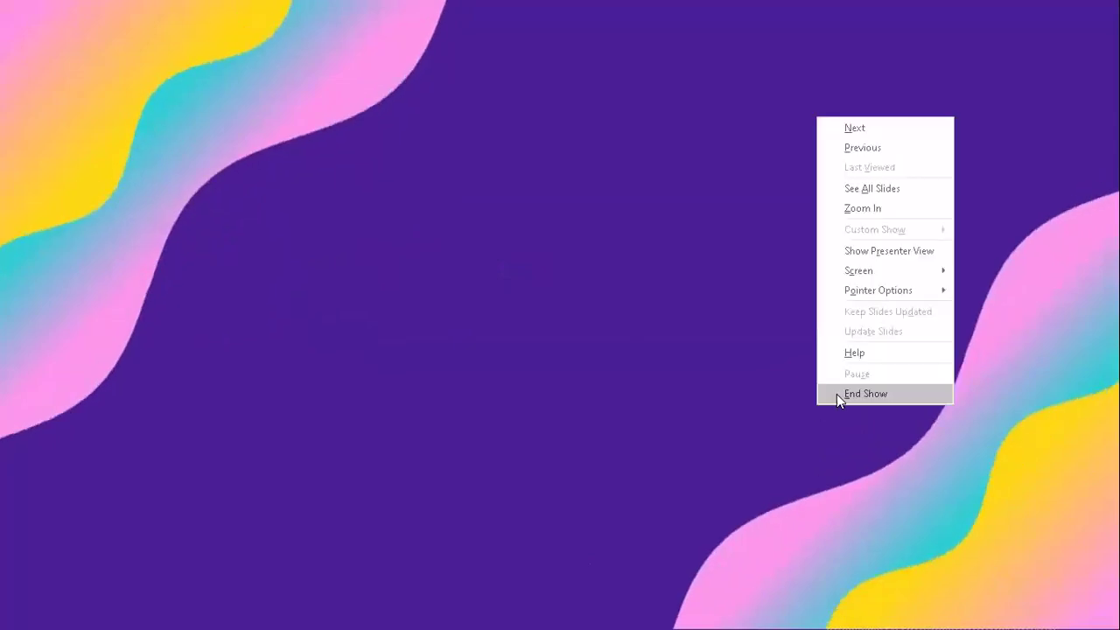
left_click(836, 394)
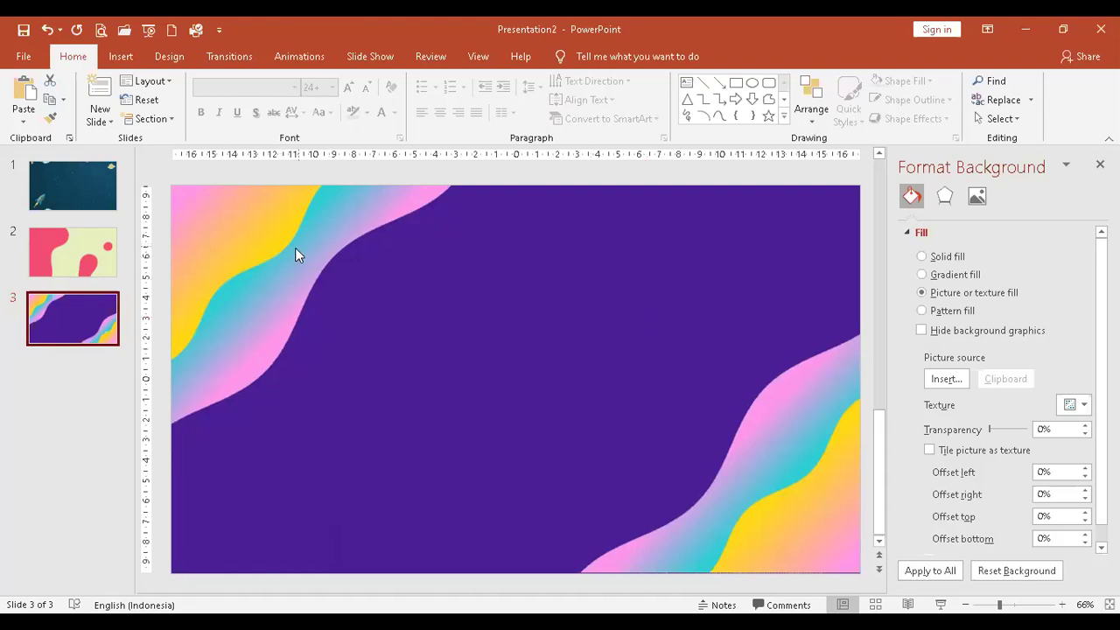
Look over slides 1, 2 and 3, ending with the space slide selected
left_click(81, 197)
left_click(79, 249)
left_click(76, 197)
left_click(75, 252)
left_click(72, 297)
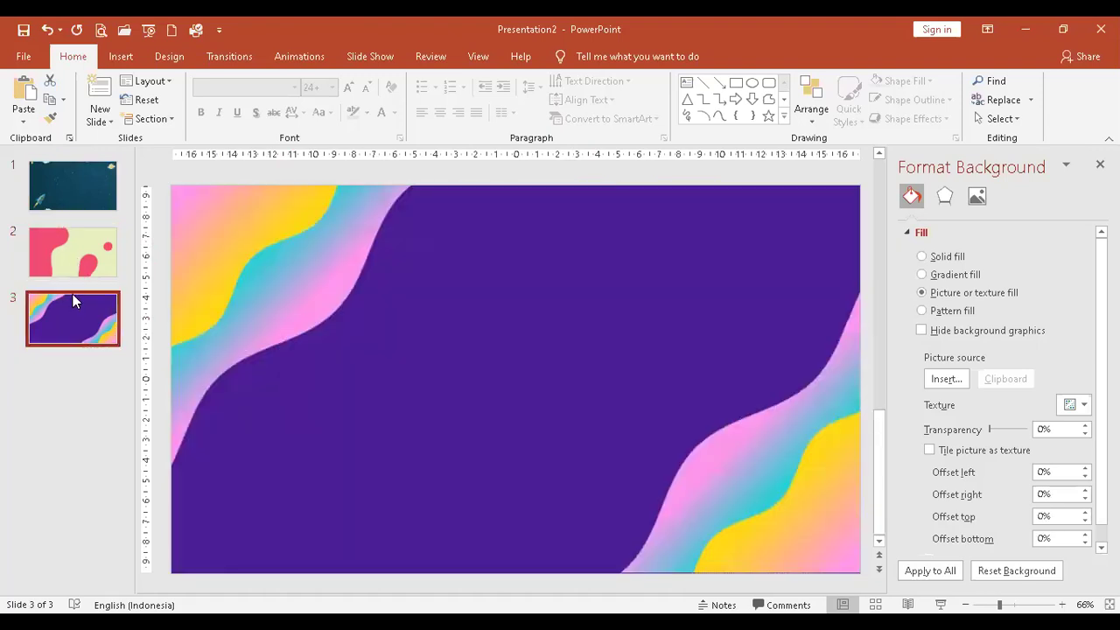
left_click(75, 207)
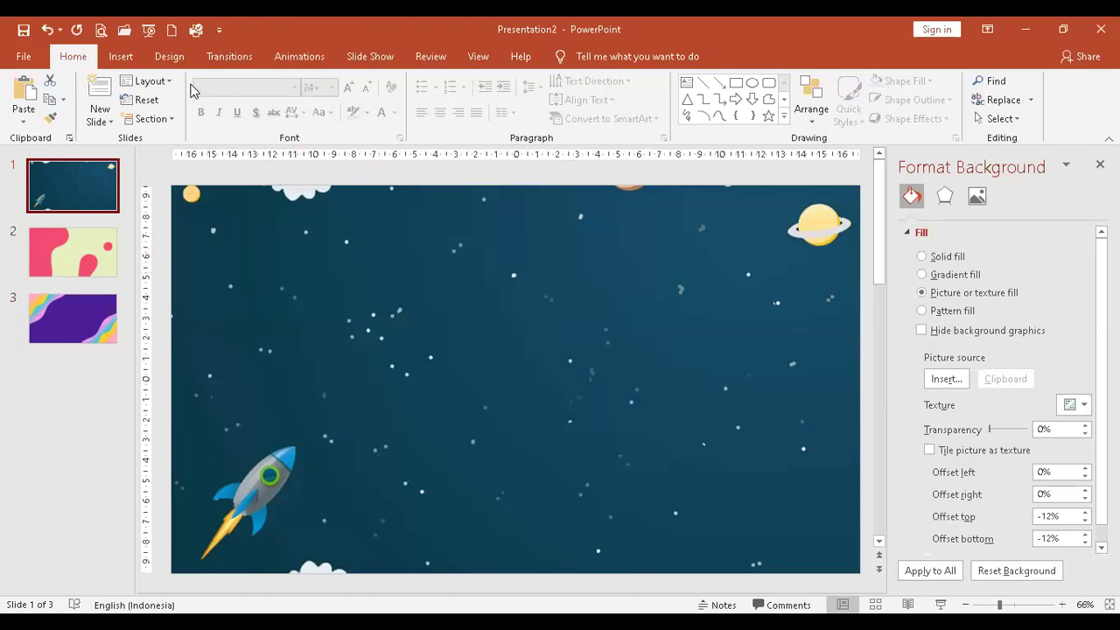
Insert grey outlined WordArt near slide 1's top and type 'Pembelajaran Online Powerpoint'
left_click(127, 59)
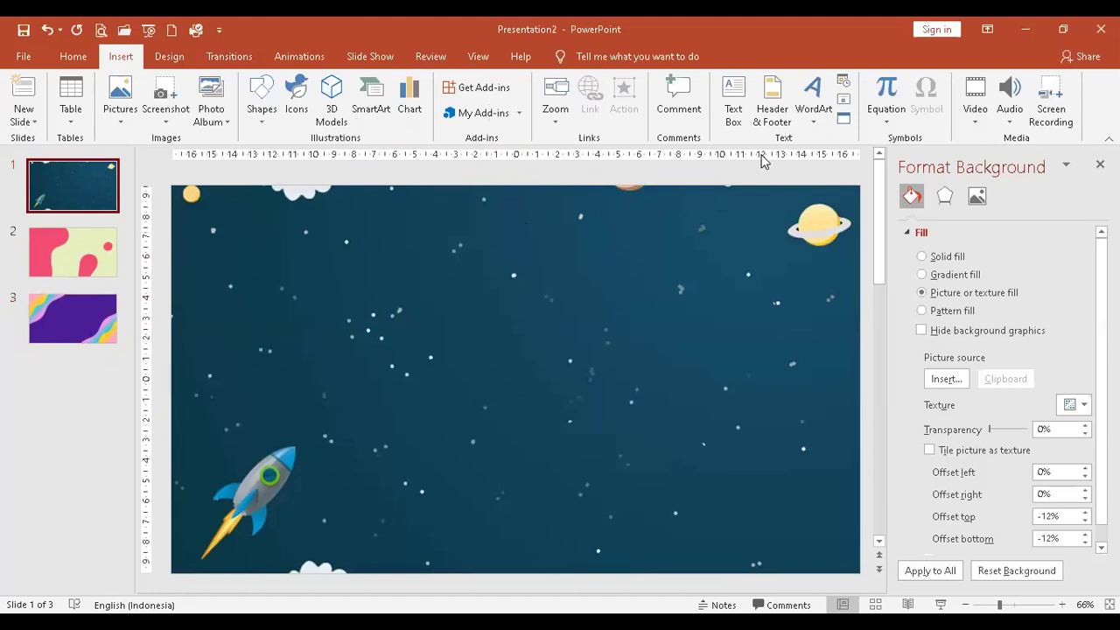
left_click(820, 116)
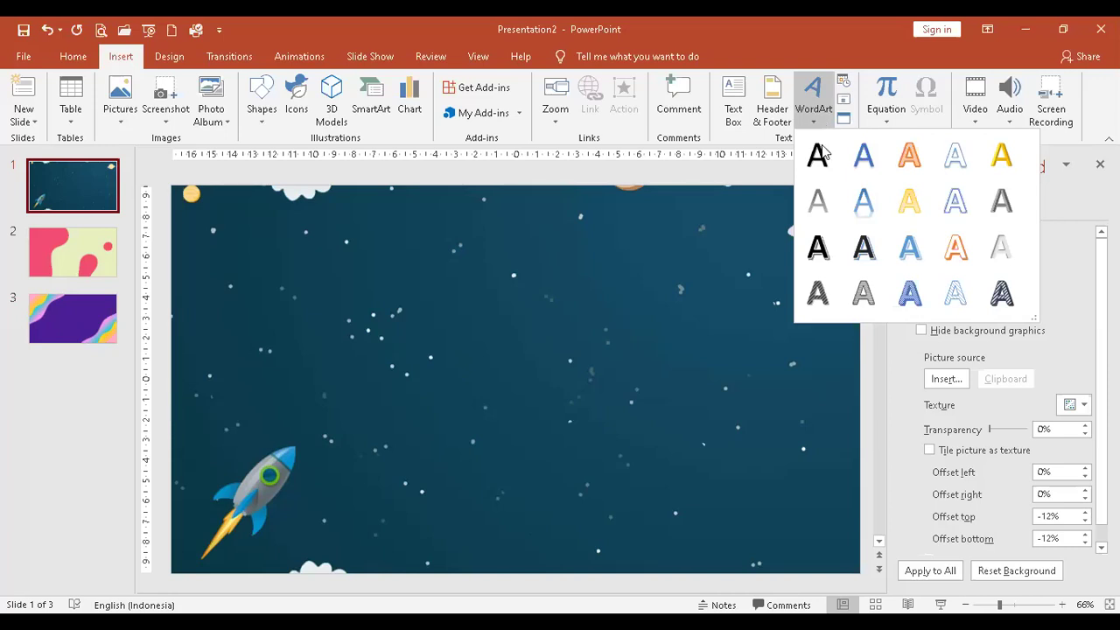
left_click(864, 247)
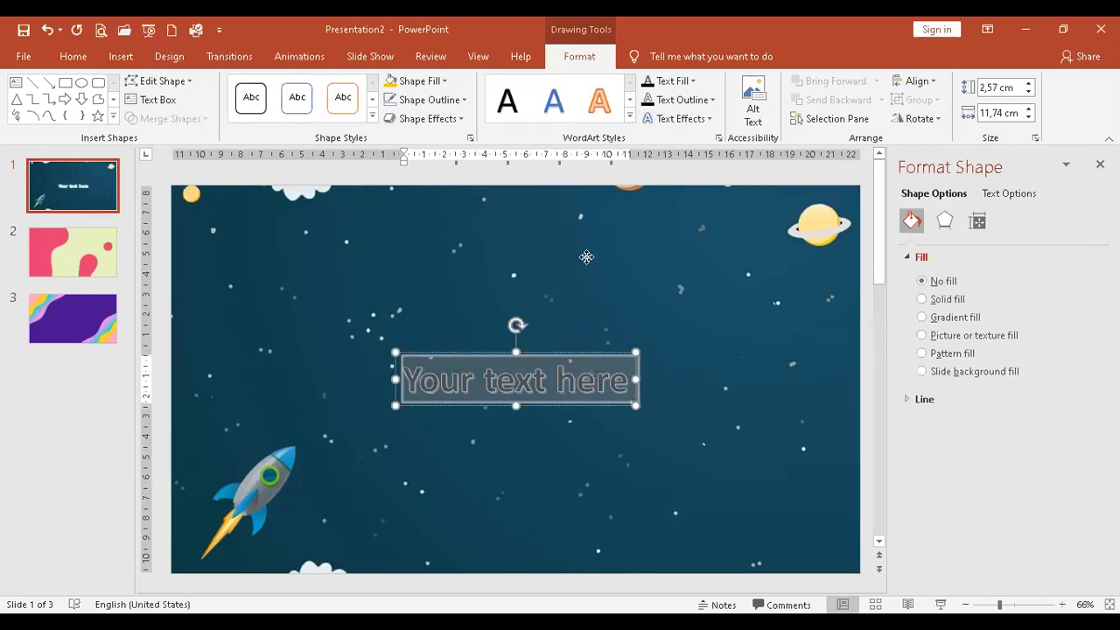
left_click_drag(586, 256, 587, 243)
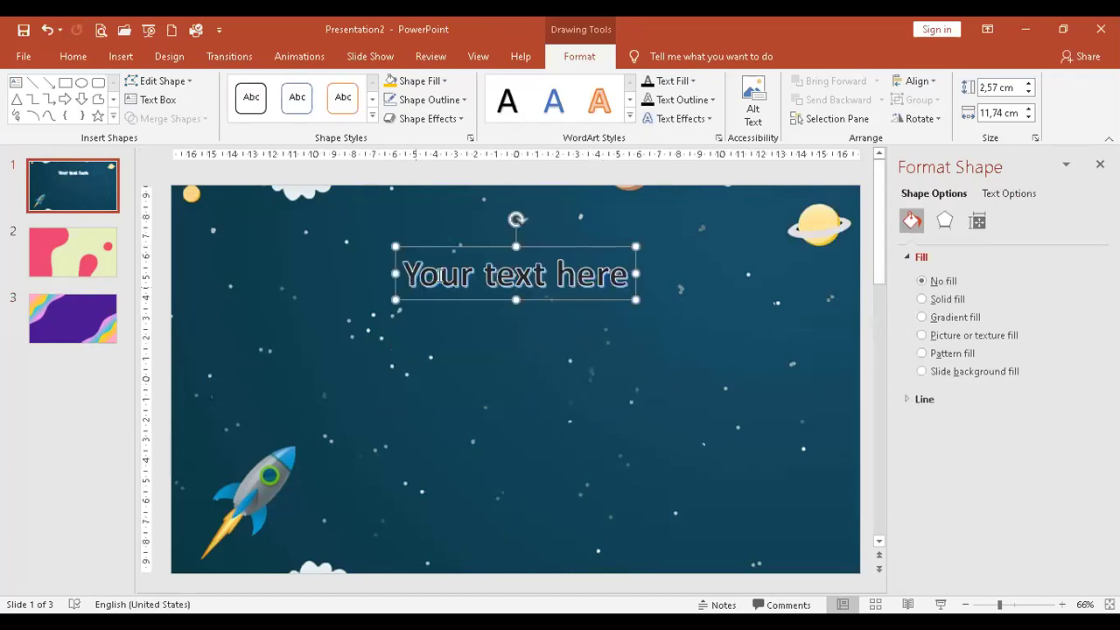
left_click_drag(437, 275, 629, 276)
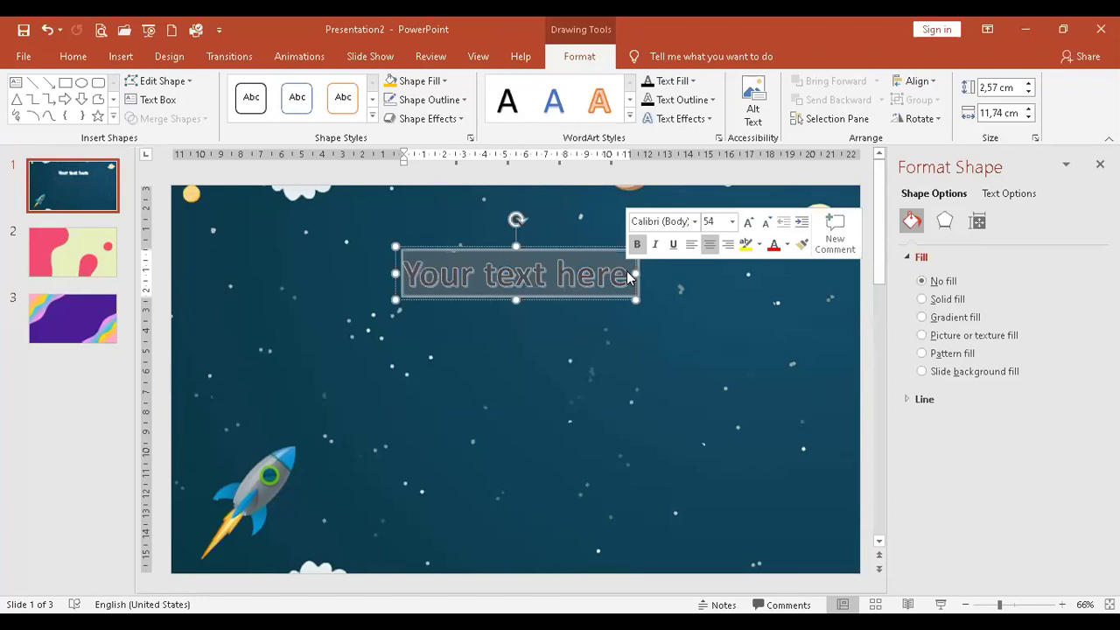
type("S")
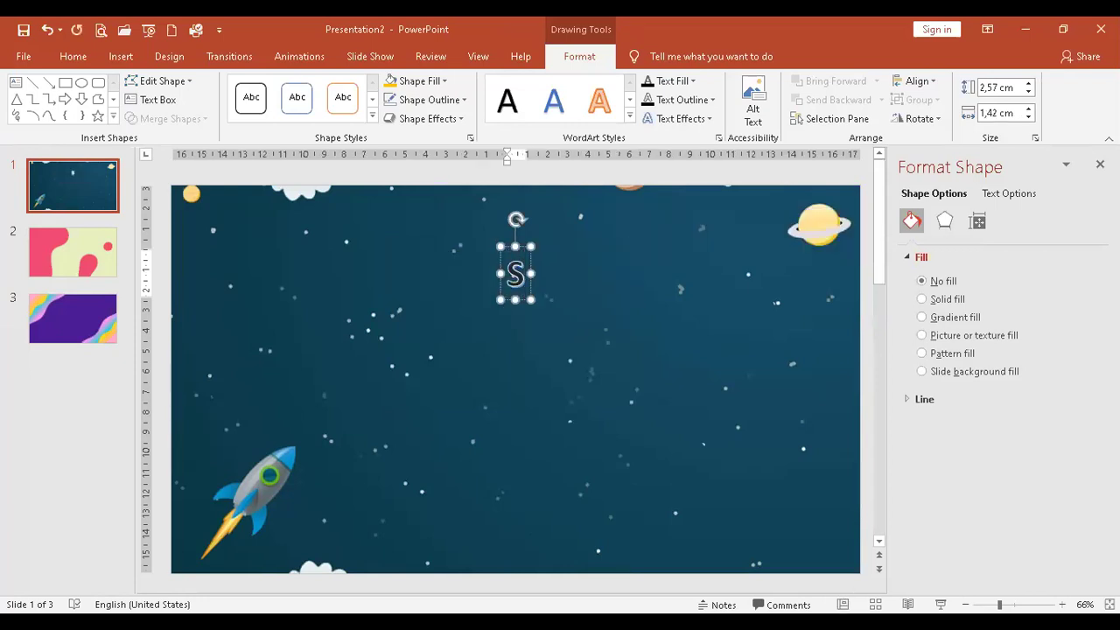
key("BackSpace")
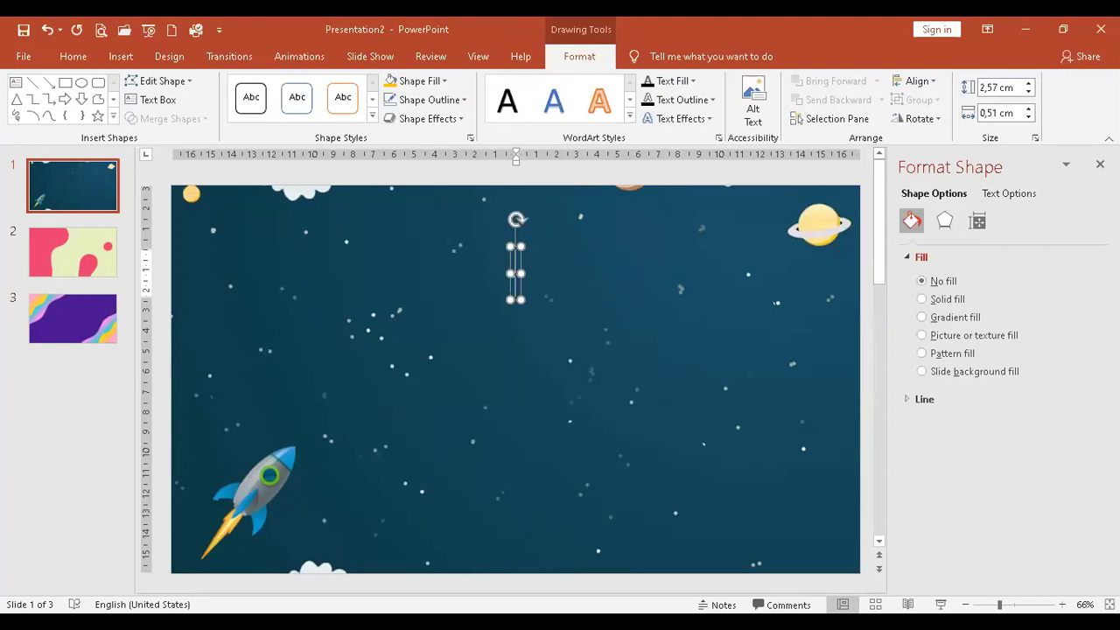
type("Pembe")
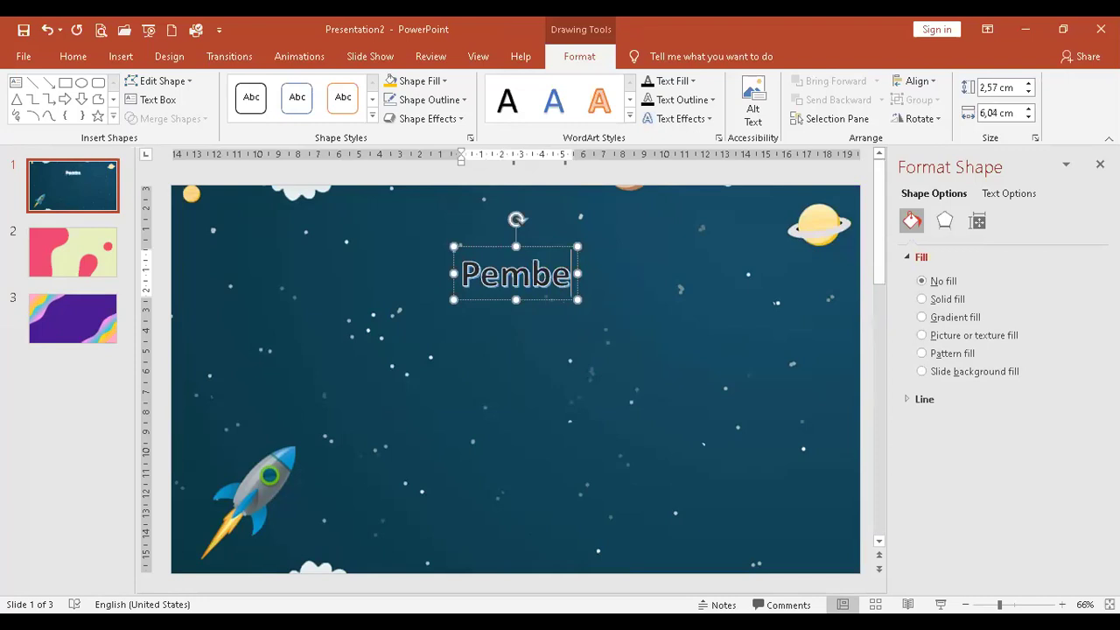
type("lajaran")
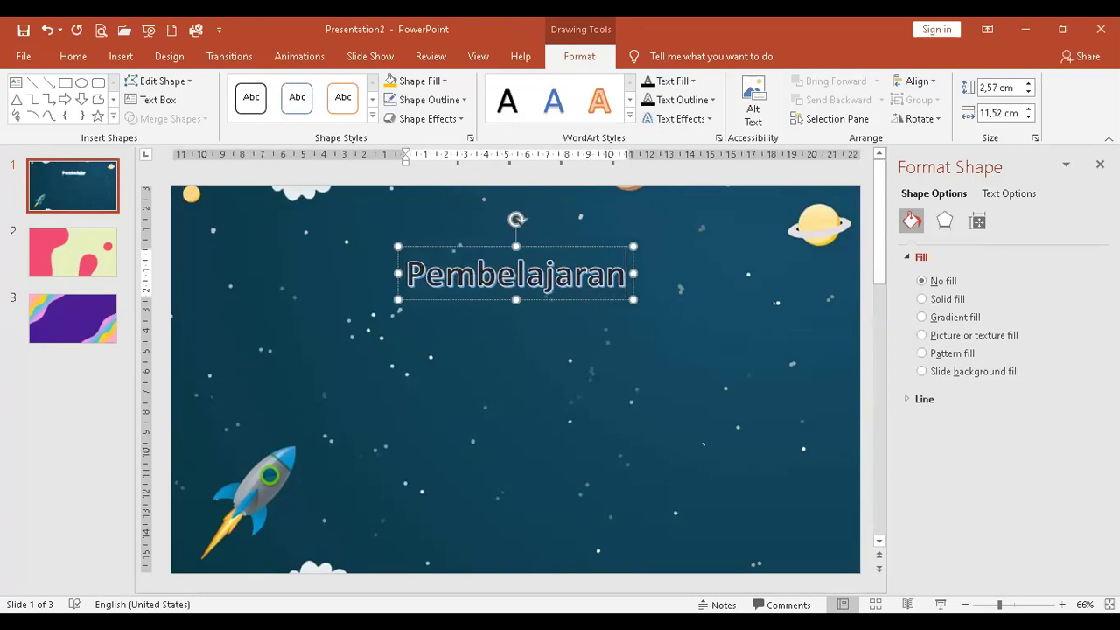
type(" Online")
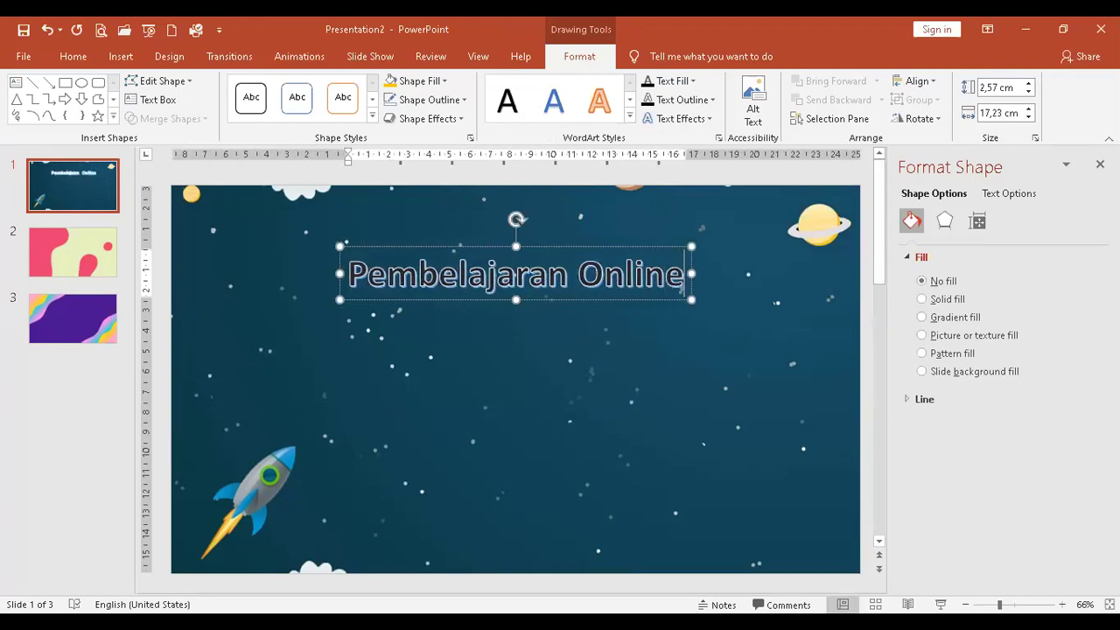
type(" P")
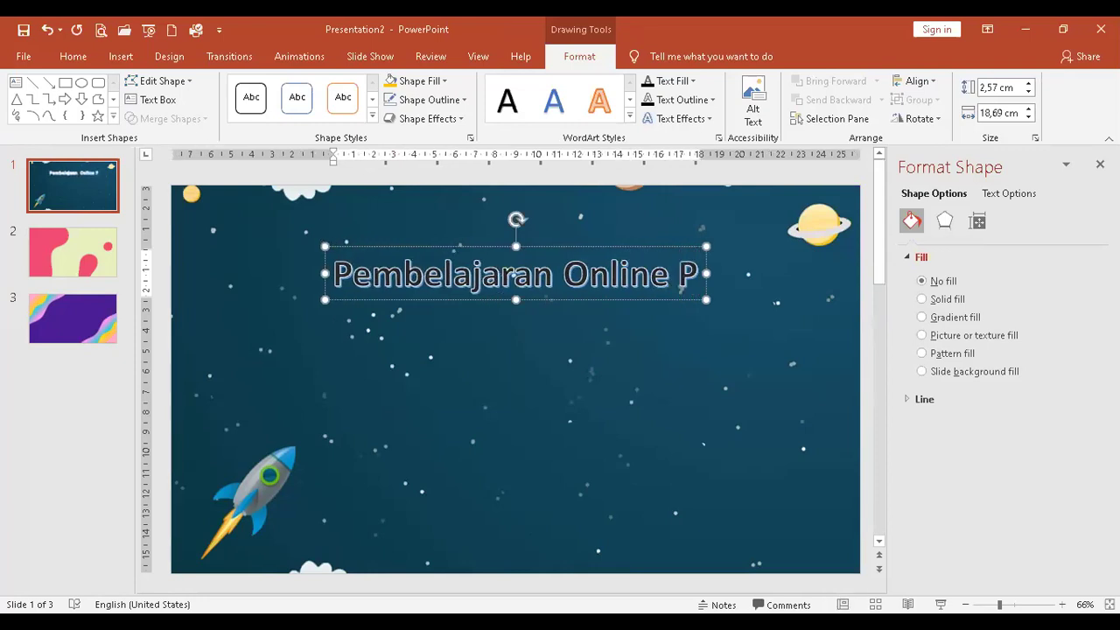
type("owerpoint")
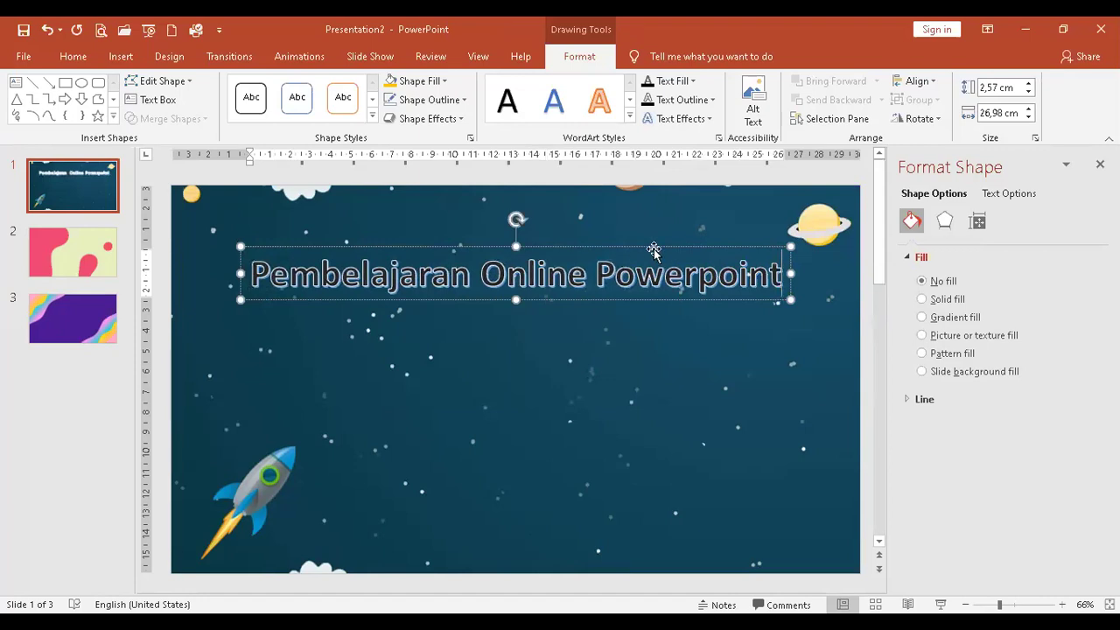
Move the title higher and slightly left and apply Gradient Fill: Gold, Accent color 4
mouse_move(654, 249)
left_mouse_down()
mouse_move(641, 247)
mouse_move(643, 229)
mouse_move(650, 251)
left_mouse_up()
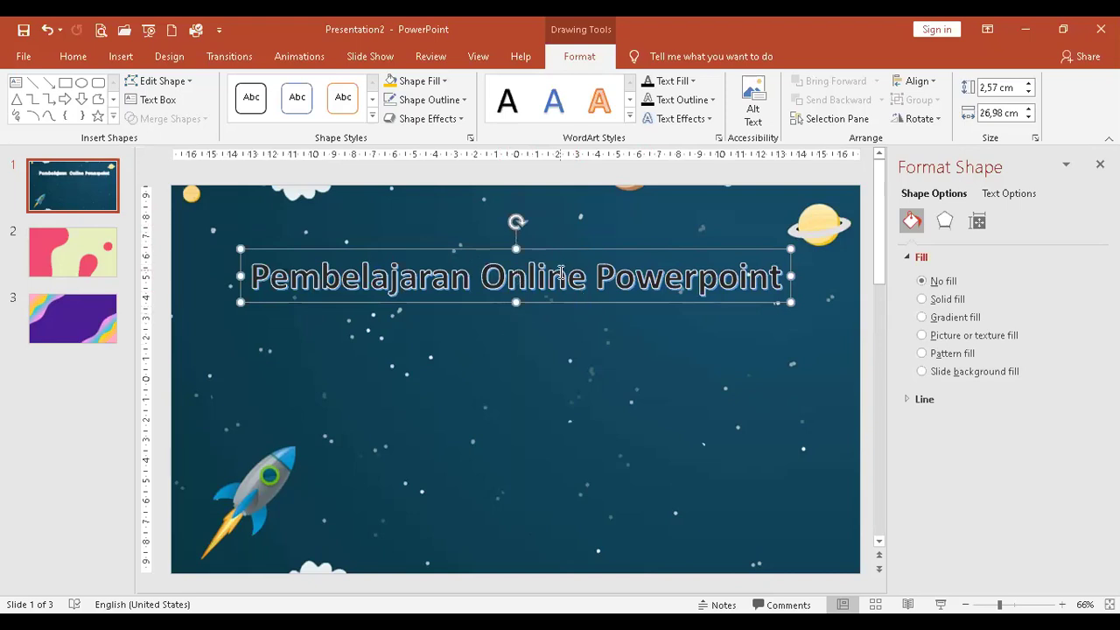
left_click_drag(567, 249, 551, 221)
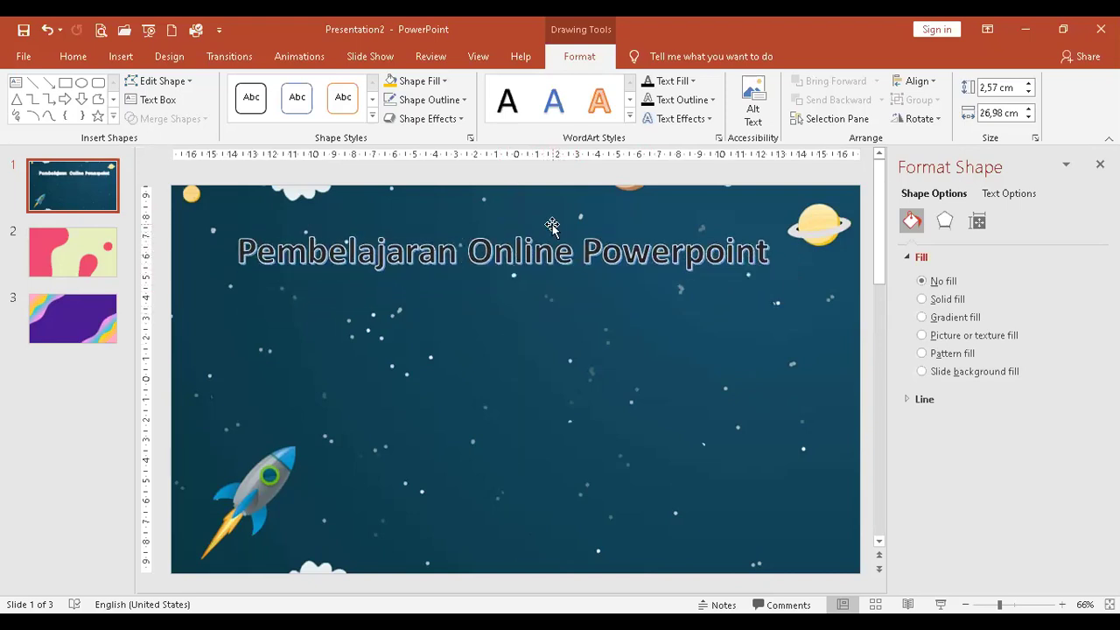
left_click(723, 232)
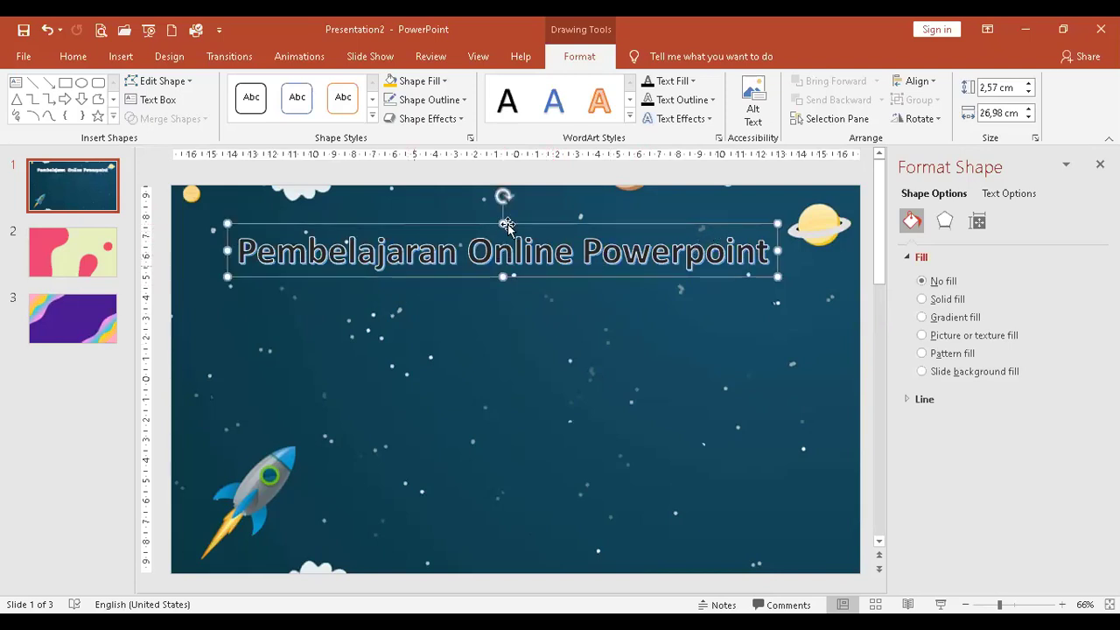
left_click(630, 116)
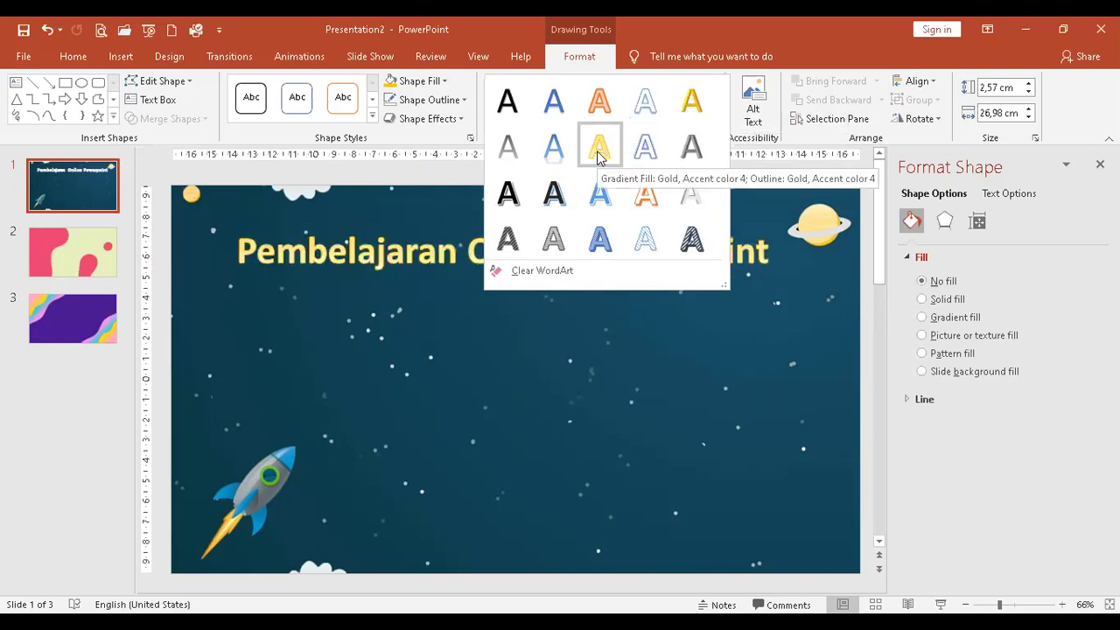
left_click(598, 155)
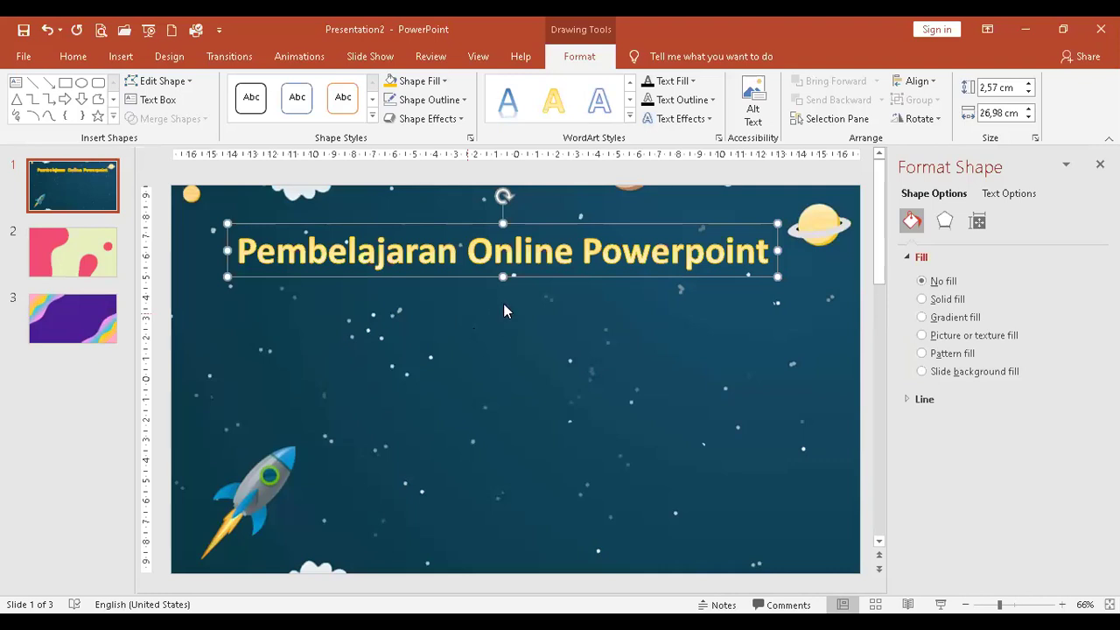
left_click(527, 304)
left_click(533, 268)
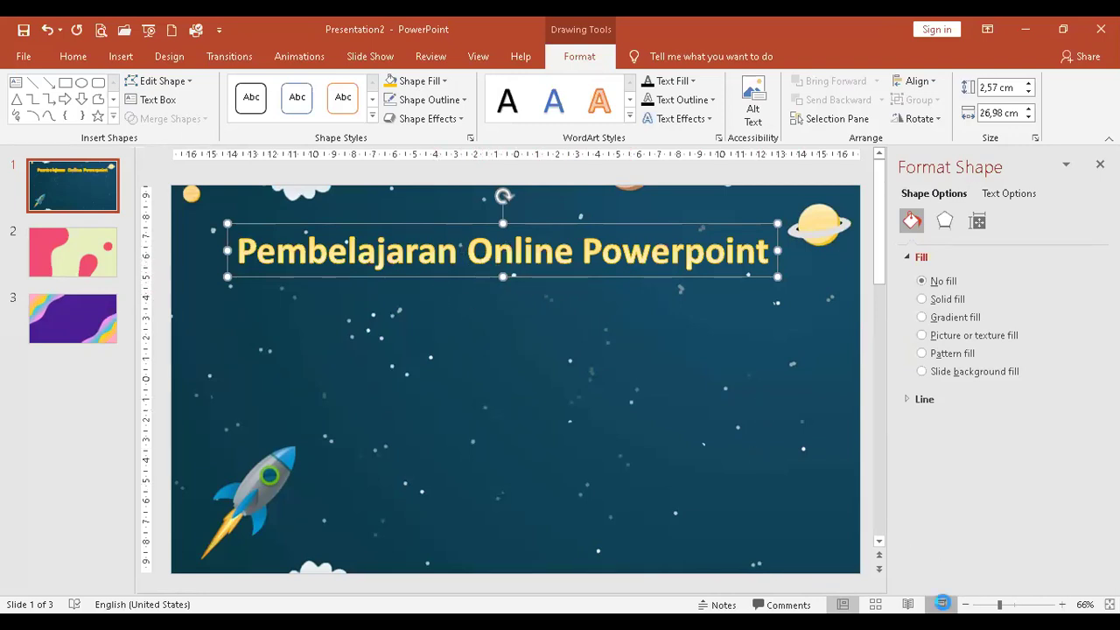
left_click(940, 600)
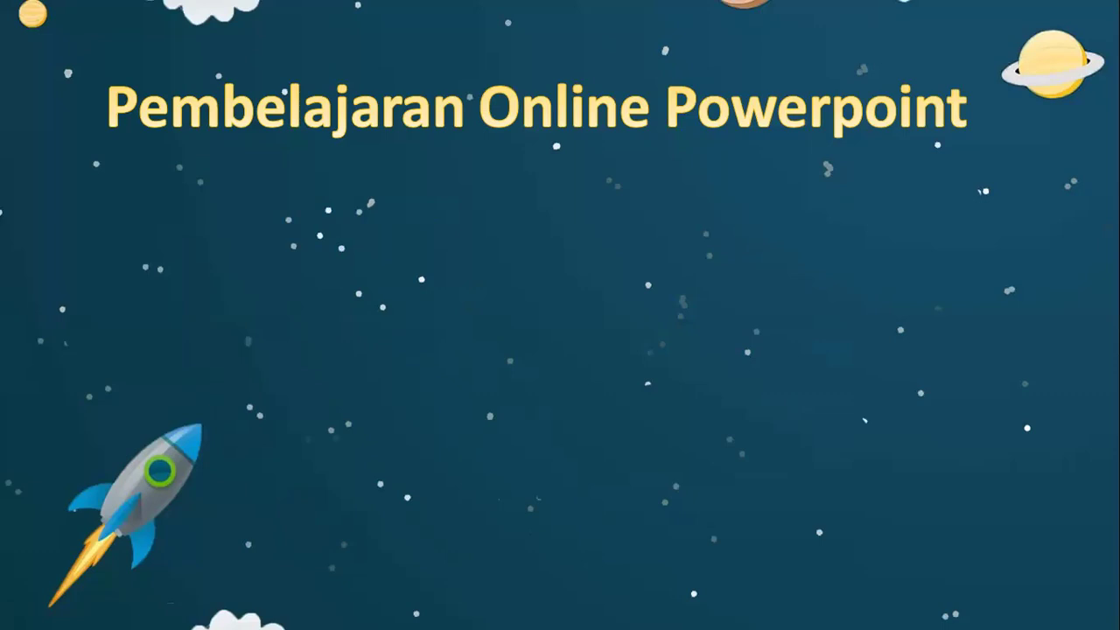
right_click(747, 233)
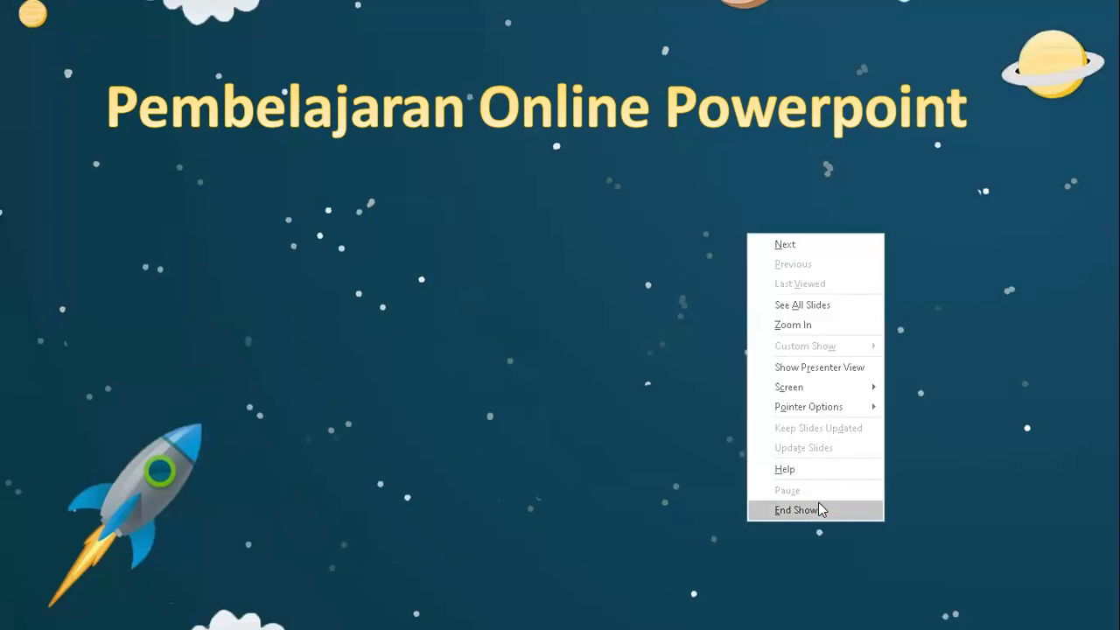
left_click(821, 510)
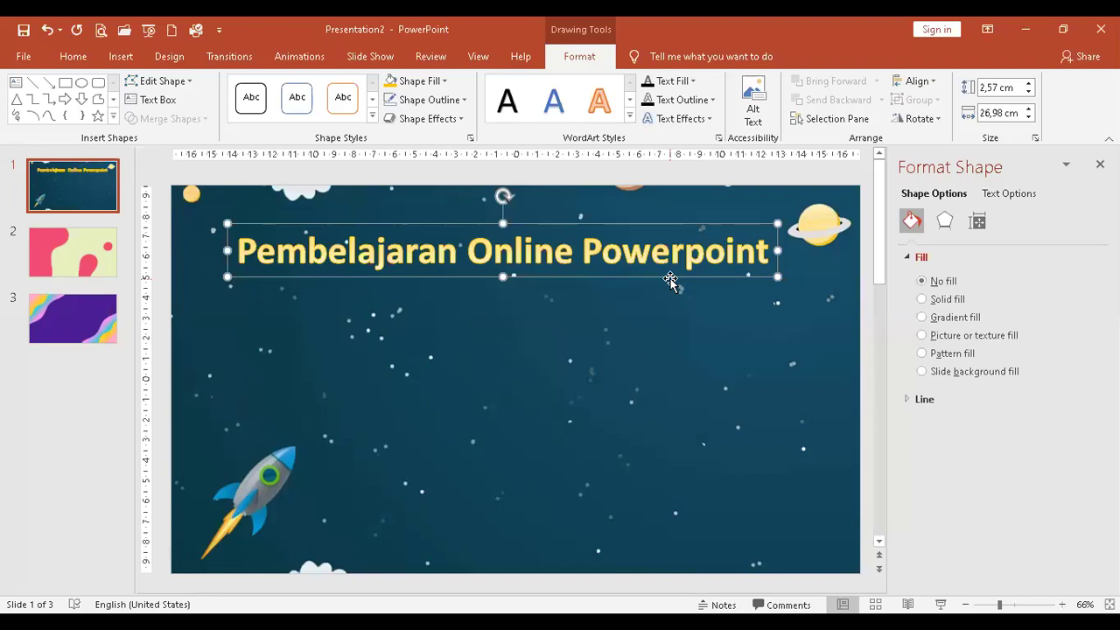
Duplicate the gold title and drag the copy down below it
left_click(629, 115)
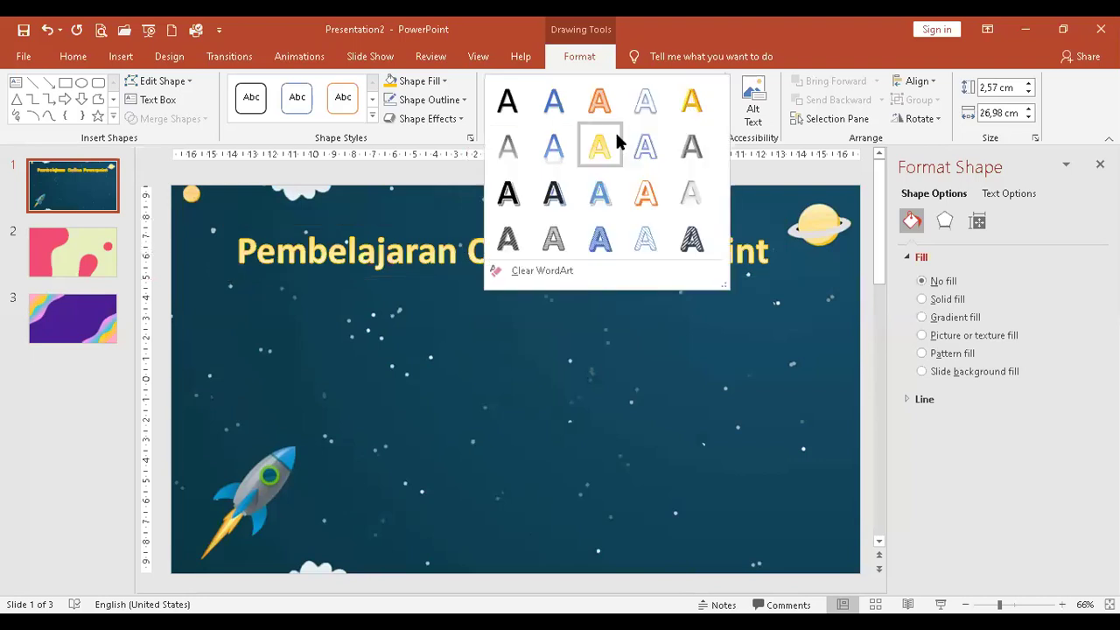
left_click(632, 433)
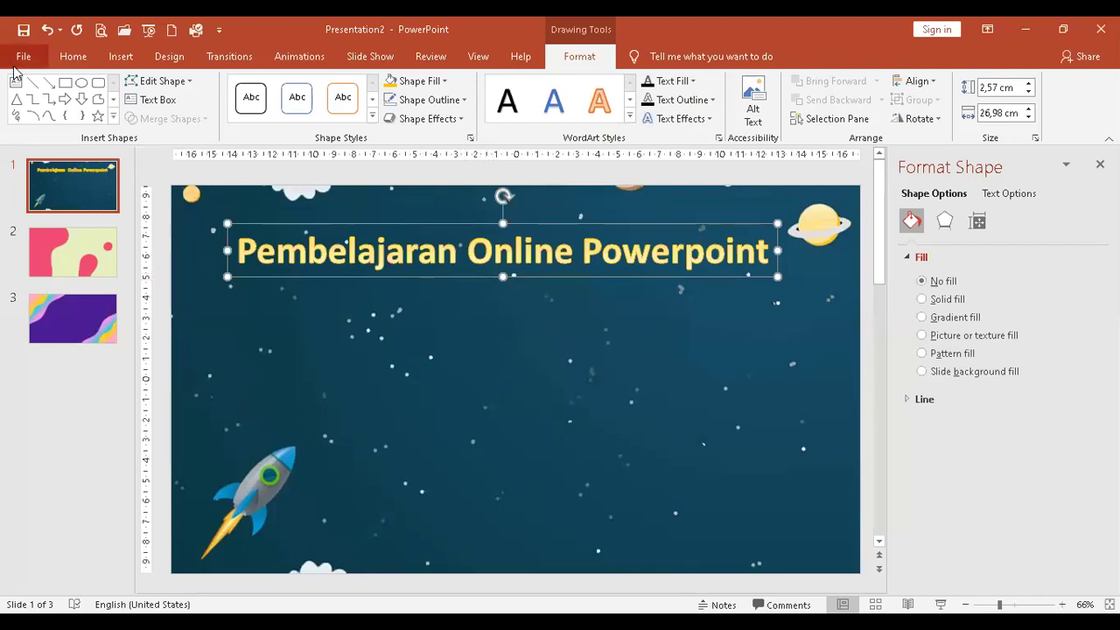
left_click(74, 58)
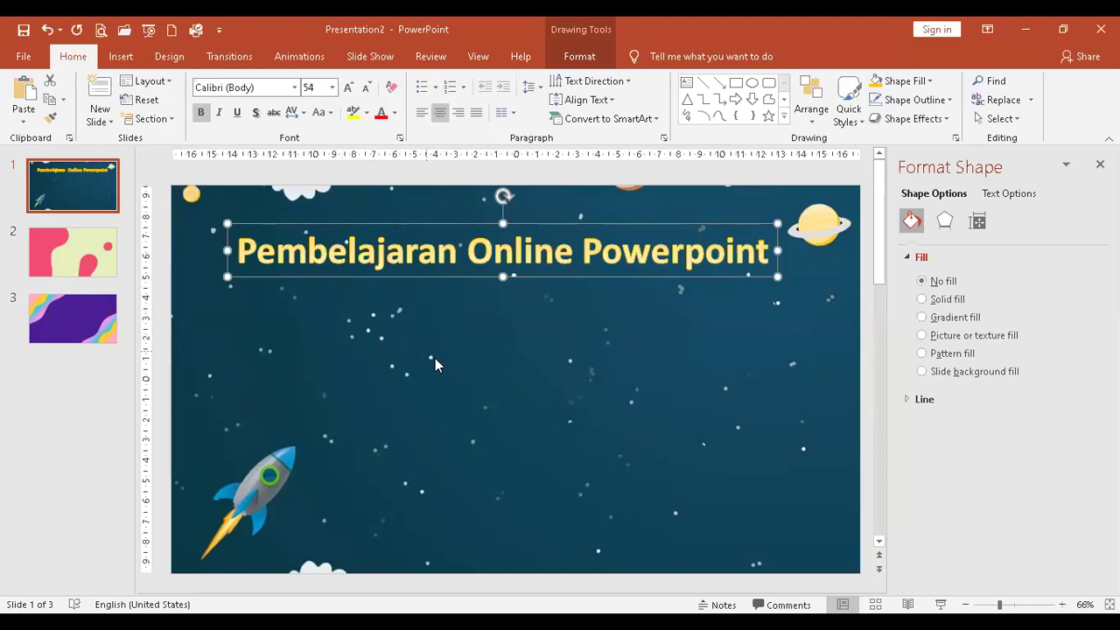
key("ctrl+v")
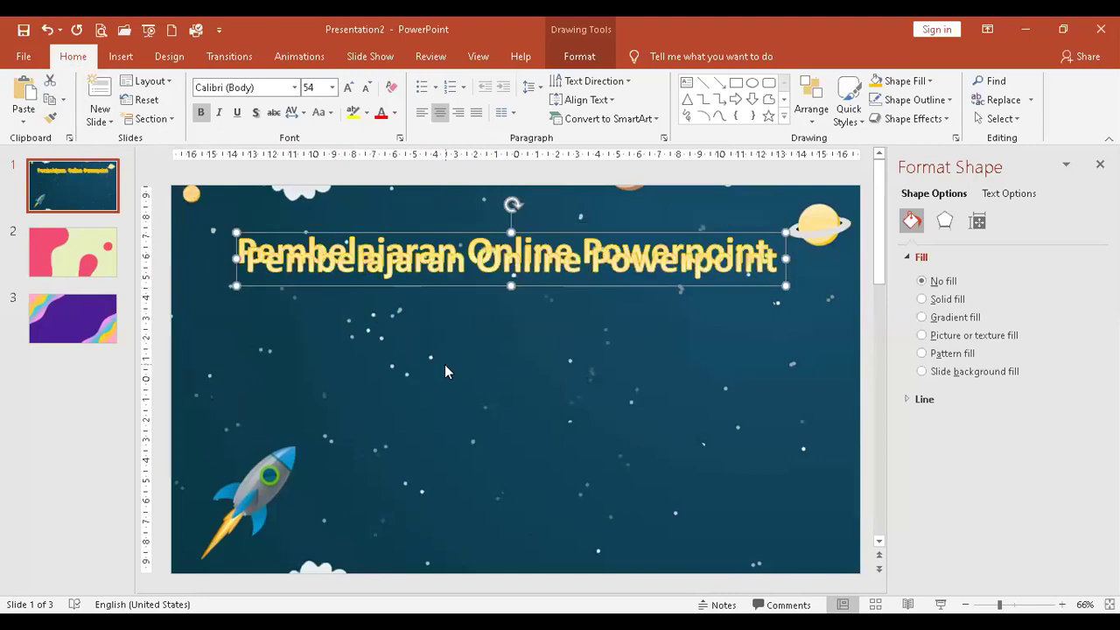
left_click_drag(452, 290, 451, 335)
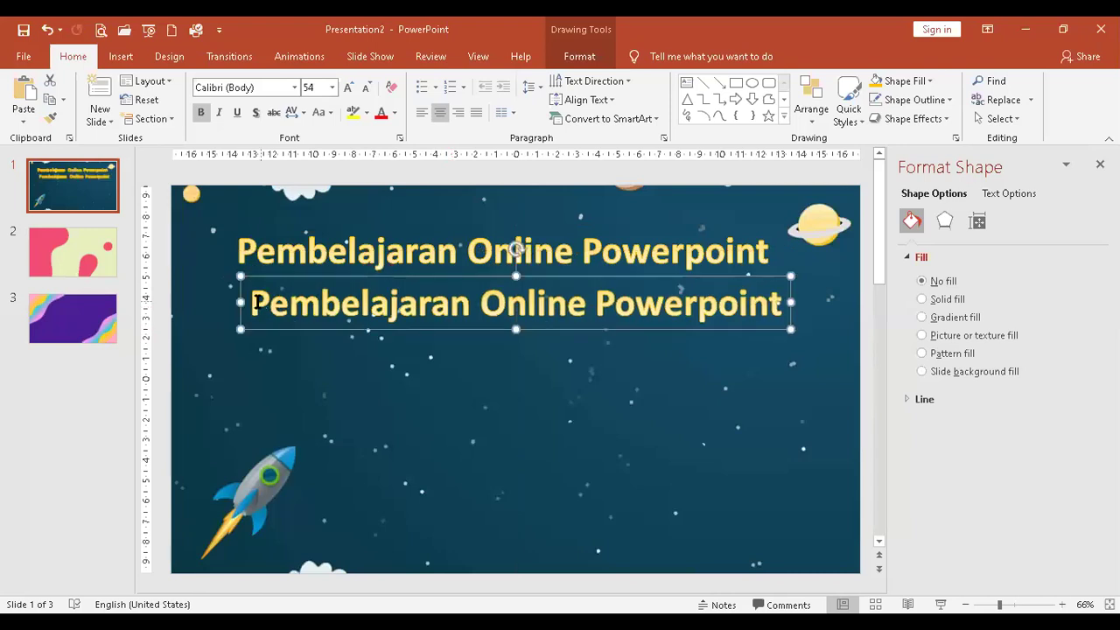
Replace the copy's text with 'Ctrl + D'
left_click_drag(255, 303, 742, 299)
type("ct")
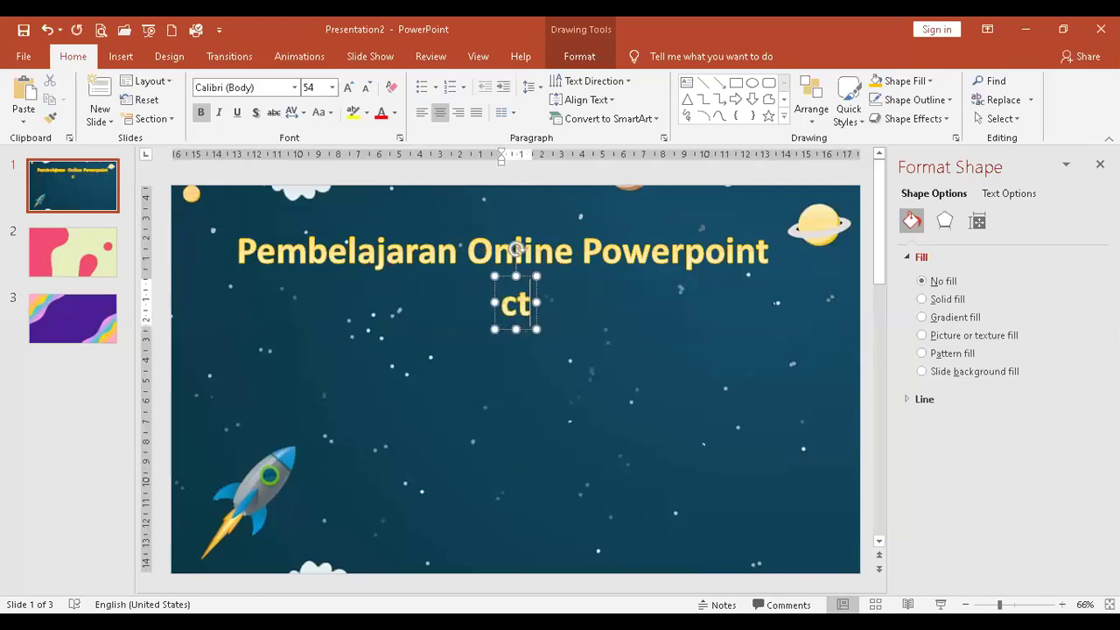
type("rl d")
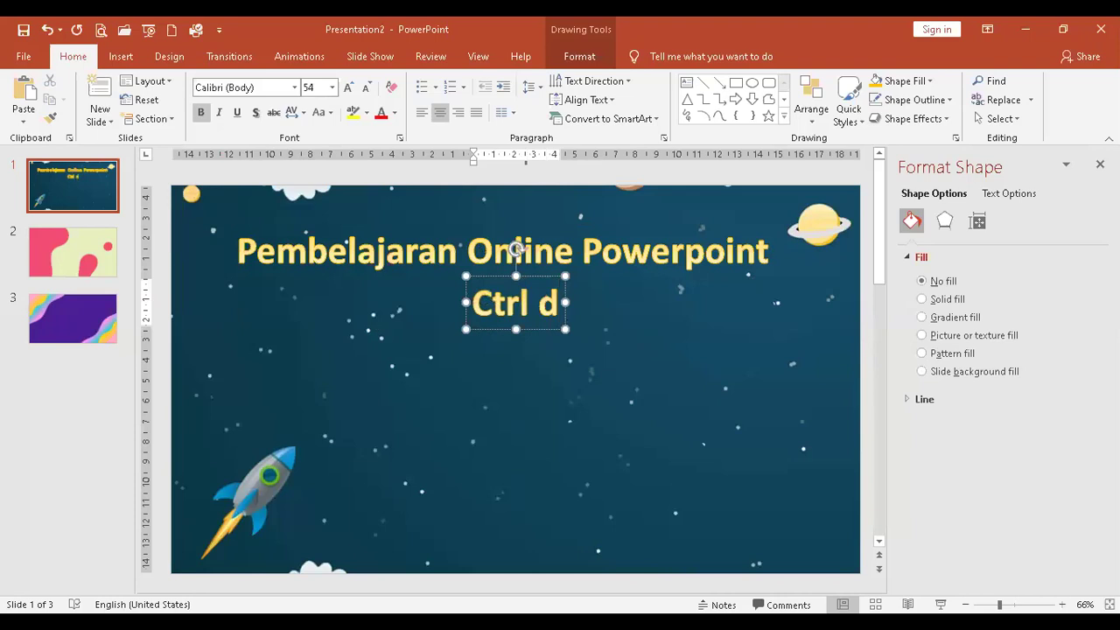
key("BackSpace")
type("+ d")
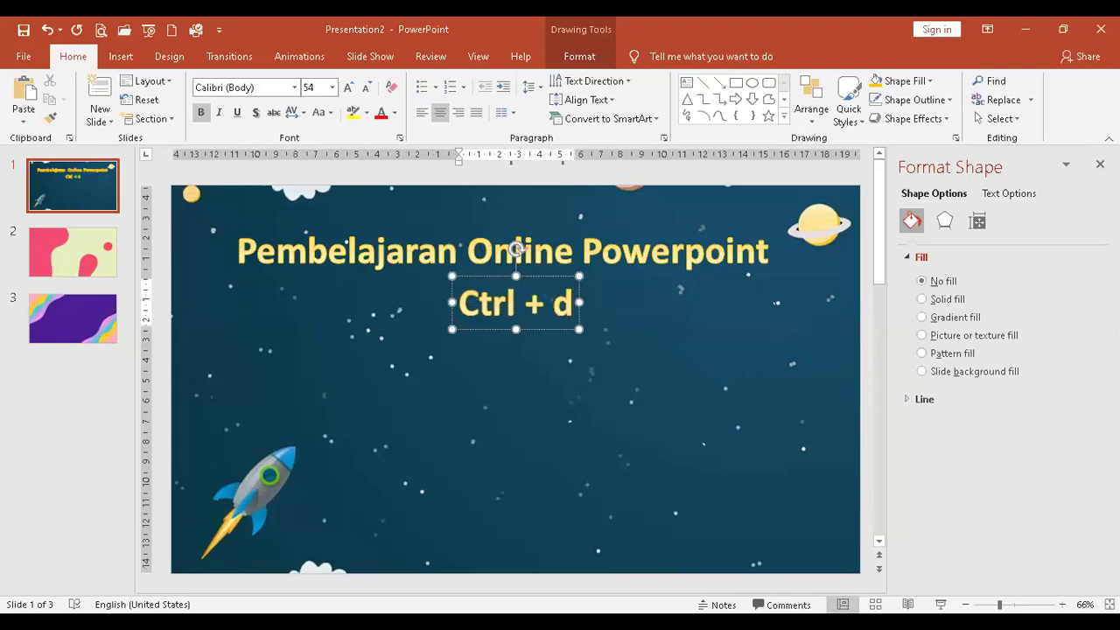
key("BackSpace")
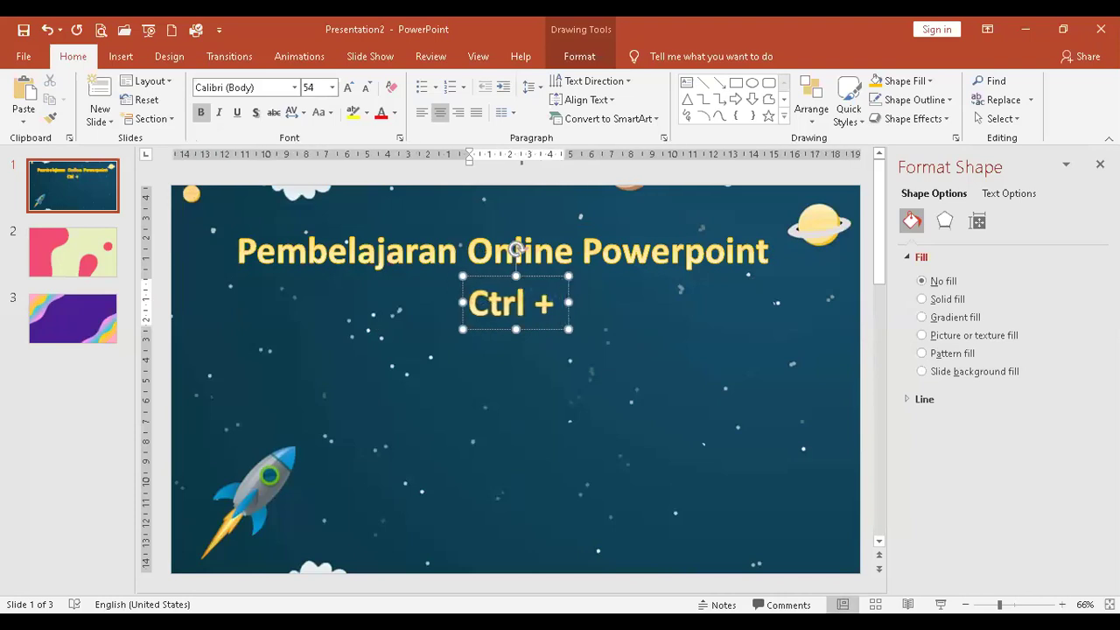
type("d")
key("BackSpace")
type("D")
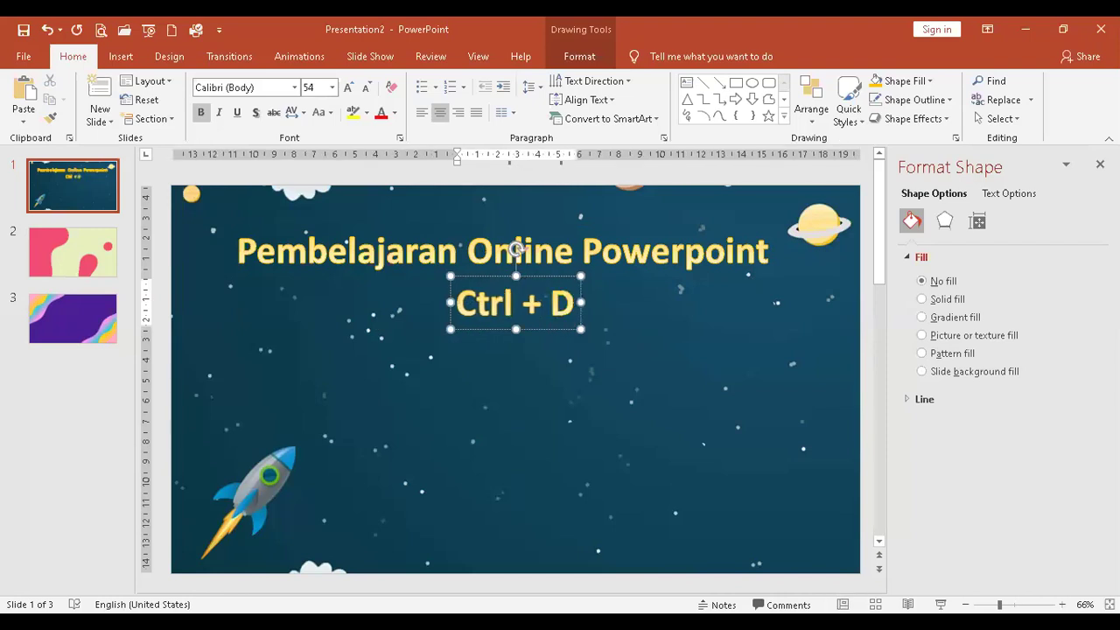
Move the Ctrl + D label to the slide's right edge beneath the title's end
left_click_drag(560, 333, 752, 346)
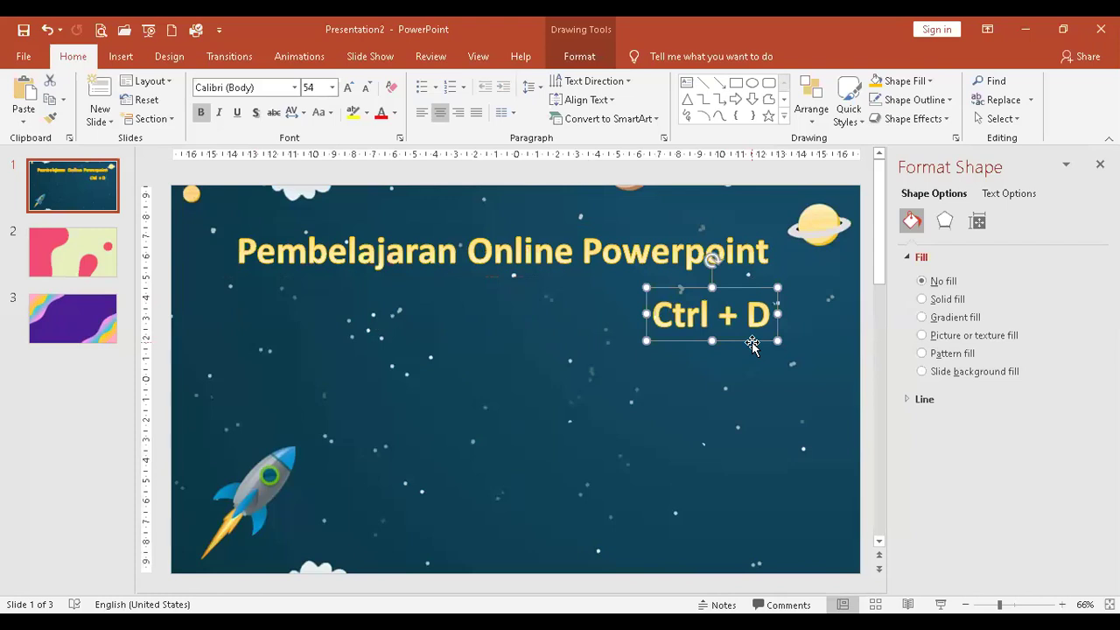
left_click_drag(752, 346, 828, 329)
left_click(487, 247)
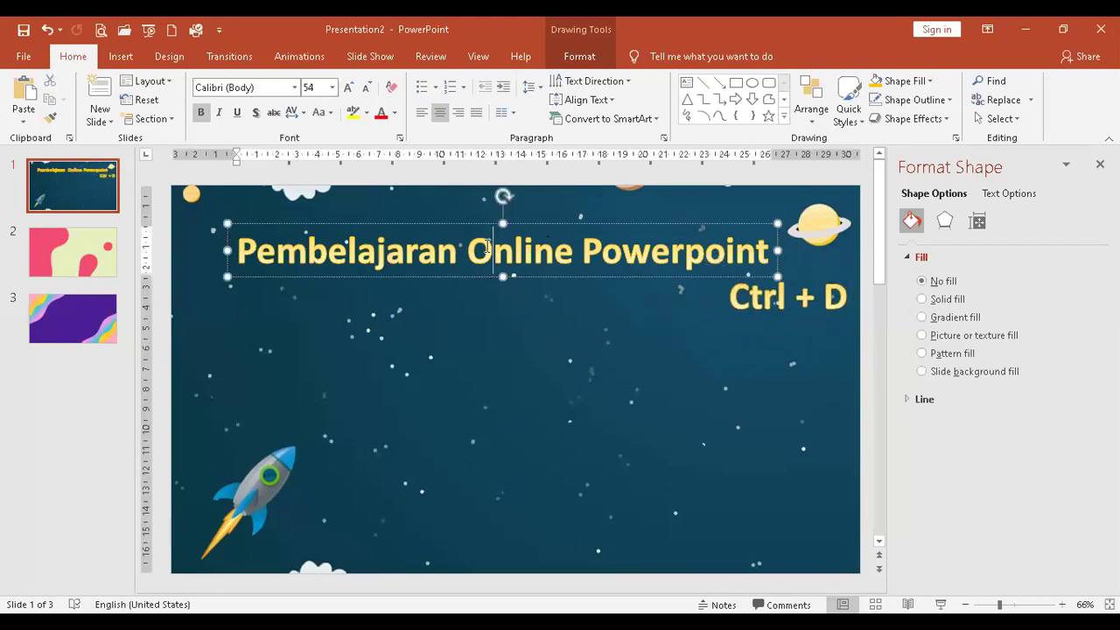
left_click(478, 277)
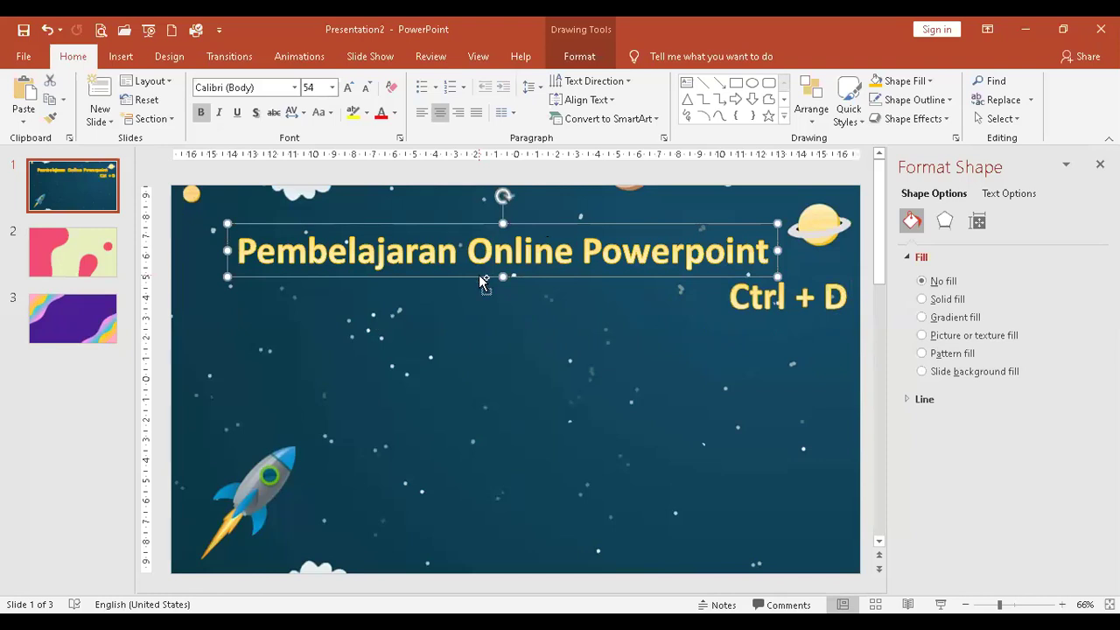
Duplicate the title again, retype it as 'Membuat Animasi' and place it left beneath the title
key("ctrl+d")
left_click_drag(481, 281, 479, 391)
left_click_drag(239, 379, 802, 369)
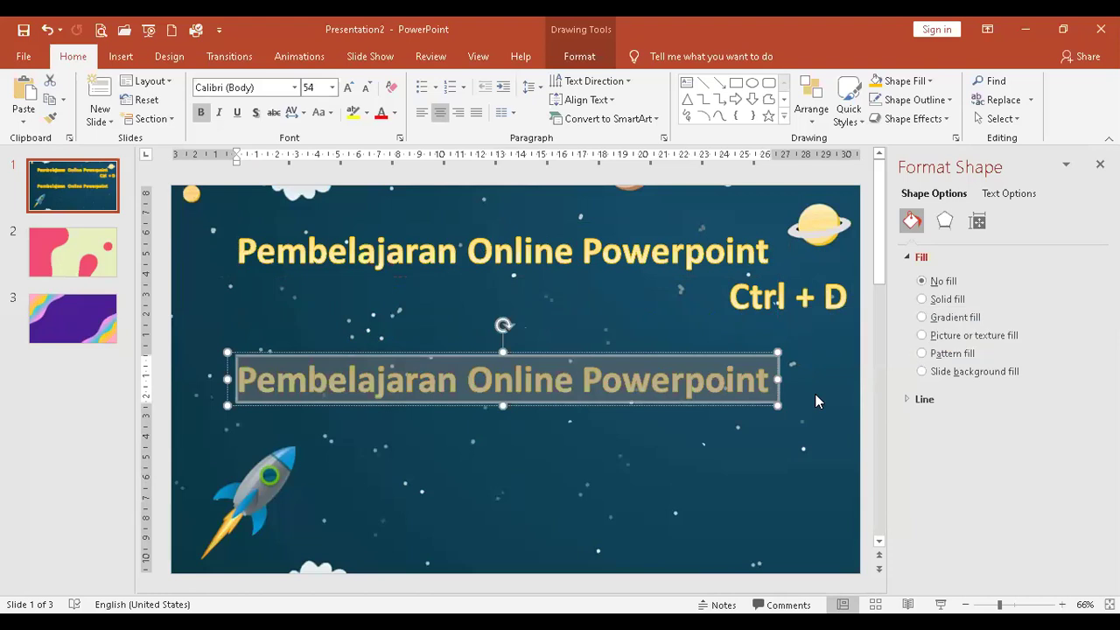
type("E")
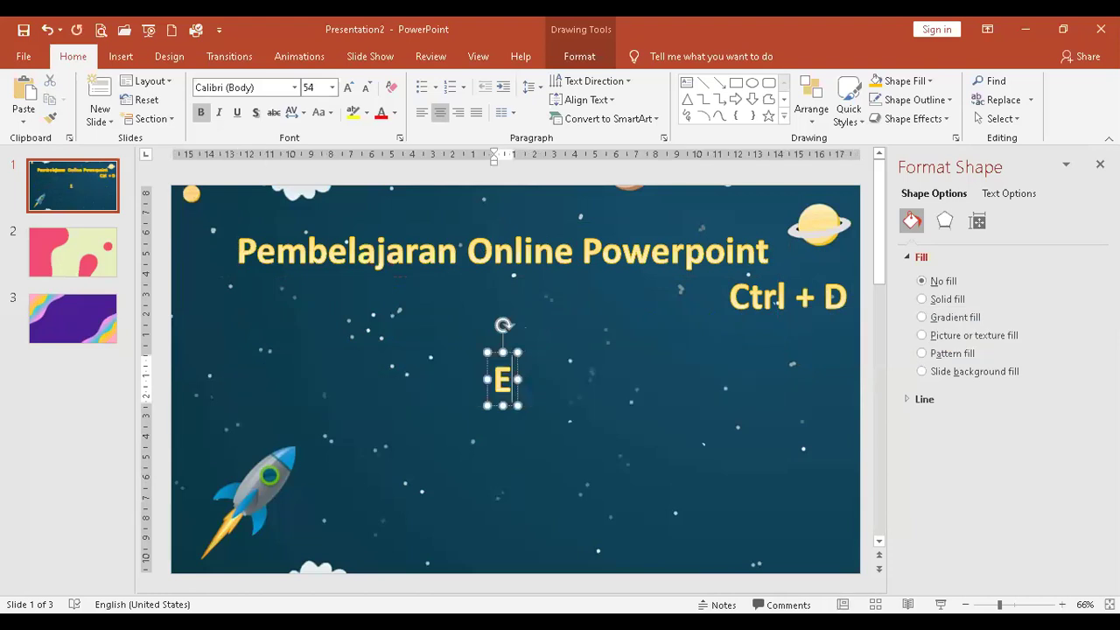
key("BackSpace")
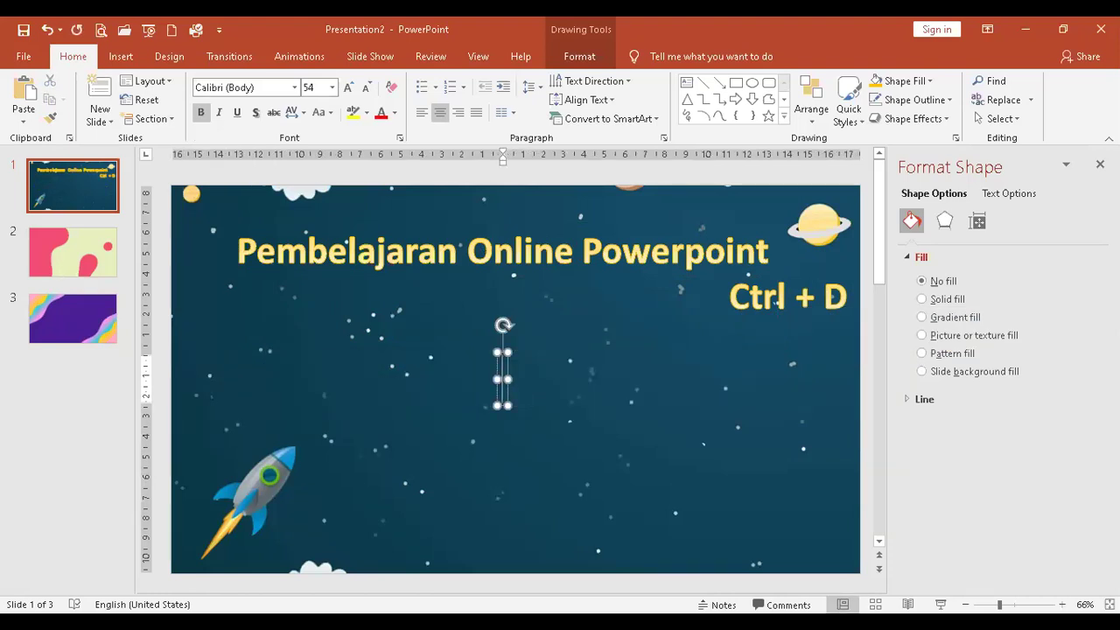
type("Mem")
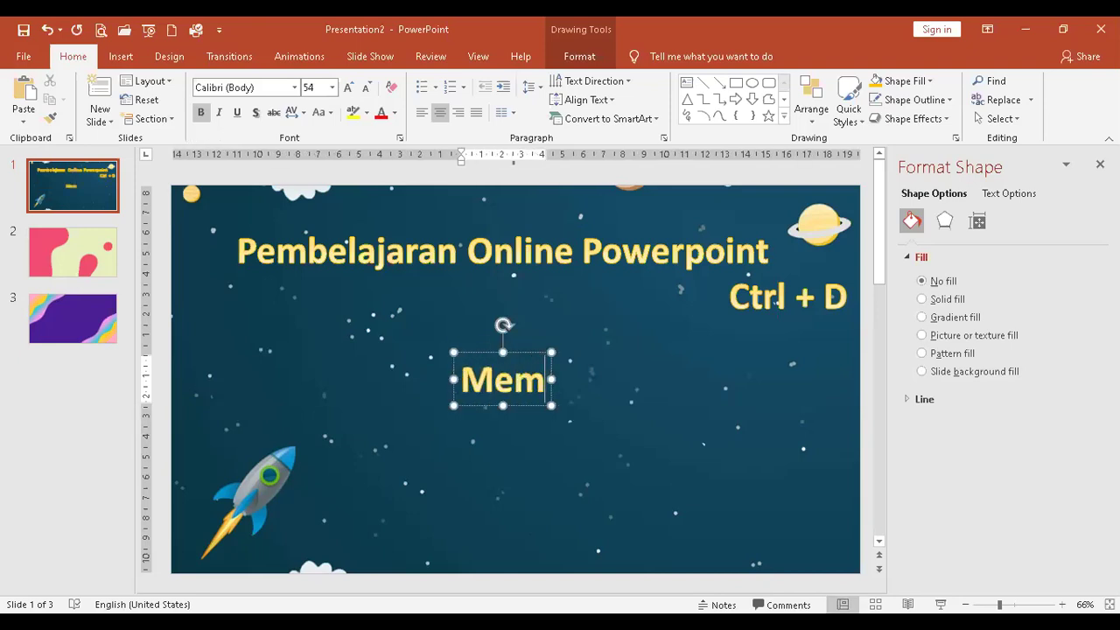
key("BackSpace")
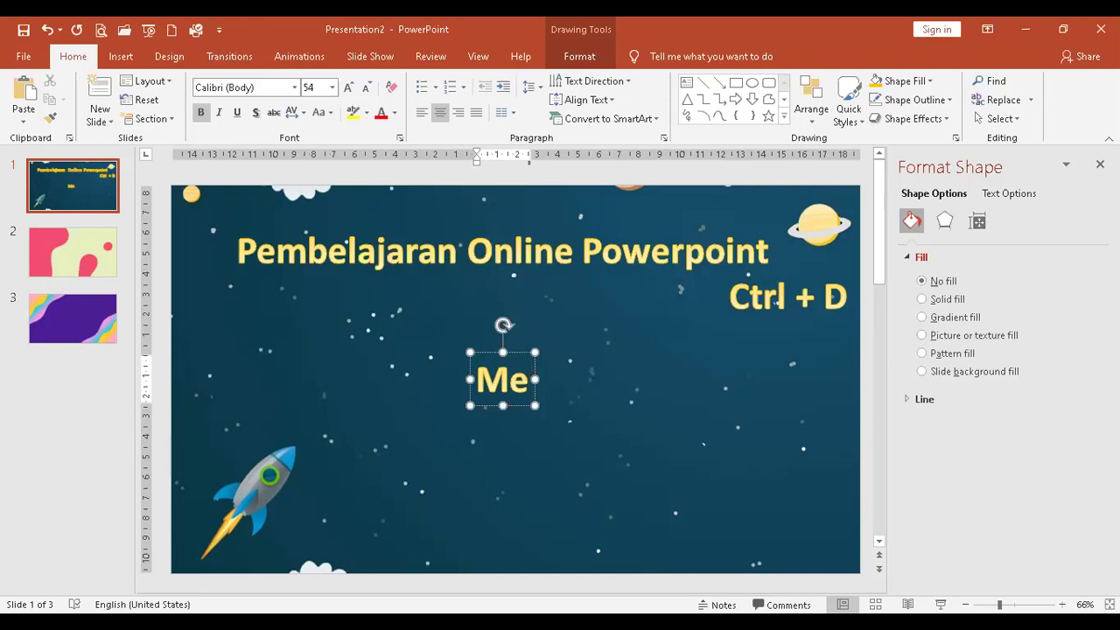
type("mbuat Animas")
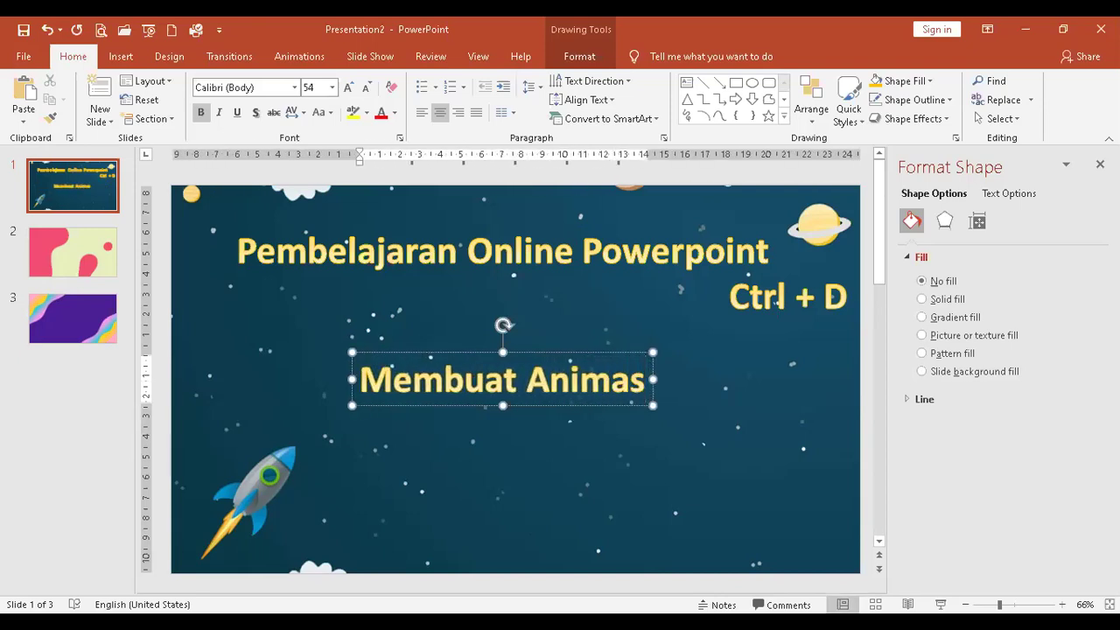
type("i")
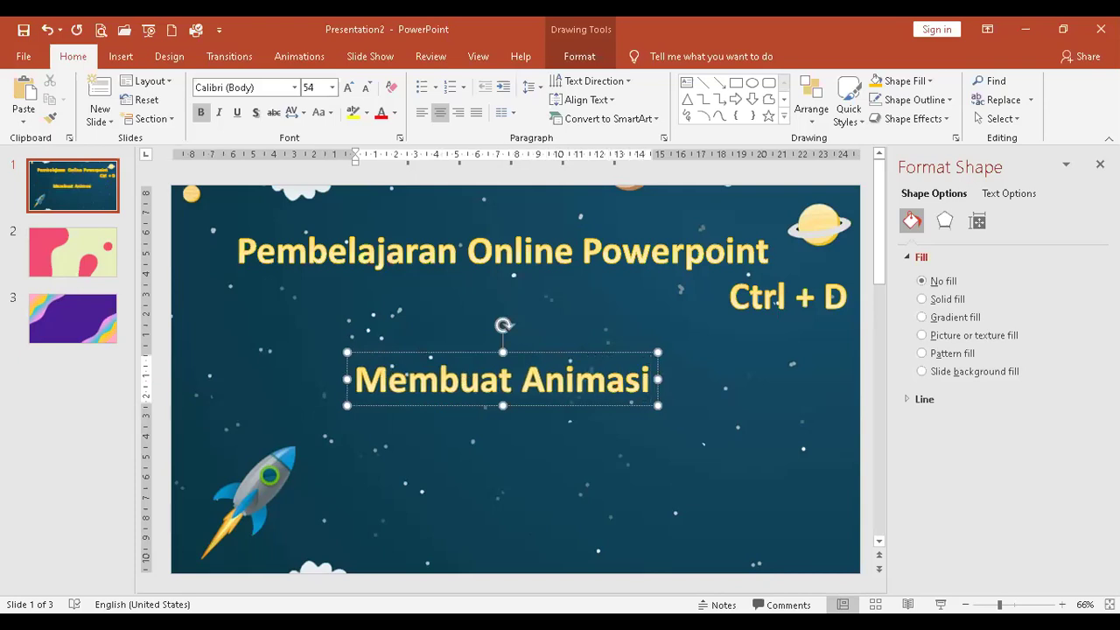
left_click_drag(605, 405, 491, 353)
Delete the 'Ctrl + D' label from the slide
left_click(778, 298)
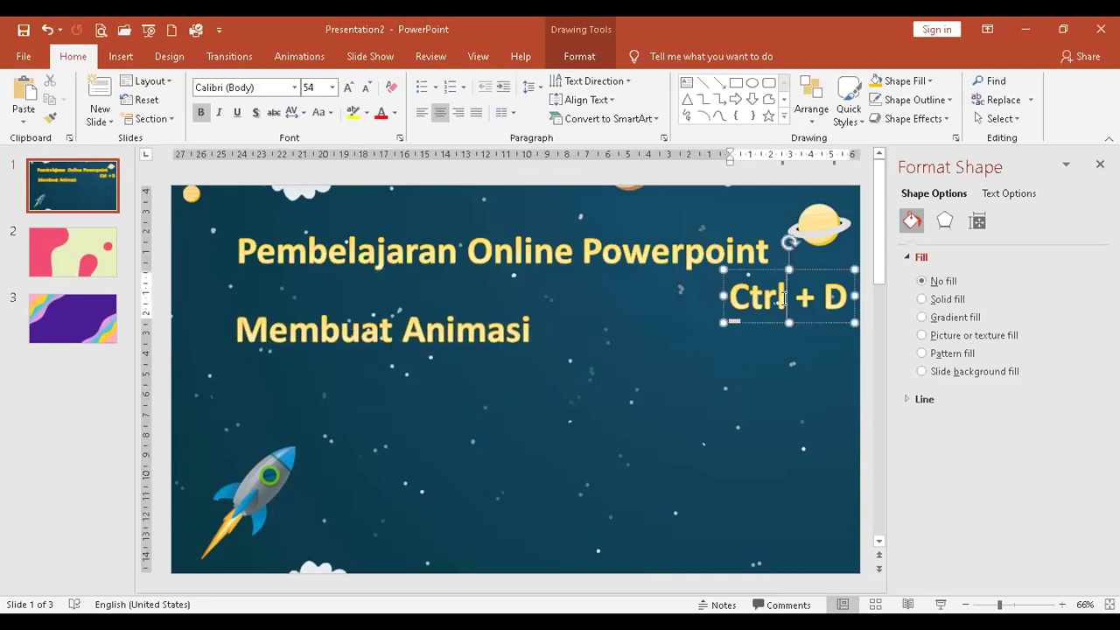
left_click_drag(763, 322, 750, 369)
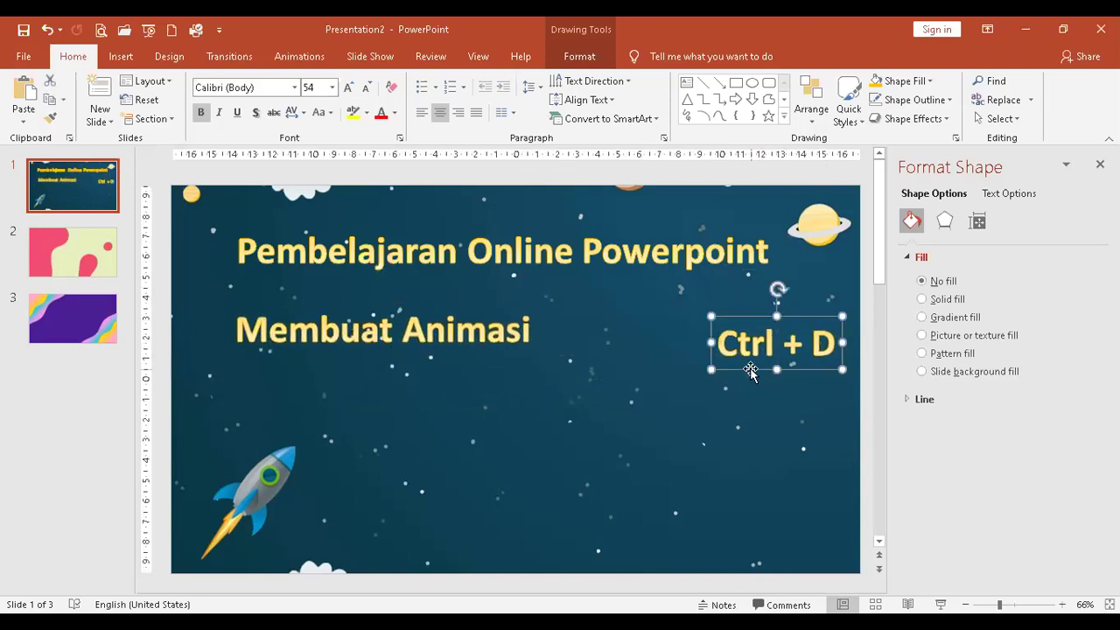
key("Delete")
Add a second line 'Membuat Video' under 'Membuat Animasi' in the subtitle box
left_click(496, 263)
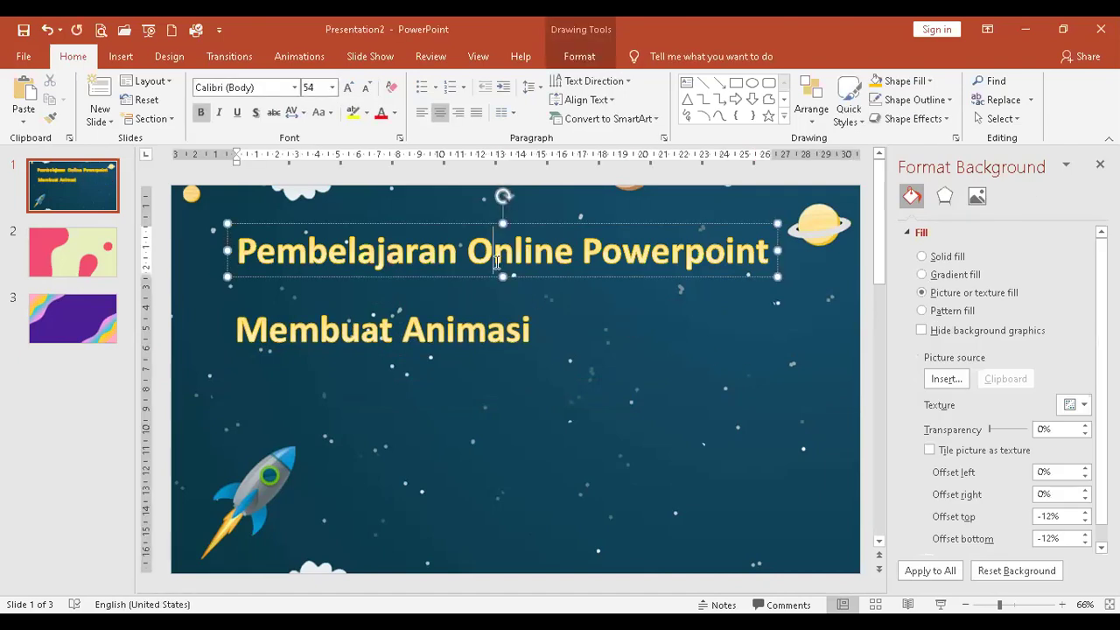
left_click(459, 339)
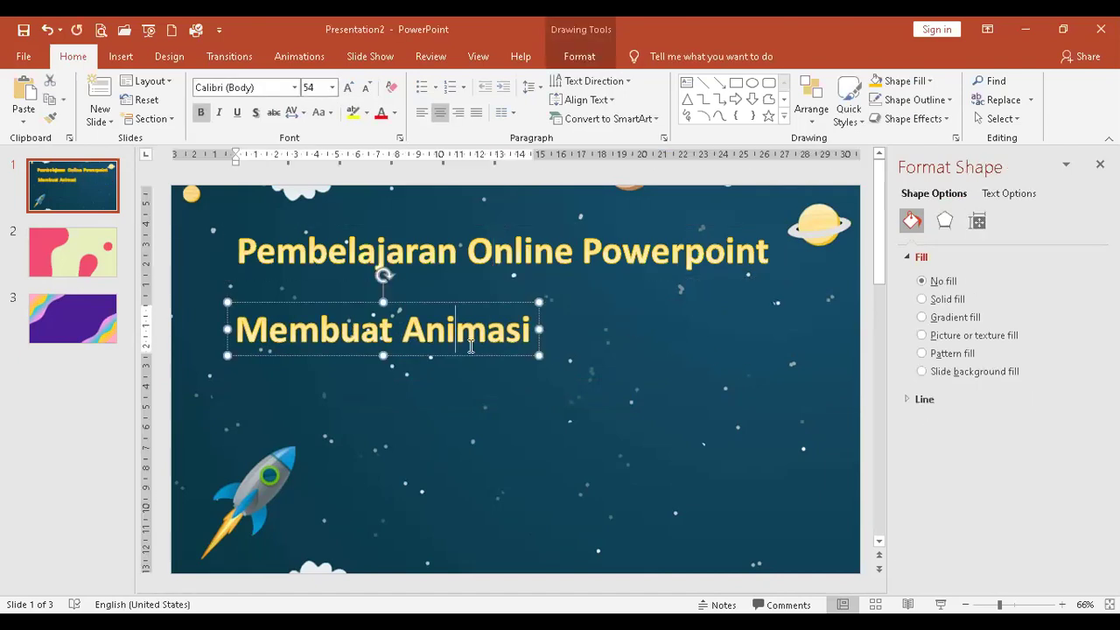
left_click(529, 332)
key("Return")
type("Me")
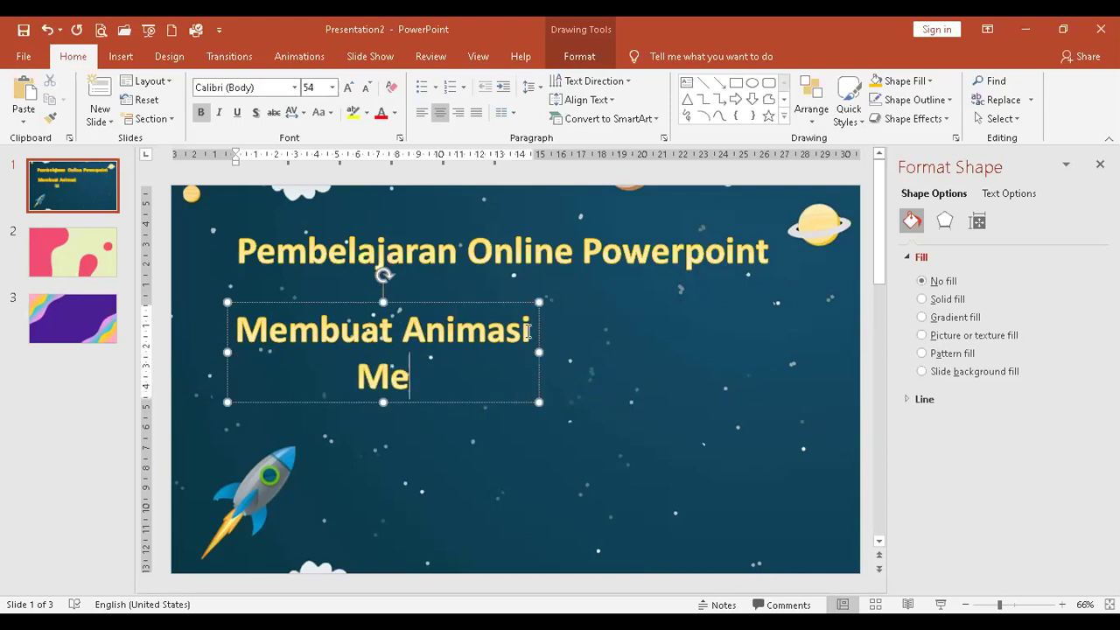
type("mbuat Vide")
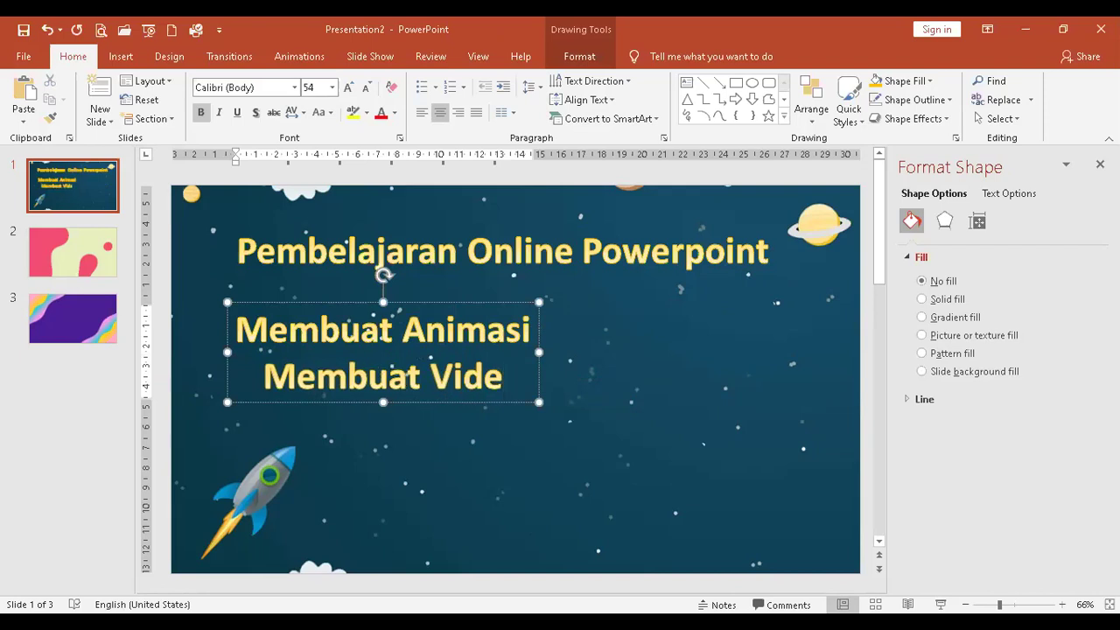
type("o")
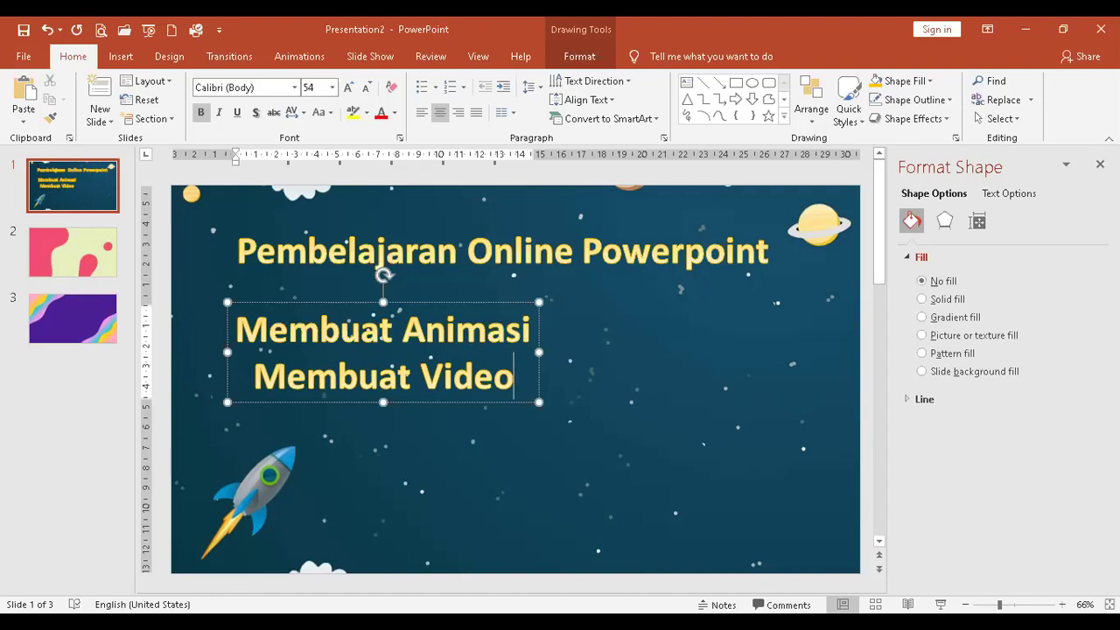
left_click(483, 404)
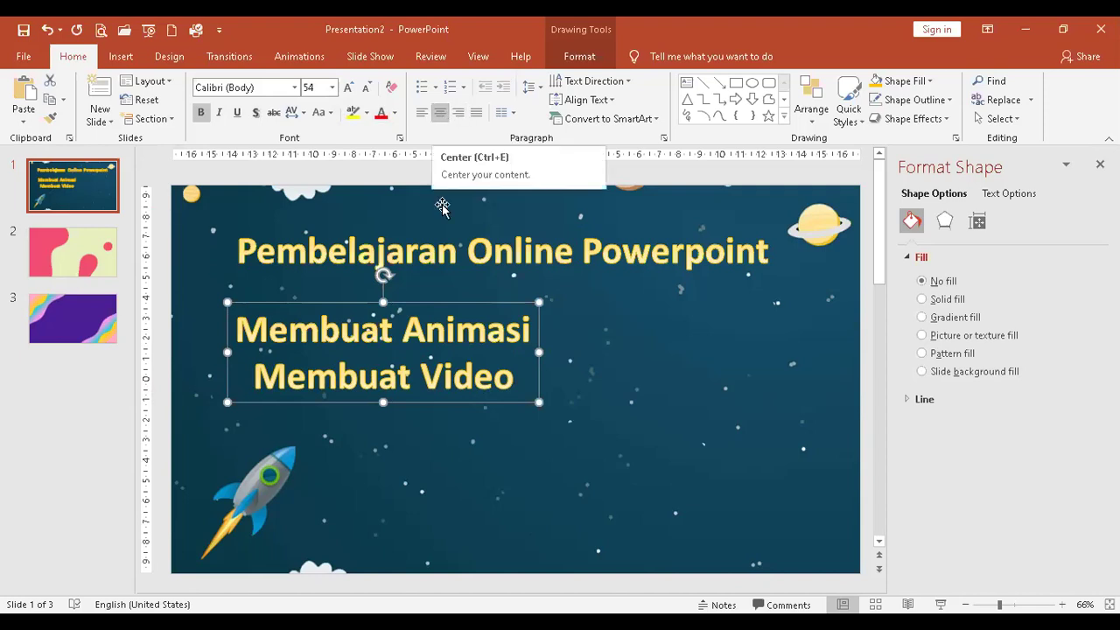
Move the two-line subtitle lower and cut-paste 'Membuat Video' into its own text box
left_click_drag(442, 306, 530, 409)
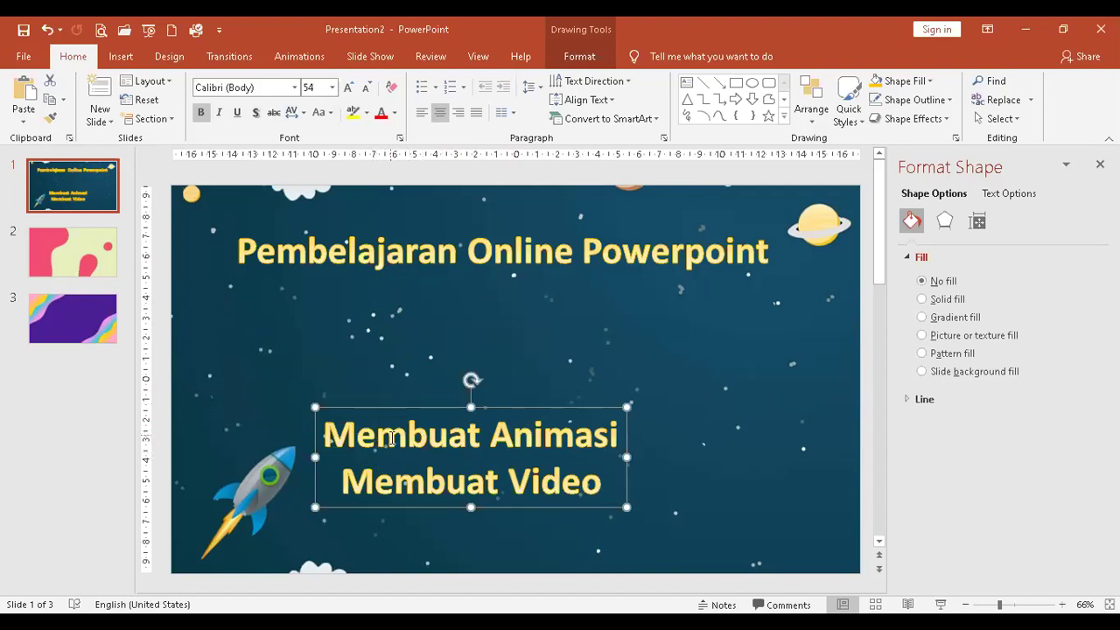
left_click_drag(346, 480, 632, 481)
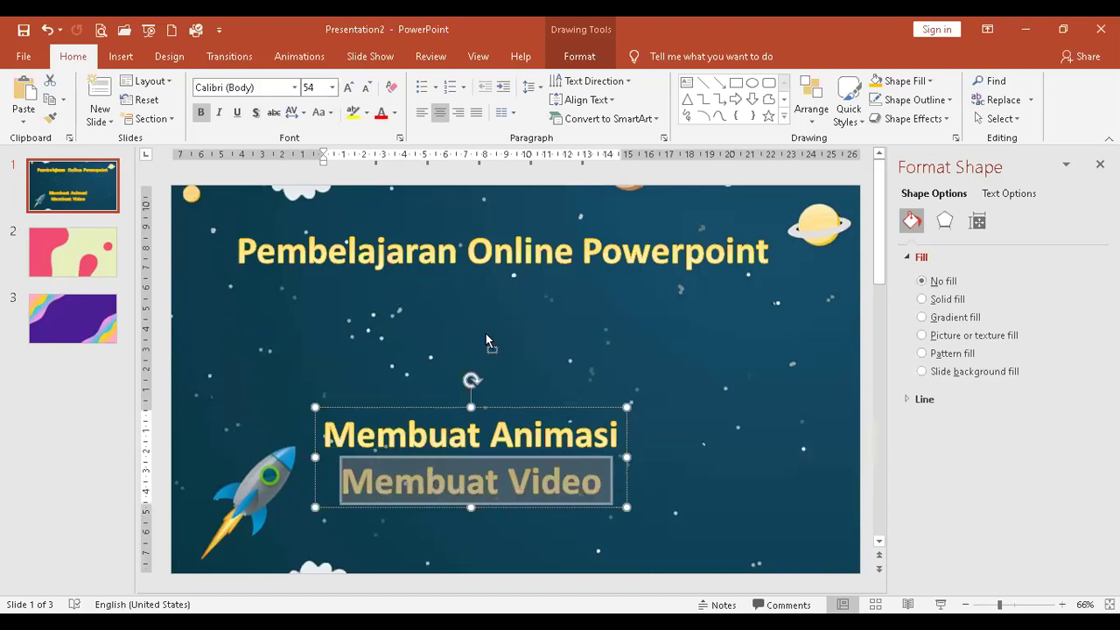
key("ctrl+x")
left_click(521, 309)
key("ctrl+v")
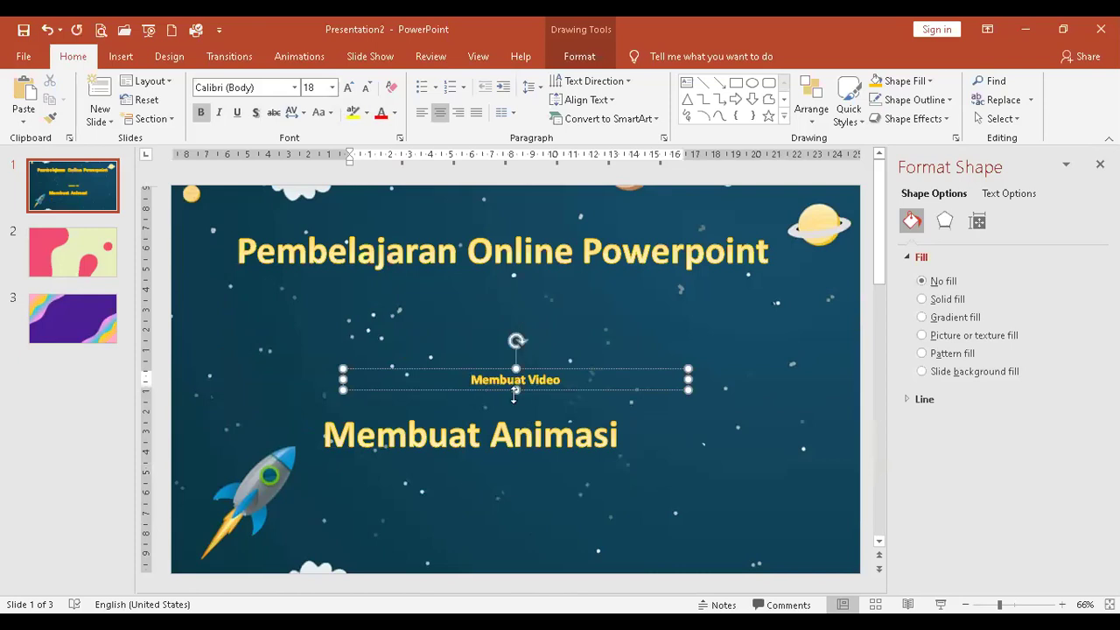
left_click(468, 391)
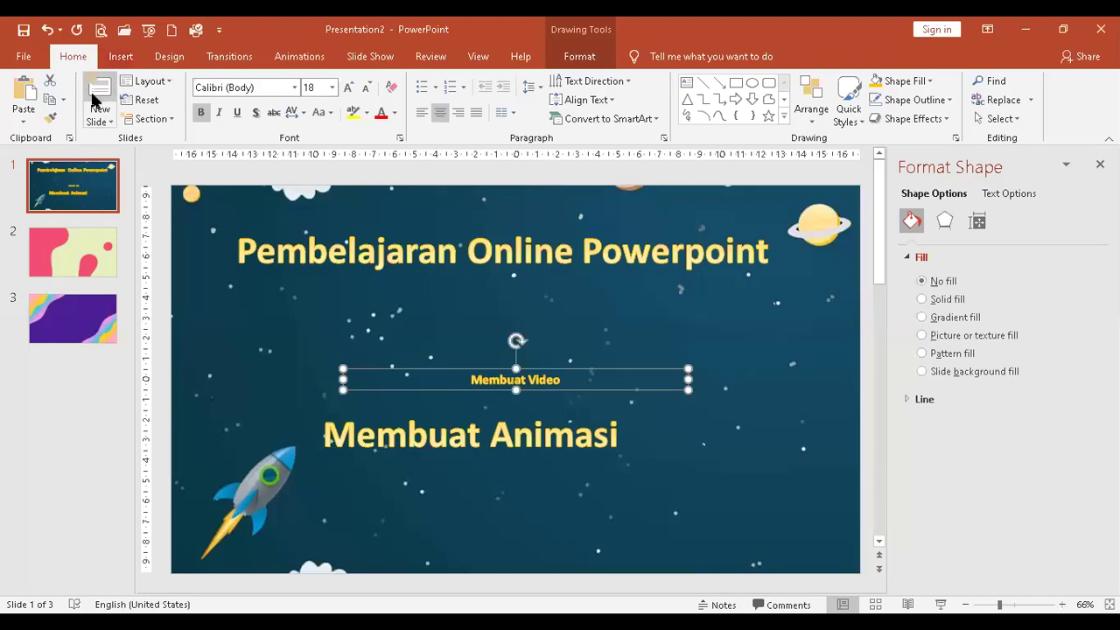
Delete the separate 'Membuat Video' box, then undo back to the two-line subtitle
left_click(383, 441)
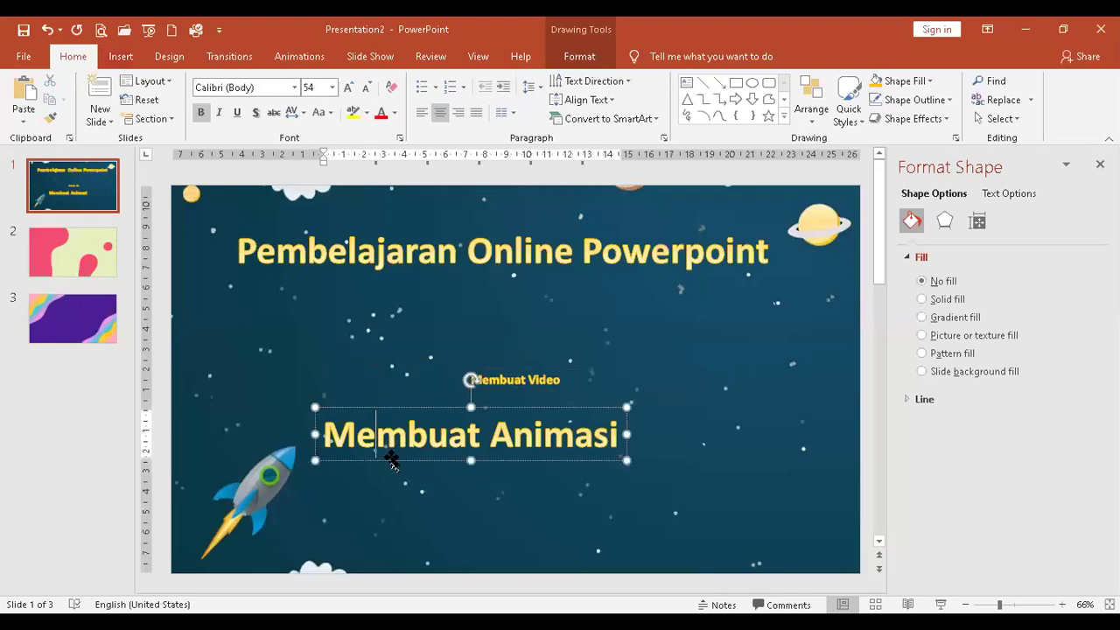
left_click(501, 376)
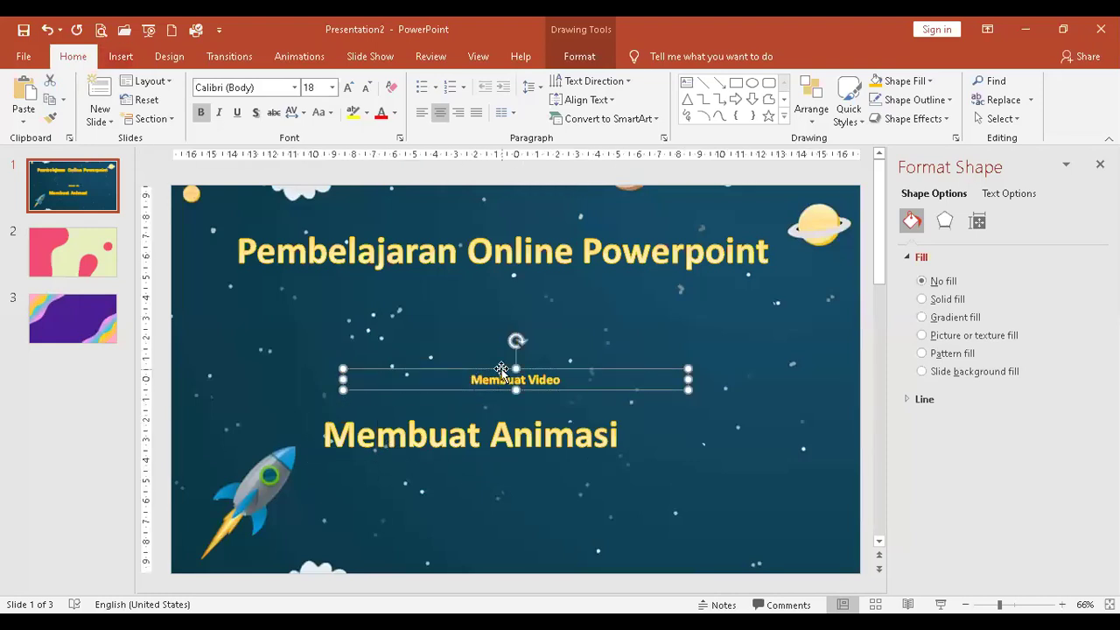
key("Delete")
left_click(47, 29)
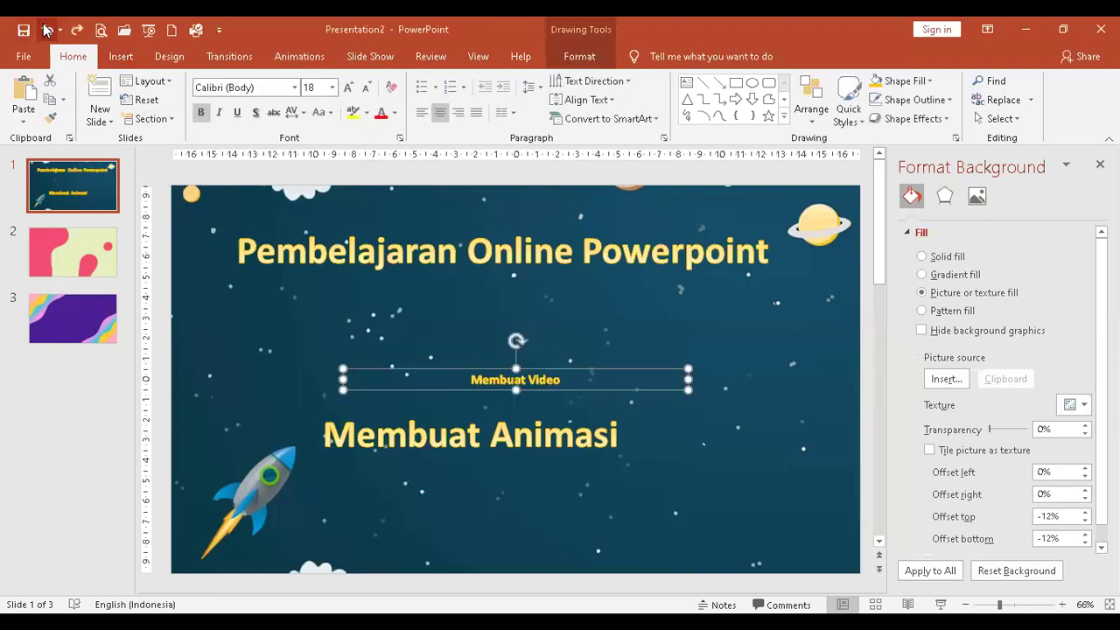
left_click(47, 29)
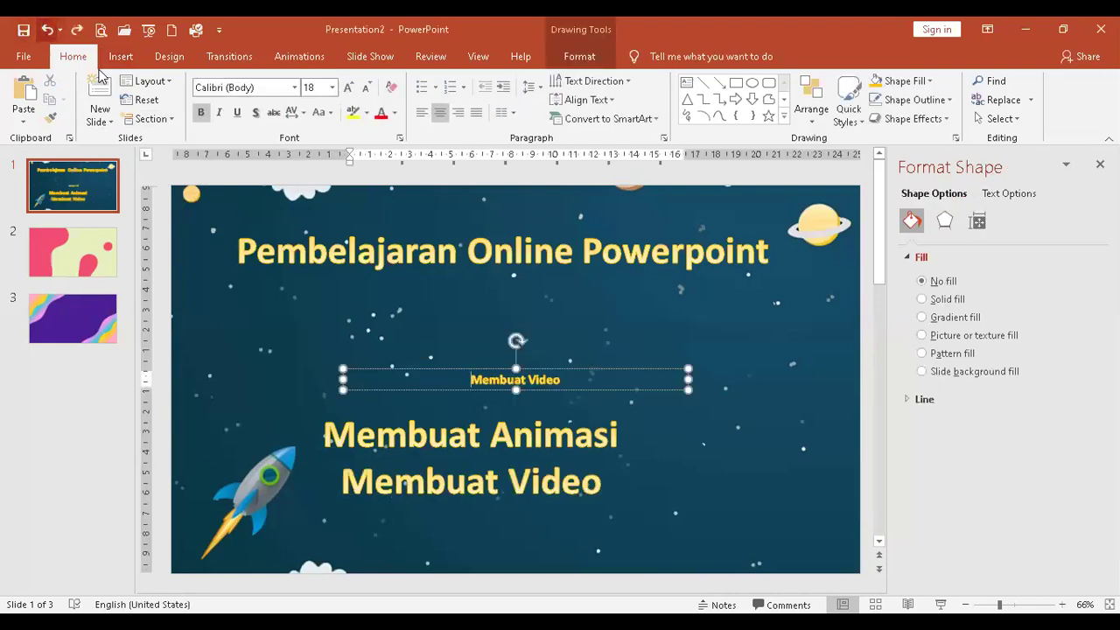
Delete the small box again and re-split 'Membuat Video' from the subtitle into a separate text box
left_click(442, 372)
key("Delete")
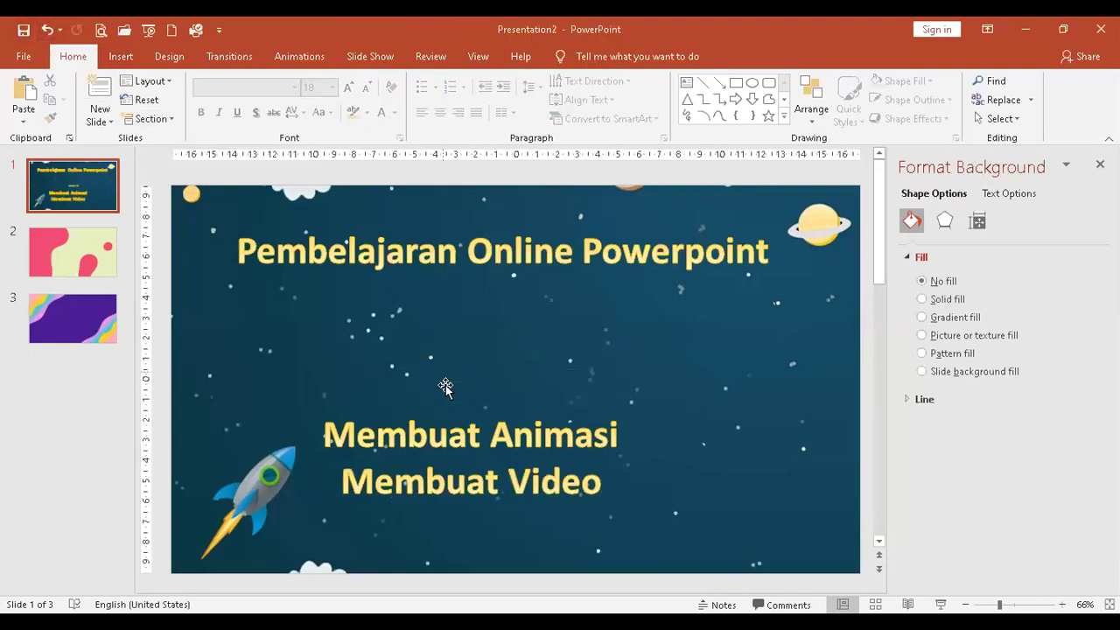
left_click(445, 481)
left_click_drag(345, 482, 611, 487)
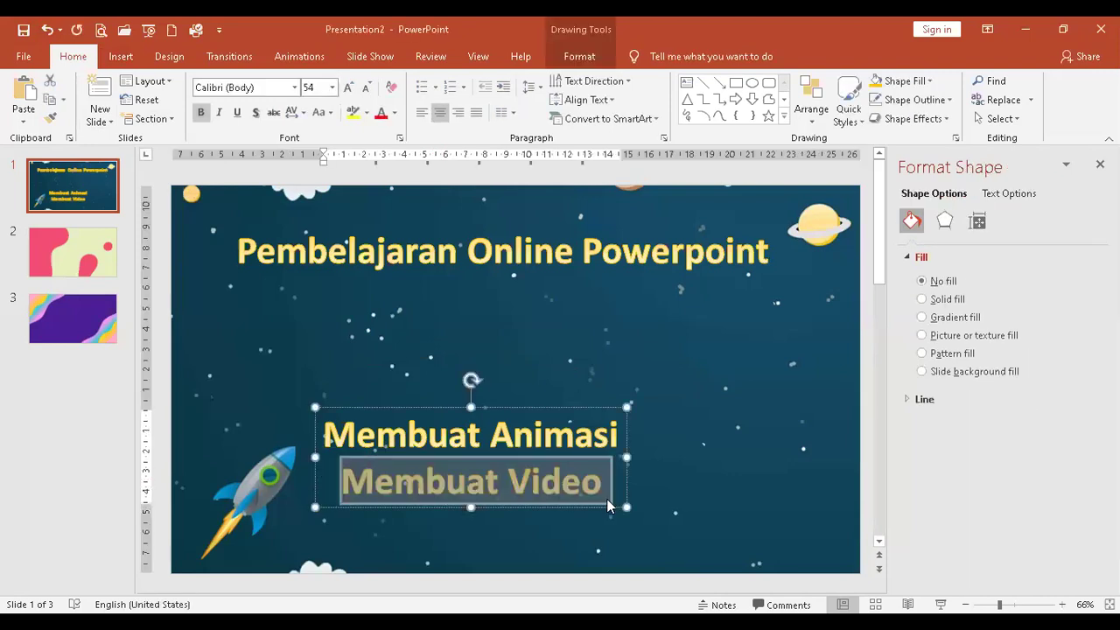
left_click(51, 81)
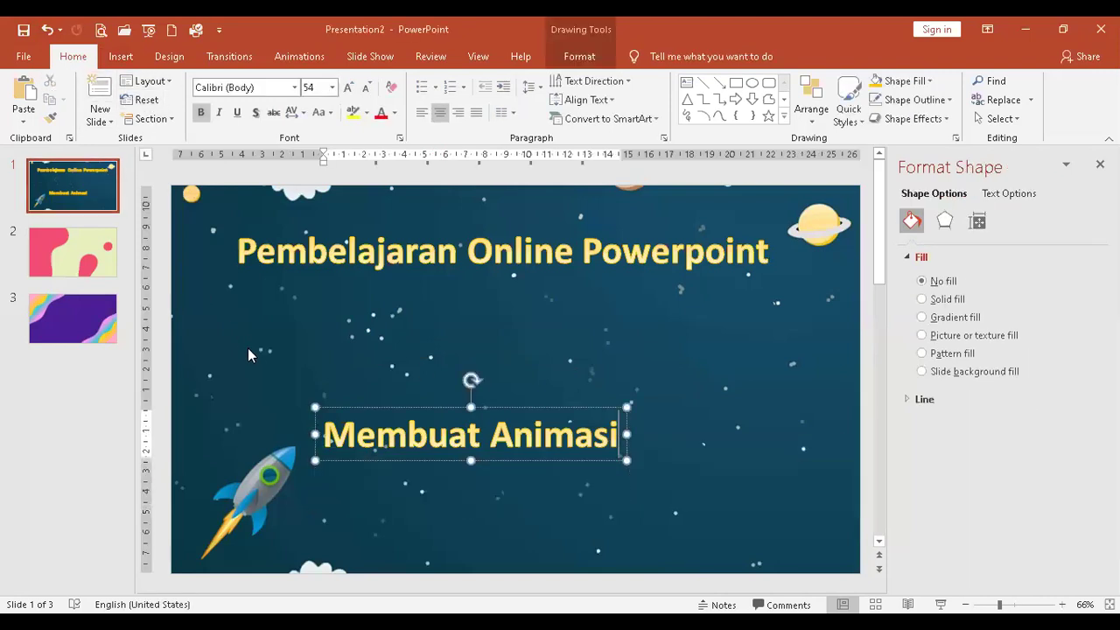
left_click(24, 96)
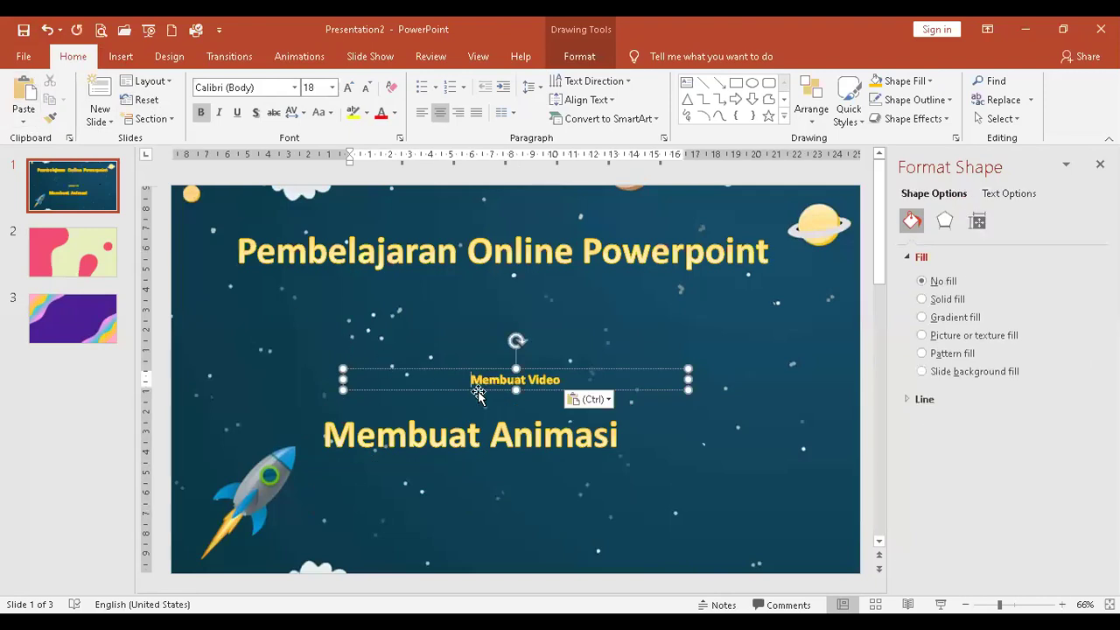
Move 'Membuat Video' up-left and try Format Painter from 'Membuat Animasi', then undo it
left_click_drag(480, 391, 417, 382)
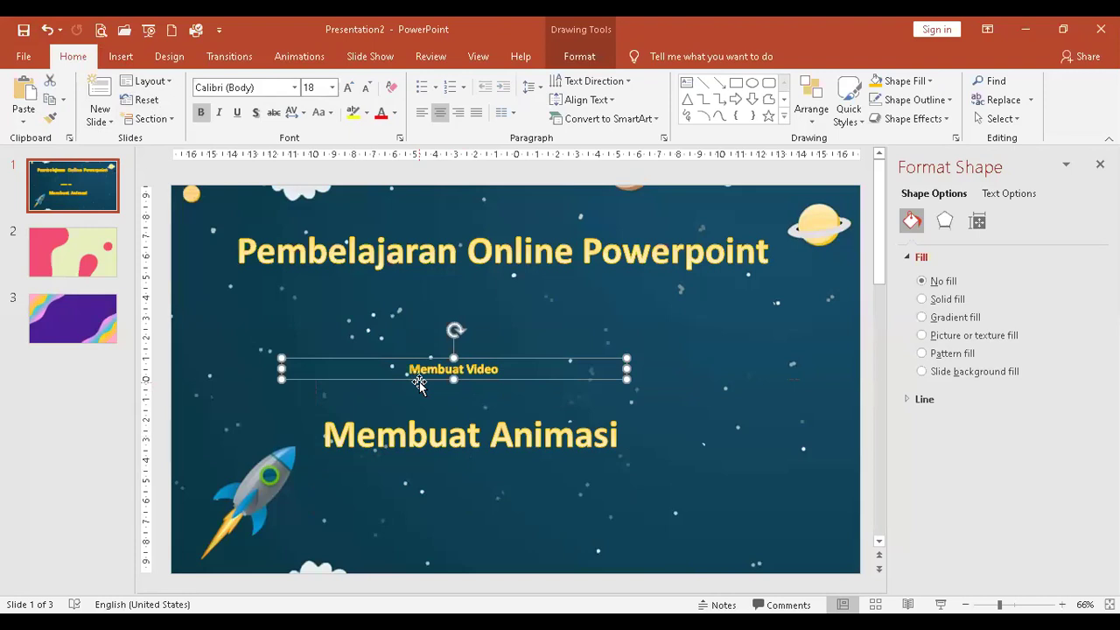
left_click(409, 435)
left_click(416, 408)
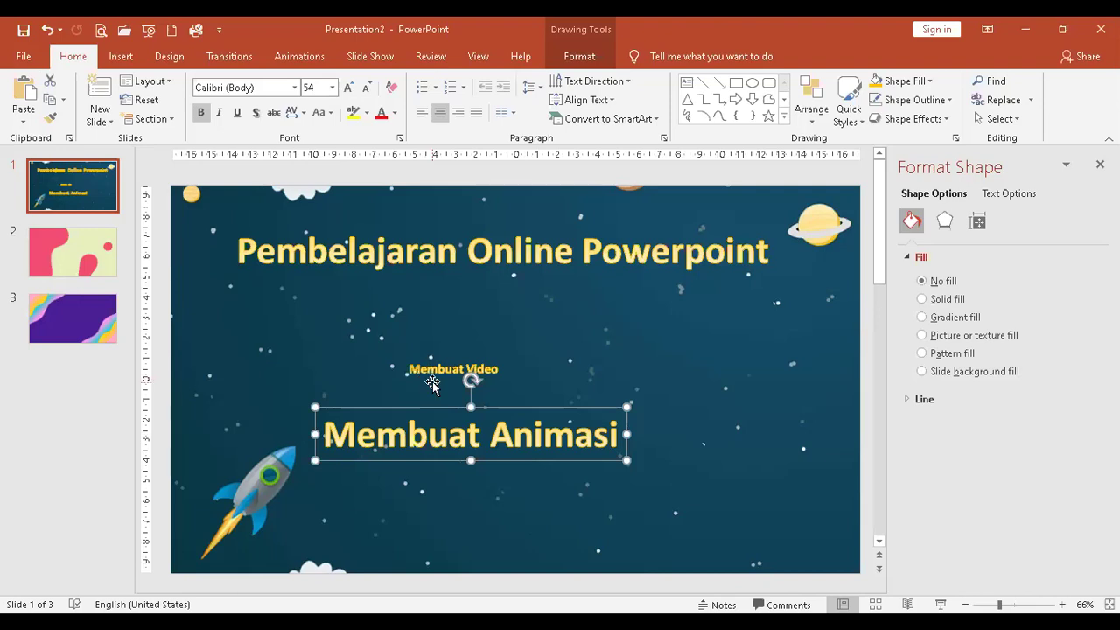
left_click(50, 116)
left_click(431, 367)
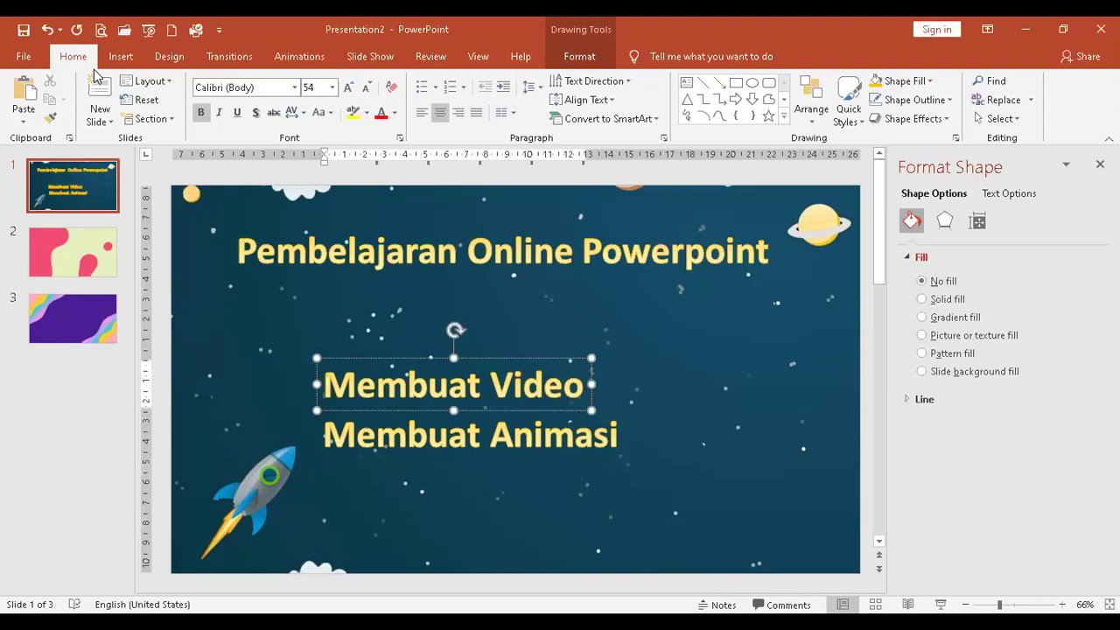
left_click(47, 31)
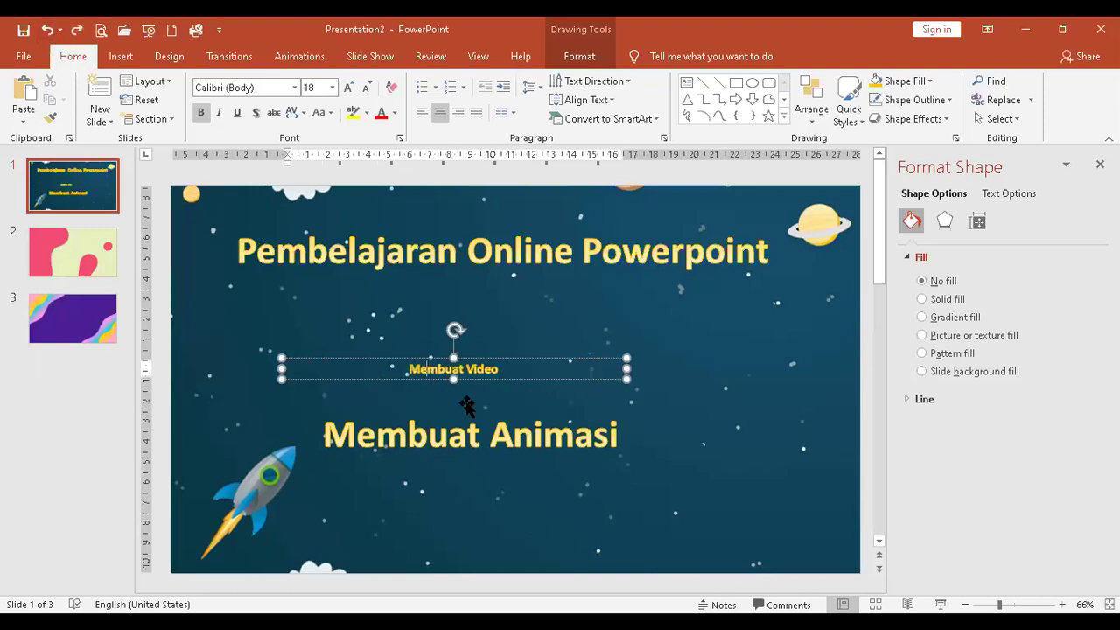
Centre 'Membuat Video' between the gold title and 'Membuat Animasi', then select 'Membuat Animasi'
left_click(484, 378)
left_click_drag(485, 378, 688, 341)
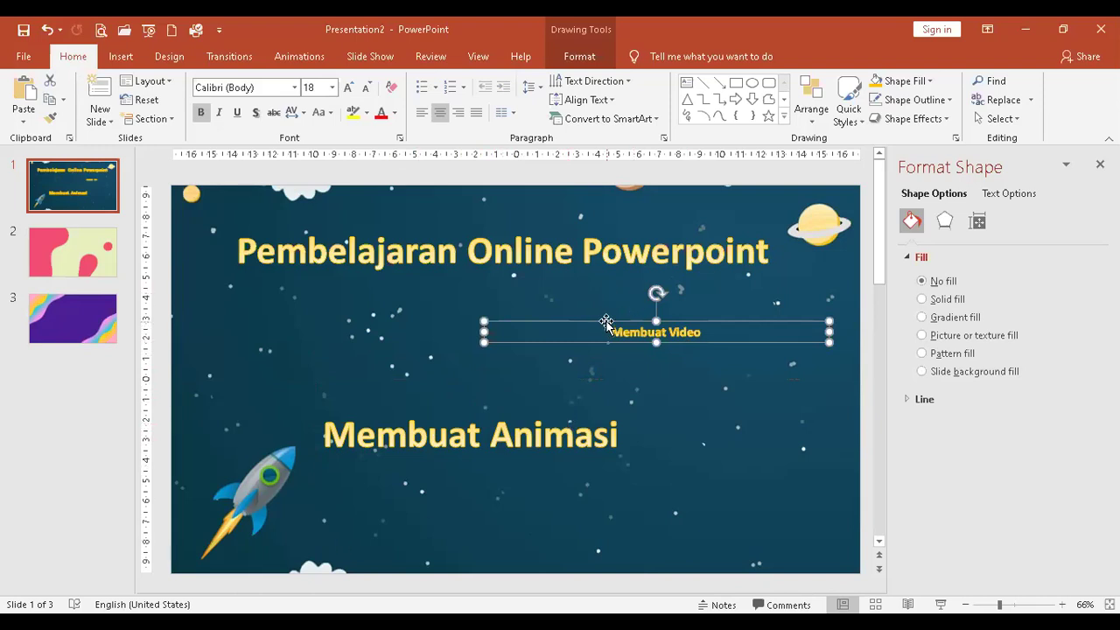
left_click_drag(590, 320, 566, 354)
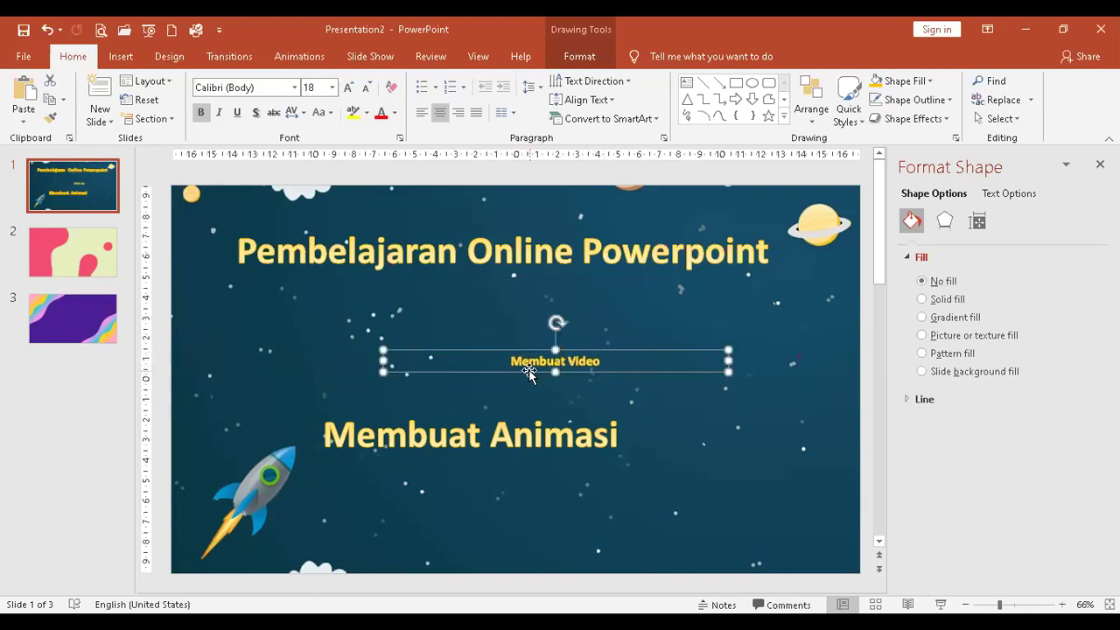
left_click(524, 435)
left_click(531, 408)
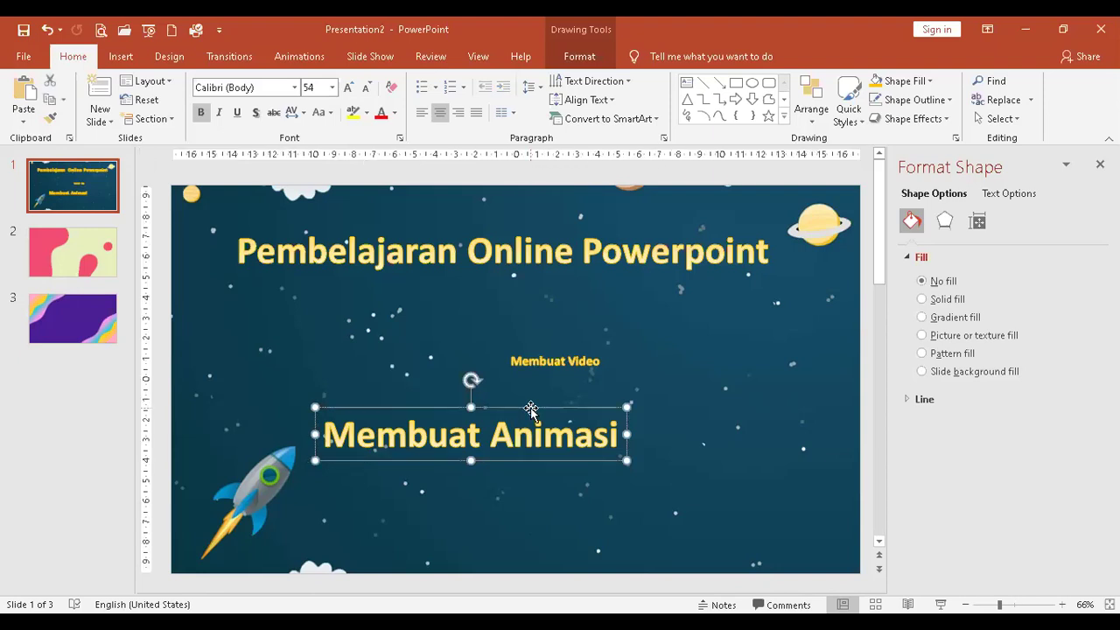
Copy the 54-pt gold style onto 'Membuat Video' and place it left, just above 'Membuat Animasi'
left_click(50, 125)
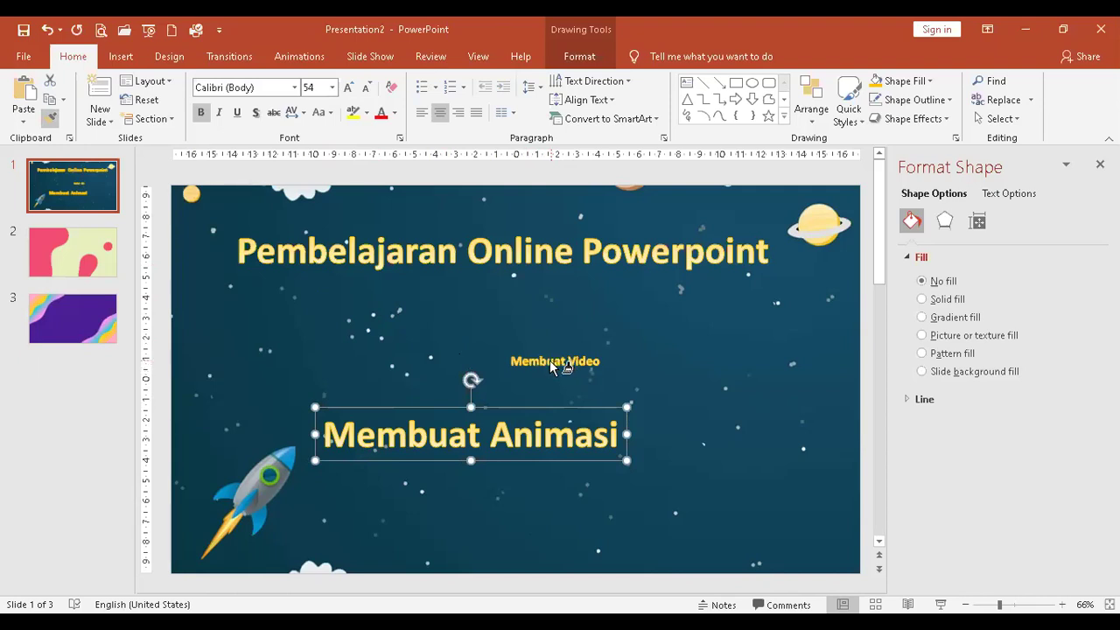
left_click(549, 361)
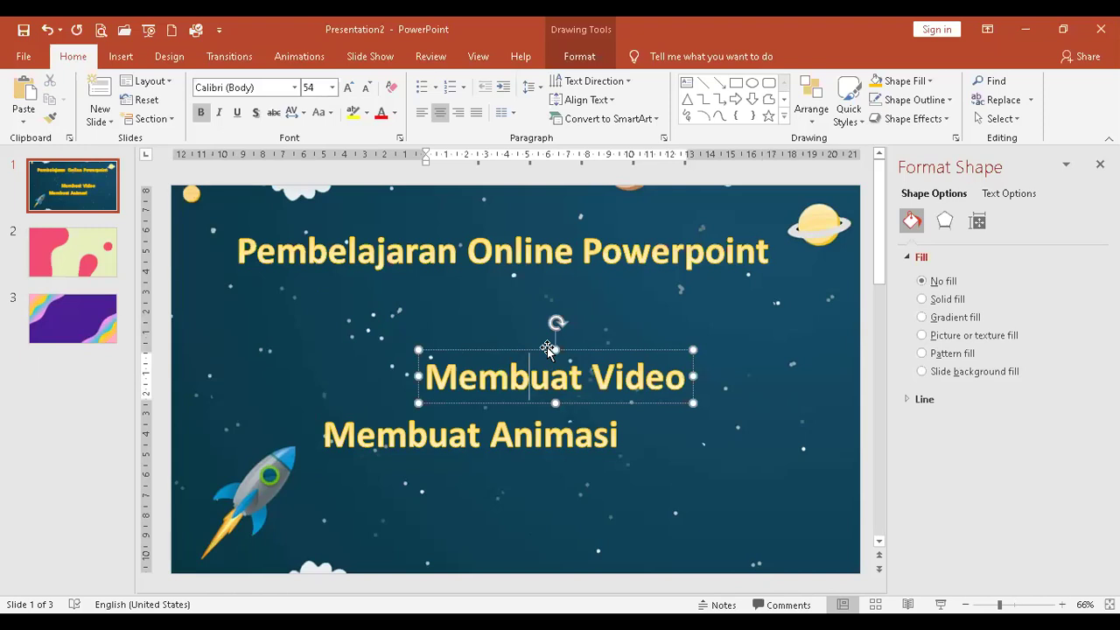
left_click(530, 348)
left_click_drag(530, 348, 343, 382)
left_click(553, 446)
Set 'Membuat Animasi' level to the right of 'Membuat Video', then select both labels
left_click_drag(508, 464, 723, 454)
left_click_drag(419, 440, 403, 448)
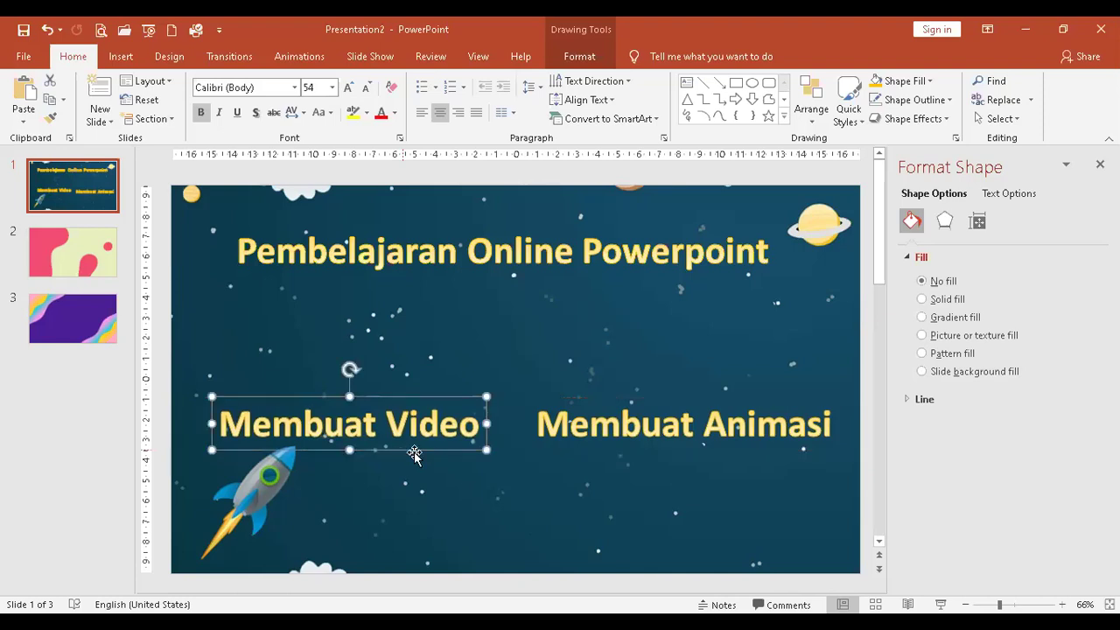
left_click(528, 496)
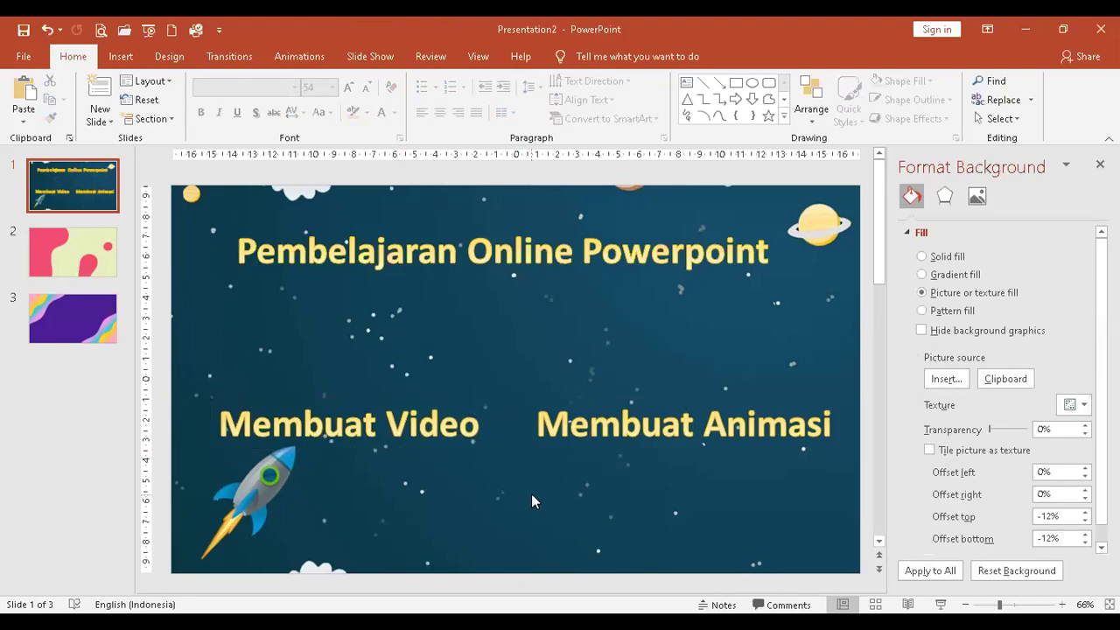
left_click(445, 433)
left_click(450, 450)
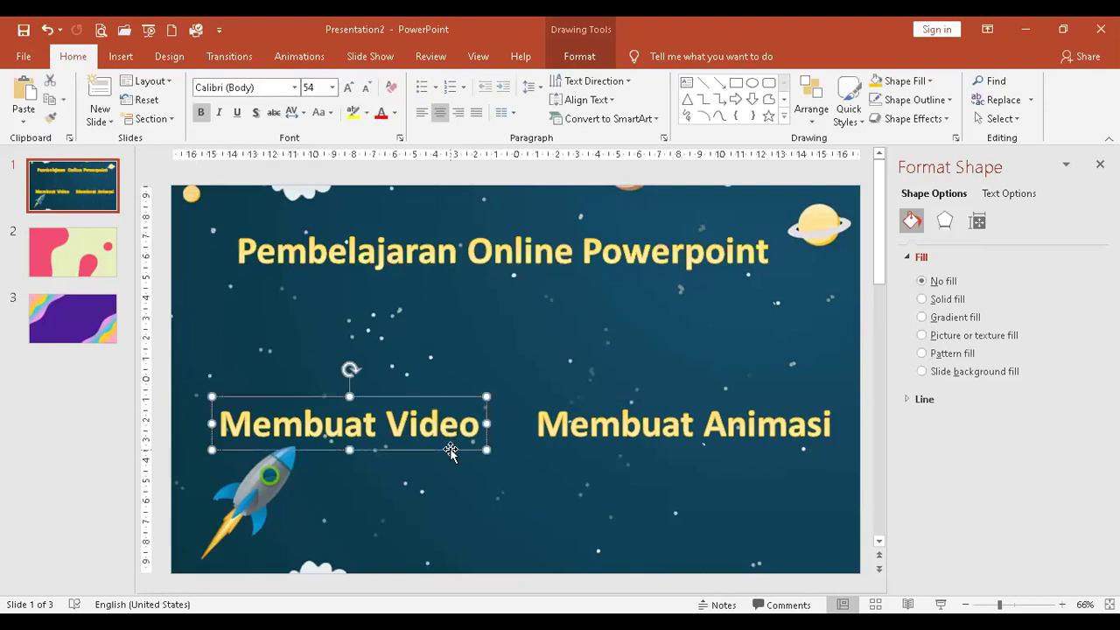
left_click(598, 428, "shift")
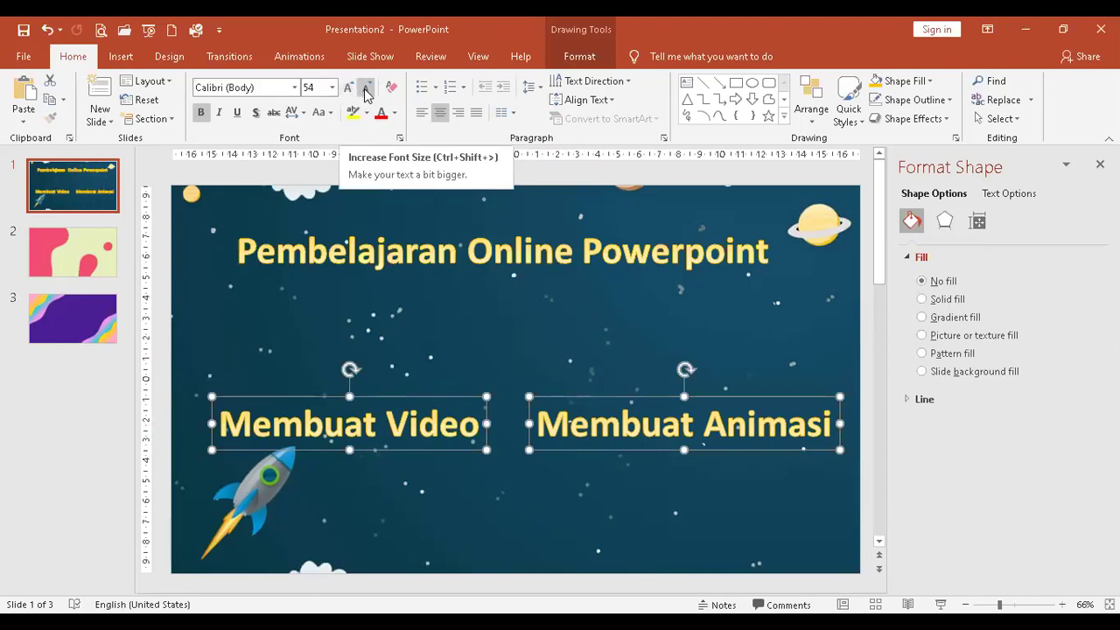
Reduce both labels' font size from 54 to 44 pt
left_click(366, 89)
left_click(367, 89)
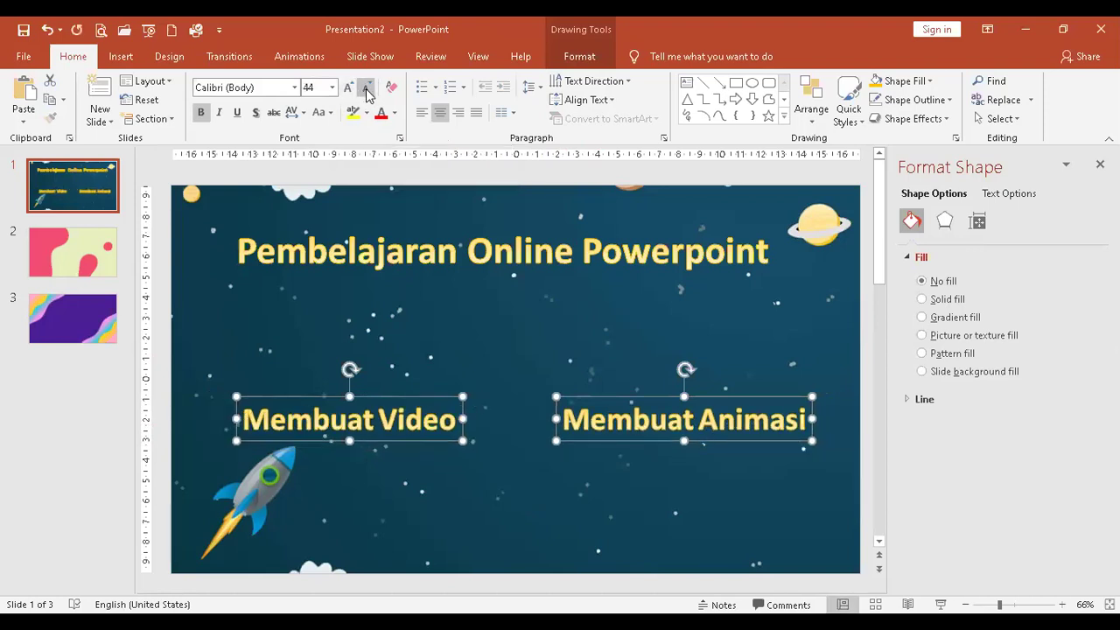
left_click(501, 499)
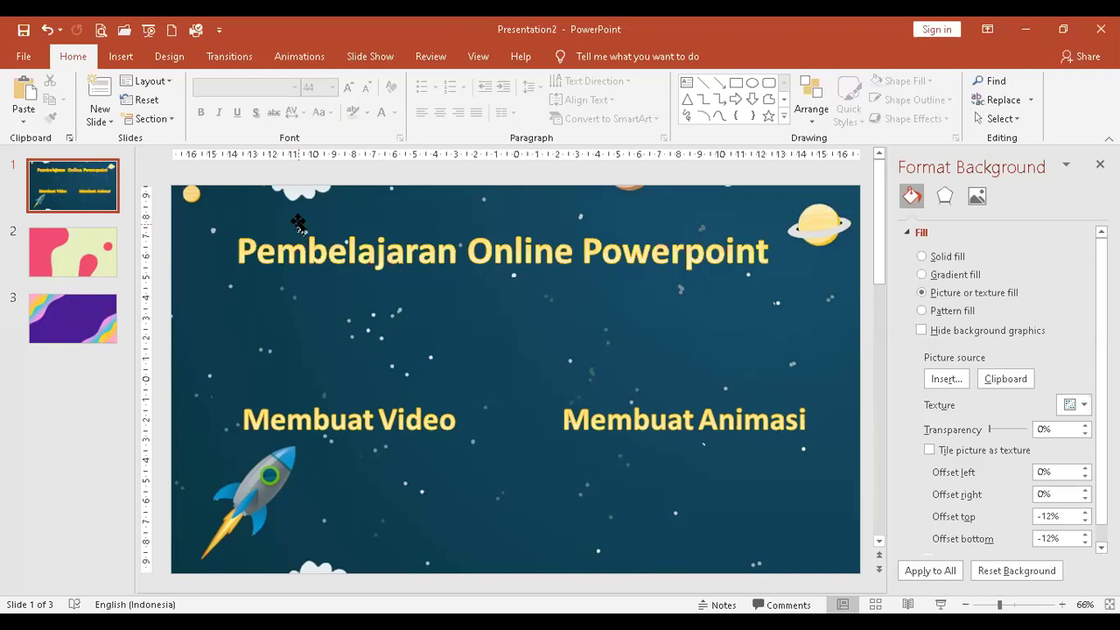
Nudge 'Membuat Animasi' slightly right and 'Membuat Video' slightly left
left_click(438, 255)
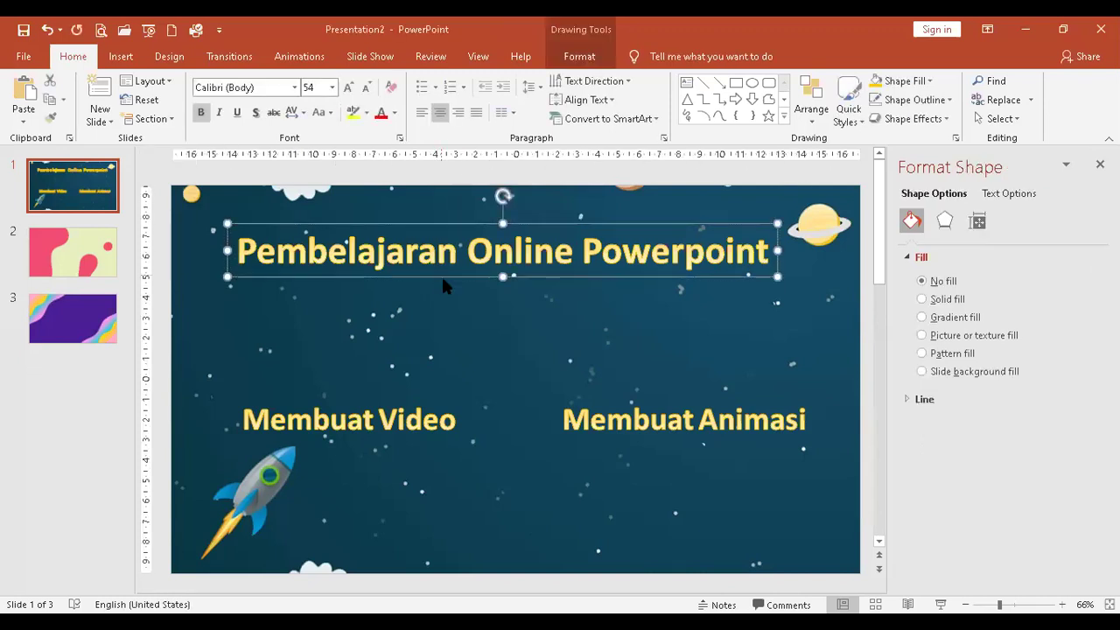
left_click(378, 412)
left_click(383, 397)
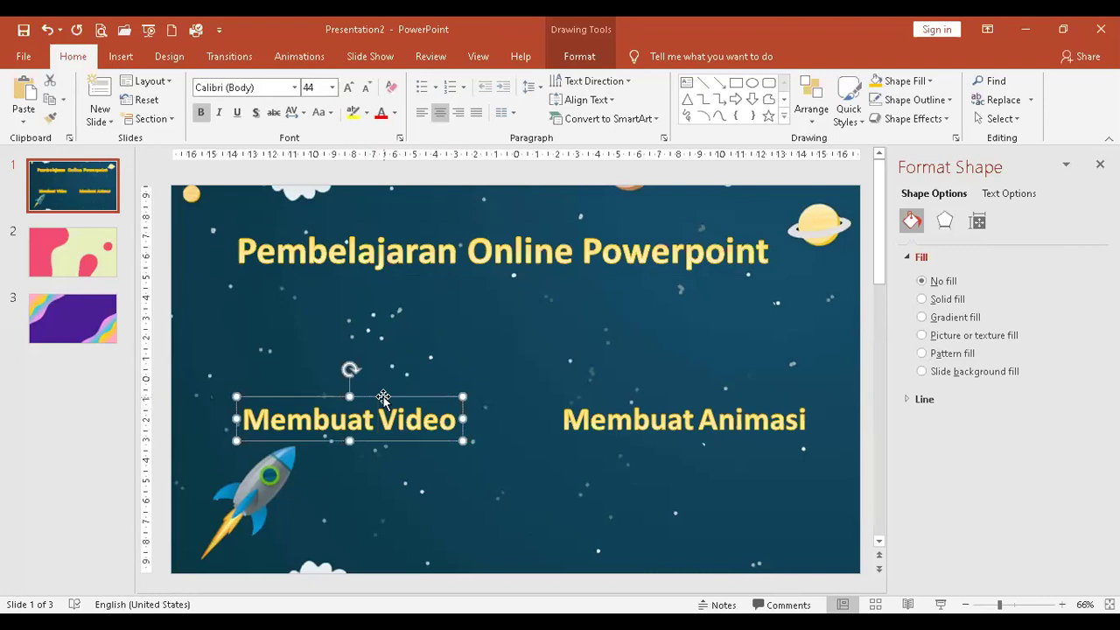
left_click(713, 421)
left_click_drag(704, 442, 737, 440)
left_click(436, 430)
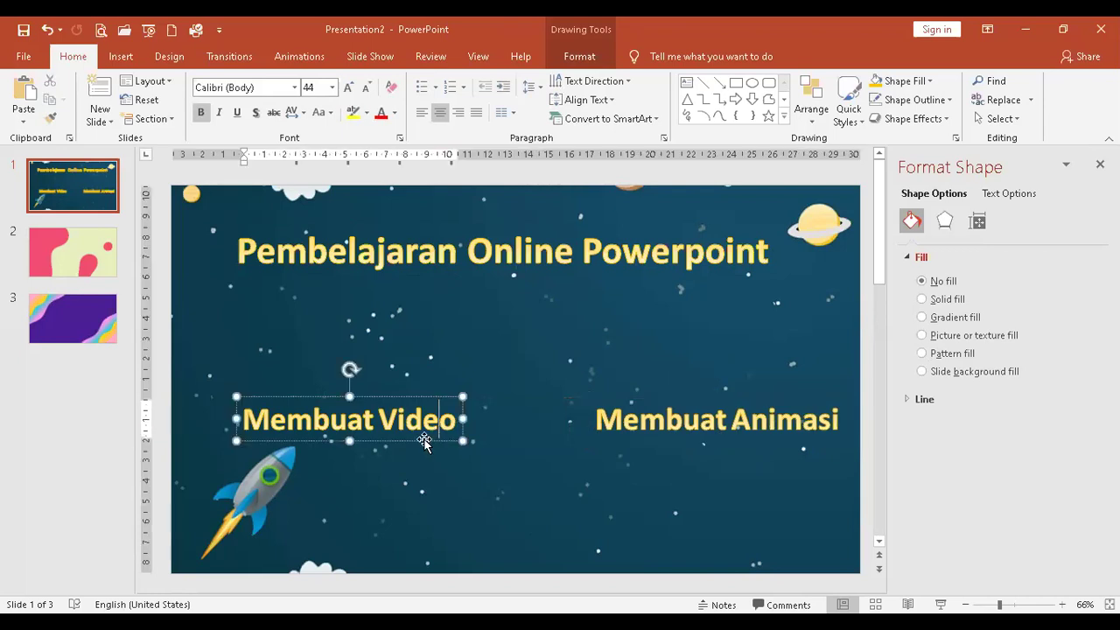
left_click_drag(423, 442, 406, 438)
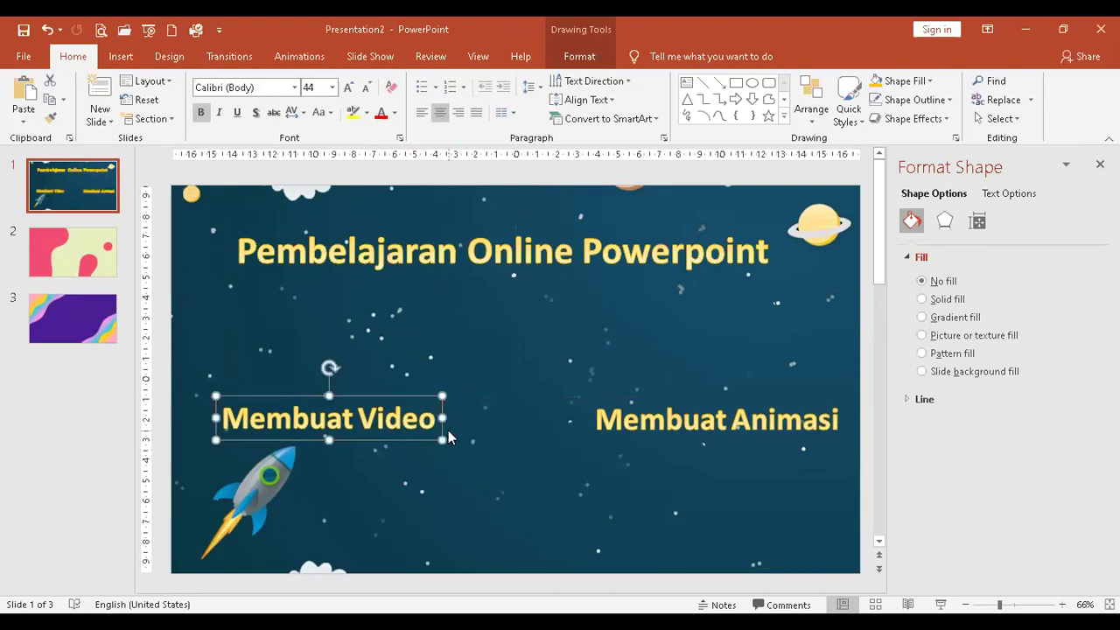
left_click(589, 420)
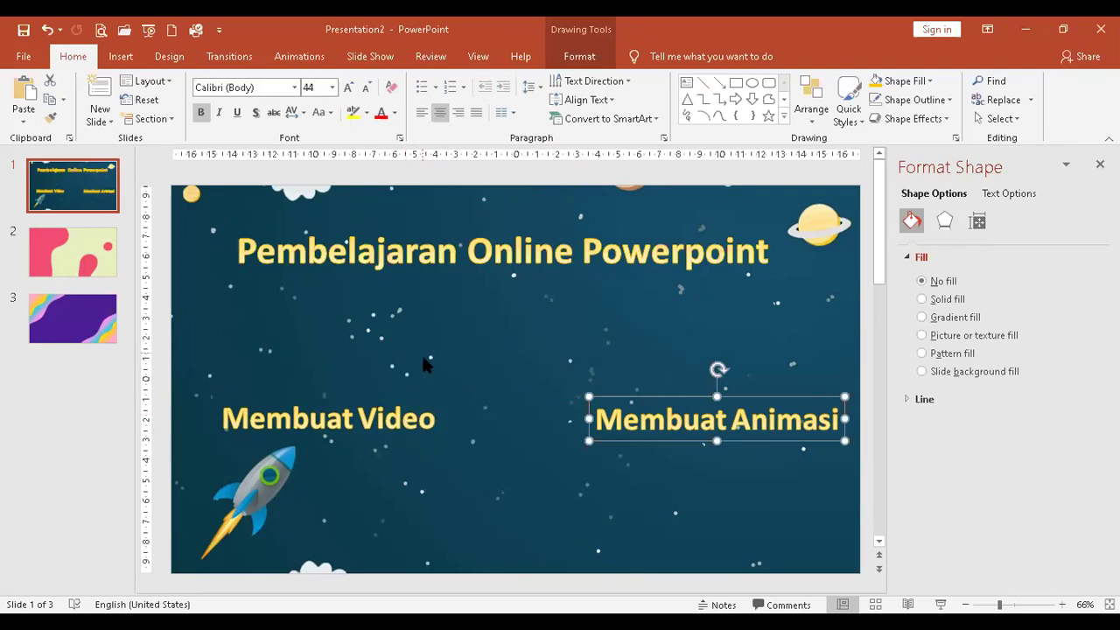
Insert the clapperboard picture from the 'icon dan simbol' folder in WALPAPER 2017
left_click(124, 57)
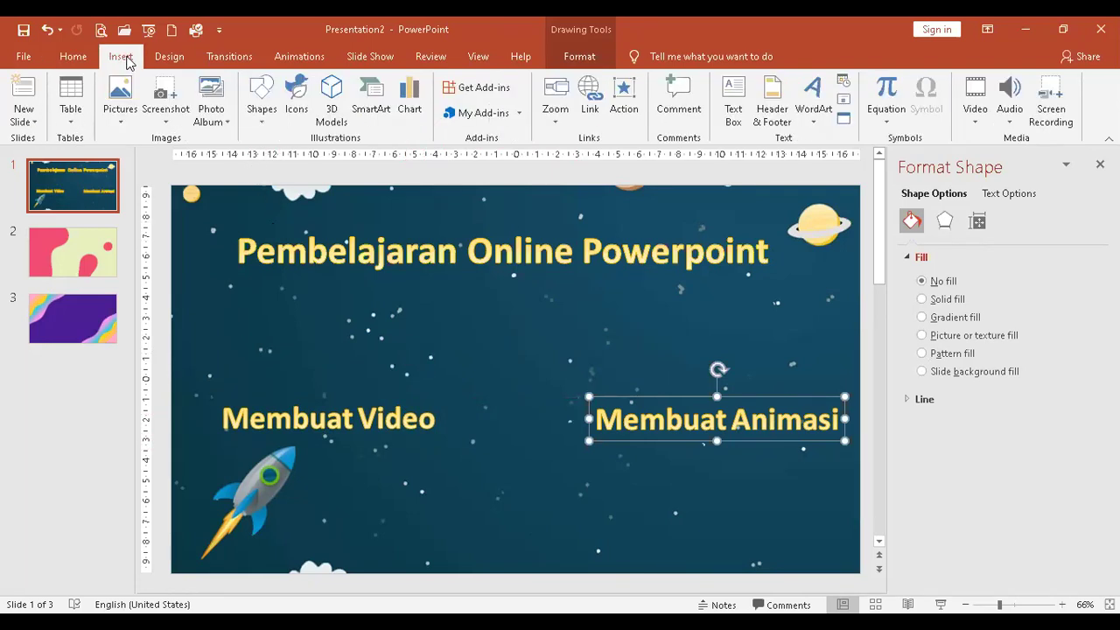
left_click(121, 104)
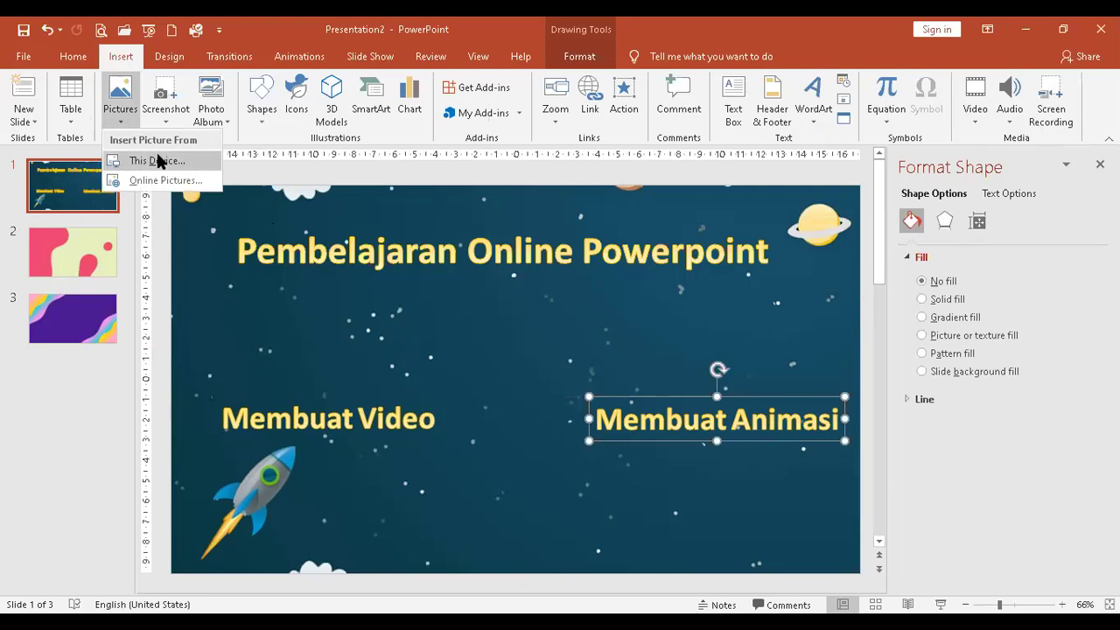
left_click(159, 161)
left_click(89, 444)
scroll(161, 393, "down", 15)
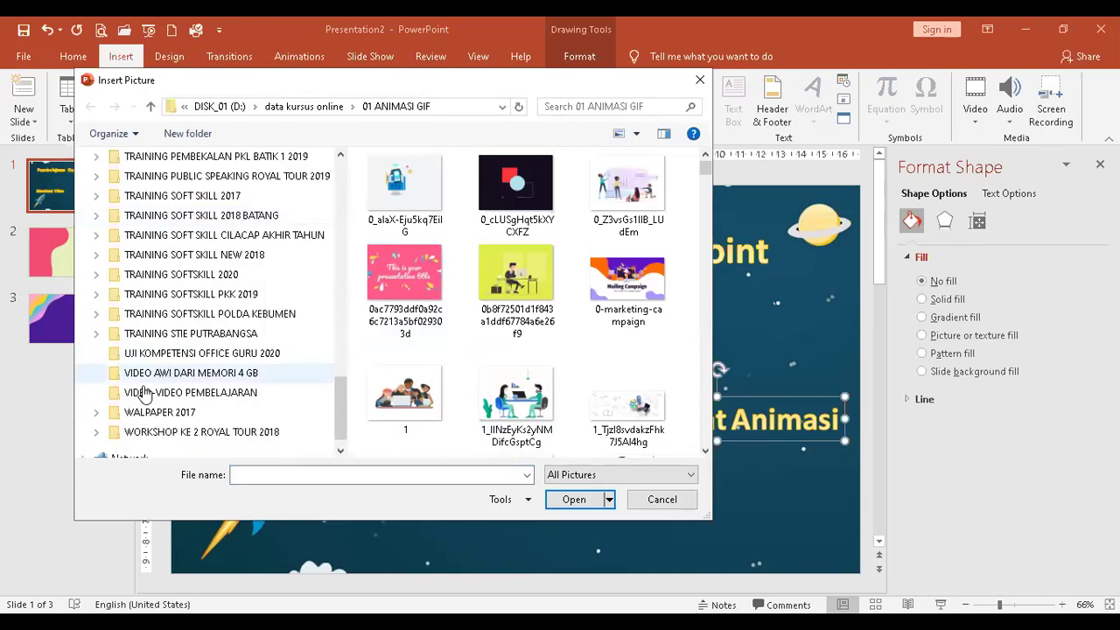
left_click(98, 412)
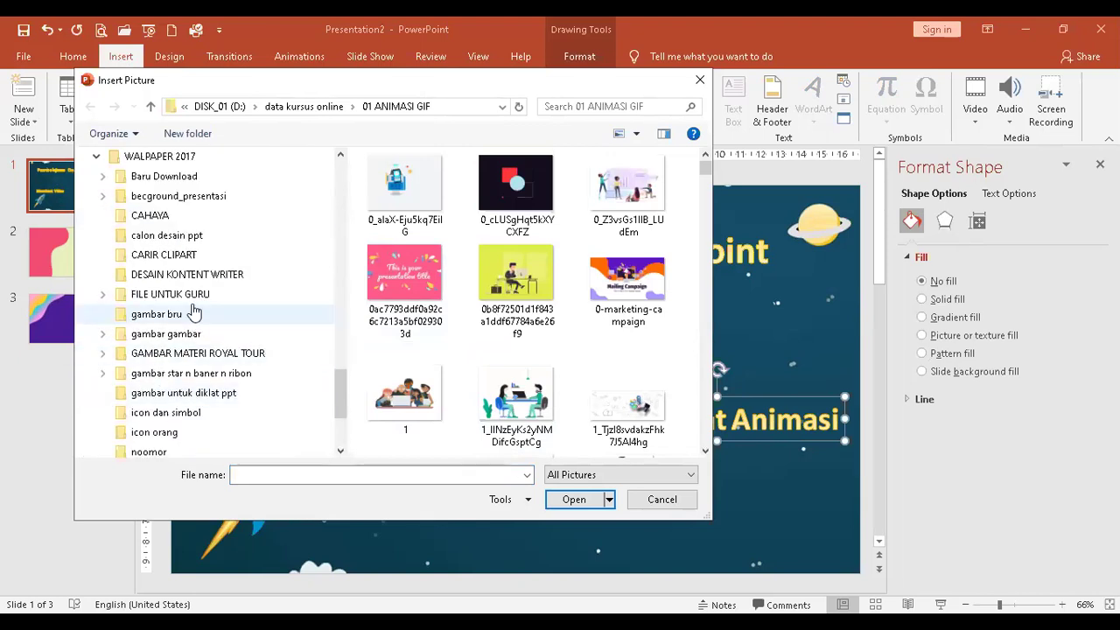
left_click(234, 416)
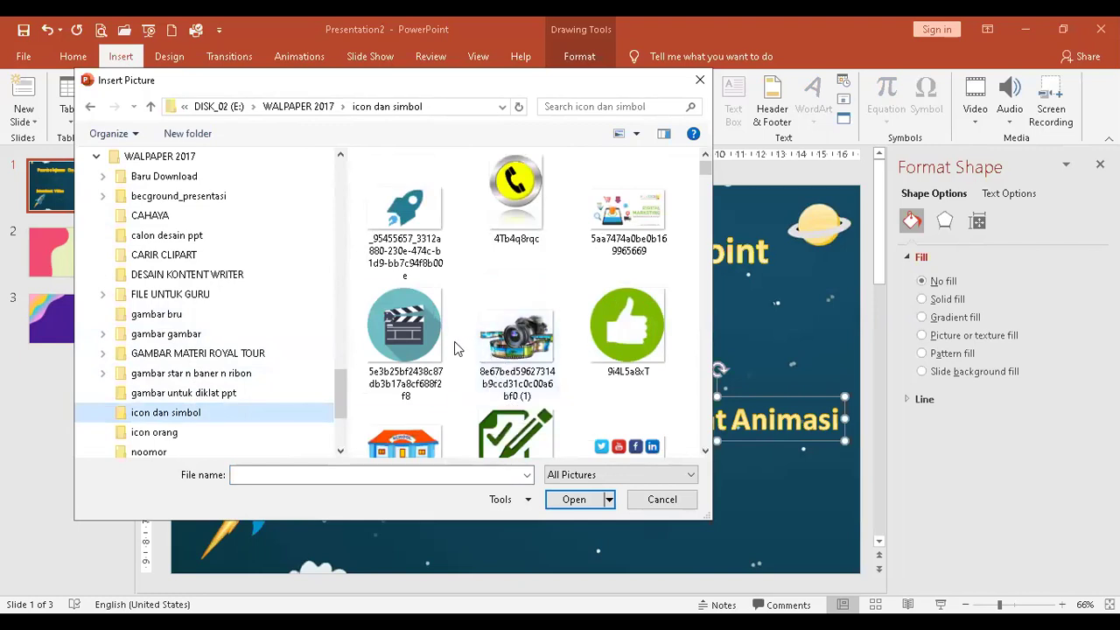
left_click(408, 344)
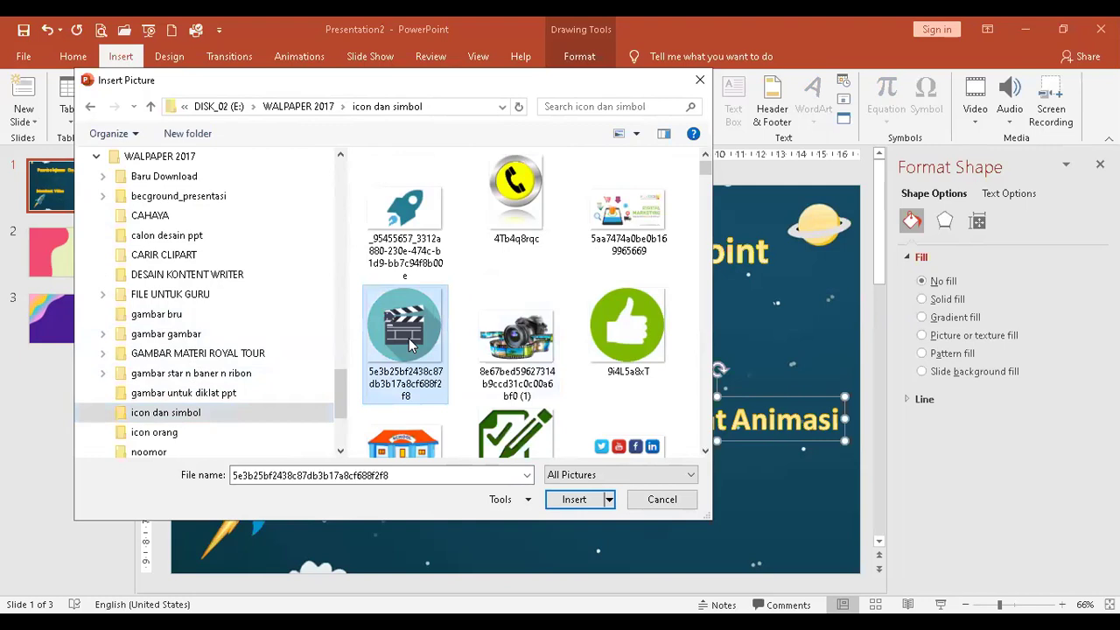
double_click(409, 344)
Shrink the clapperboard to about 4.7 cm and set it above 'Membuat Video'
left_click_drag(627, 268, 500, 401)
left_click_drag(440, 440, 334, 350)
left_click(498, 389)
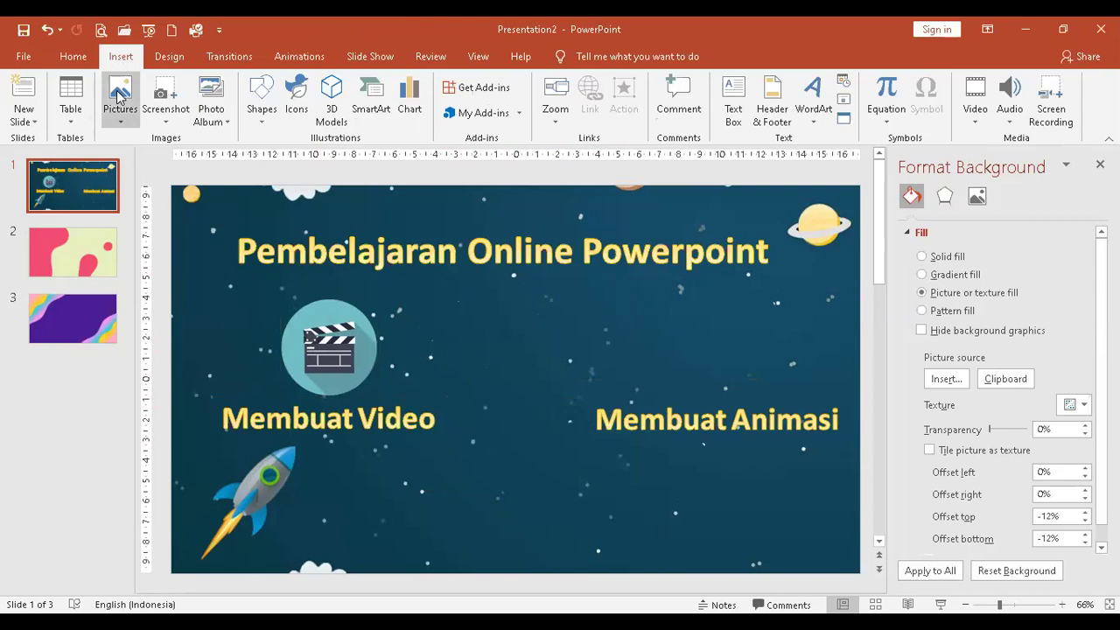
Insert a school picture by mistake and delete it again
left_click(119, 98)
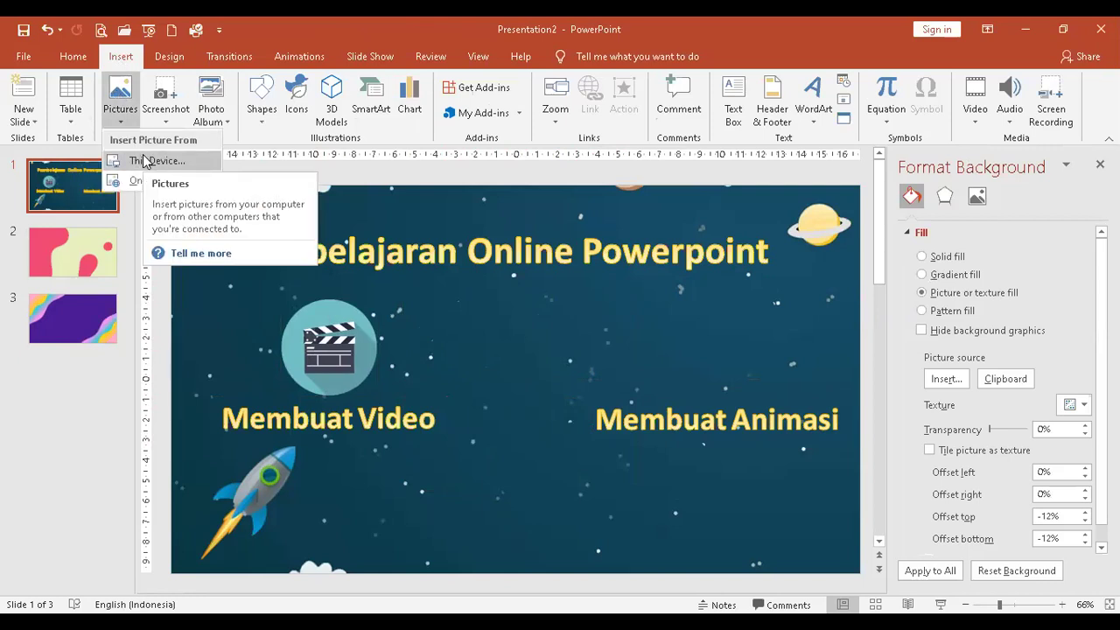
left_click(151, 162)
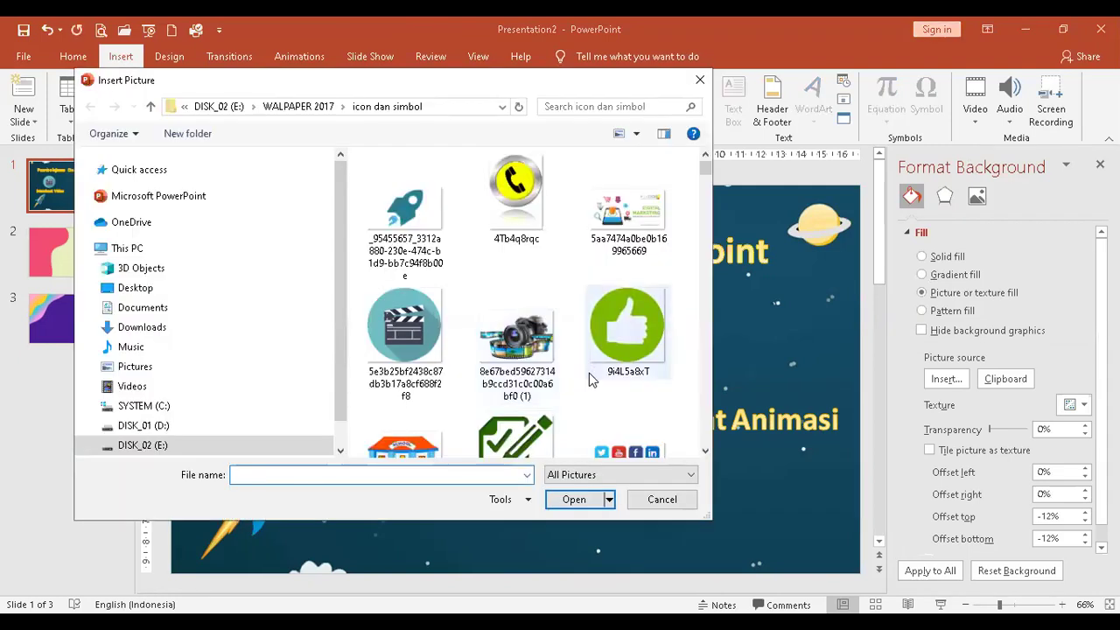
left_click(705, 456)
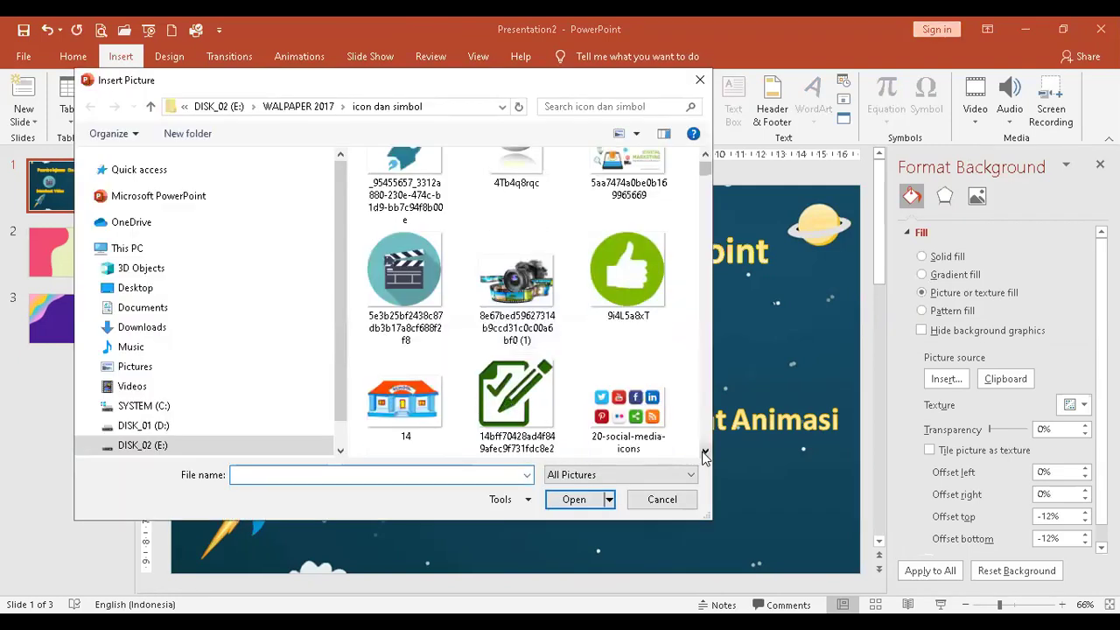
left_click(705, 456)
left_click(705, 455)
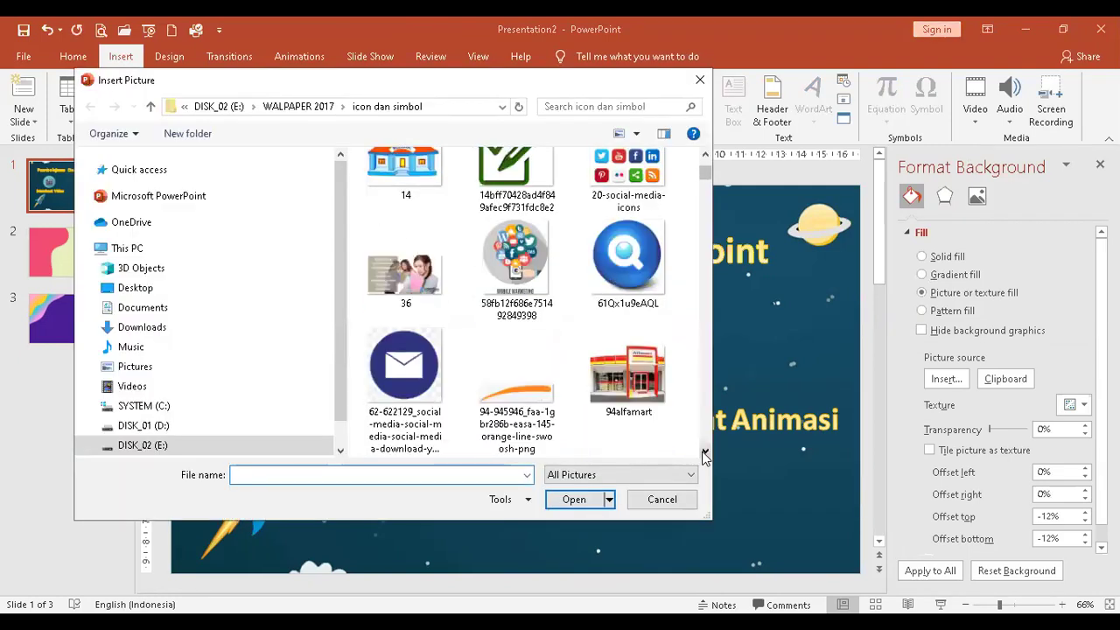
double_click(411, 175)
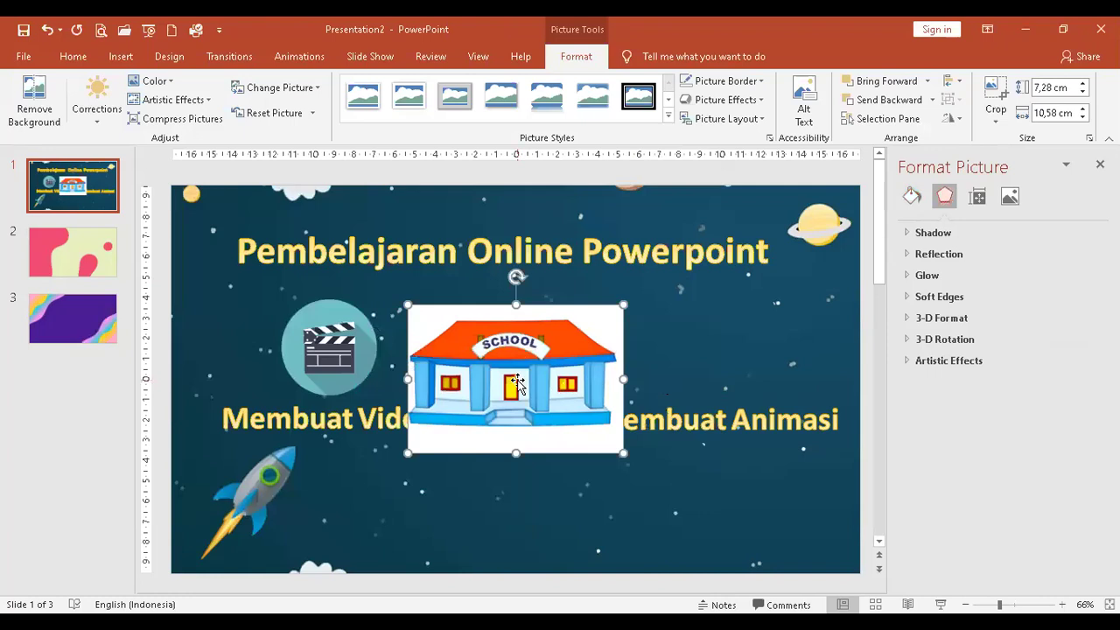
key("Delete")
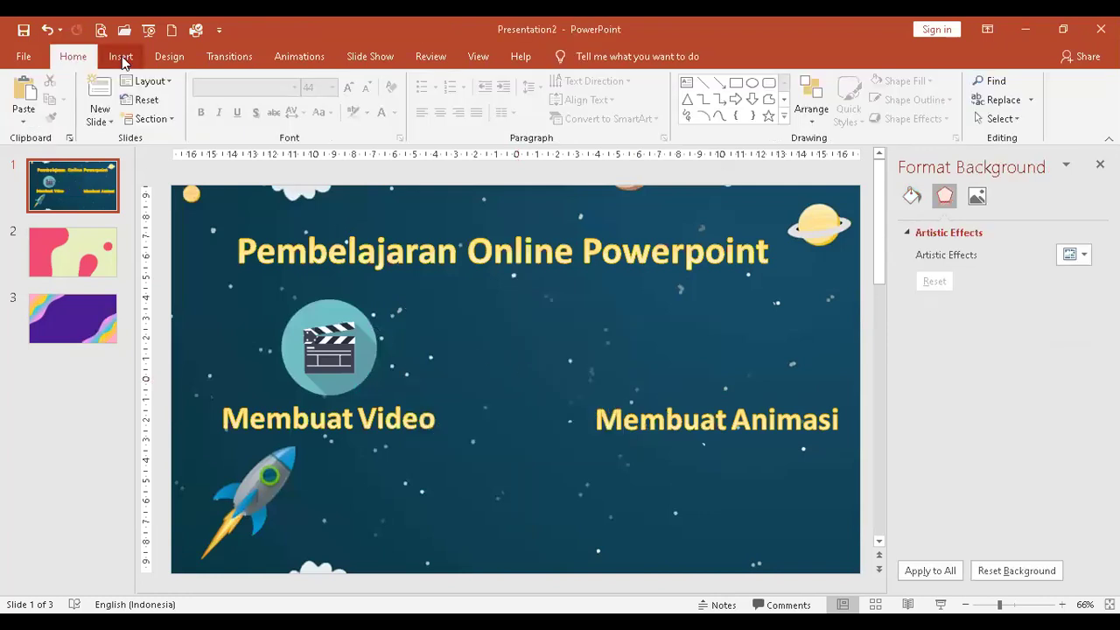
Insert the 224597 computer icon picture from this computer
left_click(121, 56)
left_click(125, 98)
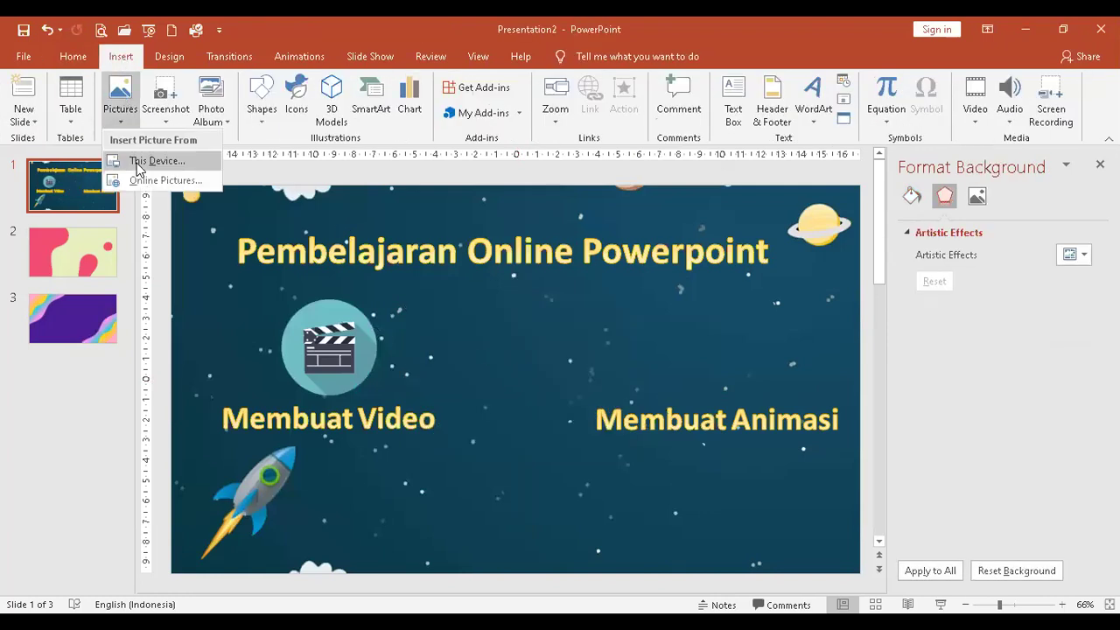
left_click(137, 168)
left_click(705, 451)
left_click(705, 451)
left_click(705, 451)
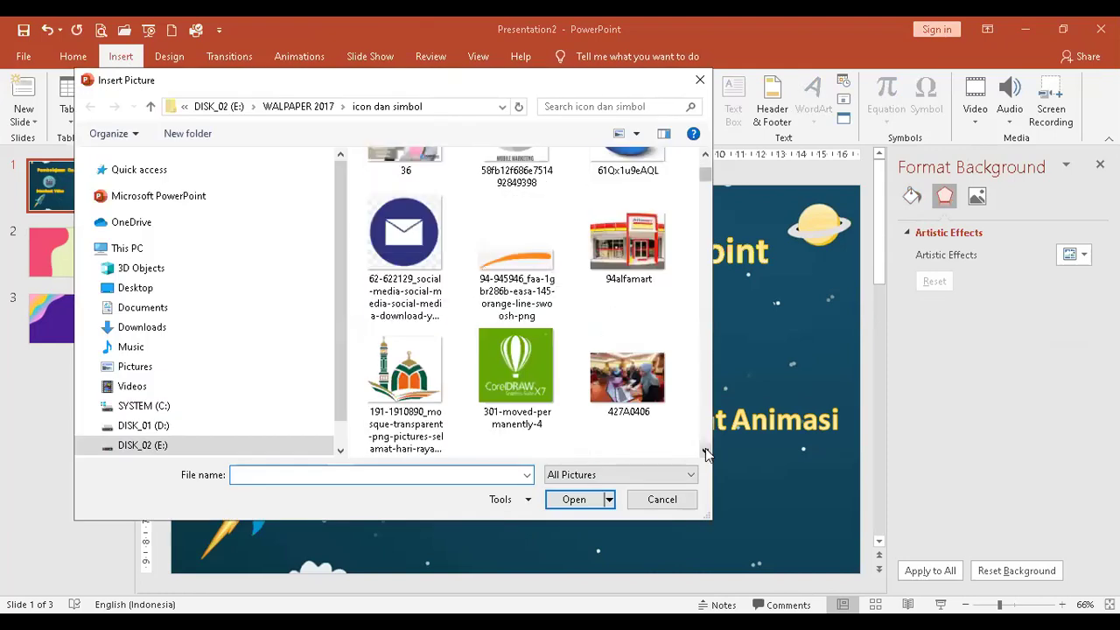
left_click(705, 451)
left_click(705, 452)
left_click(705, 452)
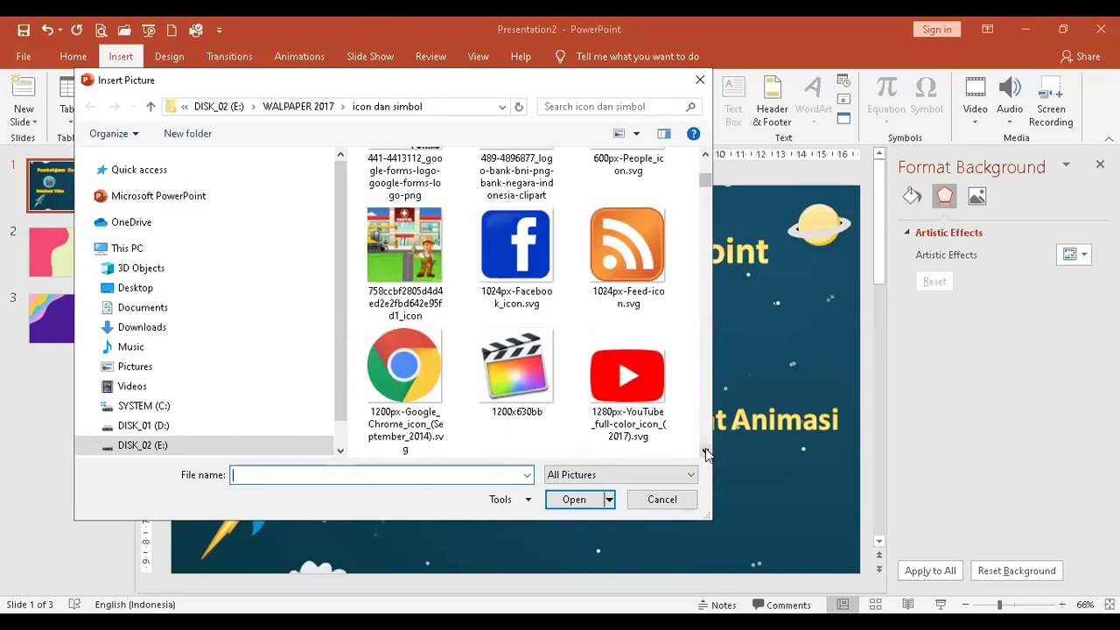
left_click(706, 452)
left_click(705, 452)
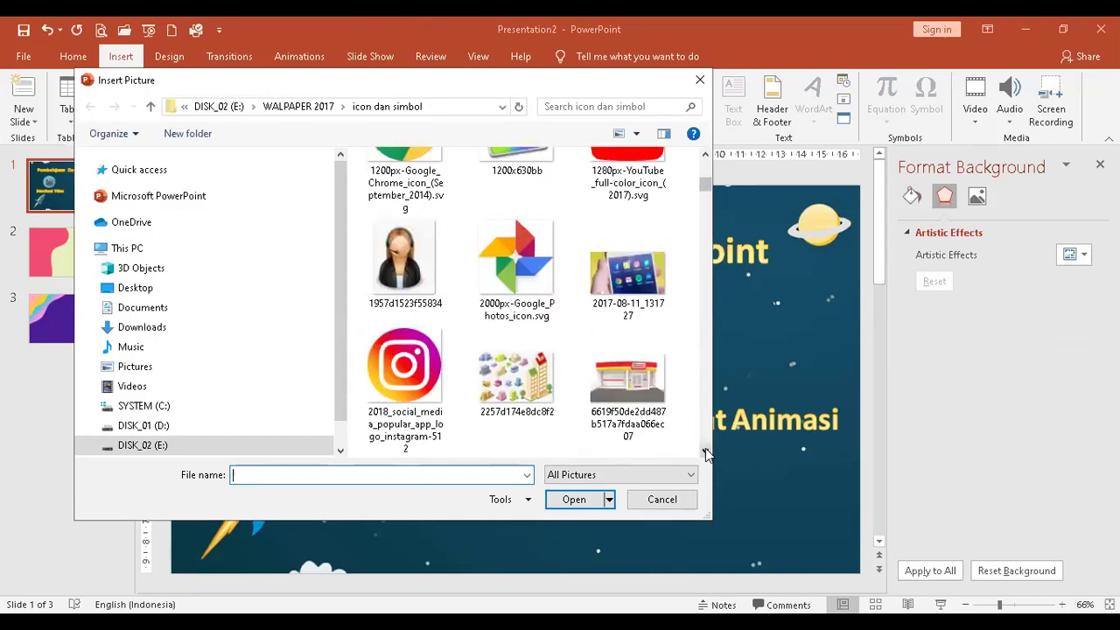
left_click(705, 452)
left_click(705, 452)
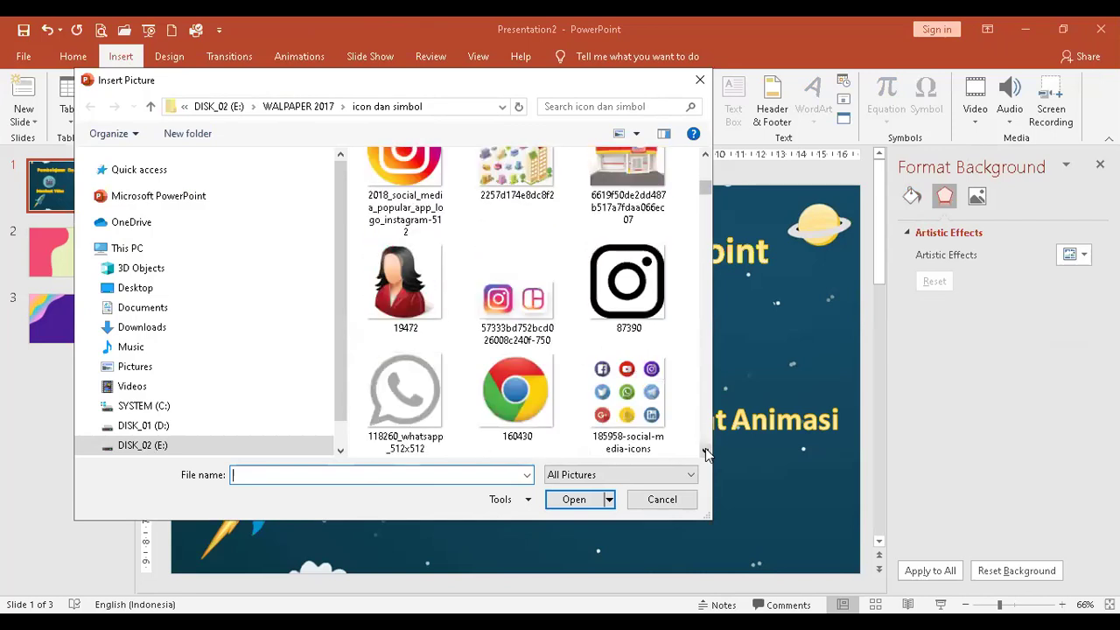
left_click(705, 452)
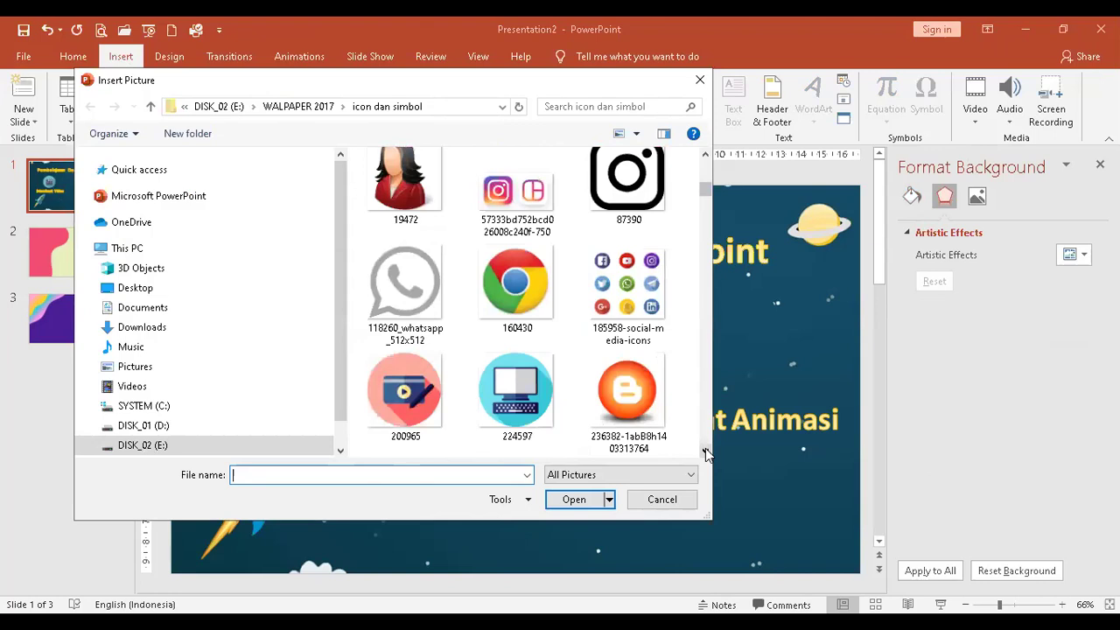
left_click(705, 451)
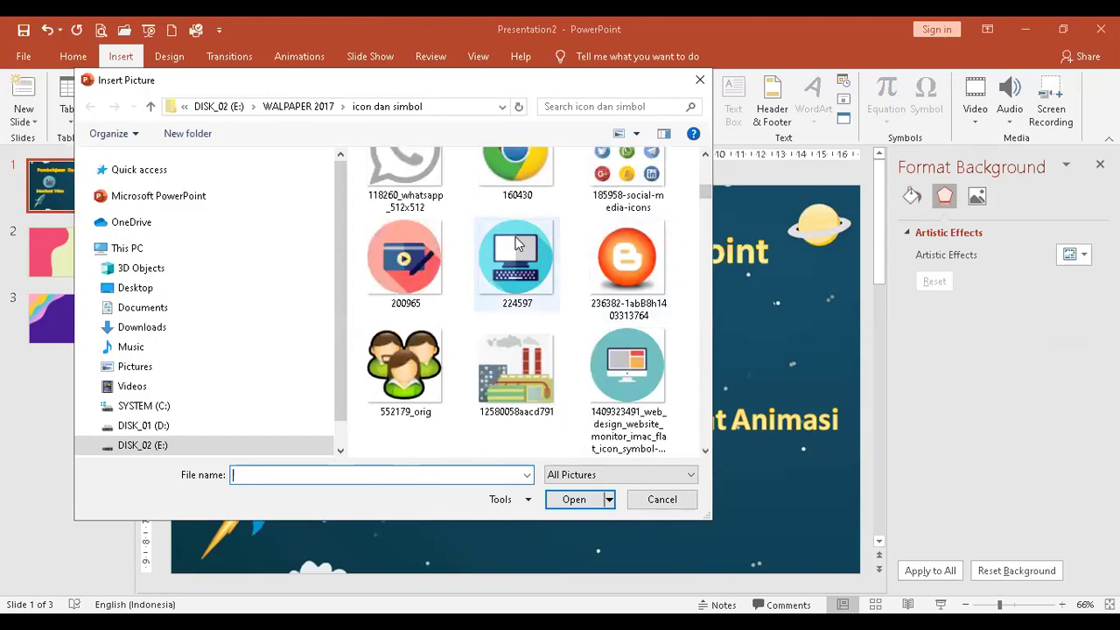
left_click(515, 258)
key("Return")
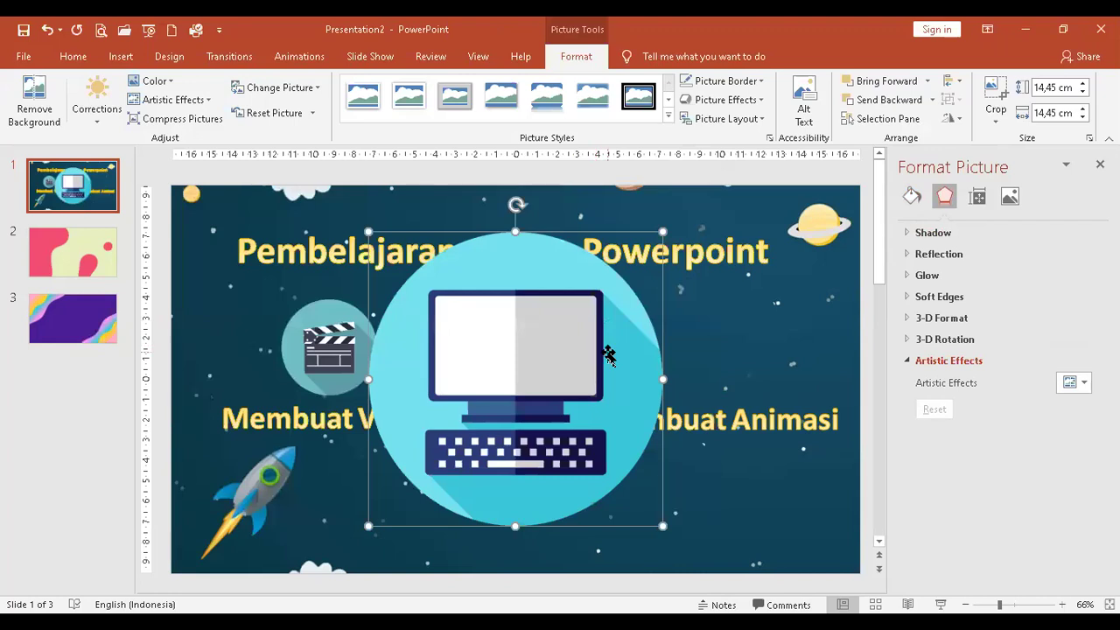
Shrink the computer icon above 'Membuat Animasi' and check it against the clapperboard
left_click_drag(668, 232, 722, 353)
left_click(718, 474)
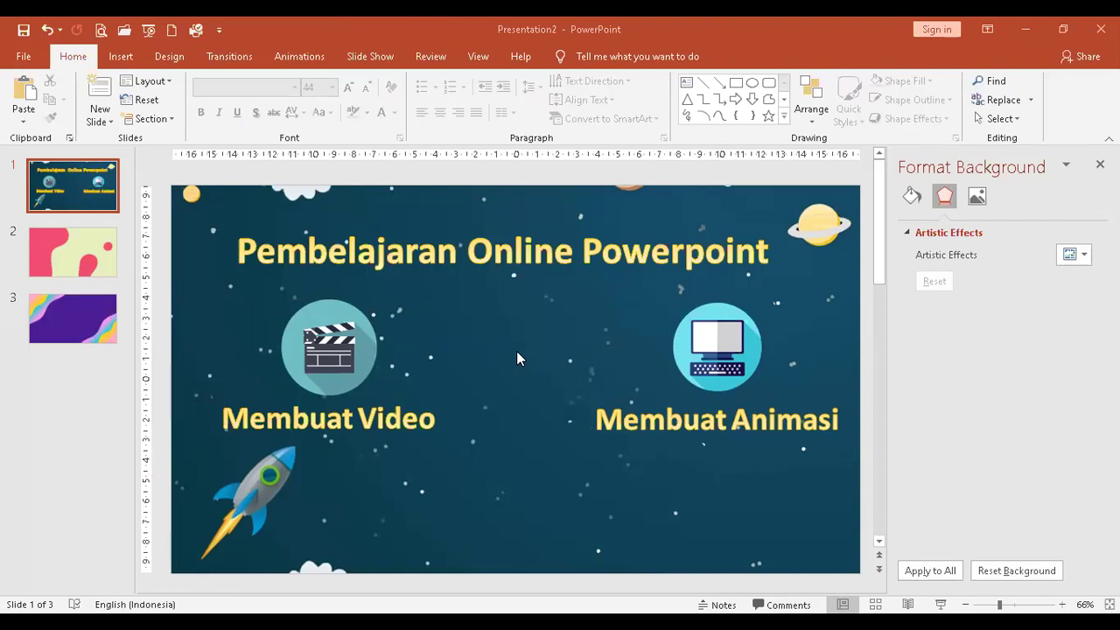
left_click(367, 342)
left_click(710, 369)
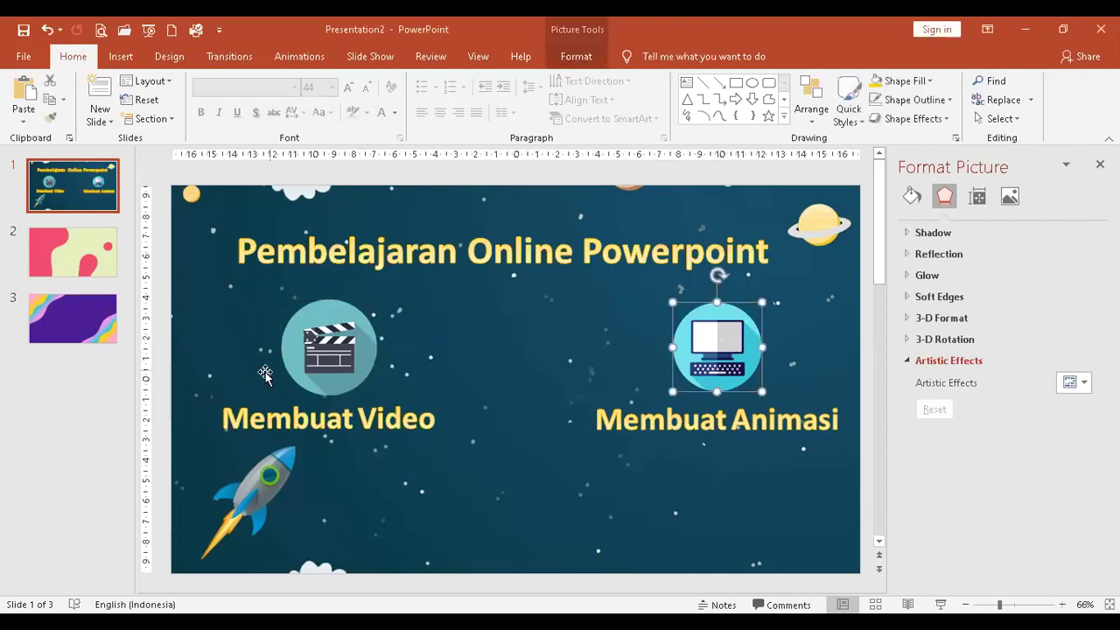
left_click(316, 362)
Paste the cartoon businessman, enlarge it to about 13.43 × 7.3 cm and centre it between the labels
left_click(435, 471)
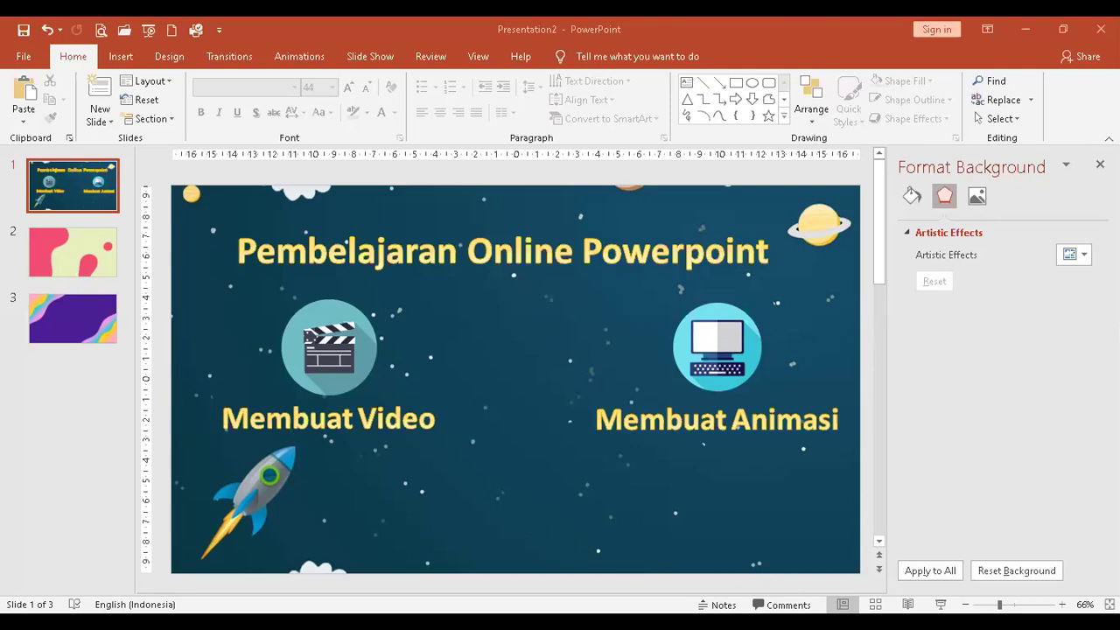
left_click(24, 88)
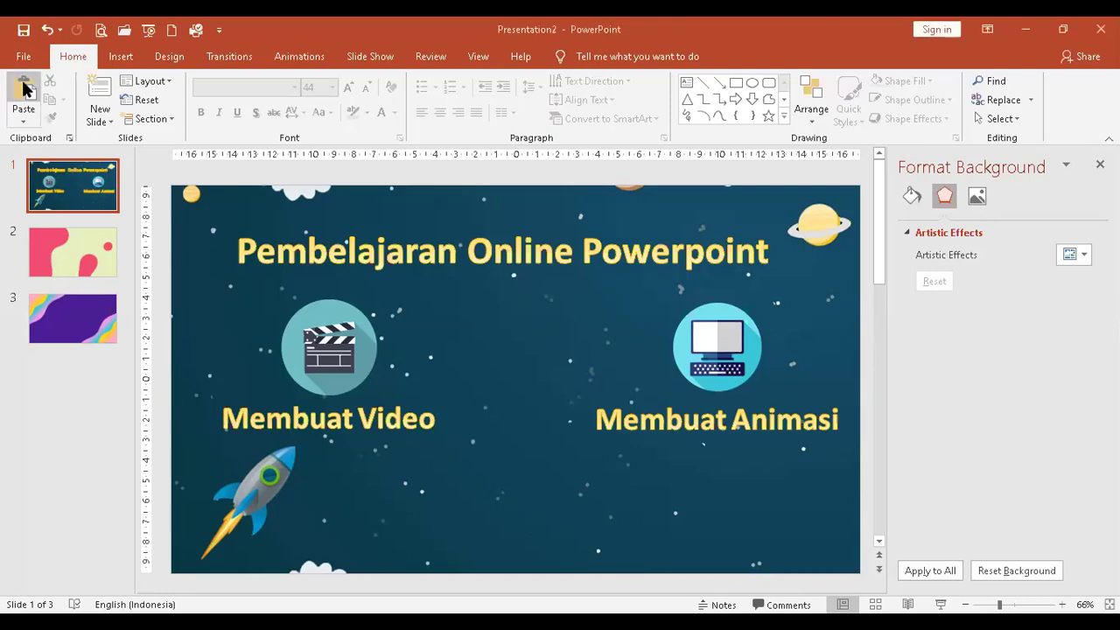
left_click_drag(553, 327, 516, 480)
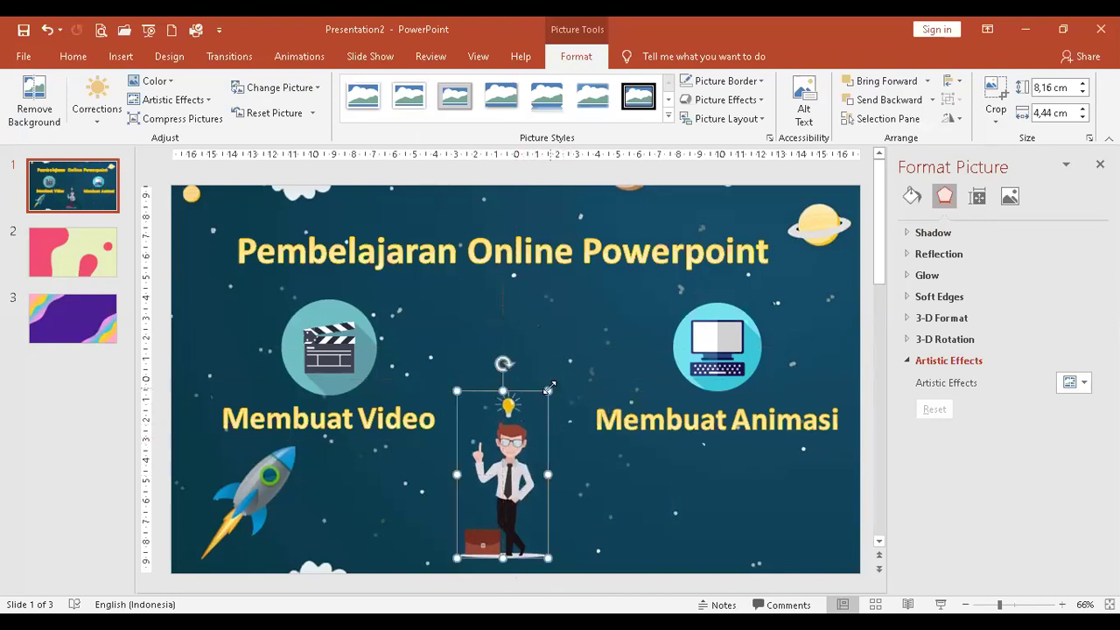
left_click(549, 387)
left_click_drag(548, 387, 606, 285)
left_click_drag(531, 401, 526, 402)
left_click(658, 494)
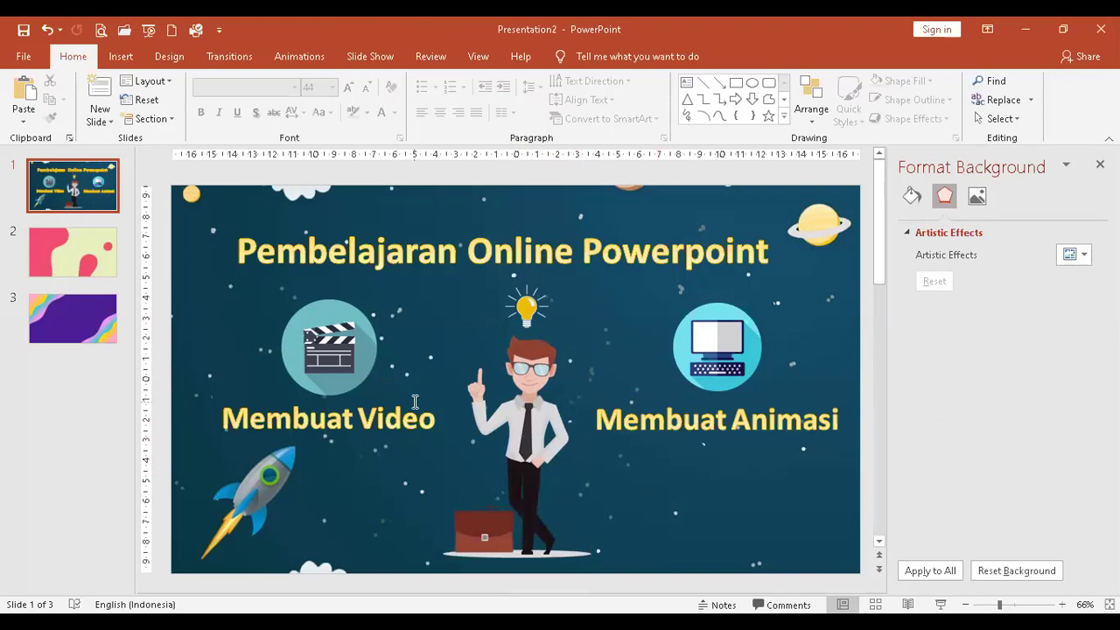
left_click(538, 409)
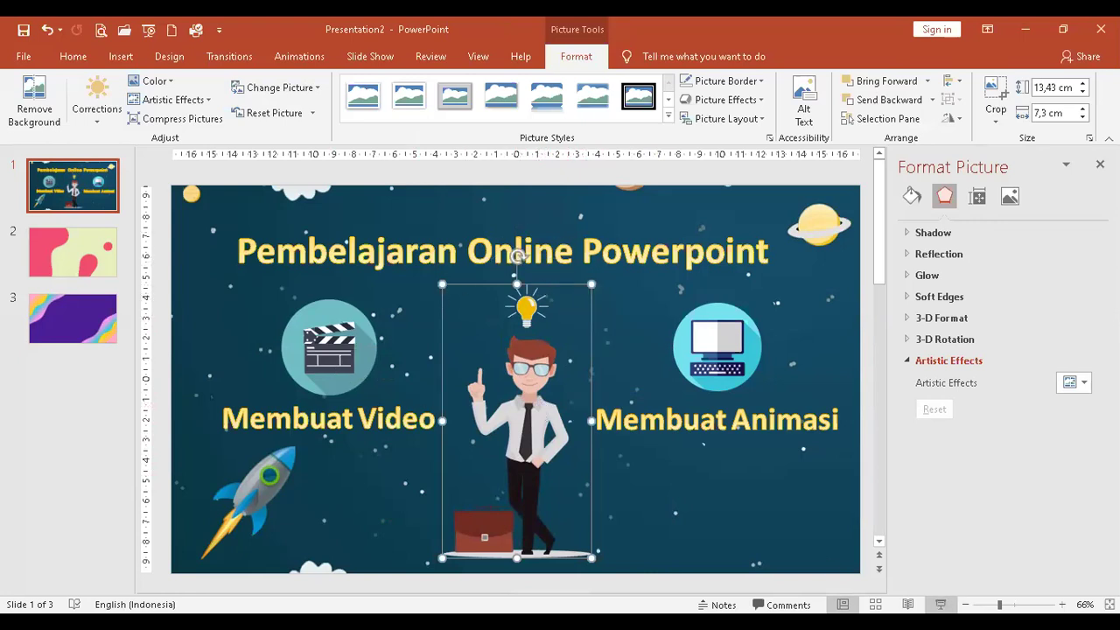
key("F5")
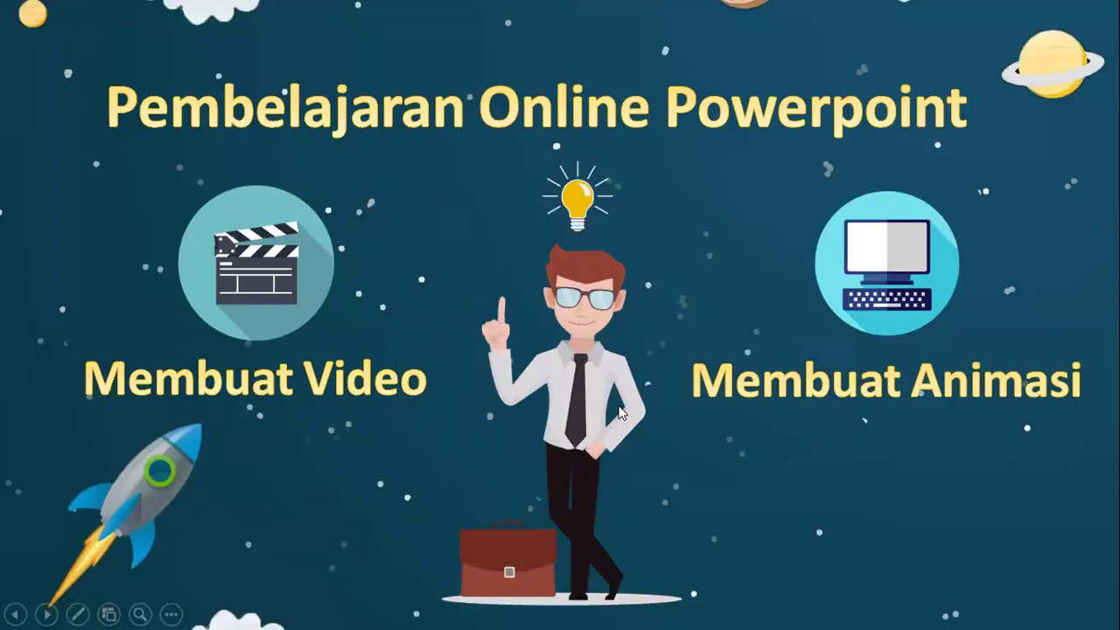
right_click(610, 350)
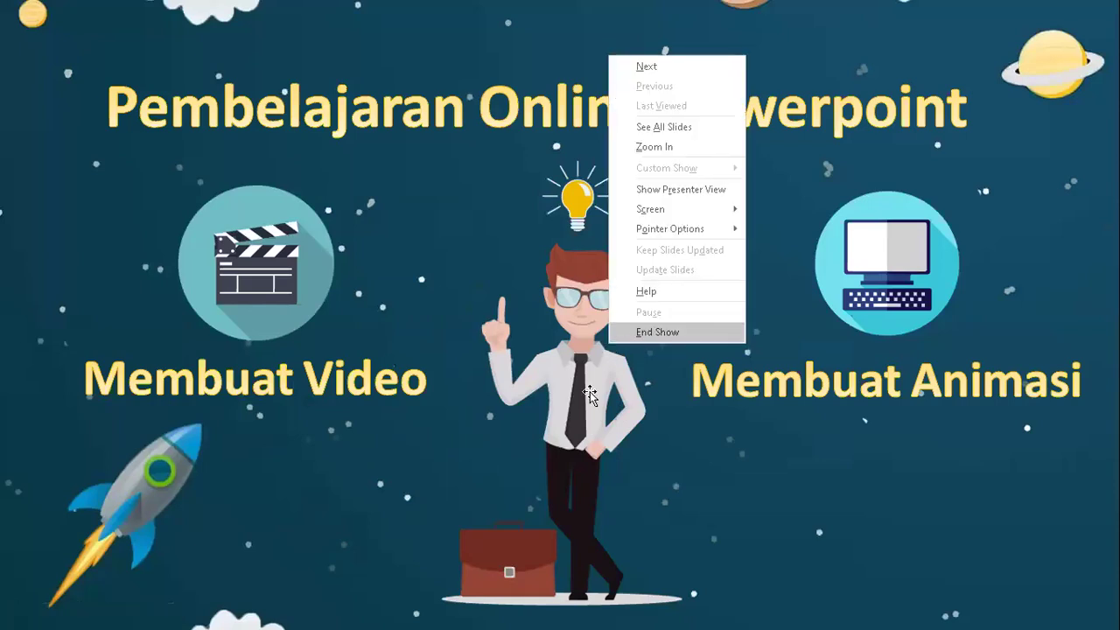
left_click(631, 329)
left_click(361, 277)
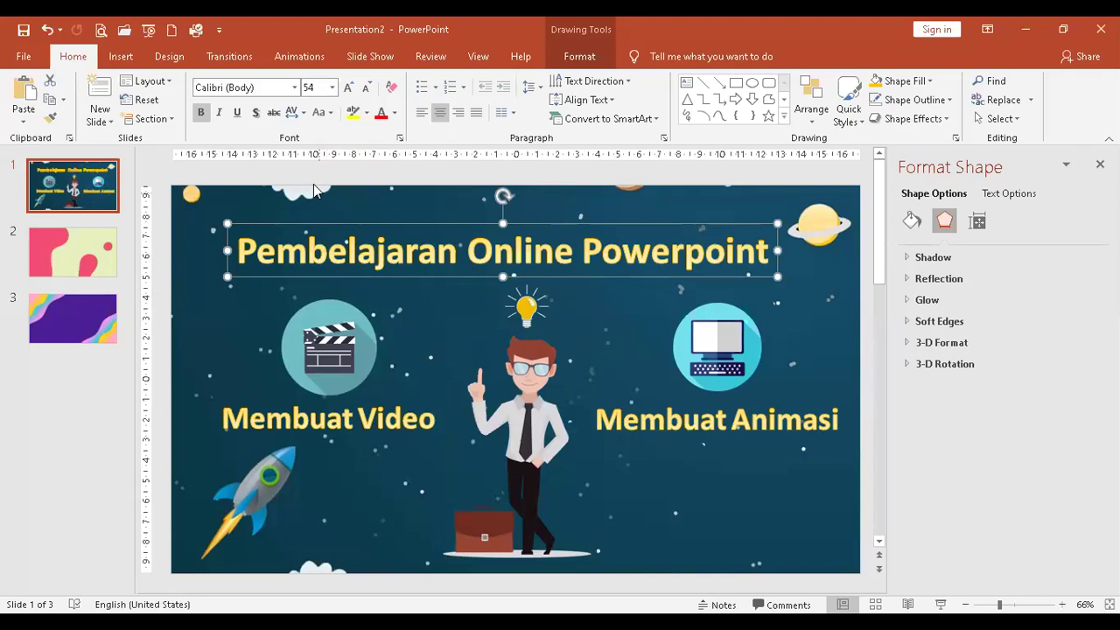
Open More Entrance Effects from the Animations gallery for the gold title
left_click(298, 57)
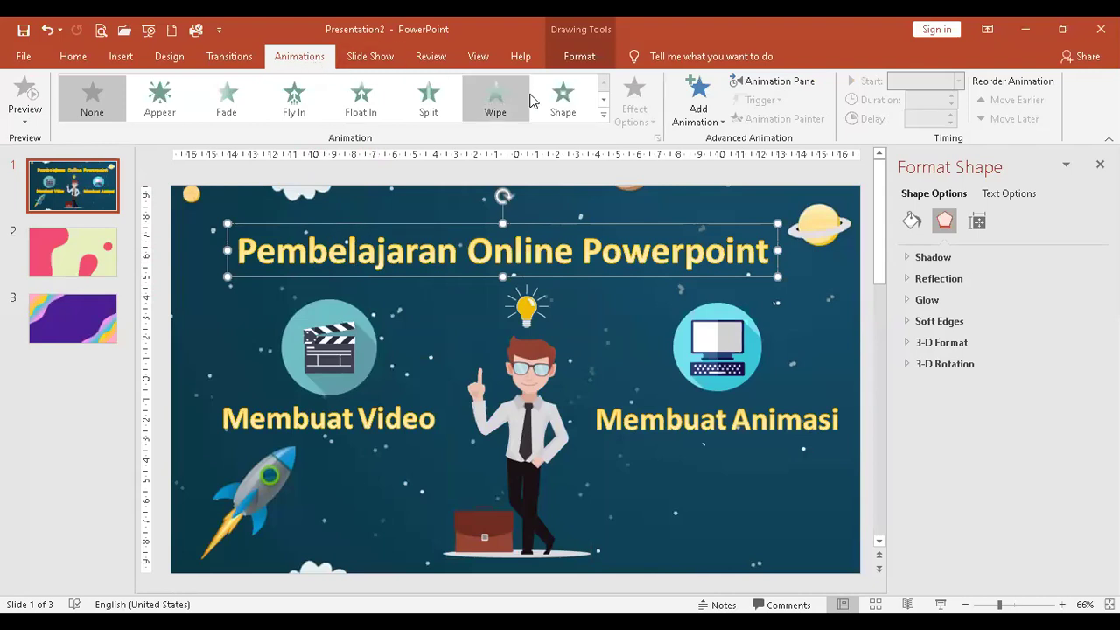
left_click(602, 119)
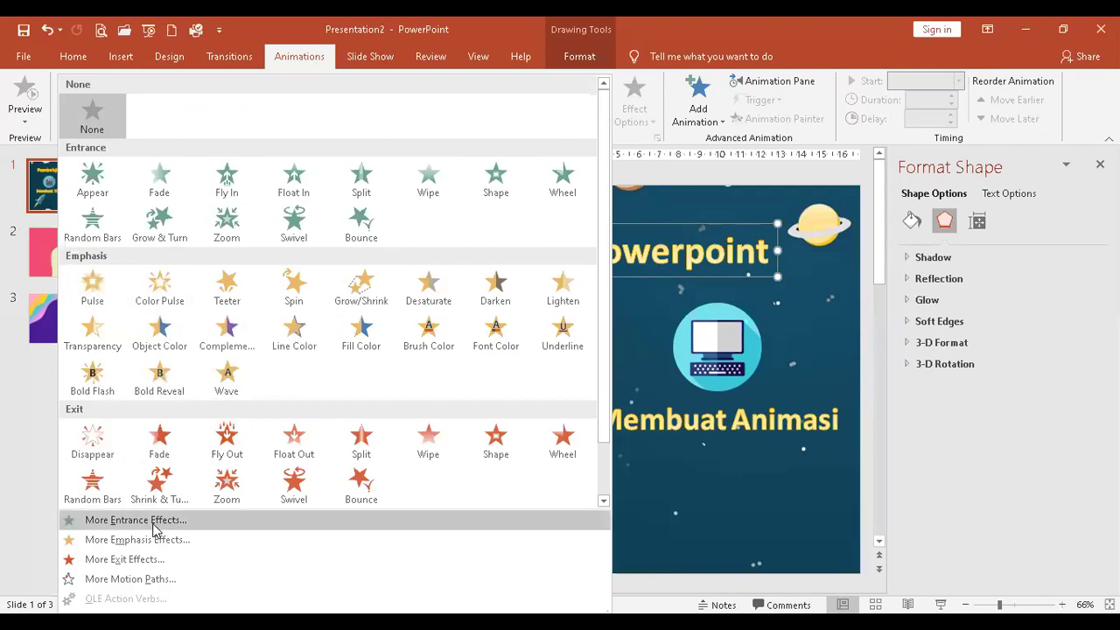
left_click(603, 500)
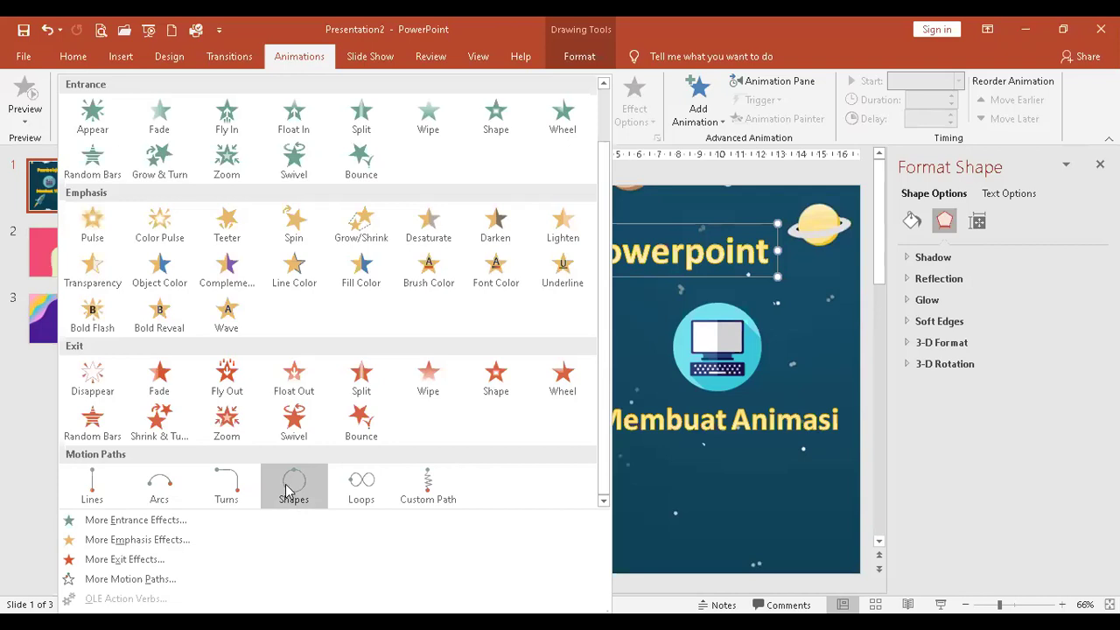
left_click(158, 520)
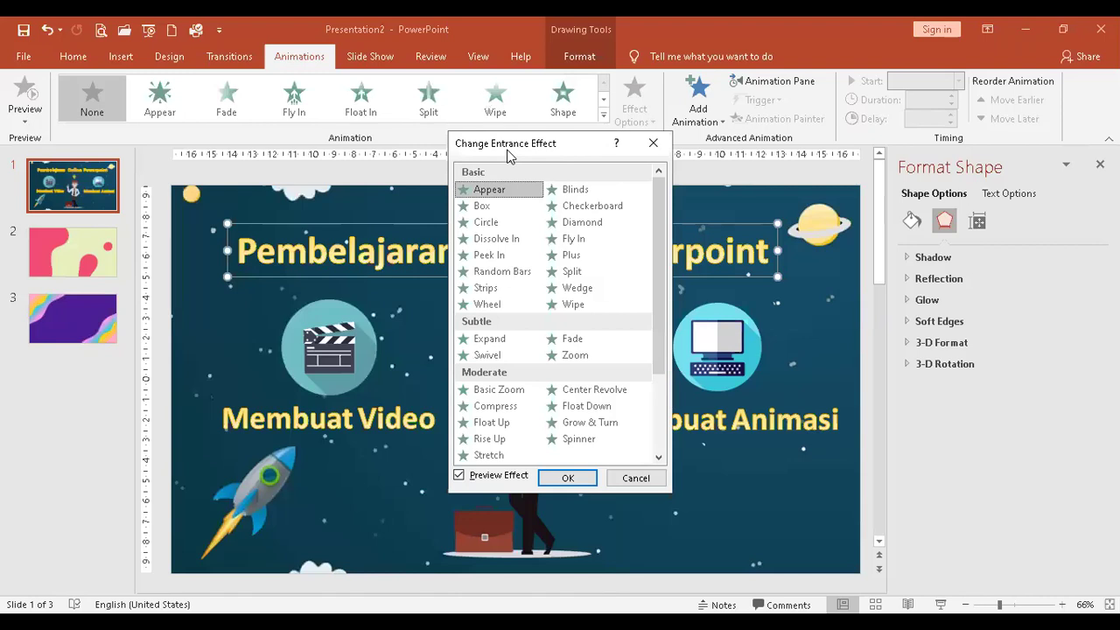
Preview the Random Bars, Strips, Wheel, Expand, Basic Zoom and Compress entrances on the gold title
left_click_drag(513, 151, 667, 135)
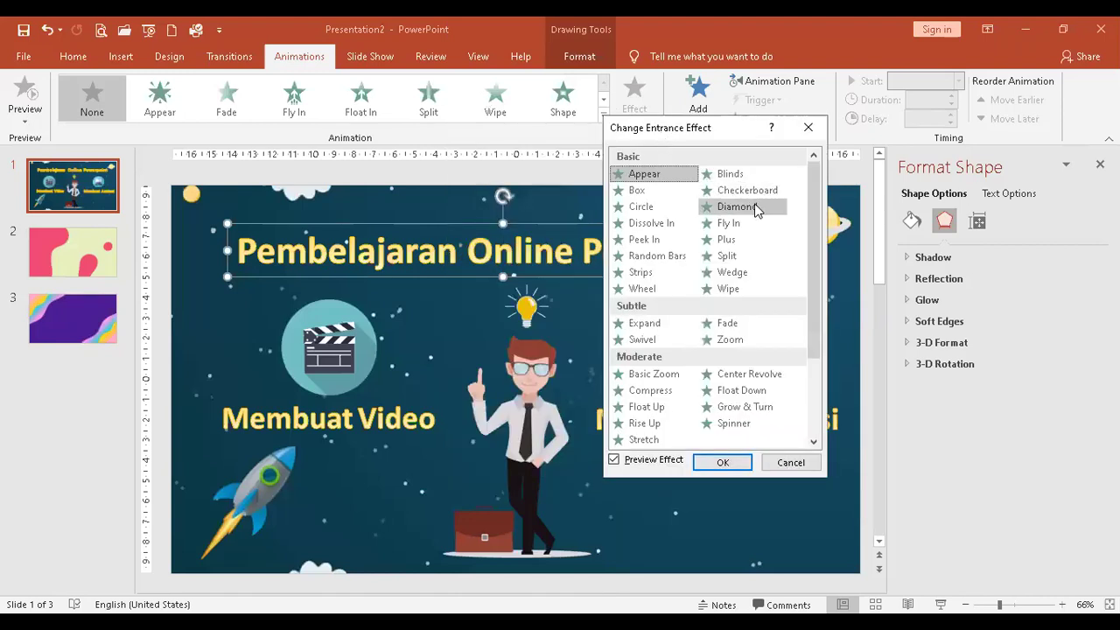
left_click(647, 260)
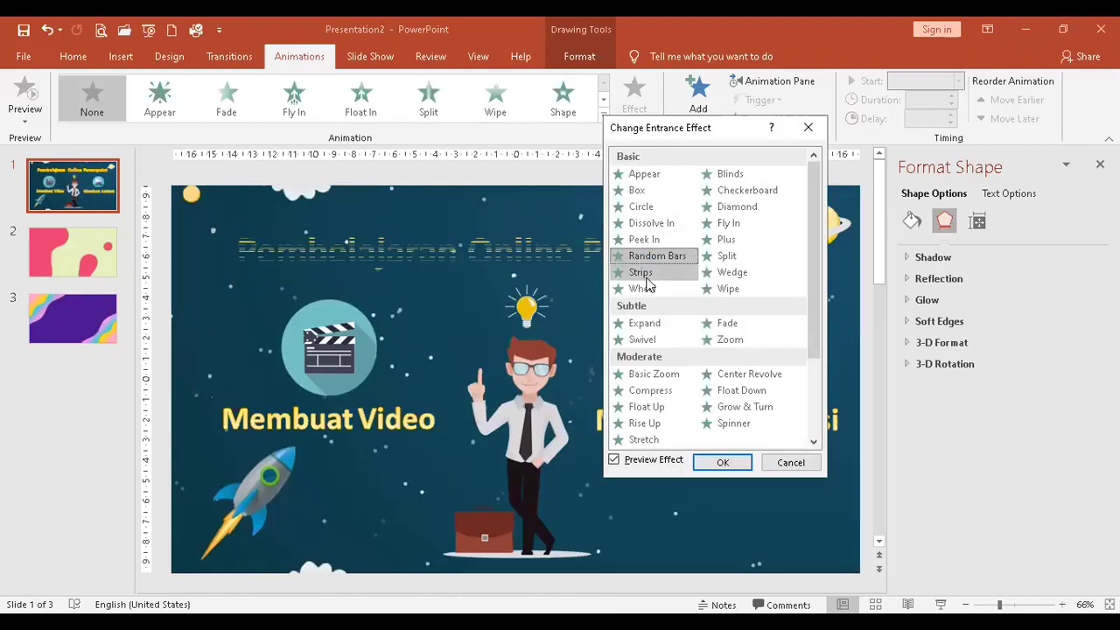
left_click(649, 275)
left_click(649, 290)
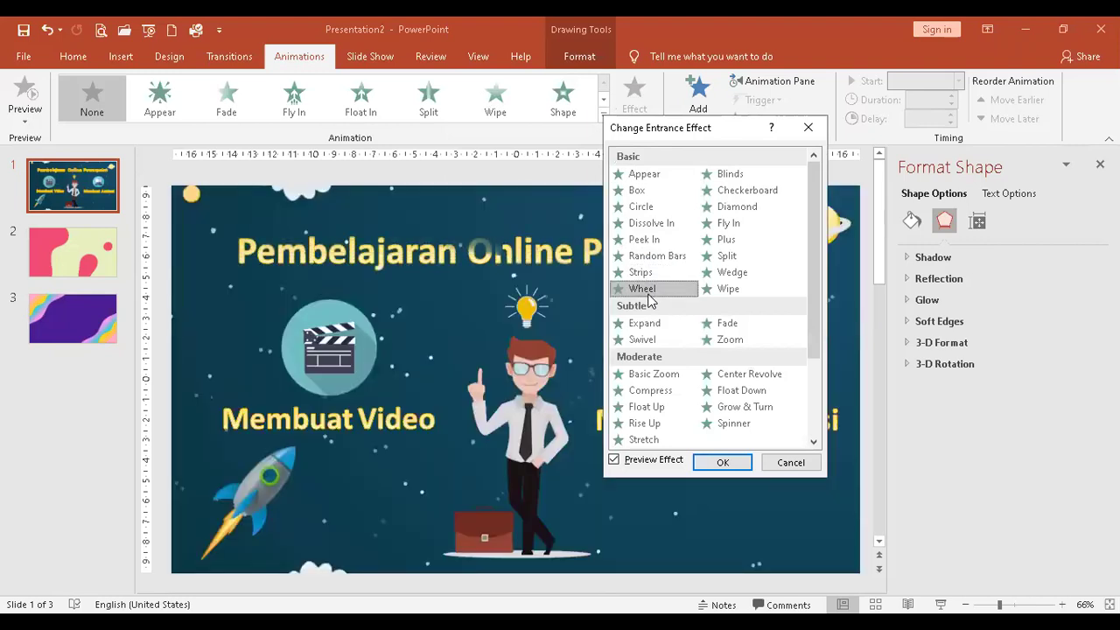
left_click(650, 322)
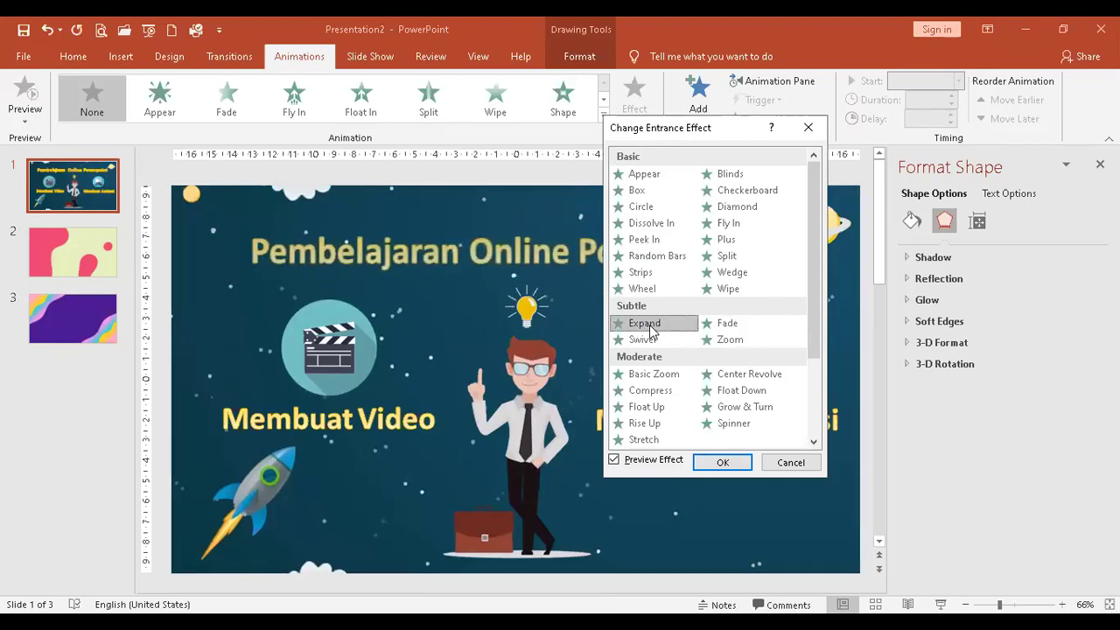
scroll(650, 329, "down", 1)
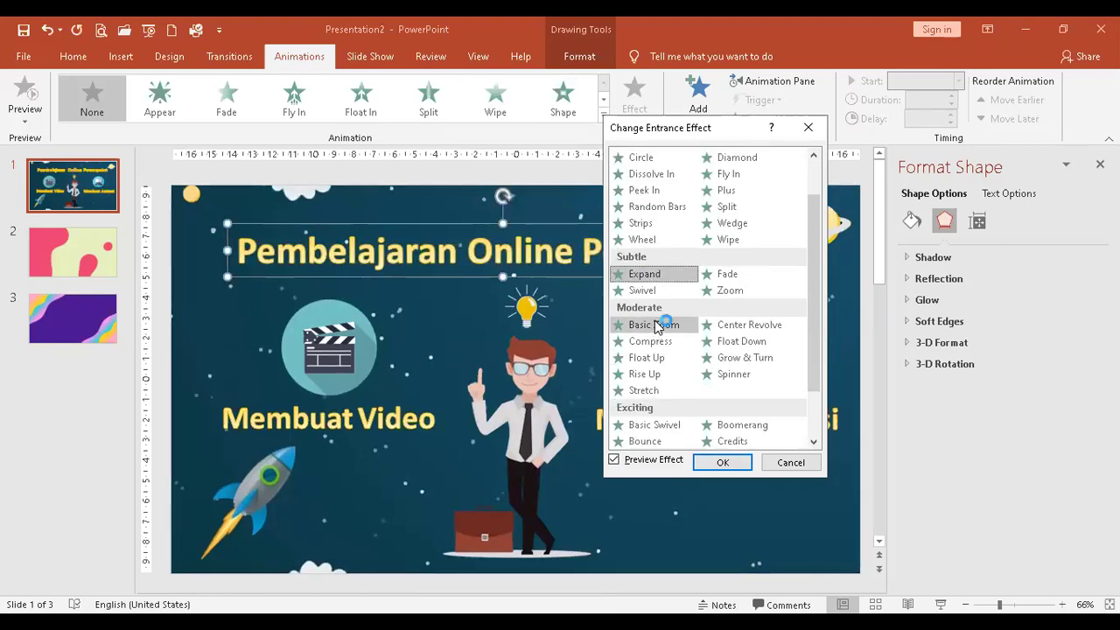
left_click(654, 326)
left_click(663, 340)
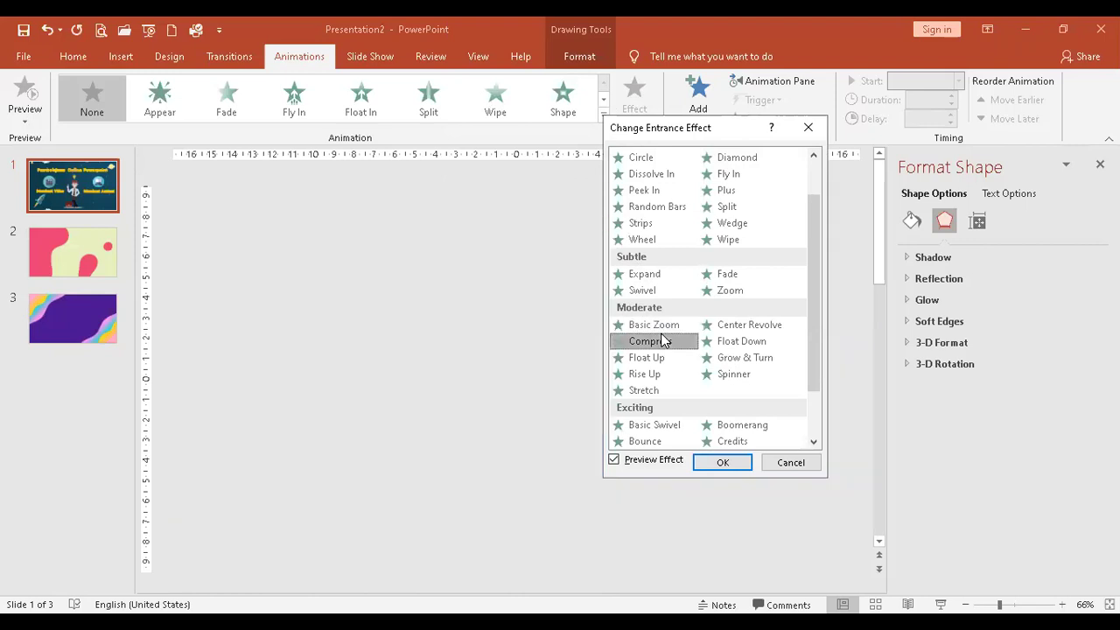
scroll(662, 341, "down", 2)
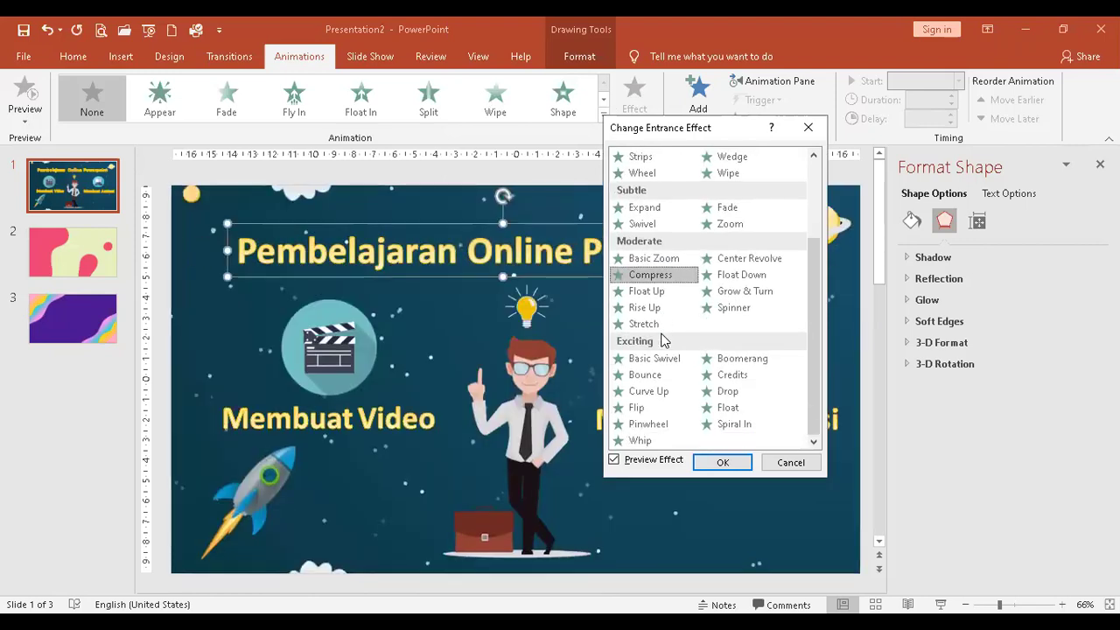
Apply the Whip entrance under Exciting to the title and confirm it
left_click(635, 441)
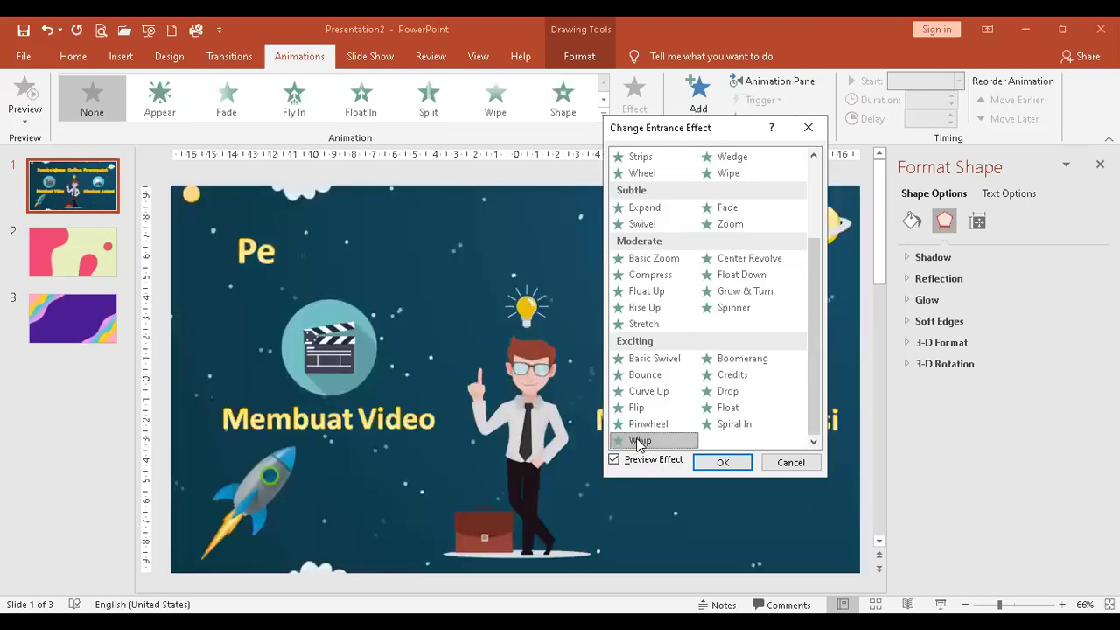
left_click(715, 462)
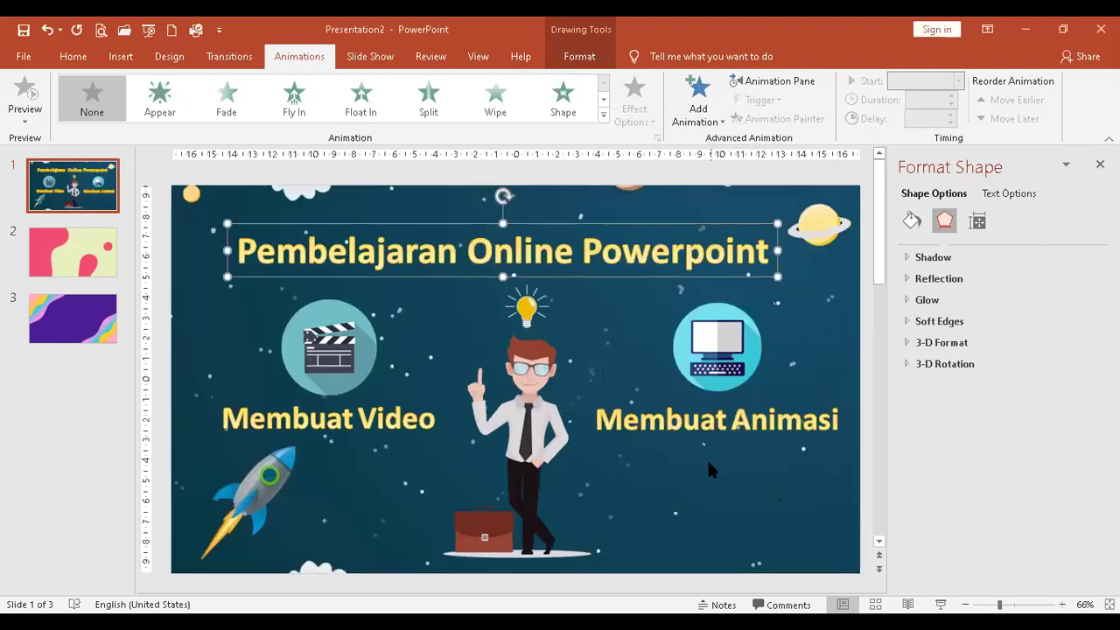
left_click(692, 401)
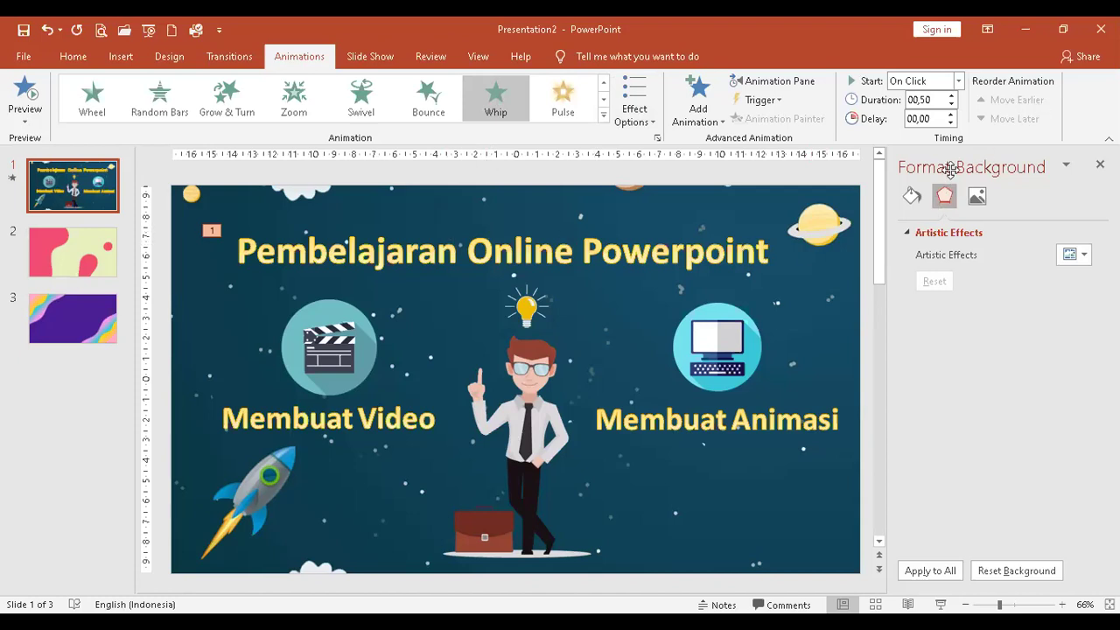
Set the title's Whip animation to start With Previous and run the slide show
left_click(959, 82)
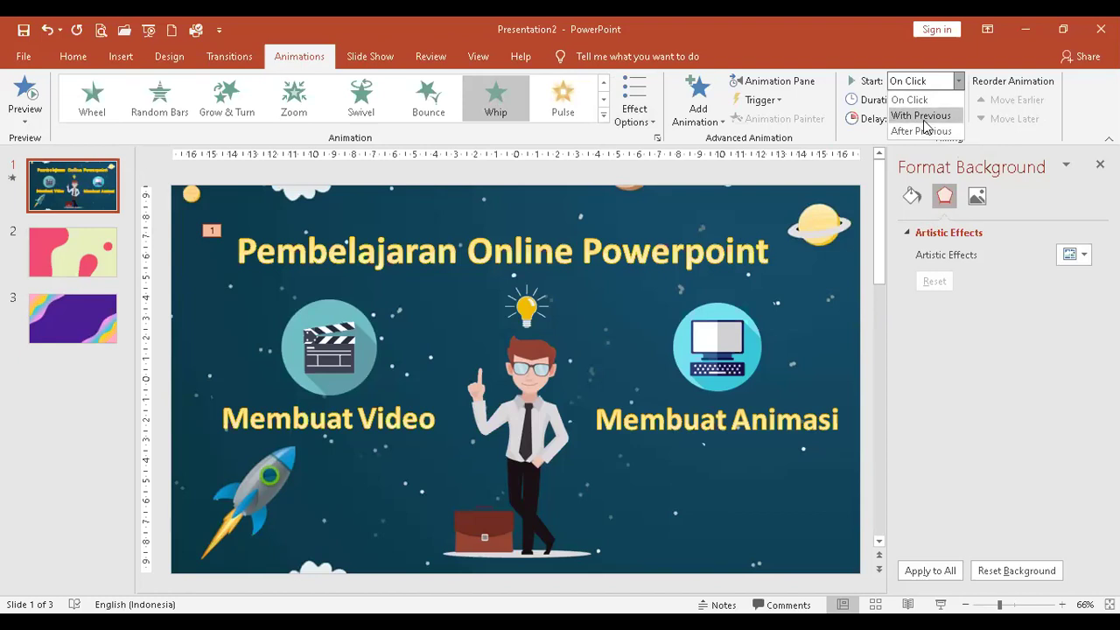
left_click(923, 116)
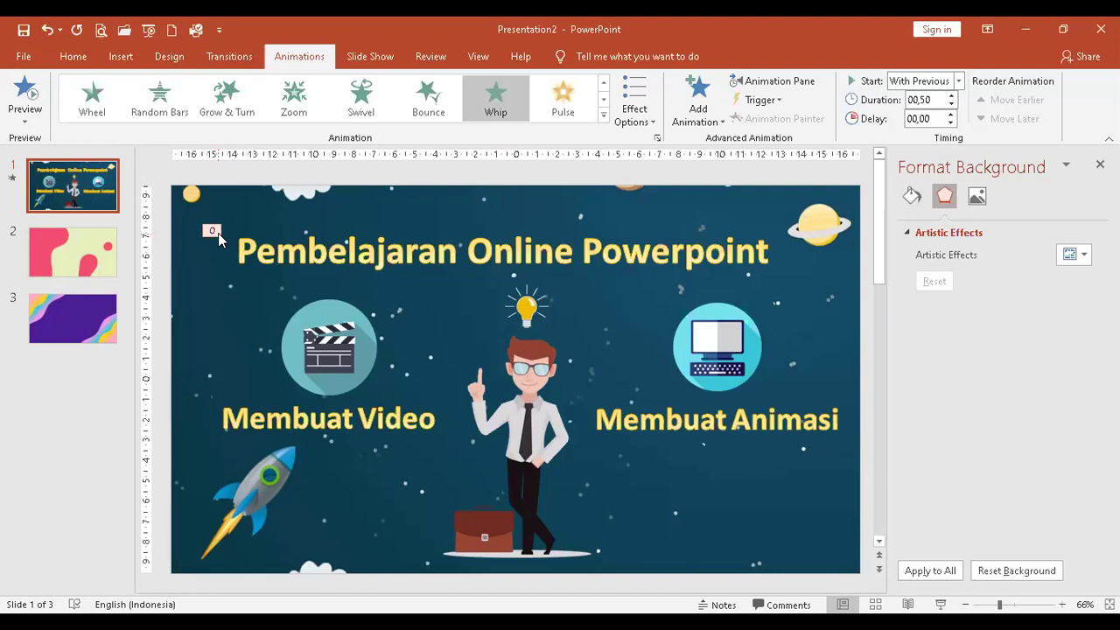
left_click(939, 604)
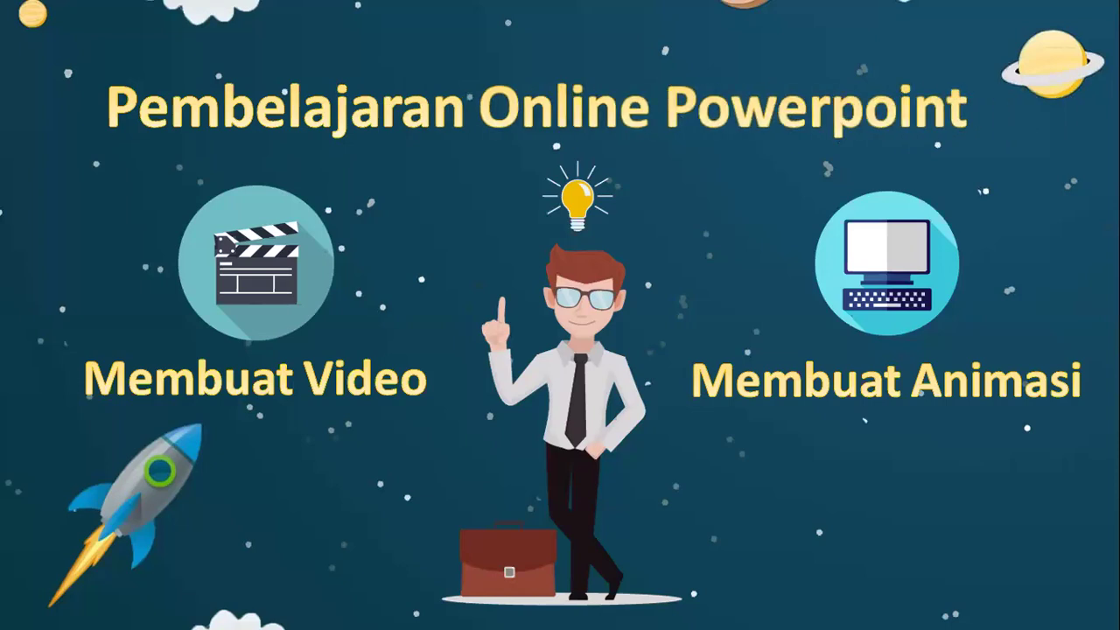
End the slide show from its right-click menu
right_click(942, 583)
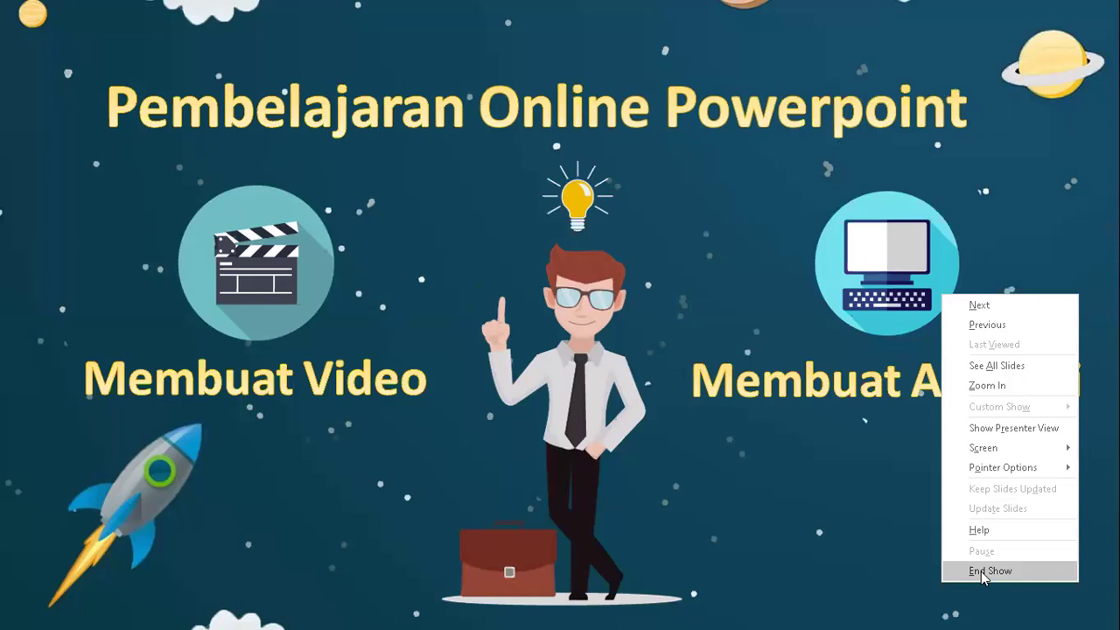
left_click(982, 570)
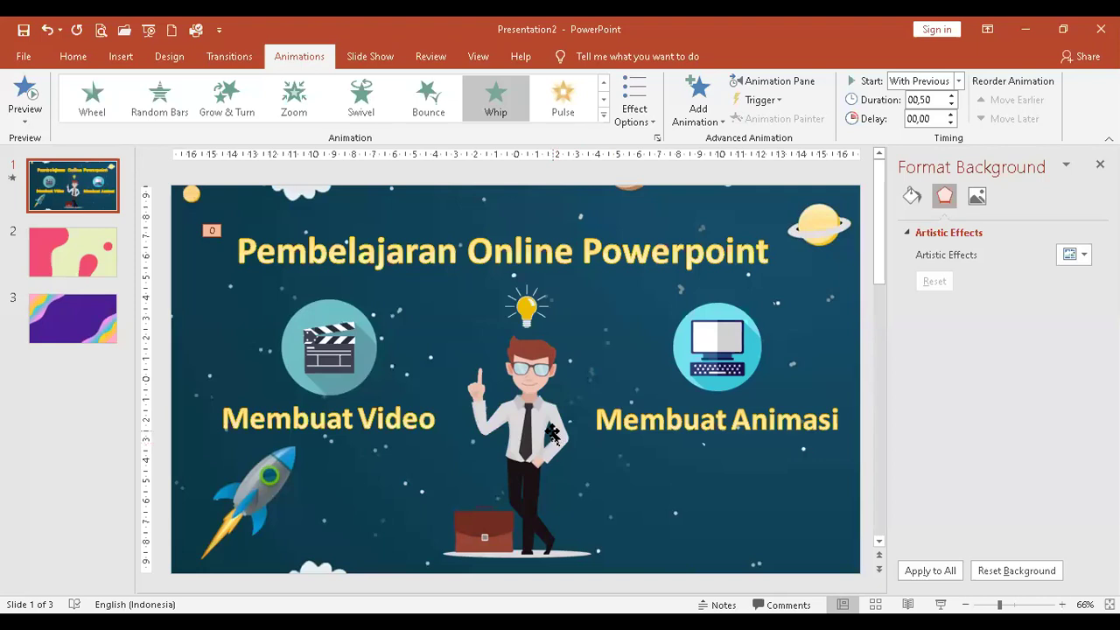
Give the businessman character a Zoom entrance from the full effects gallery
left_click(522, 383)
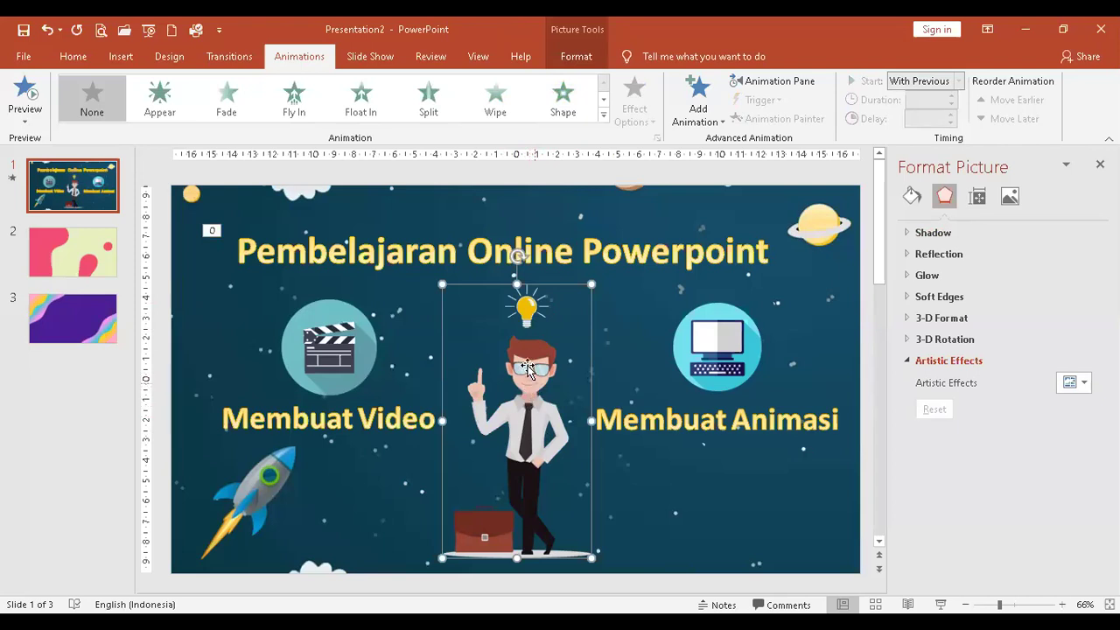
left_click(602, 115)
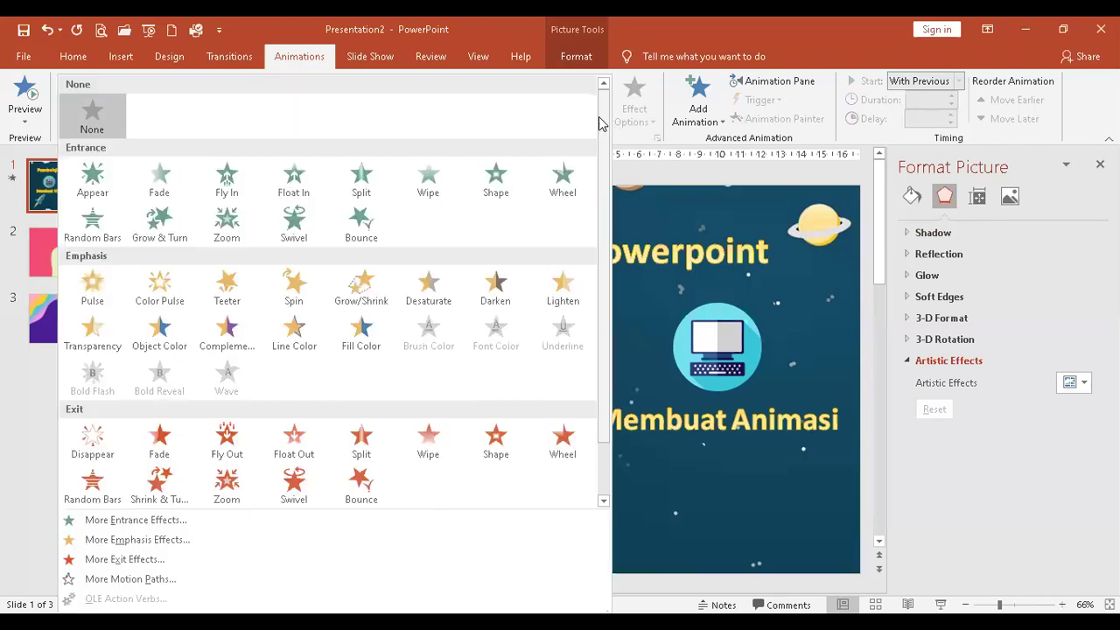
left_click(219, 233)
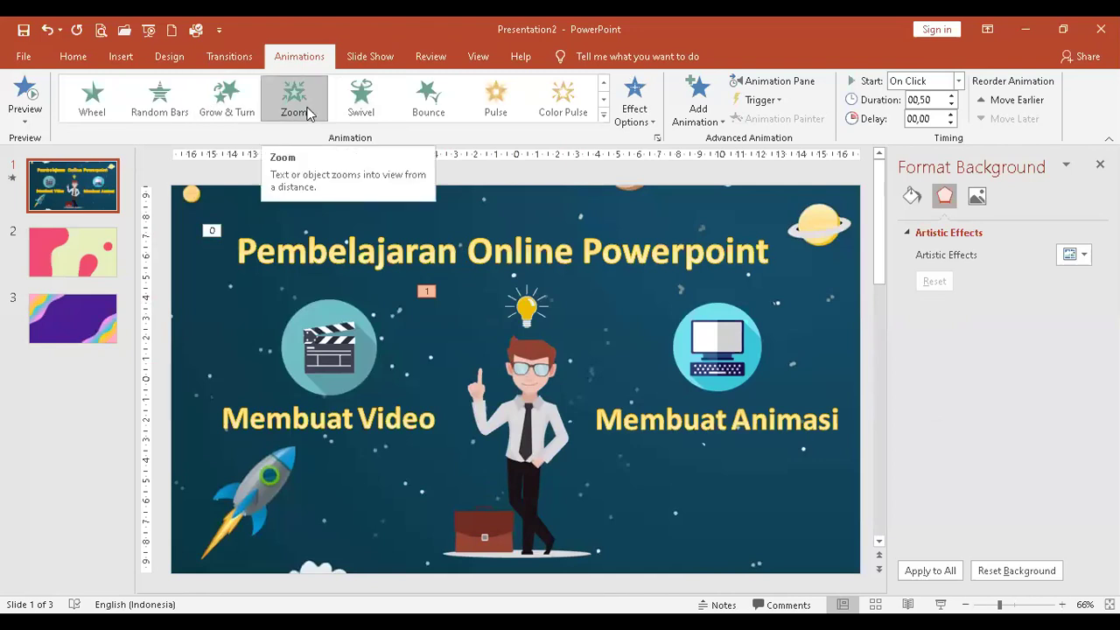
Set the character's Zoom entrance to start With Previous
left_click(511, 374)
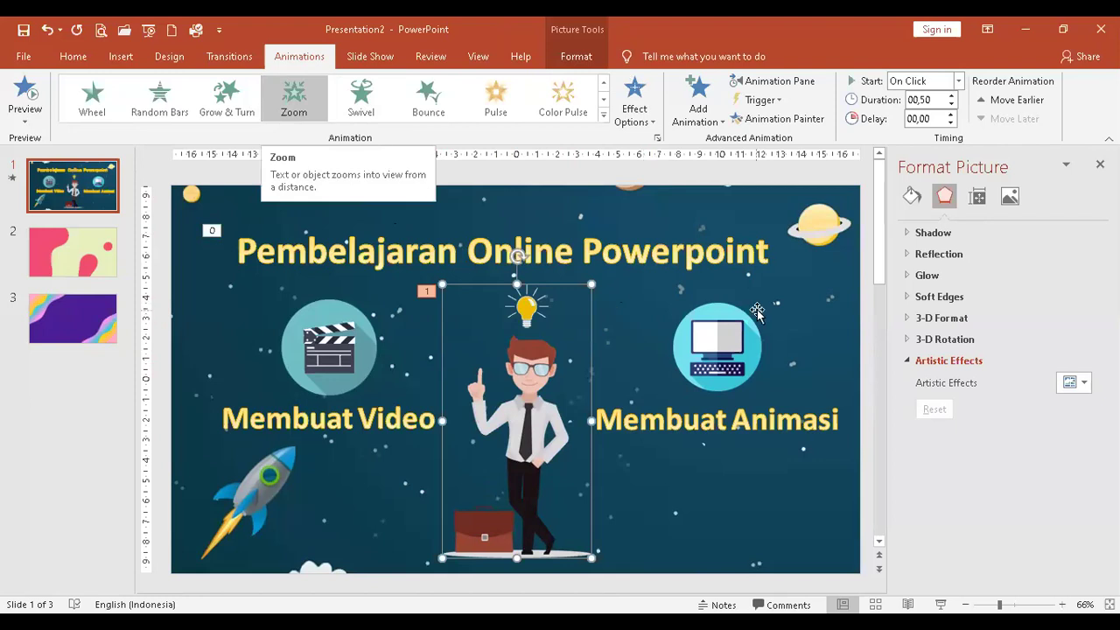
left_click(961, 84)
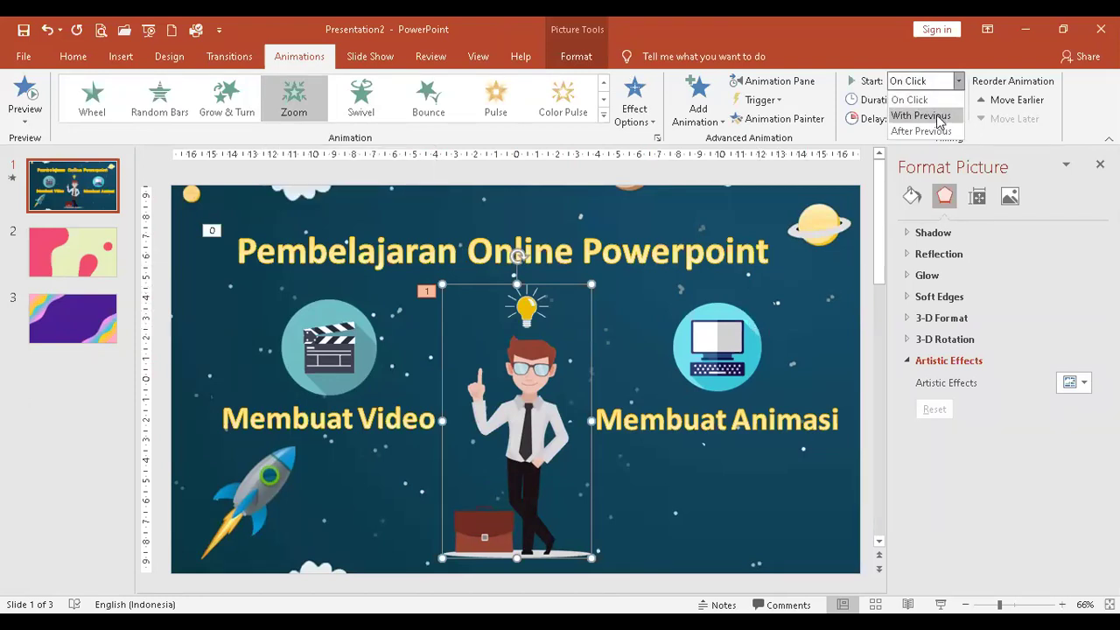
left_click(937, 116)
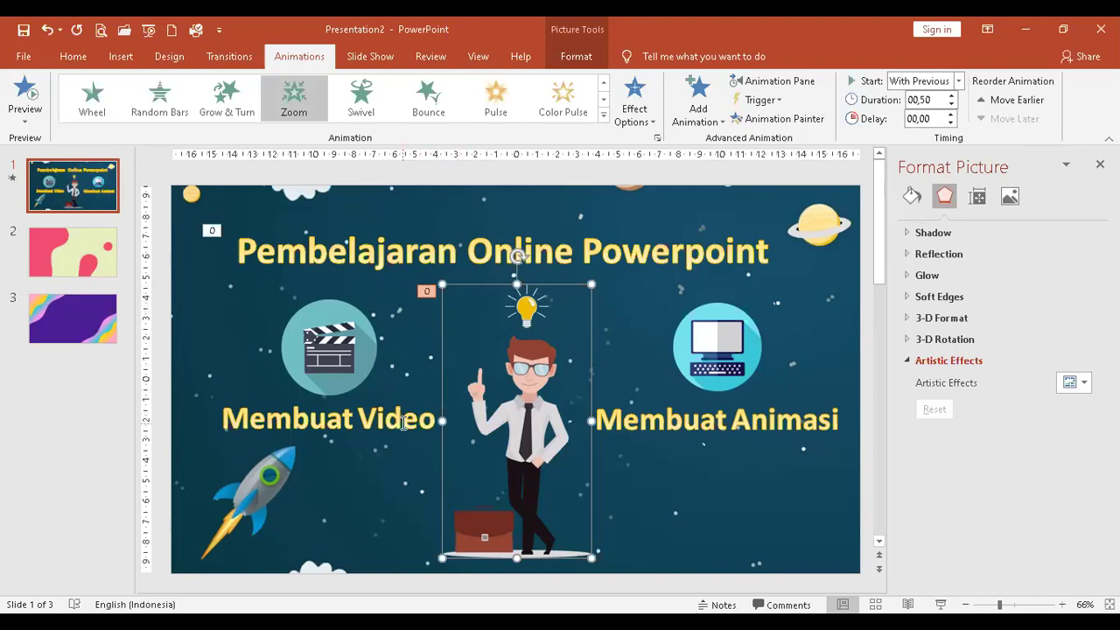
left_click(334, 374)
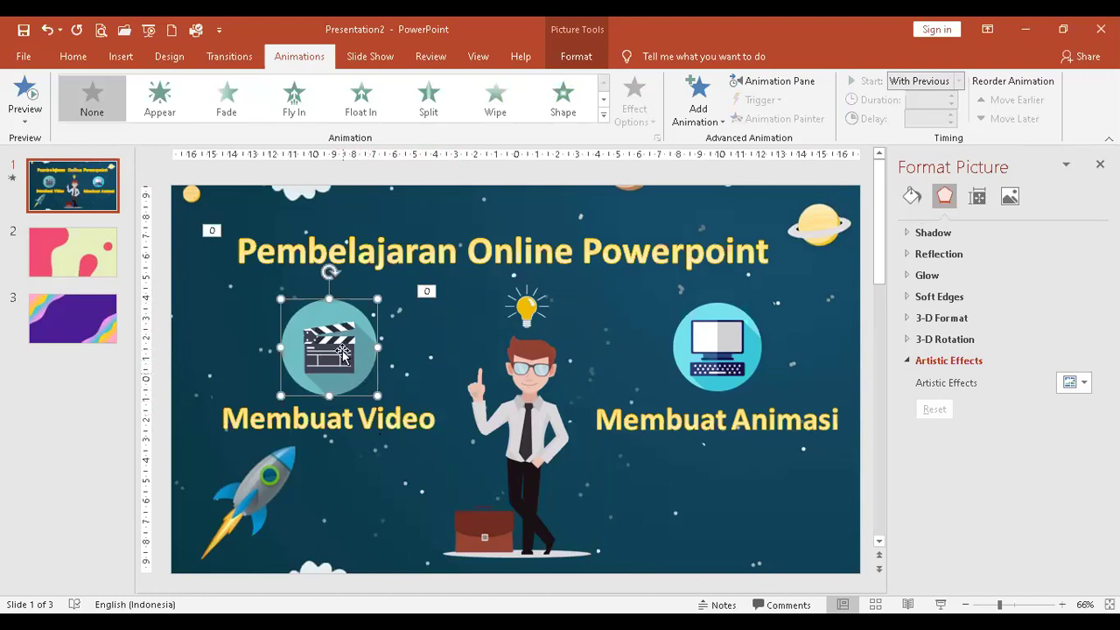
Select the clapperboard and Membuat Video label and try Float In, Fly In and Split entrances
left_click(343, 418, "shift")
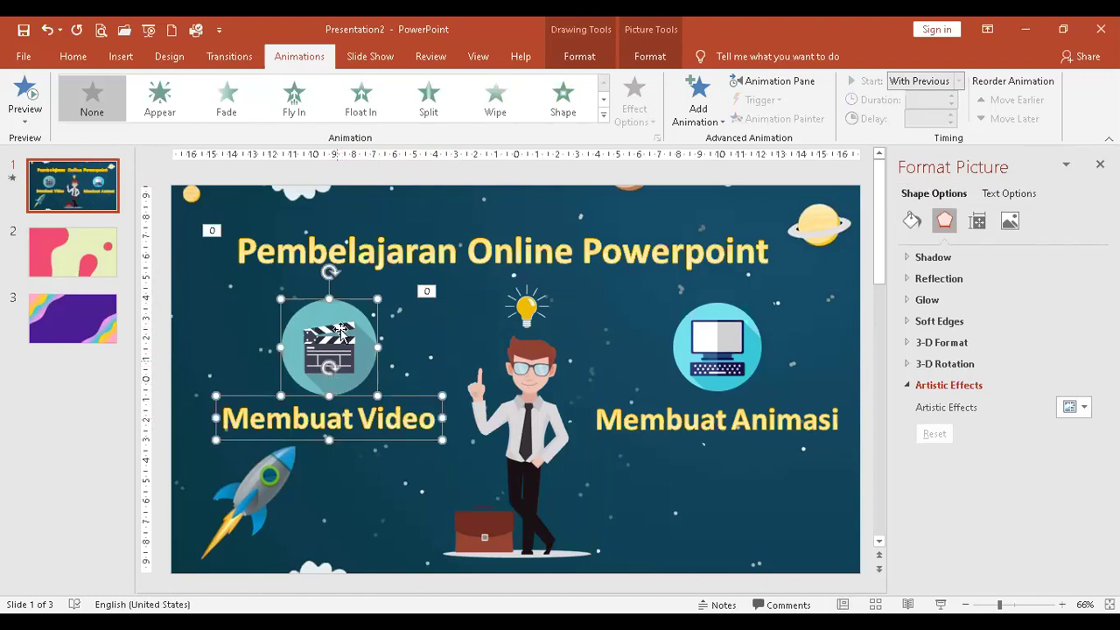
left_click(229, 317)
left_click(338, 350)
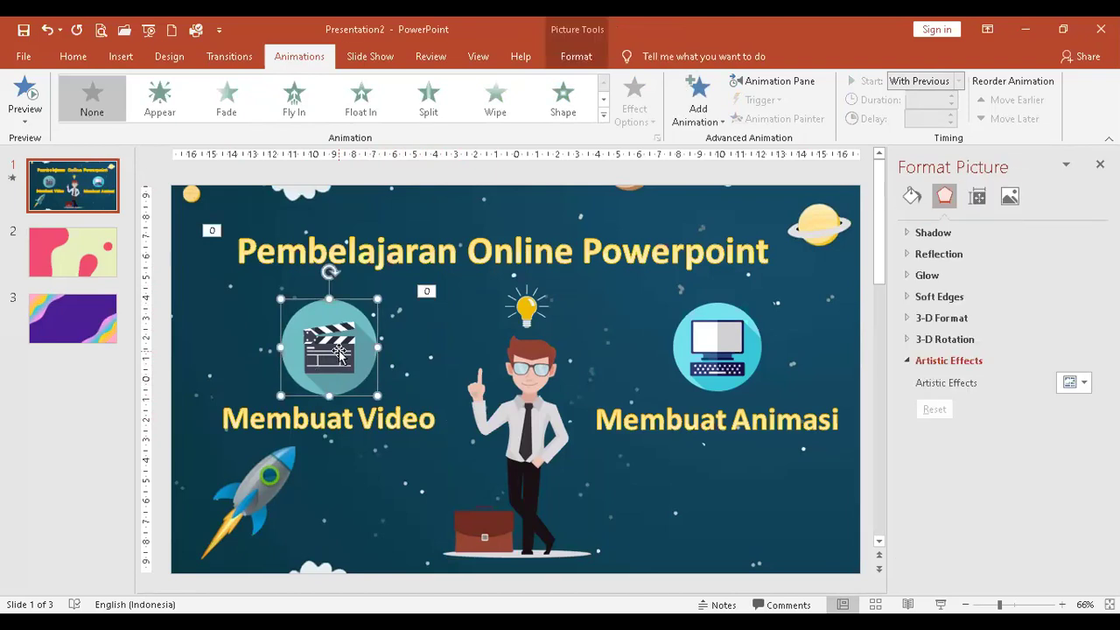
left_click(350, 417, "shift")
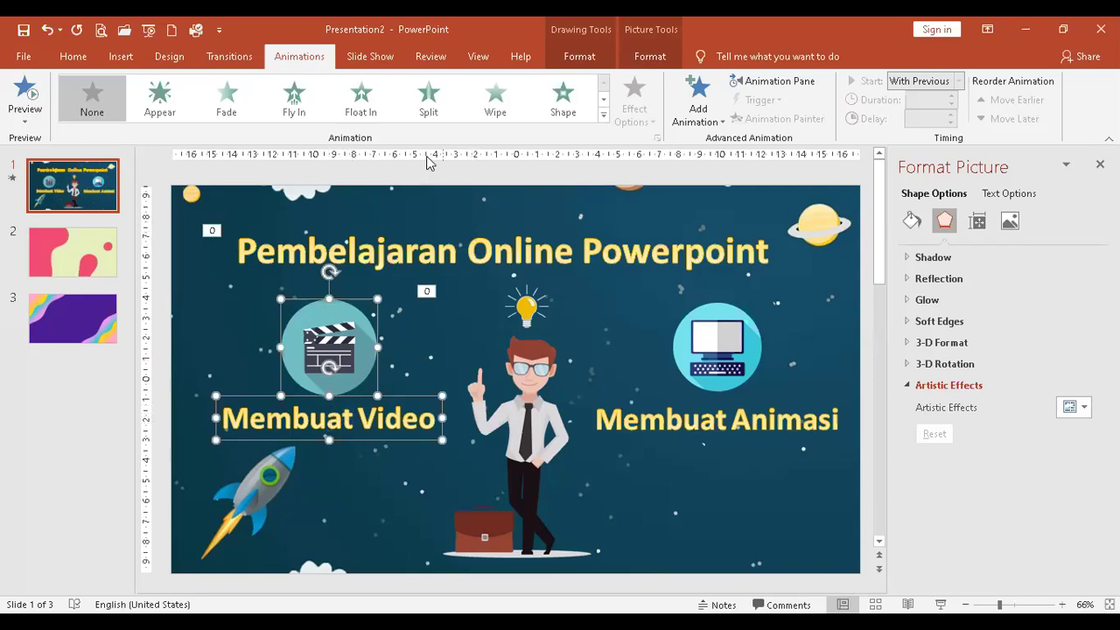
left_click(358, 103)
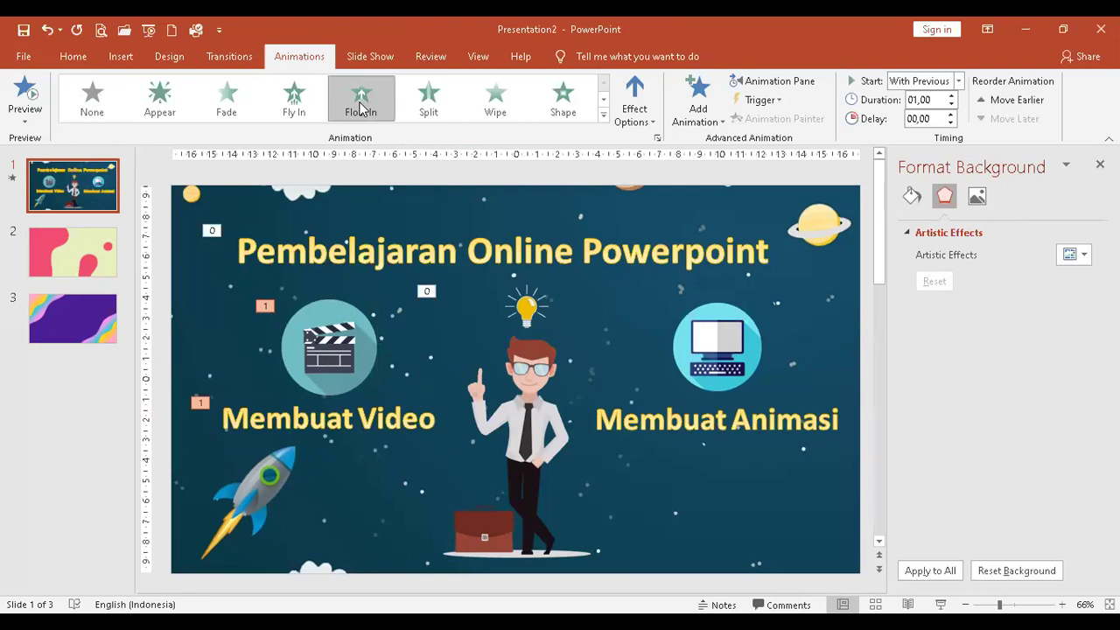
left_click(298, 110)
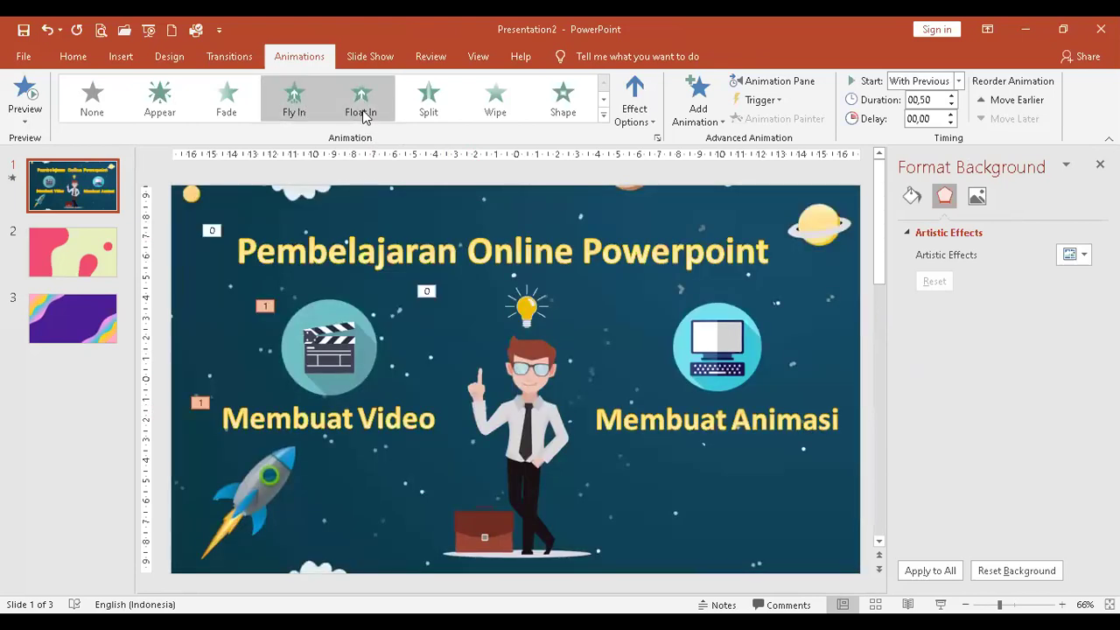
left_click(423, 107)
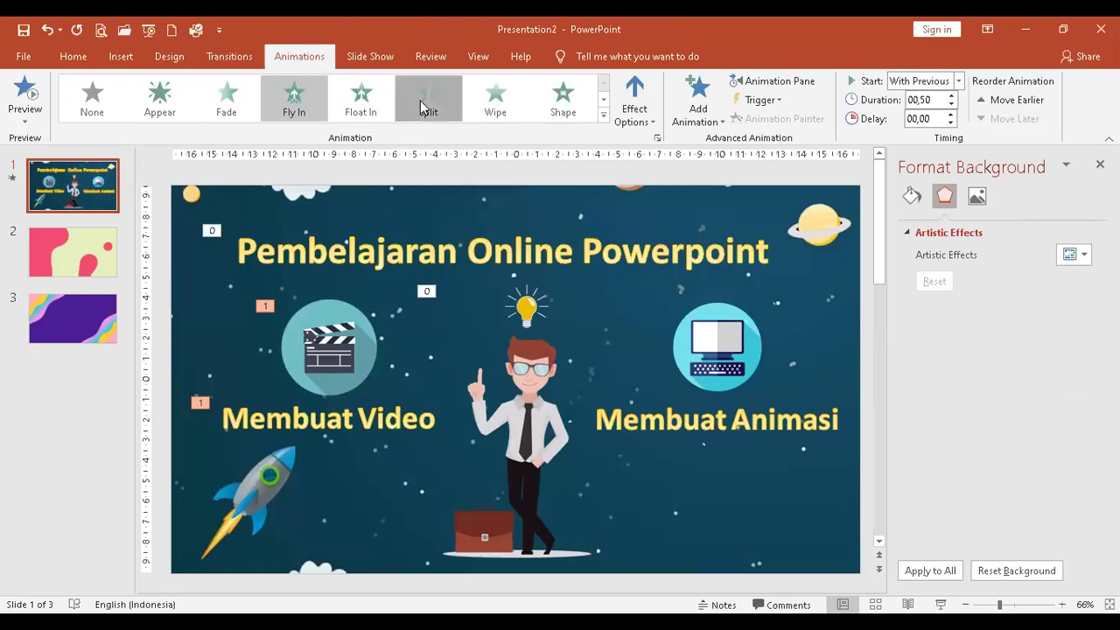
left_click(358, 112)
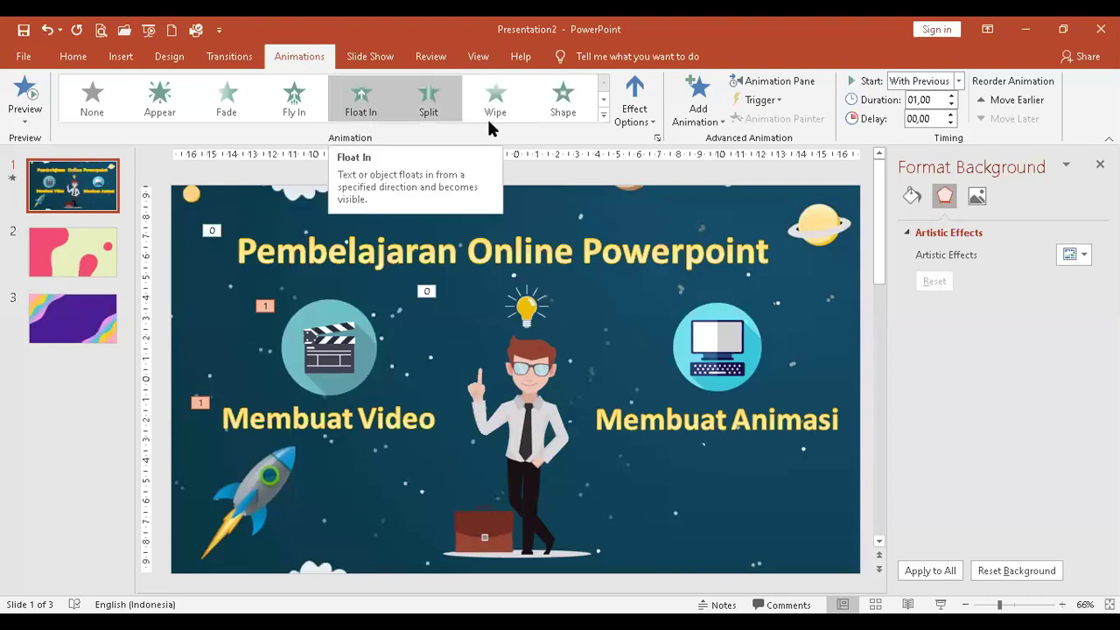
Apply Fly In to the clapperboard and label and set its direction
left_click(635, 123)
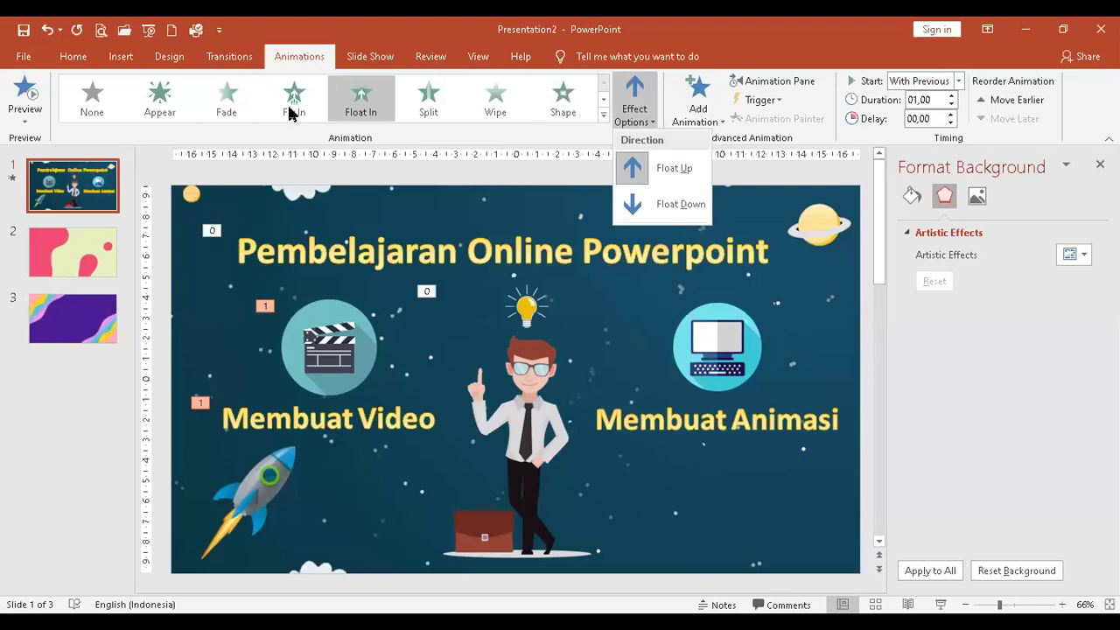
left_click(291, 112)
left_click(647, 122)
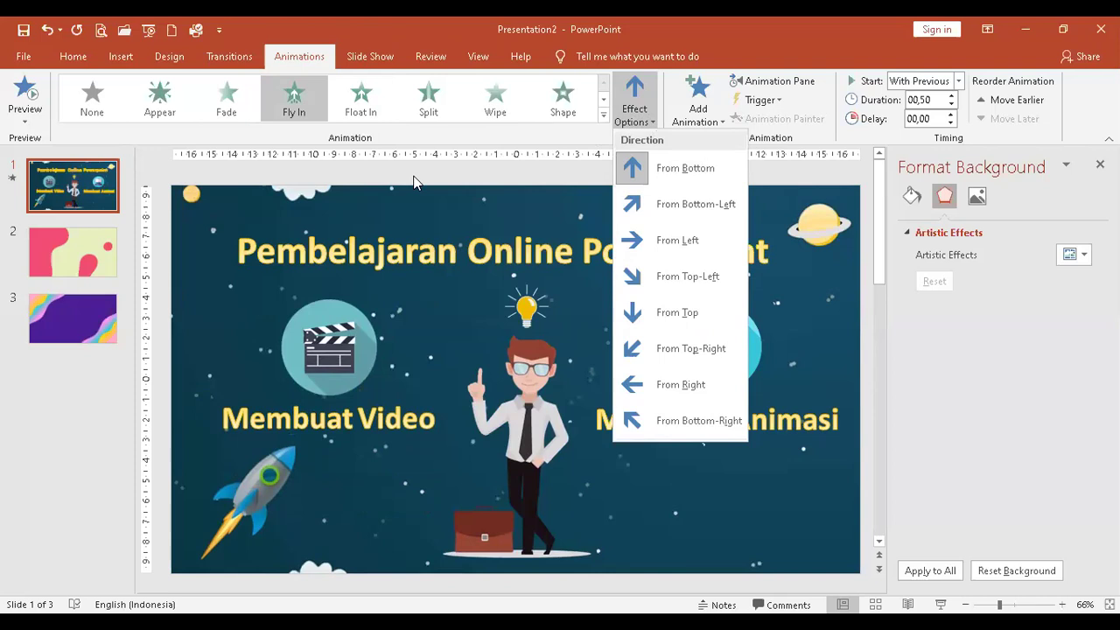
left_click(298, 107)
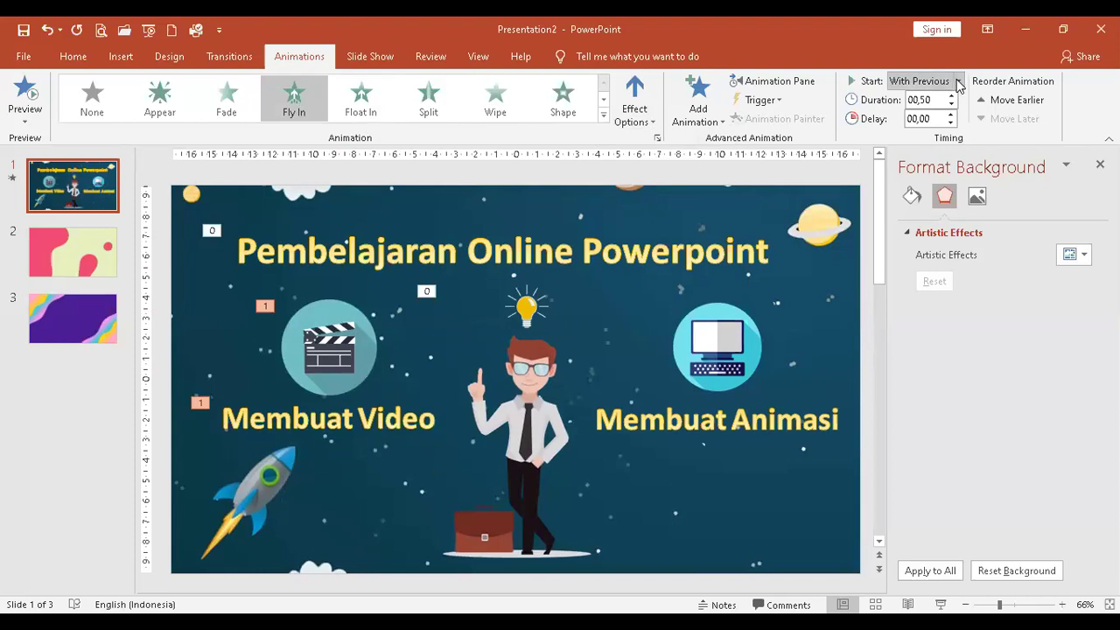
Make both Fly In entrances start With Previous
left_click(324, 325)
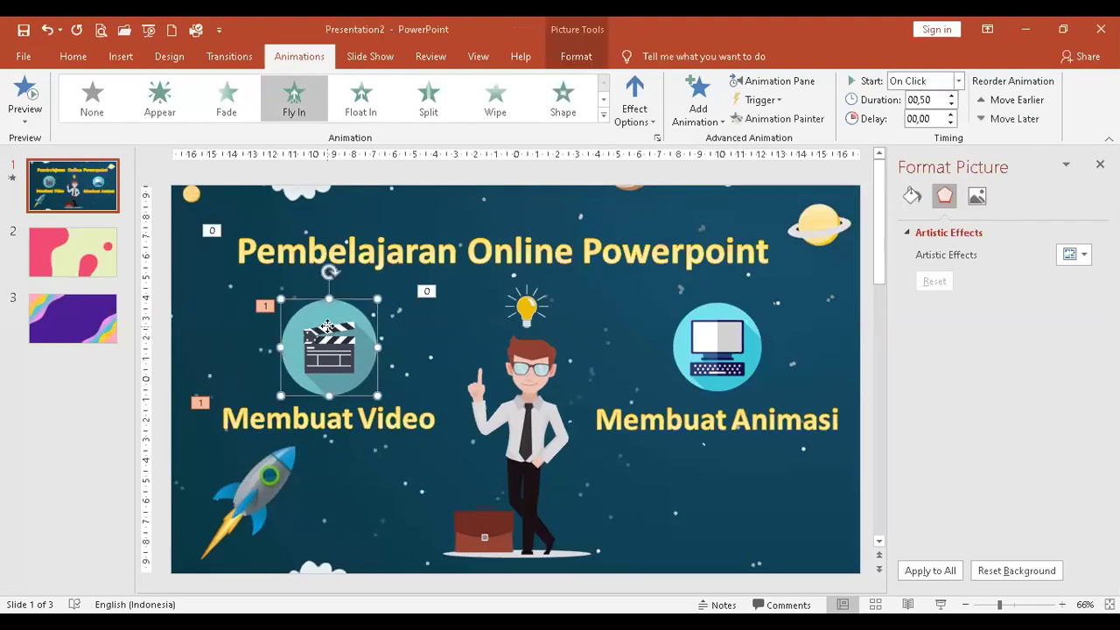
left_click(322, 418, "shift")
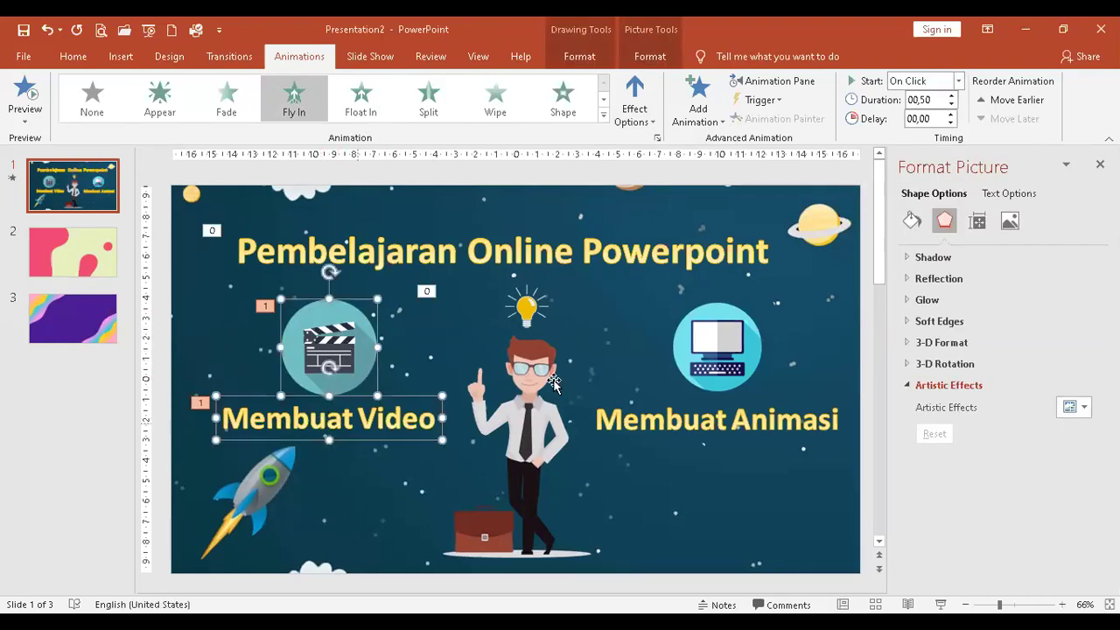
left_click(959, 80)
left_click(919, 110)
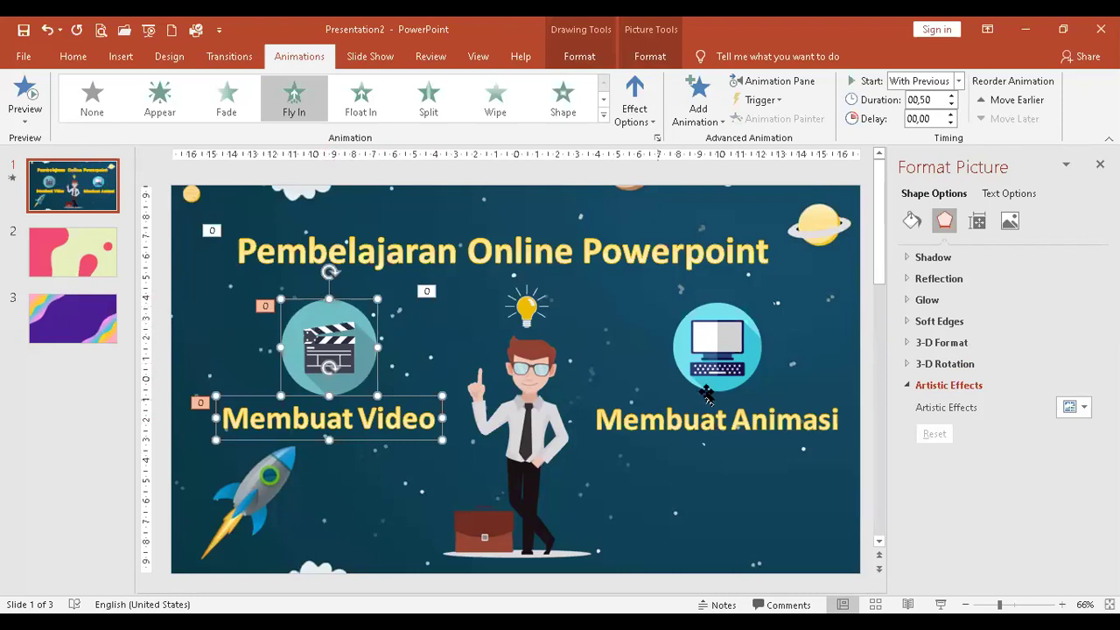
Give the computer icon and Membuat Animasi label a Fly In entrance
left_click(717, 354)
left_click(675, 436, "shift")
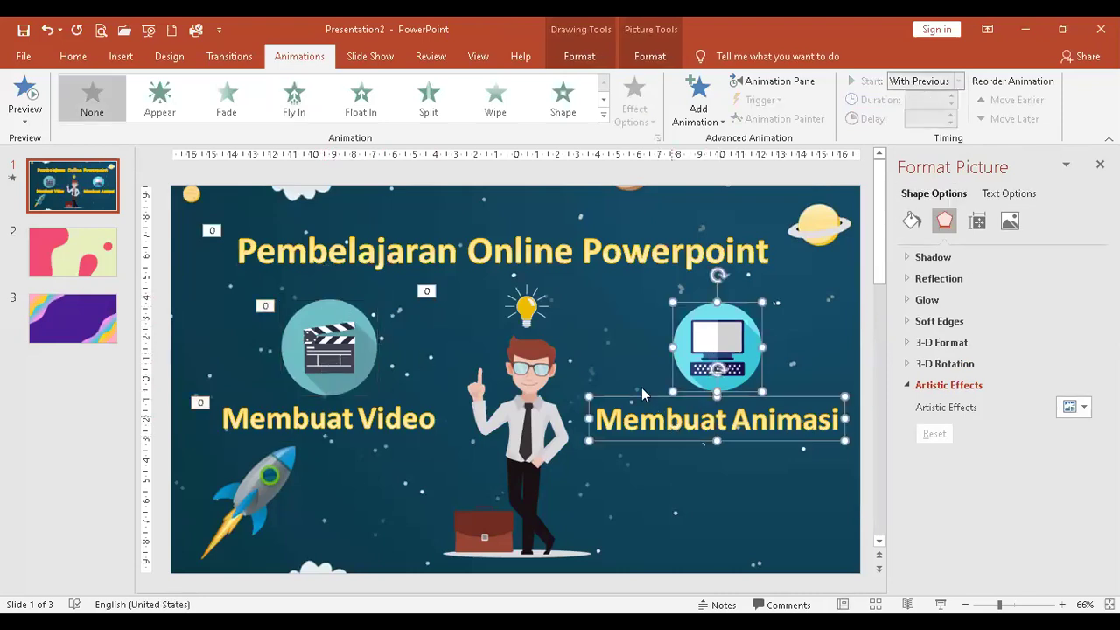
left_click(294, 98)
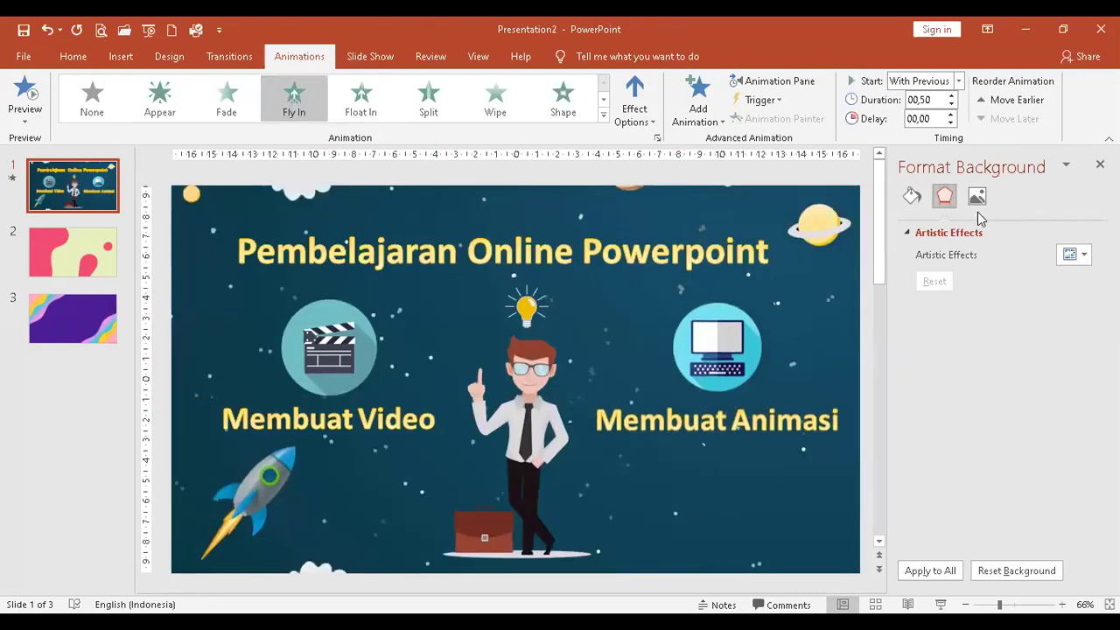
Set both Fly In entrances to start With Previous and run the slide show
left_click(739, 336)
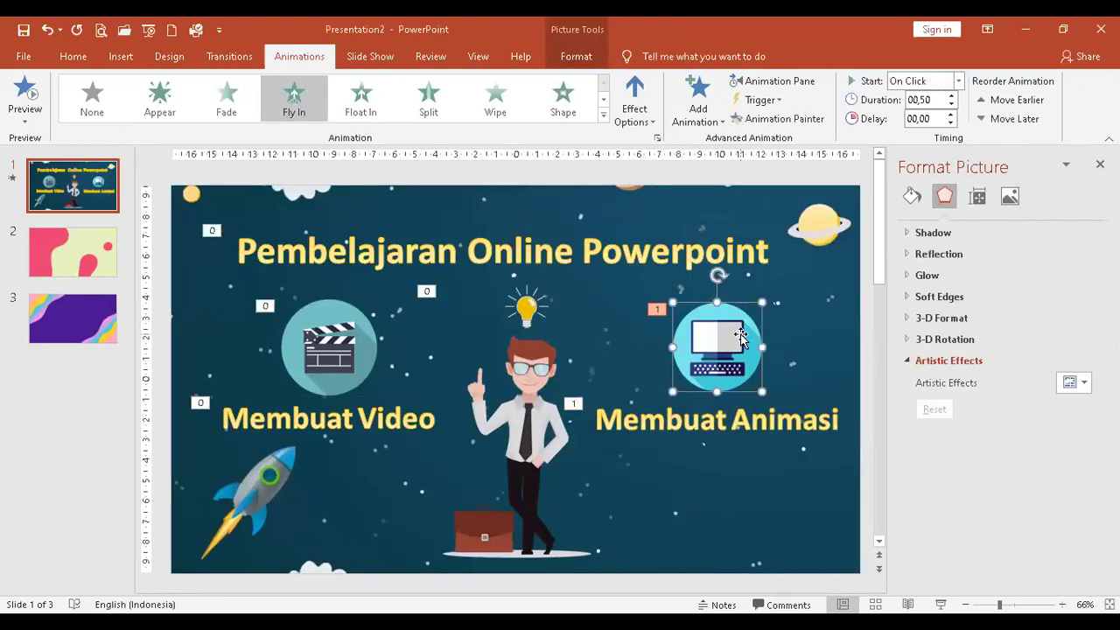
left_click(723, 425, "shift")
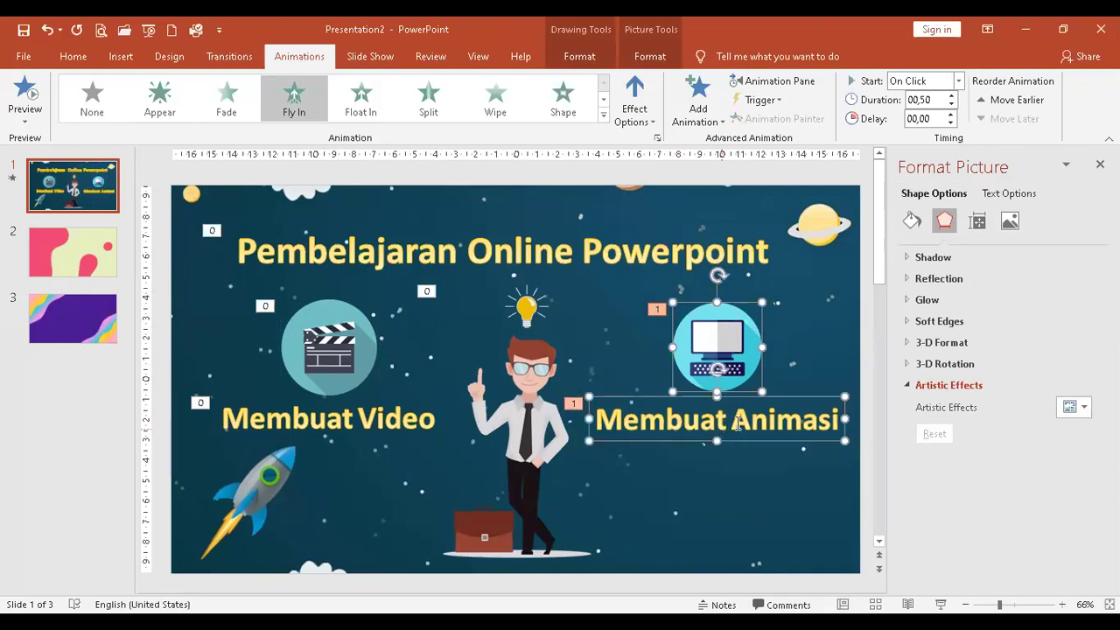
left_click(947, 81)
left_click(925, 121)
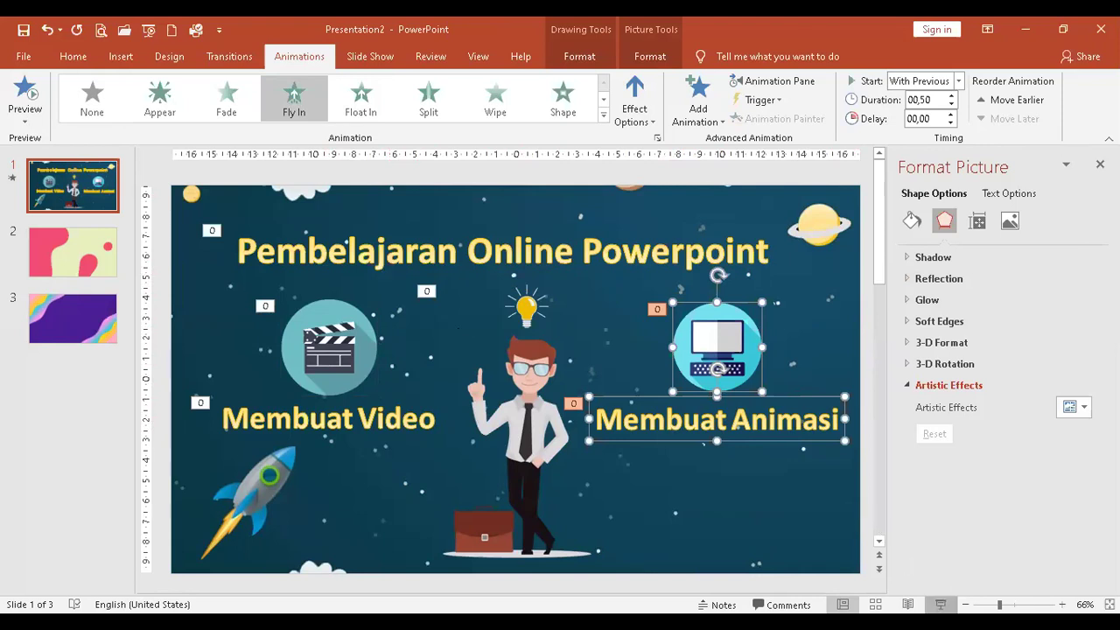
left_click(939, 603)
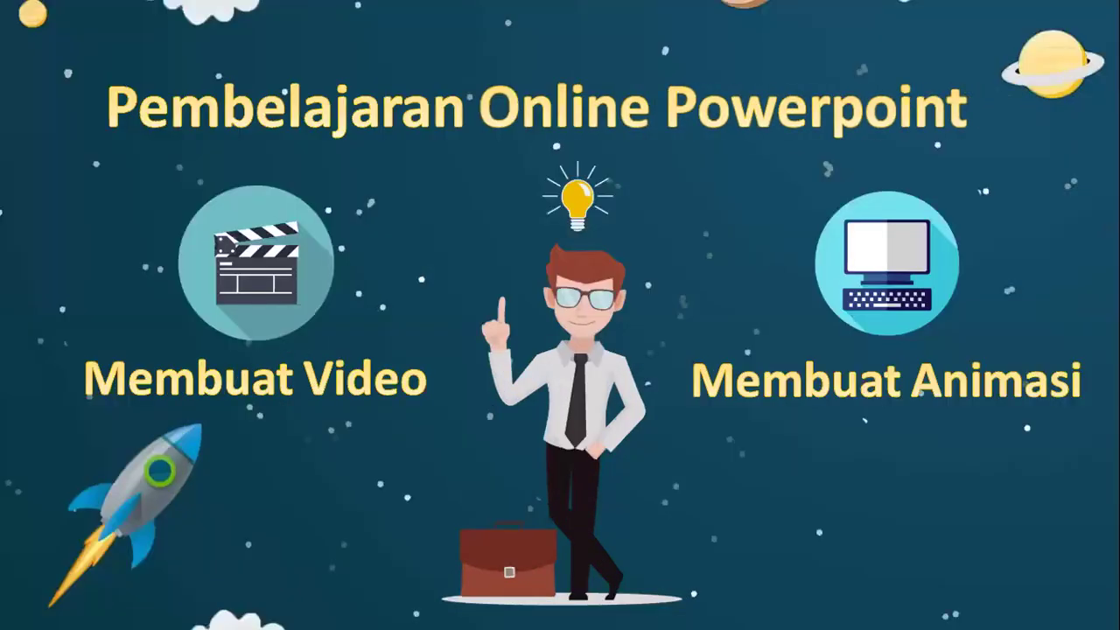
End the slide show from its right-click menu
right_click(789, 454)
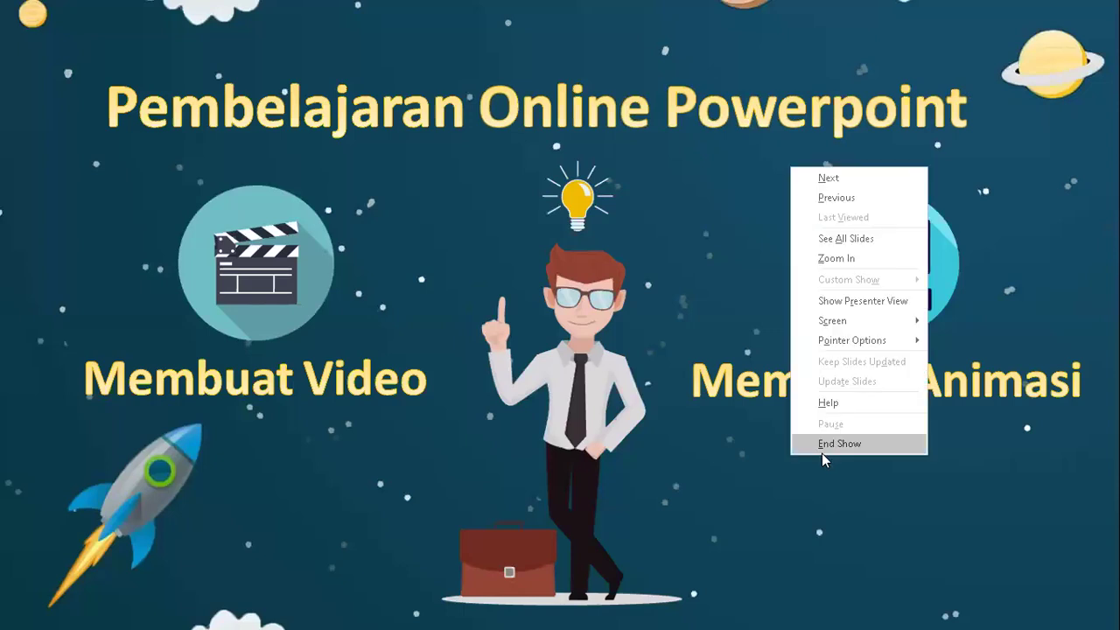
left_click(821, 451)
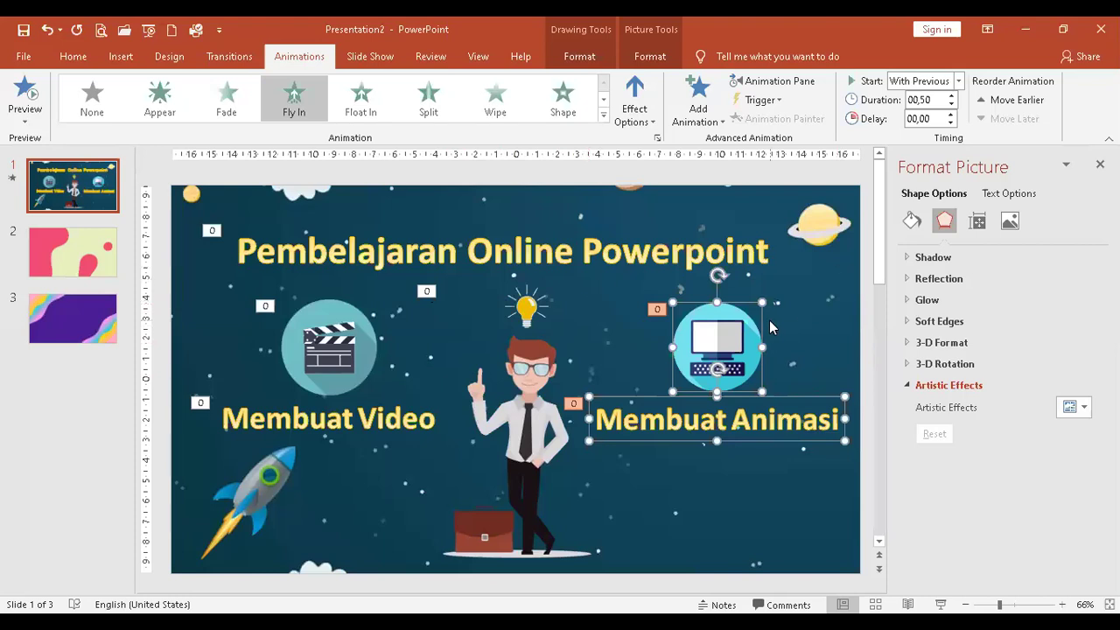
Close the Format Picture pane and show the Animation Pane
left_click(1100, 164)
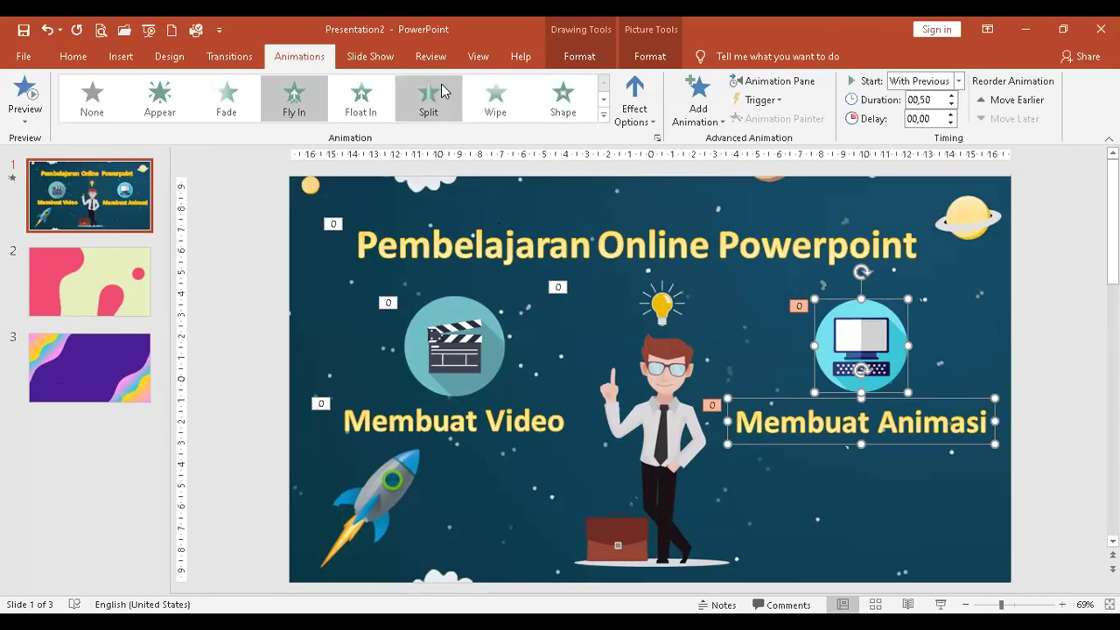
left_click(770, 83)
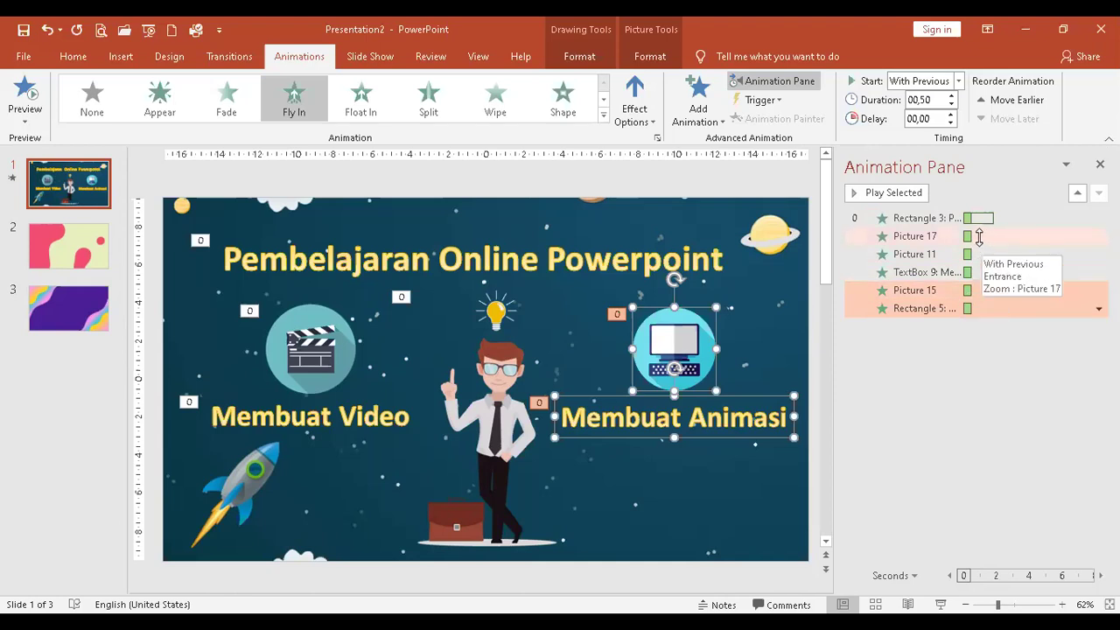
Drag the Picture 17 and Picture 11 timing bars later to stagger them, then play the show
left_click(975, 236)
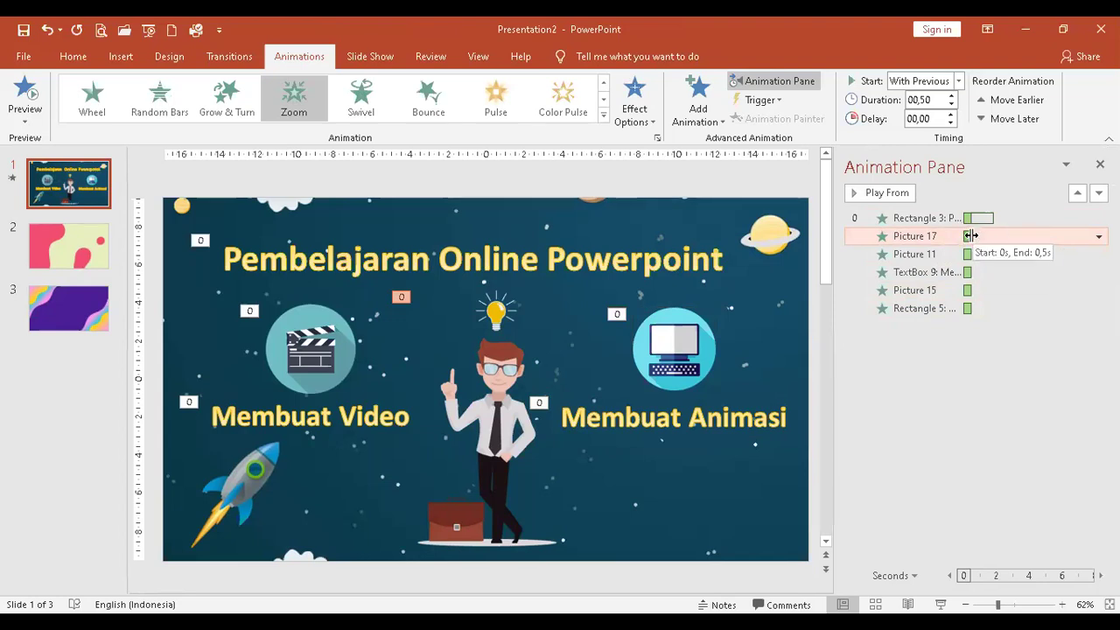
left_click_drag(969, 236, 982, 237)
left_click(971, 254)
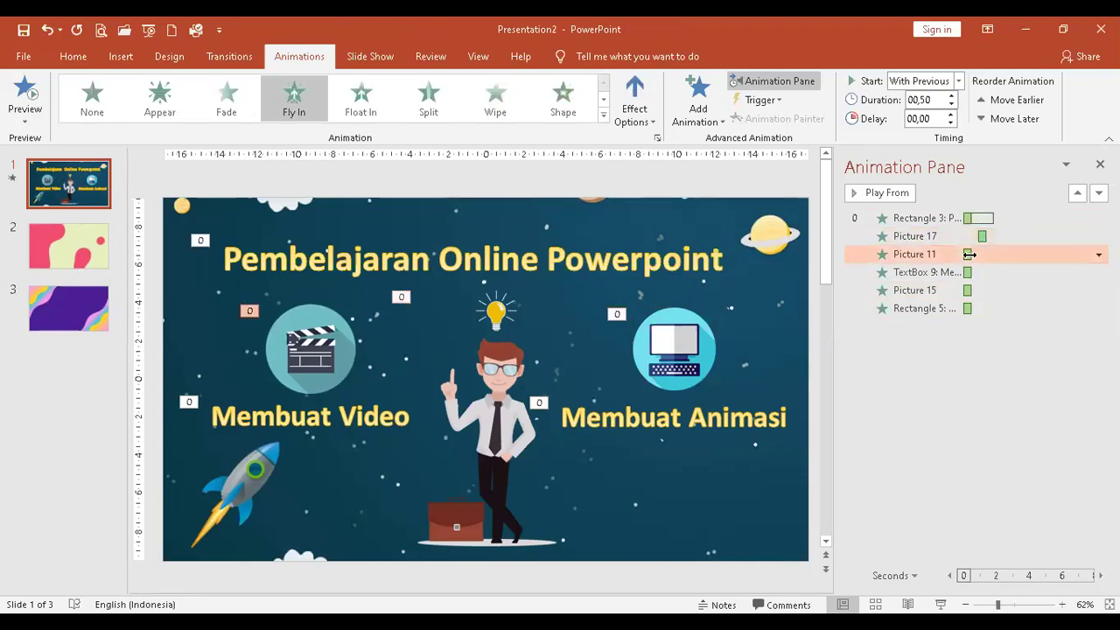
left_click_drag(969, 253, 1020, 308)
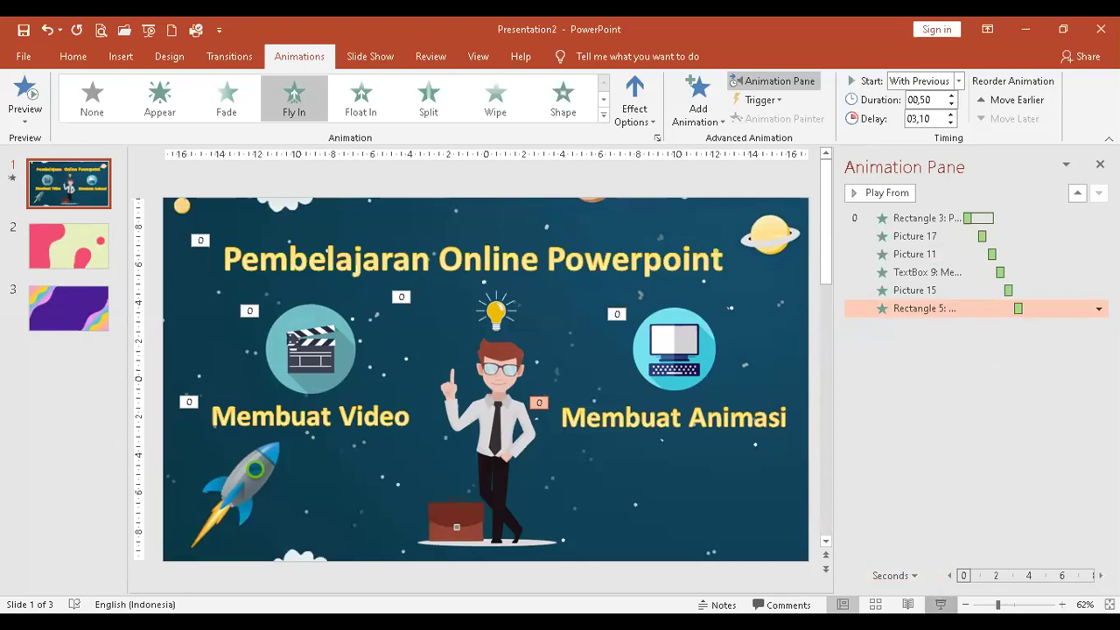
left_click(941, 604)
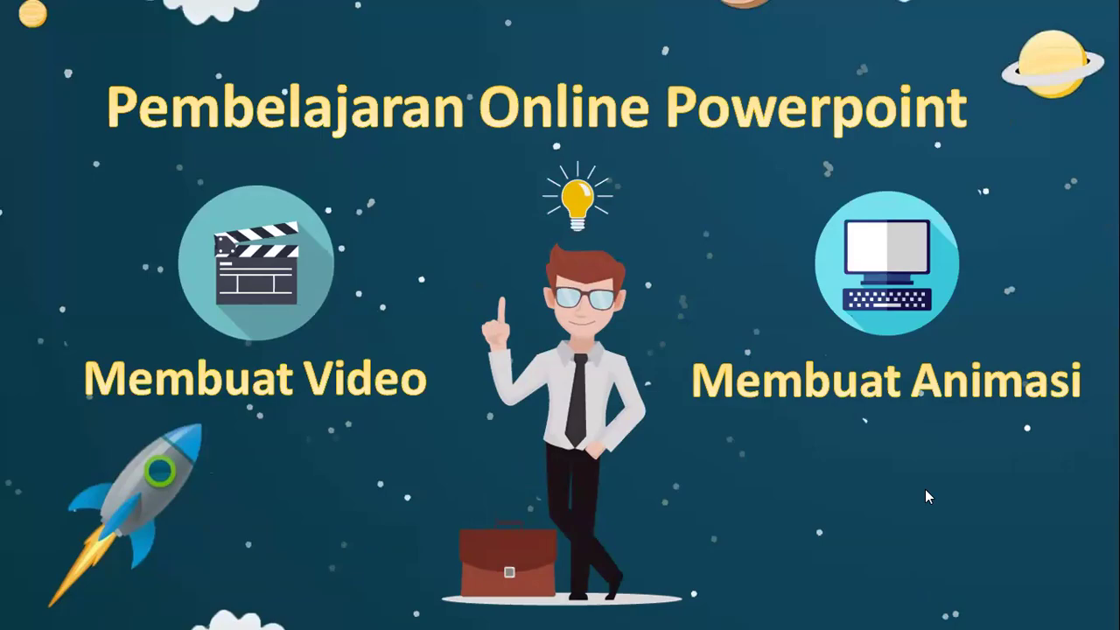
End the slide show with Esc
key("Escape")
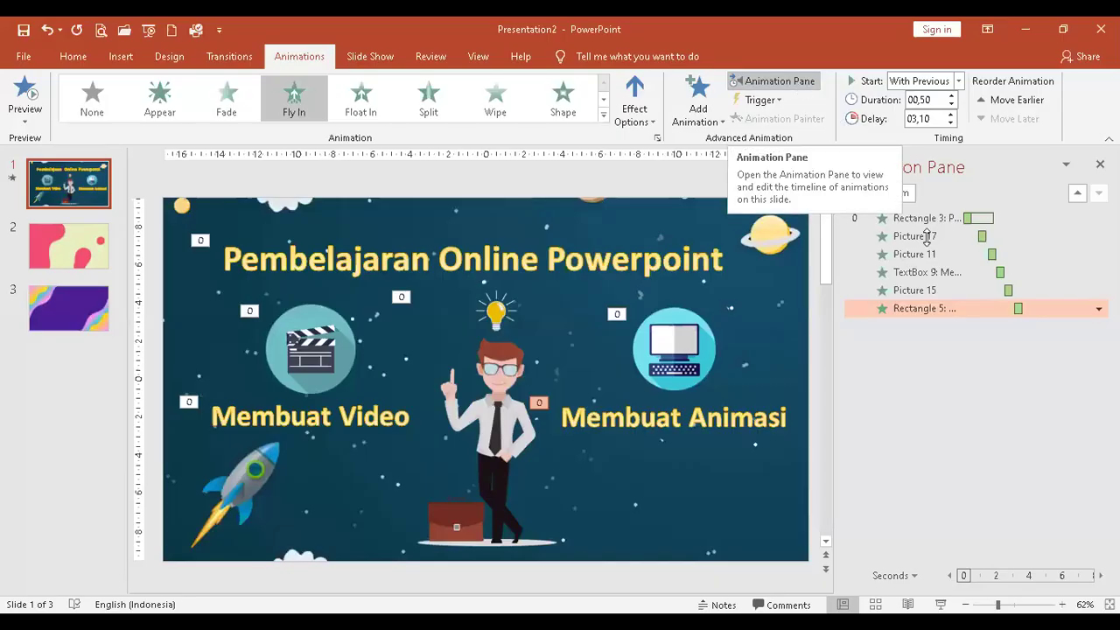
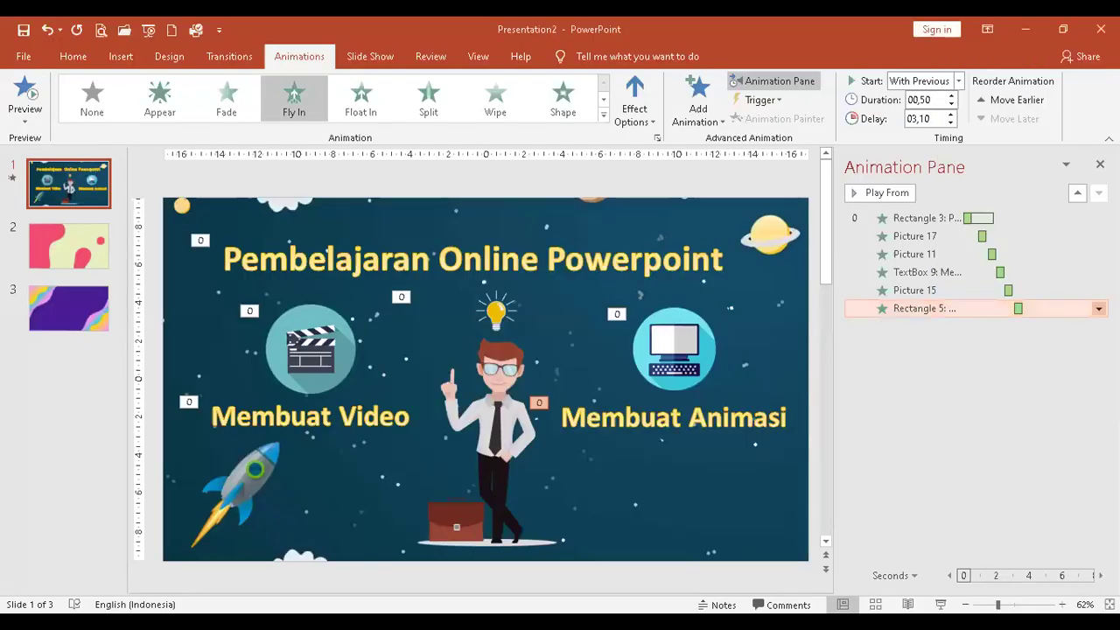
Check the animation options for Rectangle 5 and Picture 17's timing, leaving them unchanged
left_click(1098, 308)
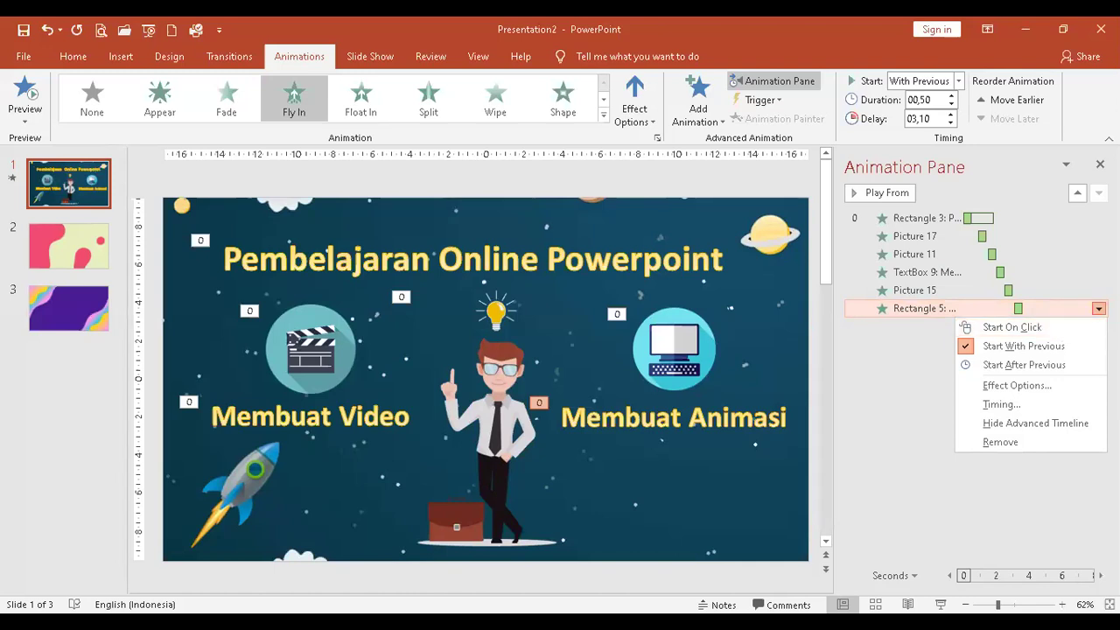
key("Escape")
left_click(1098, 308)
left_click(989, 235)
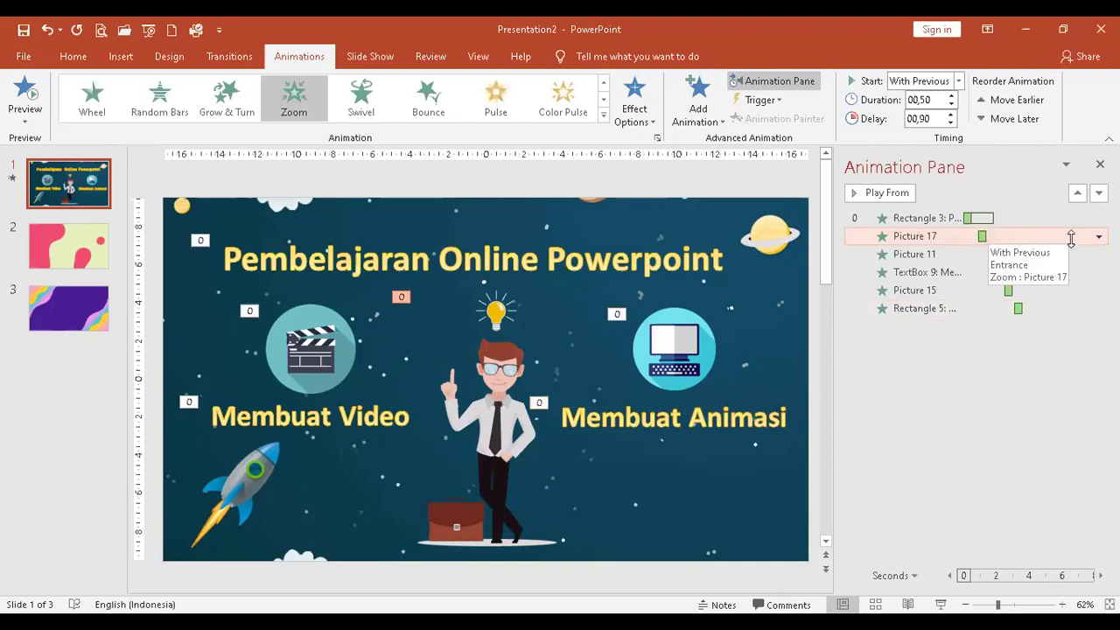
left_click(1098, 236)
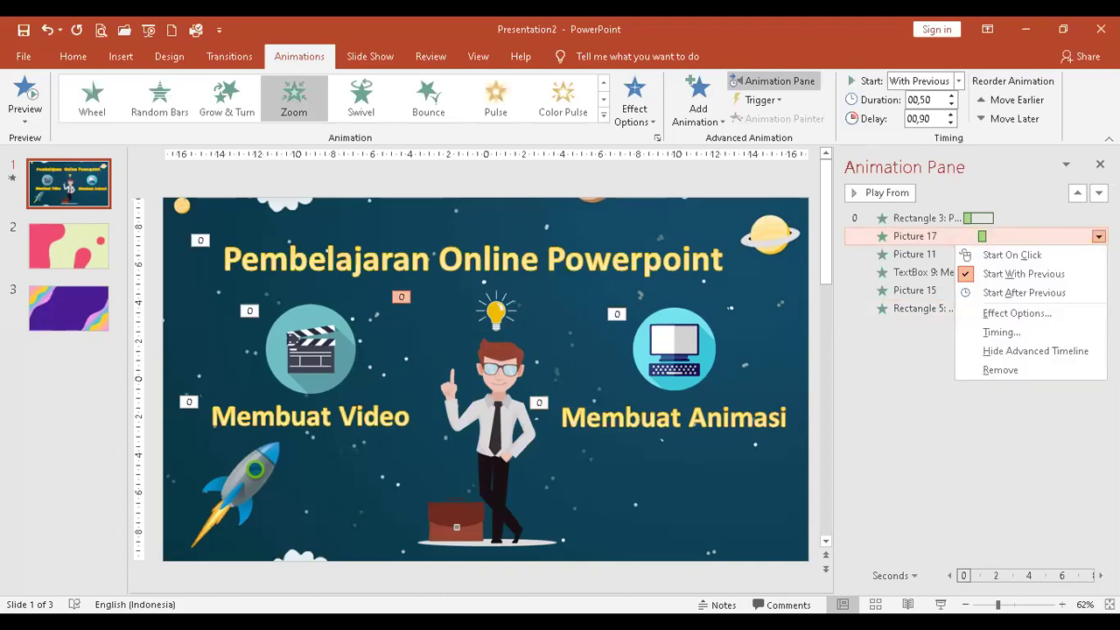
left_click(1002, 333)
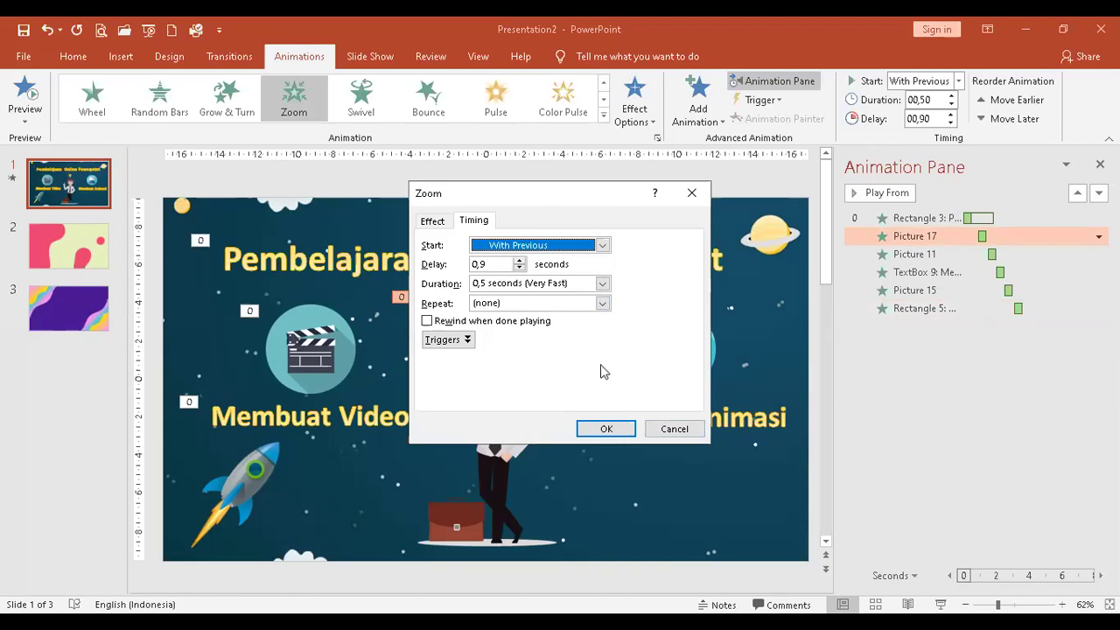
left_click(672, 437)
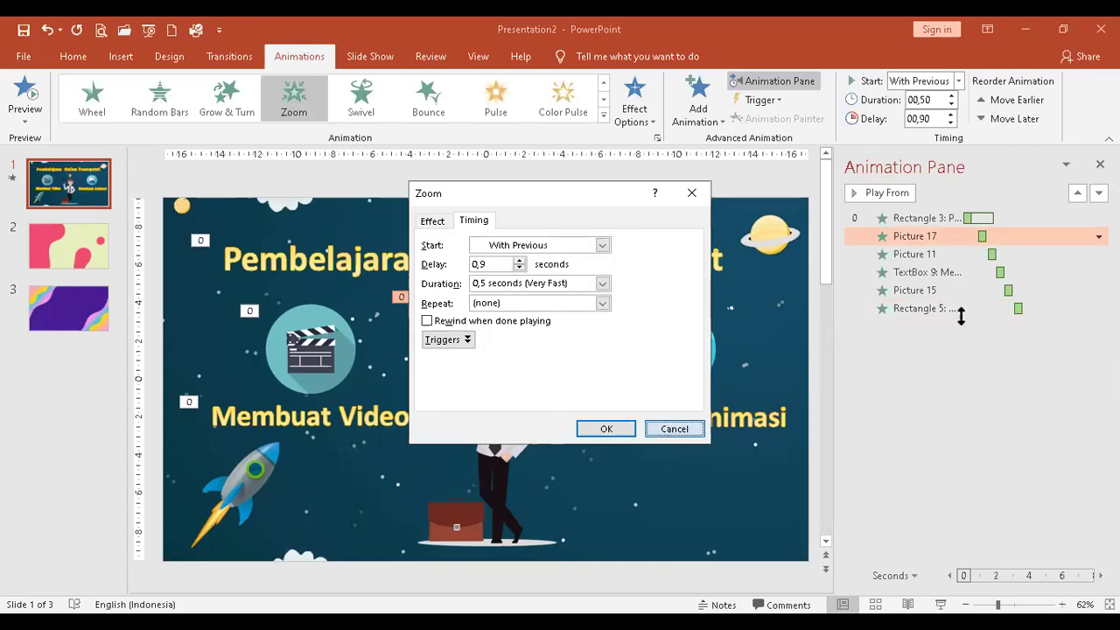
Enter 0,9 as Picture 17's delay, then spin it up to 01,00
double_click(922, 119)
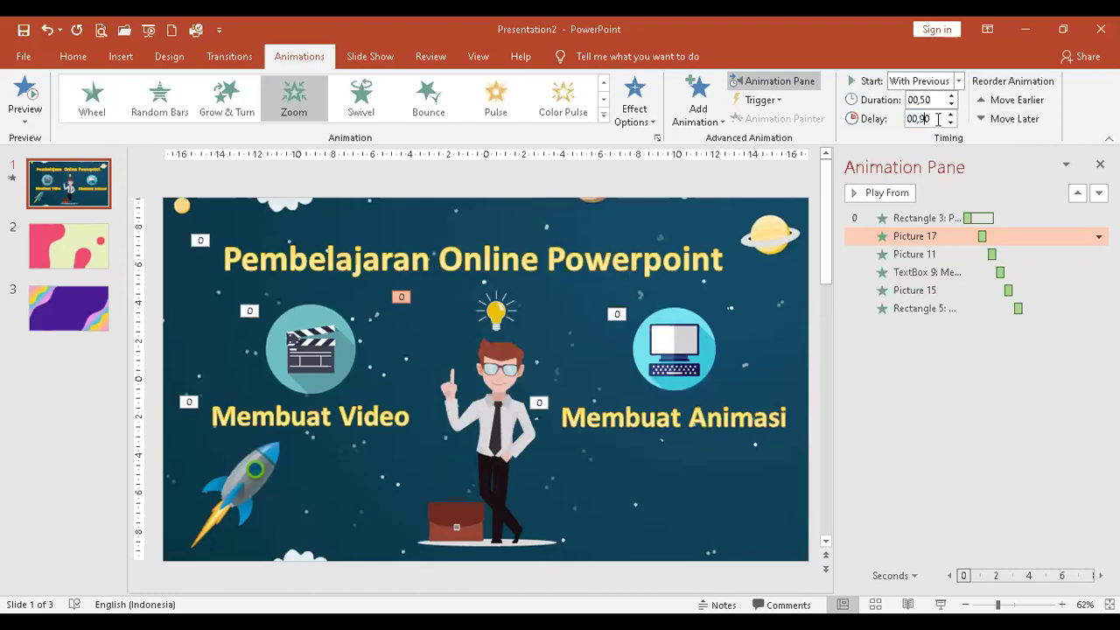
type("0,9")
key("Return")
left_click(950, 114)
Try raising Picture 11's delay to 2 seconds, then return it to 01,50
left_click(928, 258)
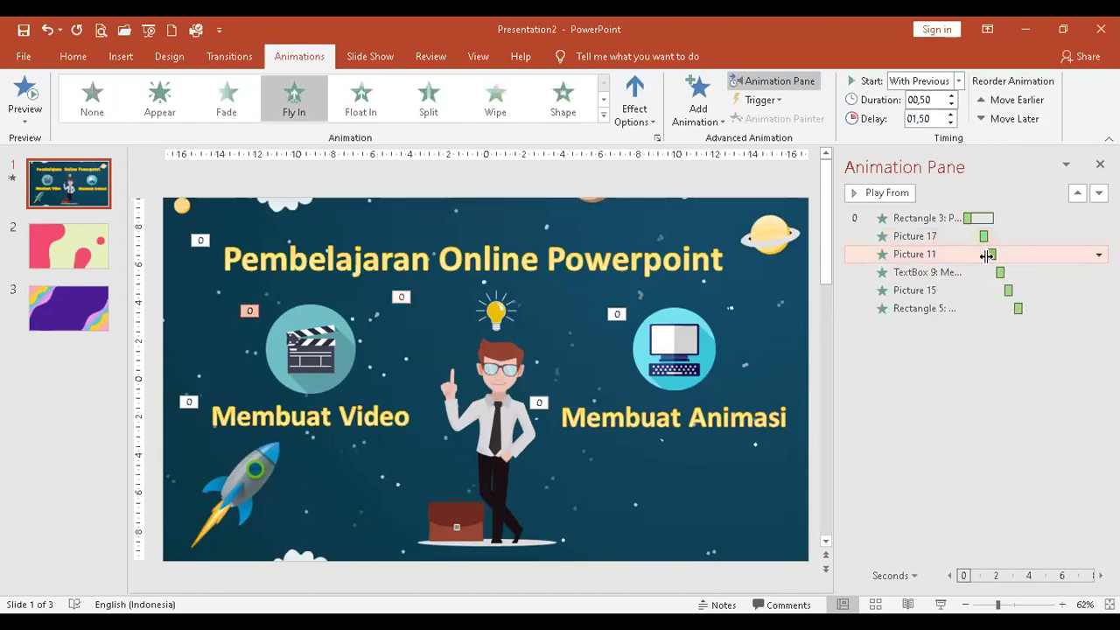
left_click(950, 115)
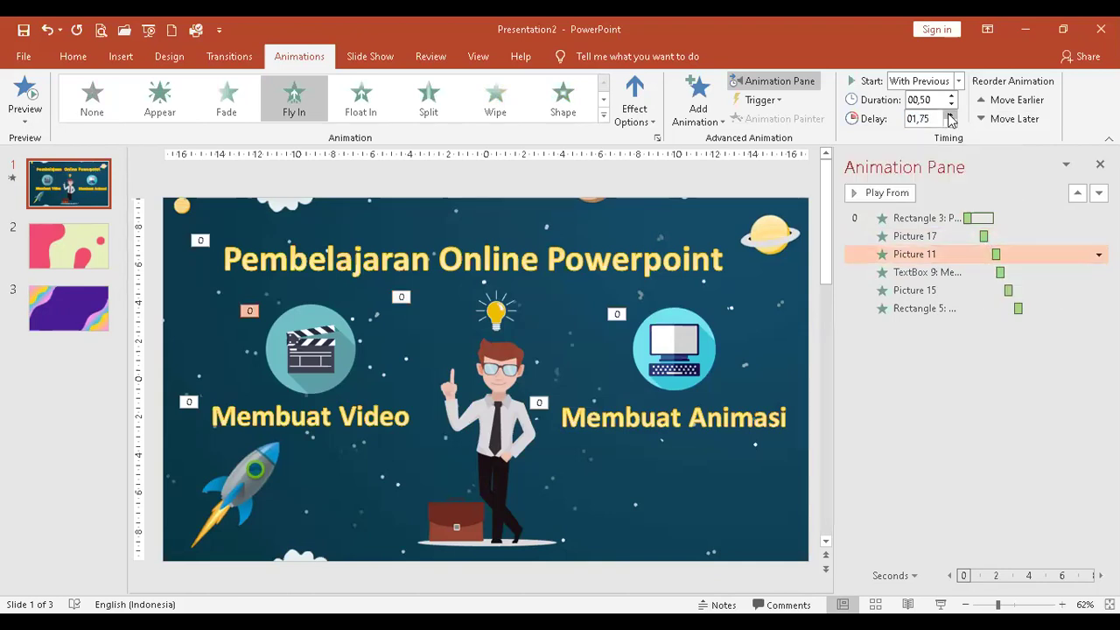
left_click(950, 115)
left_click(950, 123)
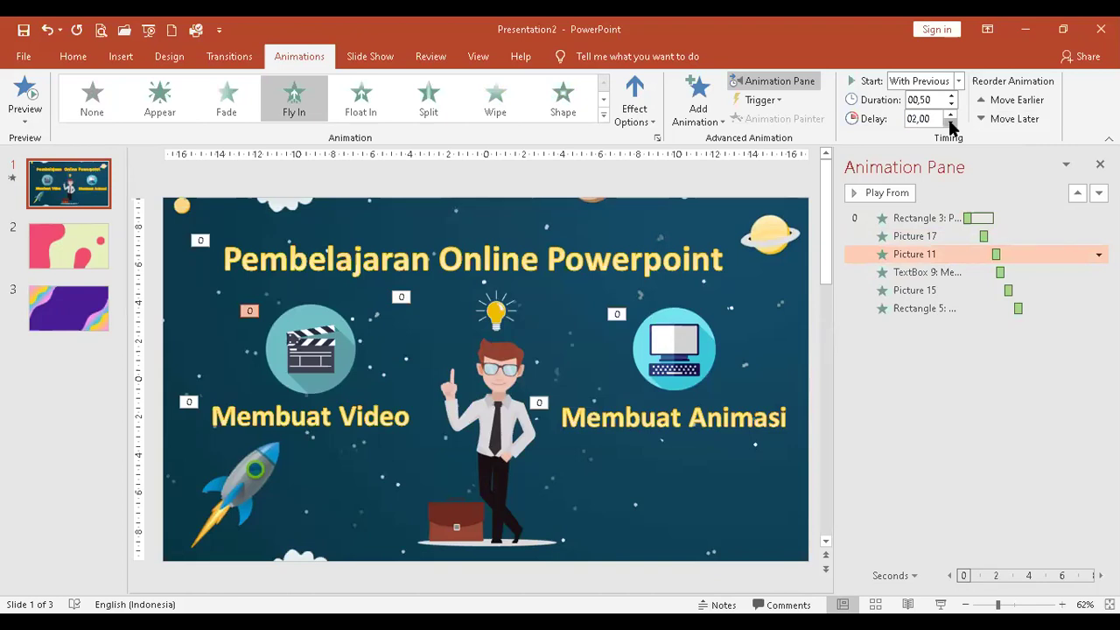
left_click(950, 124)
Review the TextBox 9, Picture 15 and Rectangle 5 animations, ending on Picture 17
left_click(987, 272)
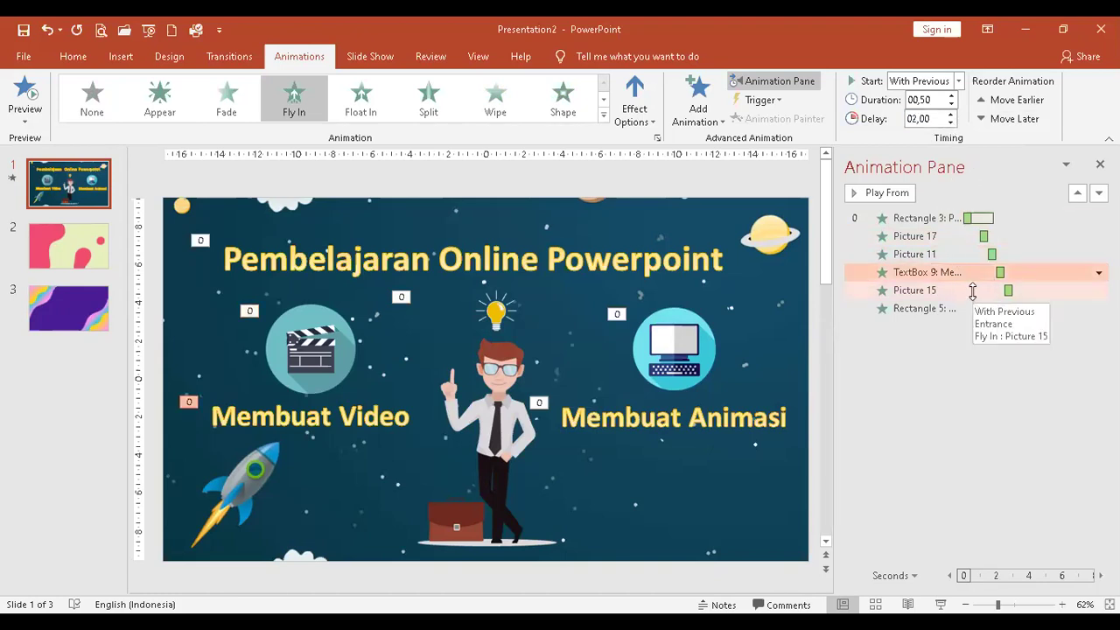
left_click(972, 292)
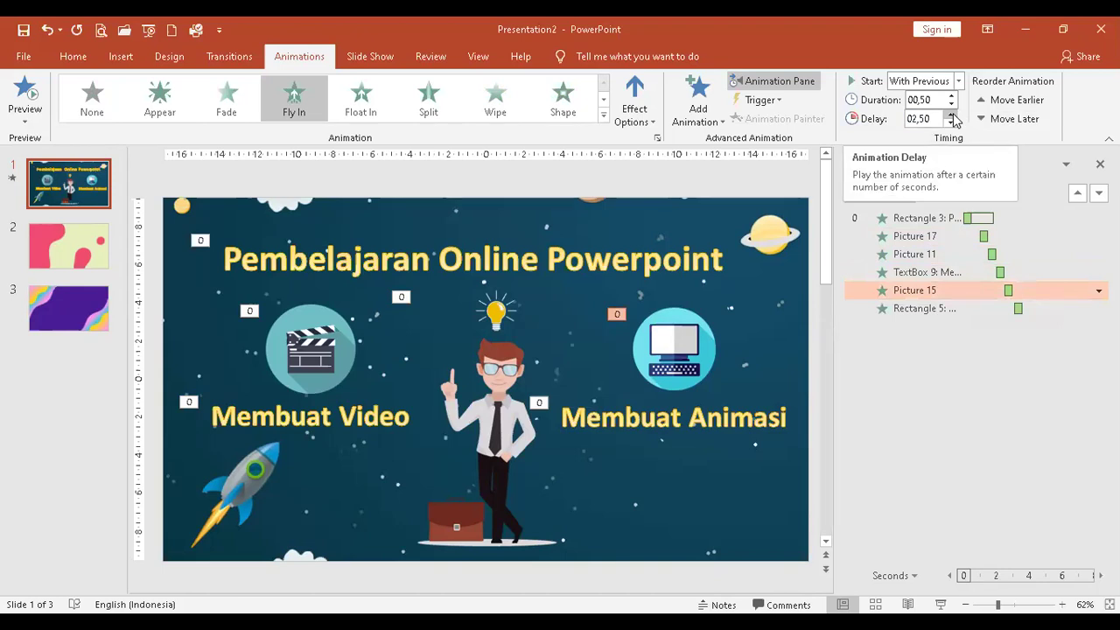
left_click(971, 308)
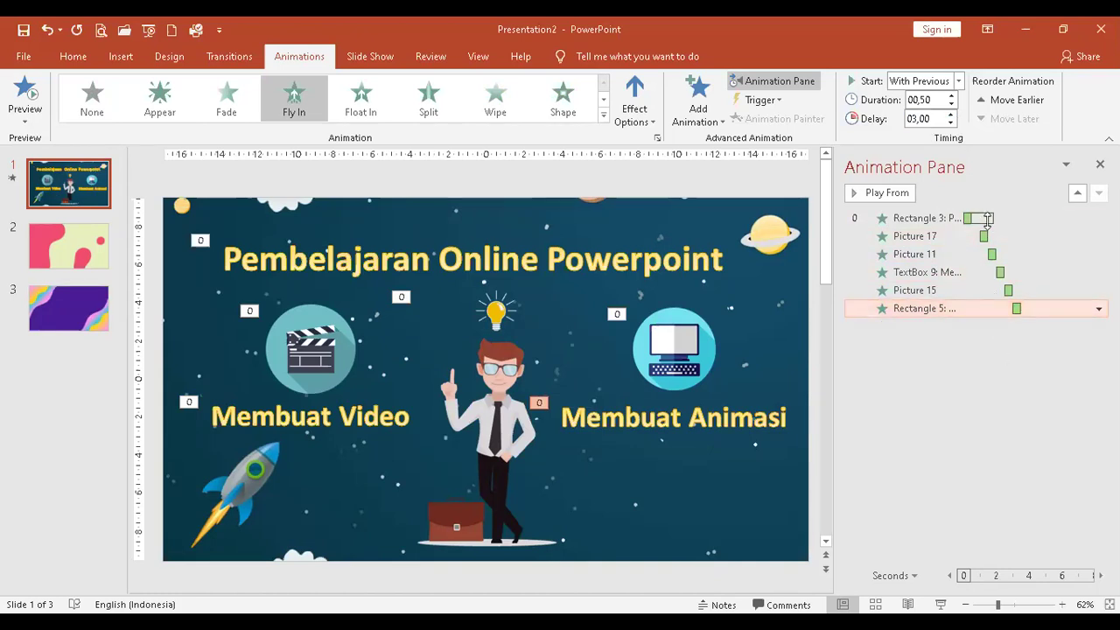
left_click(962, 230)
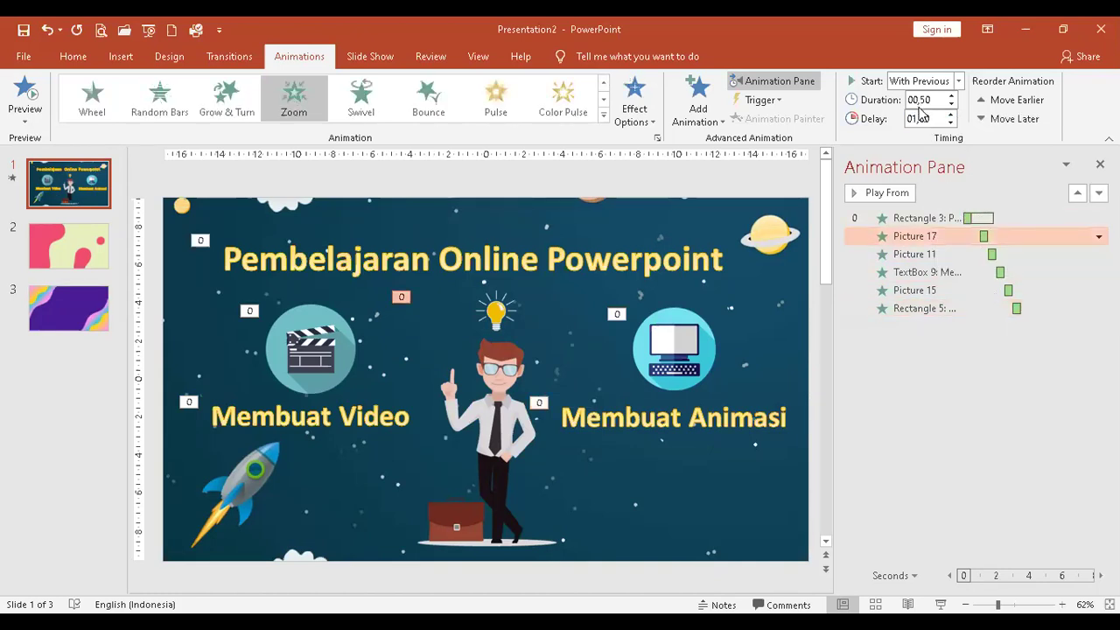
Lower Picture 17's delay to 00,50 and Picture 11's to 01,00
left_click(947, 218)
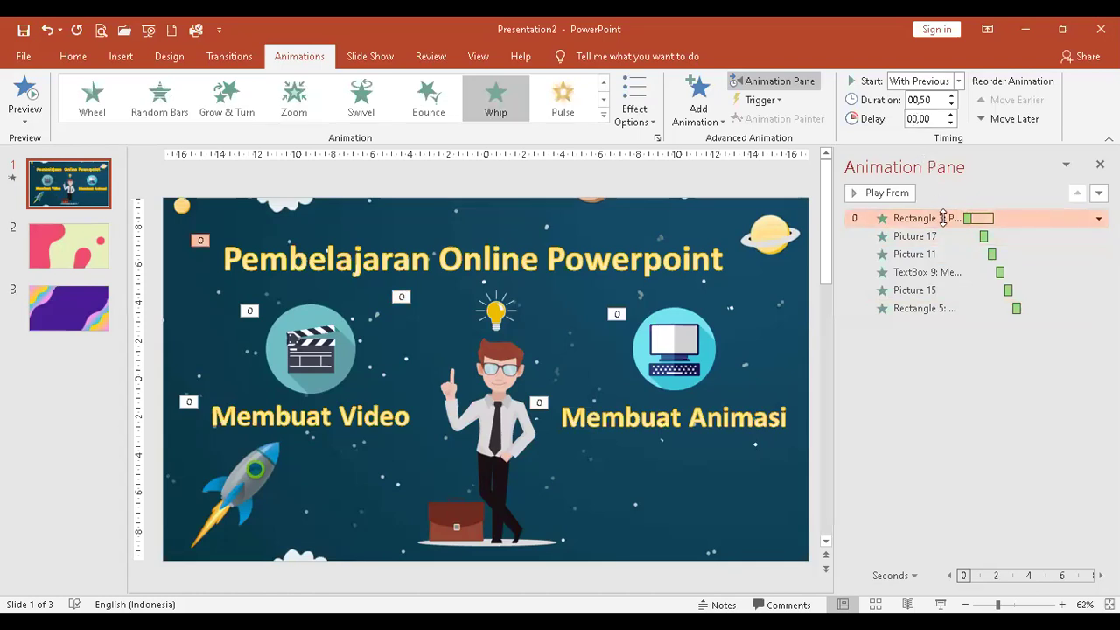
left_click(944, 236)
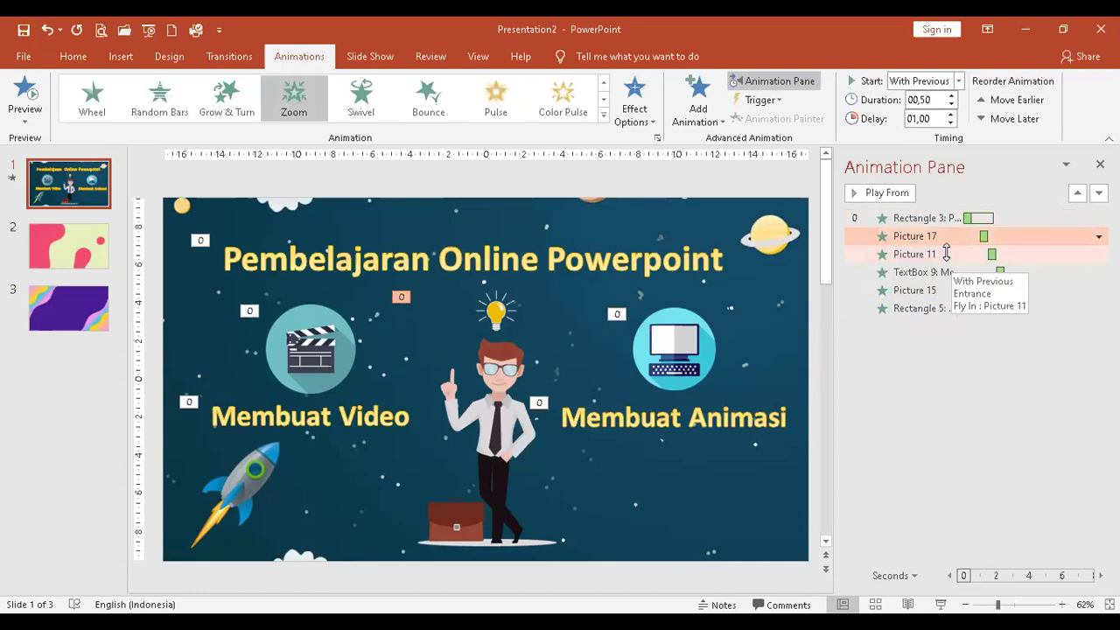
left_click(949, 124)
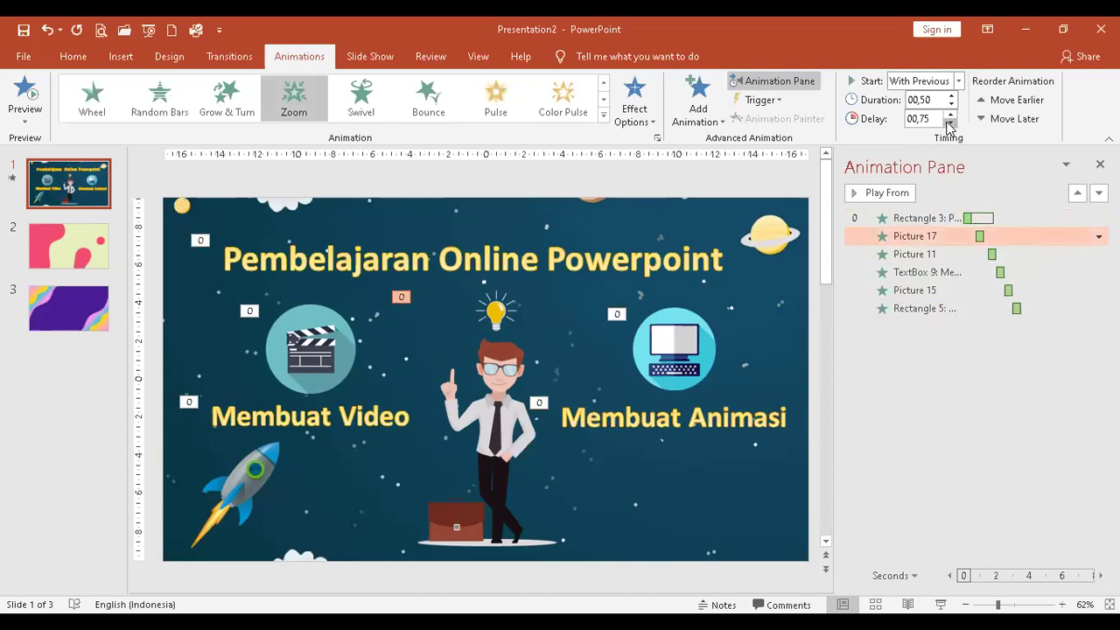
left_click(949, 123)
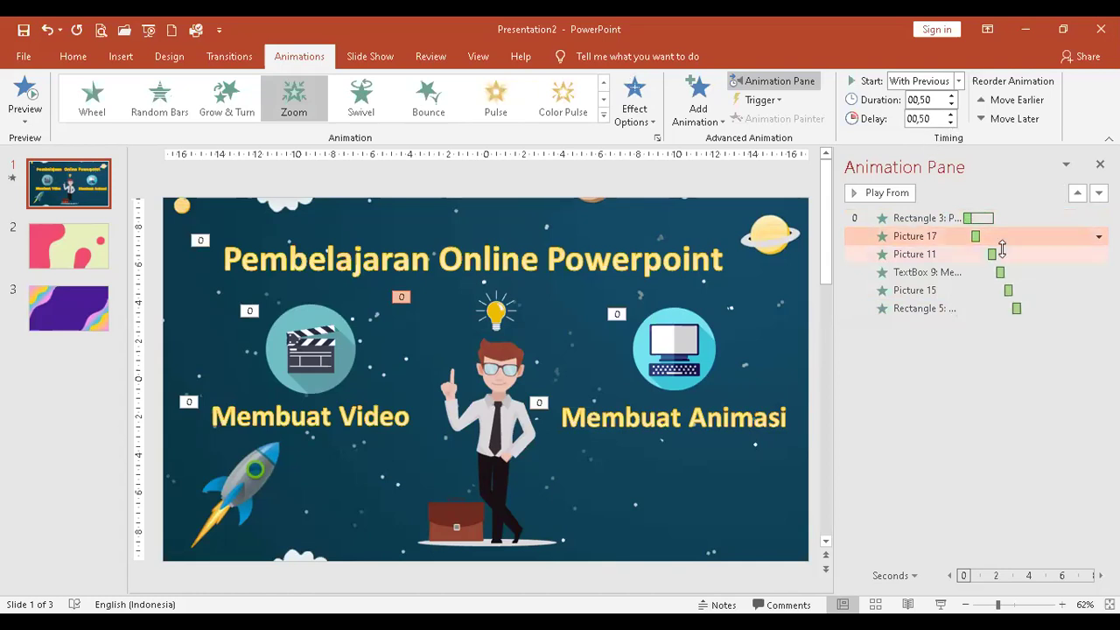
left_click(914, 254)
left_click(950, 123)
left_click(949, 123)
Lower TextBox 9's delay to 01,50 and Picture 15's to 02,00
left_click(1005, 273)
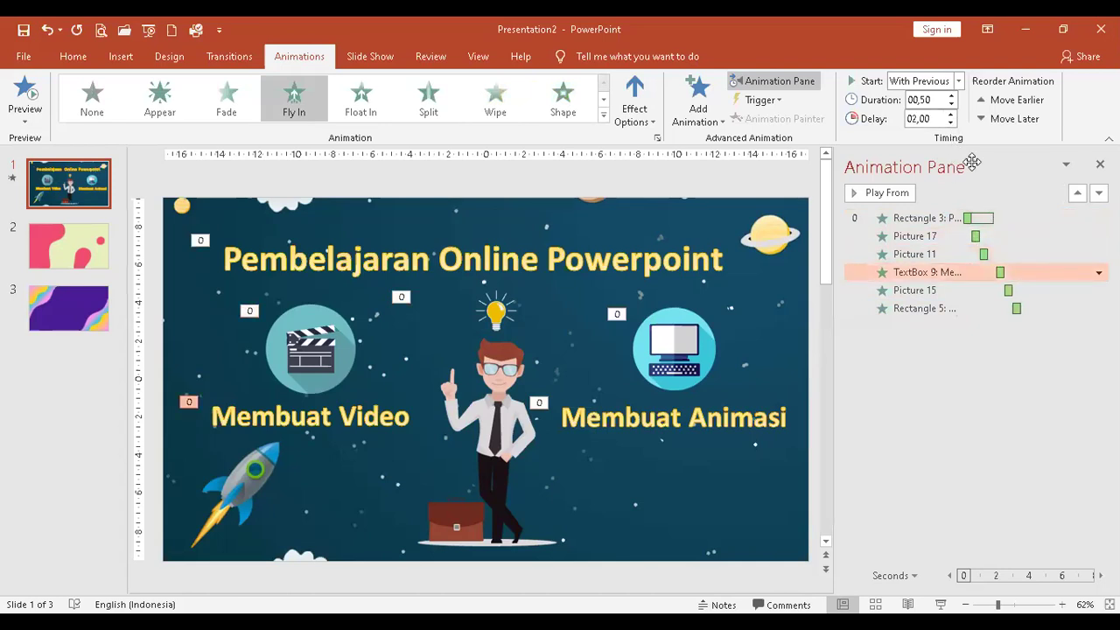
left_click(950, 123)
left_click(950, 123)
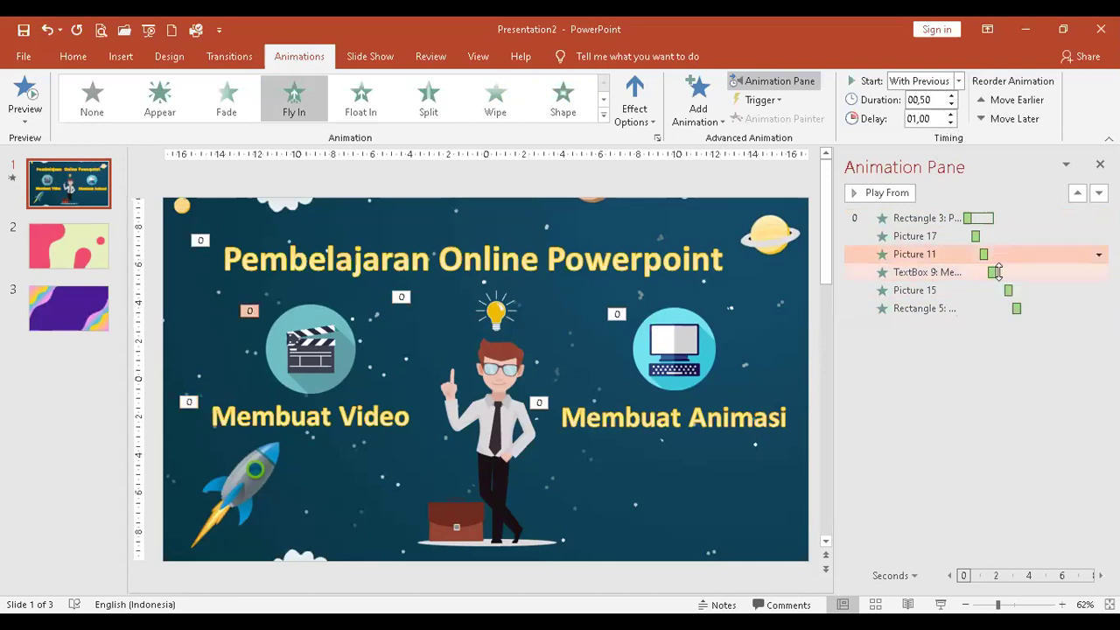
left_click(1008, 289)
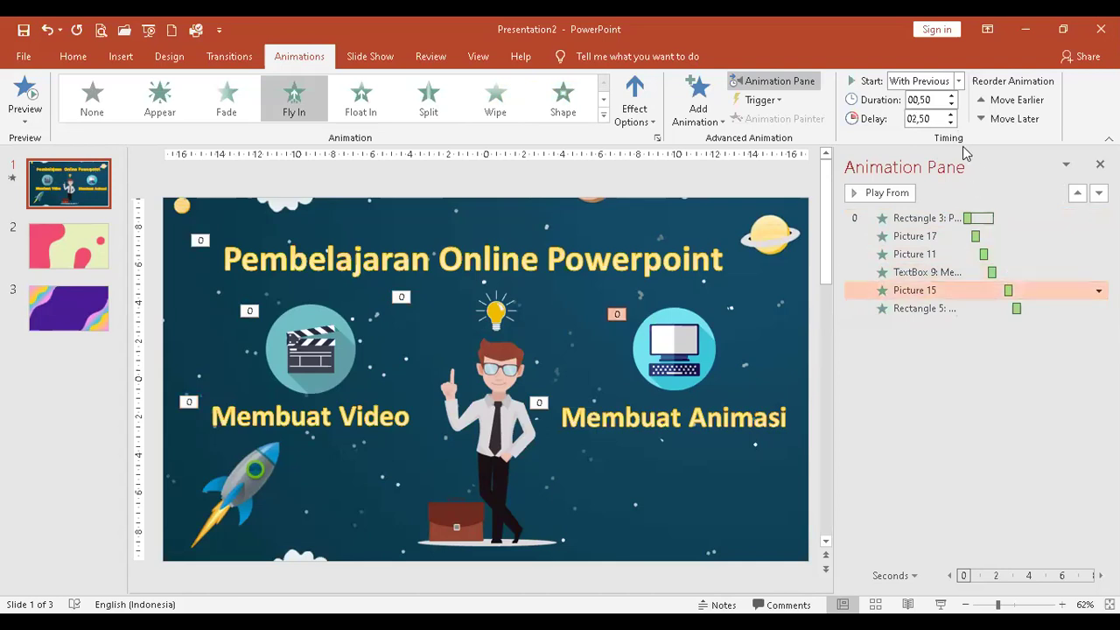
left_click(951, 122)
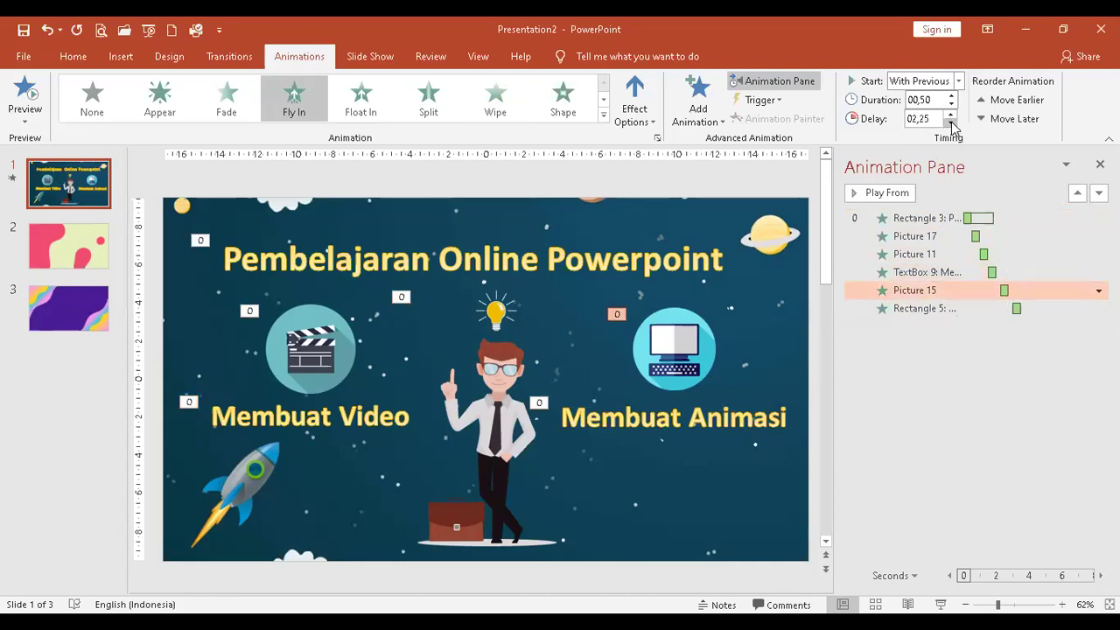
left_click(951, 122)
Adjust Rectangle 5's delay and settle it at 02,50
left_click(1046, 308)
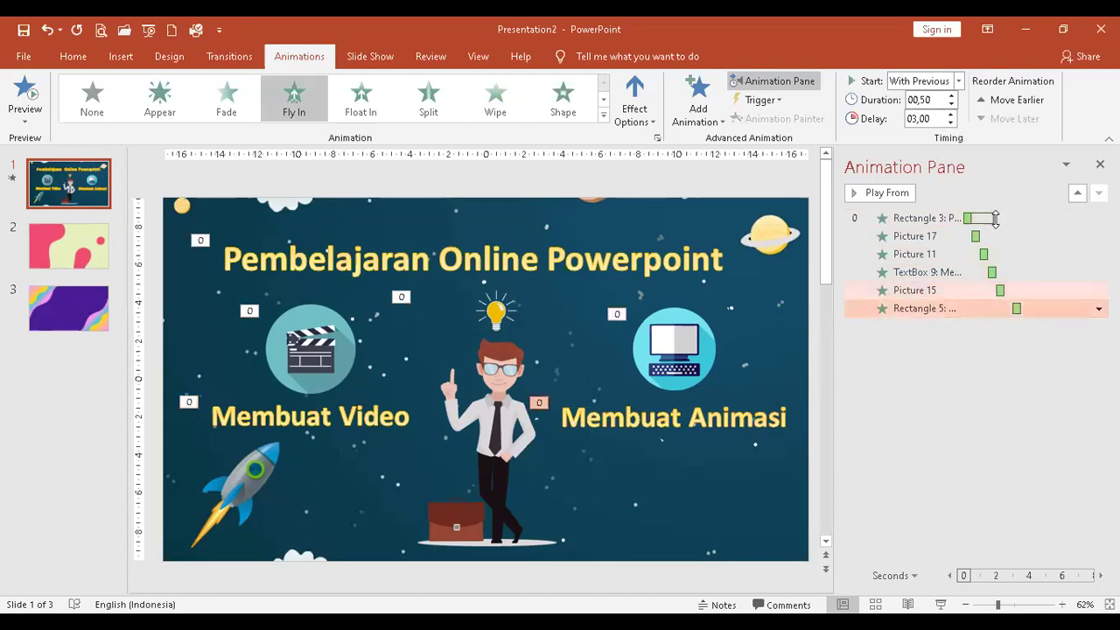
left_click(950, 115)
left_click(951, 115)
left_click(951, 114)
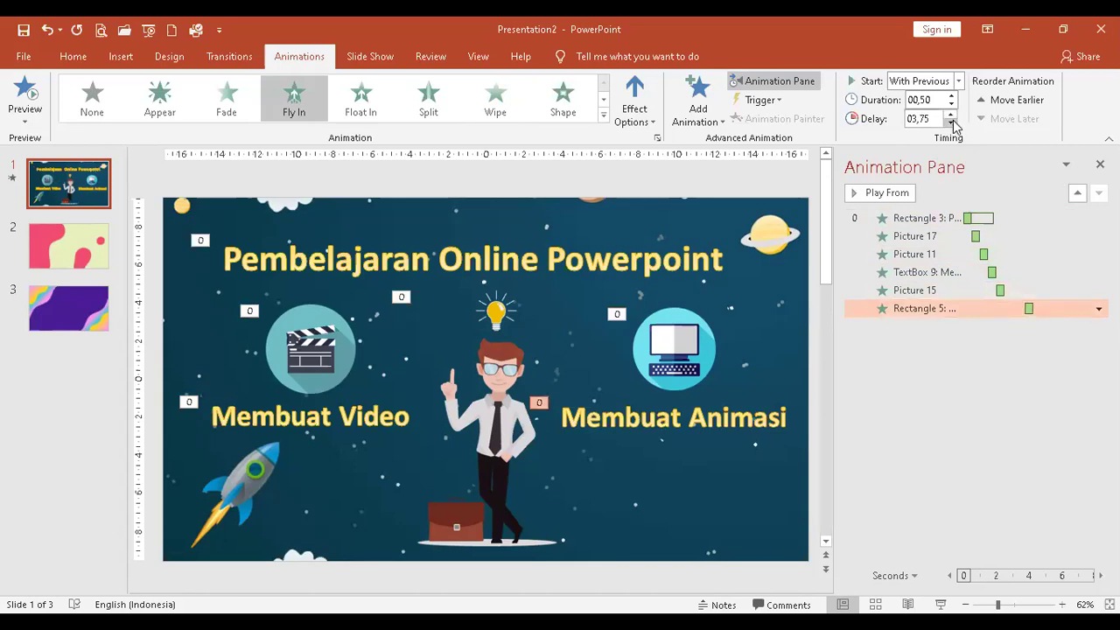
left_click(951, 122)
left_click(951, 122)
left_click(950, 123)
left_click(951, 123)
left_click(951, 123)
left_click(951, 122)
left_click(951, 115)
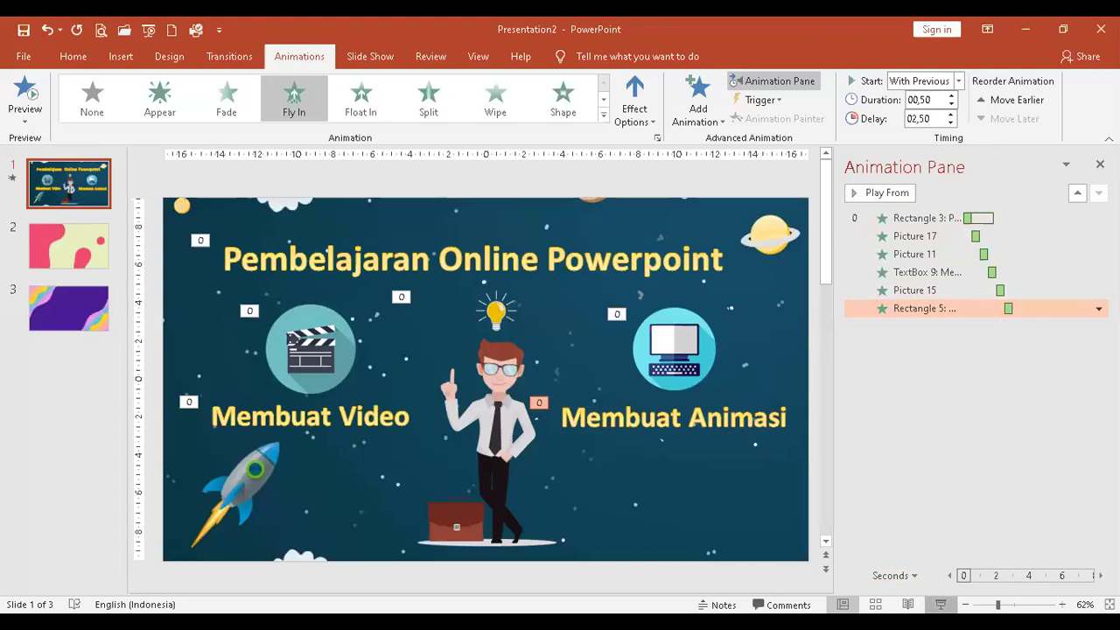
left_click(940, 604)
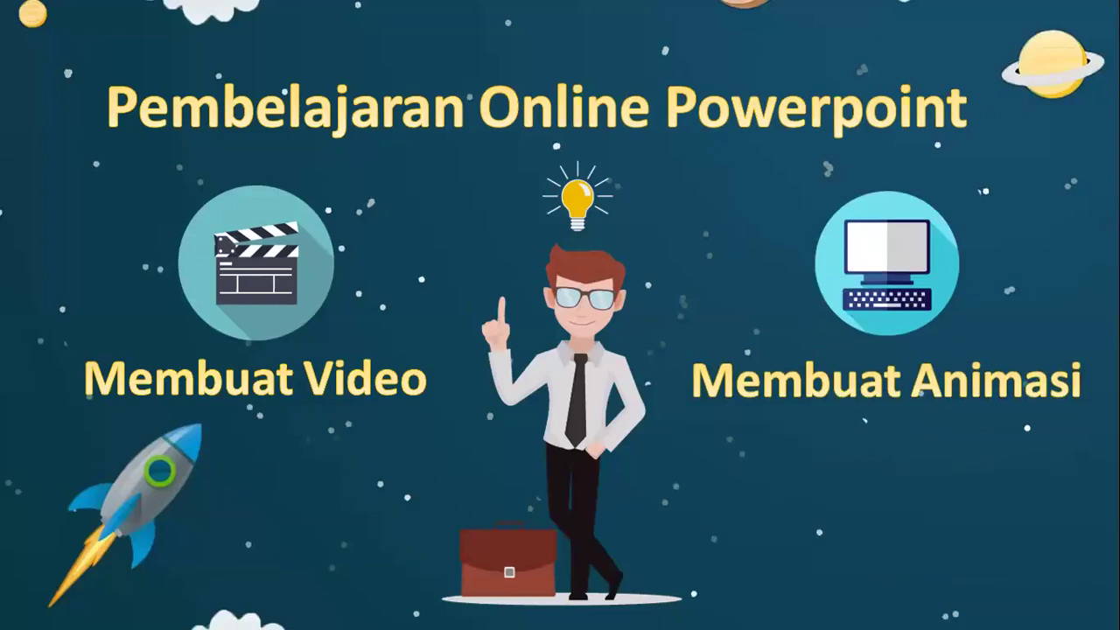
right_click(893, 302)
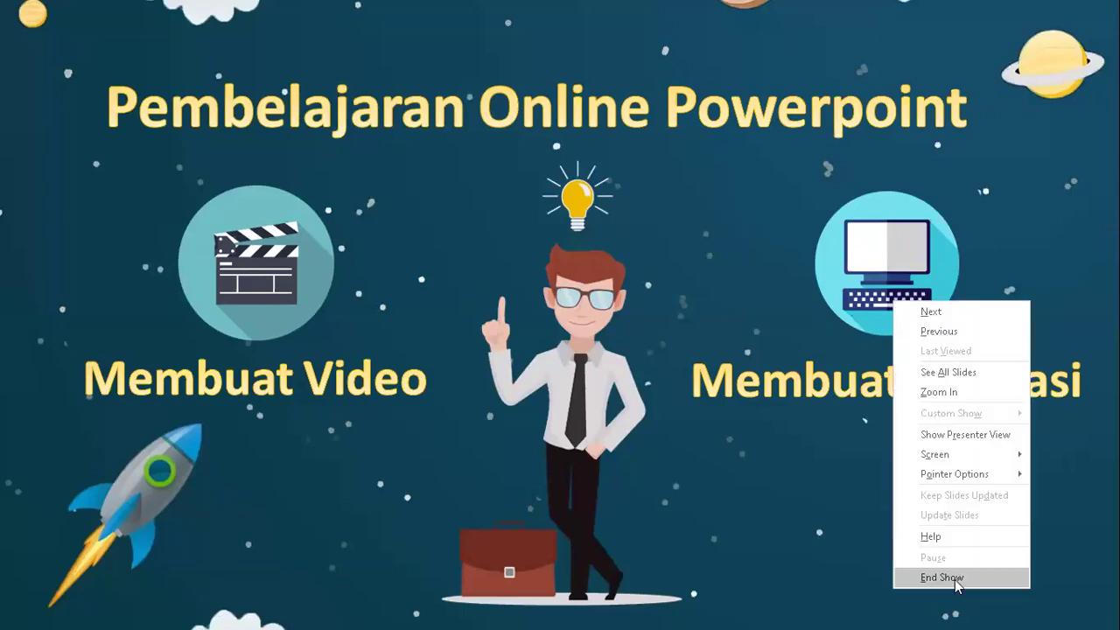
left_click(954, 579)
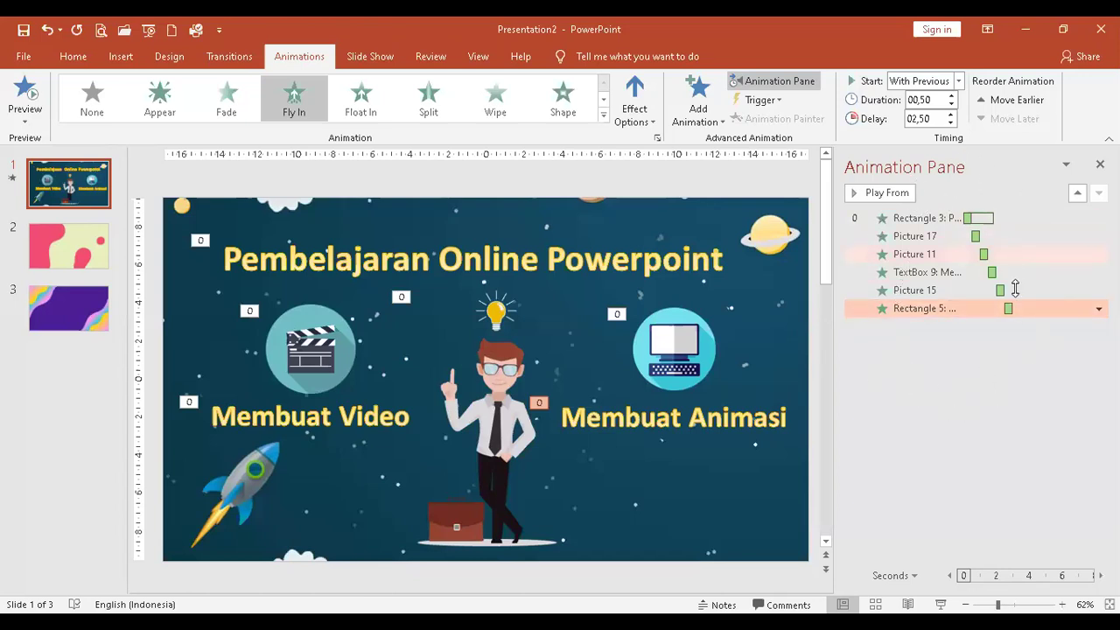
left_click(956, 234)
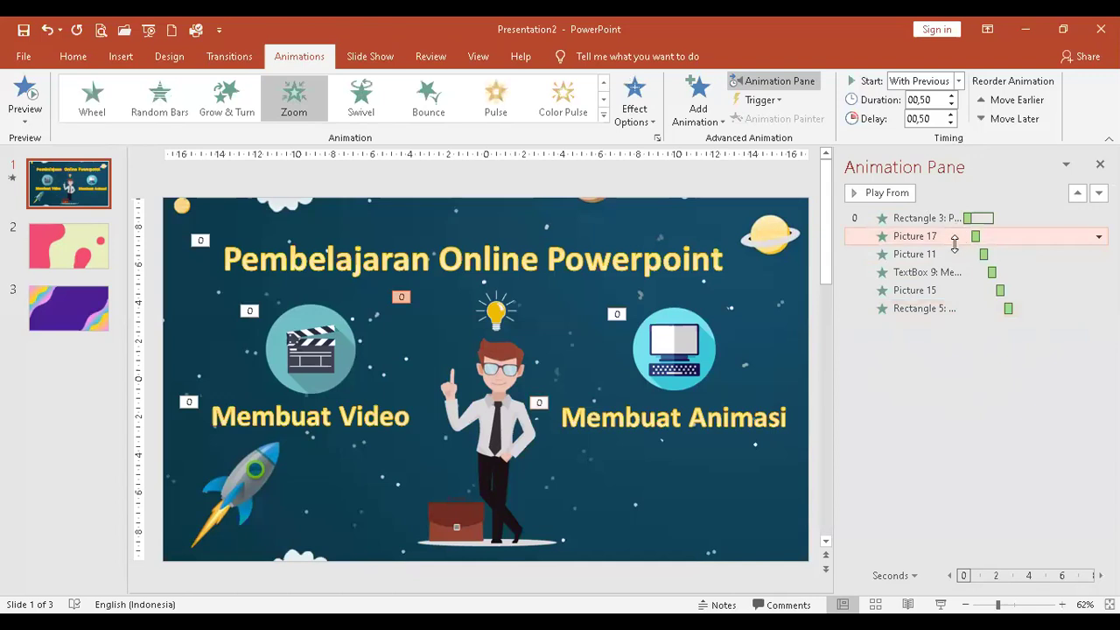
left_click(952, 253)
left_click(949, 237)
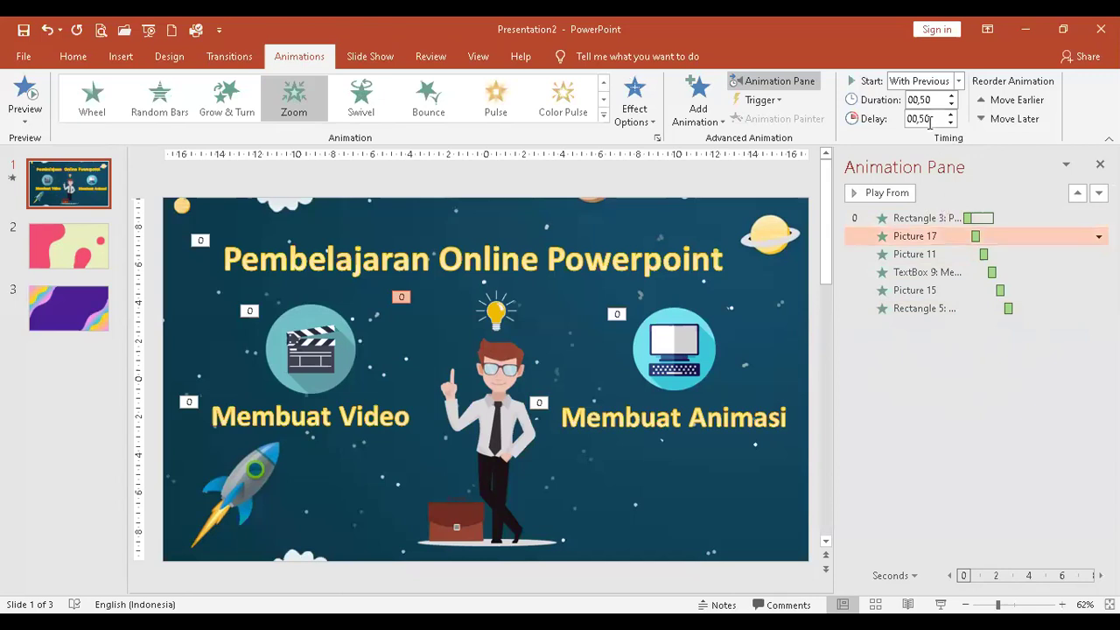
left_click(943, 218)
left_click(943, 234)
left_click(956, 255)
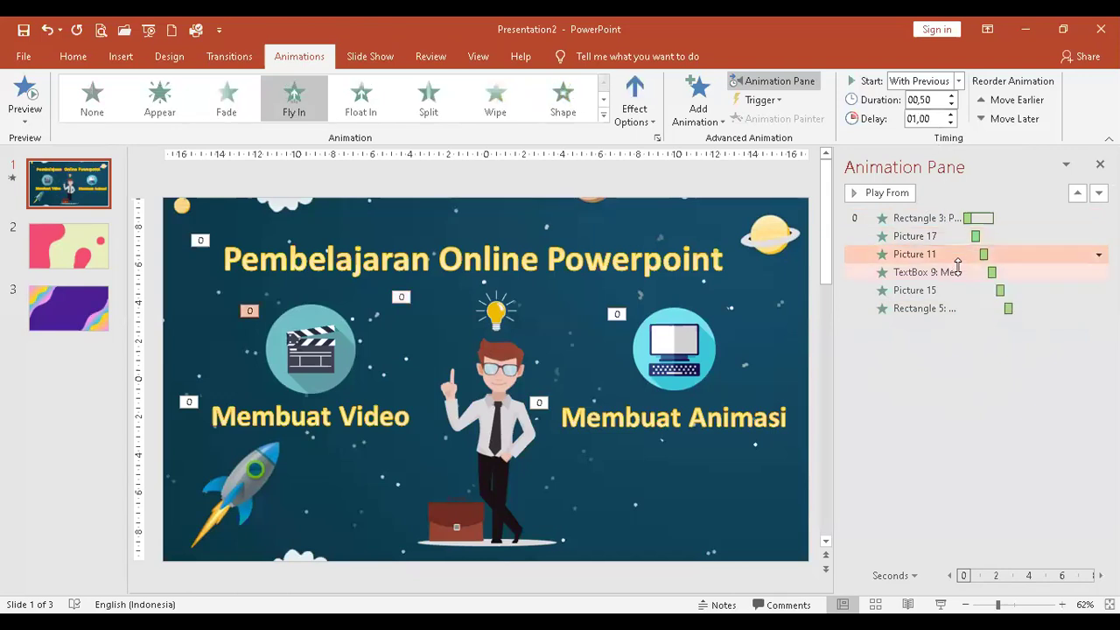
left_click(958, 272)
left_click(957, 289)
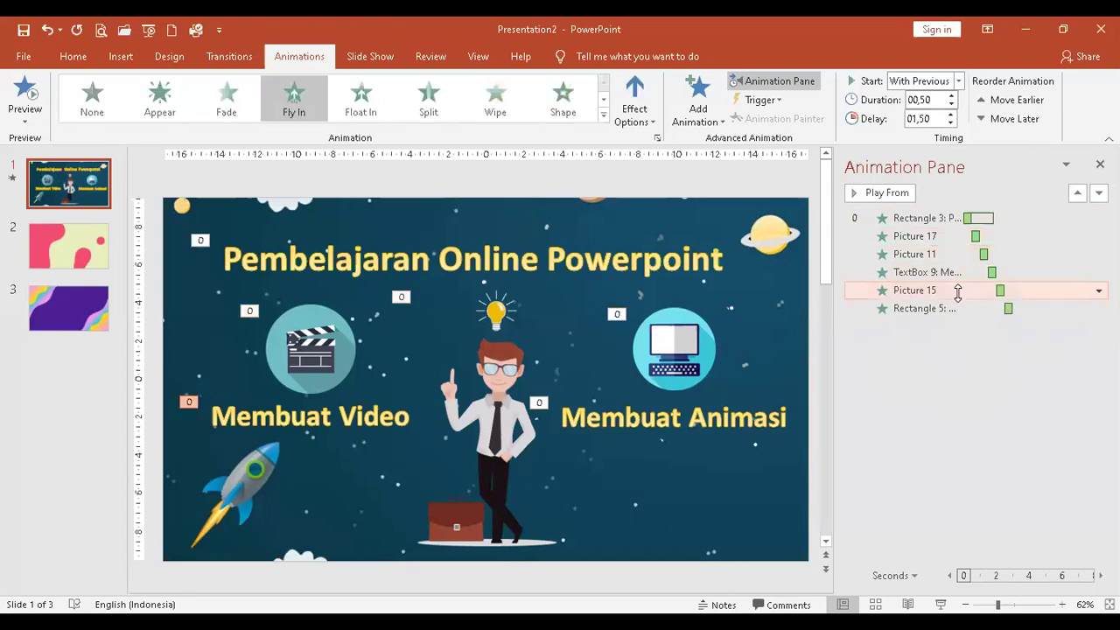
left_click(959, 307)
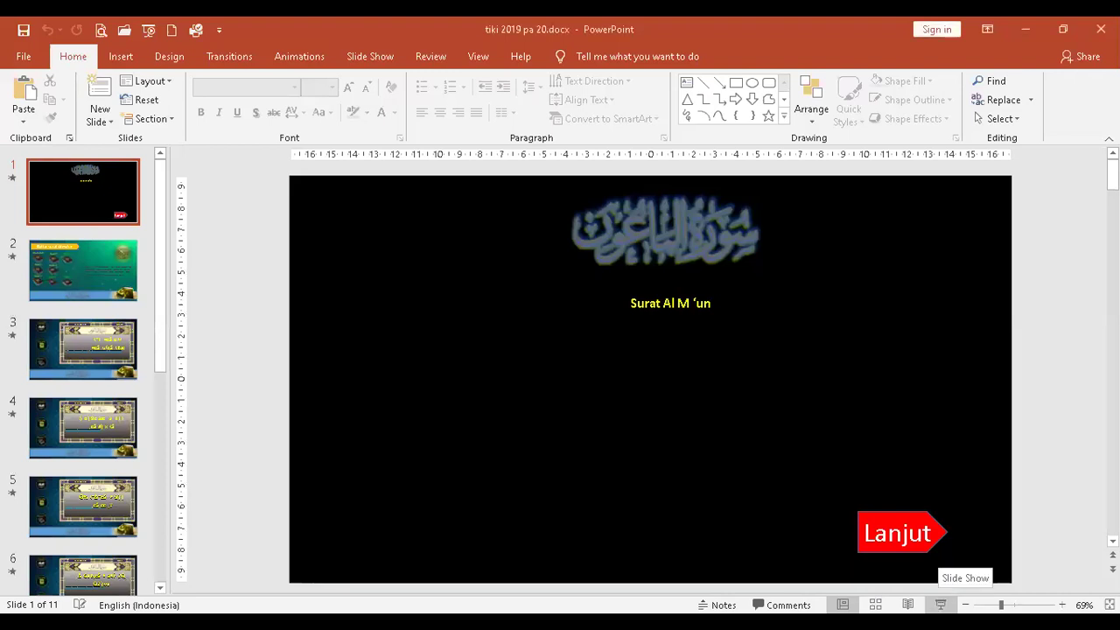
Play the 11-slide presentation, follow the Lanjut link, then end the show
left_click(940, 604)
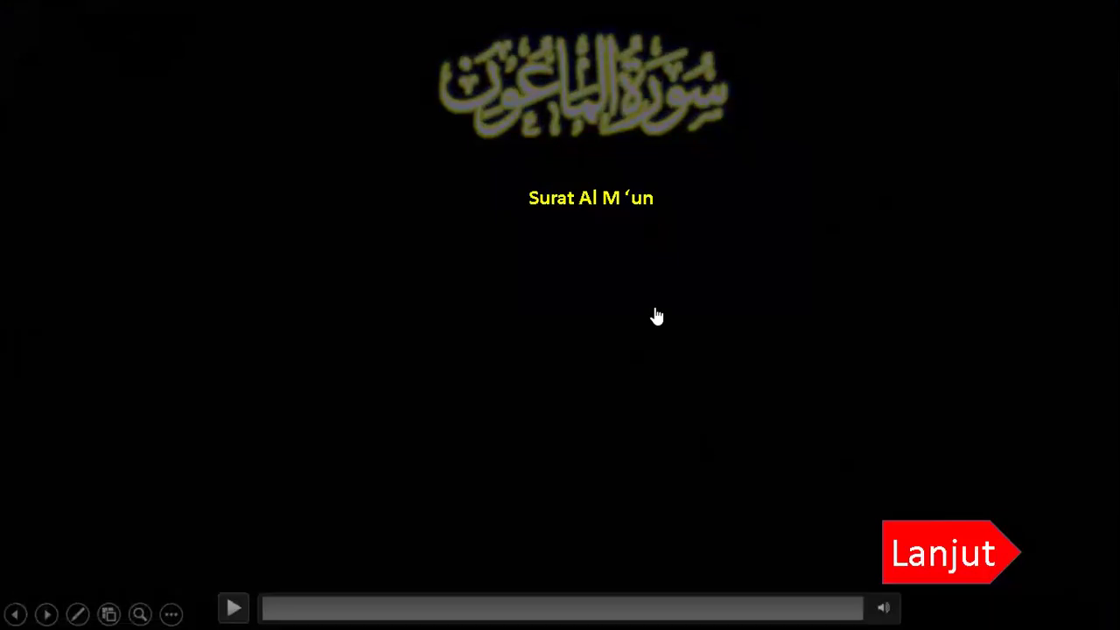
left_click(942, 559)
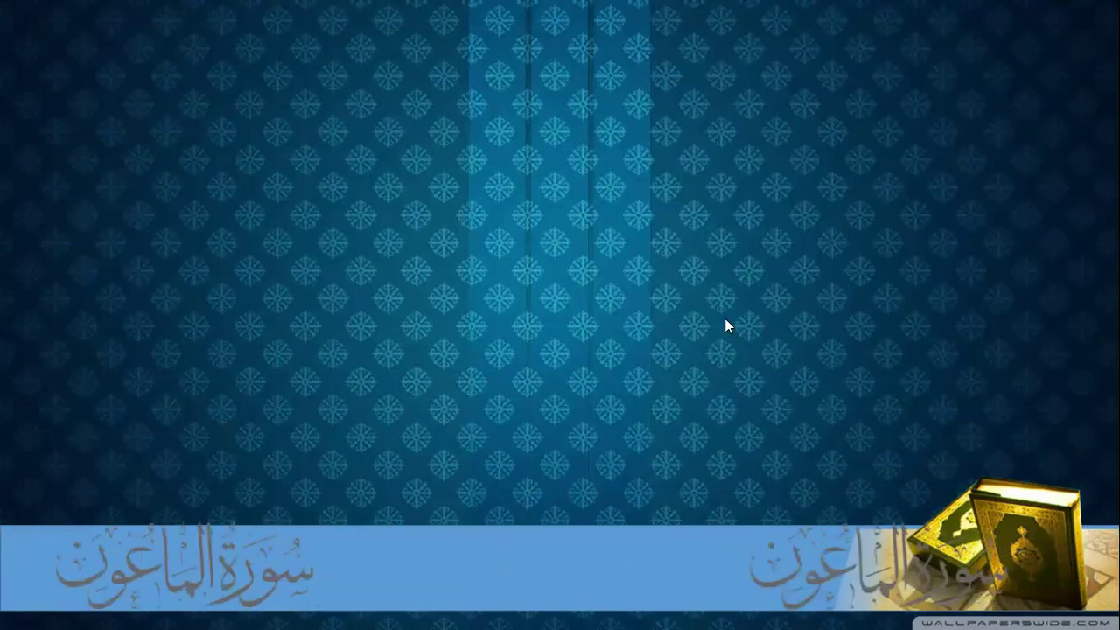
right_click(724, 318)
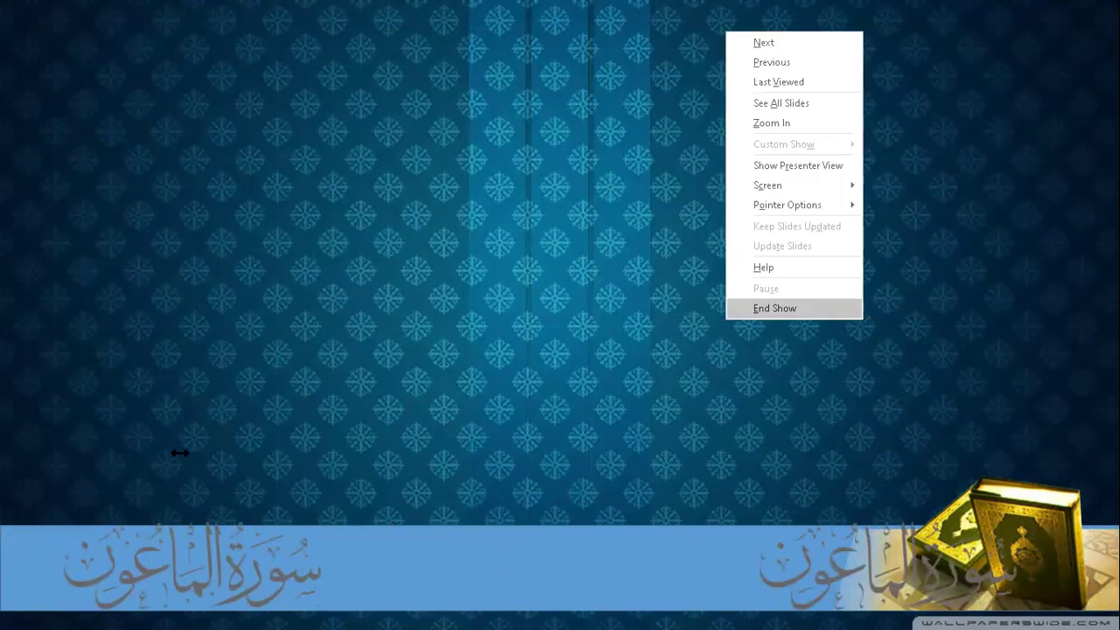
key("Return")
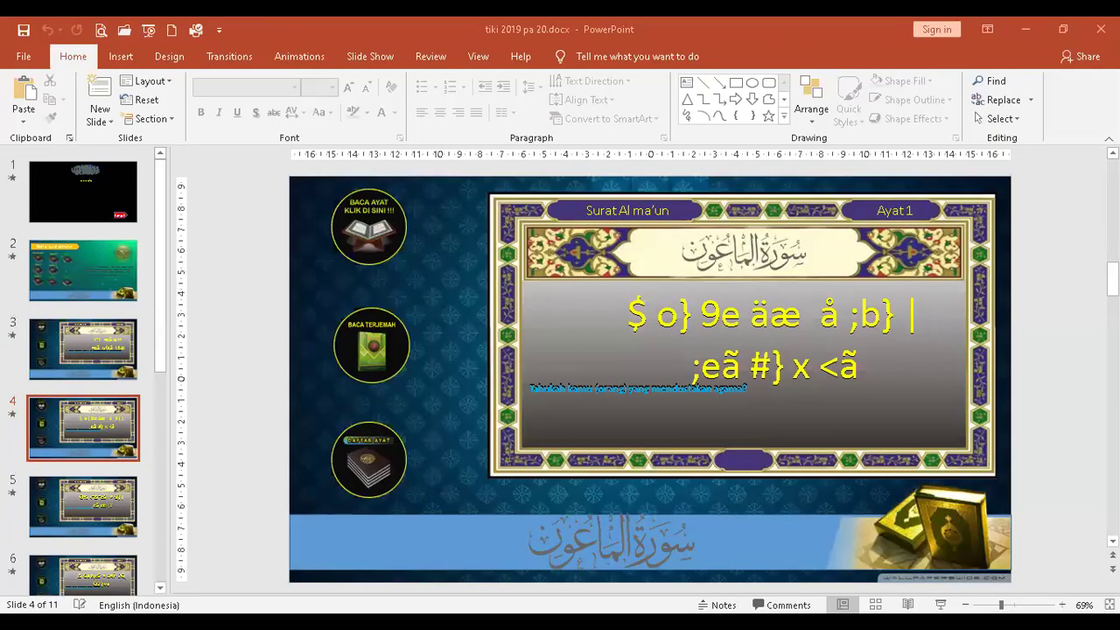
key("alt+s")
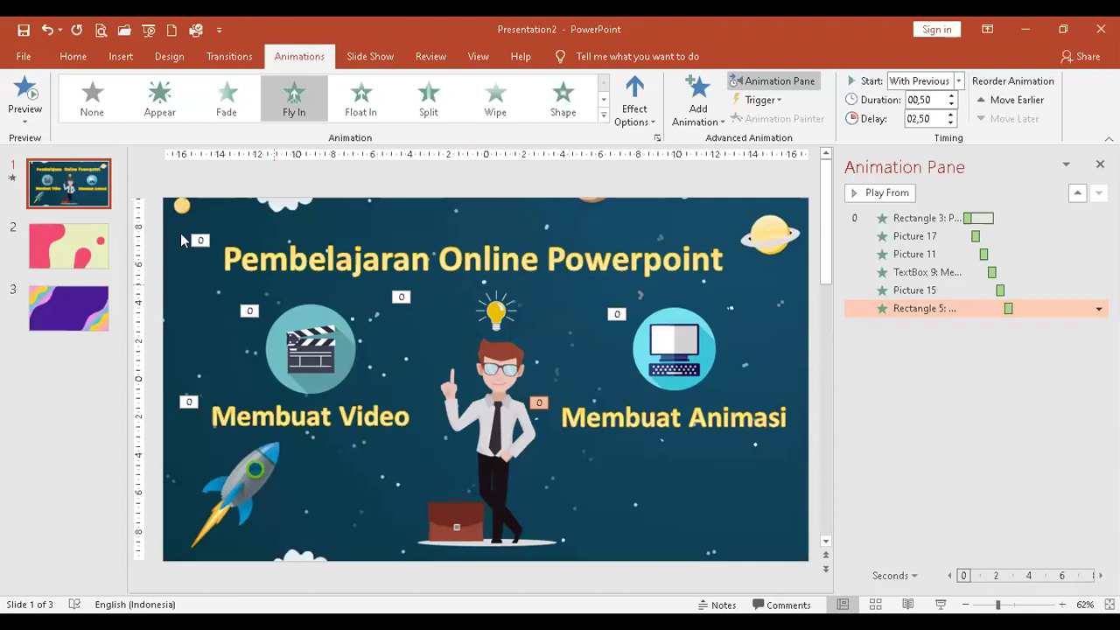
Duplicate slide 1, reselect it, and close the Animation Pane
right_click(73, 193)
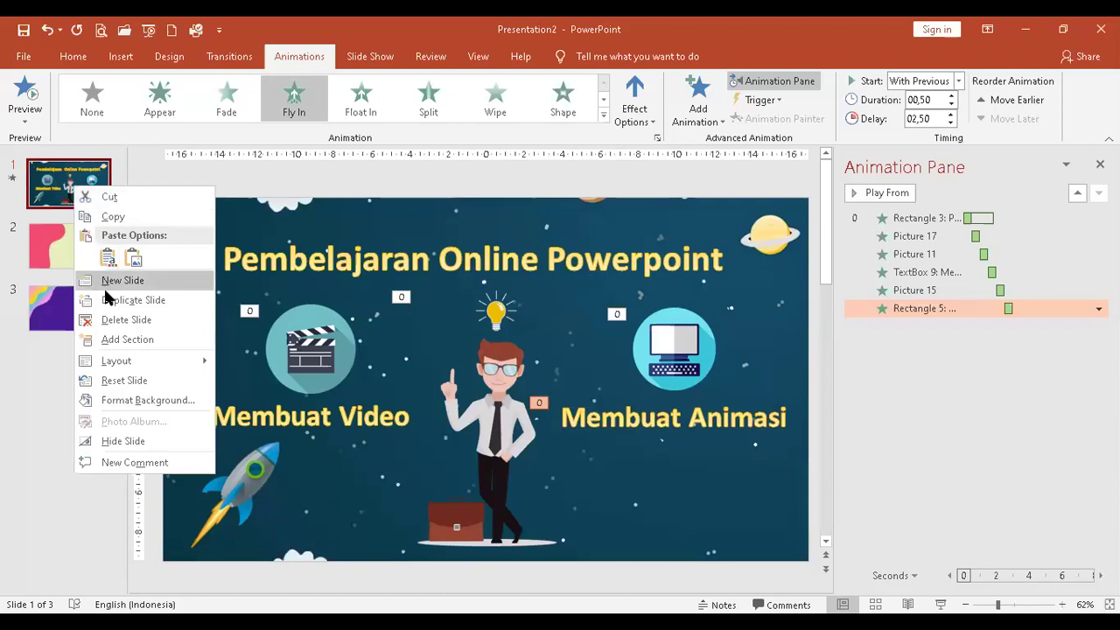
left_click(150, 300)
left_click(71, 203)
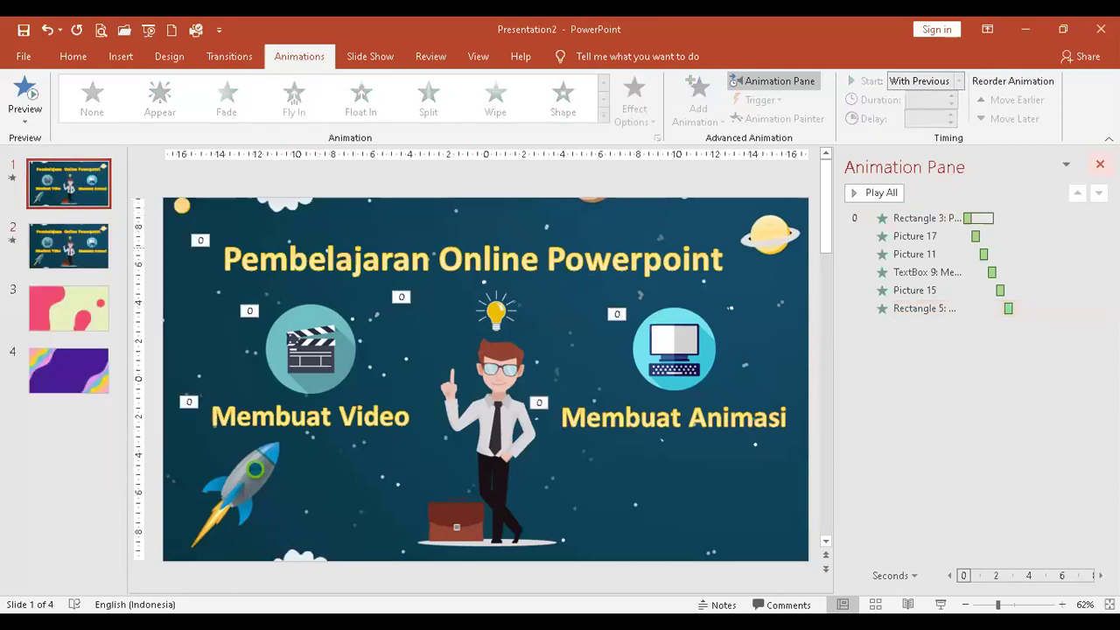
left_click(1096, 164)
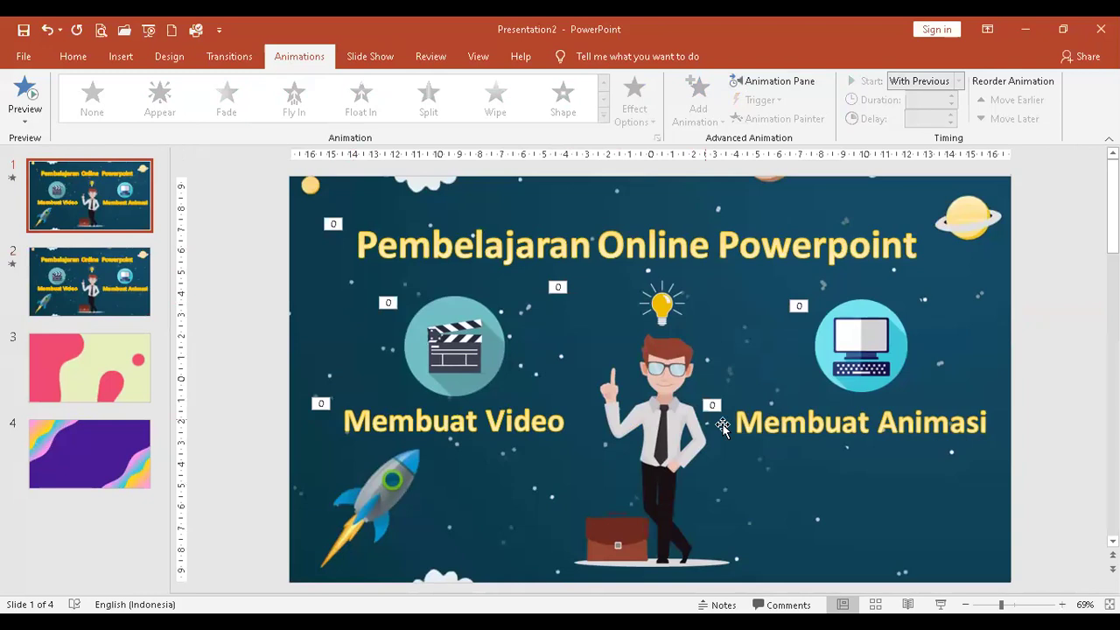
Choose a picture fill for slide 1's background and browse to D:\data kursus online\01 ANIMASI GIF
right_click(838, 486)
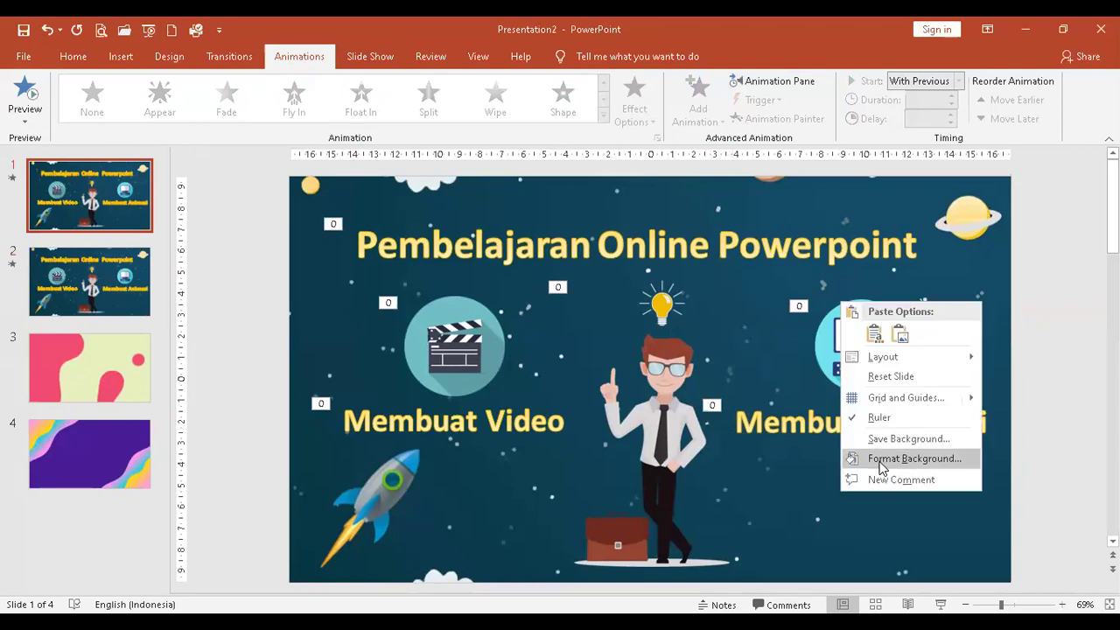
left_click(881, 467)
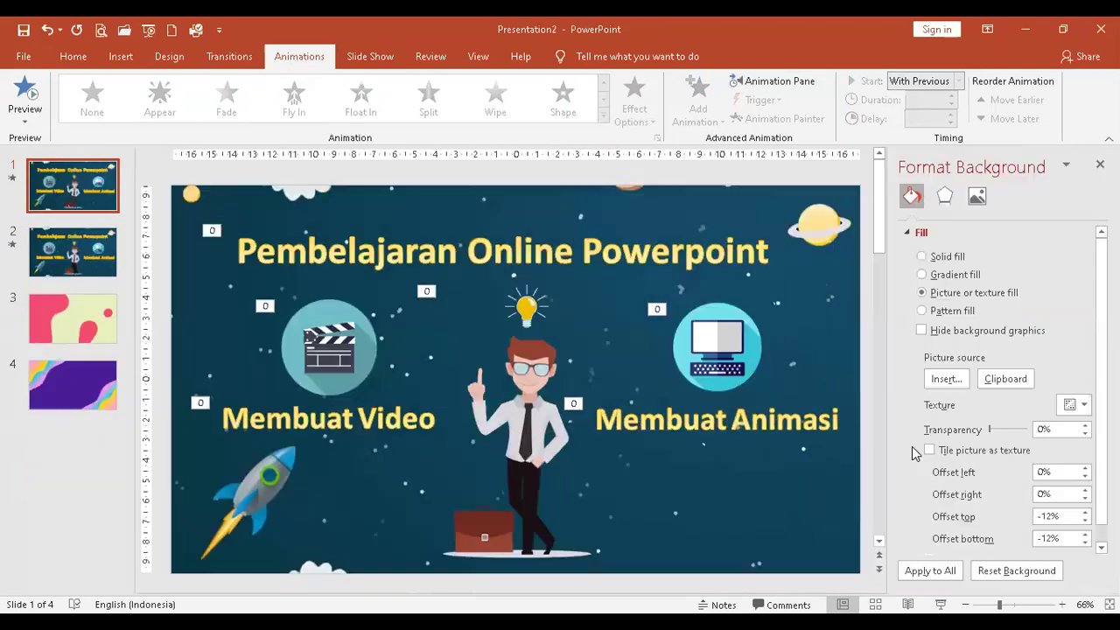
left_click(949, 378)
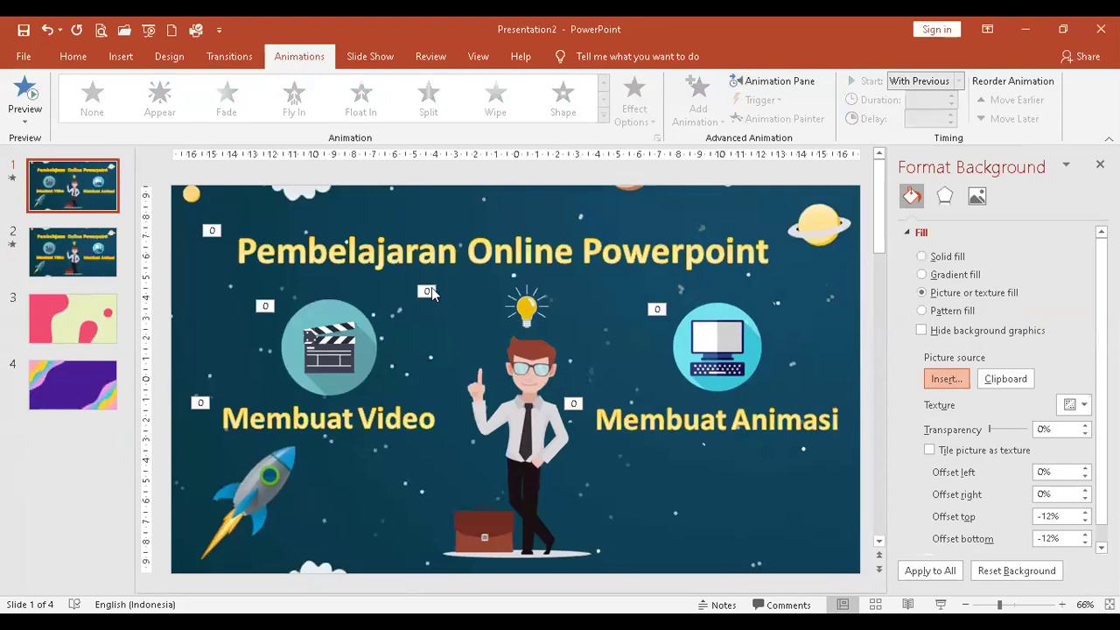
scroll(497, 336, "down", 3)
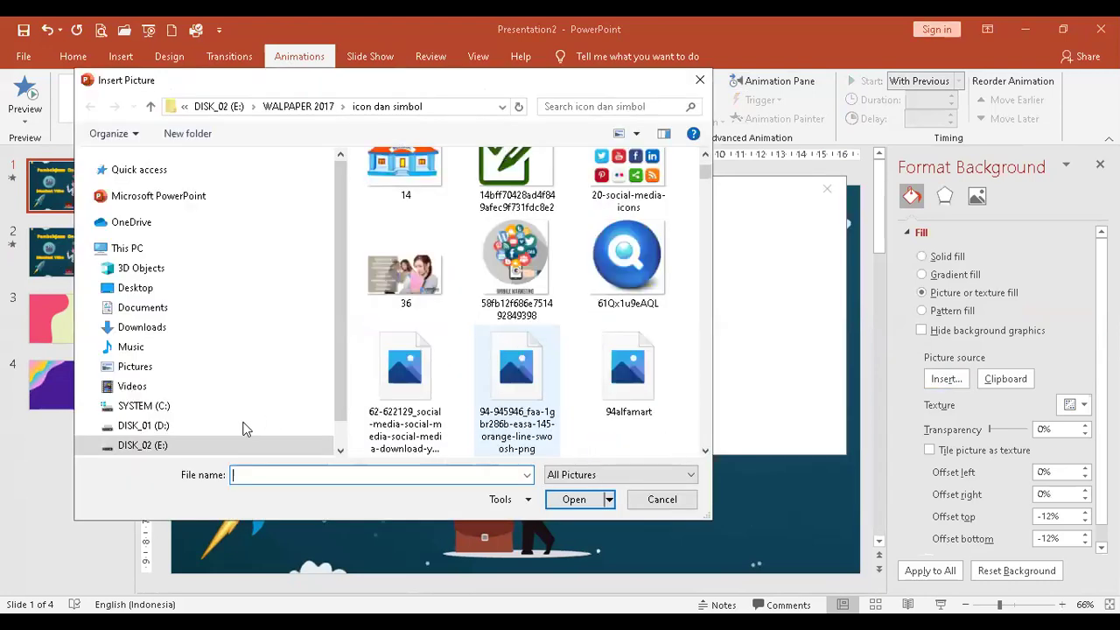
left_click(90, 425)
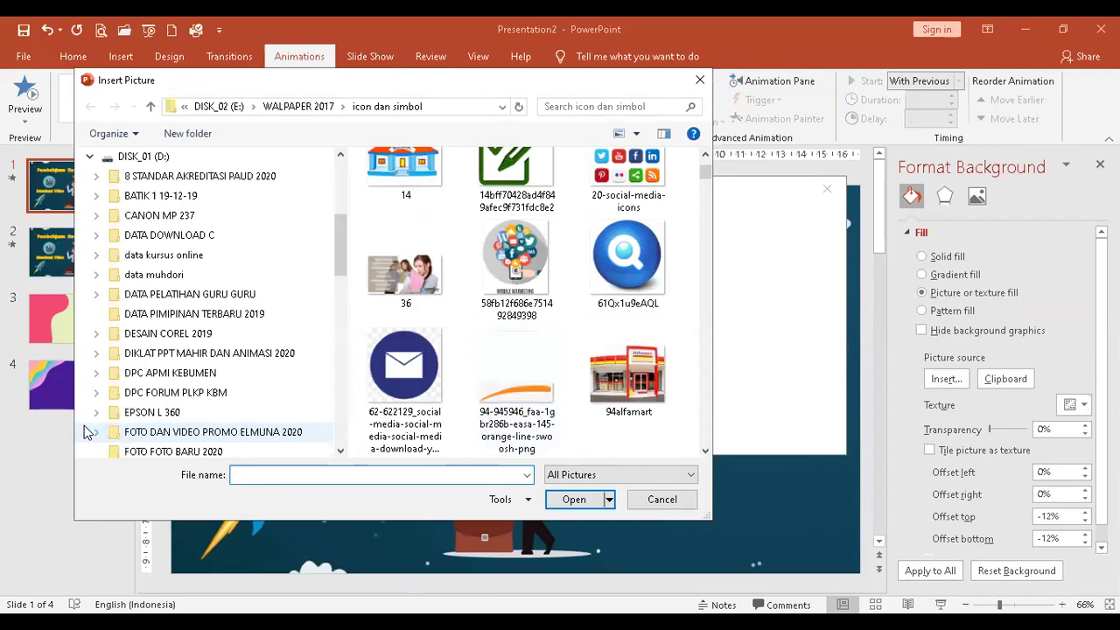
left_click(97, 254)
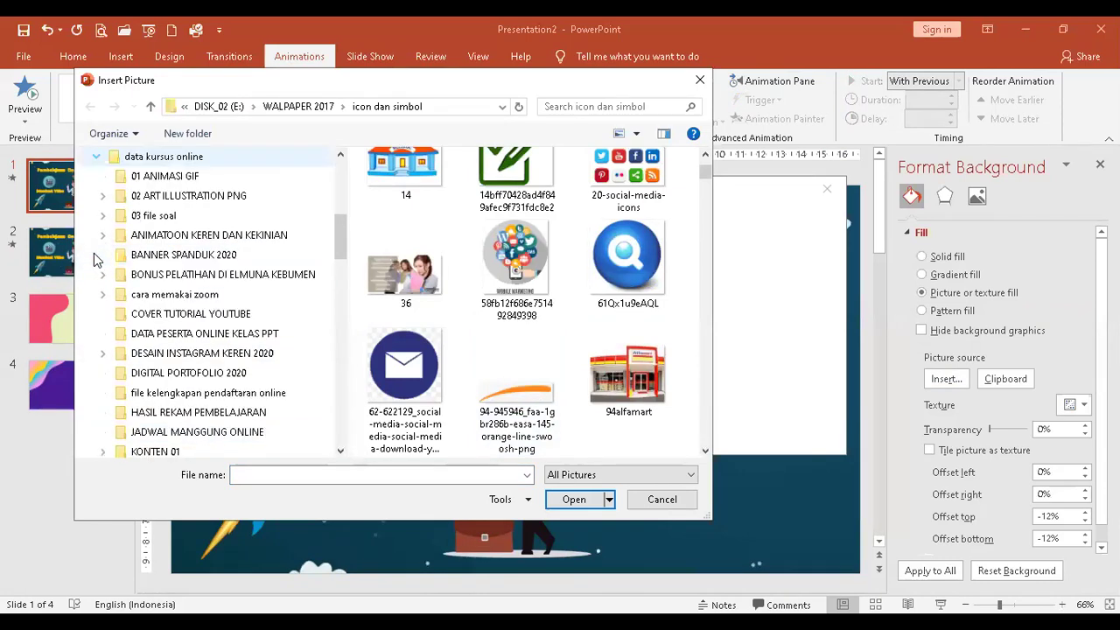
left_click(197, 176)
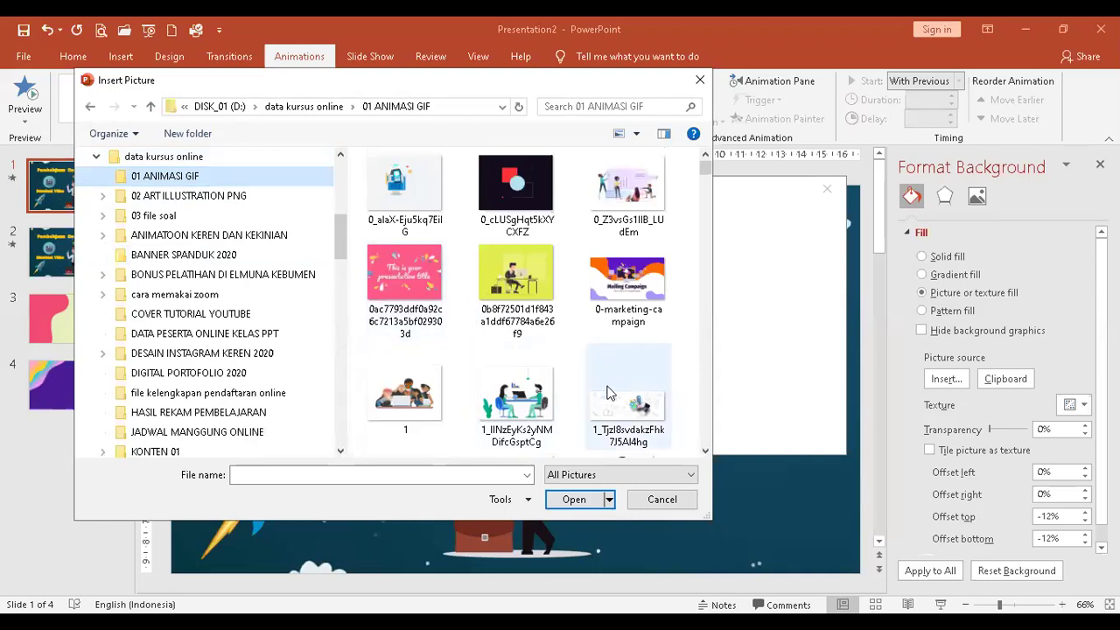
Insert the purple-and-yellow animated GIF as slide 1's background
scroll(656, 396, "down", 1)
scroll(656, 395, "down", 2)
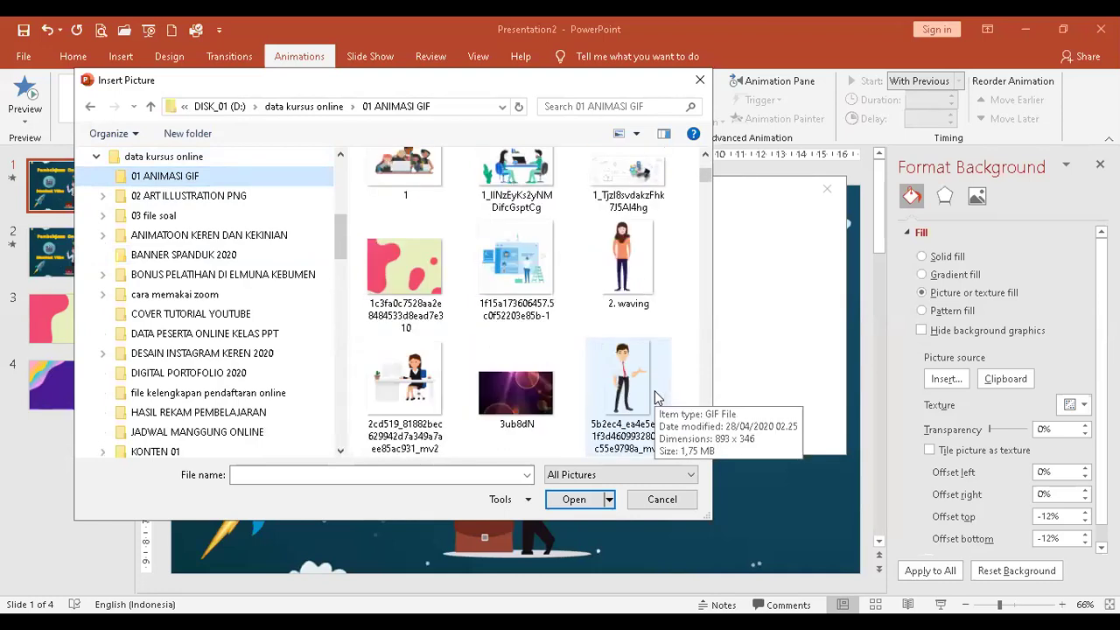
scroll(656, 396, "down", 5)
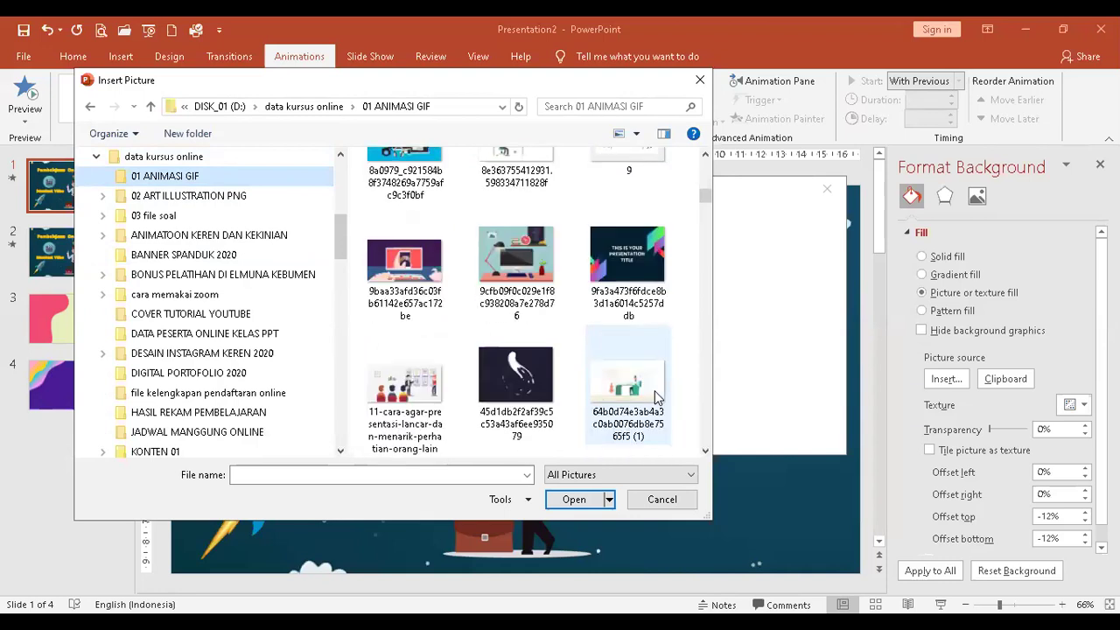
scroll(656, 396, "down", 2)
scroll(656, 395, "down", 4)
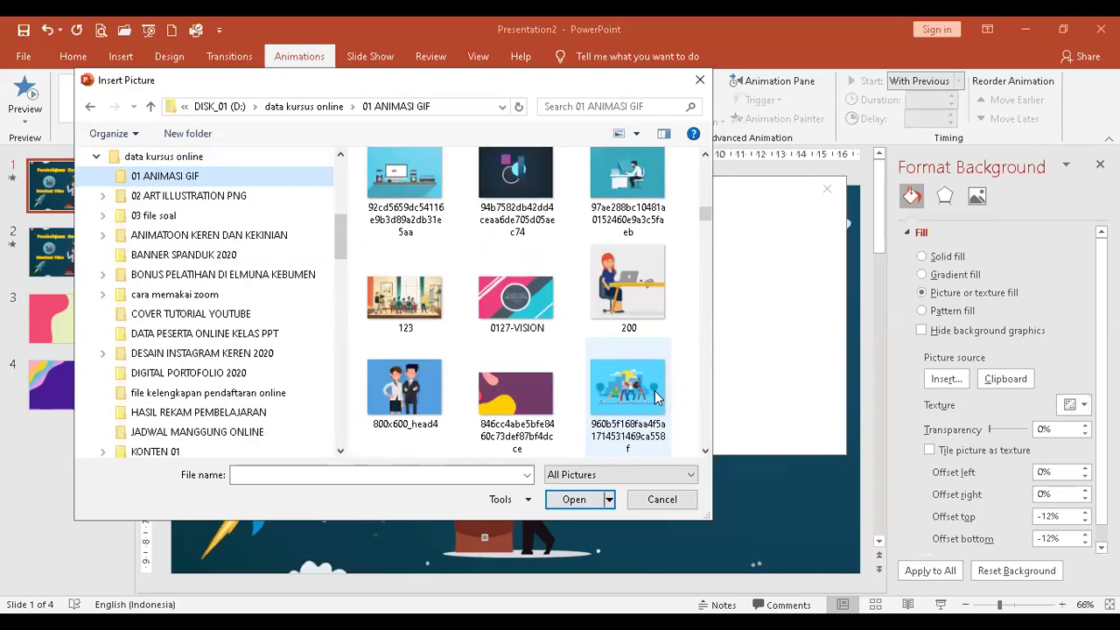
scroll(656, 396, "down", 1)
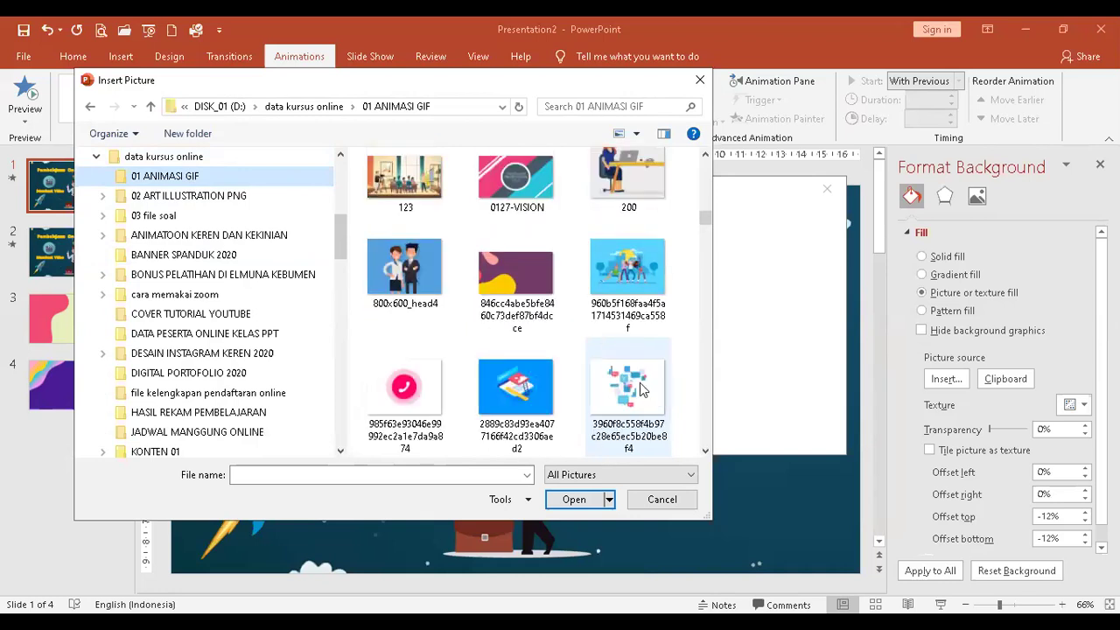
left_click(521, 292)
double_click(522, 292)
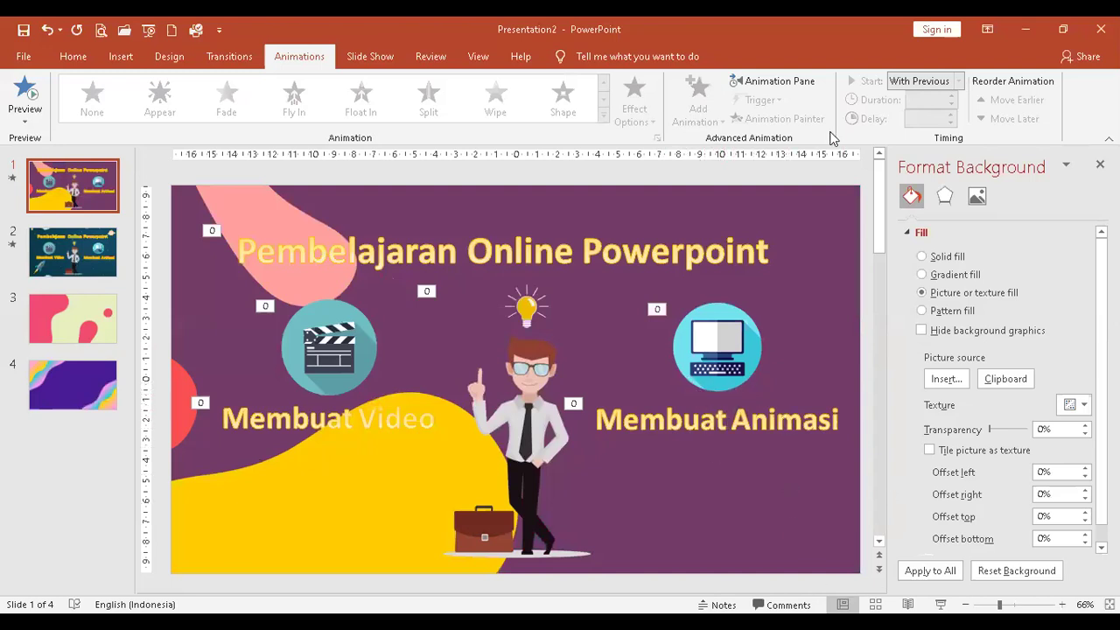
Close the background pane and preview slide 1's new background as a slide show
left_click(1100, 164)
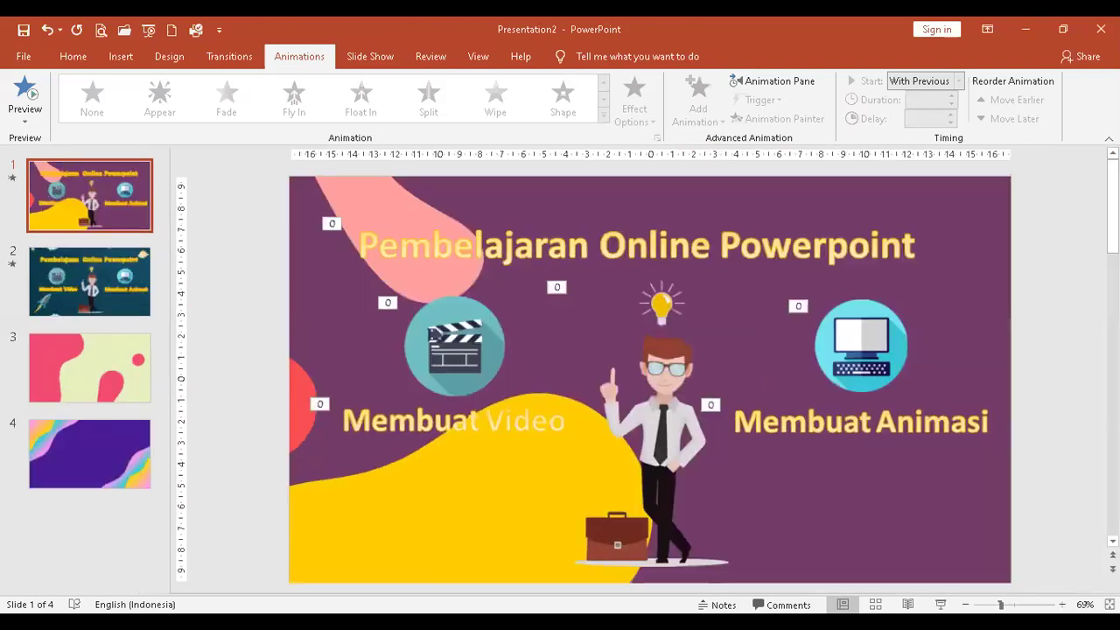
left_click(940, 603)
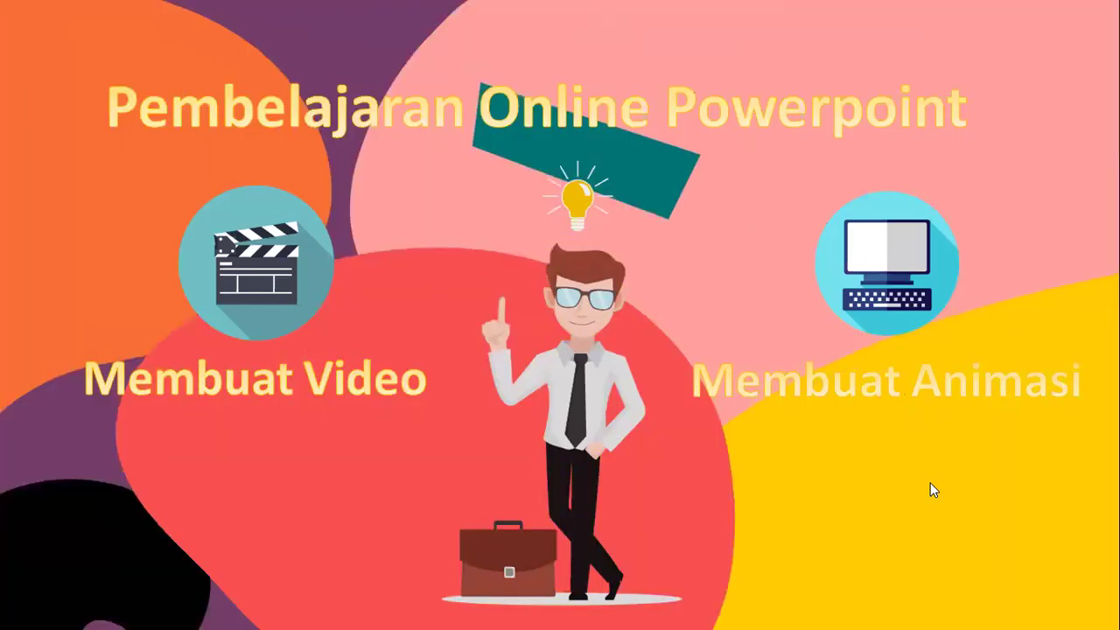
right_click(955, 482)
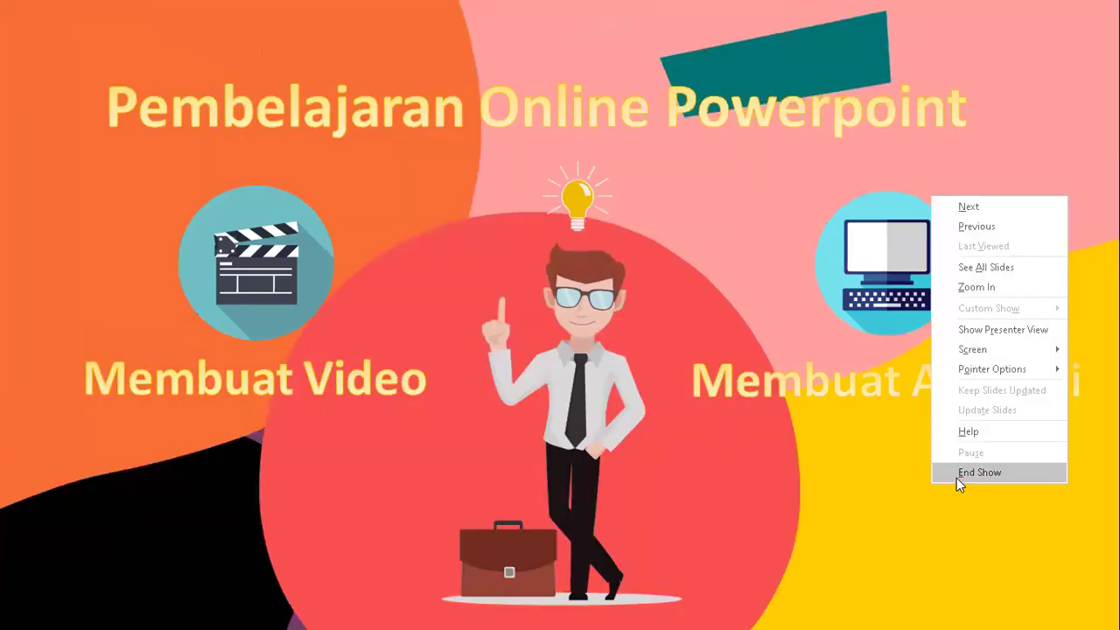
left_click(956, 477)
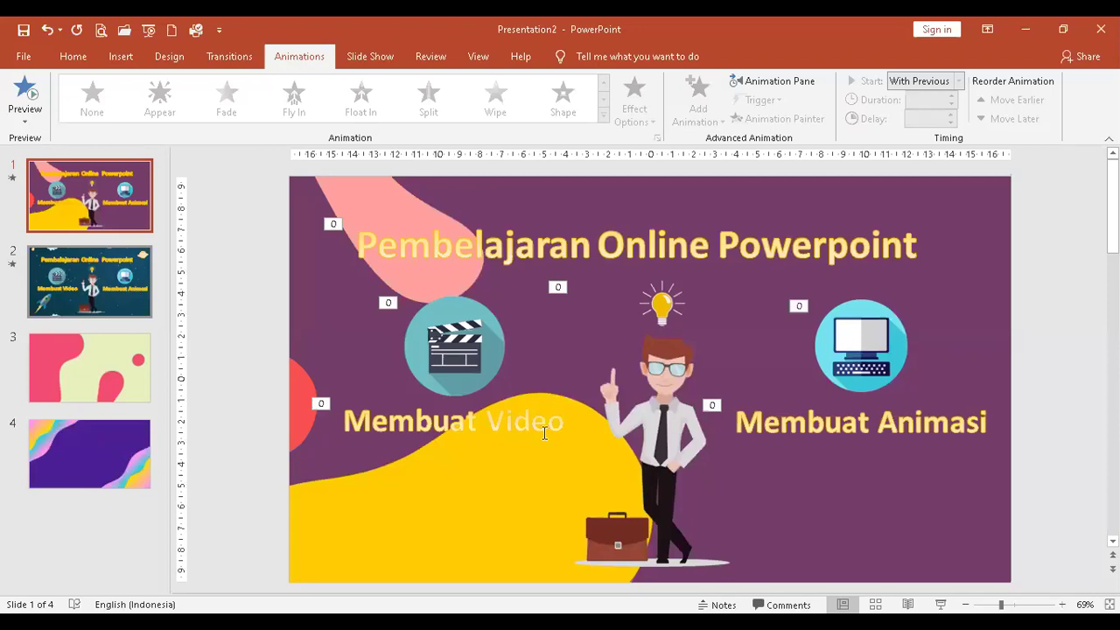
Preview slide 2 as a slide show, end it, and return to slide 1
key("Page_Down")
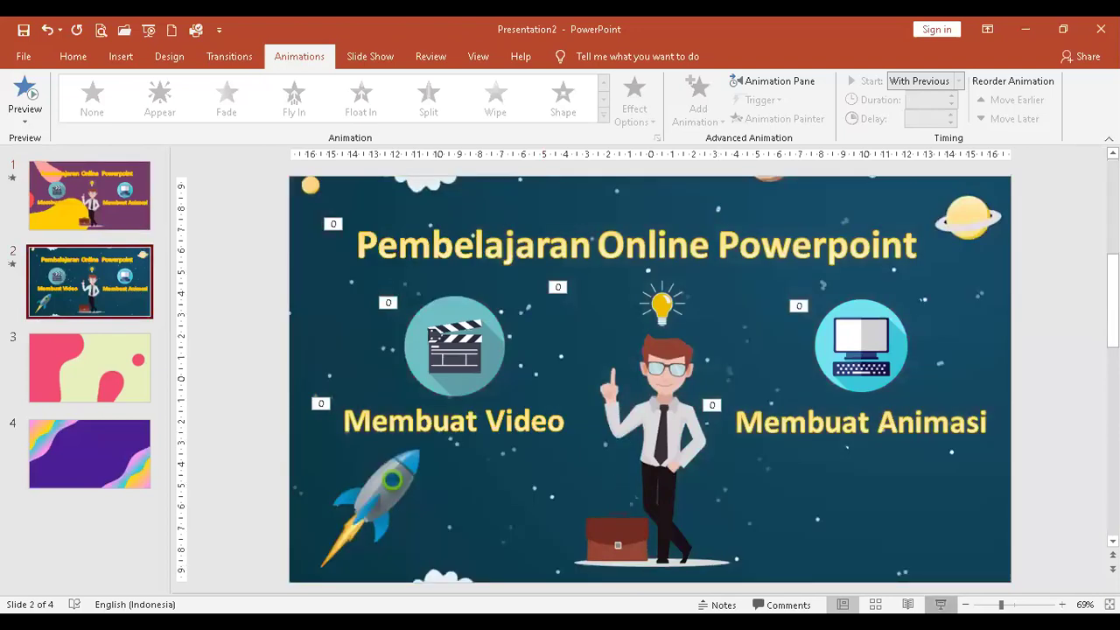
left_click(940, 604)
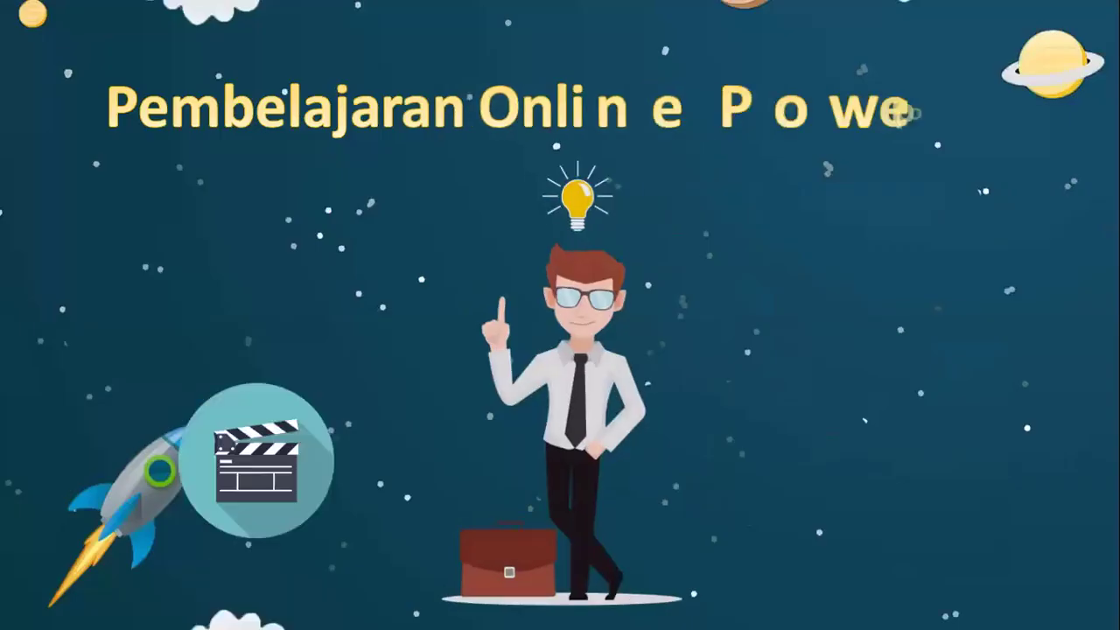
right_click(765, 331)
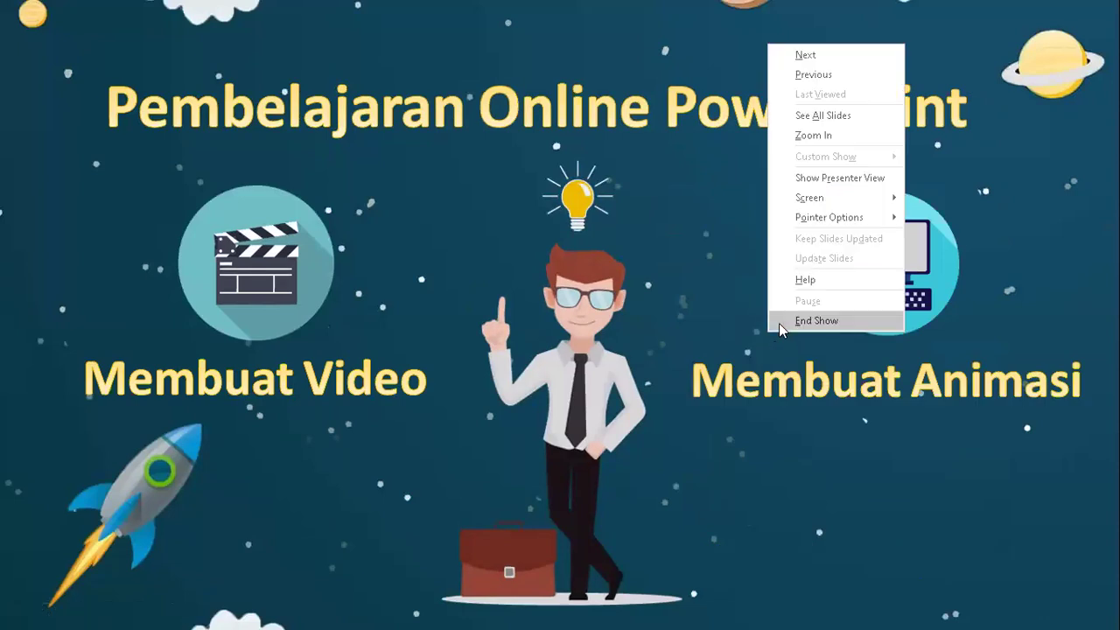
left_click(779, 323)
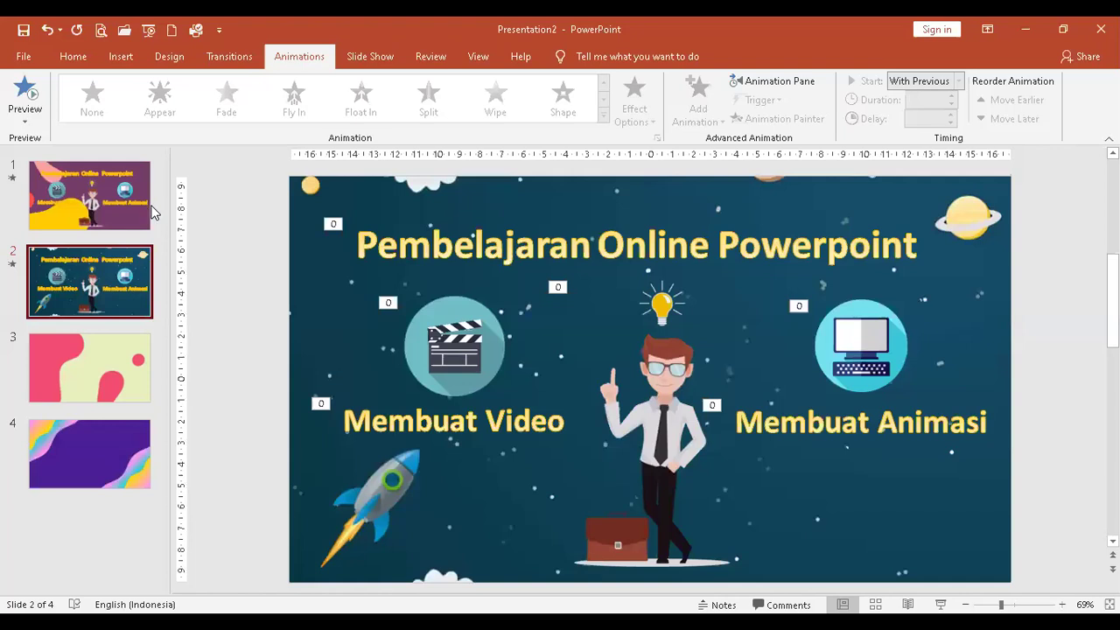
left_click(147, 207)
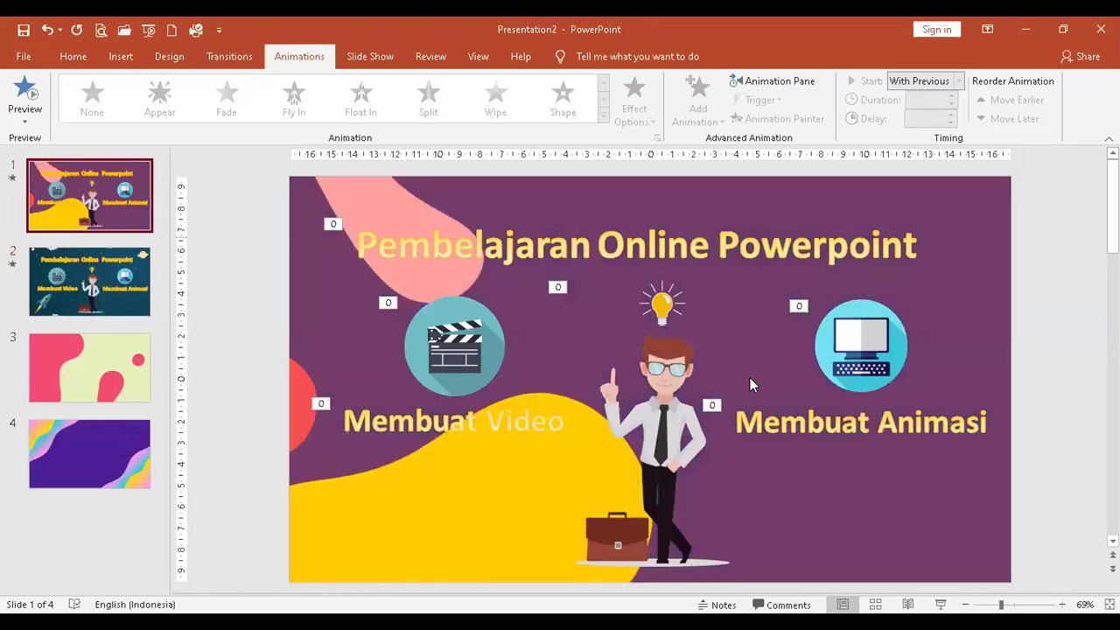
Raise slide 1's background picture transparency to 58% via Format Background
right_click(883, 482)
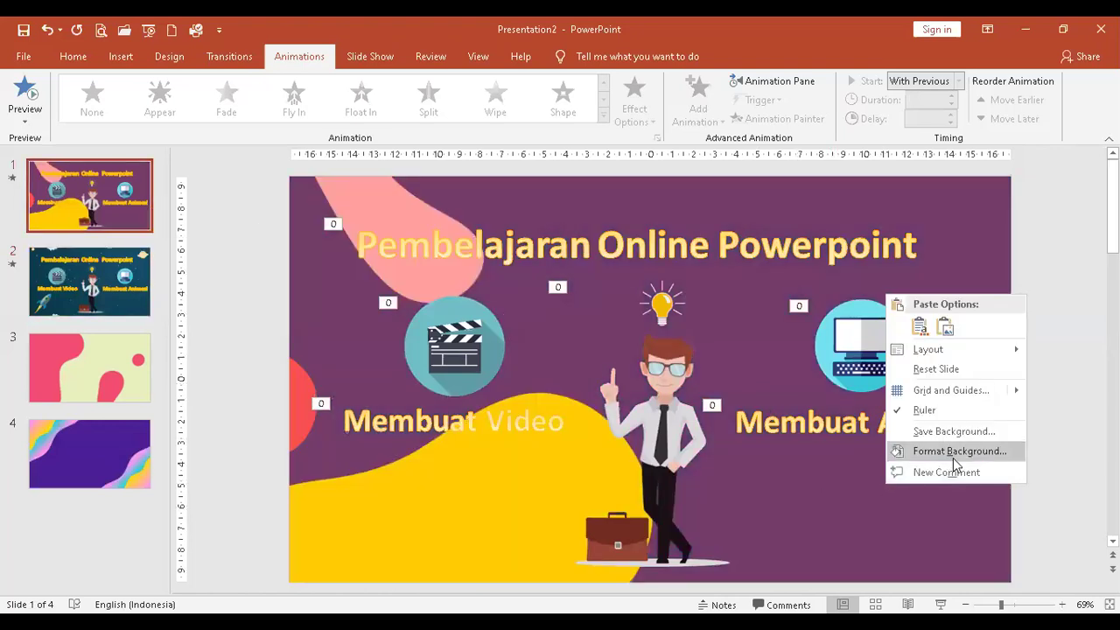
left_click(953, 452)
scroll(1074, 477, "down", 1)
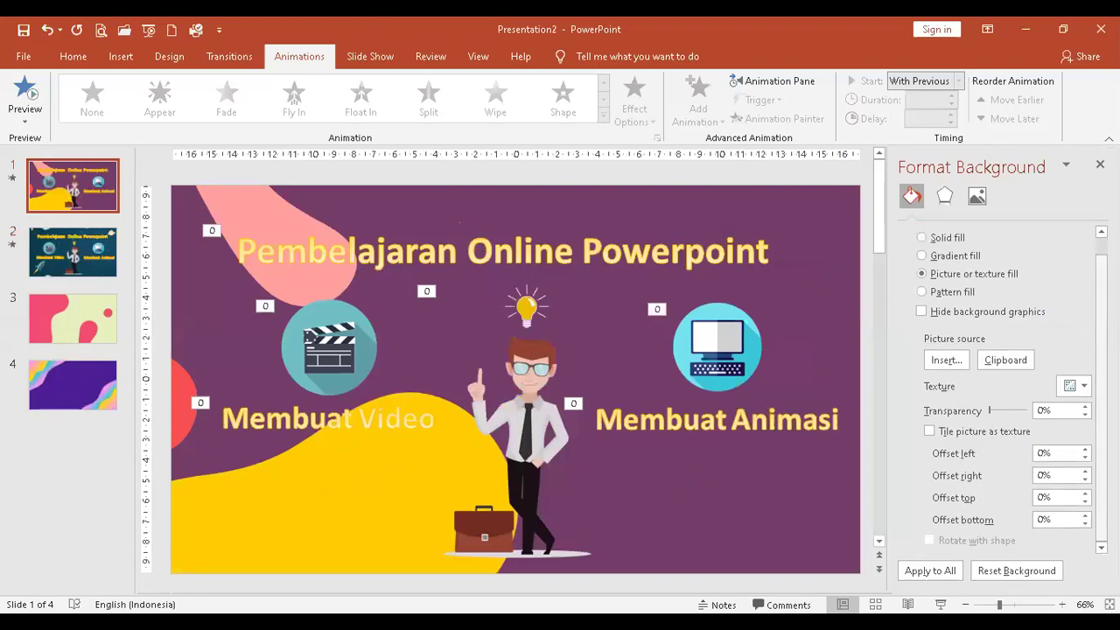
mouse_move(989, 410)
left_mouse_down()
mouse_move(1012, 418)
mouse_move(989, 411)
left_mouse_up()
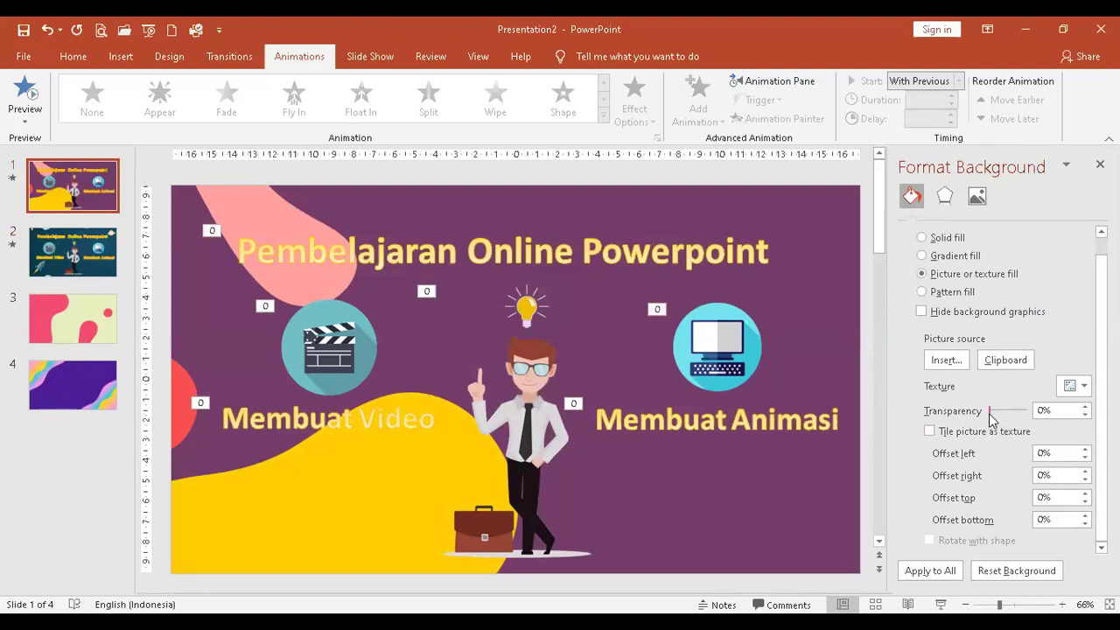
left_click_drag(991, 414, 1013, 421)
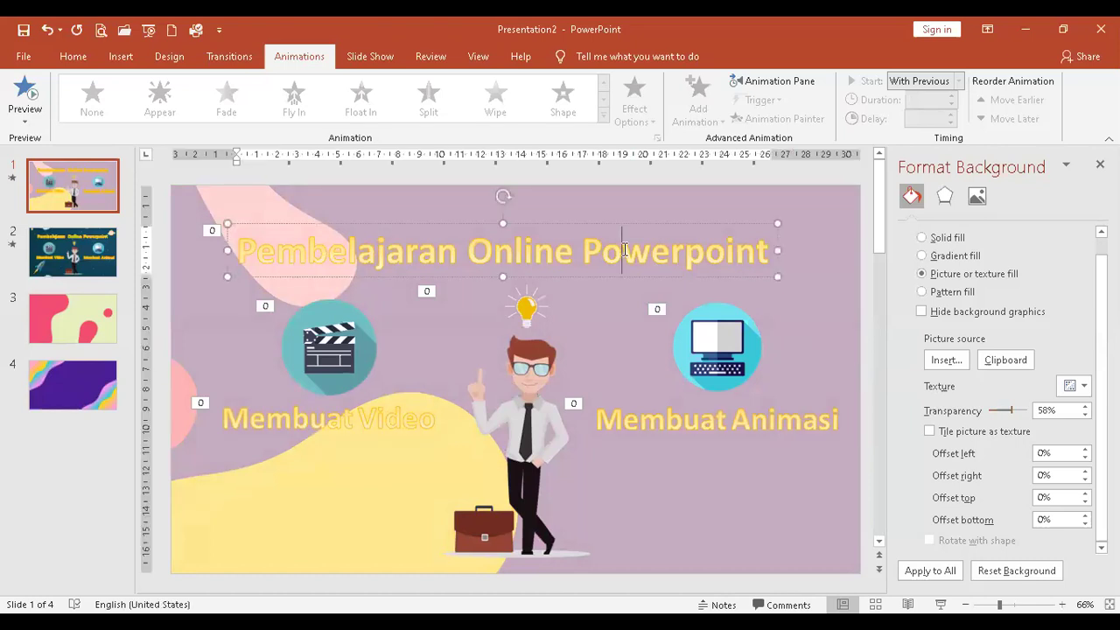
Change the slide 1 title's text fill to black
left_click(624, 225)
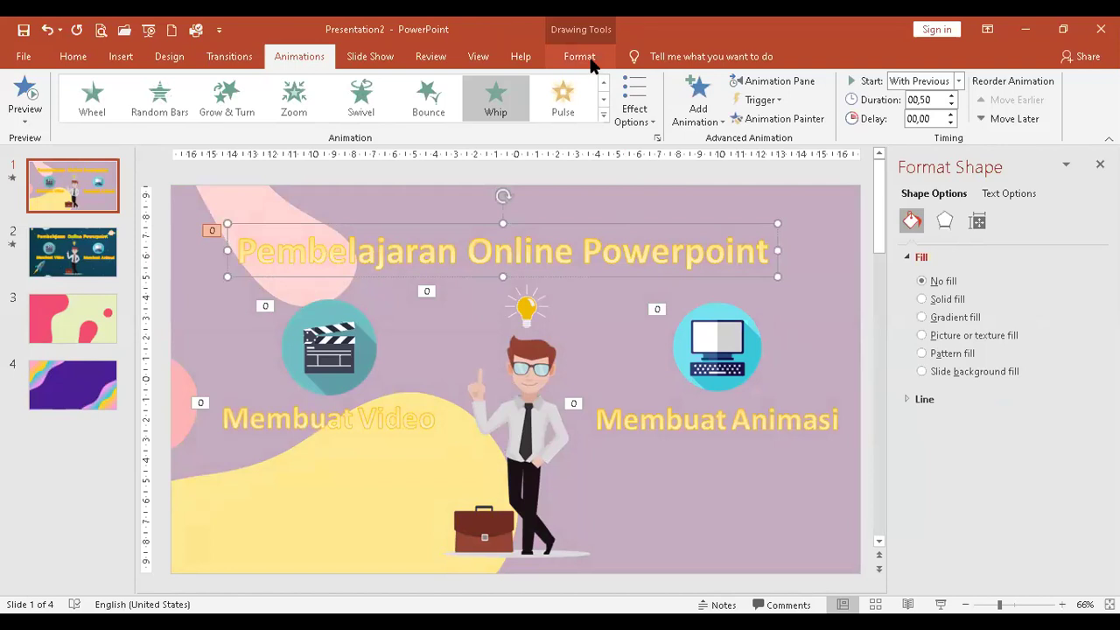
left_click(588, 61)
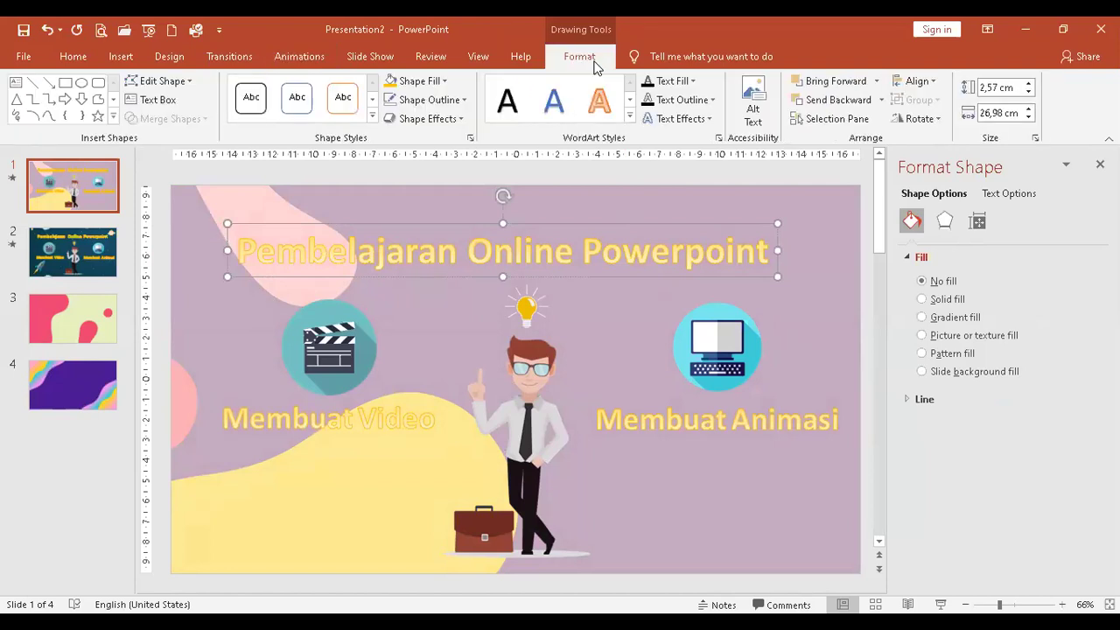
left_click(691, 80)
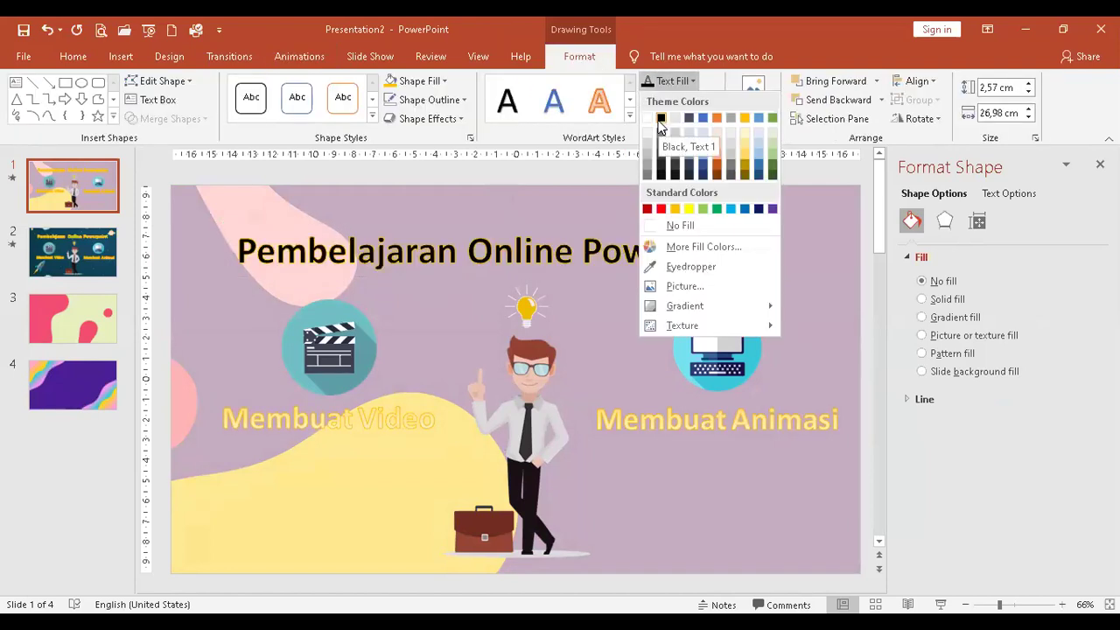
left_click(659, 119)
Make the Membuat Video and Membuat Animasi captions black, then start the slide show
left_click(398, 412)
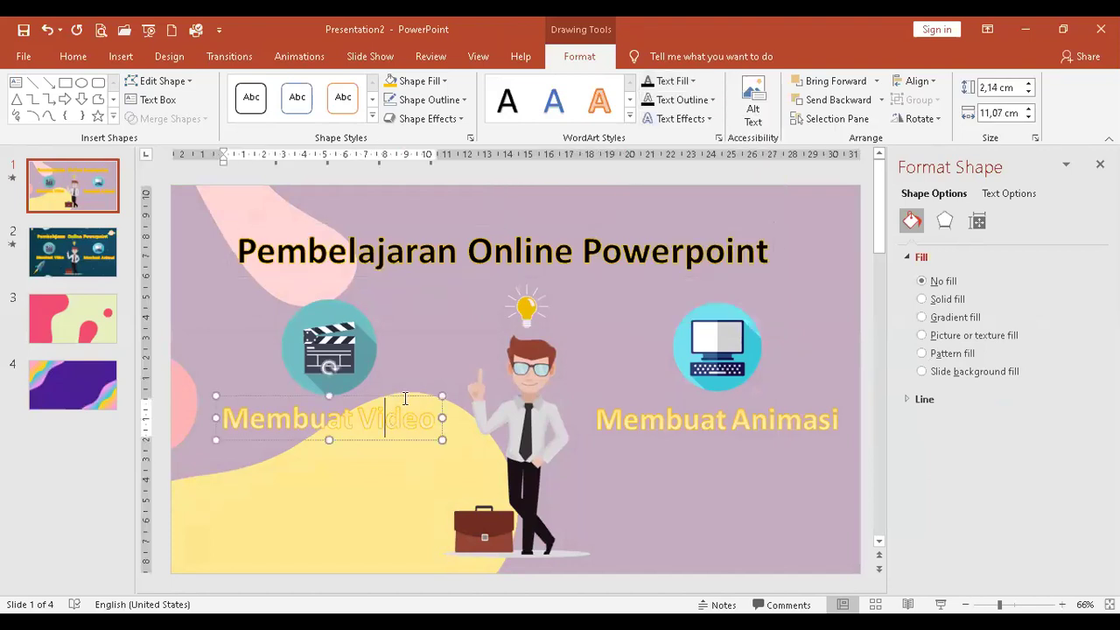
left_click(648, 80)
left_click(653, 410)
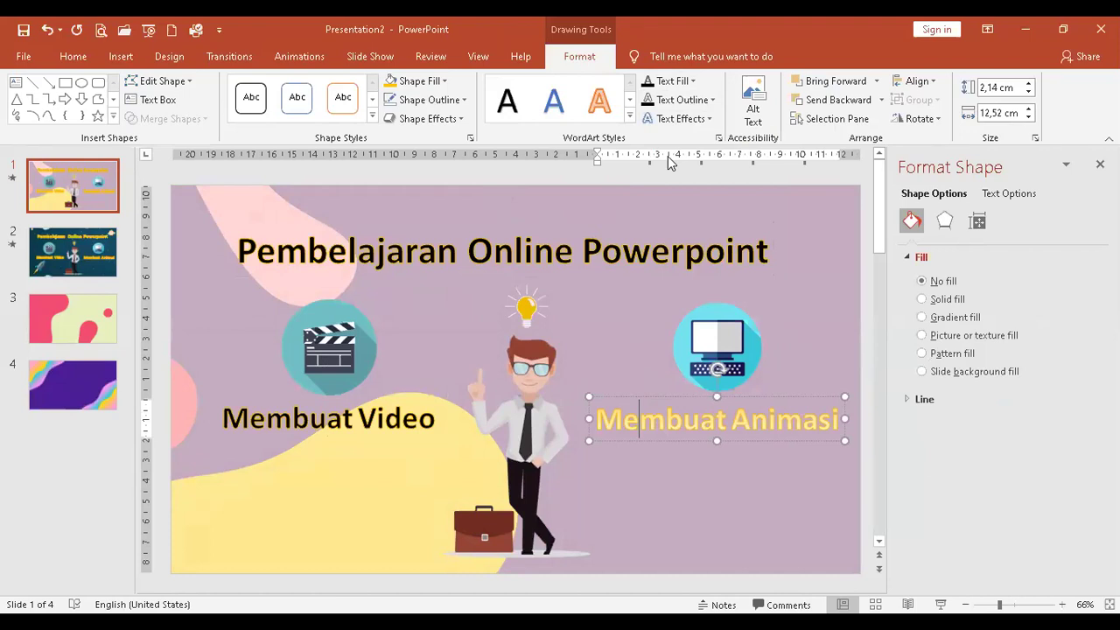
key("Escape")
left_click(648, 80)
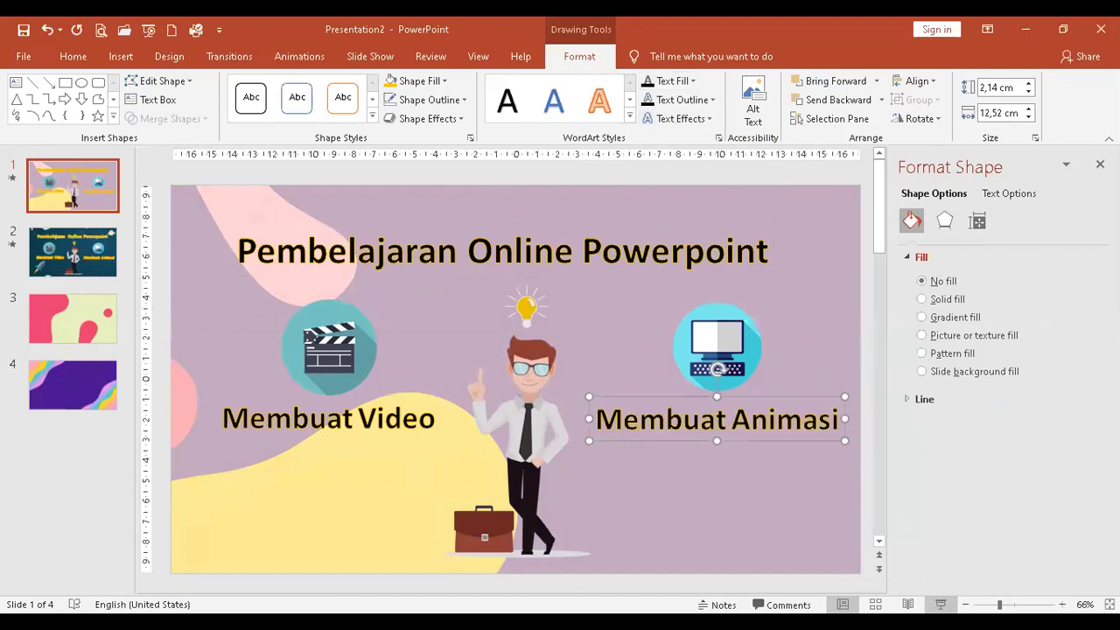
left_click(940, 604)
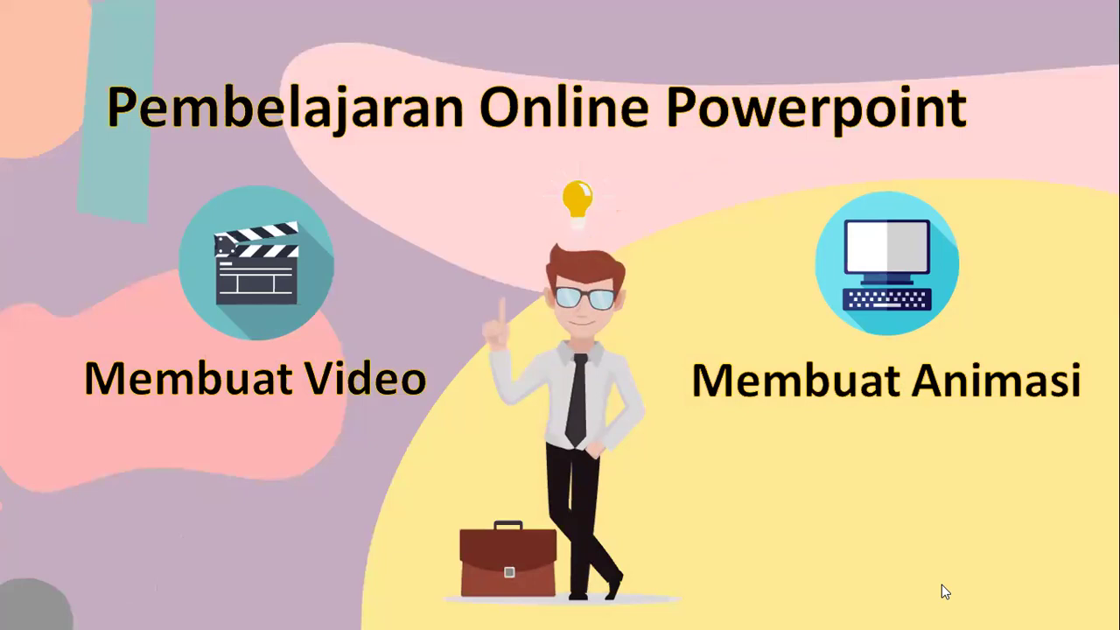
End the running slide show to return to editing slide 1
right_click(941, 584)
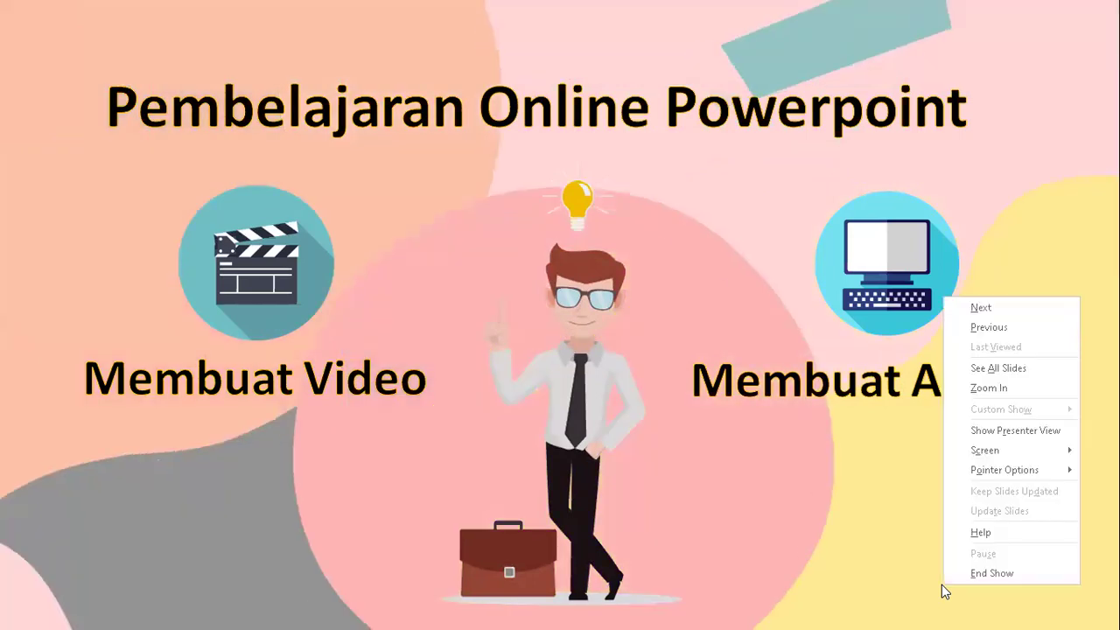
left_click(985, 572)
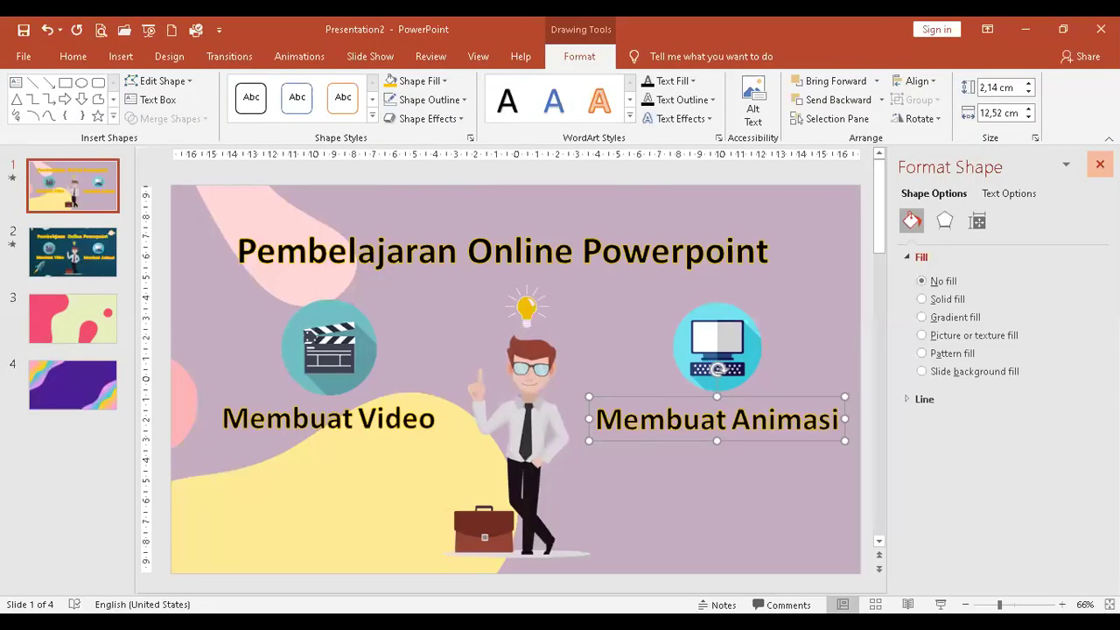
Close the Format Shape pane and drag the dark space slide to the slide 1 position
left_click(1100, 164)
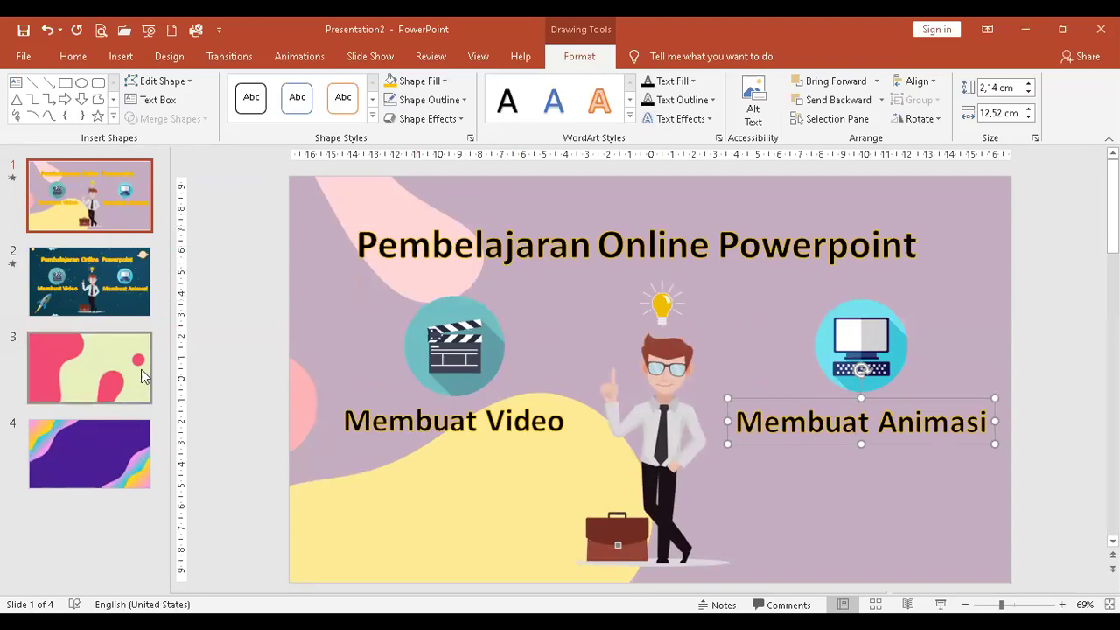
left_click(108, 278)
left_click(101, 221)
left_click_drag(114, 279, 107, 192)
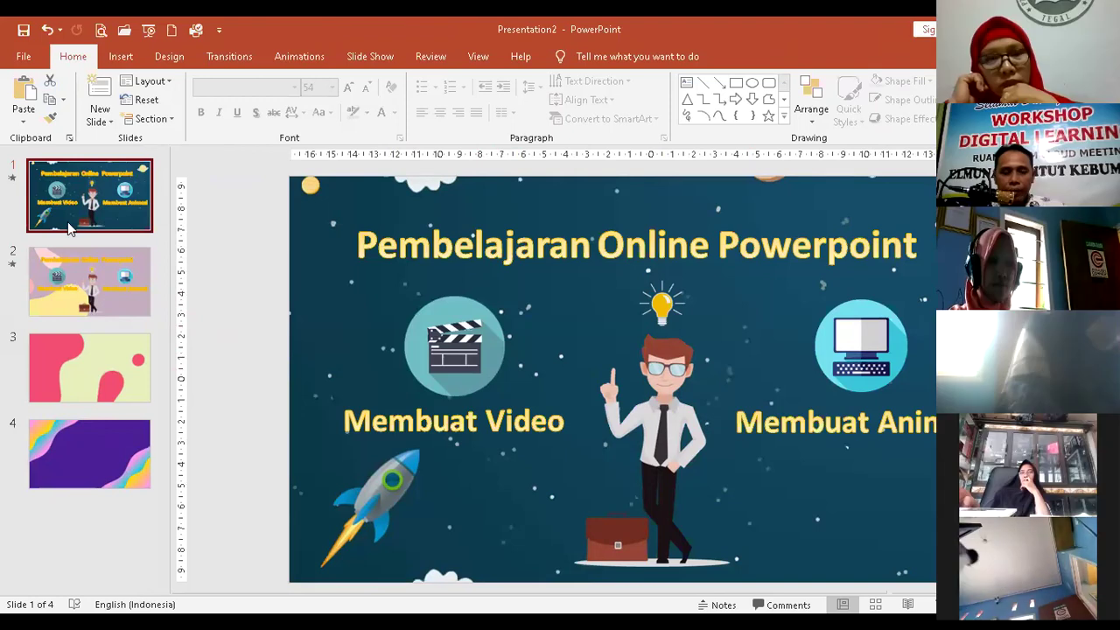
Insert the Backsound Semangat track from the music folder onto slide 1 as audio
left_click(120, 59)
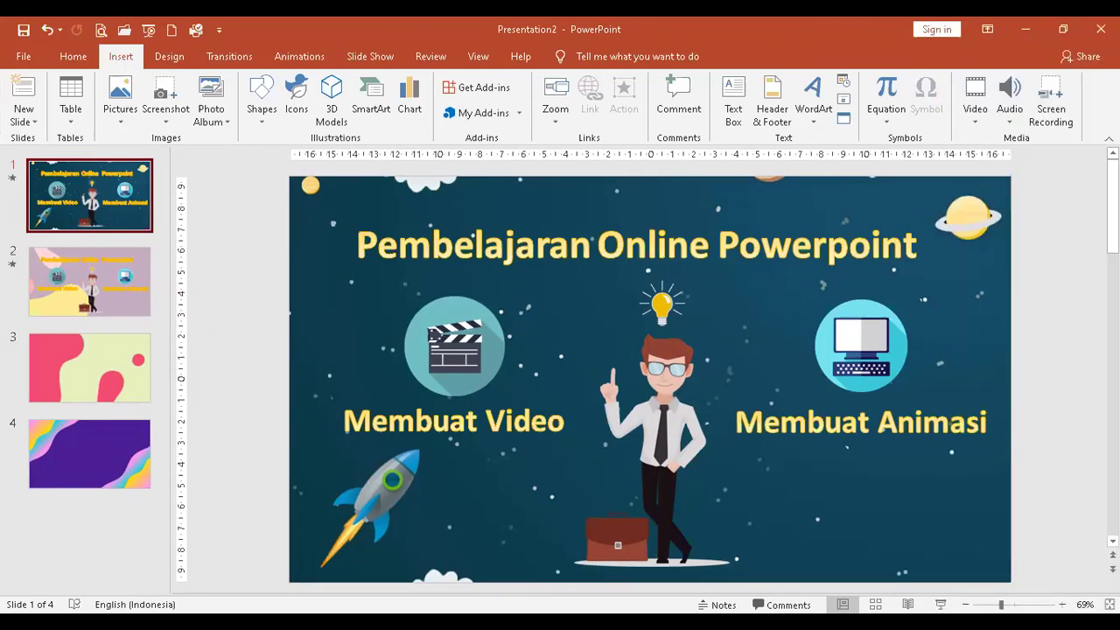
left_click(1010, 125)
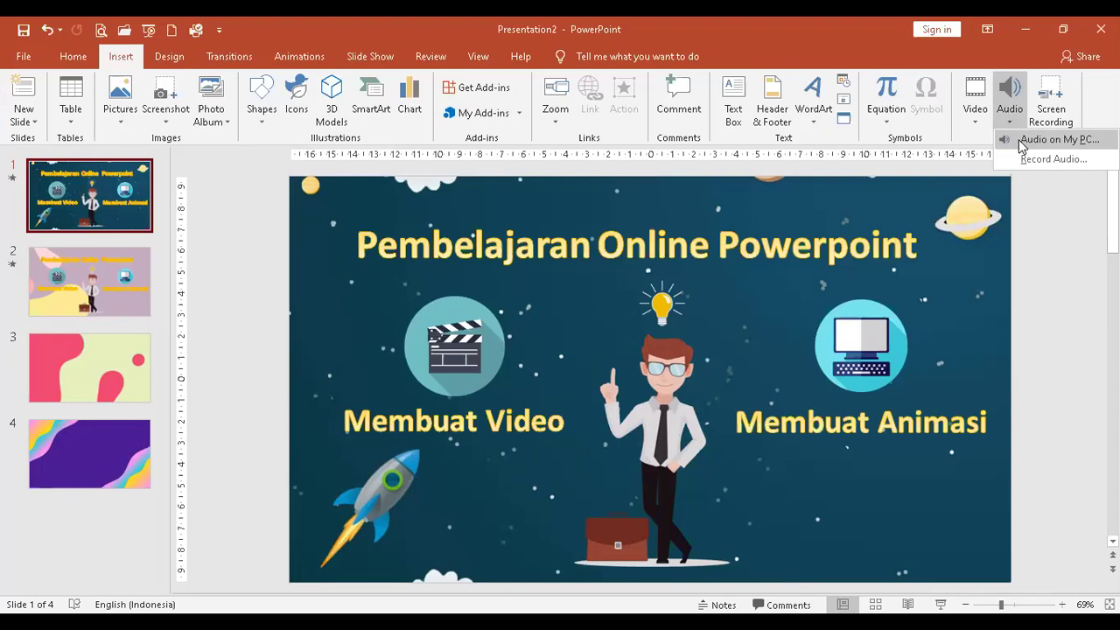
left_click(1022, 147)
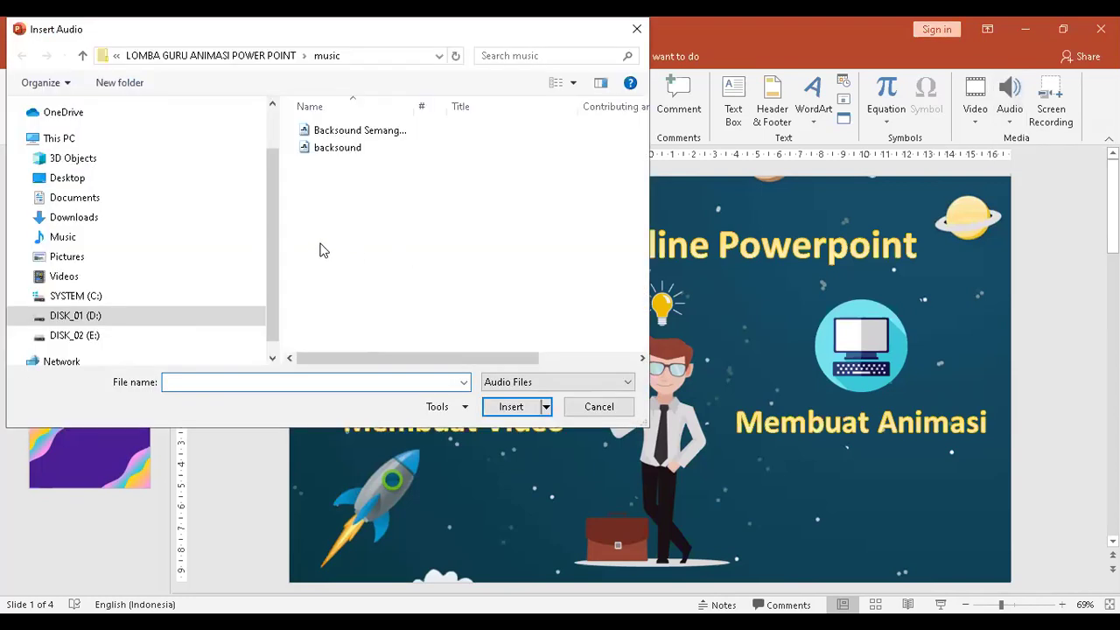
left_click(348, 131)
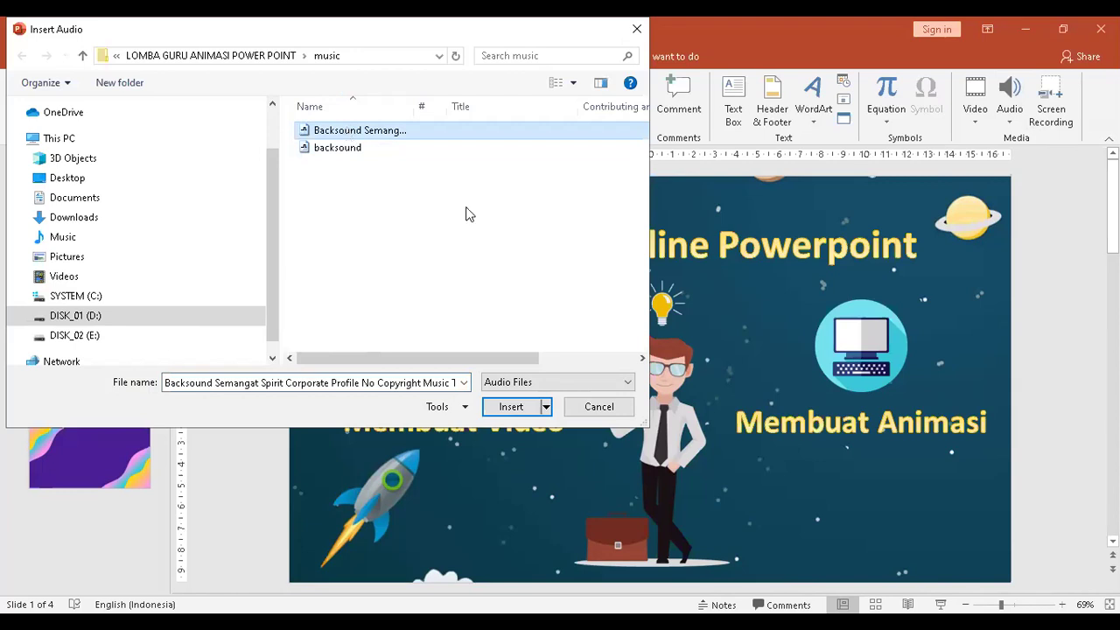
key("Return")
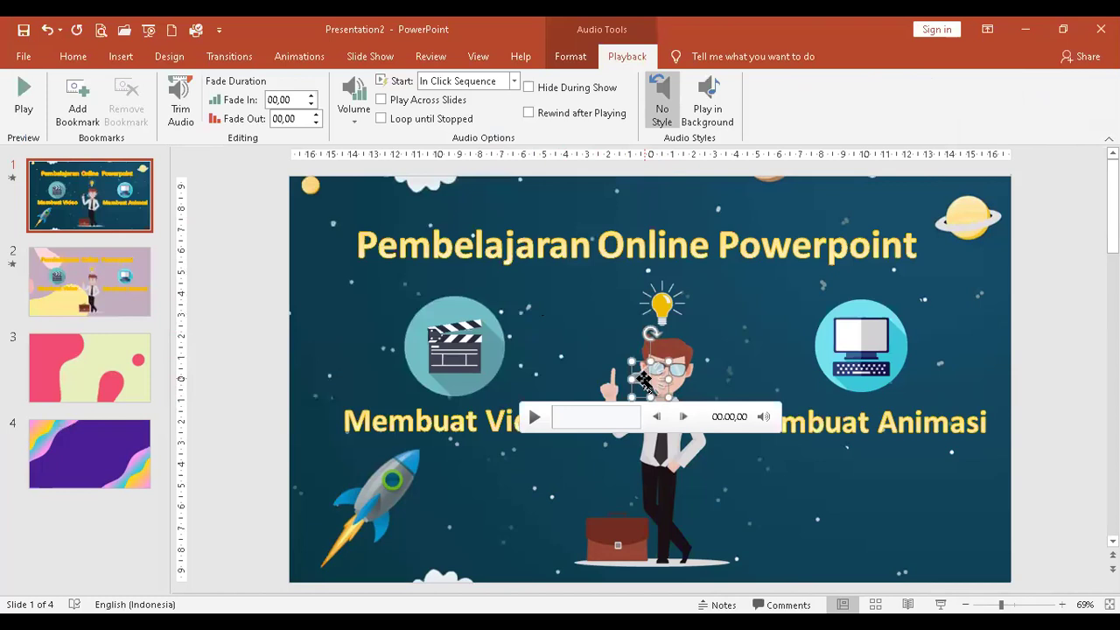
Move the audio icon to slide 1's upper left beside the title and view its animation settings
left_click_drag(645, 379, 247, 281)
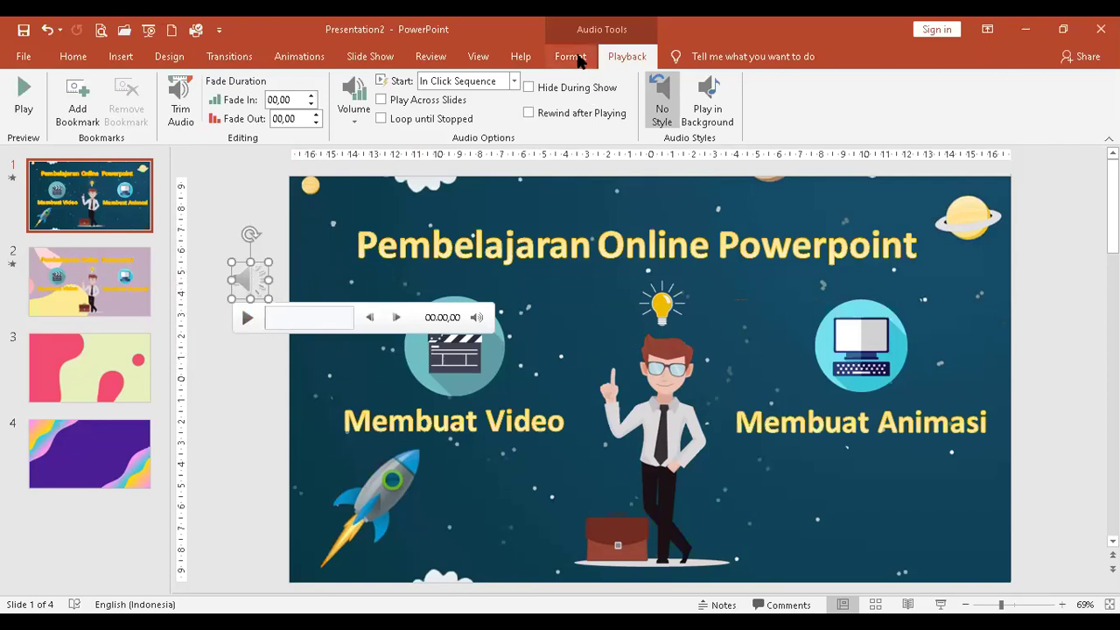
left_click(289, 58)
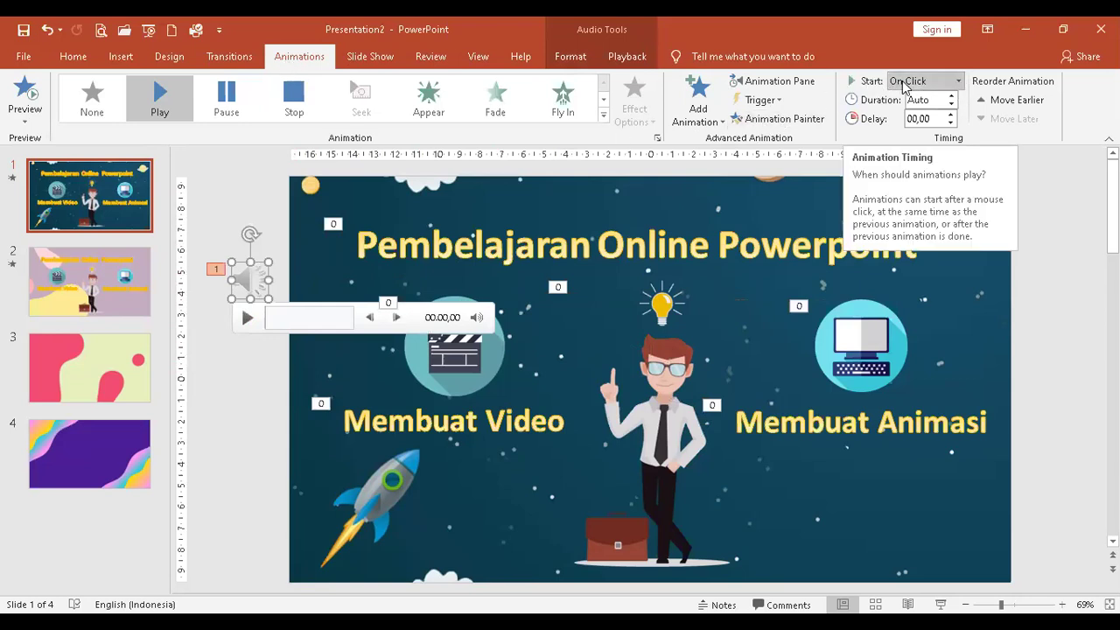
Set the background audio to start With Previous and show the Animation Pane
left_click(960, 81)
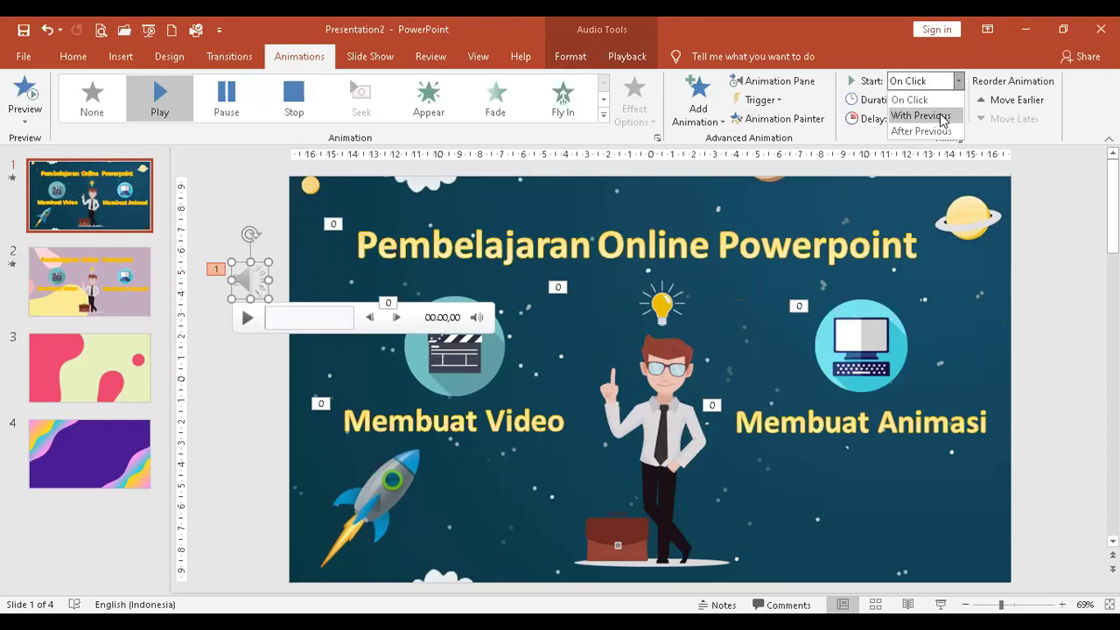
left_click(941, 117)
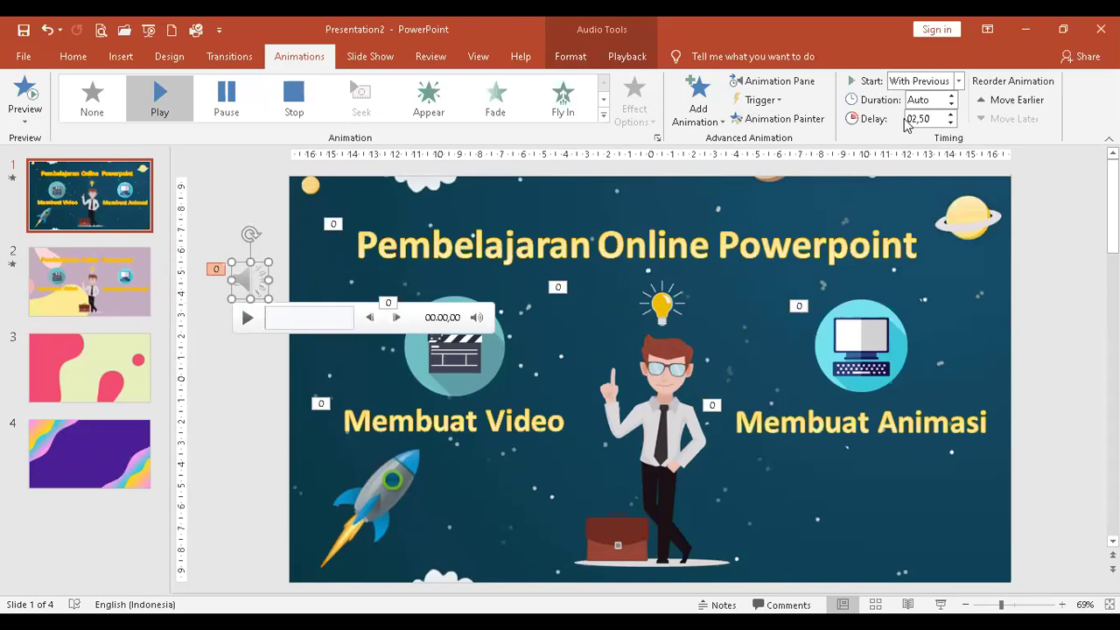
left_click(792, 84)
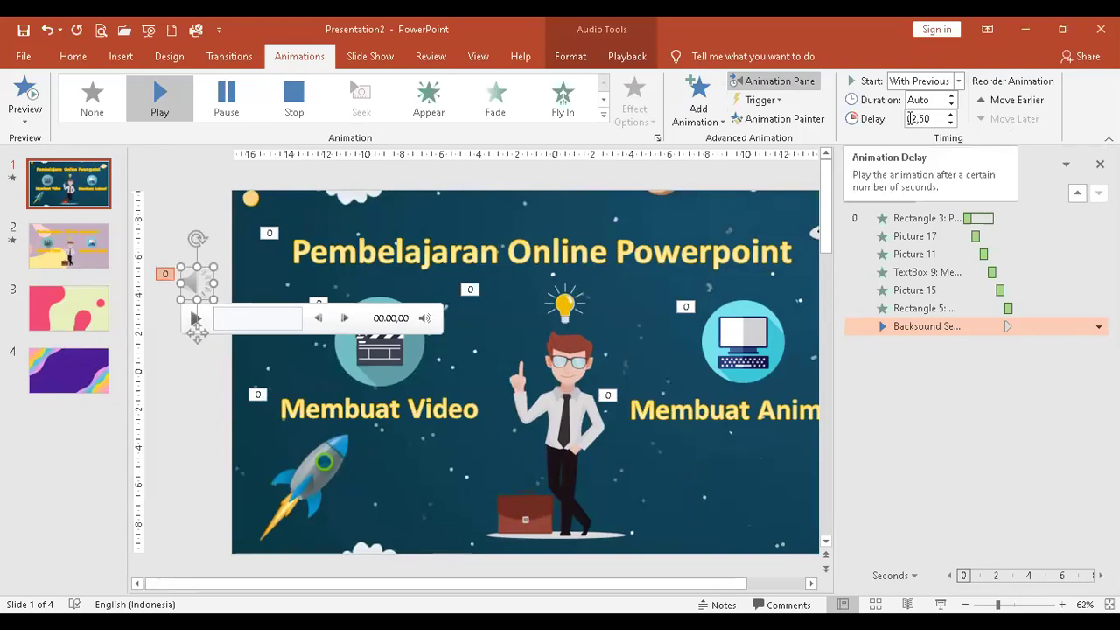
Lower the audio's delay to 00,00 and play the slide show from slide 1
left_click(951, 123)
left_click(951, 123)
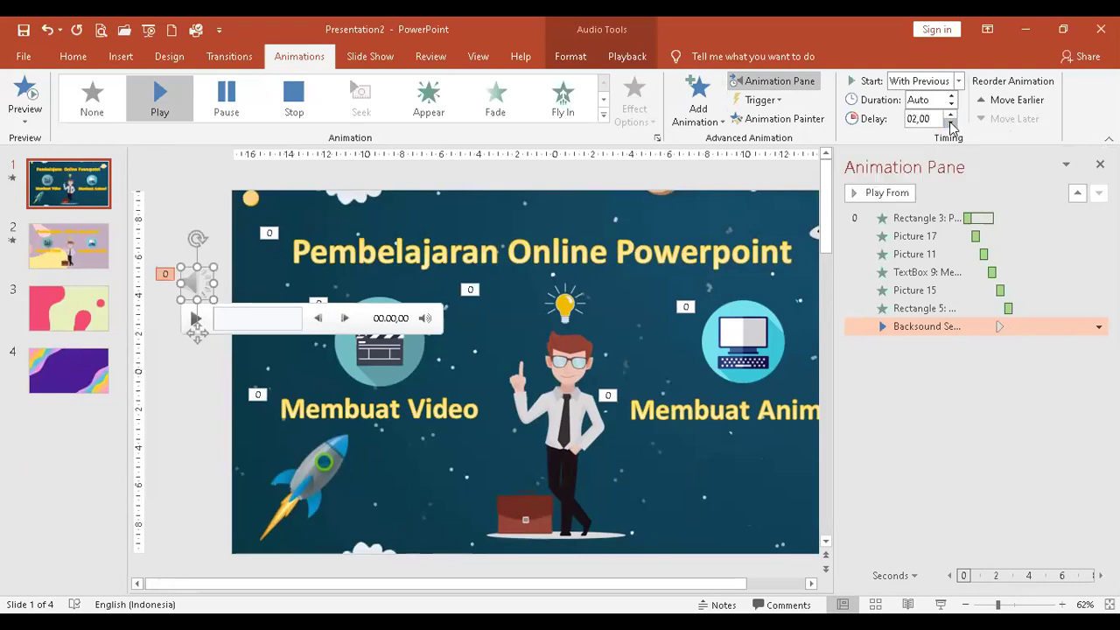
left_click(951, 122)
left_click(951, 123)
left_click(951, 122)
left_click(951, 122)
left_click(951, 122)
left_click(951, 122)
left_click(951, 122)
left_click(951, 123)
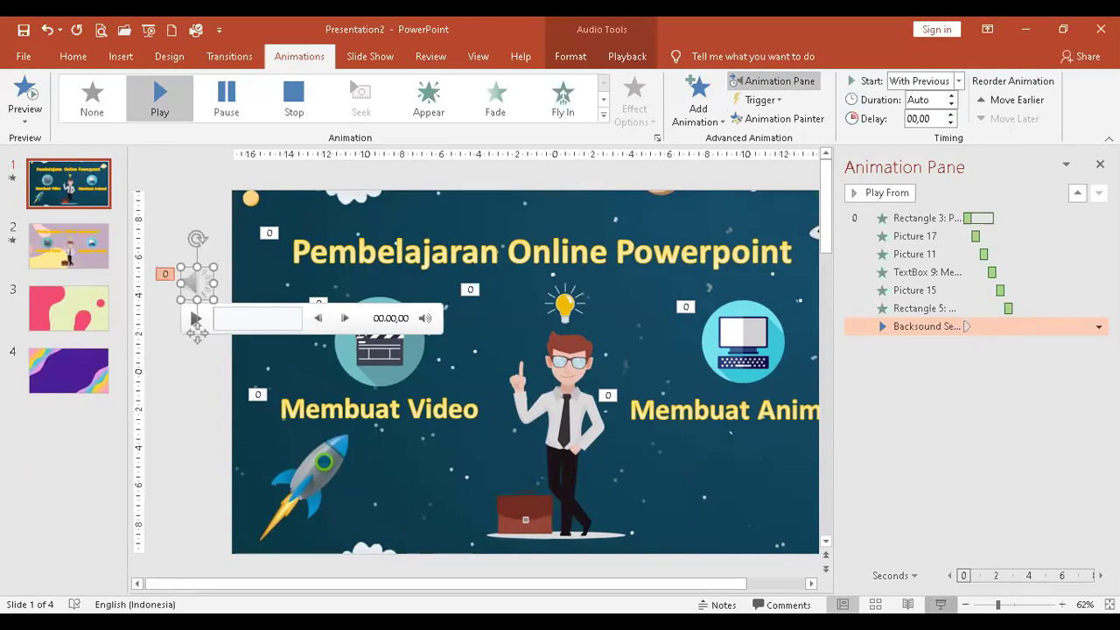
left_click(941, 605)
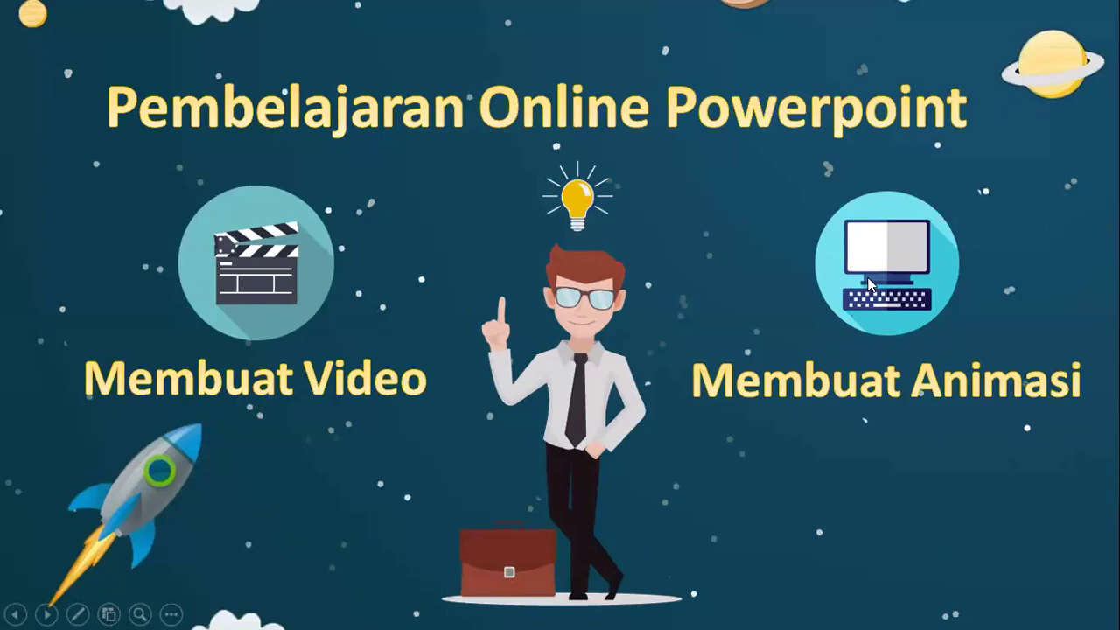
End the running slide show and return to editing slide 1
right_click(878, 284)
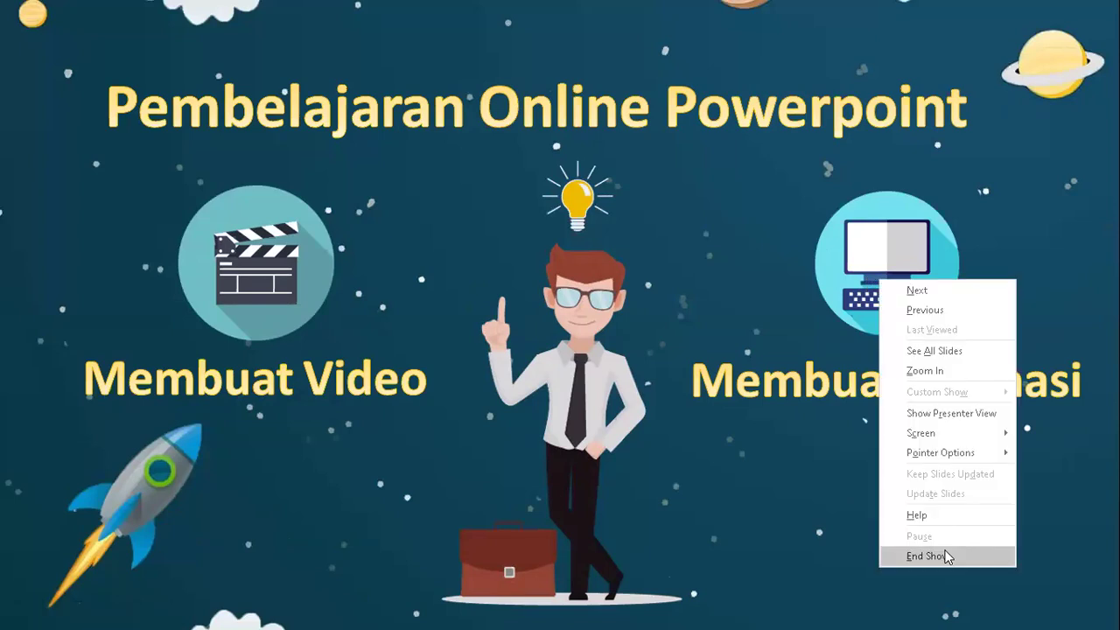
left_click(927, 556)
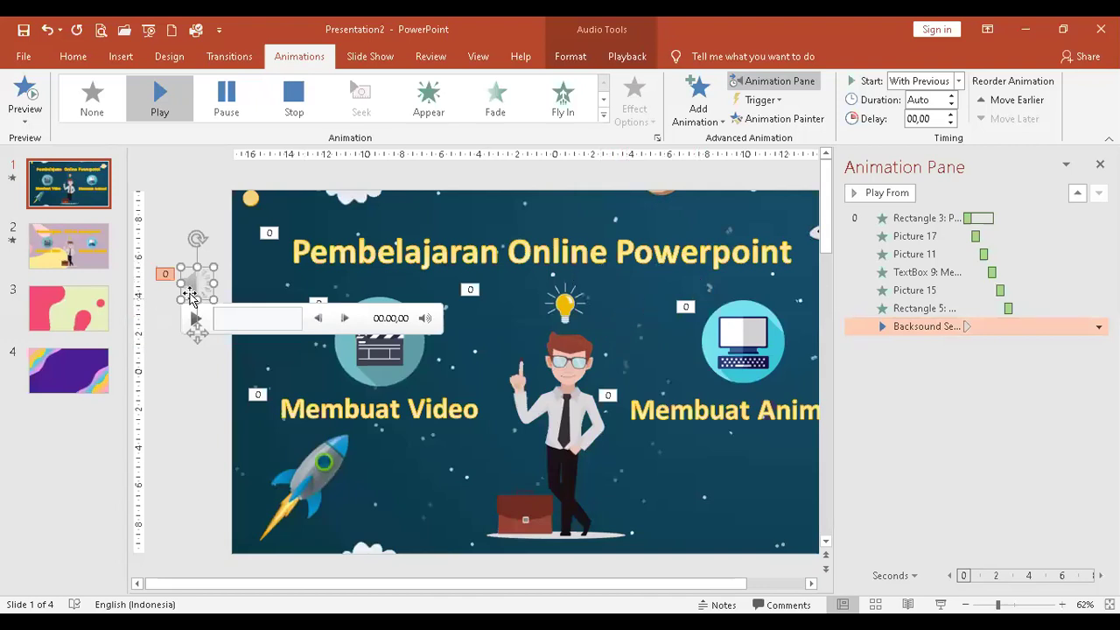
Move the audio icon further up-left, set its delay to 03,00, and start the slide show
left_click_drag(200, 279, 183, 231)
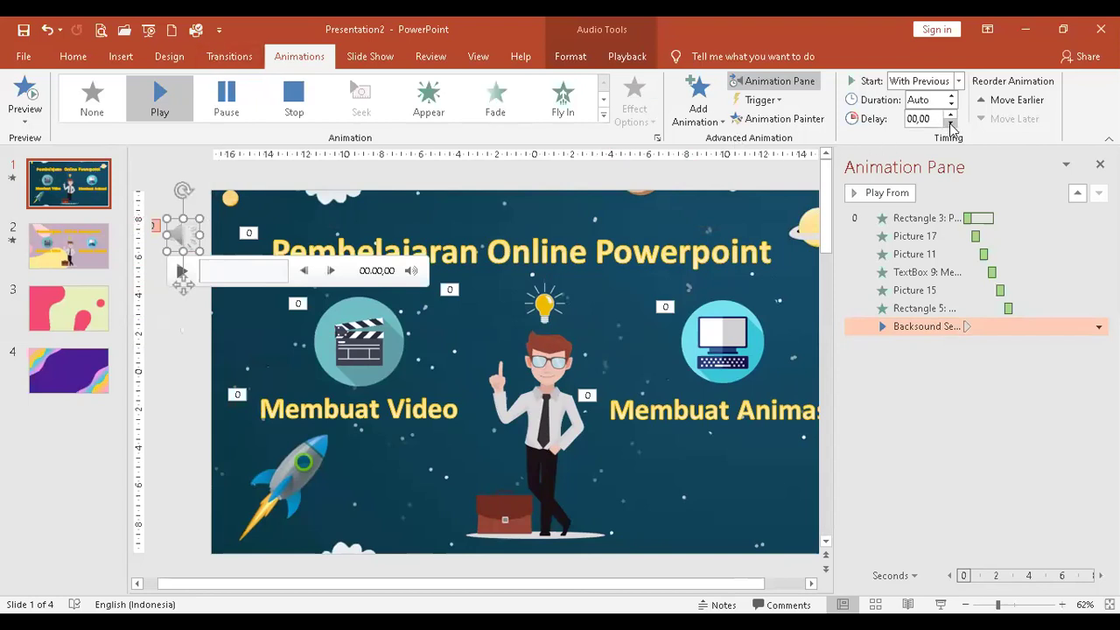
left_click(908, 119)
left_click(949, 122)
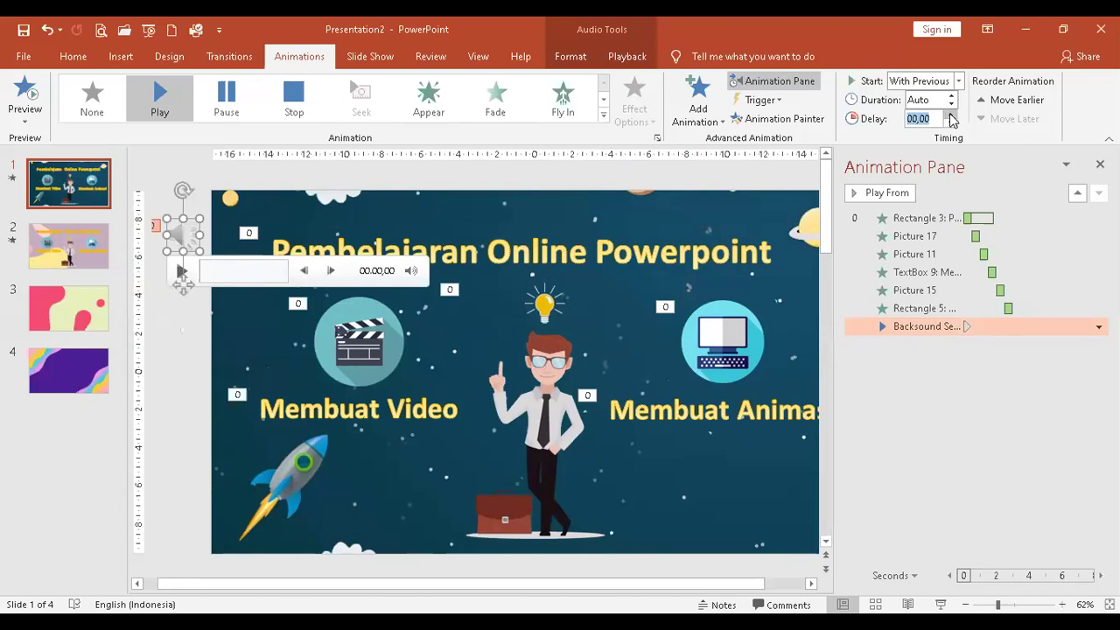
left_click(951, 115)
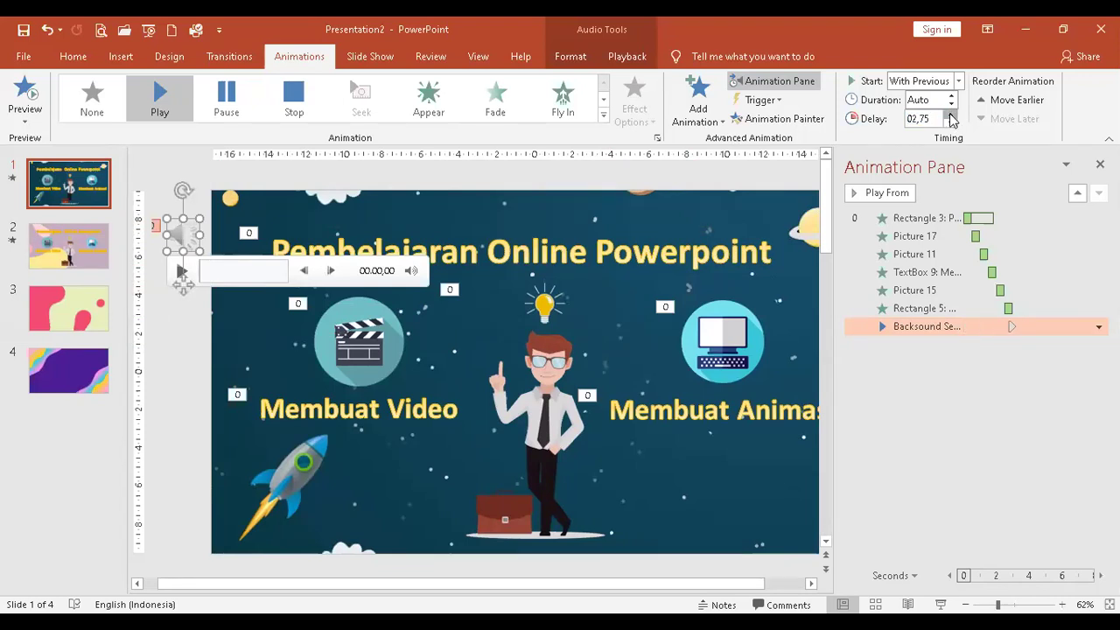
left_click(951, 123)
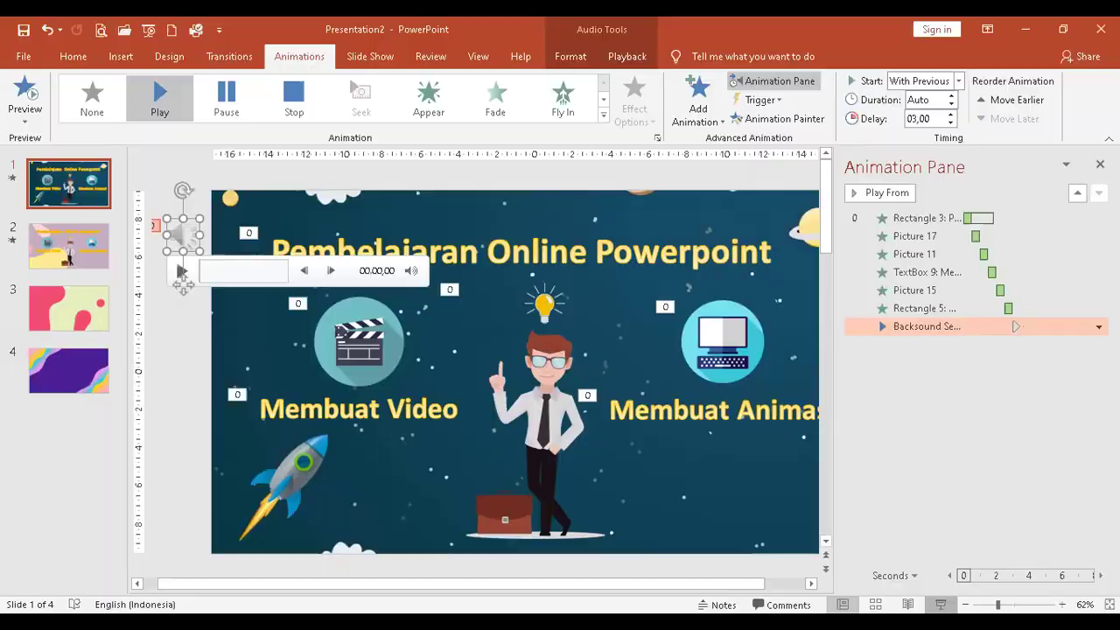
left_click(940, 604)
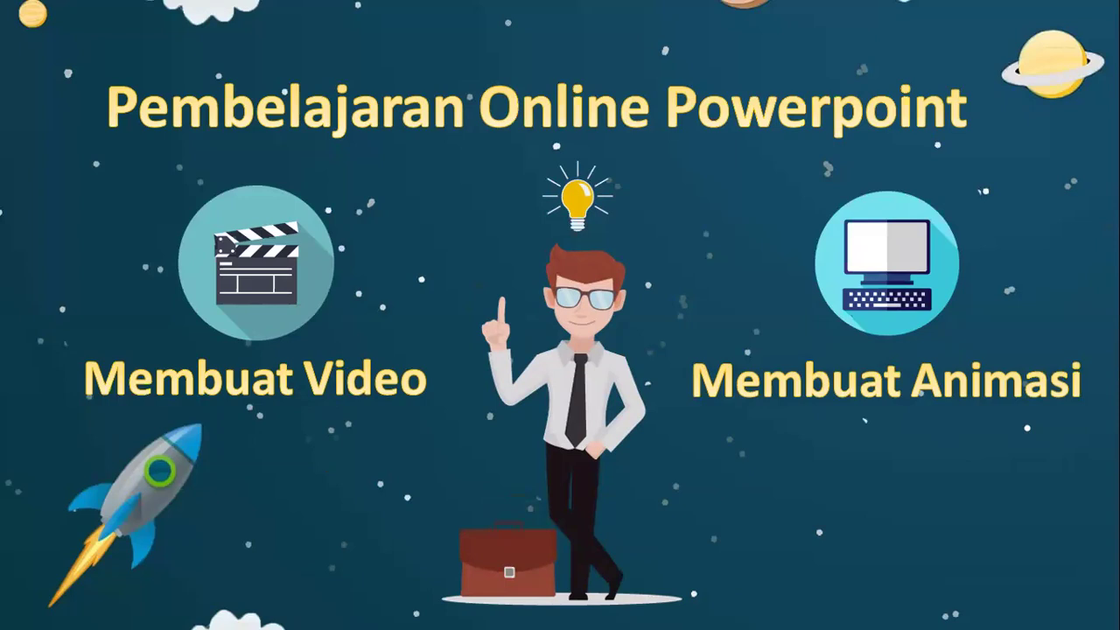
End the slide show and shorten the audio's start delay to about 00,50
right_click(775, 403)
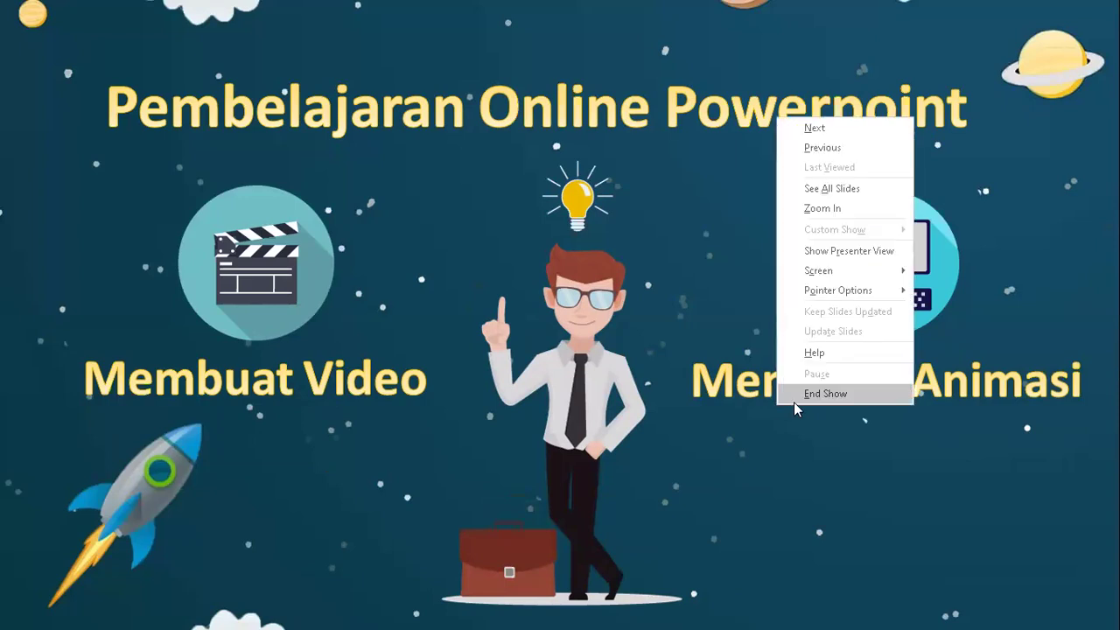
left_click(794, 400)
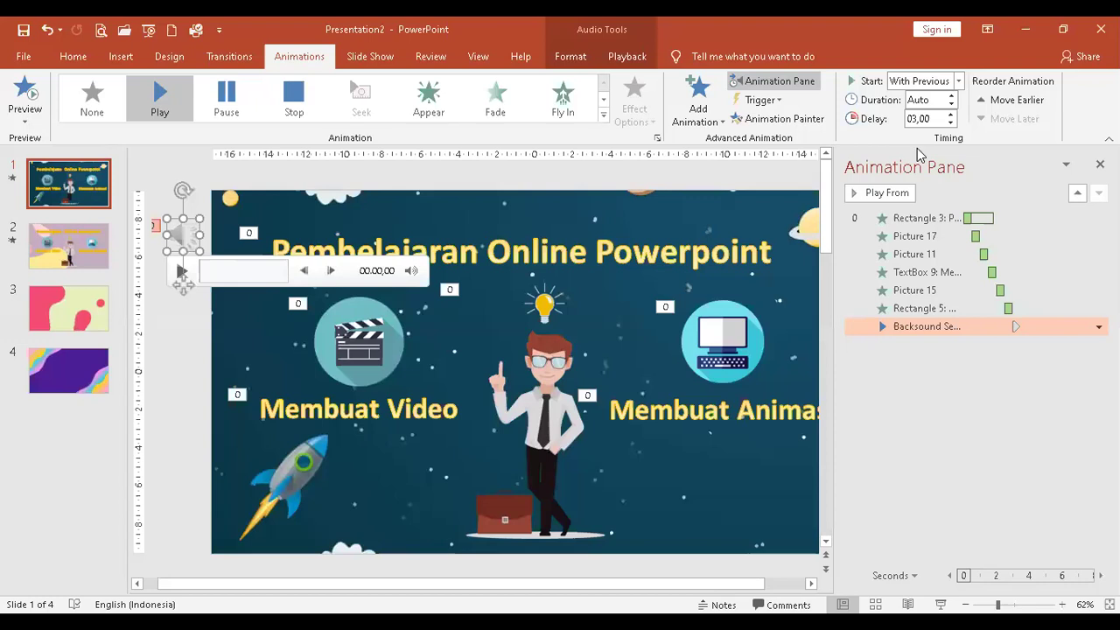
left_click(948, 122)
left_click_drag(948, 123, 949, 122)
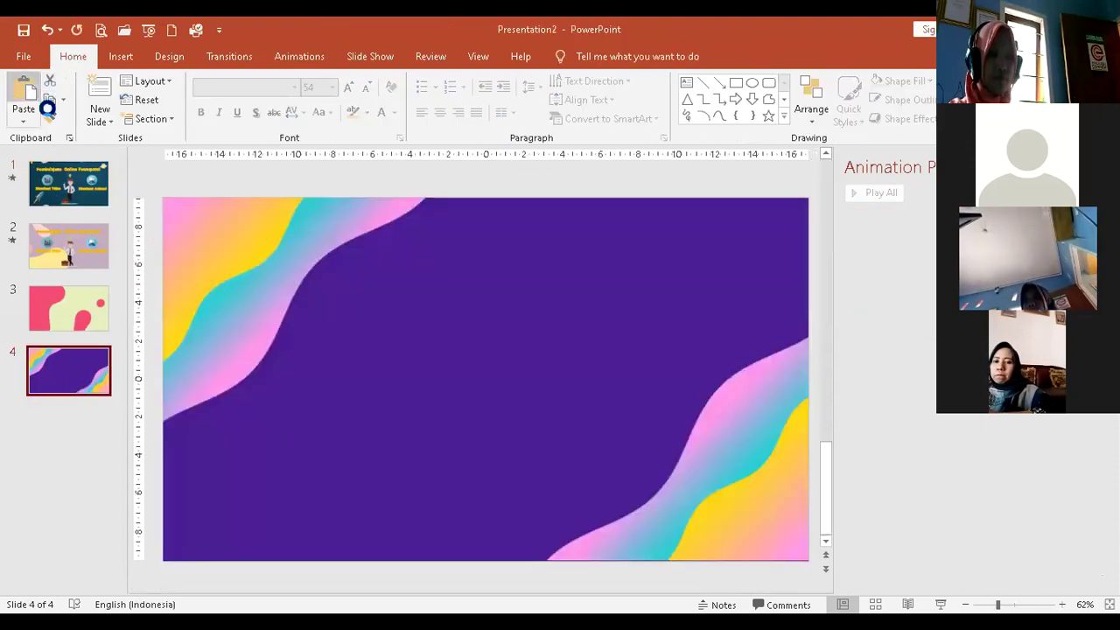
Paste the 'Pembelajaran Online Powerpoint' title onto slide 4 and place it on the purple area
left_click(26, 83)
left_click_drag(348, 282, 378, 352)
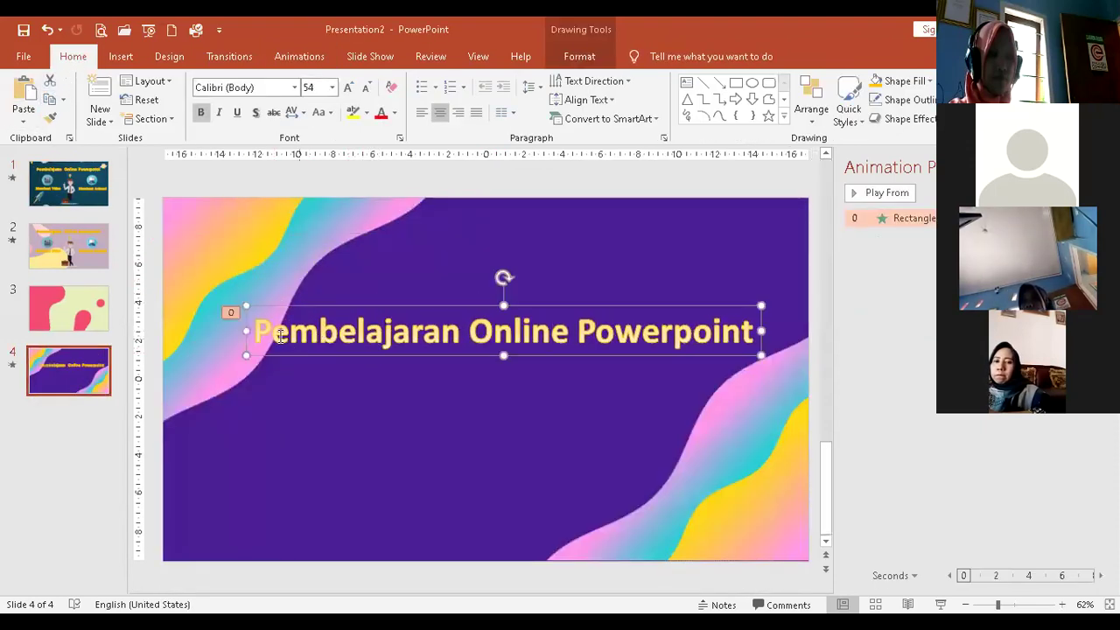
Retitle the pasted text box 'Animasi gif' and shift it left and down
left_click_drag(256, 330, 723, 346)
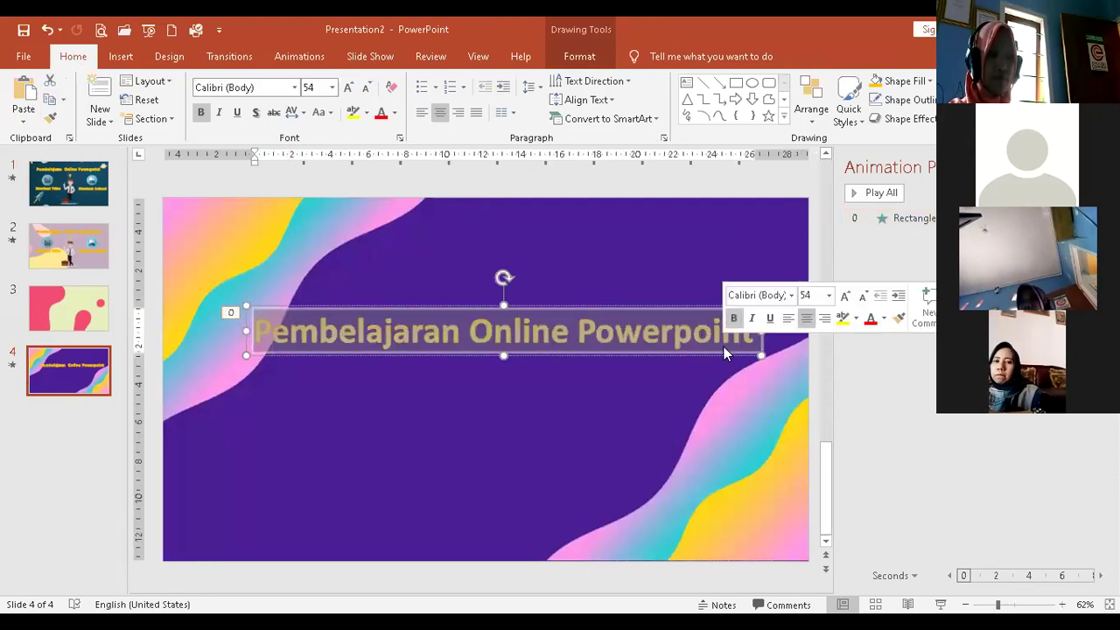
type("Animasi")
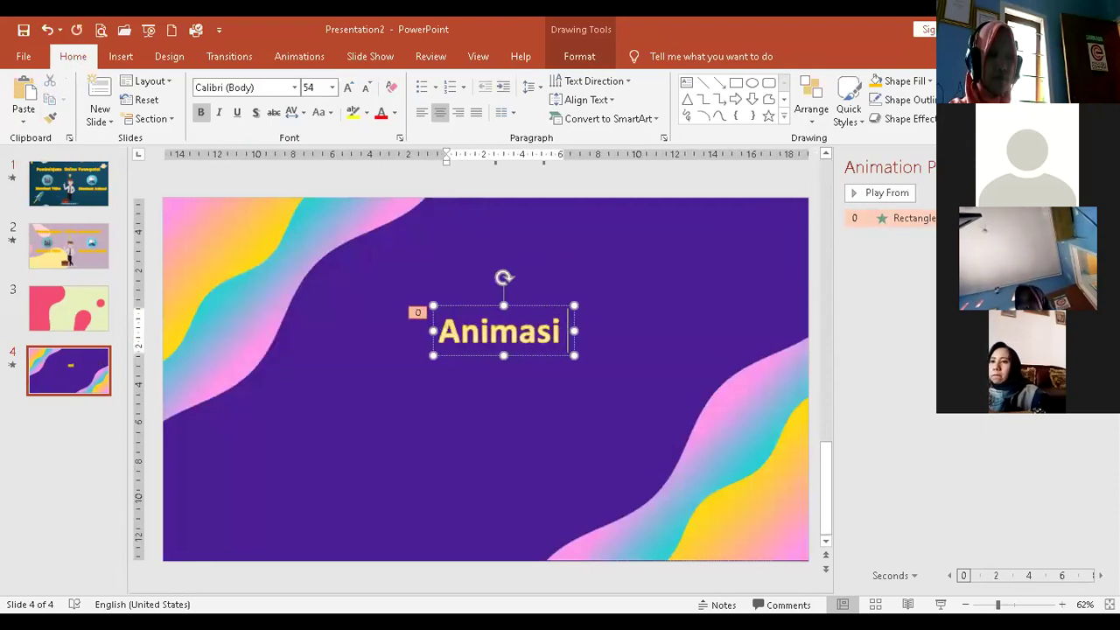
type(" gif")
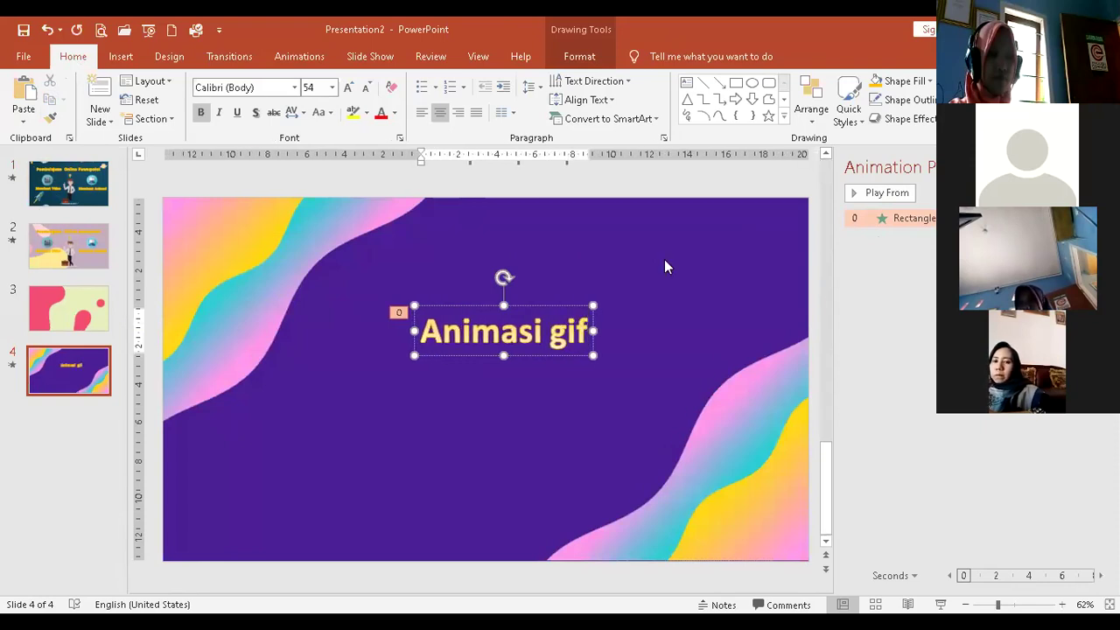
left_click(525, 363)
left_click_drag(543, 355, 495, 367)
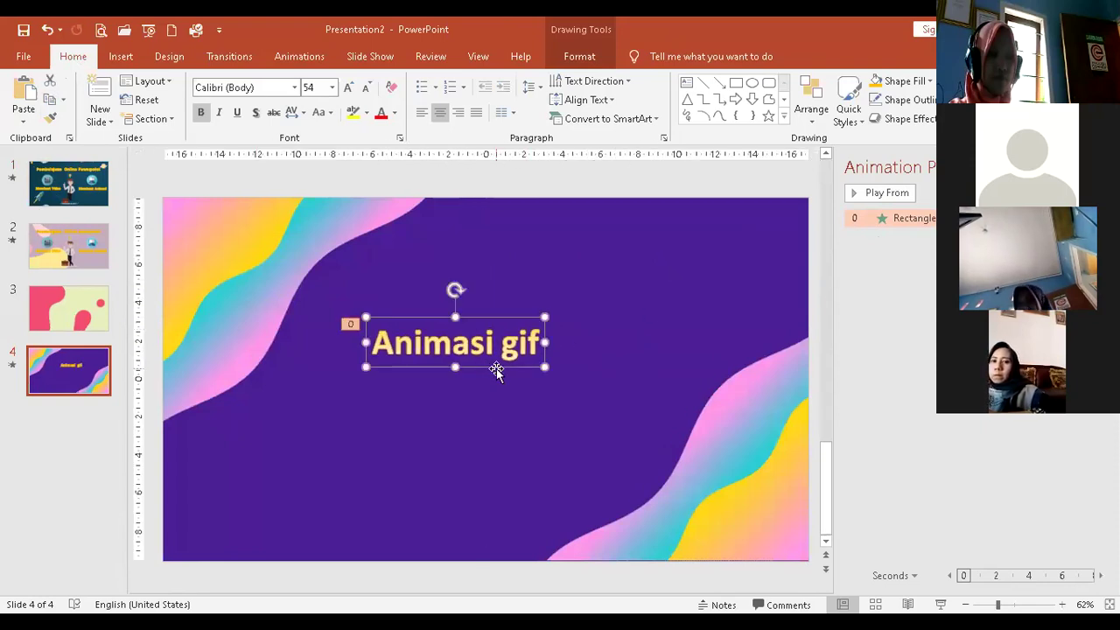
Change the heading to 'backgrund gif', move it up-right, and duplicate it below
left_click(378, 339)
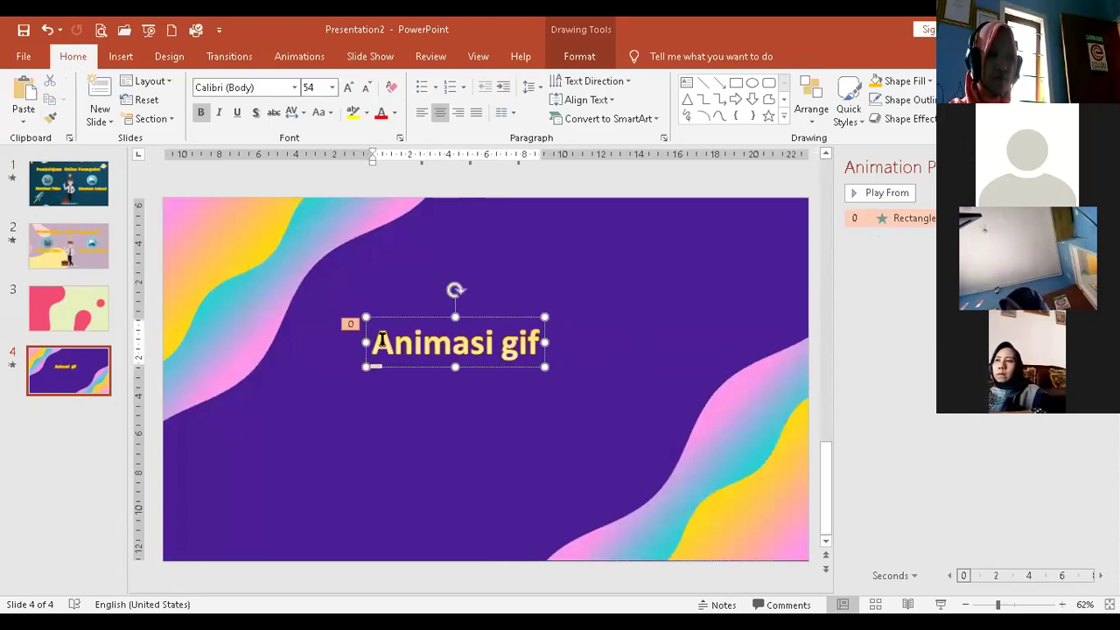
left_click_drag(492, 343, 330, 340)
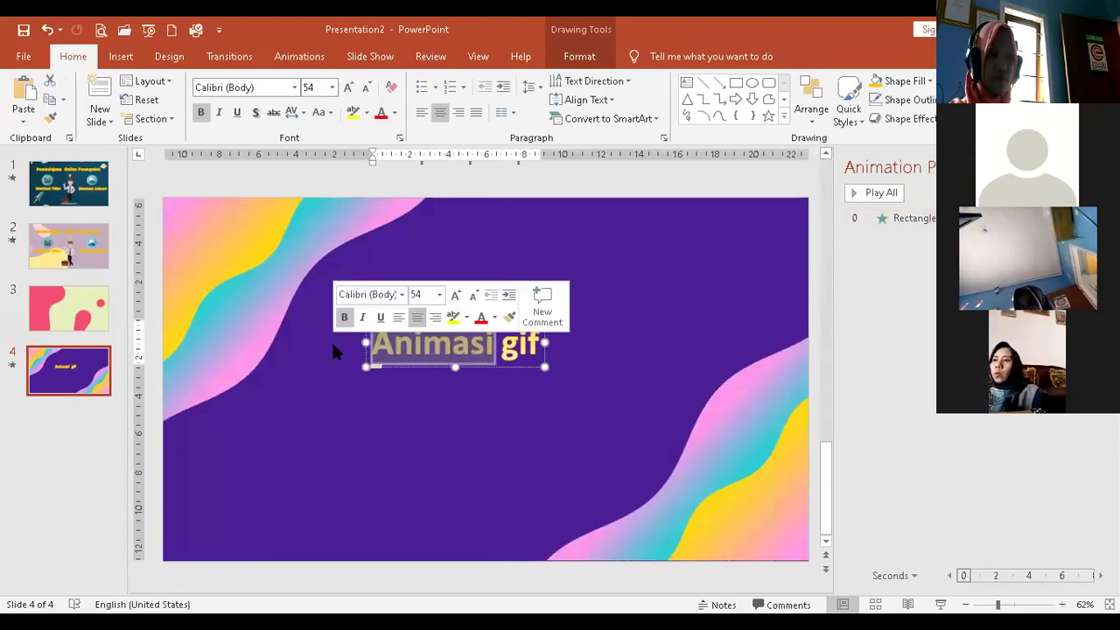
type("backgri")
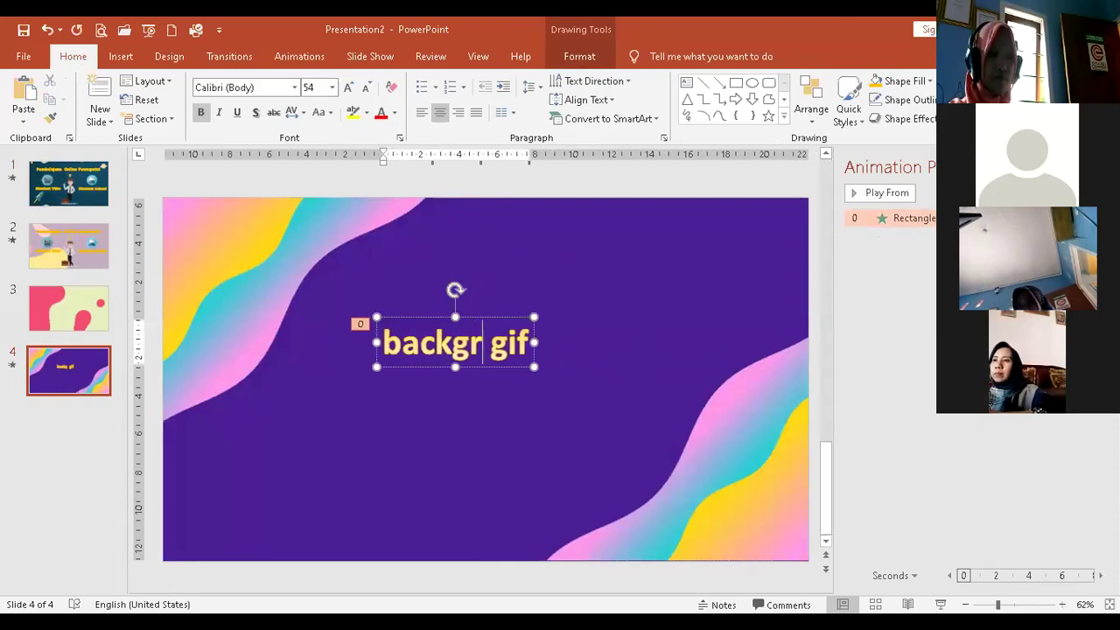
key("BackSpace")
type("und")
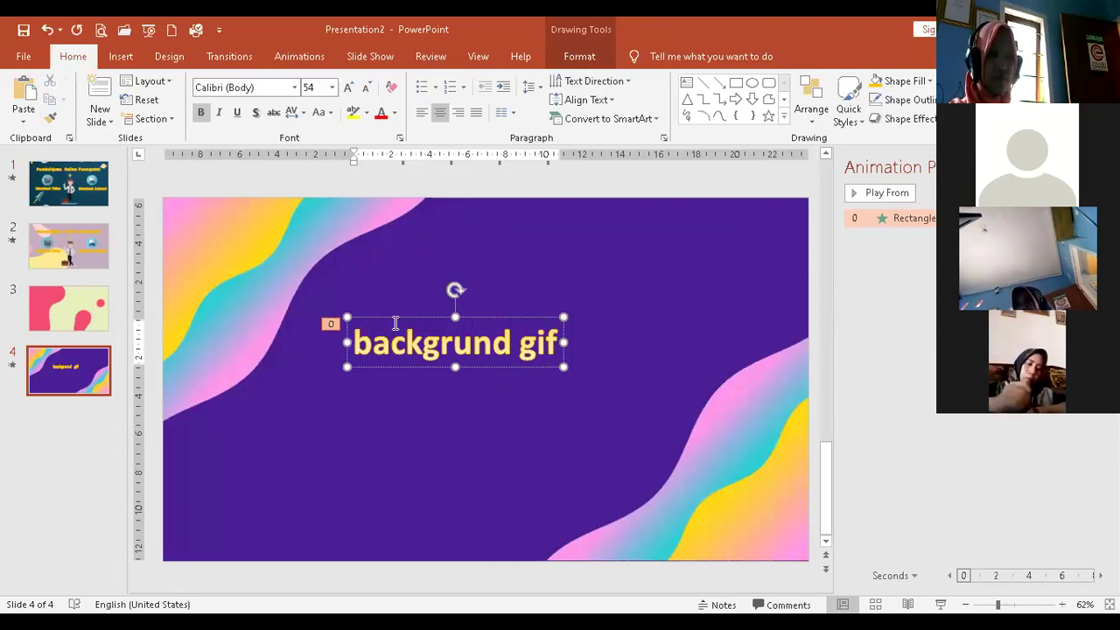
left_click_drag(494, 319, 520, 276)
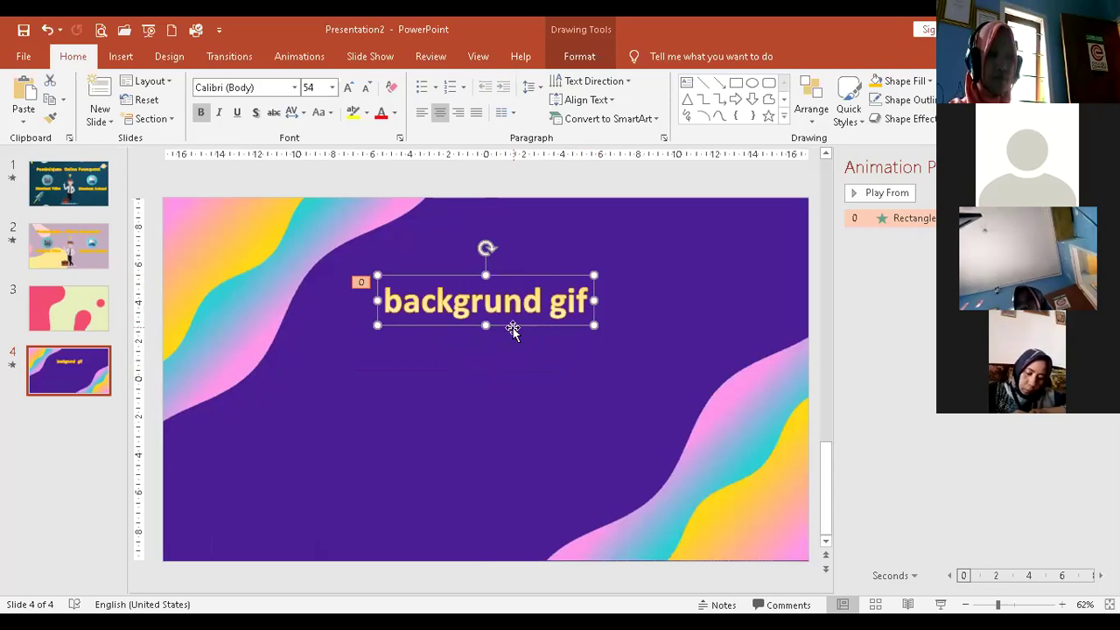
left_click_drag(512, 331, 452, 356)
Rename the duplicated text box to 'Anak berjalan gif' and deselect it
left_click_drag(336, 374, 330, 374)
type("Anak")
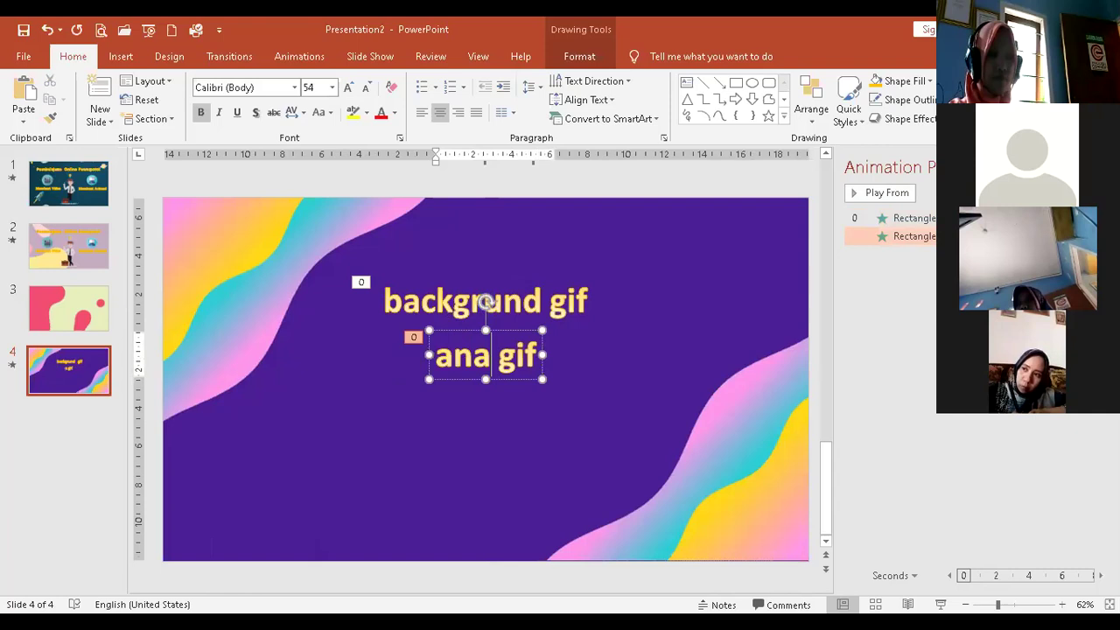
type(" b")
key("BackSpace")
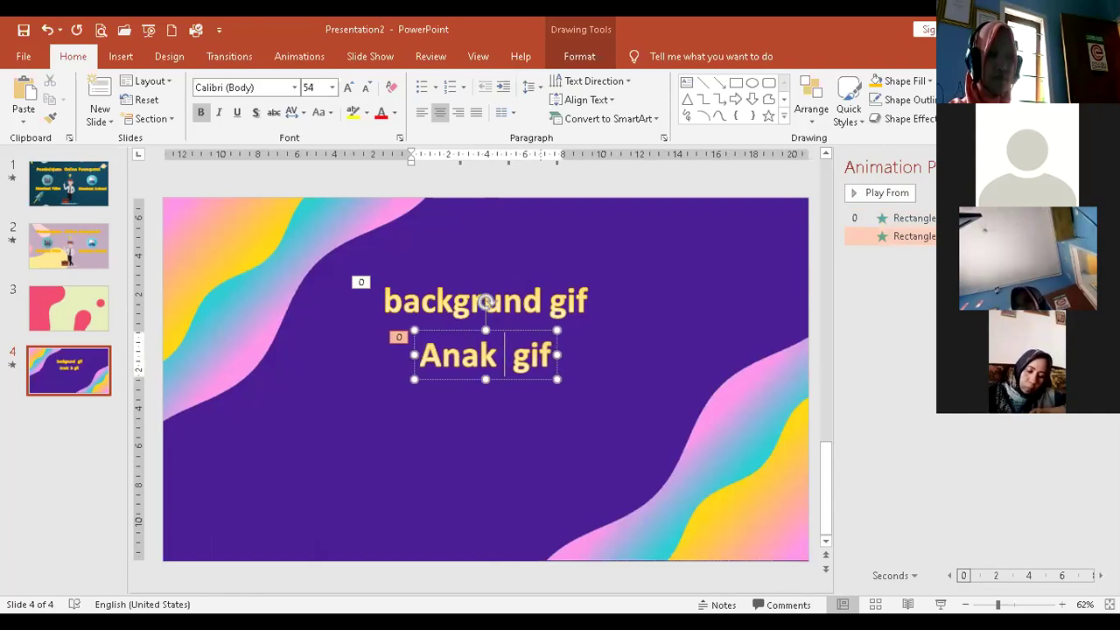
type("berjalan")
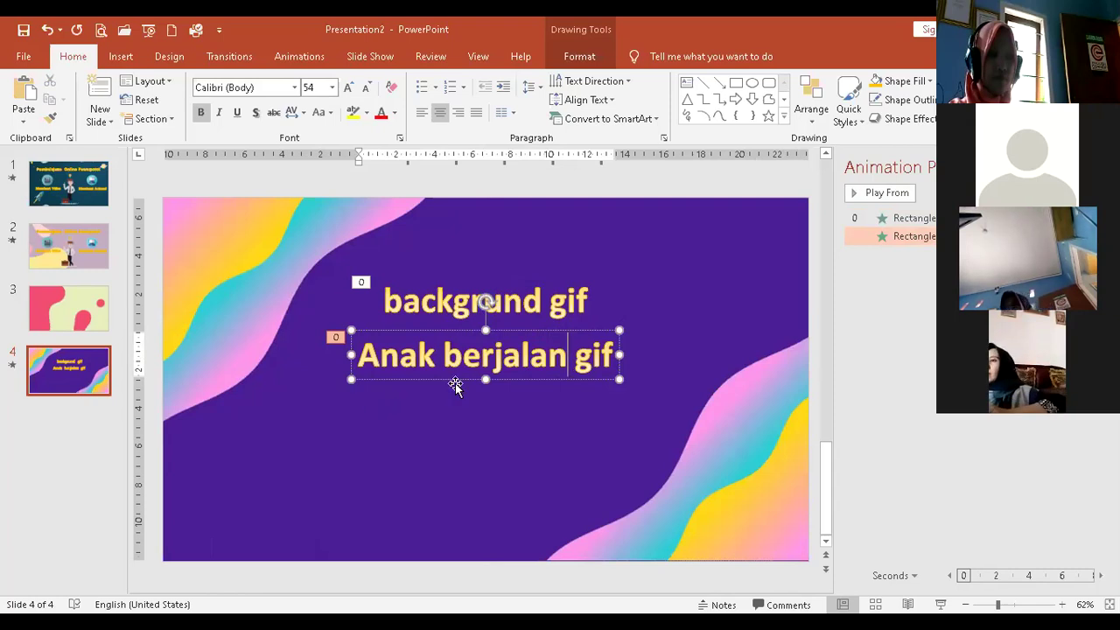
left_click(407, 414)
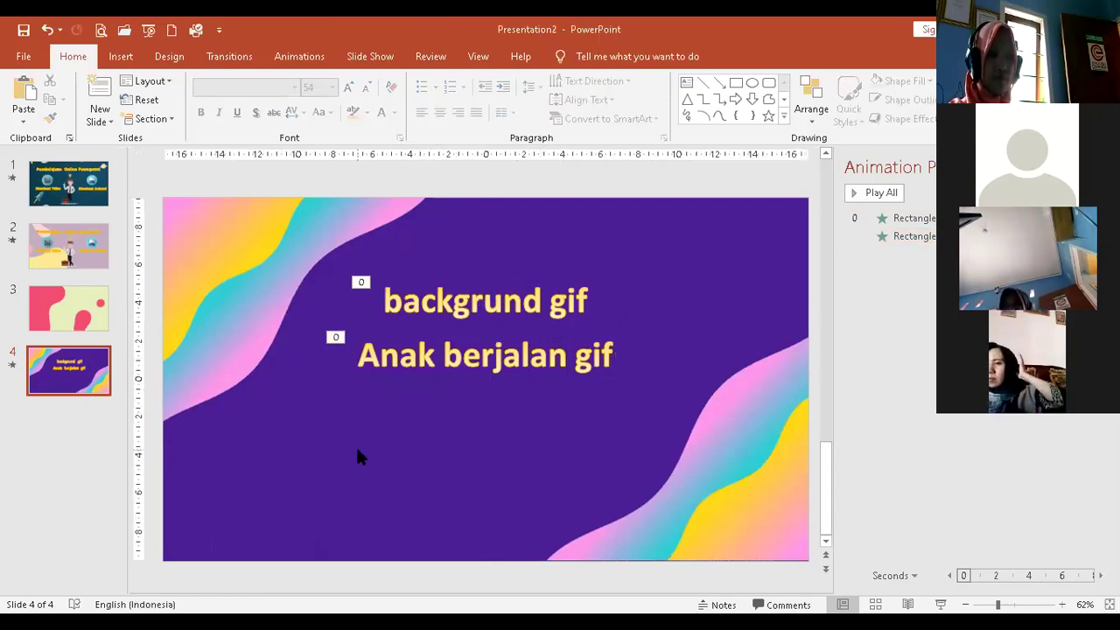
left_click(121, 56)
left_click(121, 98)
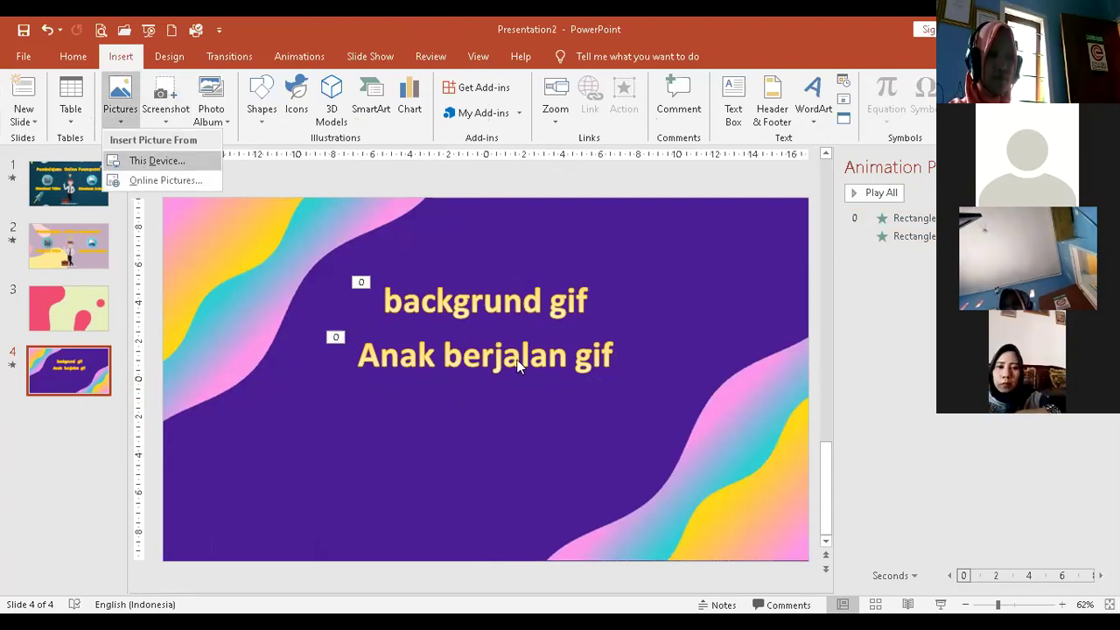
left_click(143, 162)
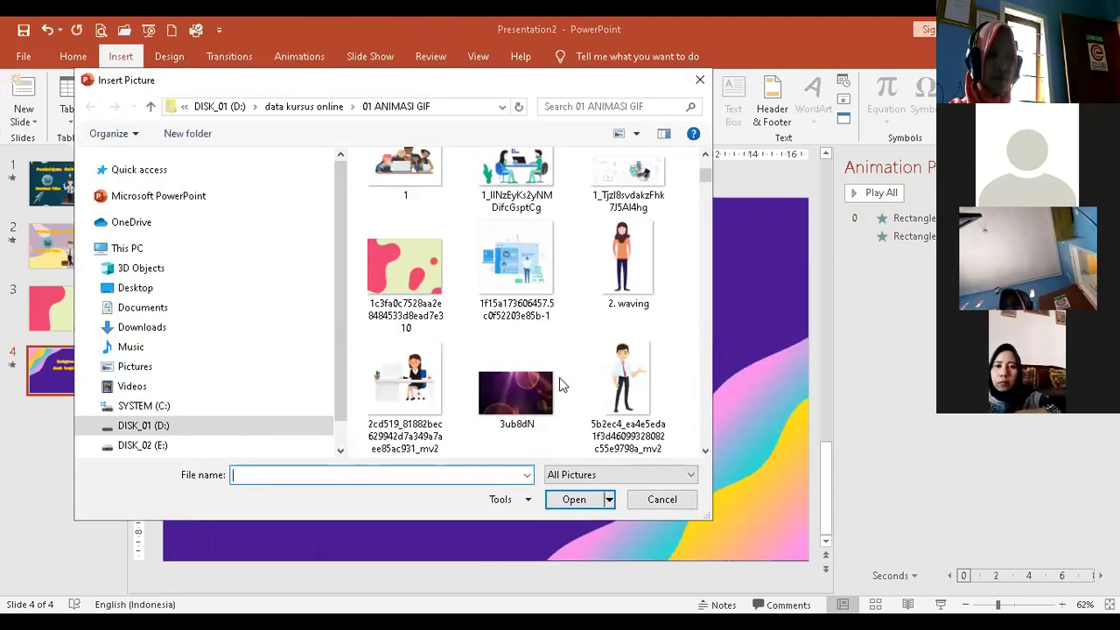
scroll(559, 377, "down", 2)
scroll(559, 377, "down", 4)
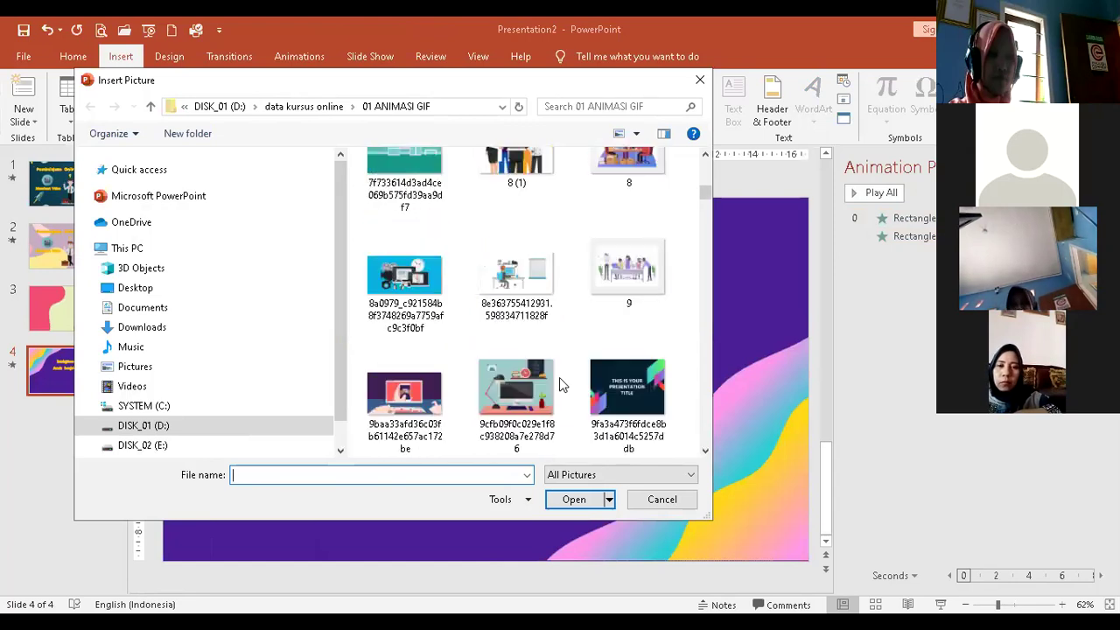
scroll(559, 377, "down", 6)
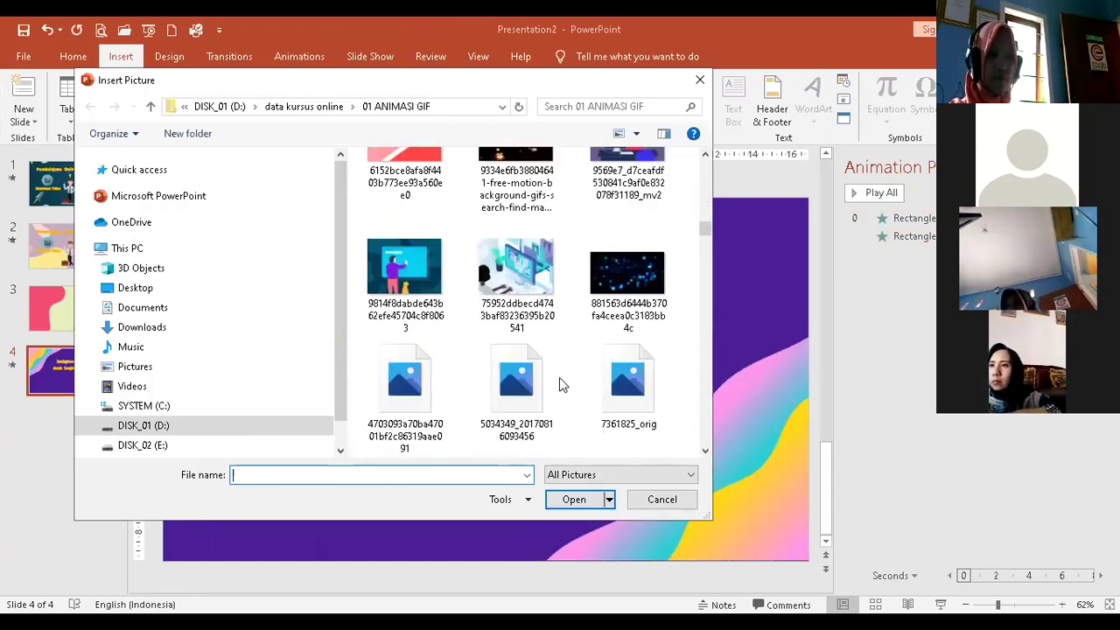
scroll(559, 377, "down", 7)
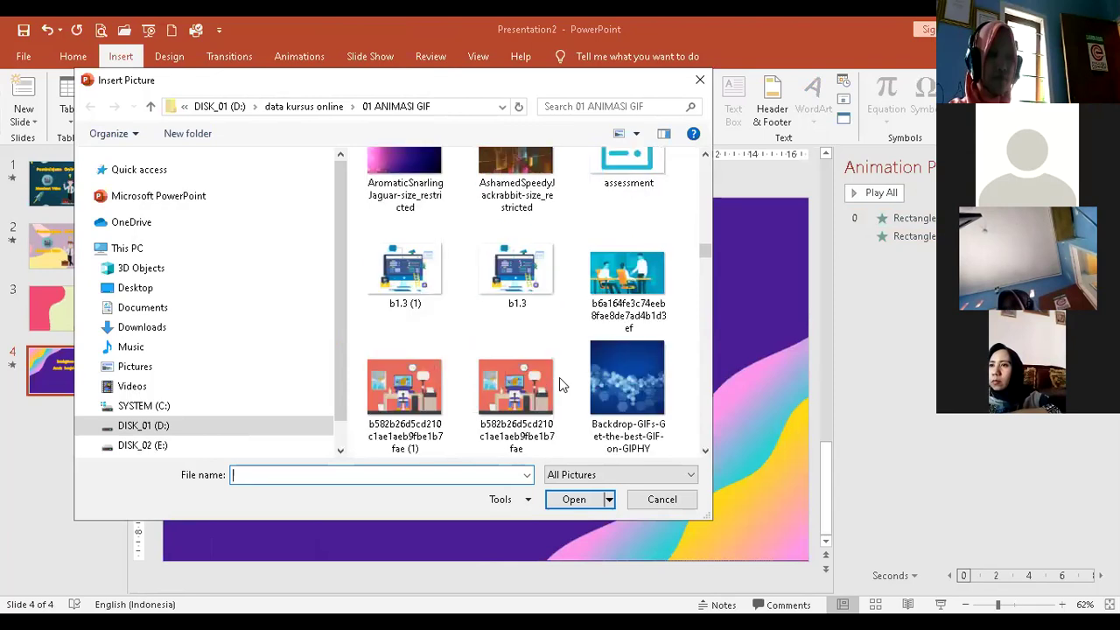
scroll(559, 377, "down", 2)
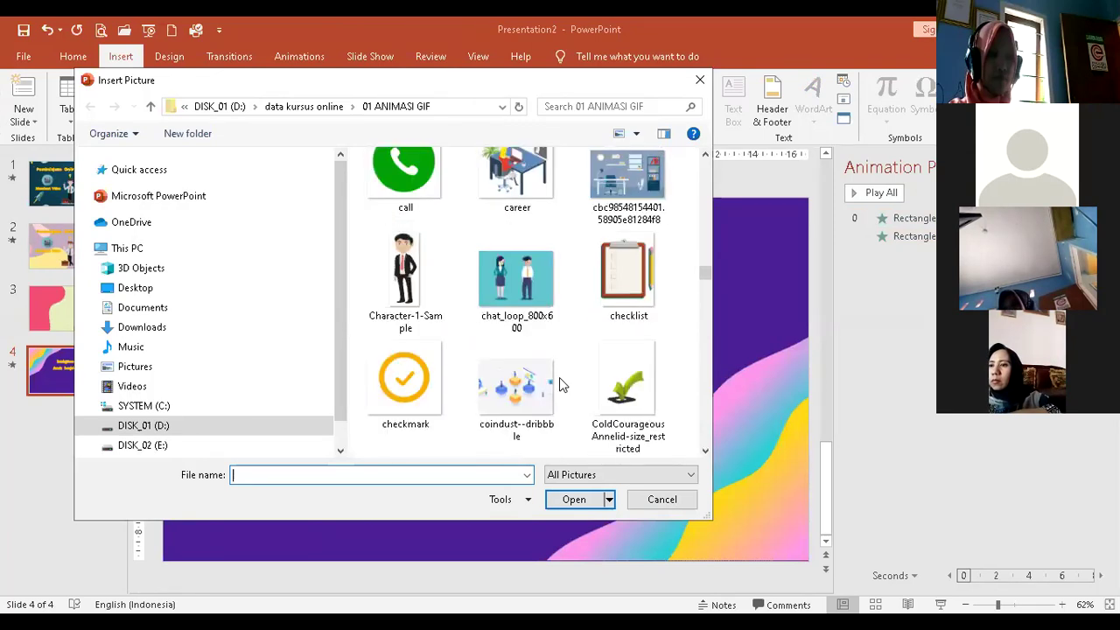
scroll(559, 377, "down", 4)
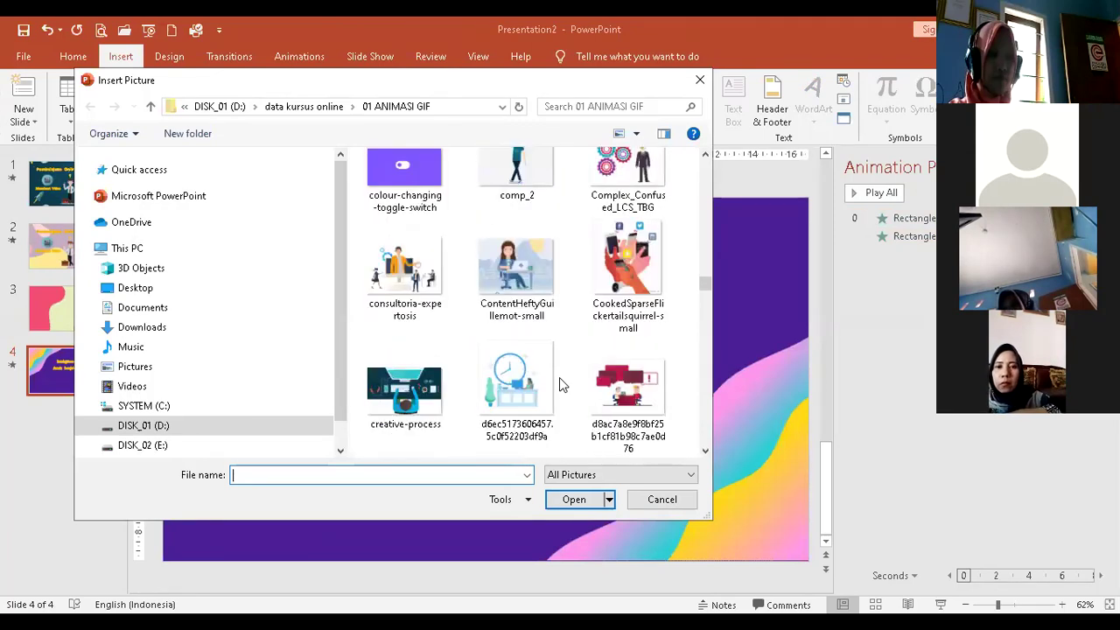
scroll(559, 377, "down", 1)
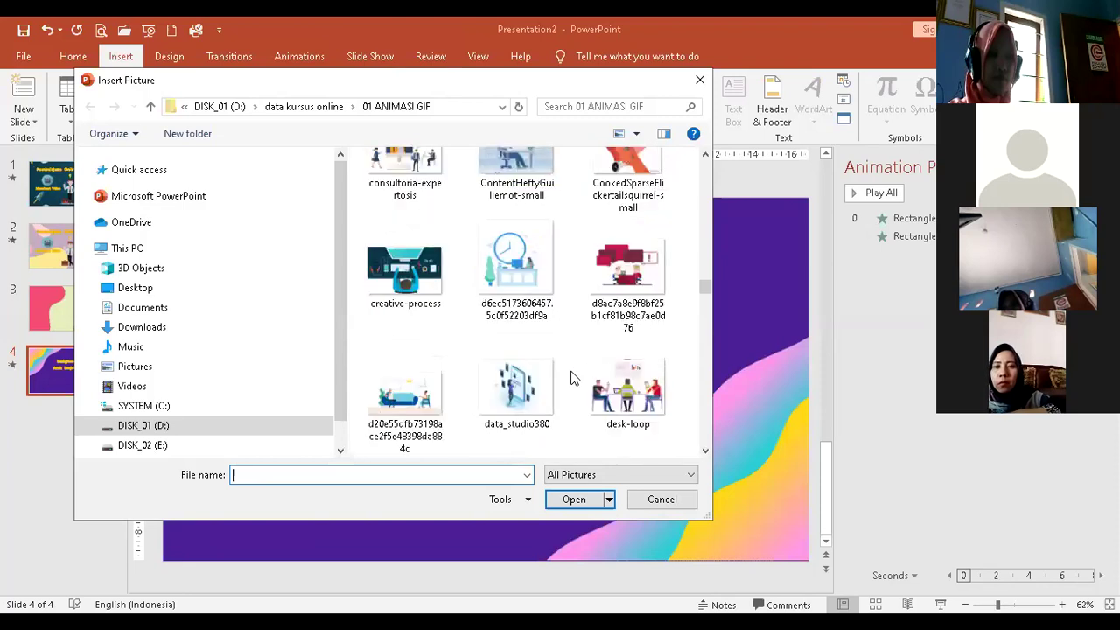
scroll(574, 377, "up", 1)
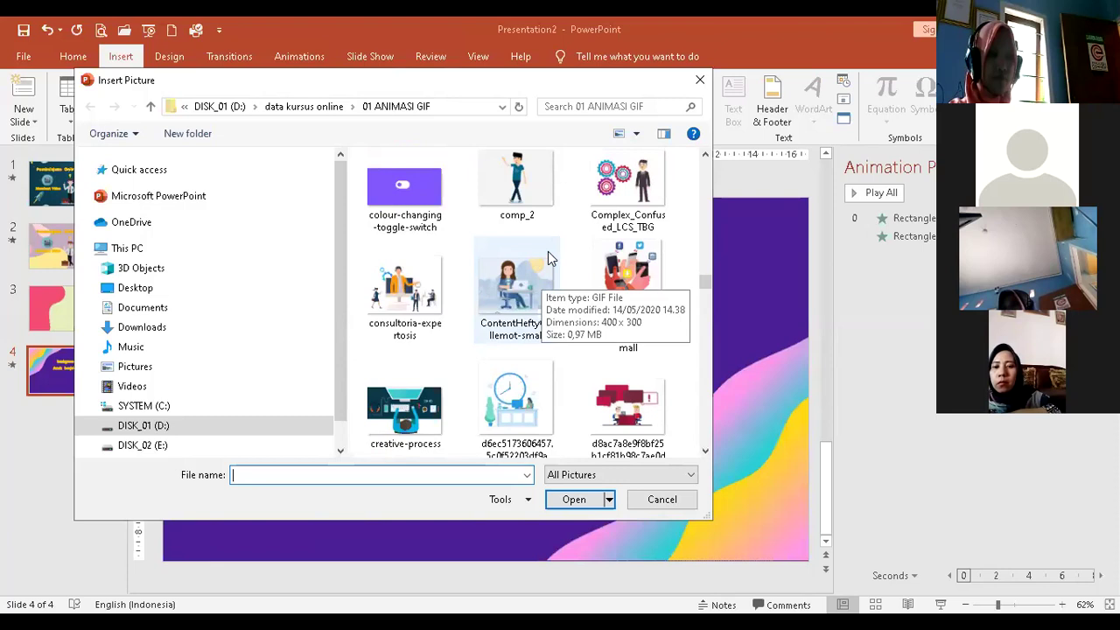
scroll(612, 319, "down", 10)
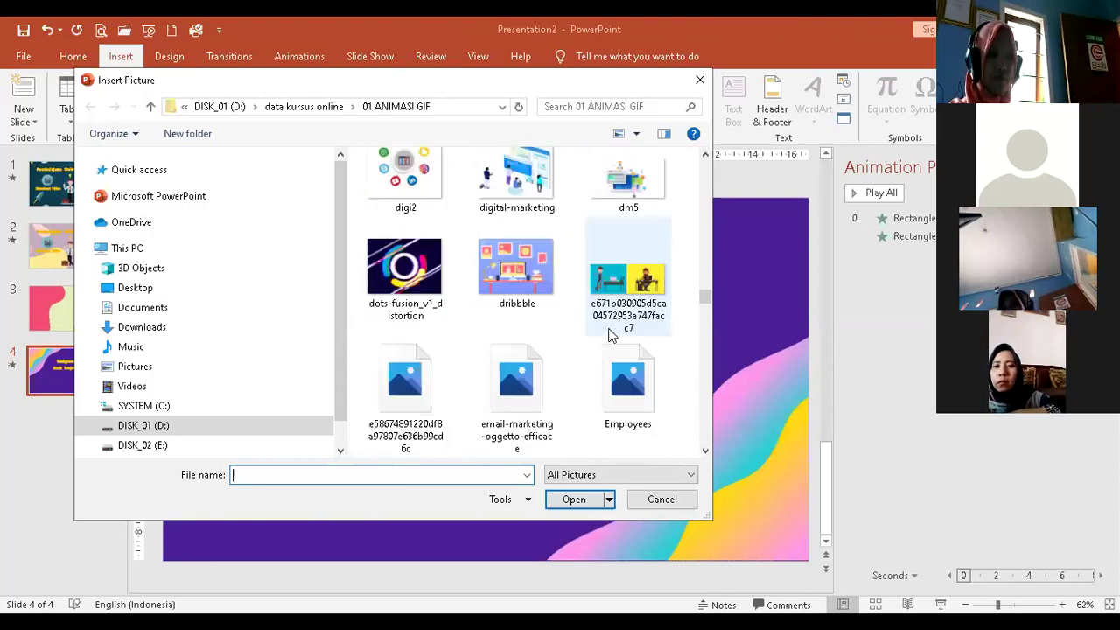
scroll(612, 336, "down", 10)
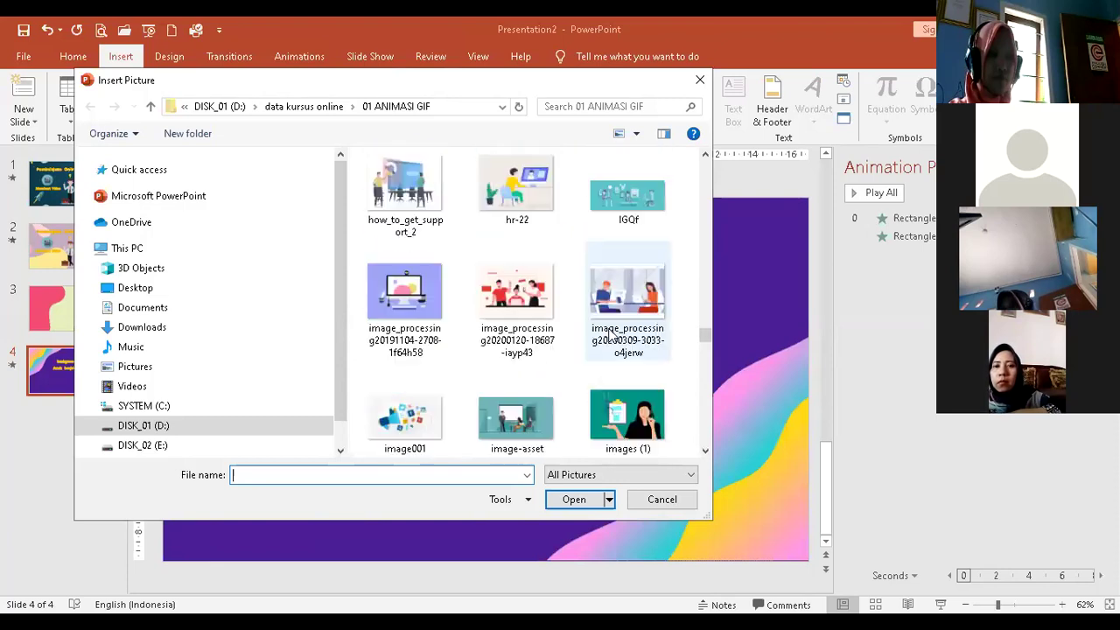
left_click(628, 369)
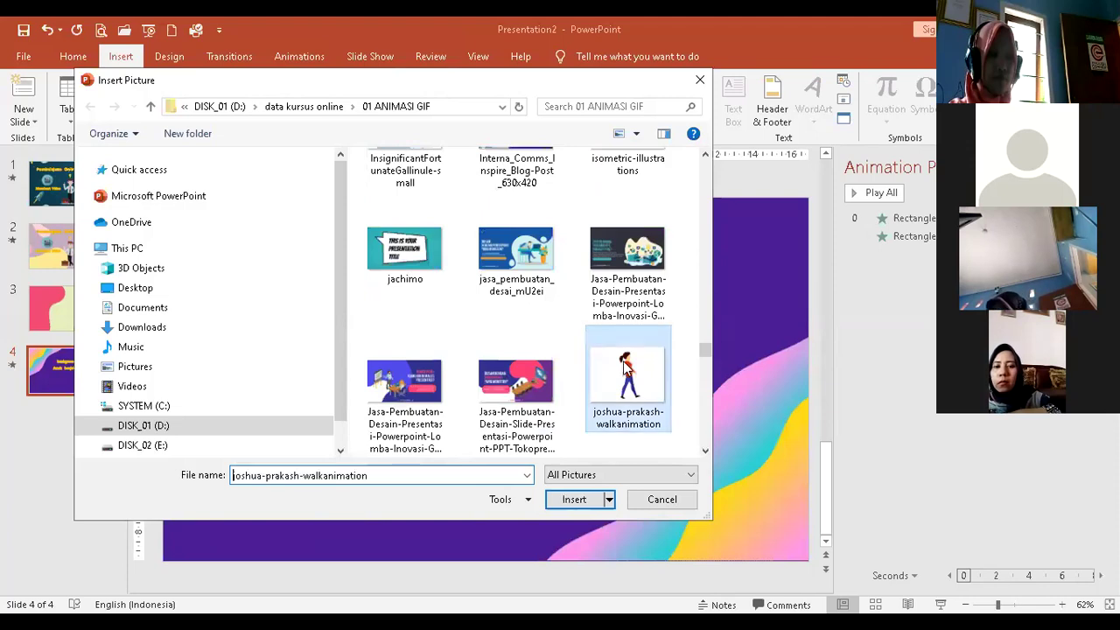
Insert the walking-girl GIF on slide 4, preview its animation, and bring up the Color options
double_click(587, 365)
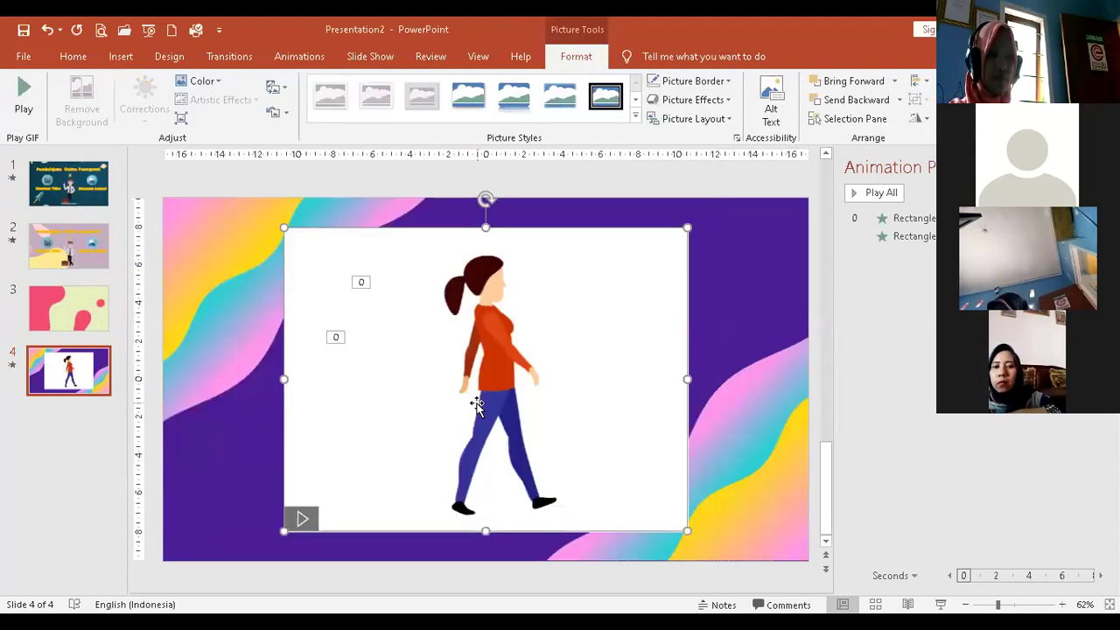
left_click(300, 520)
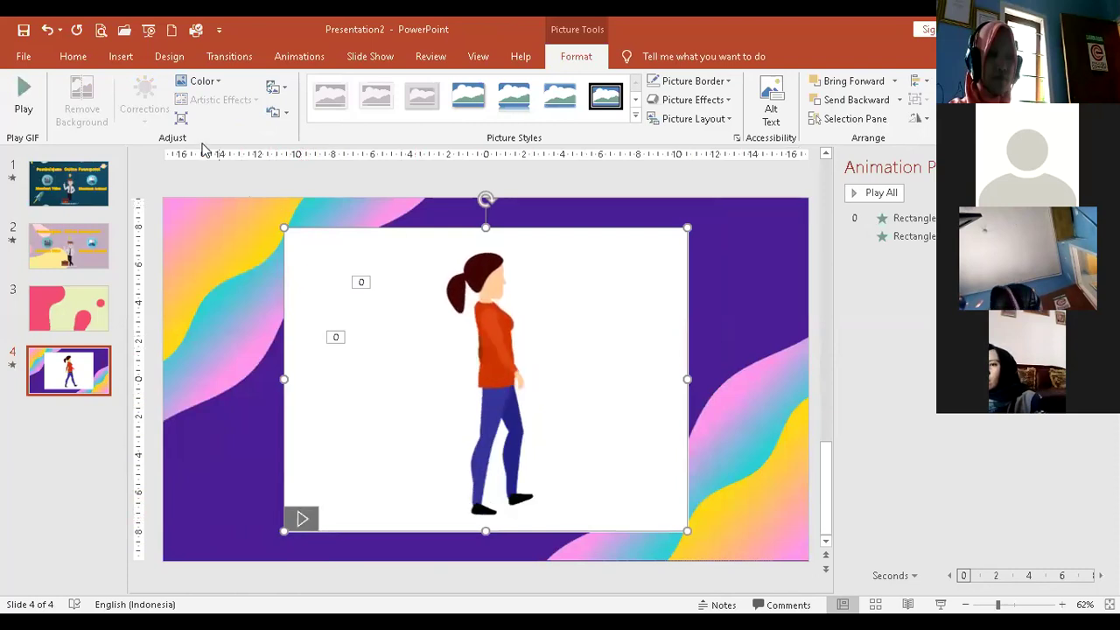
left_click(205, 80)
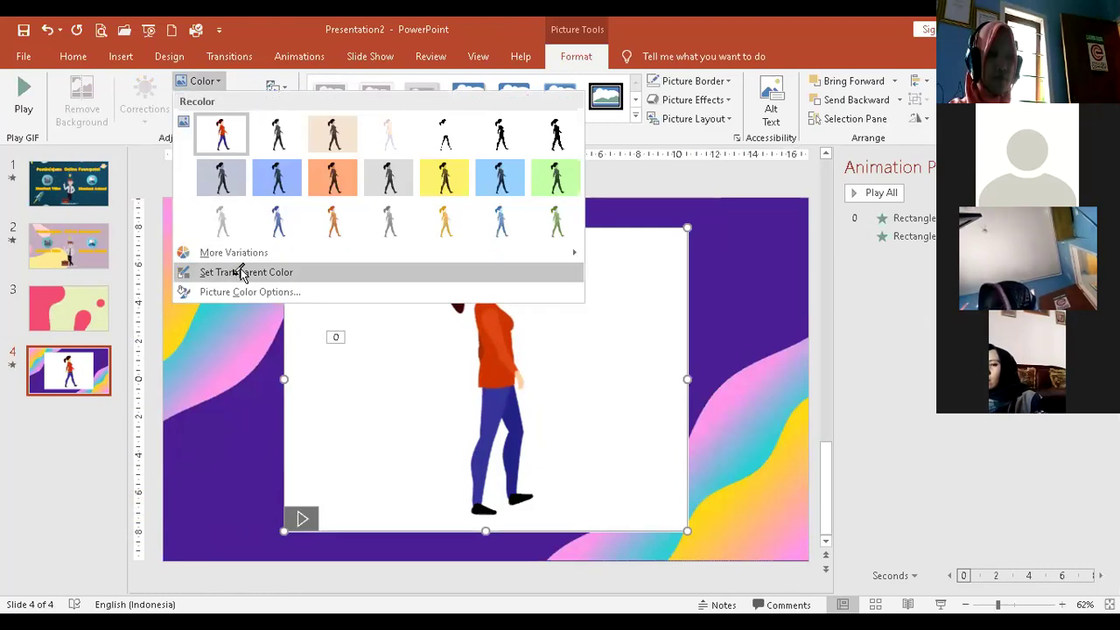
Make the GIF's white background transparent, then shrink the girl and move her to the lower left
left_click(235, 275)
left_click(594, 345)
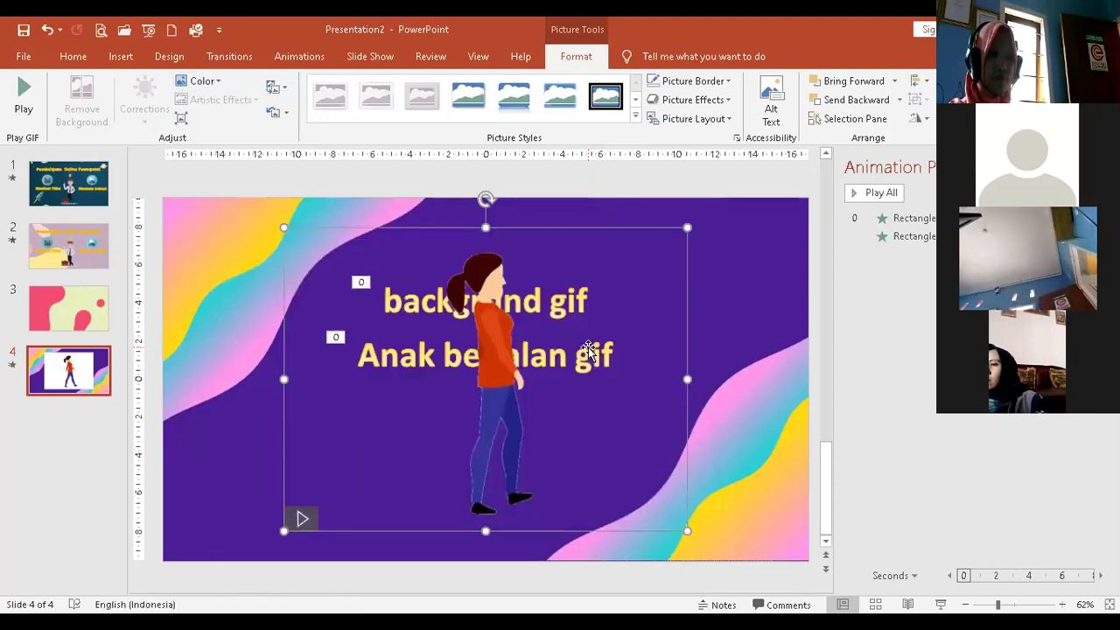
left_click_drag(687, 227, 510, 357)
left_click_drag(394, 440, 309, 430)
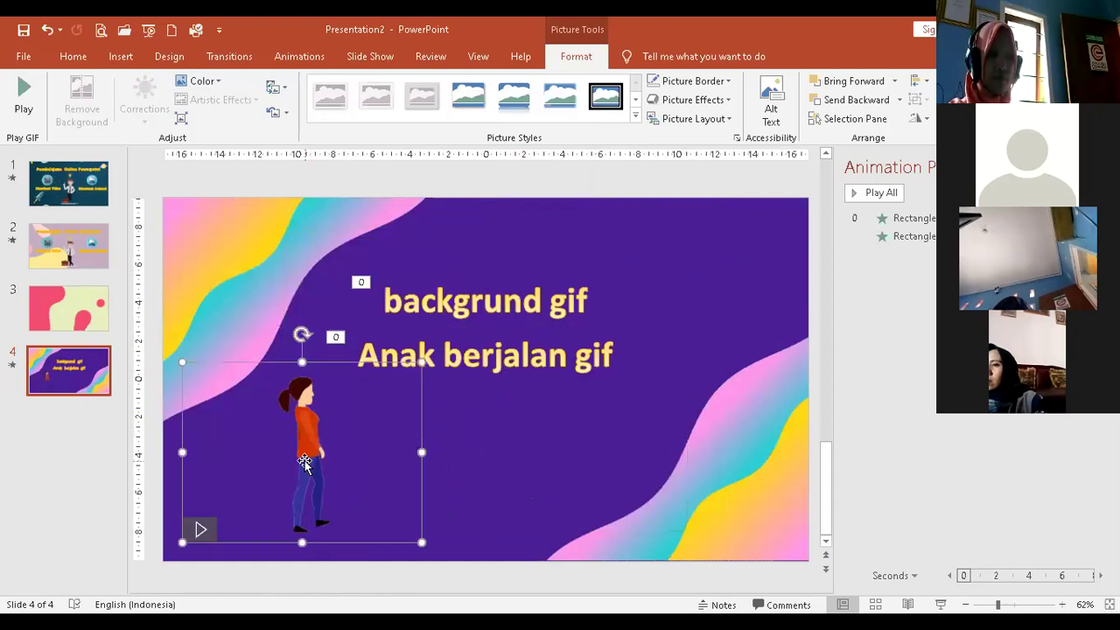
Play the walking animation, nudge the girl slightly further left, and go to slide 1
left_click(197, 530)
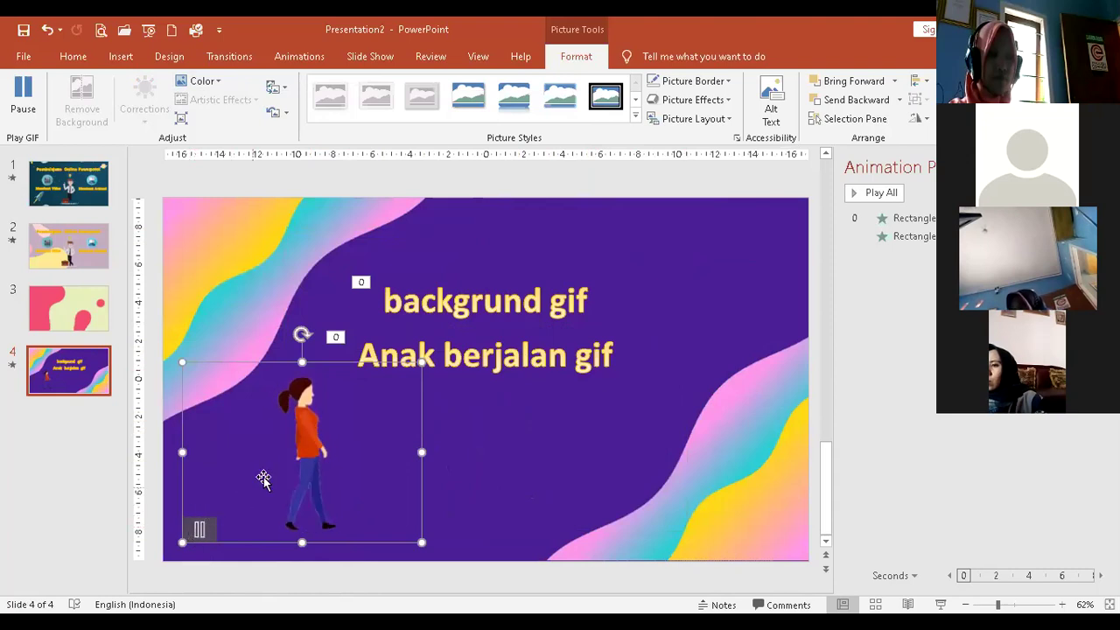
left_click(241, 295)
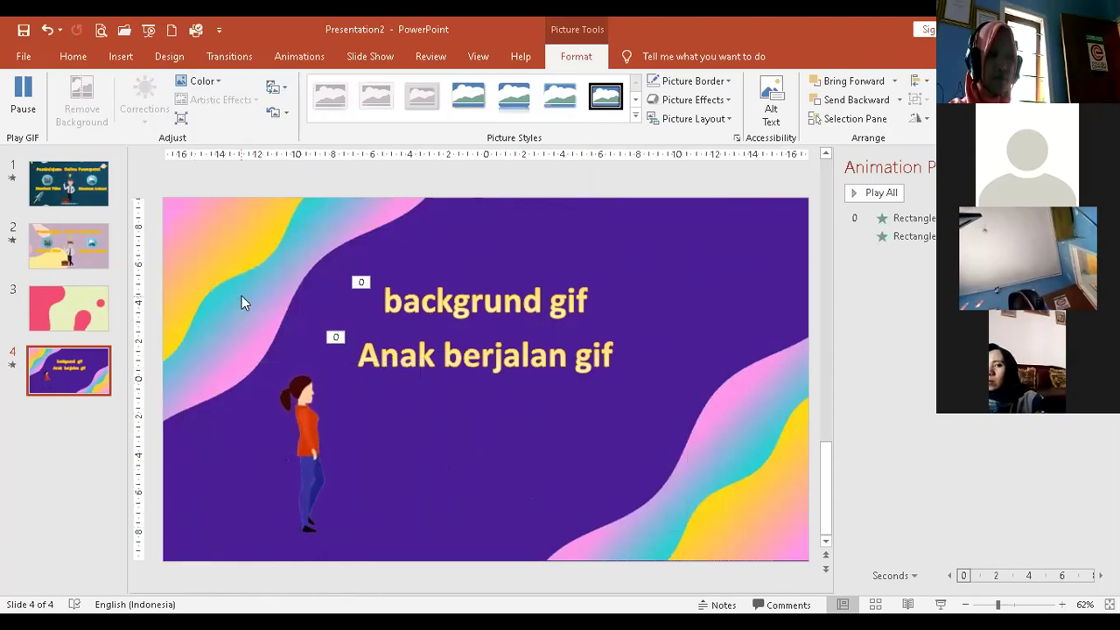
left_click(307, 408)
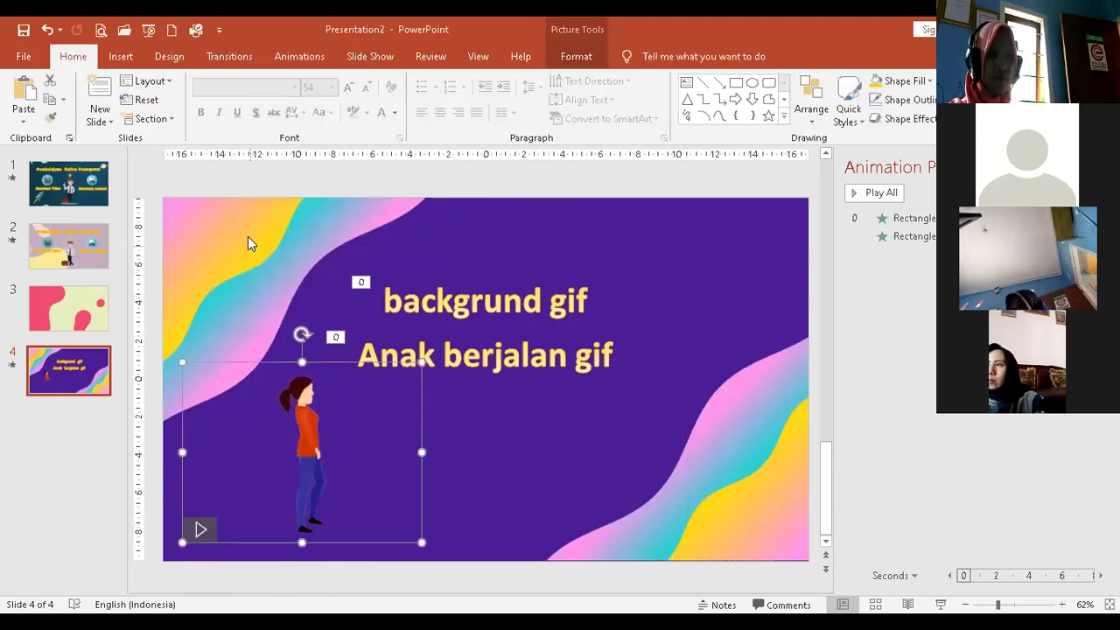
left_click(356, 179)
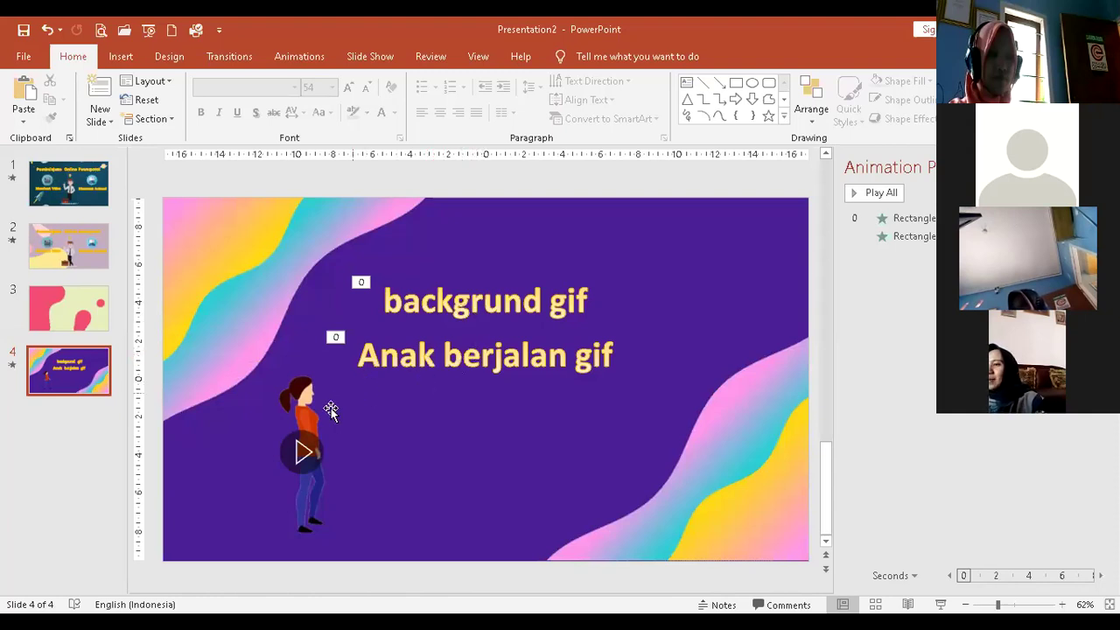
left_click_drag(311, 410, 283, 414)
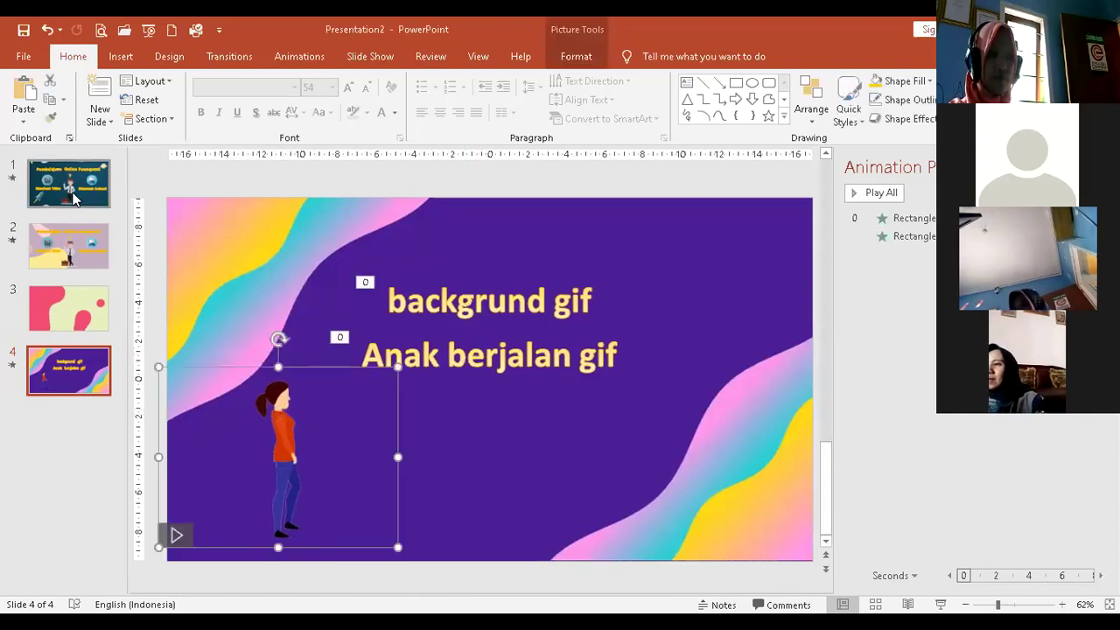
left_click(68, 184)
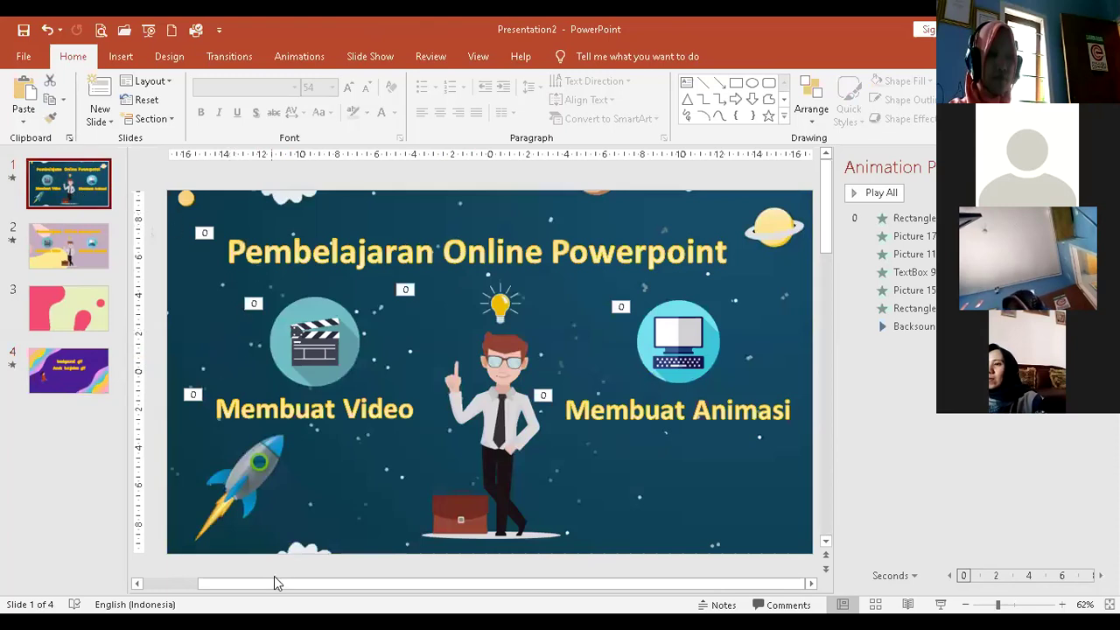
Select the background audio icon beside slide 1 and start the slide show from slide 1
left_click(137, 584)
left_click(138, 585)
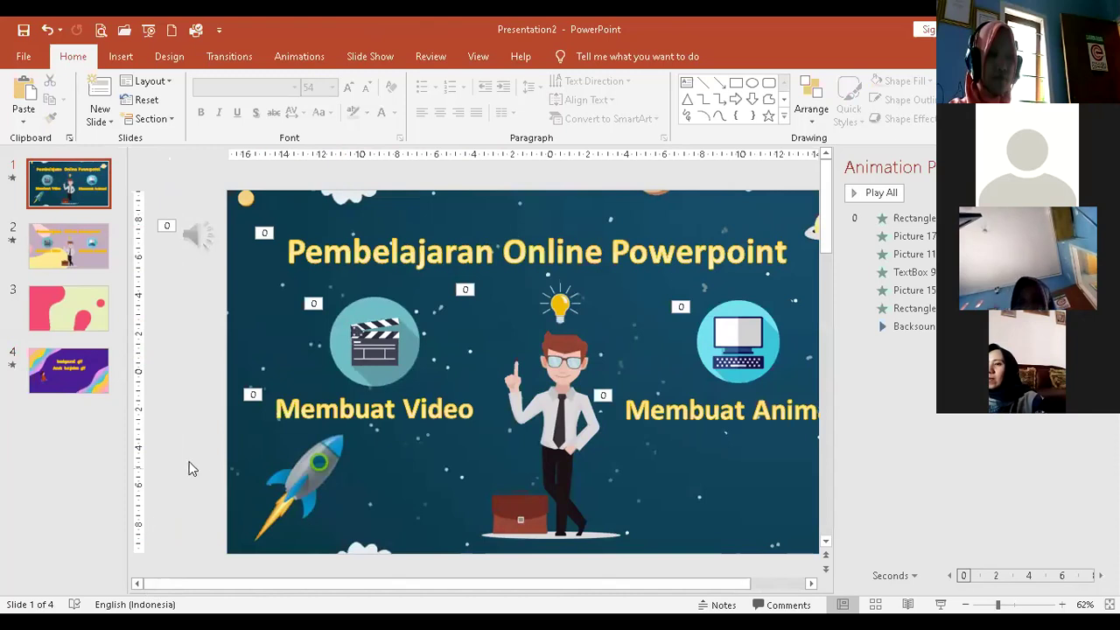
left_click(200, 242)
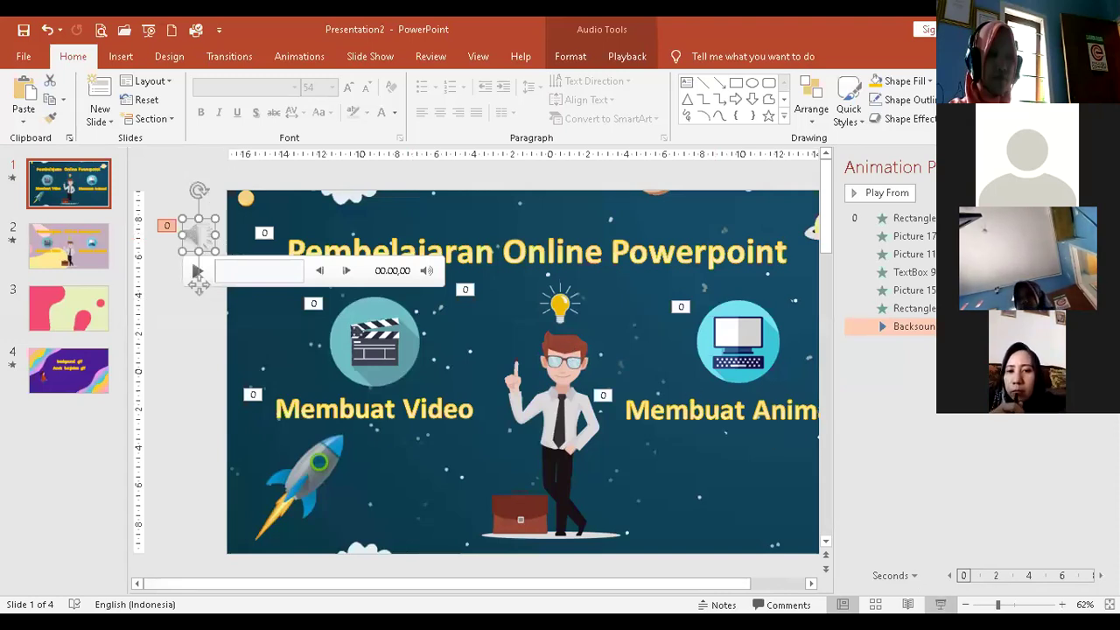
left_click(937, 604)
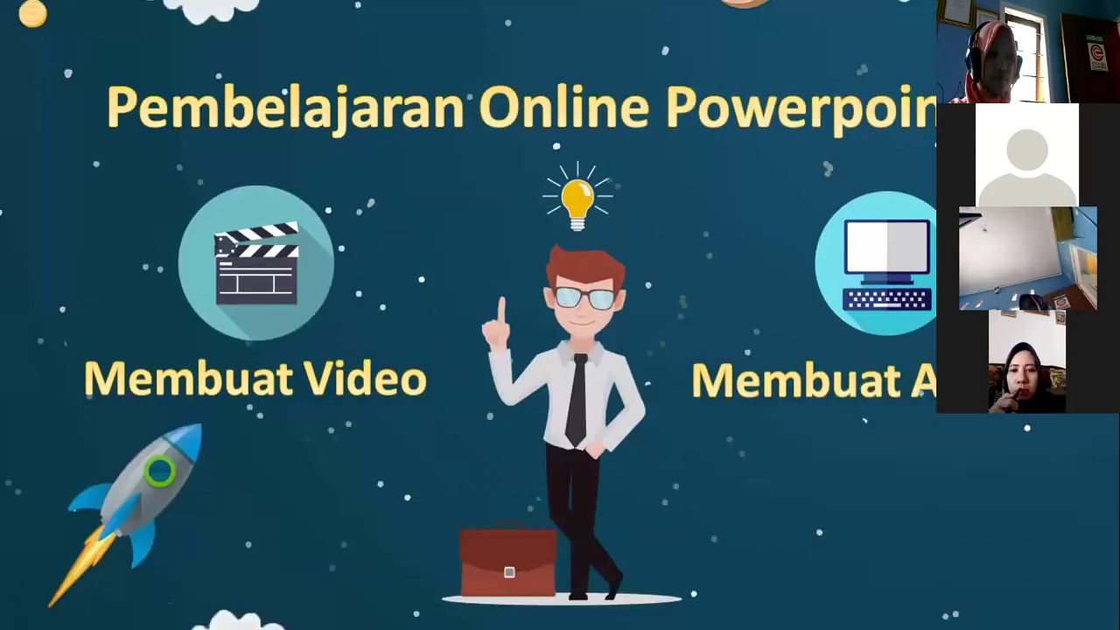
Advance the slide show one slide, then end the show to return to editing
key("Right")
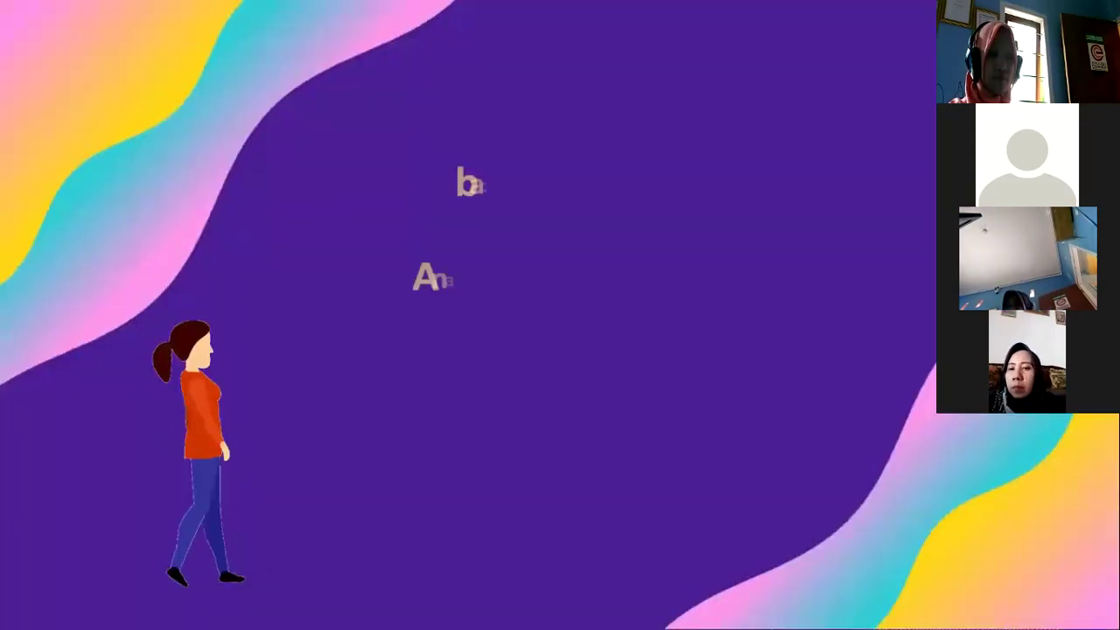
right_click(600, 263)
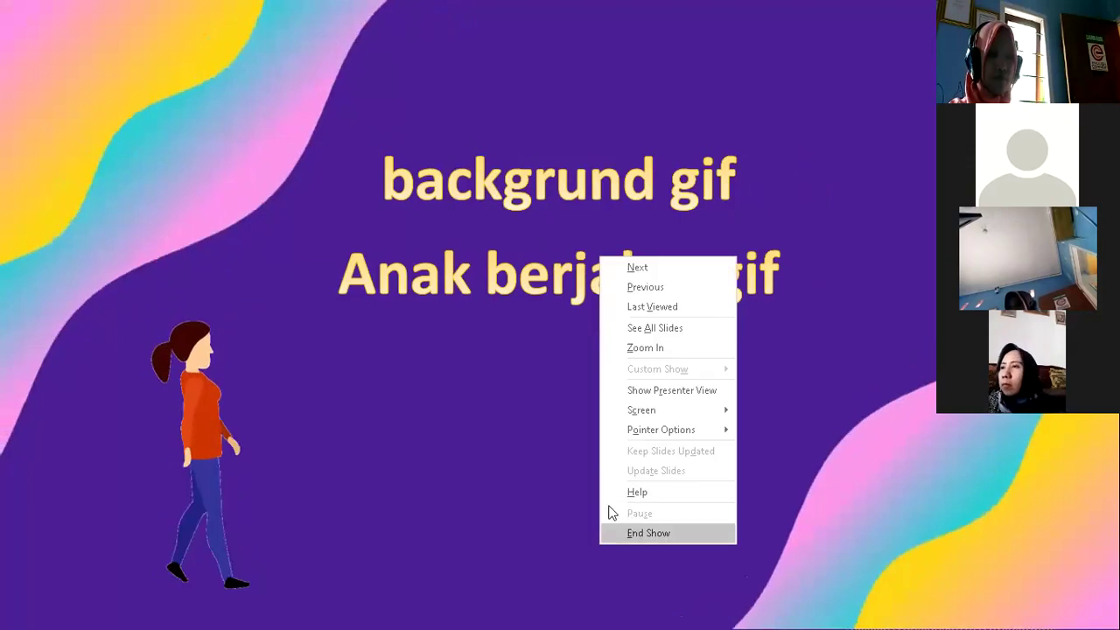
left_click(611, 528)
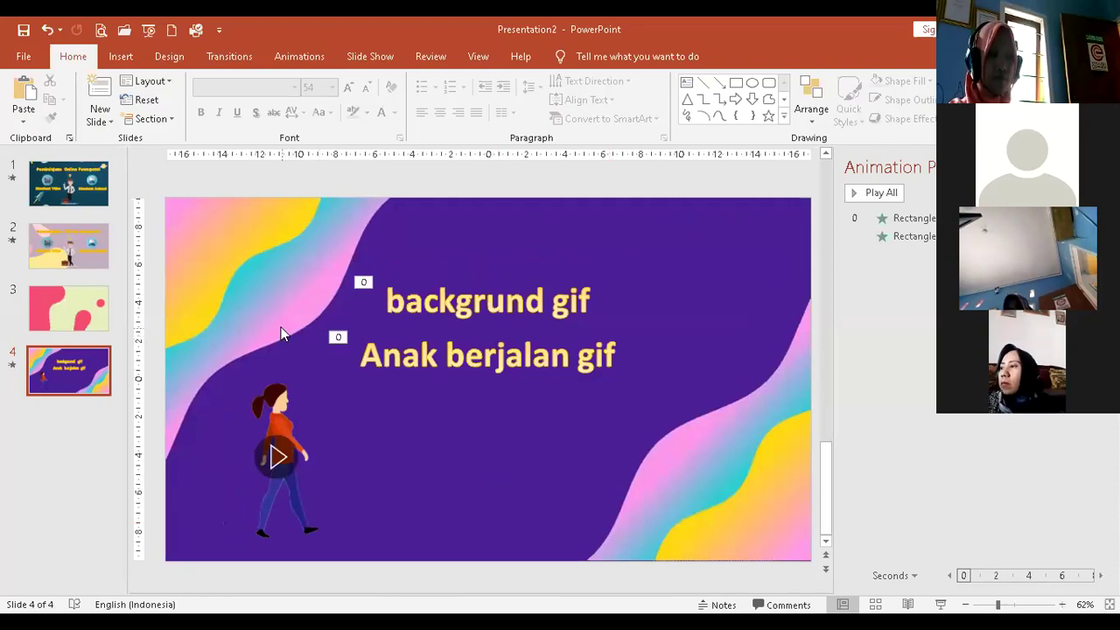
Return to slide 1, select its background audio icon, and show the audio formatting options
left_click(72, 181)
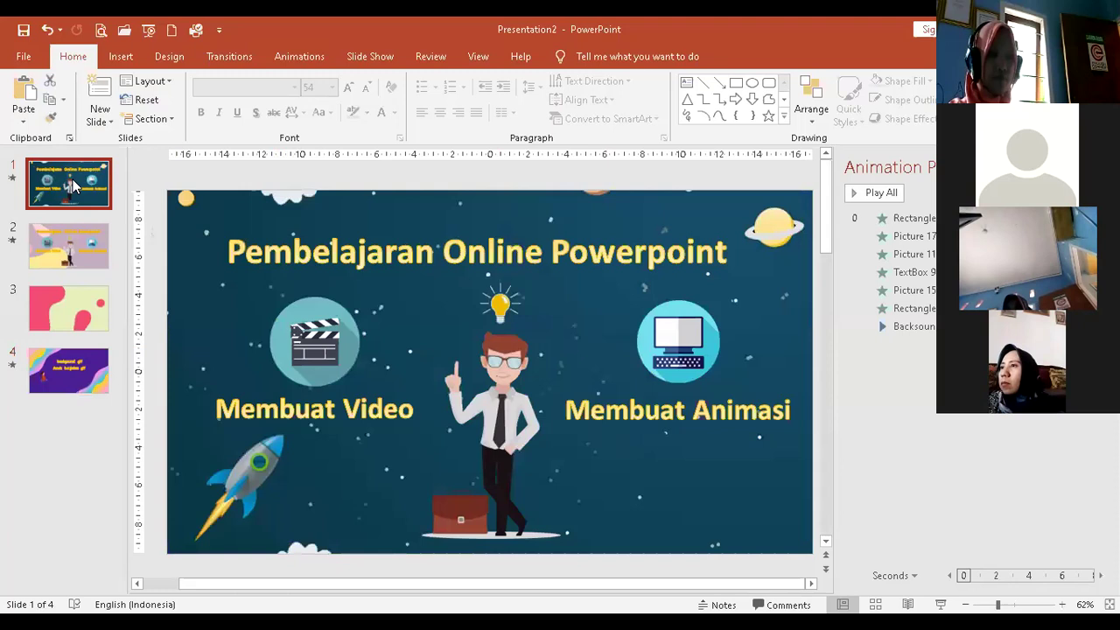
left_click(165, 583)
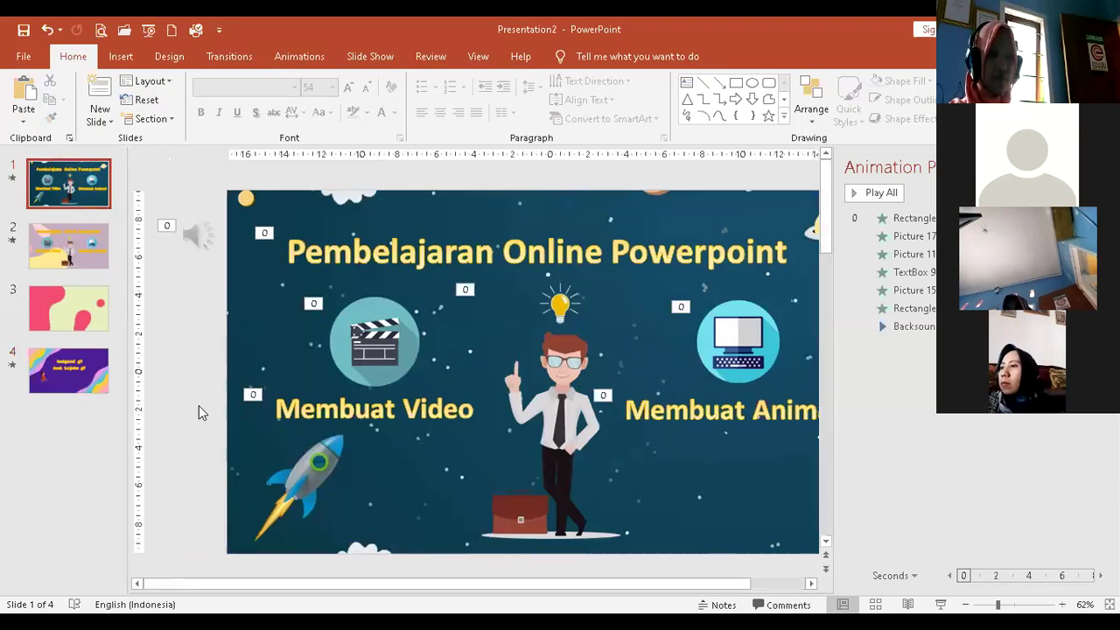
left_click(196, 223)
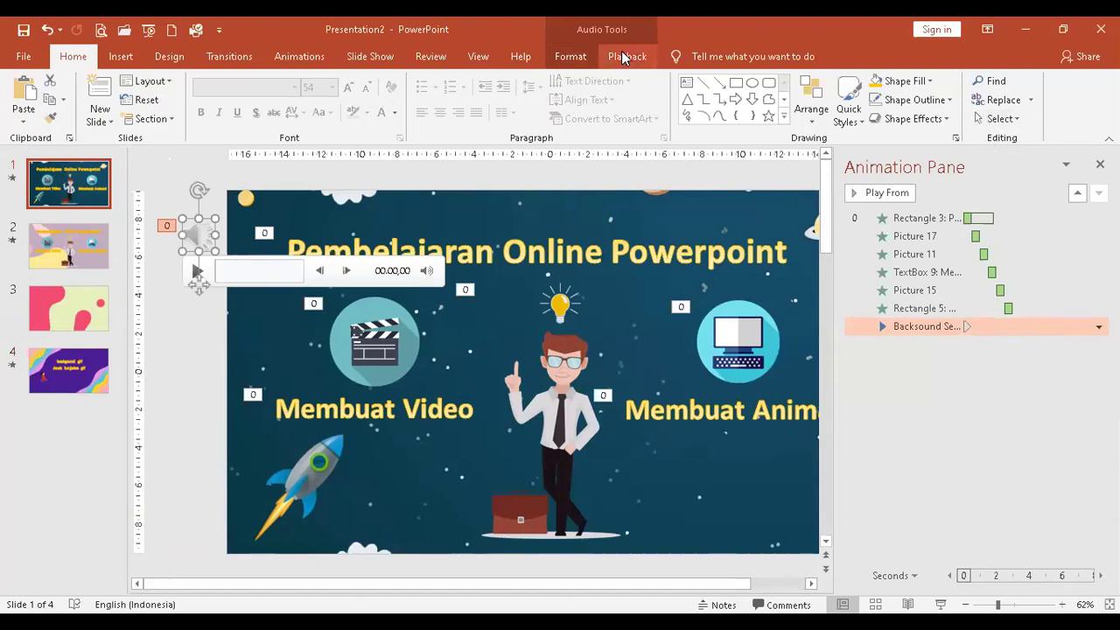
left_click(570, 56)
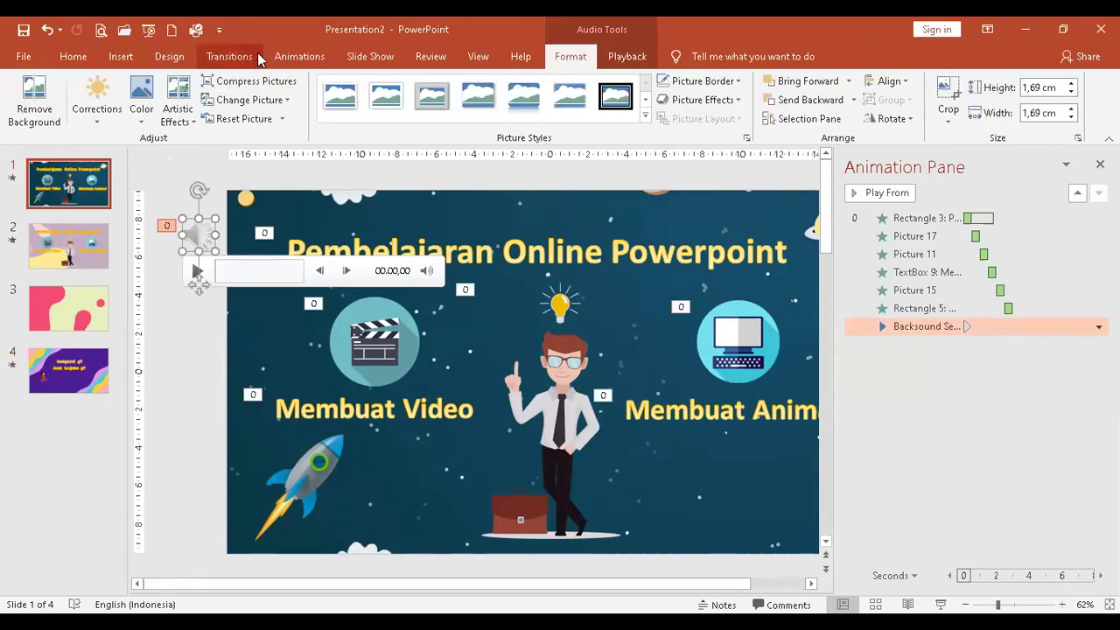
On the Animations tab, open the Backsound animation's options menu in the Animation Pane
left_click(299, 56)
left_click(244, 59)
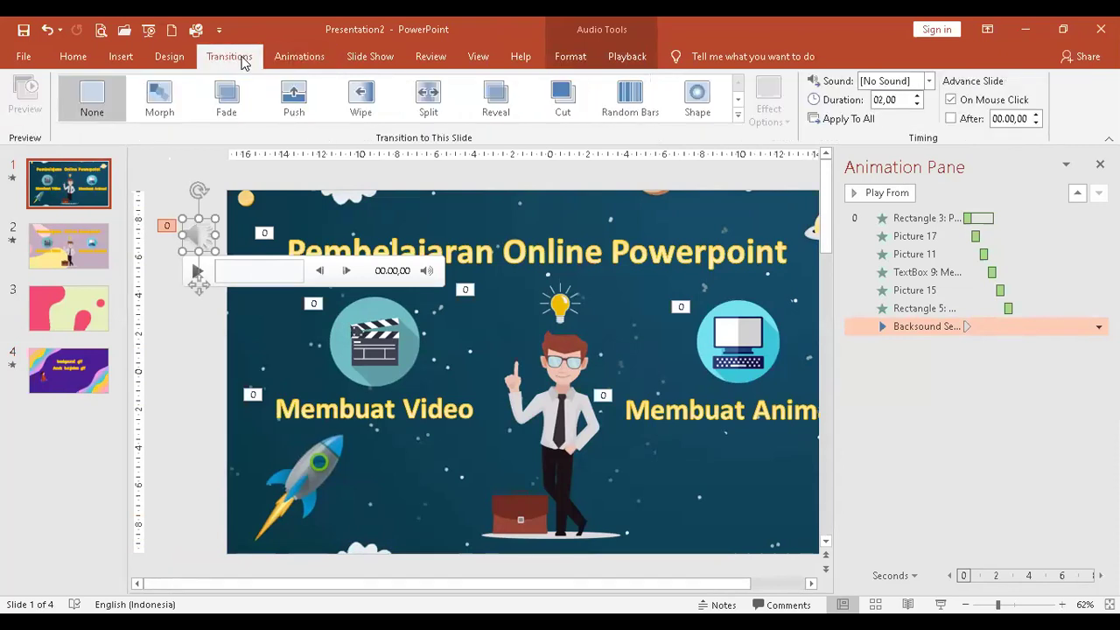
left_click(299, 56)
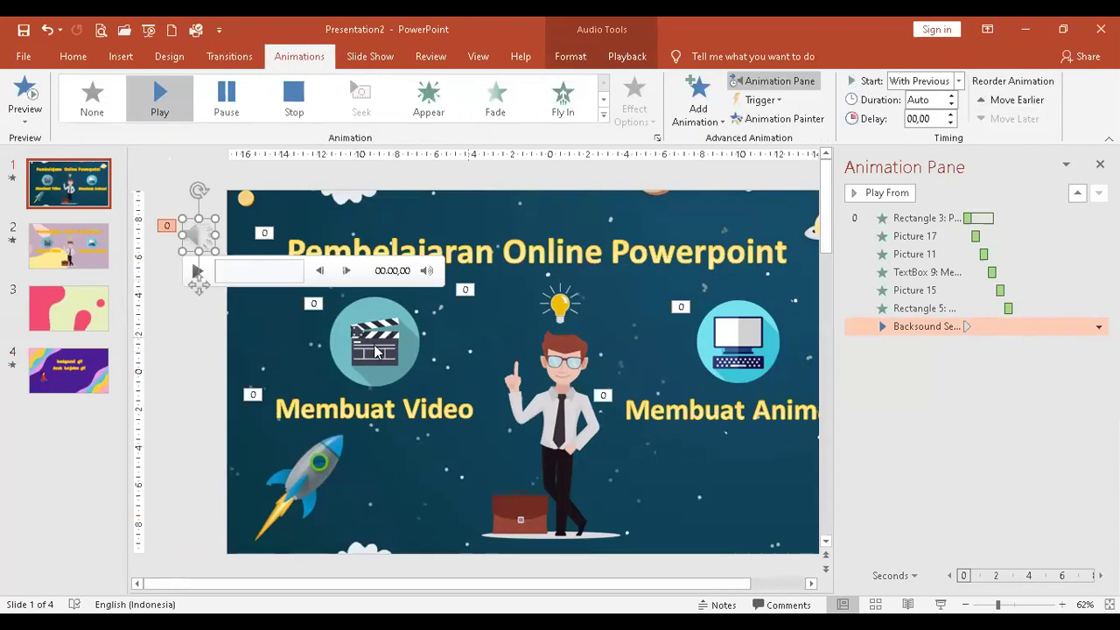
left_click(1097, 326)
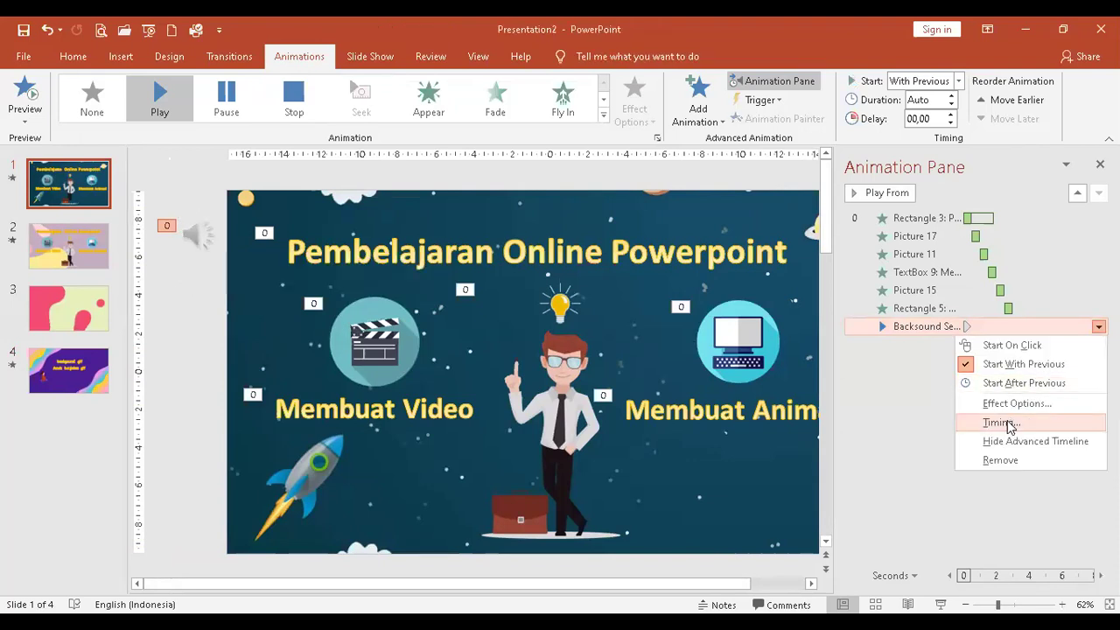
left_click(1008, 404)
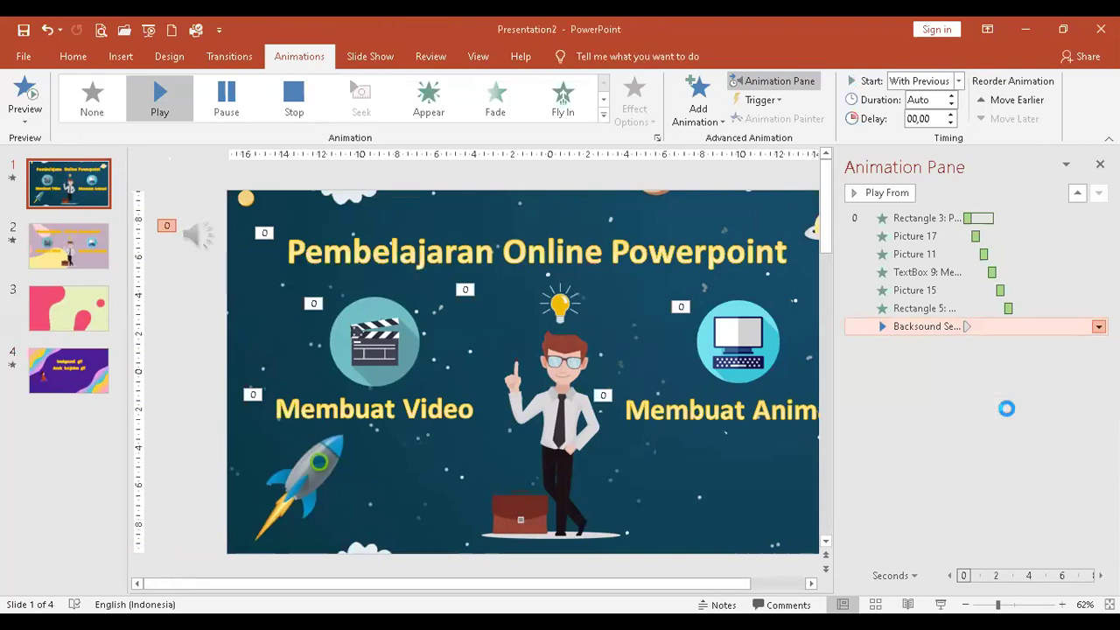
left_click(523, 574)
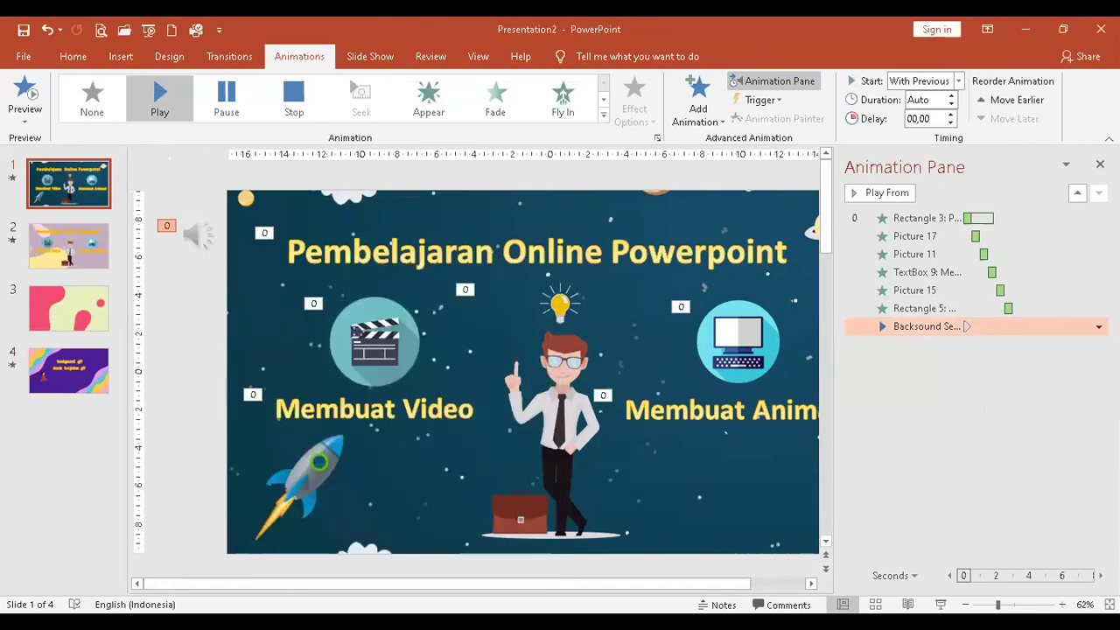
left_click(1098, 326)
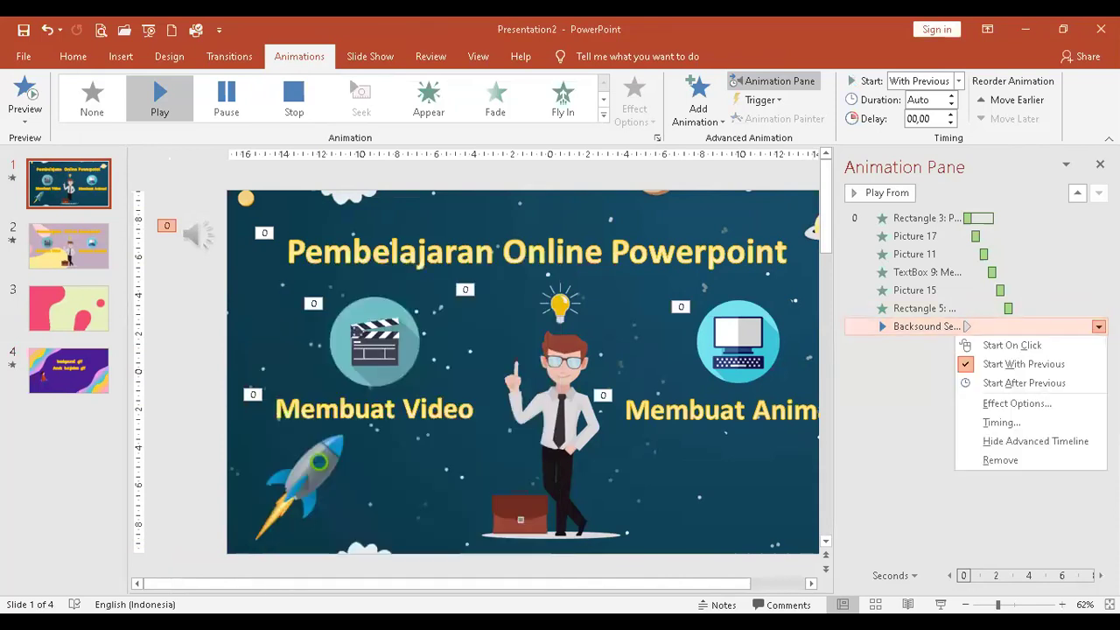
left_click(990, 404)
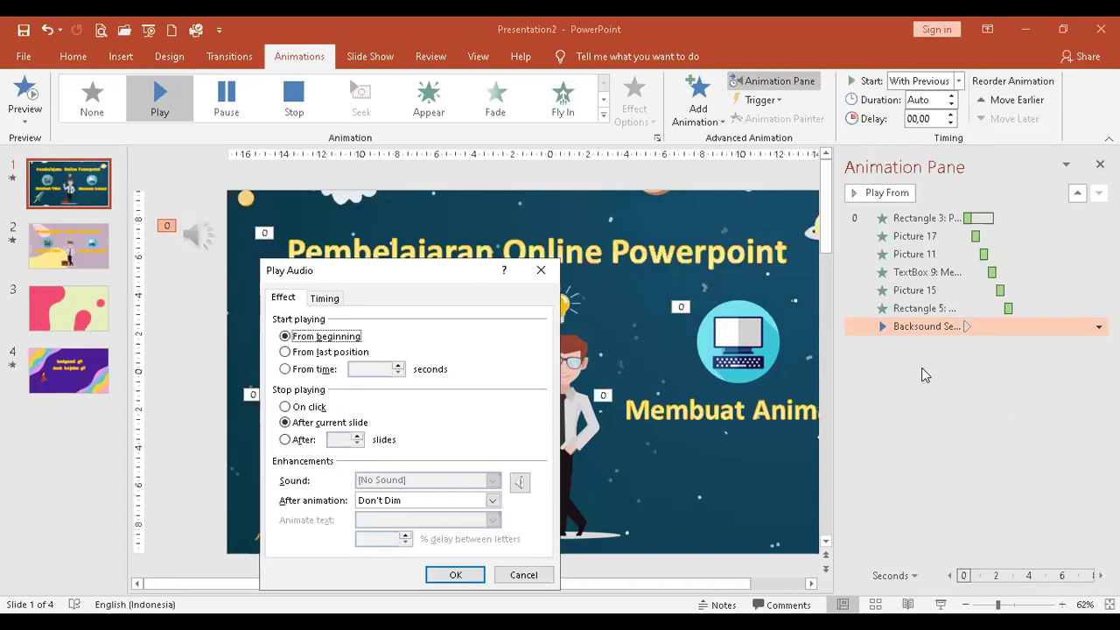
left_click_drag(433, 268, 533, 221)
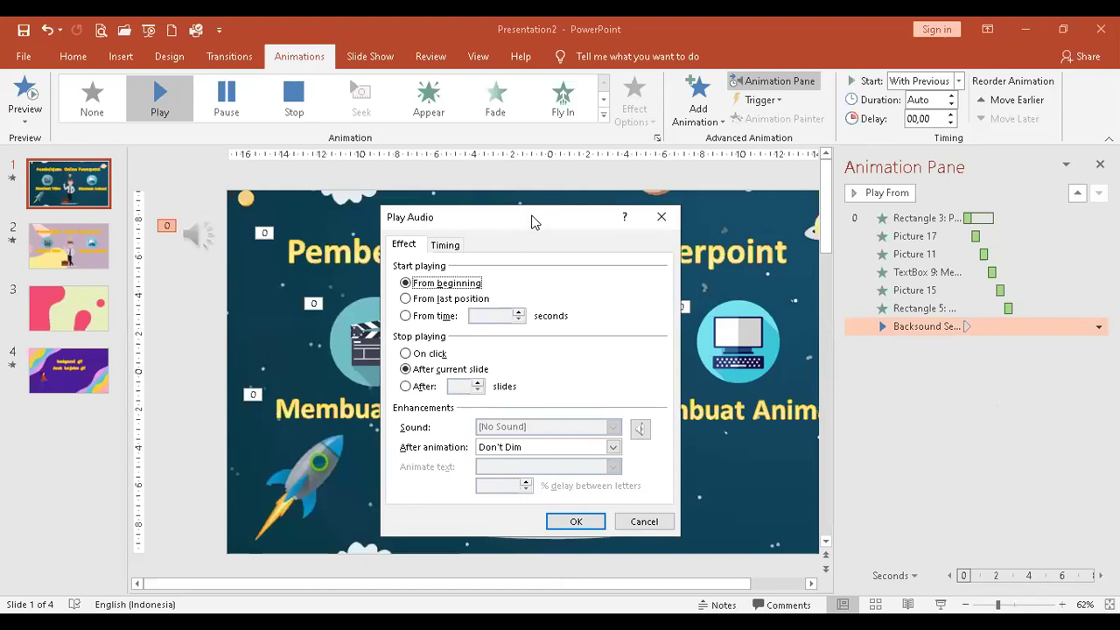
left_click(406, 387)
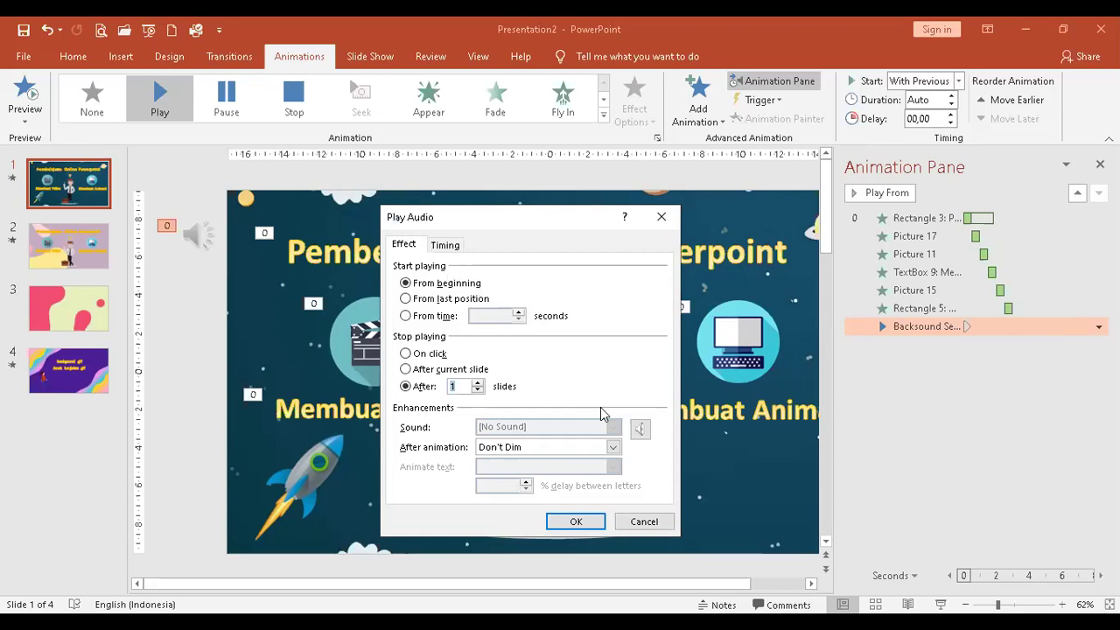
left_click(647, 521)
left_click(1098, 326)
left_click(1098, 326)
left_click(1098, 326)
left_click(1098, 326)
left_click(1098, 327)
key("Escape")
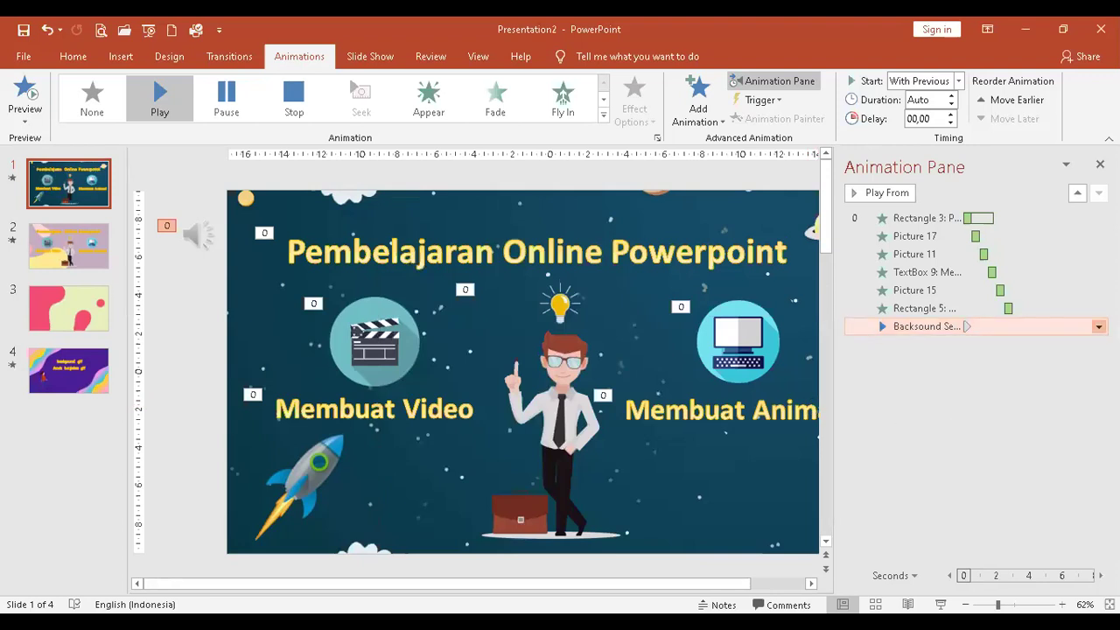
left_click(1097, 326)
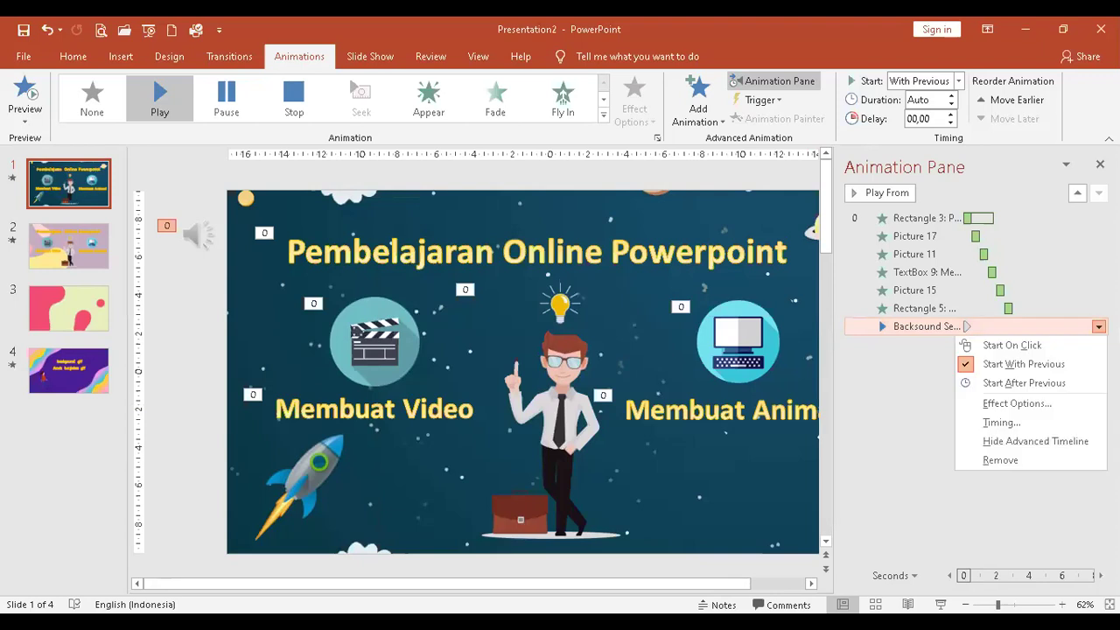
left_click(1015, 405)
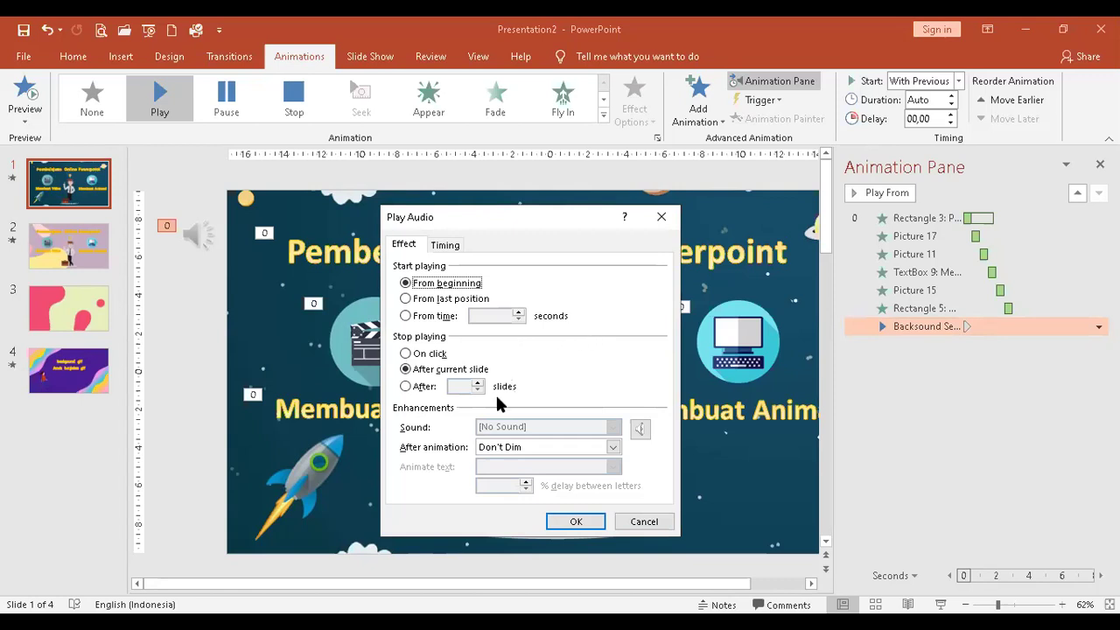
left_click(444, 248)
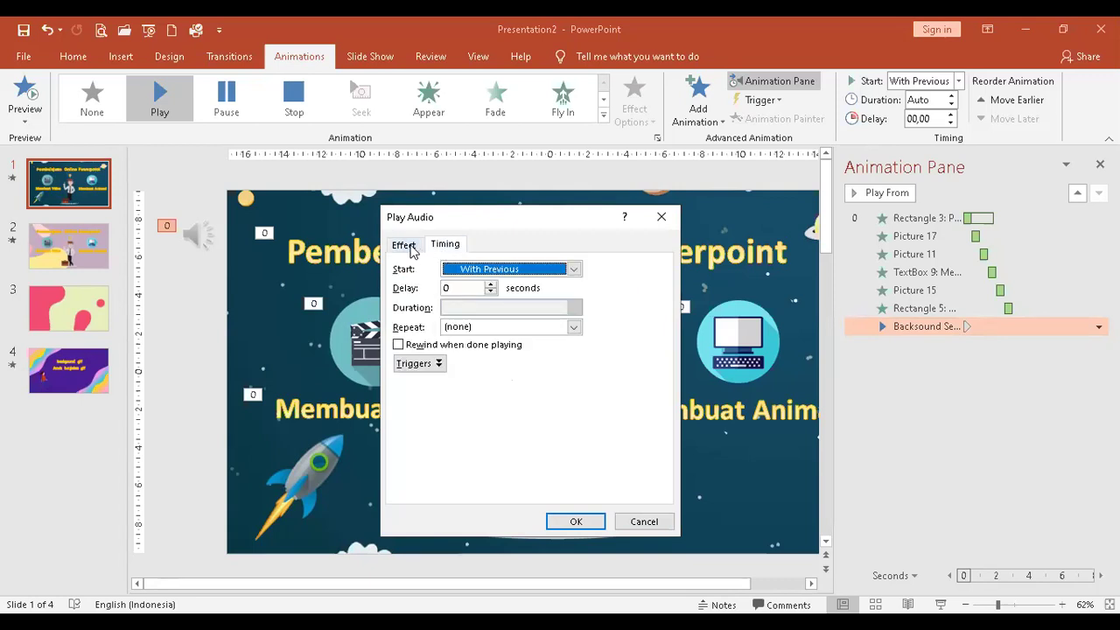
left_click(415, 245)
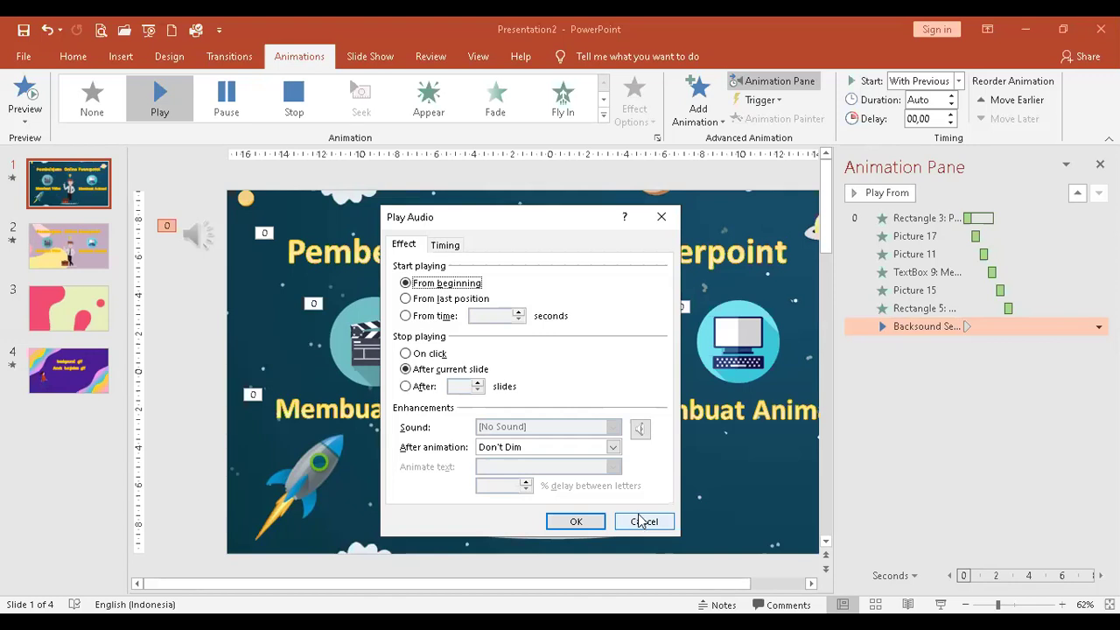
left_click(644, 522)
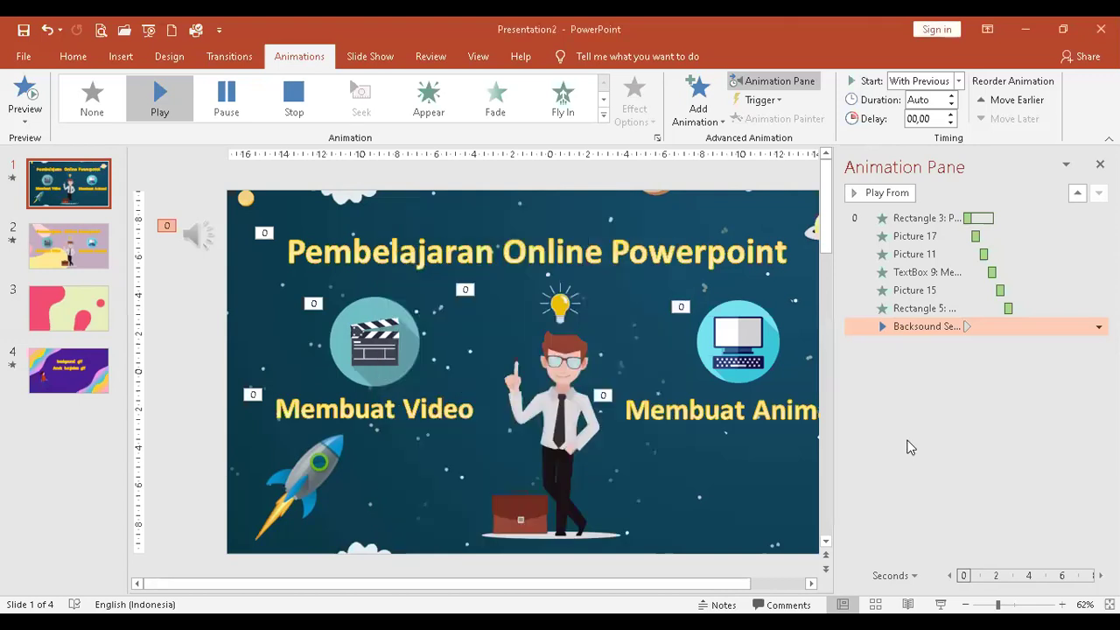
left_click(1097, 326)
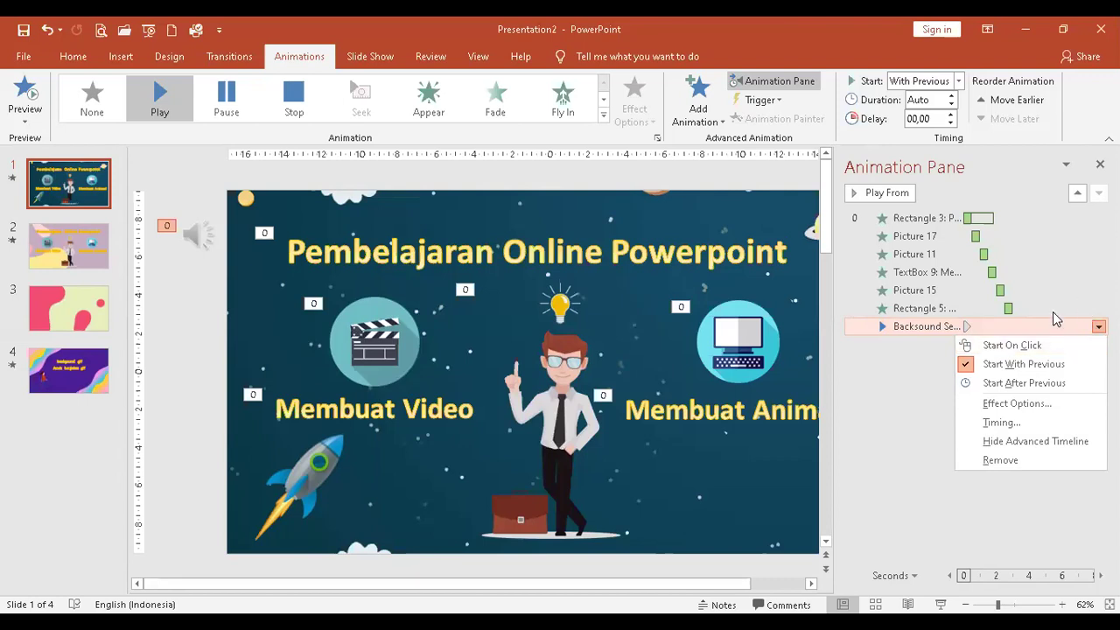
left_click(910, 367)
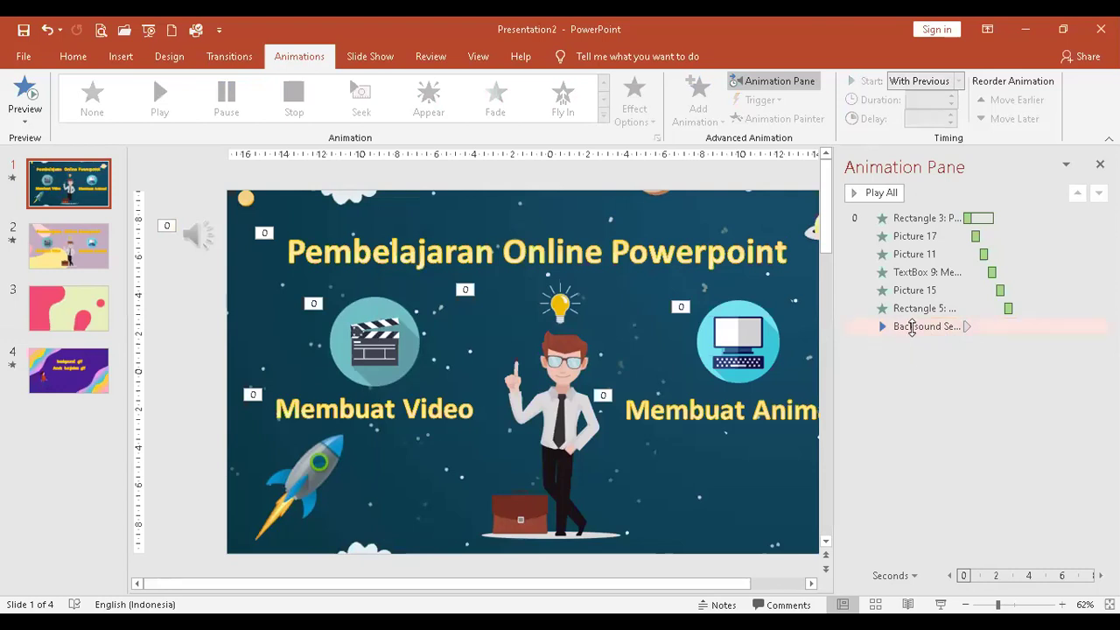
left_click(911, 327)
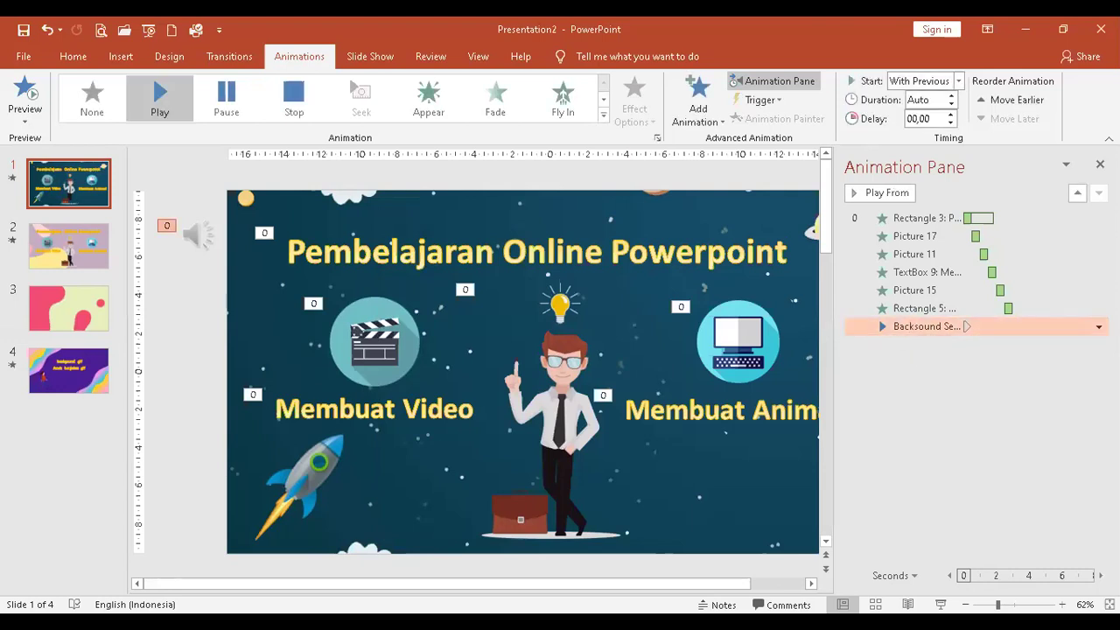
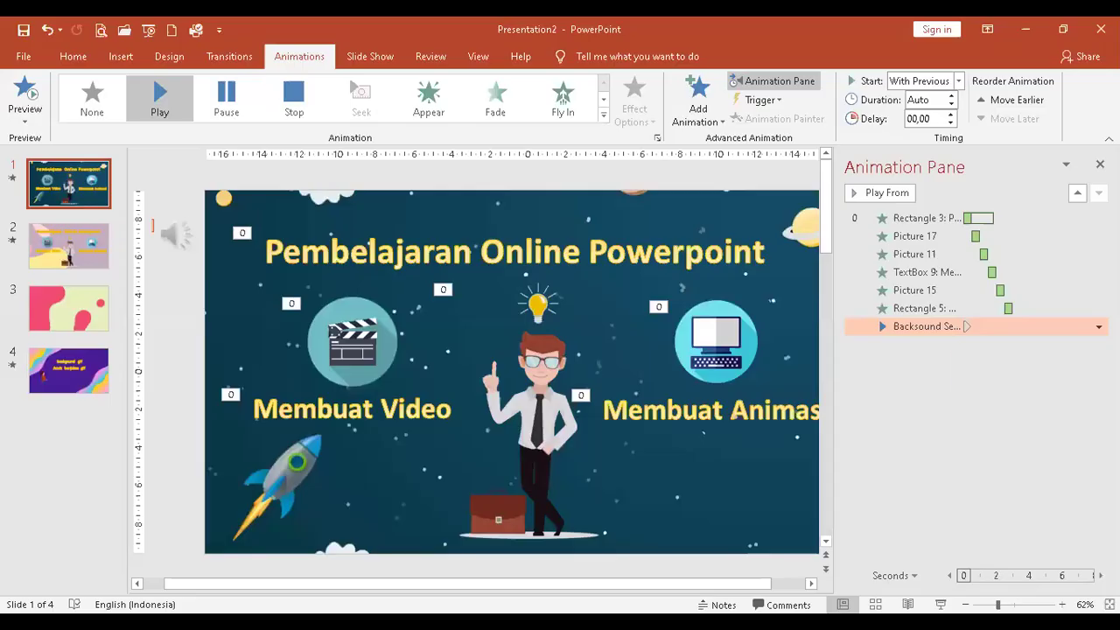
Make slide 1's Backsound audio stop playing after 3 slides instead of the current slide
left_click(1098, 327)
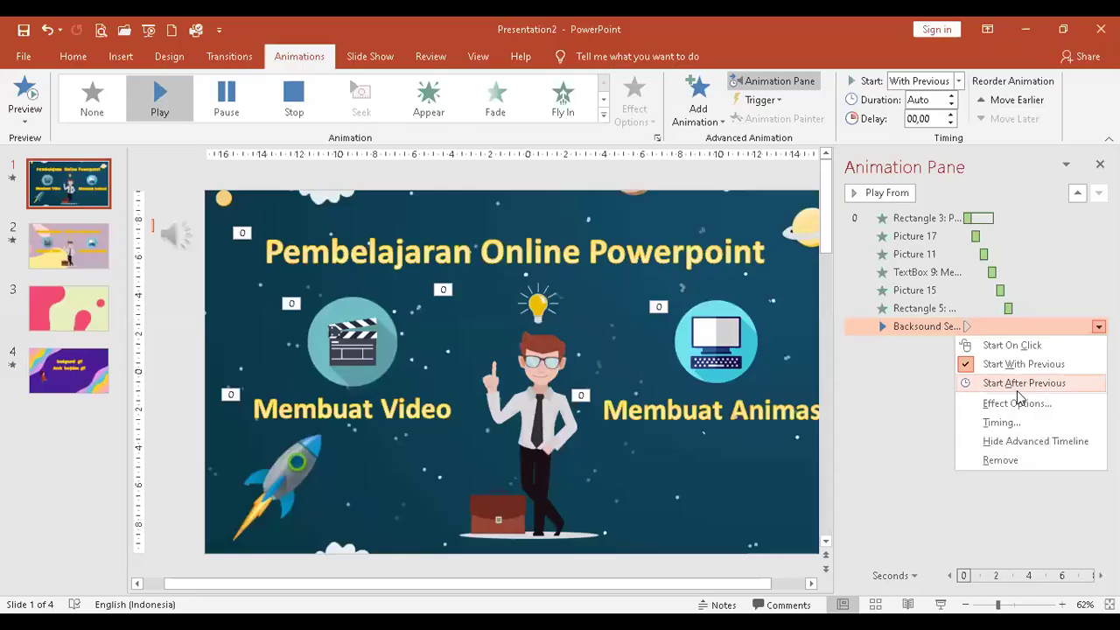
left_click(1013, 400)
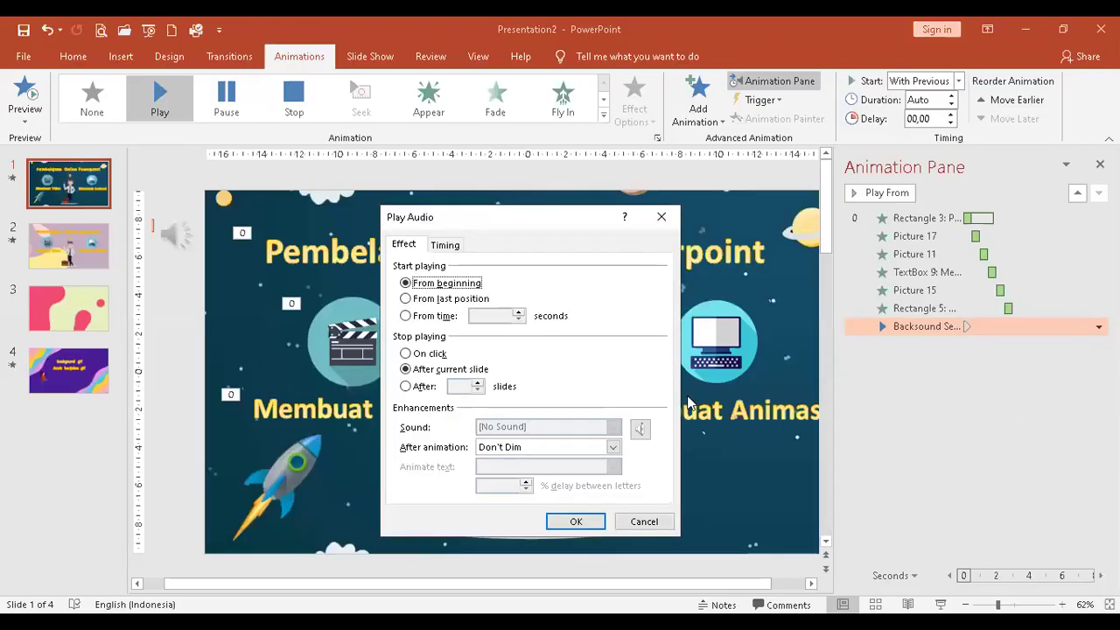
left_click(425, 387)
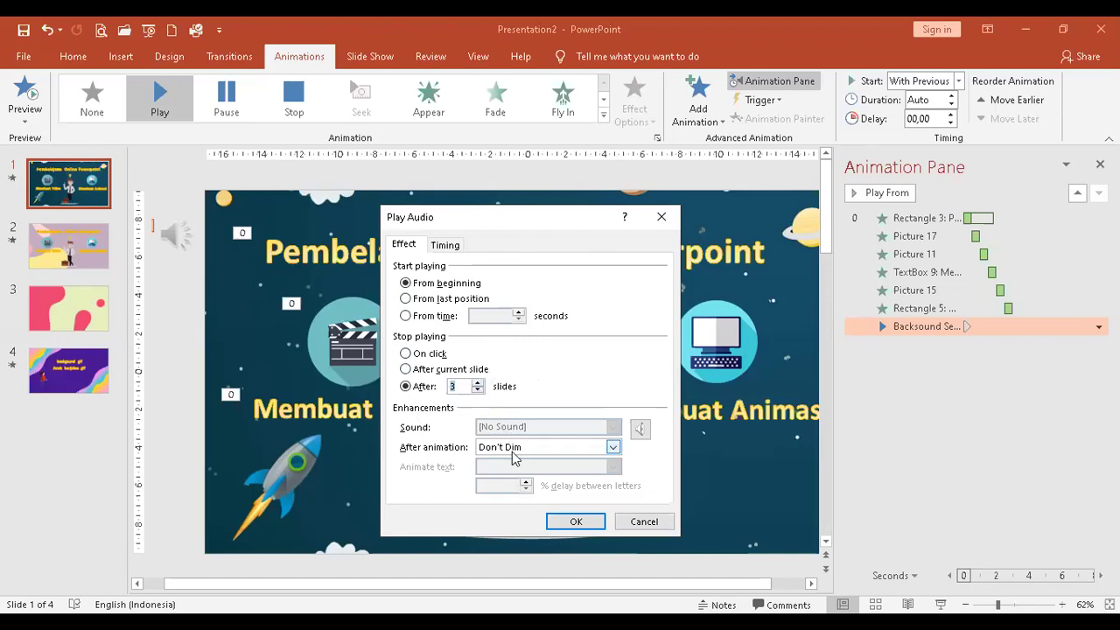
left_click(574, 523)
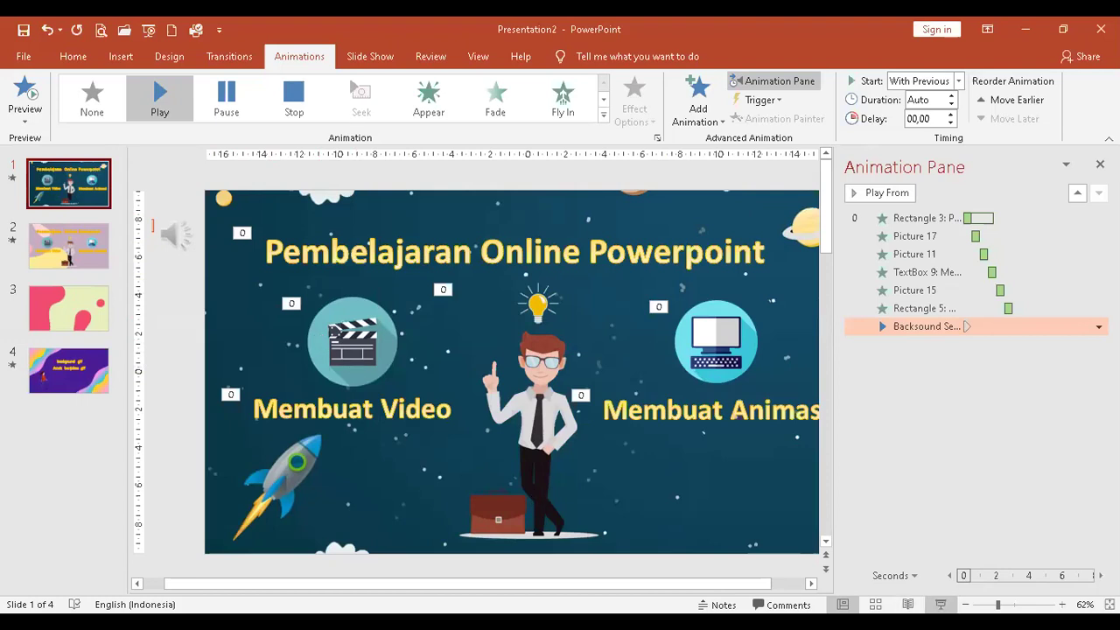
Play the slide show from slide 1, advancing through the slides
left_click(81, 250)
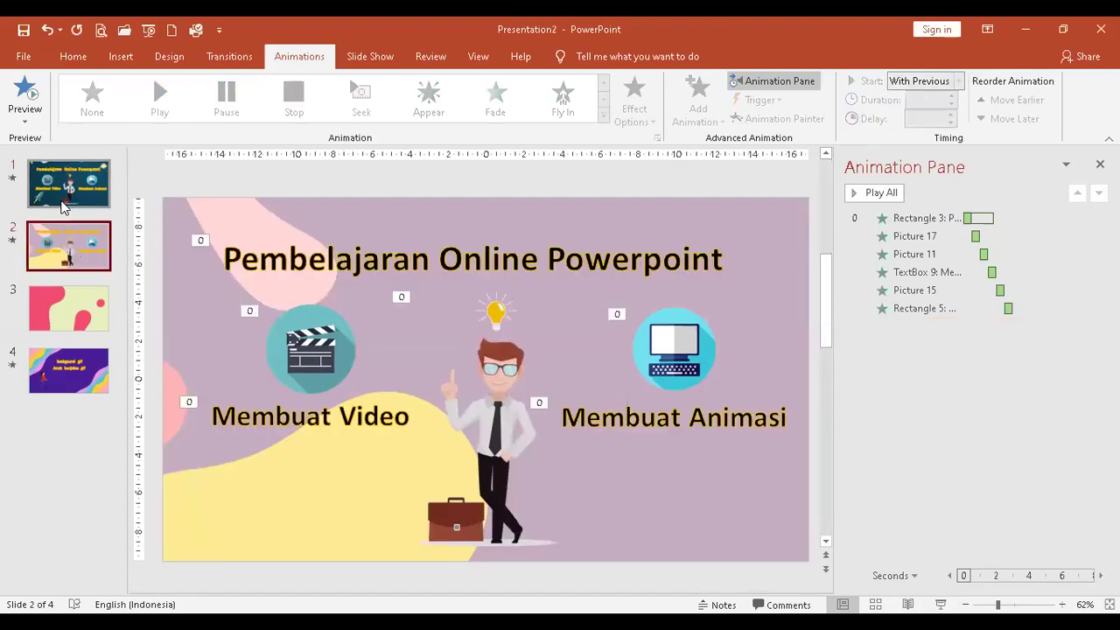
left_click(63, 203)
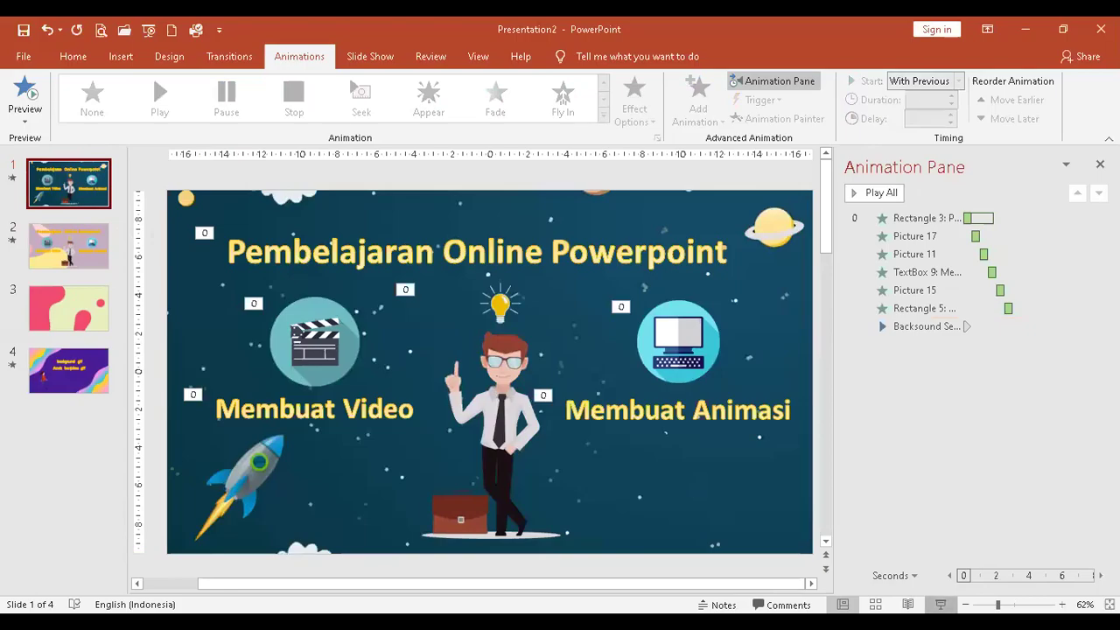
key("F5")
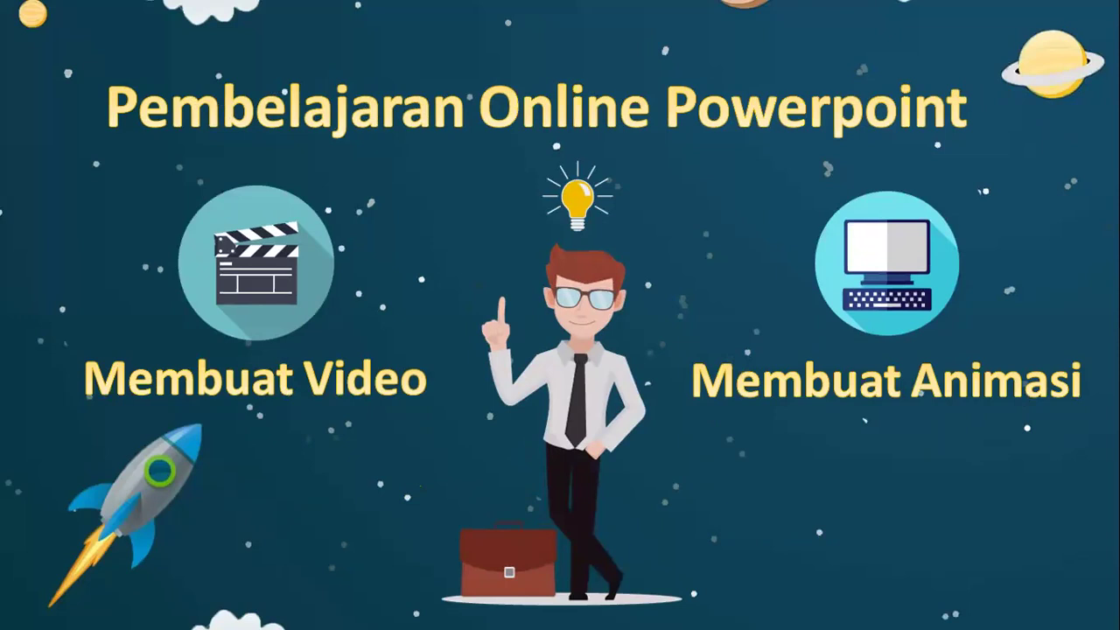
key("Right")
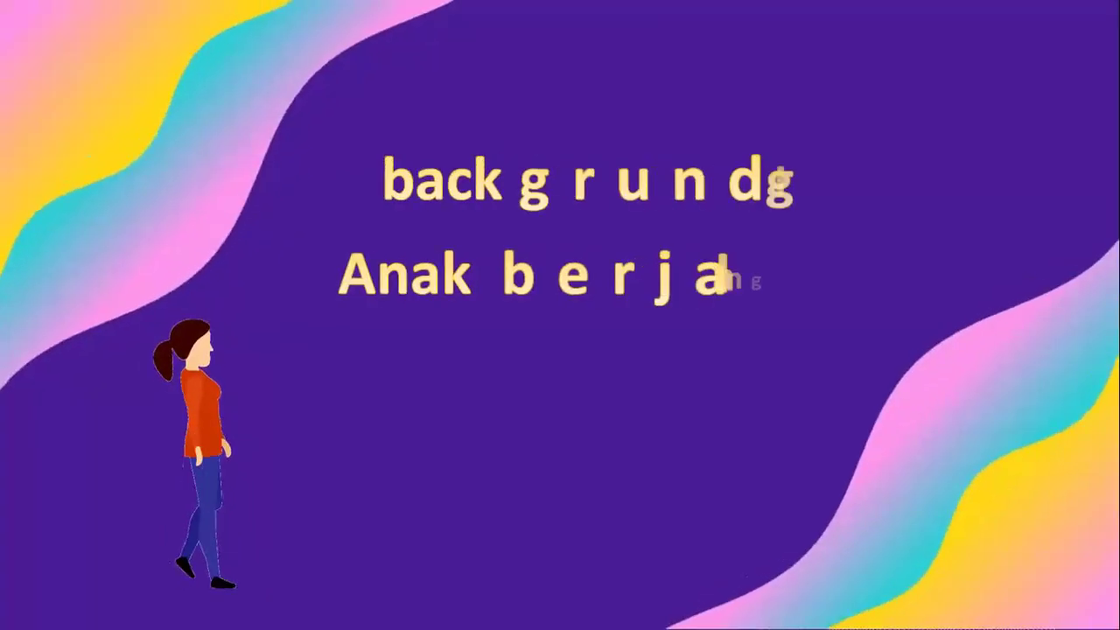
End the slide show and return to slide 3 in the editor
right_click(885, 475)
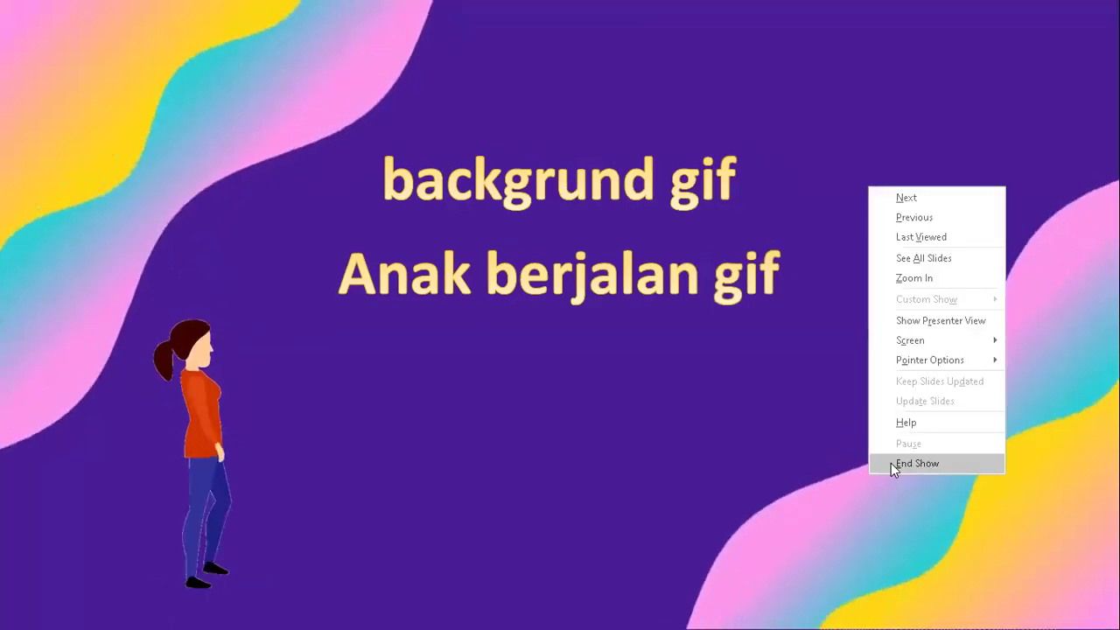
left_click(890, 463)
left_click(85, 319)
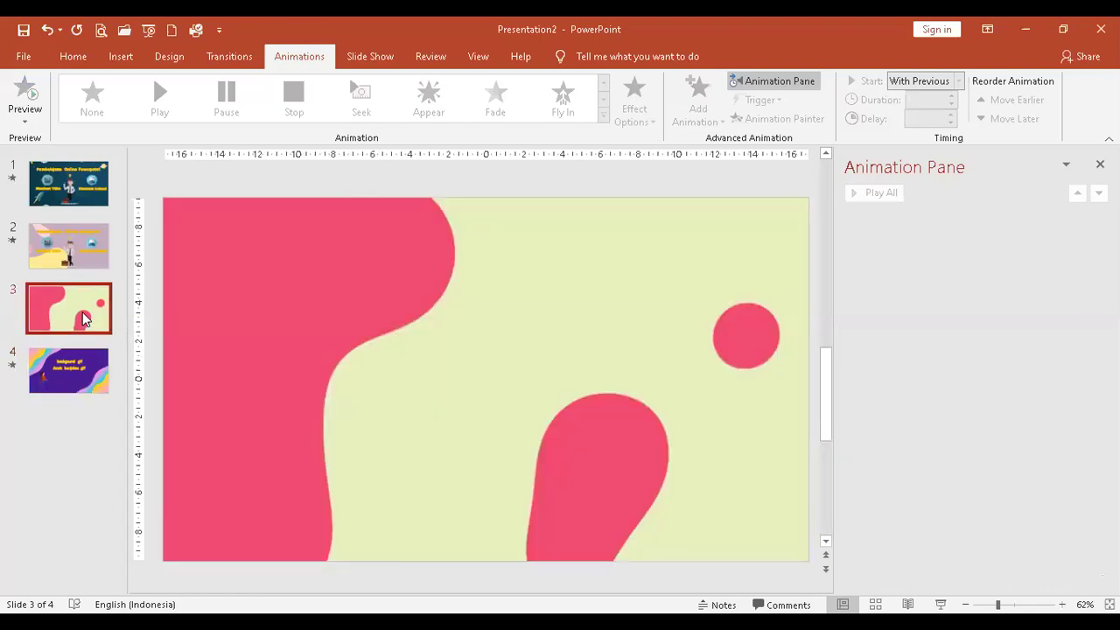
Raise slide 1's Backsound Stop playing setting from 3 to 4 slides
left_click(64, 353)
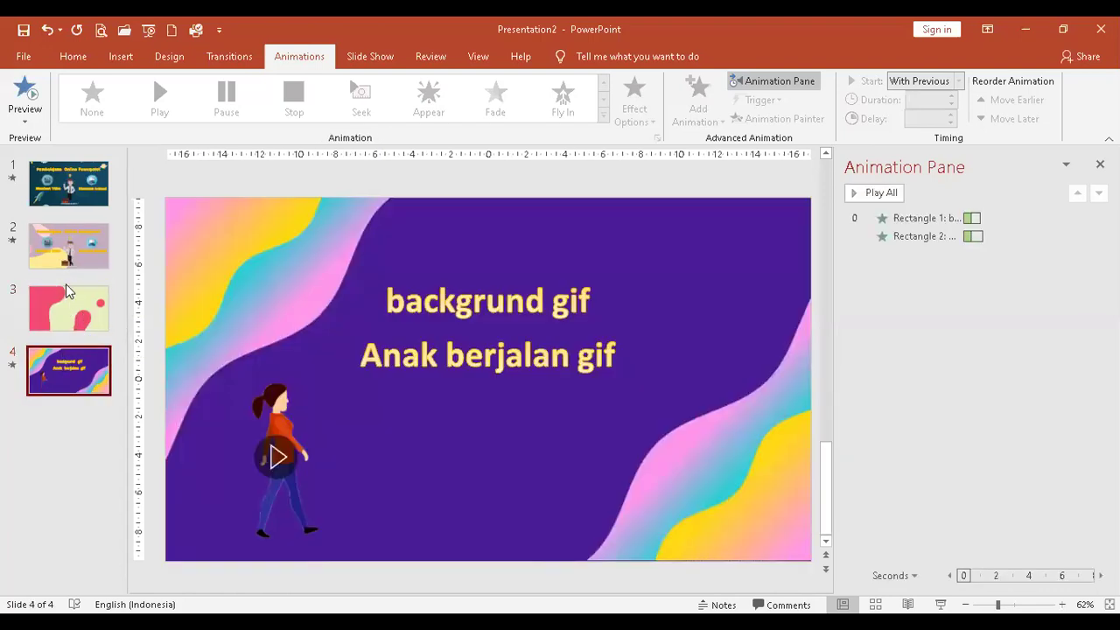
left_click(70, 184)
left_click(1032, 326)
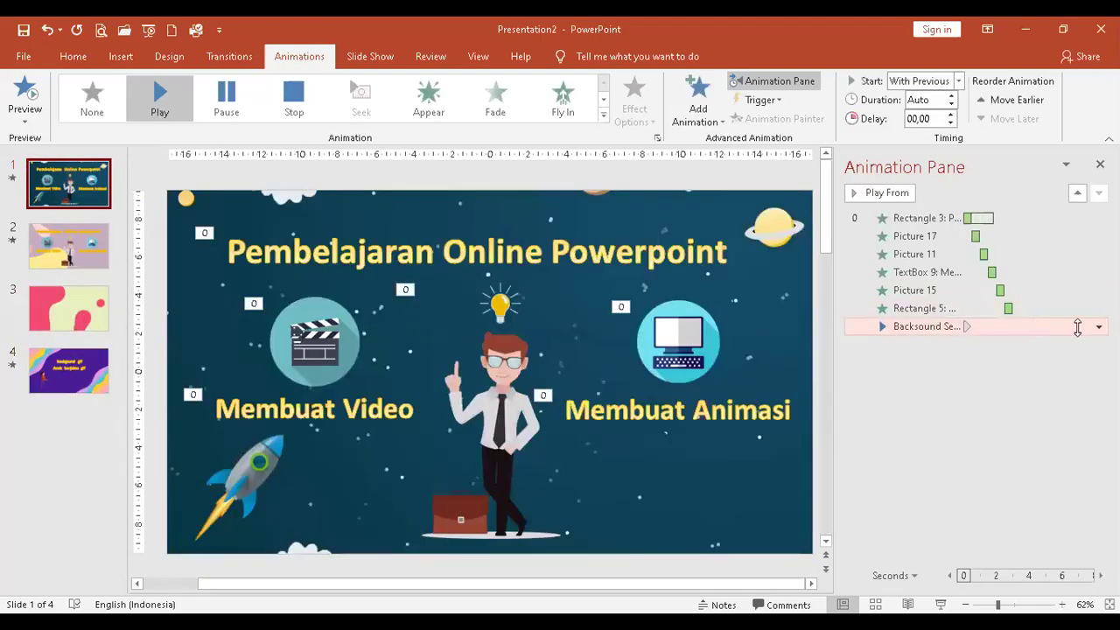
left_click(1098, 326)
left_click(1020, 411)
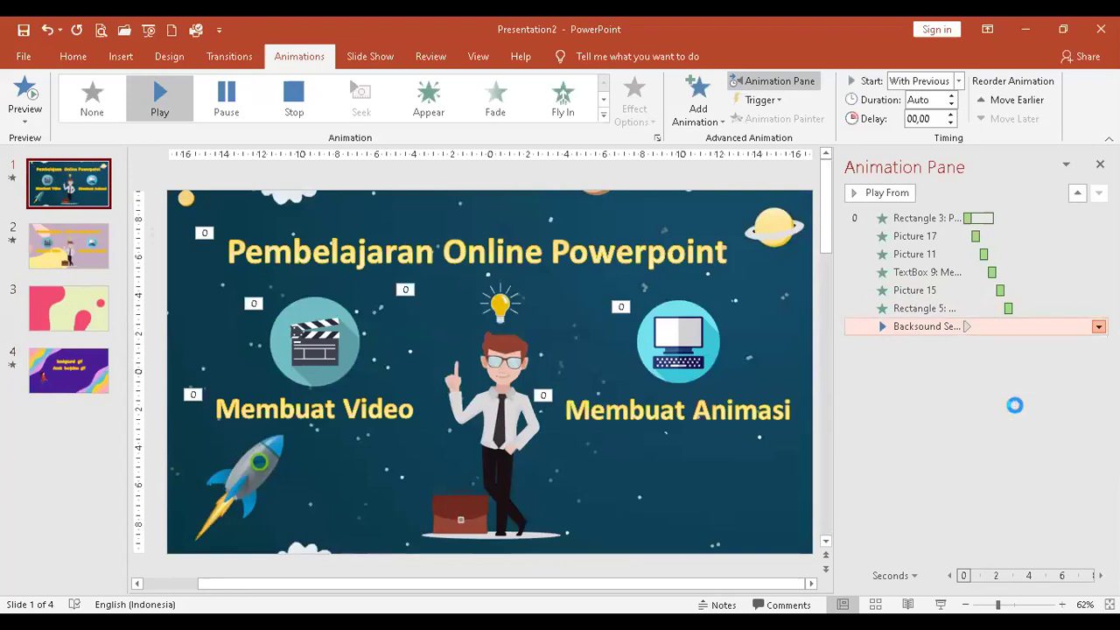
left_click(478, 382)
left_click(569, 522)
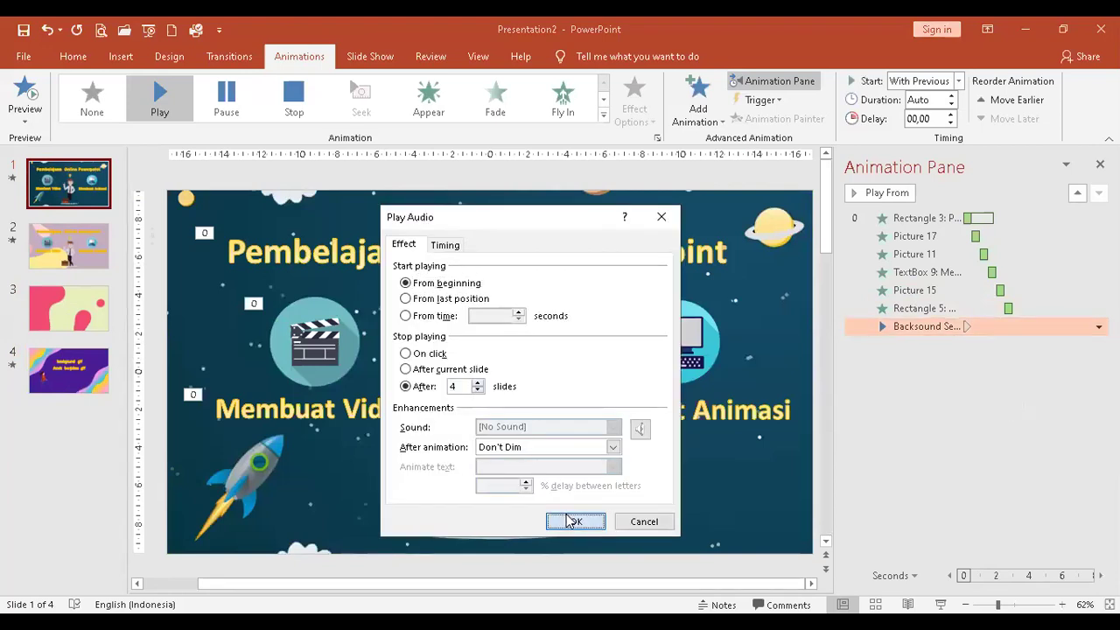
left_click(68, 201)
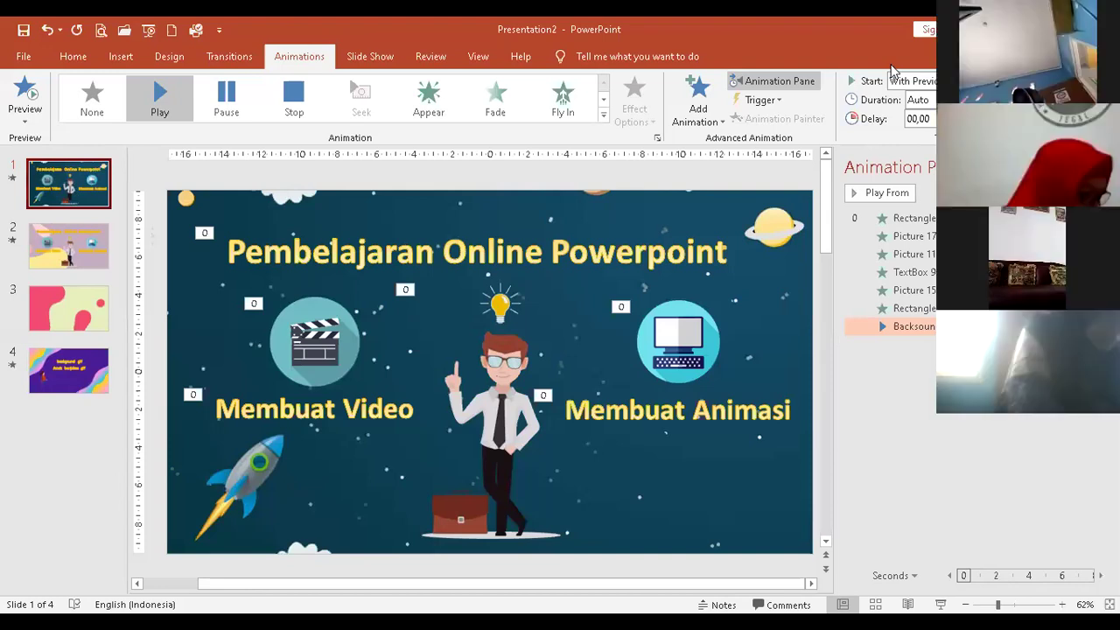
Bring up the Transitions ribbon for slide 1
left_click(223, 58)
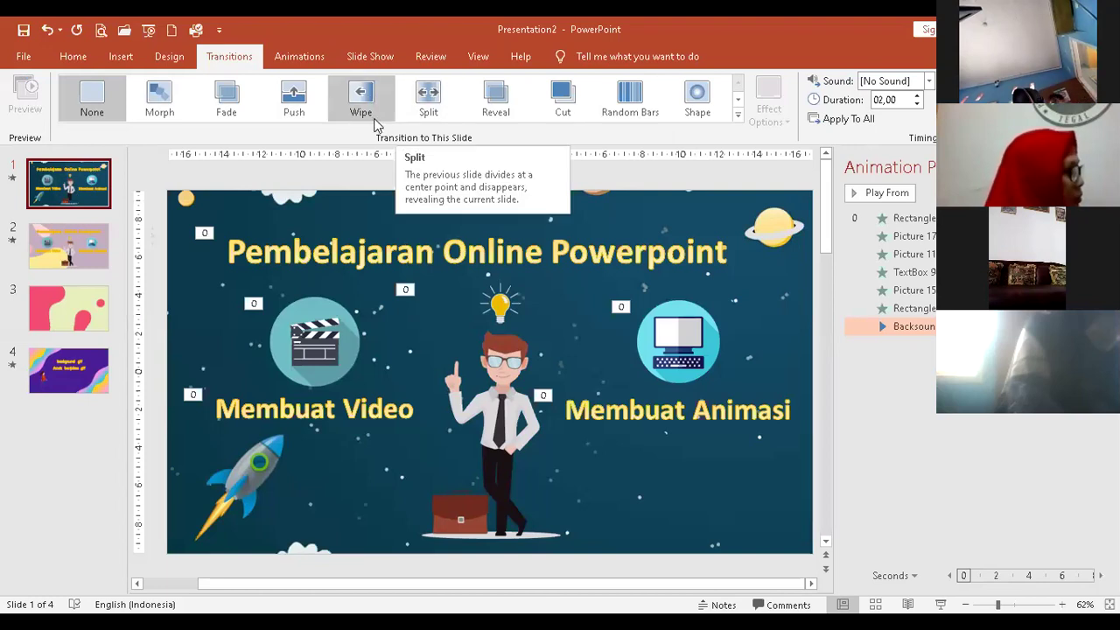
Give slide 1 the Split transition, replacing an initial Curtains choice
left_click(737, 118)
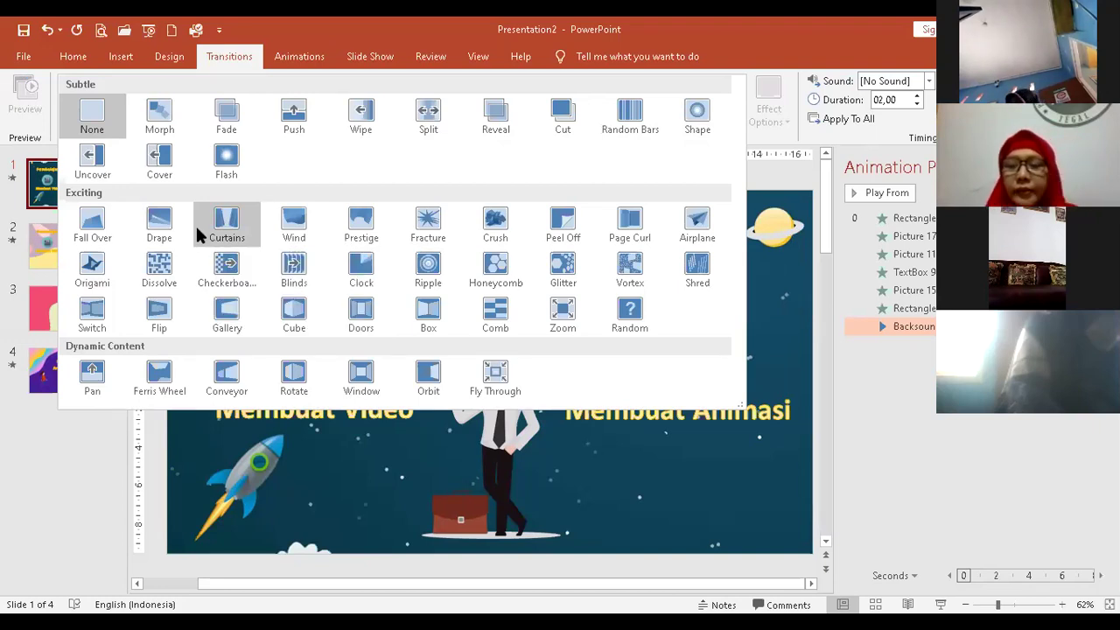
left_click(223, 235)
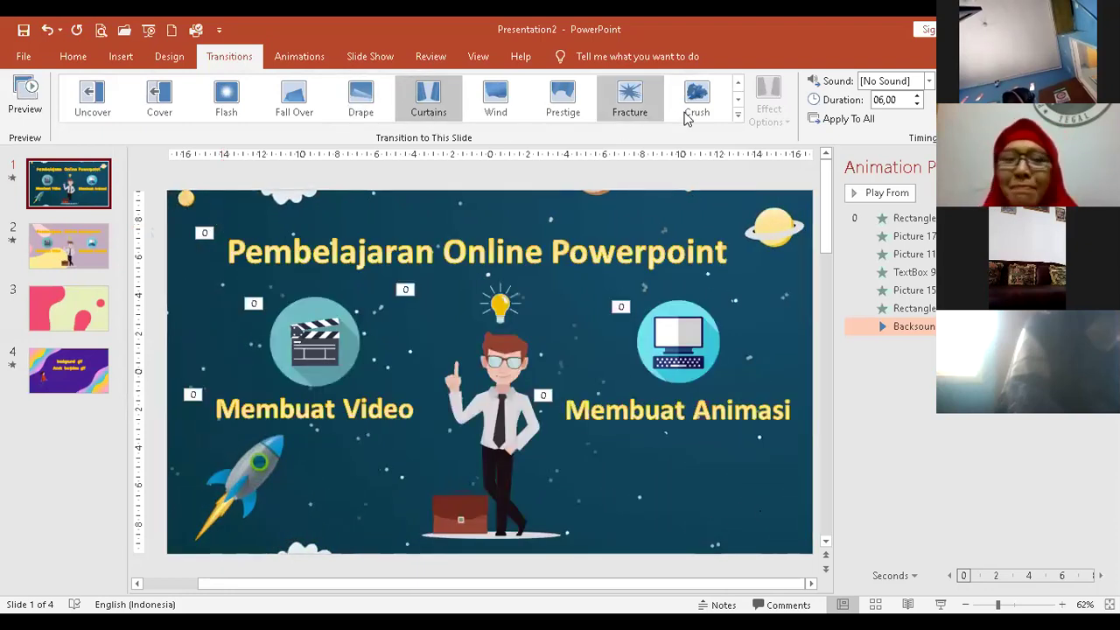
left_click(737, 117)
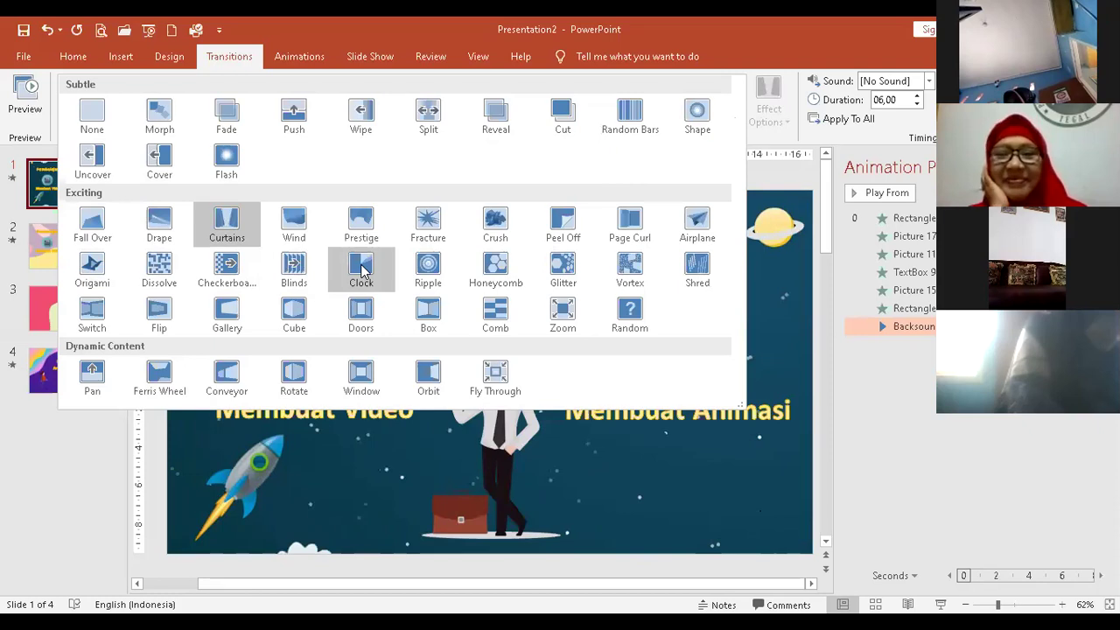
left_click(416, 116)
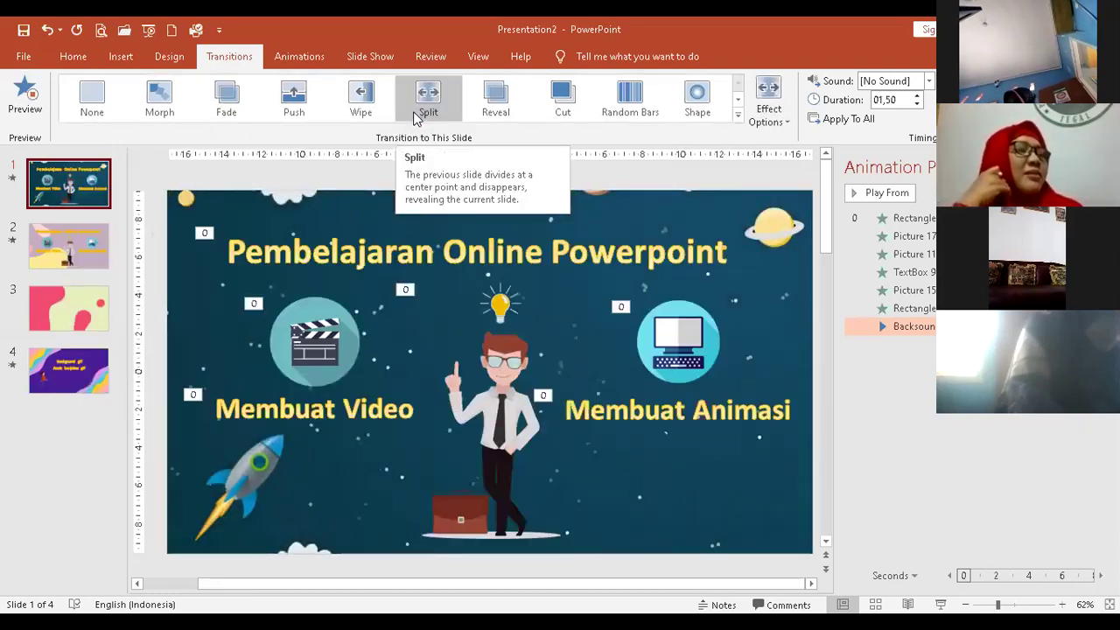
Give slide 2 the Curtains transition and move on to slide 3
left_click(63, 253)
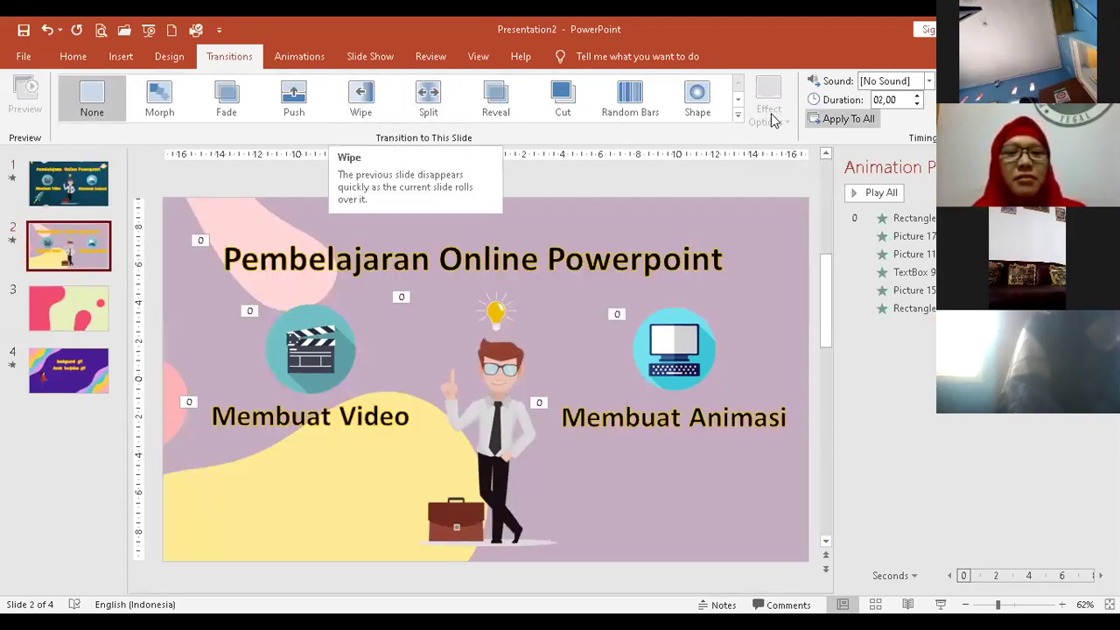
left_click(737, 119)
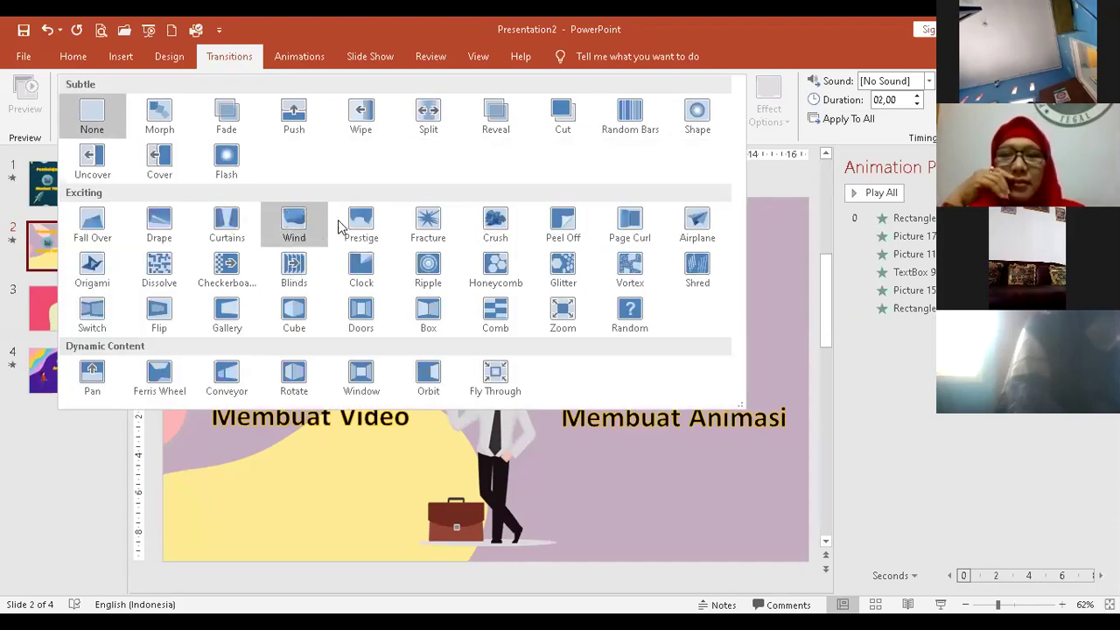
left_click(219, 226)
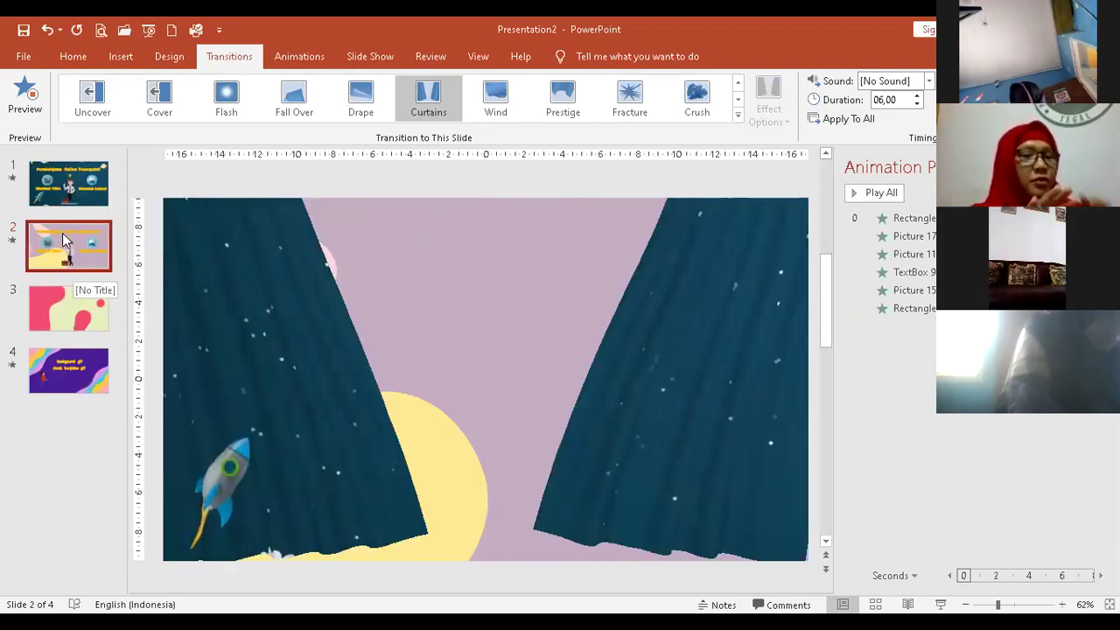
left_click(67, 298)
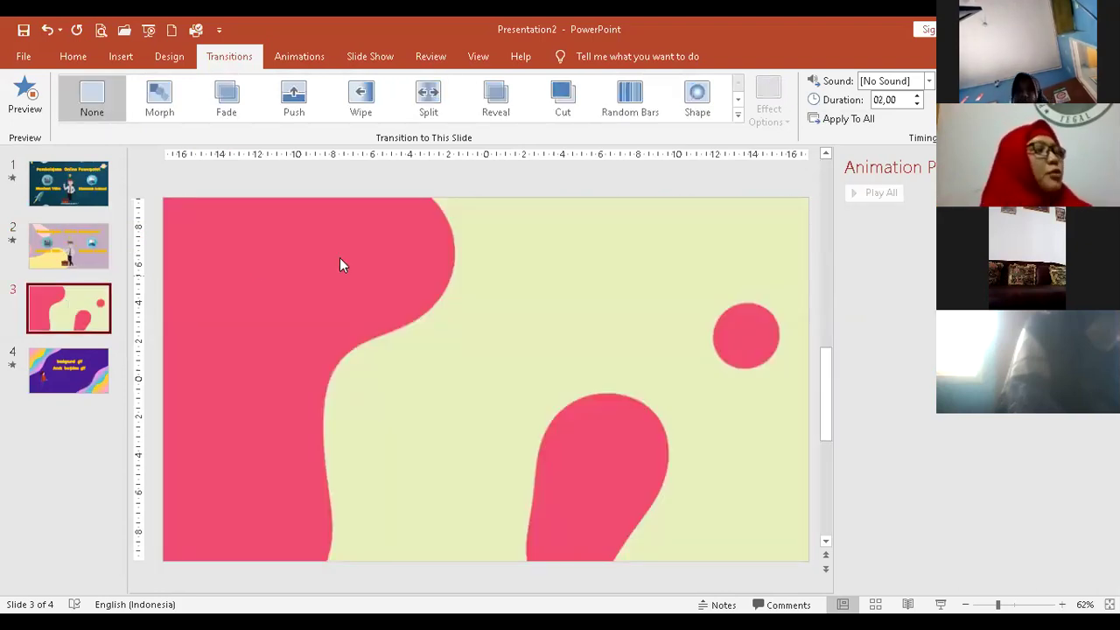
Apply Peel Off to slide 3 and Fracture to slide 4, then return to slide 1
left_click(735, 112)
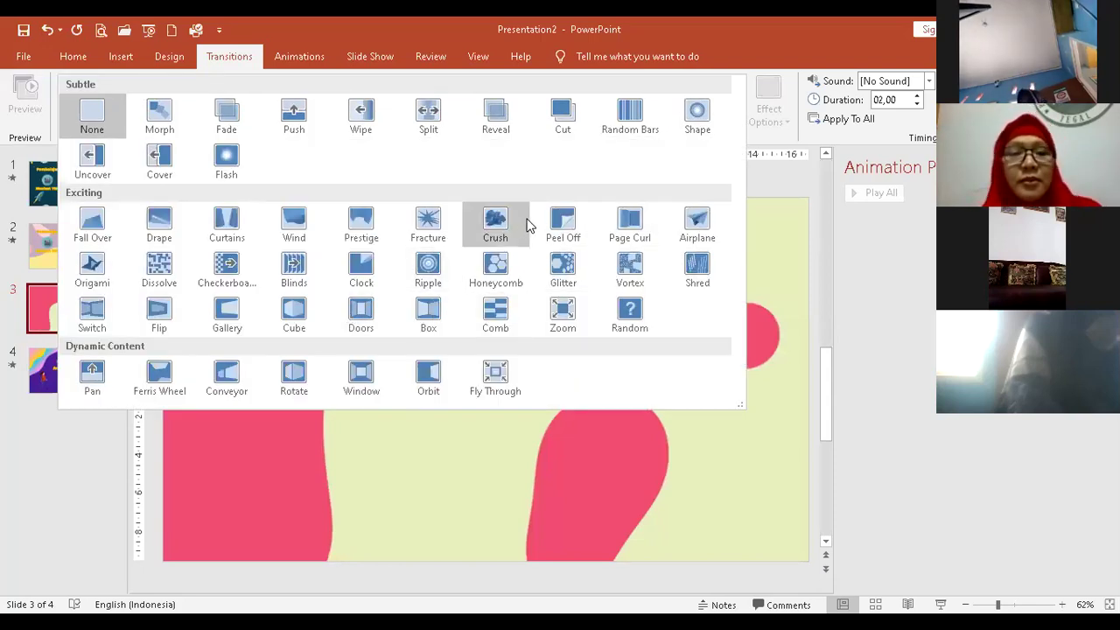
left_click(563, 226)
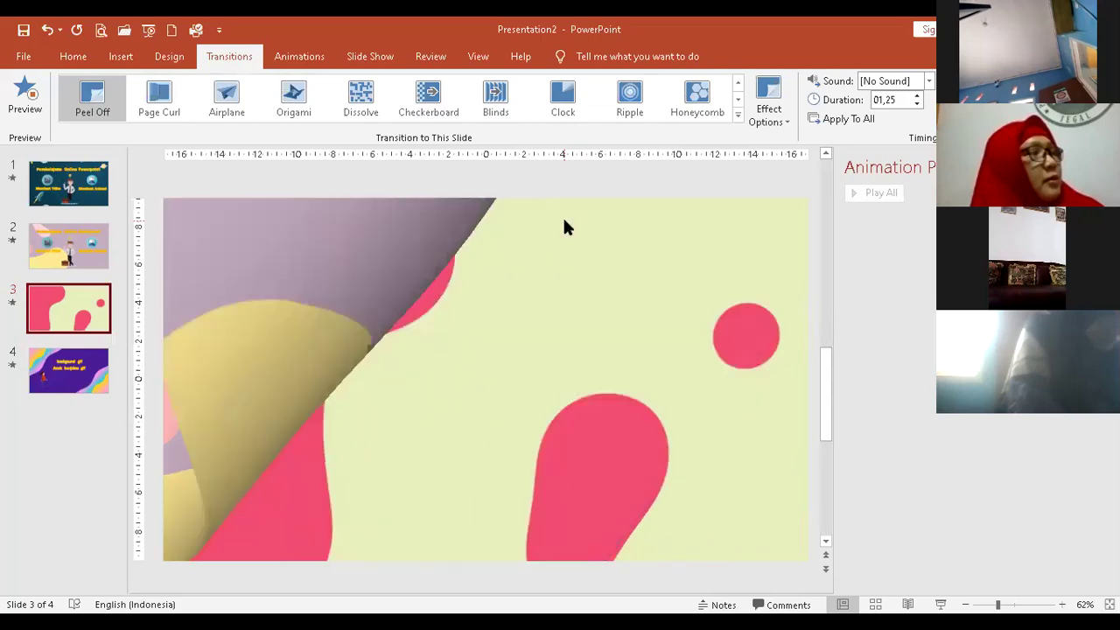
left_click(61, 371)
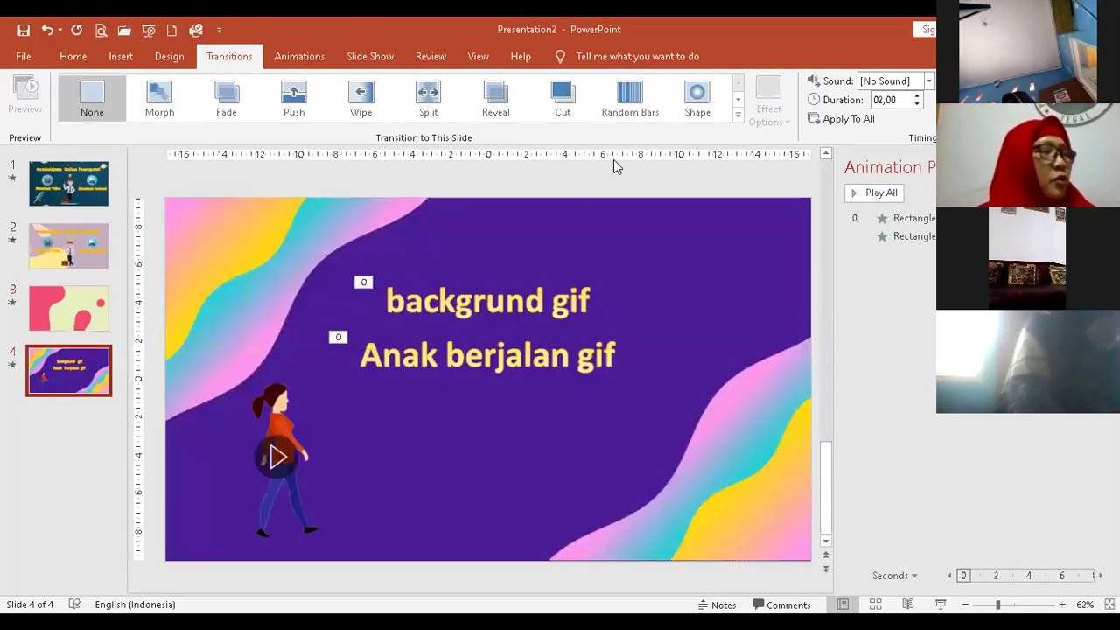
left_click(738, 115)
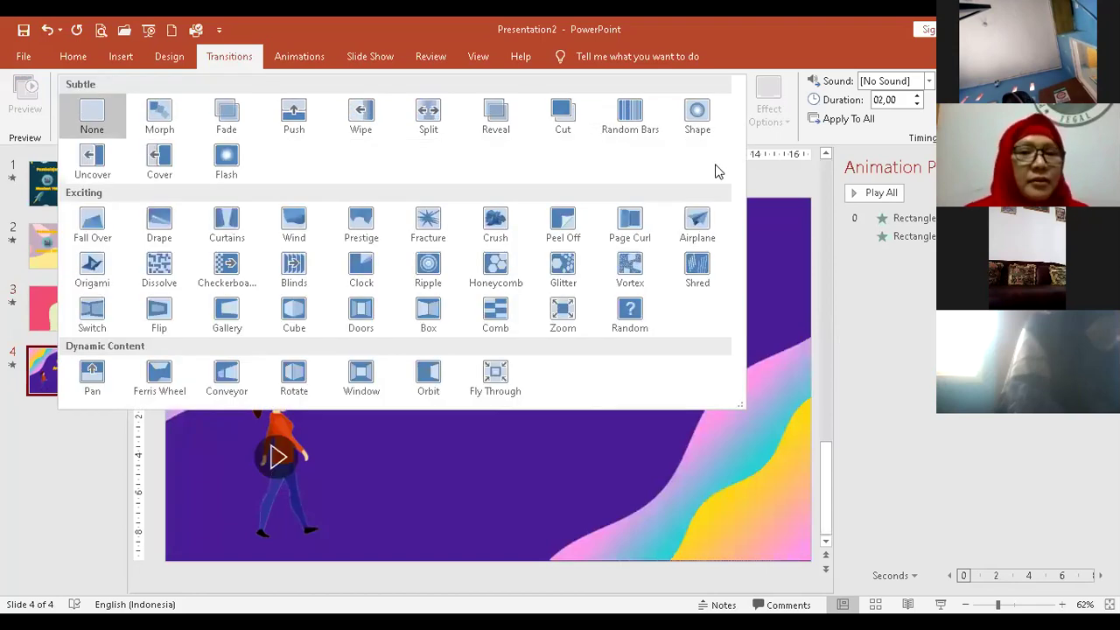
left_click(436, 226)
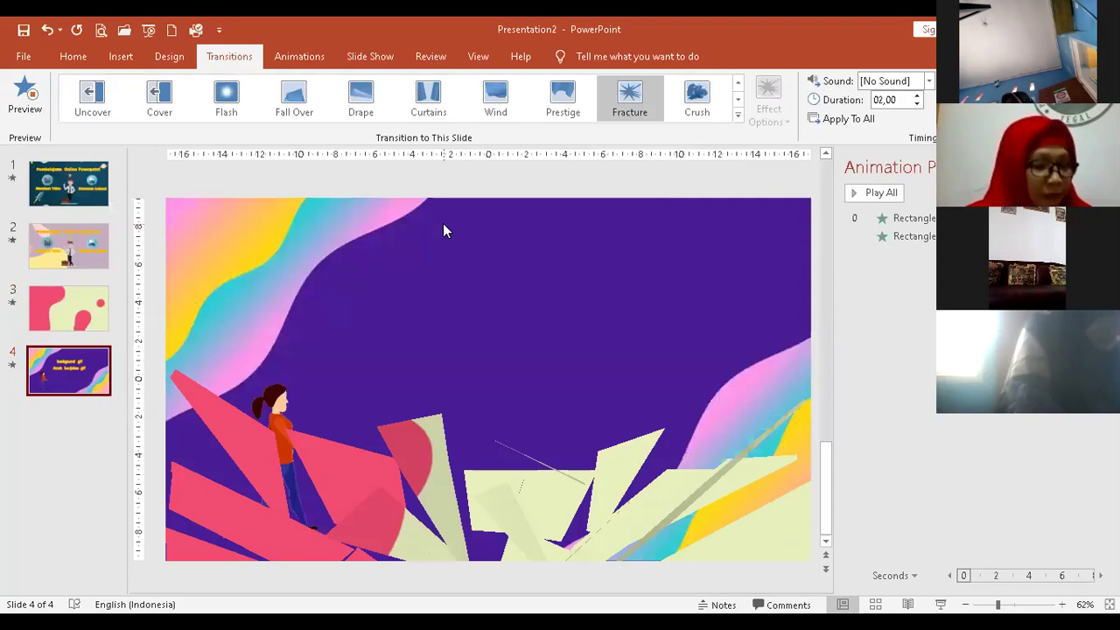
left_click(76, 194)
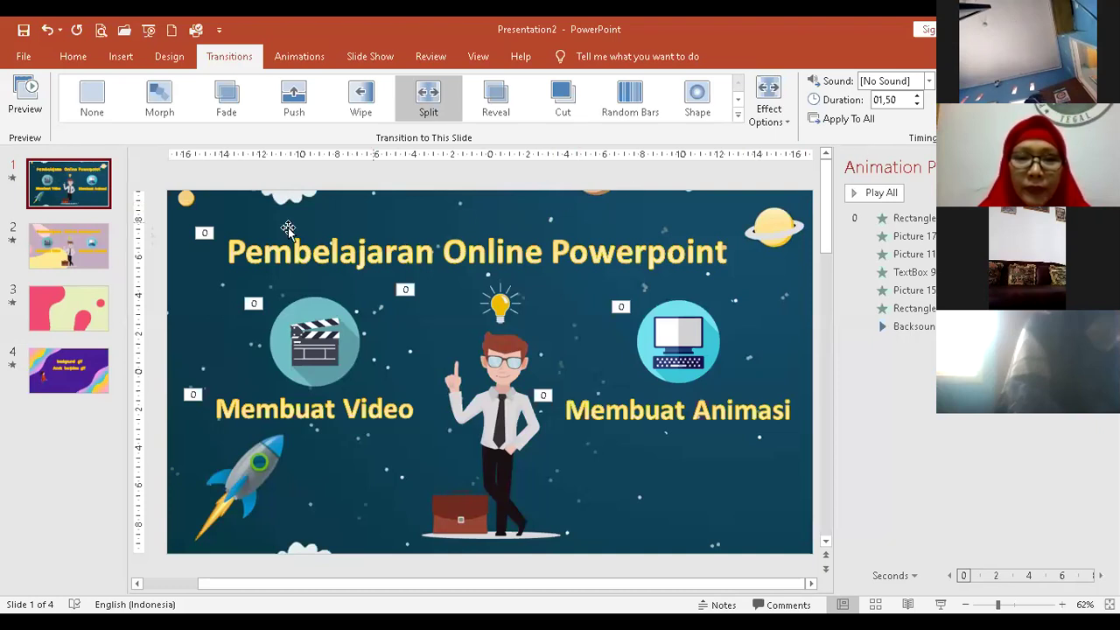
Review the transitions on slides 2–4, then start the slide show from slide 1
left_click(63, 249)
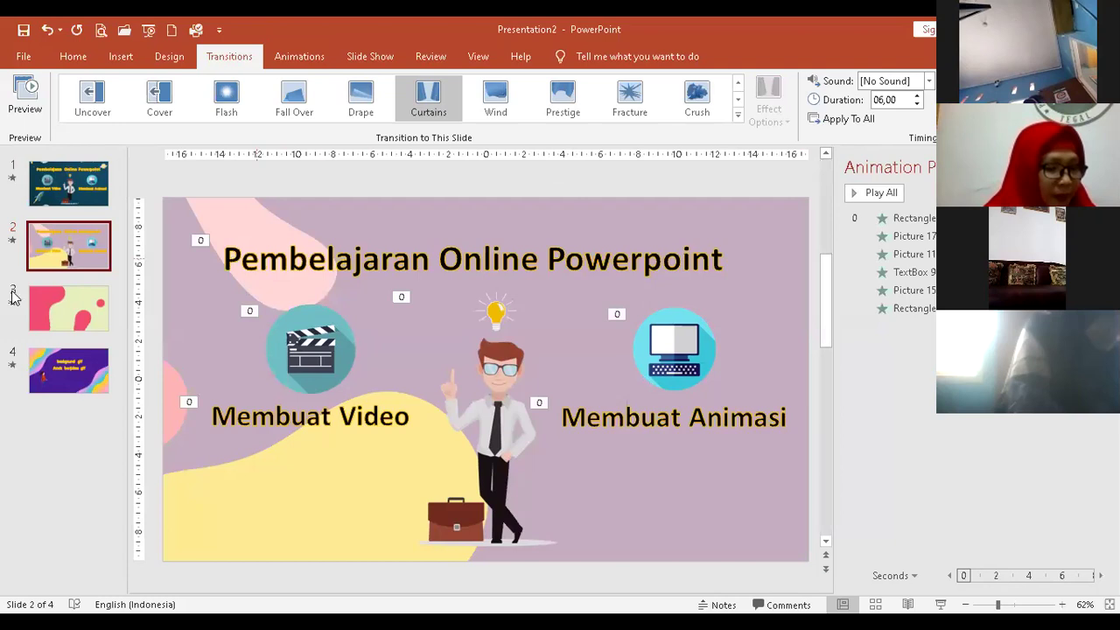
left_click(90, 307)
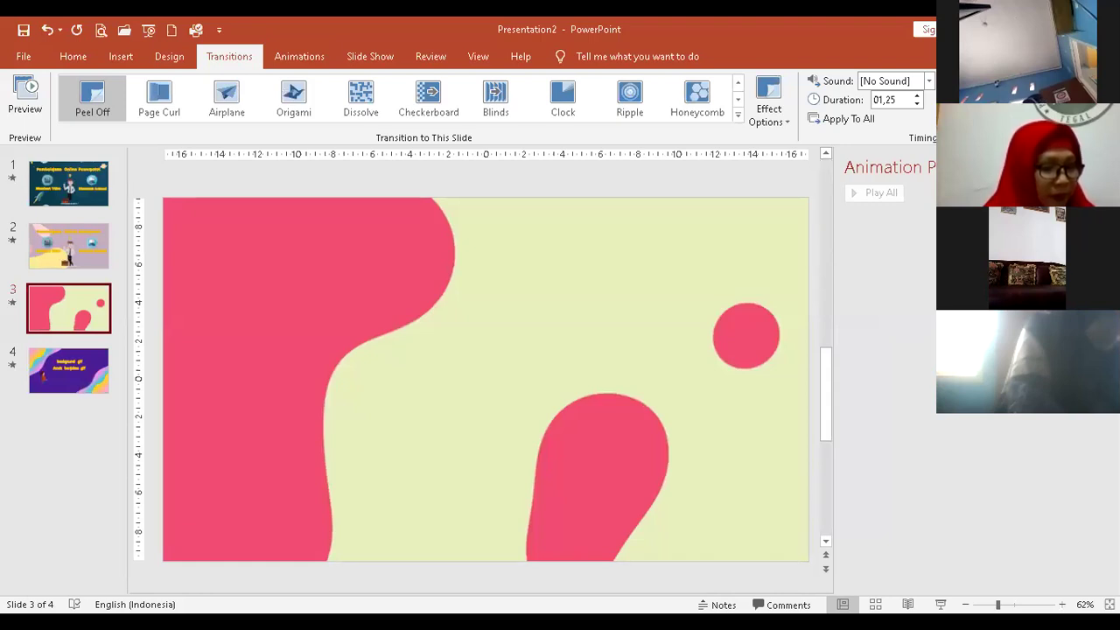
key("Down")
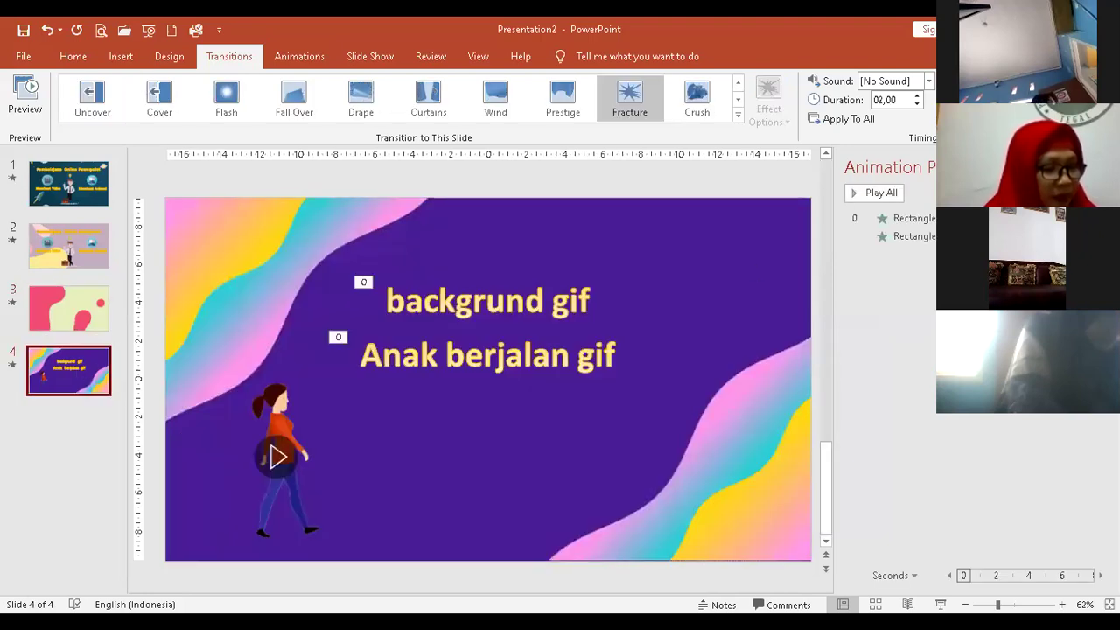
left_click(83, 199)
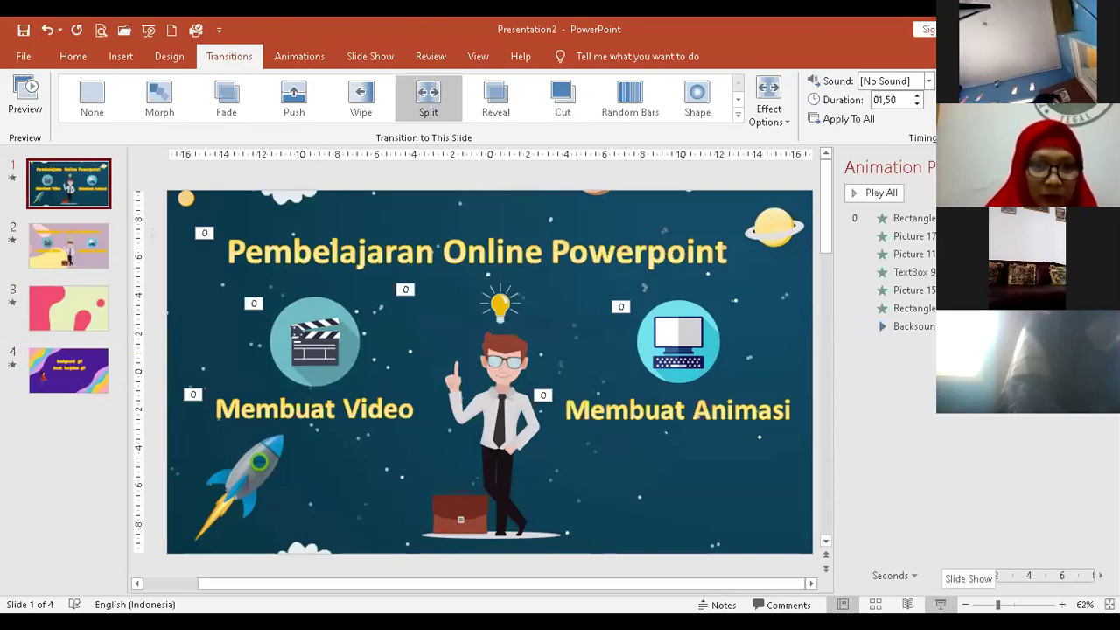
left_click(940, 604)
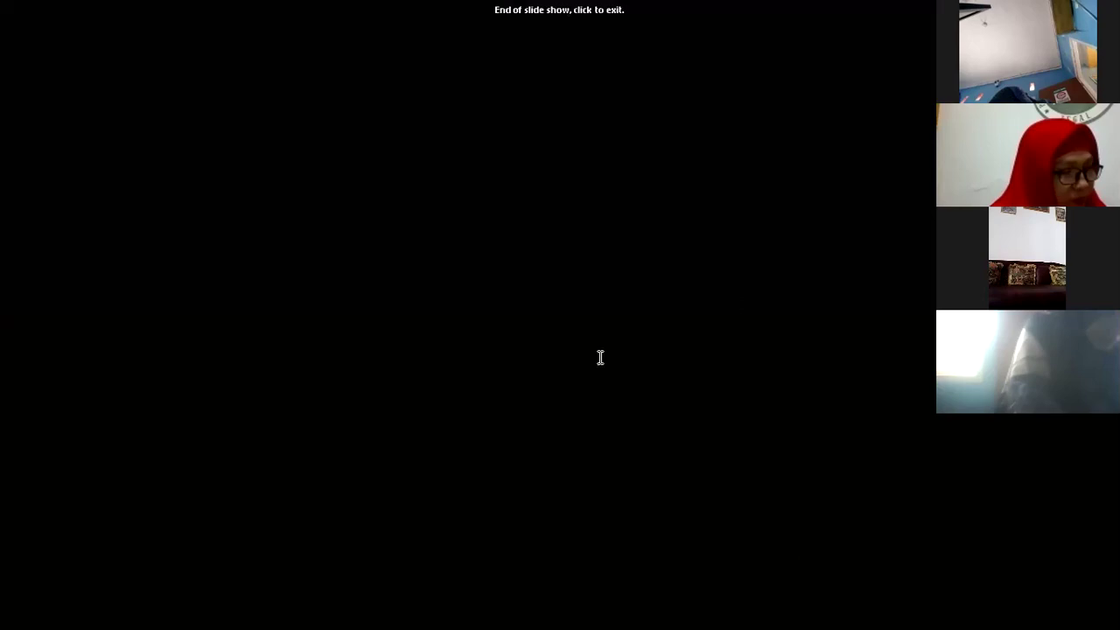
Exit the finished slide show and open slide 2 in the editor
left_click(609, 305)
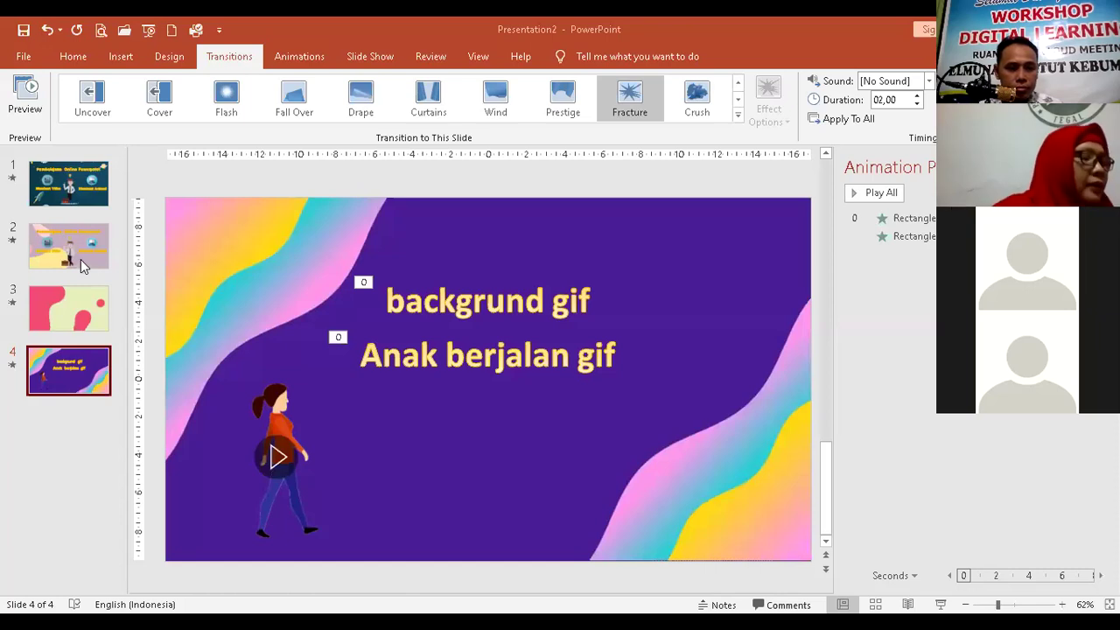
left_click(78, 194)
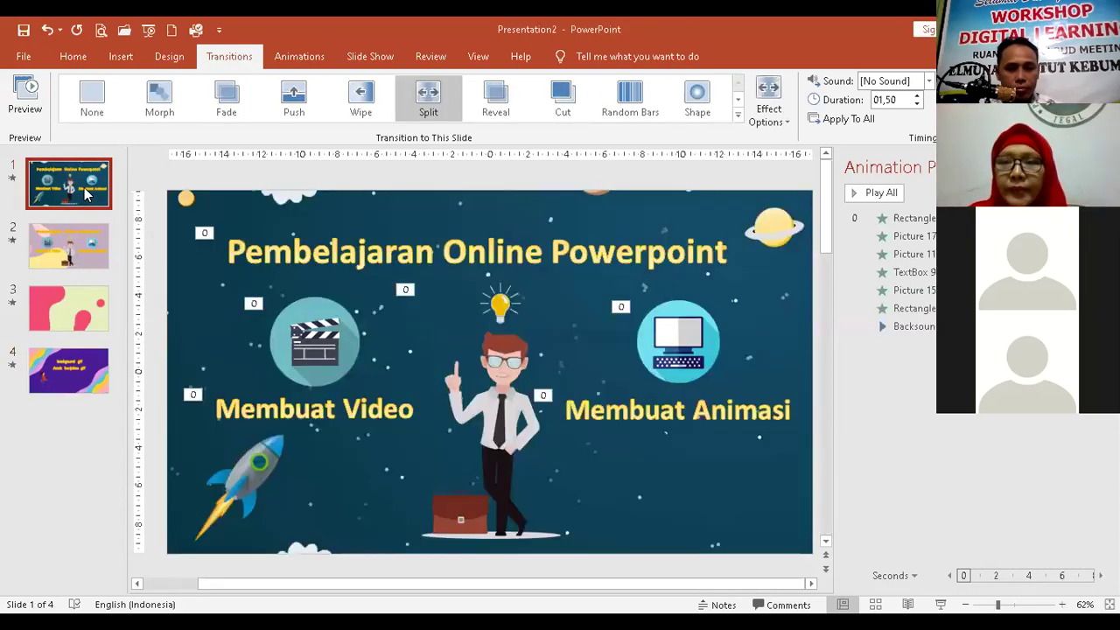
left_click(84, 262)
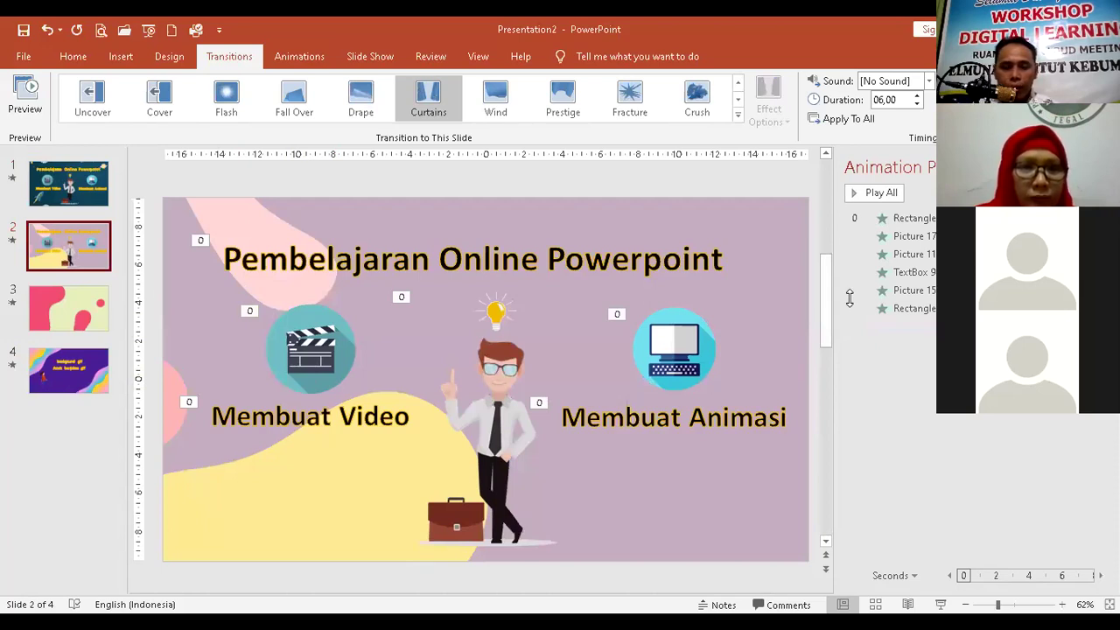
Replace slide 2's pink-and-yellow picture background with a plain white solid fill
right_click(651, 210)
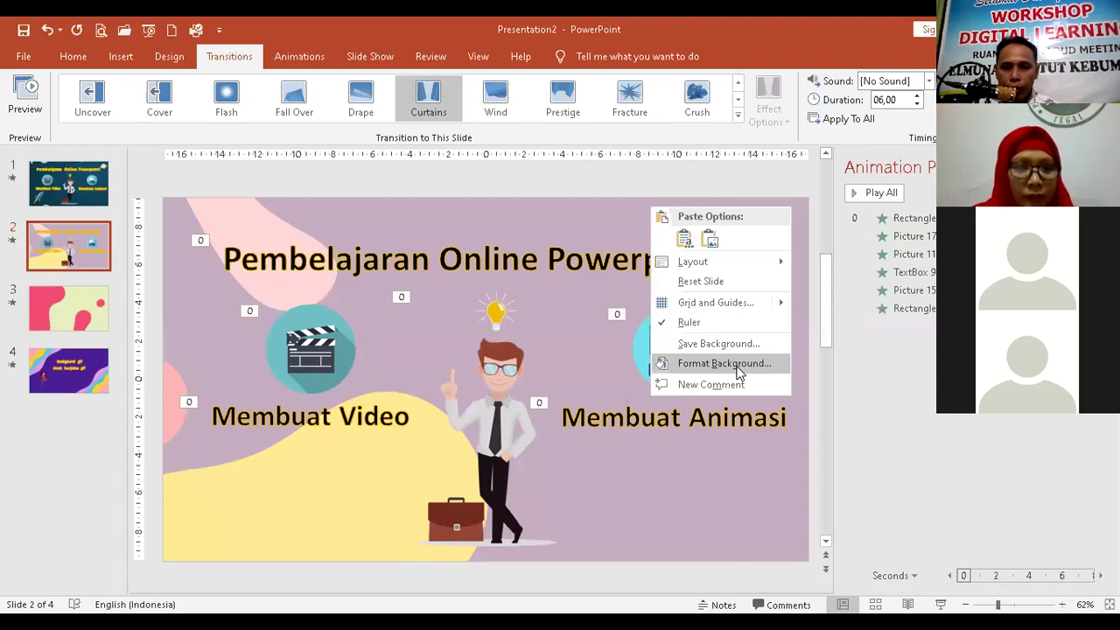
left_click(724, 363)
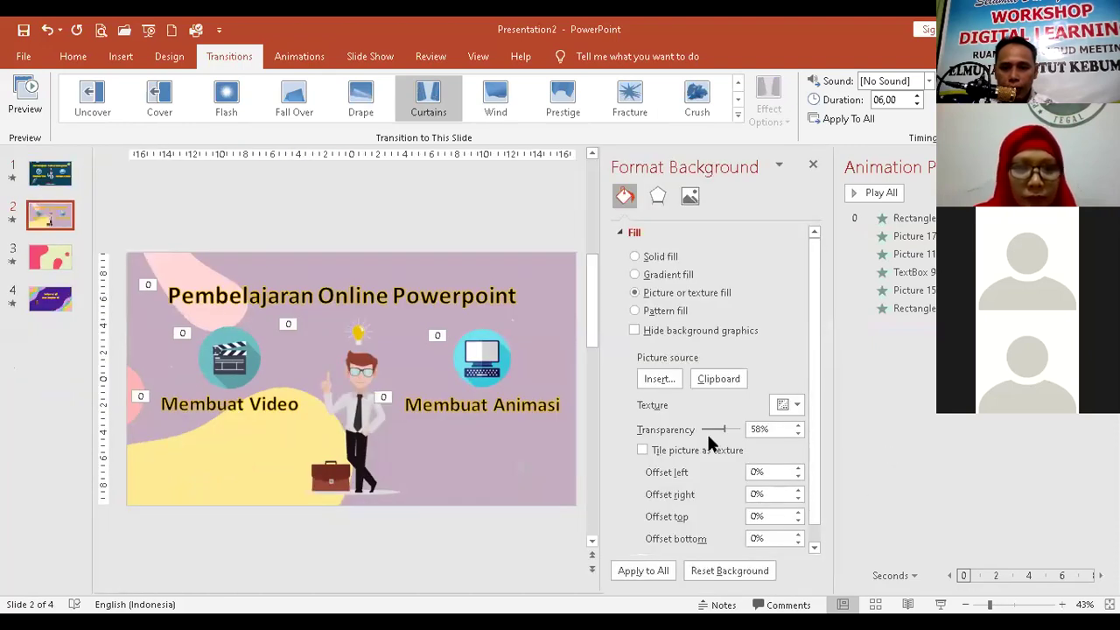
left_click(645, 259)
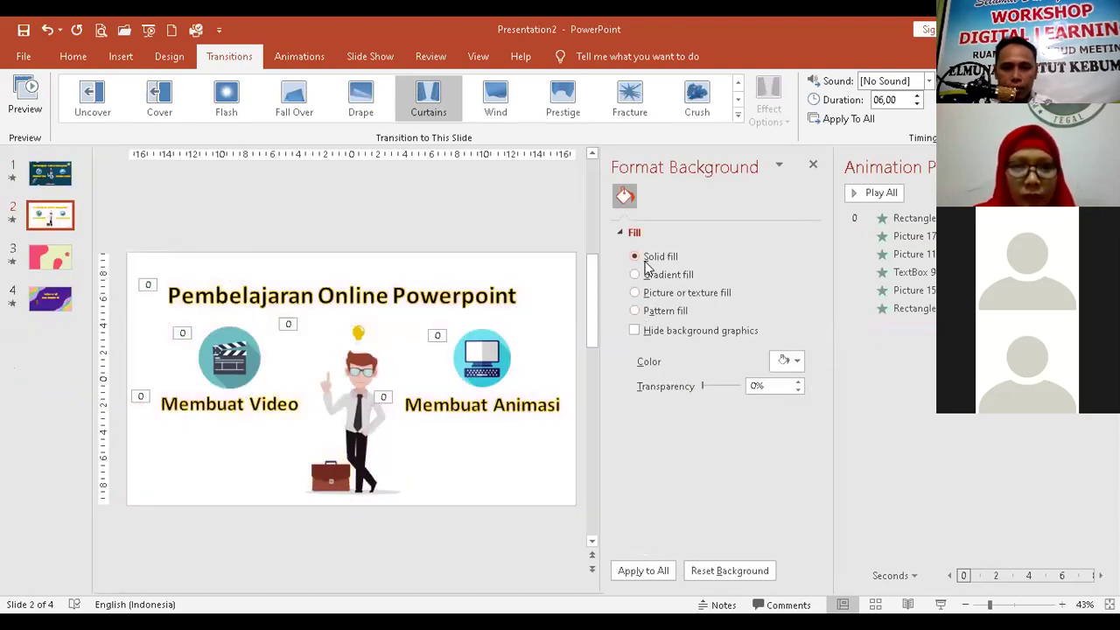
left_click(810, 164)
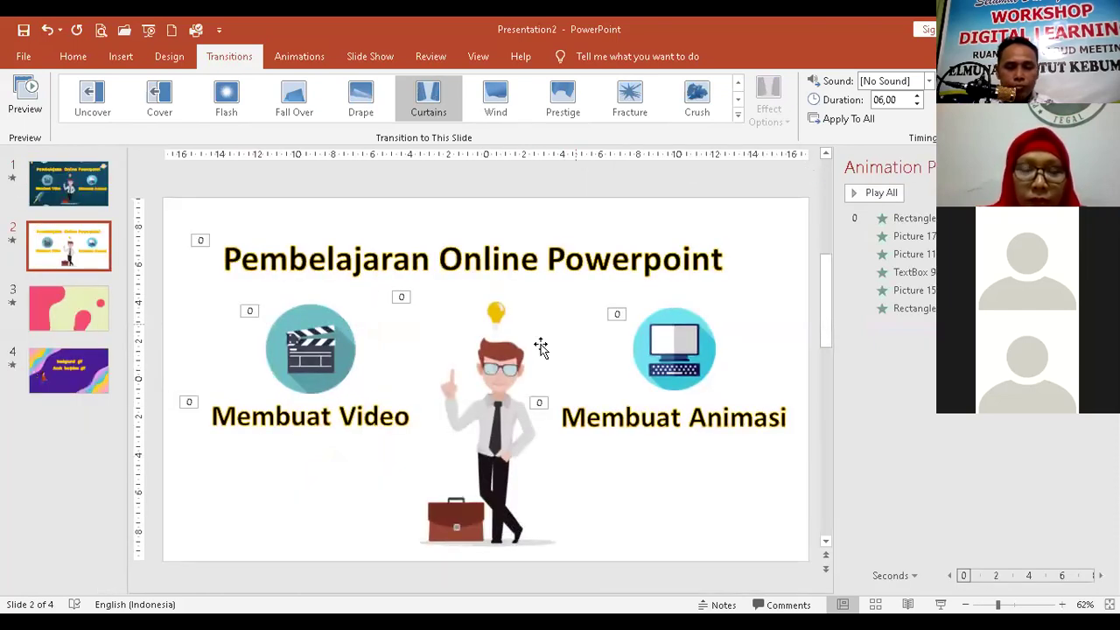
left_click(325, 372)
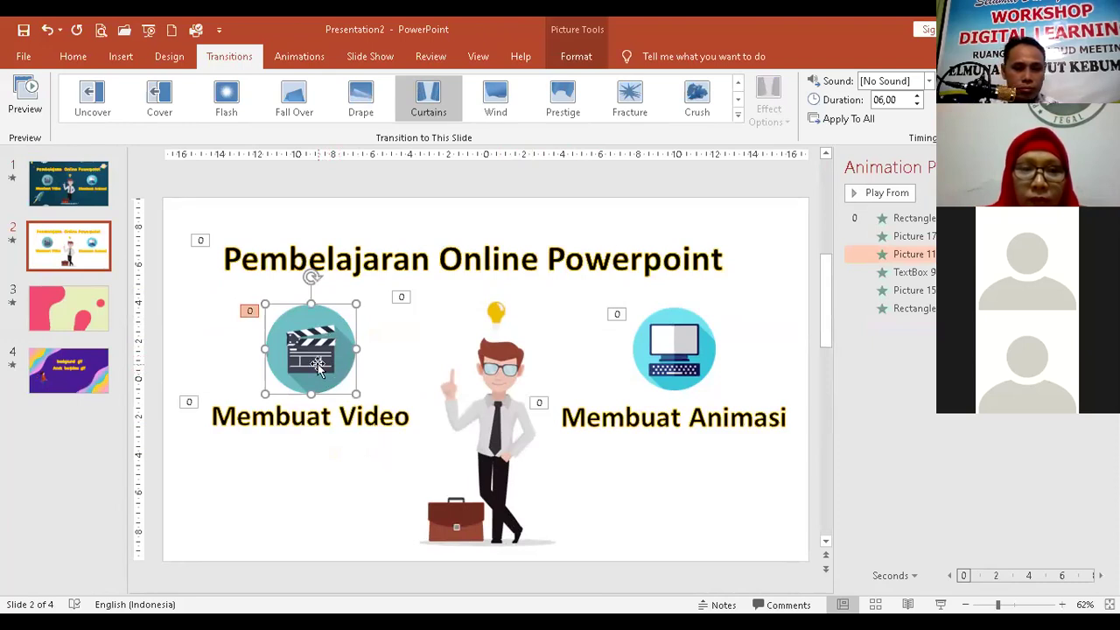
left_click(296, 453)
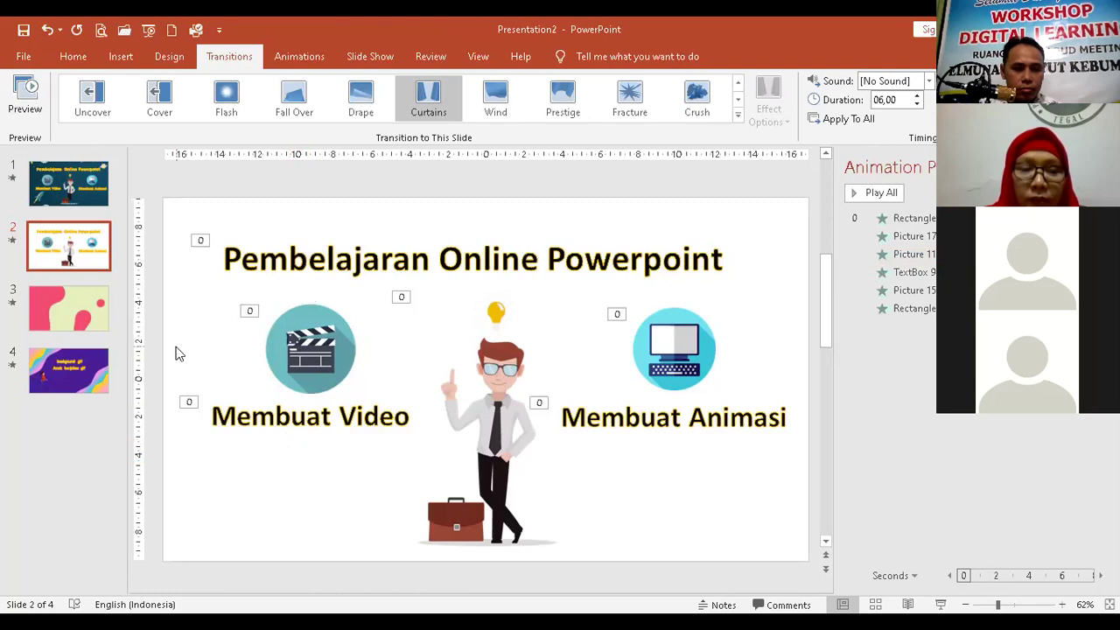
left_click(72, 202)
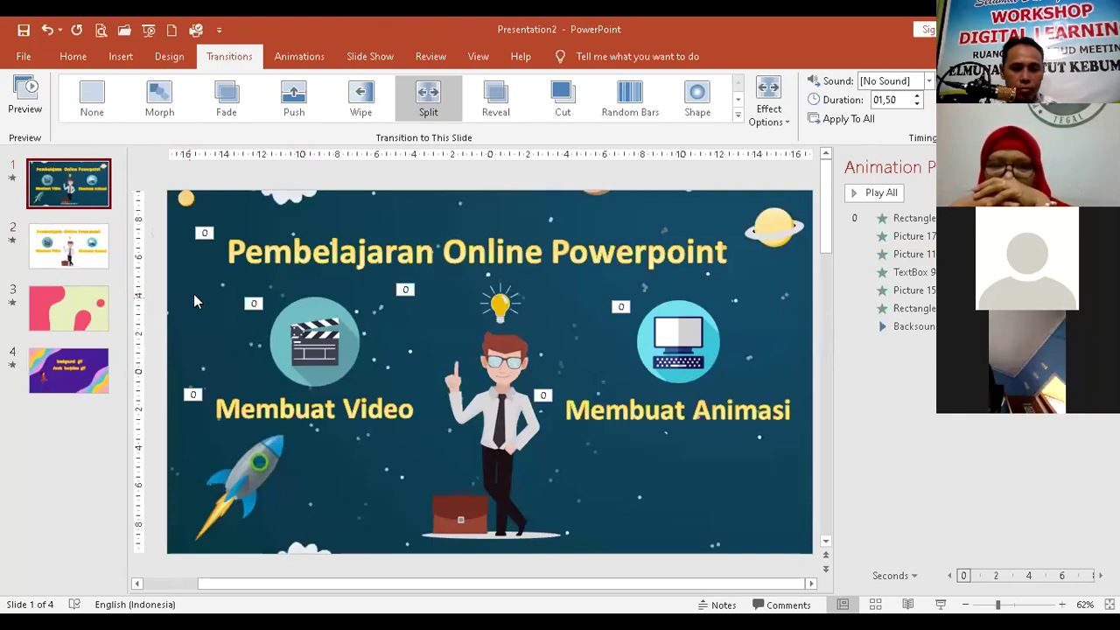
left_click(94, 301)
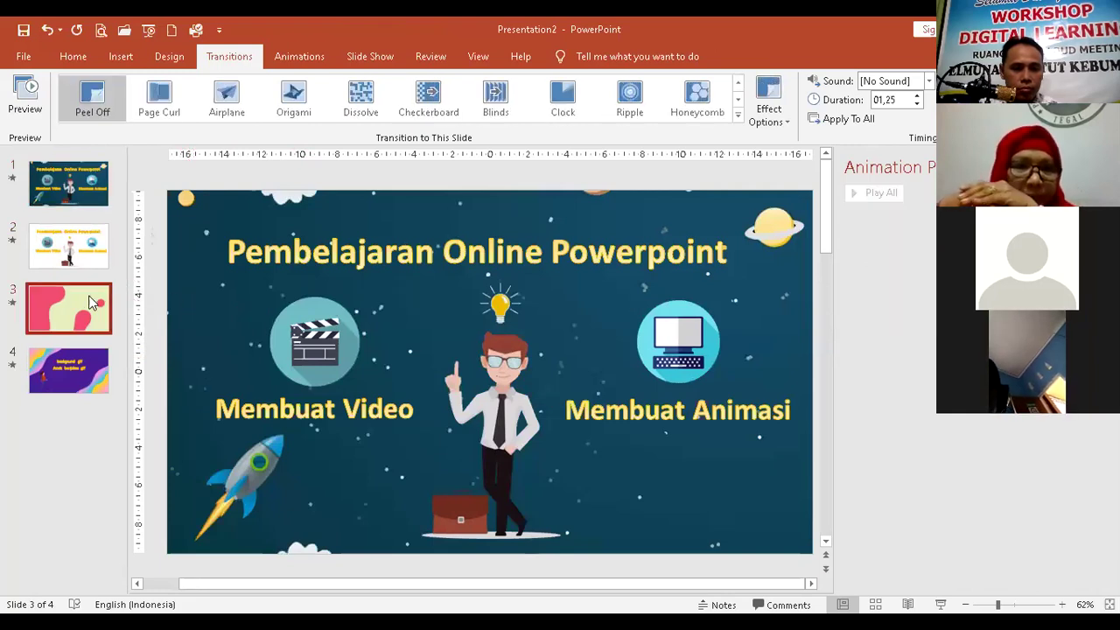
left_click(83, 250)
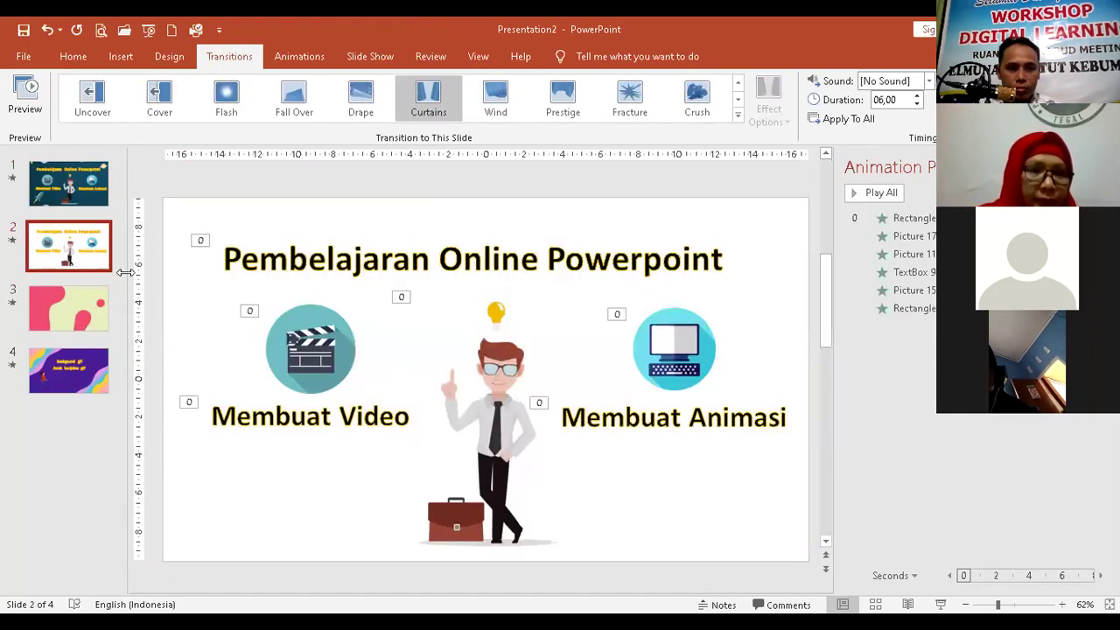
left_click(307, 418)
left_click(331, 436)
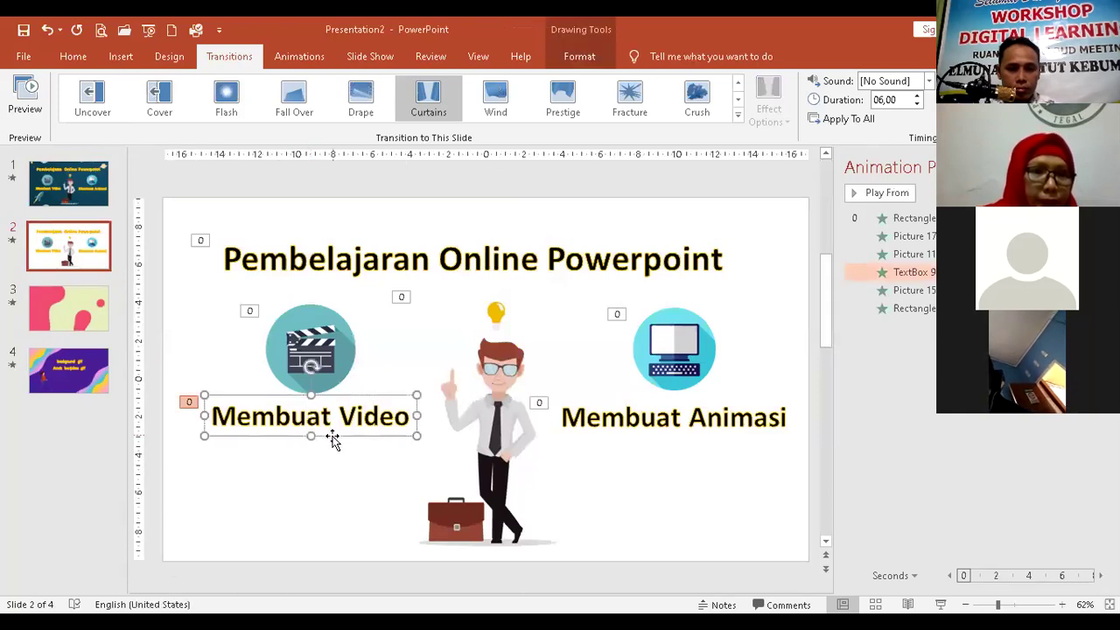
left_click(569, 430)
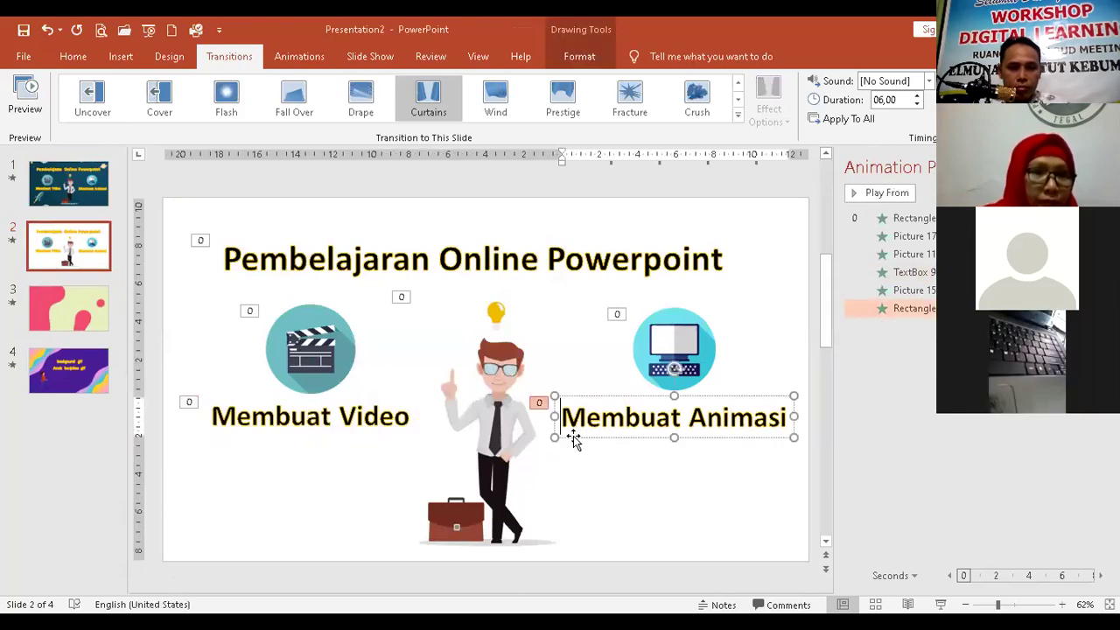
left_click(380, 420)
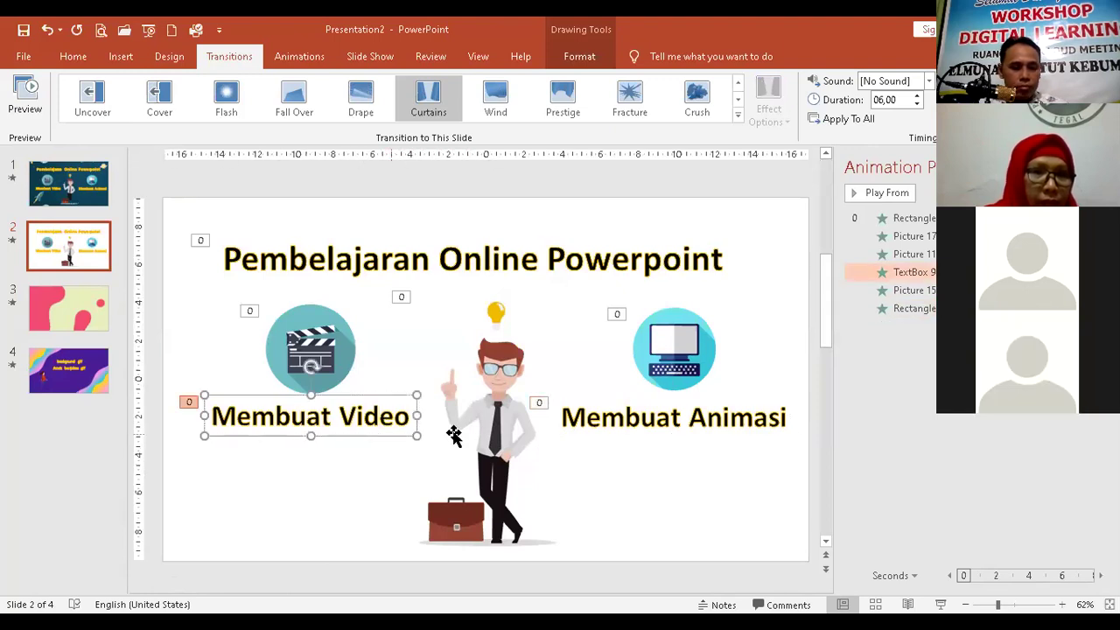
left_click(614, 424, "shift")
left_click(626, 458)
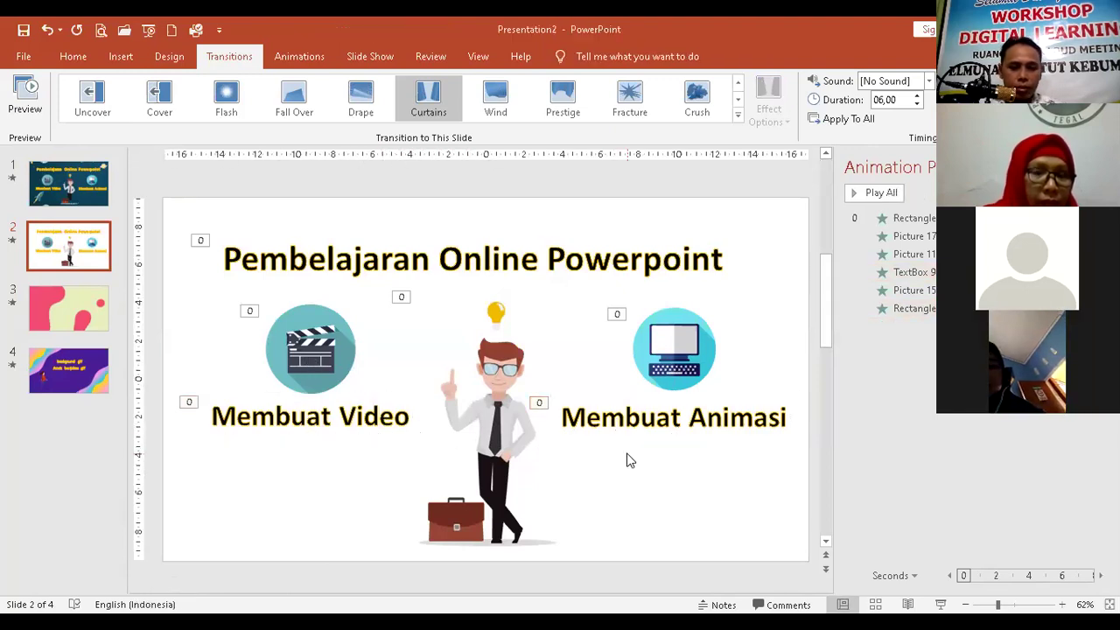
Draw a small 6-Point Star below 'Membuat Video' at the lower left of slide 2
left_click(84, 59)
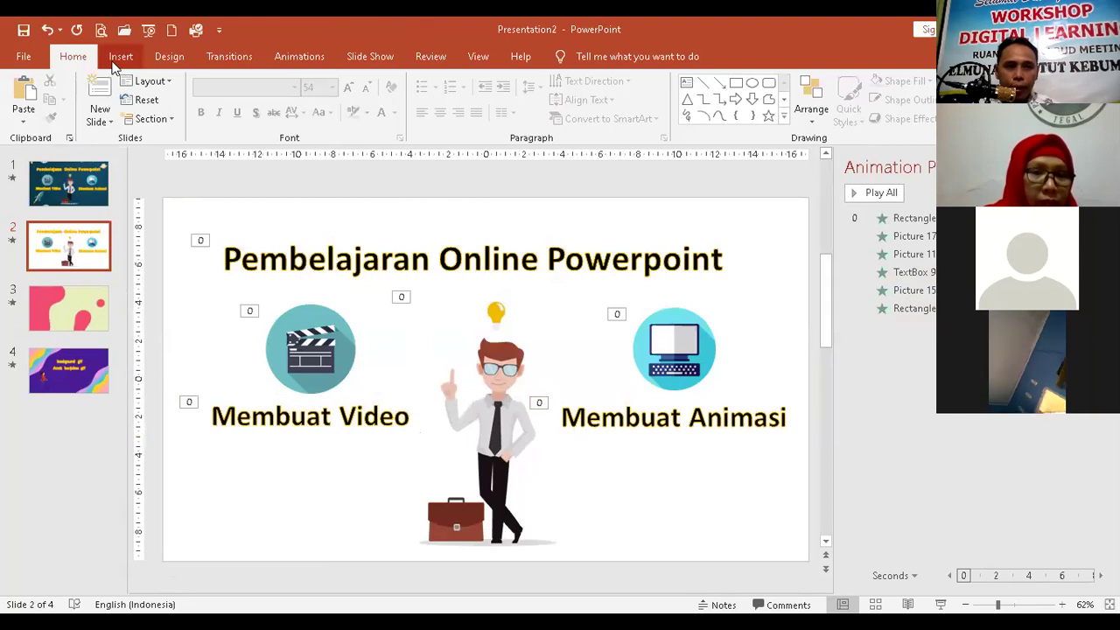
left_click(120, 58)
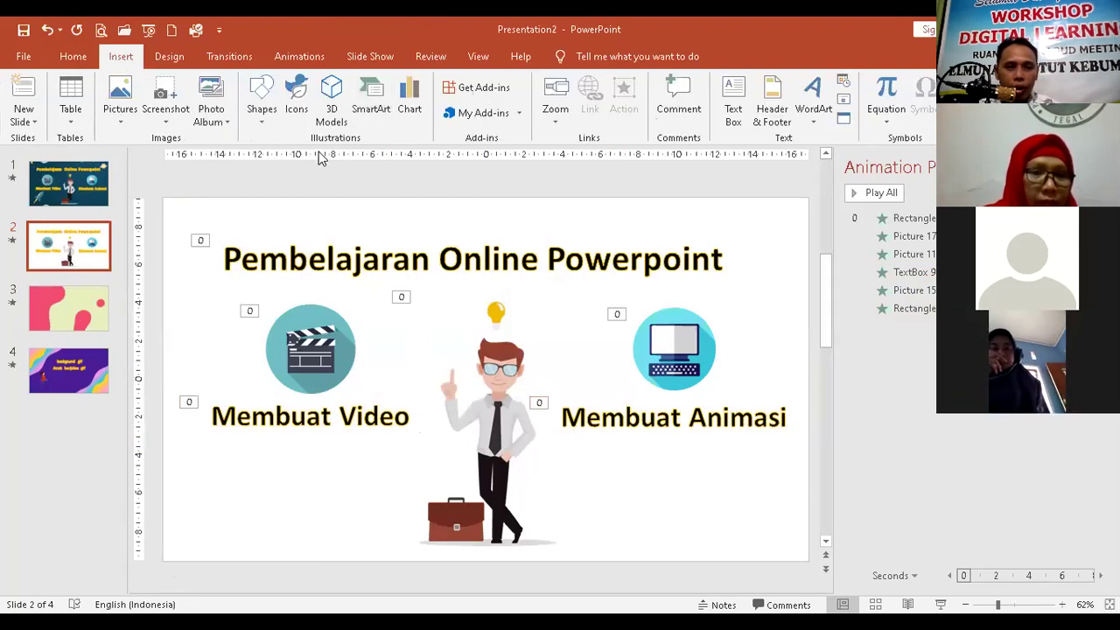
left_click(261, 117)
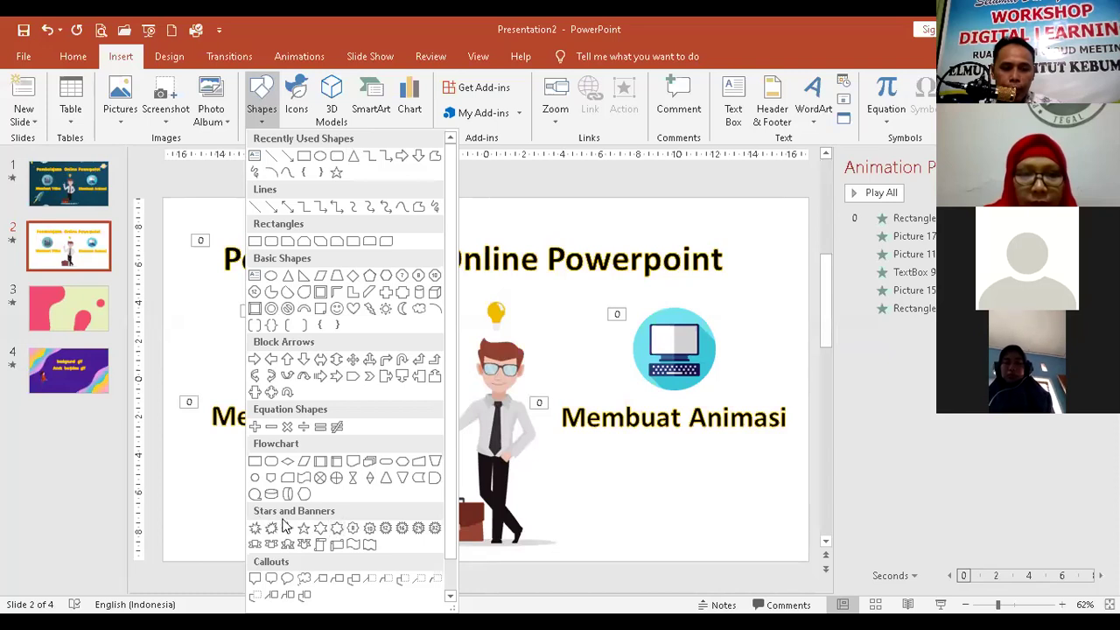
left_click(336, 528)
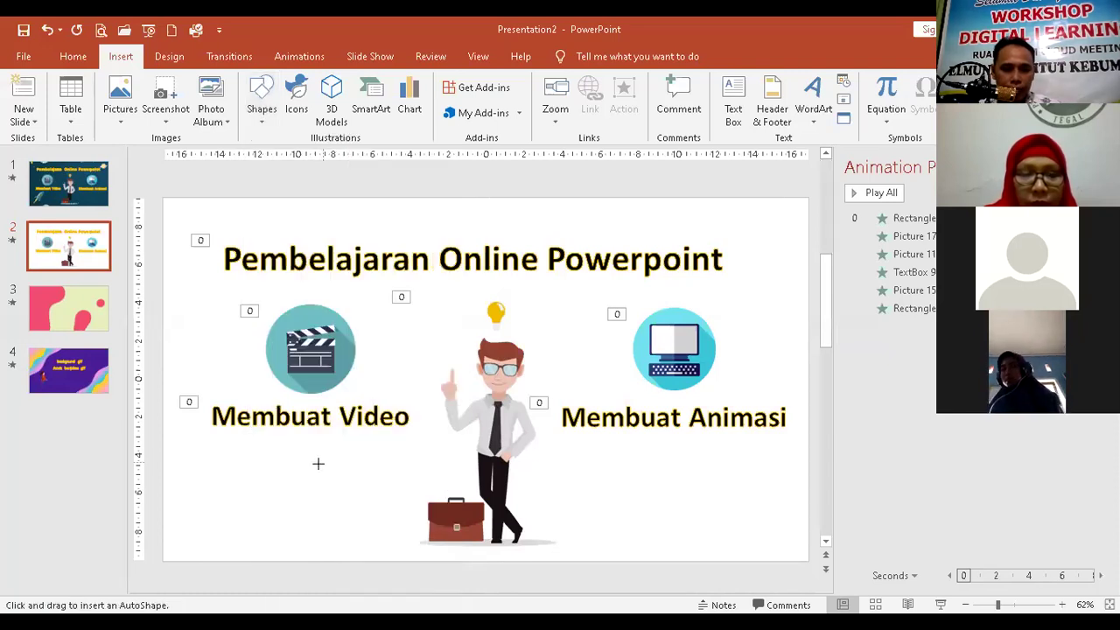
left_click_drag(318, 470, 370, 530)
mouse_move(343, 484)
left_mouse_down()
mouse_move(277, 473)
mouse_move(236, 489)
left_mouse_up()
left_click(285, 495)
left_click(210, 487)
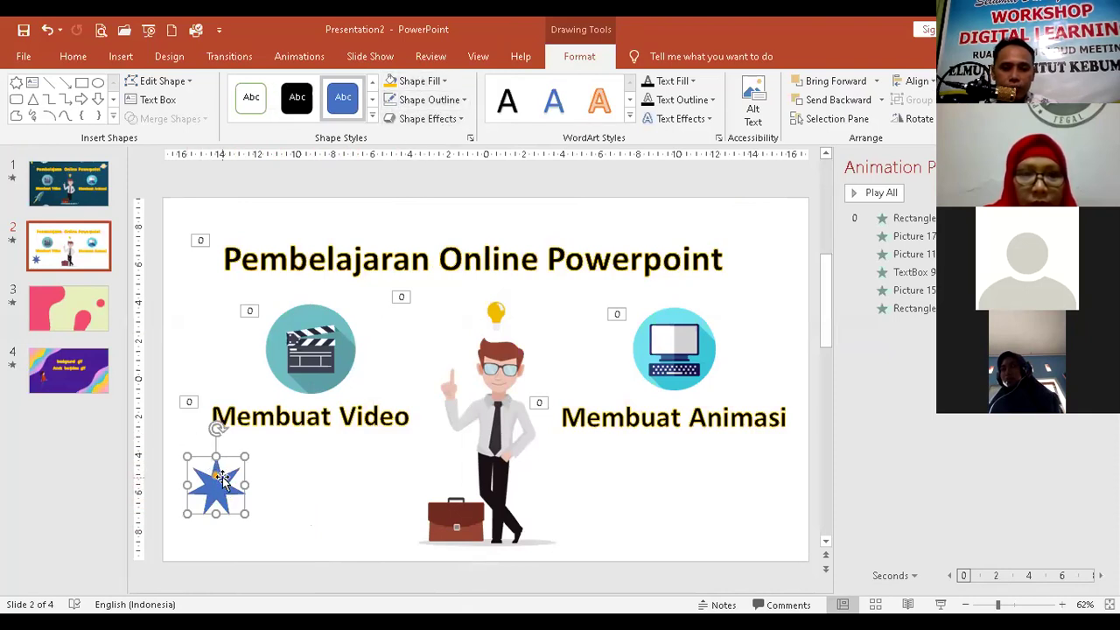
Remove the seven-point star's outline and fill it with the gold standard colour
left_click(434, 103)
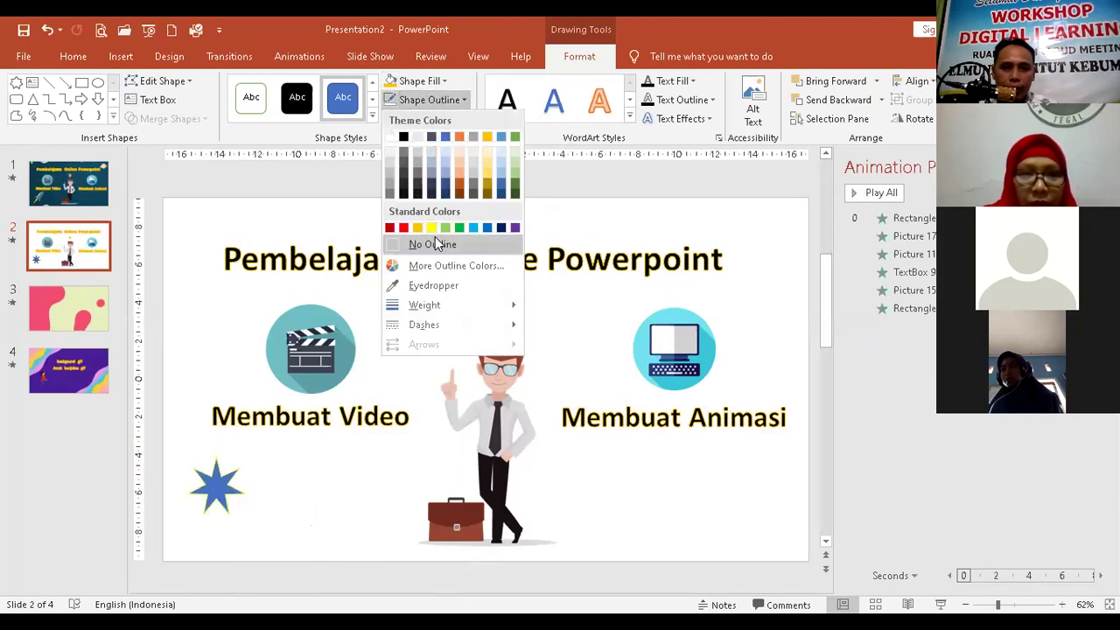
left_click(435, 246)
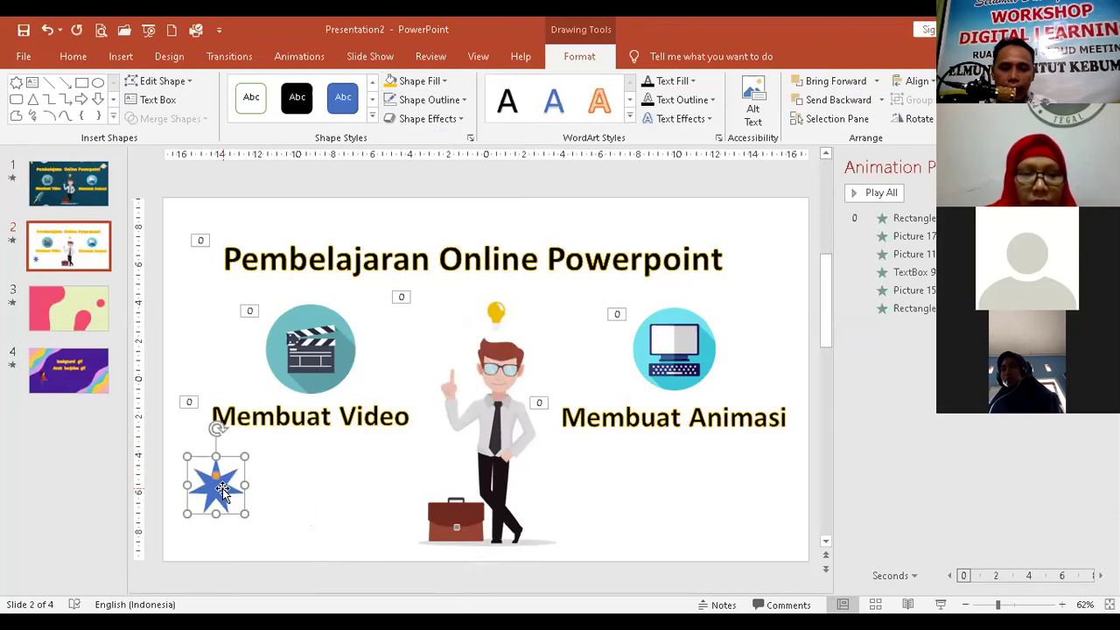
left_click(404, 81)
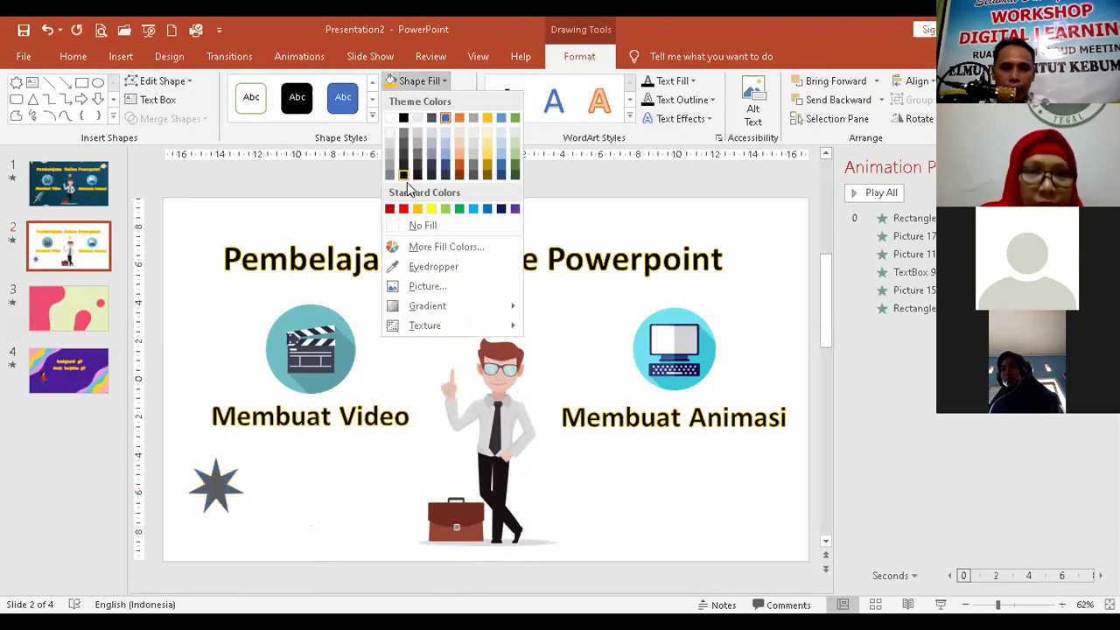
left_click(418, 212)
left_click(258, 512)
left_click(226, 496)
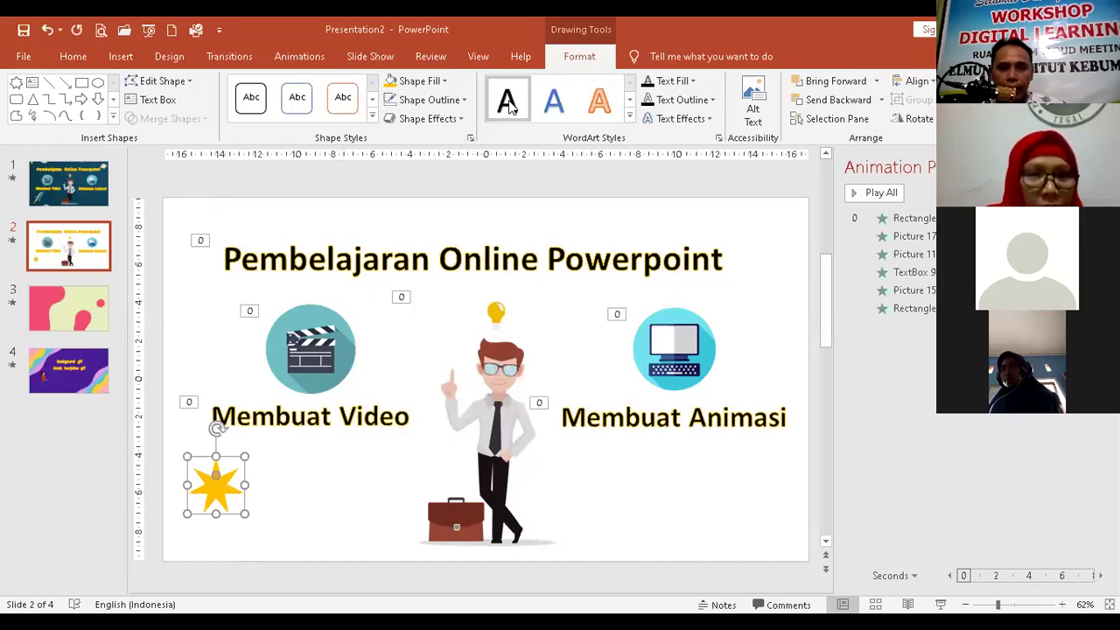
Apply the Spin emphasis animation to the gold star
left_click(279, 57)
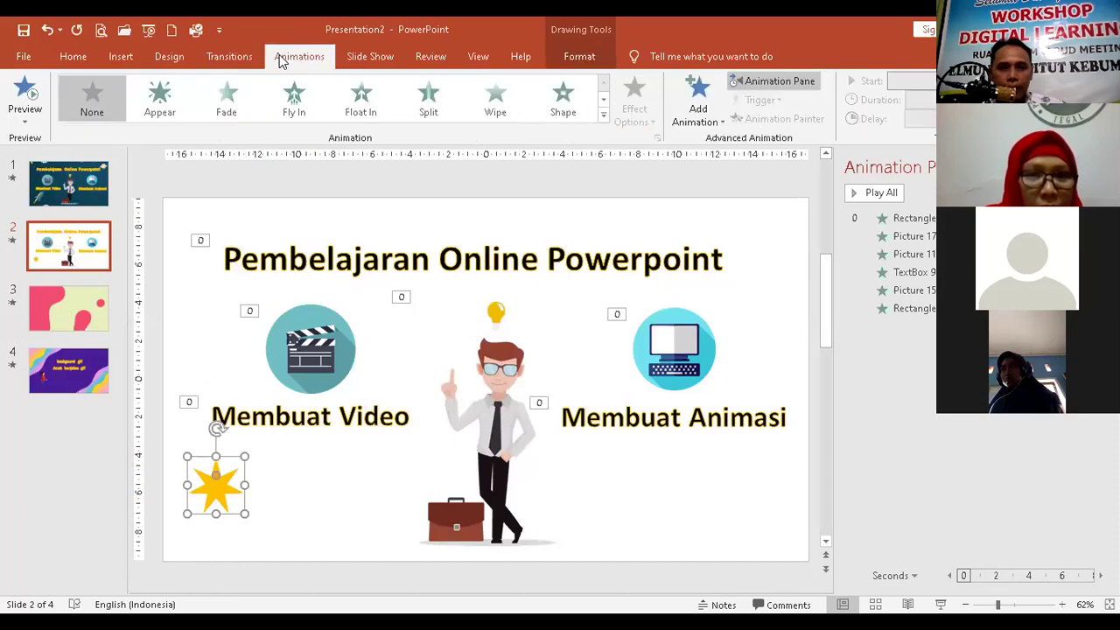
left_click(603, 117)
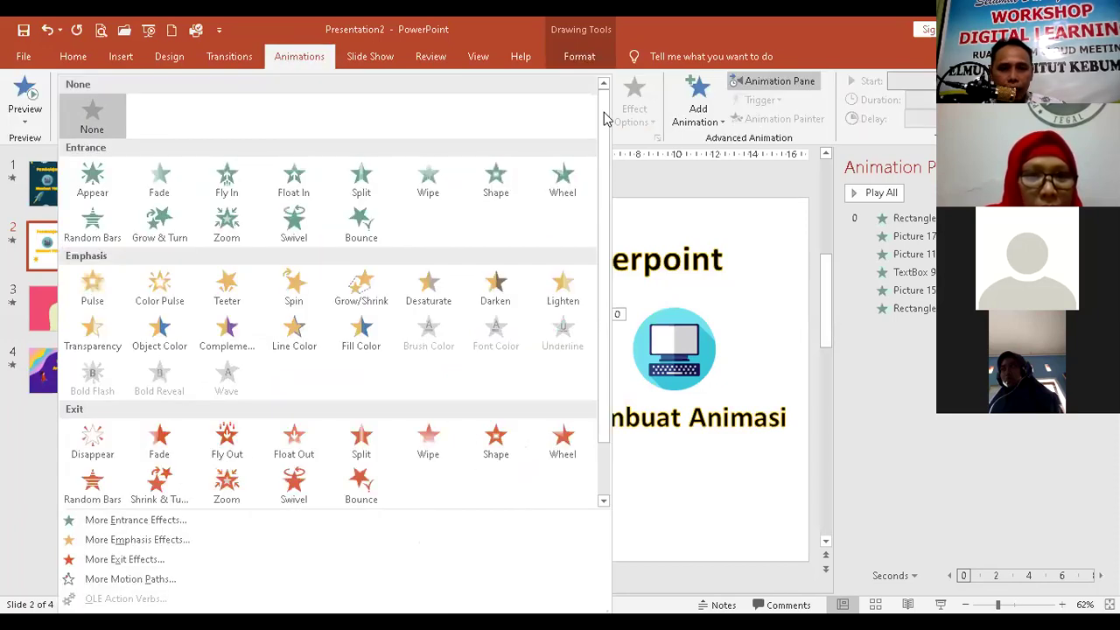
left_click(301, 295)
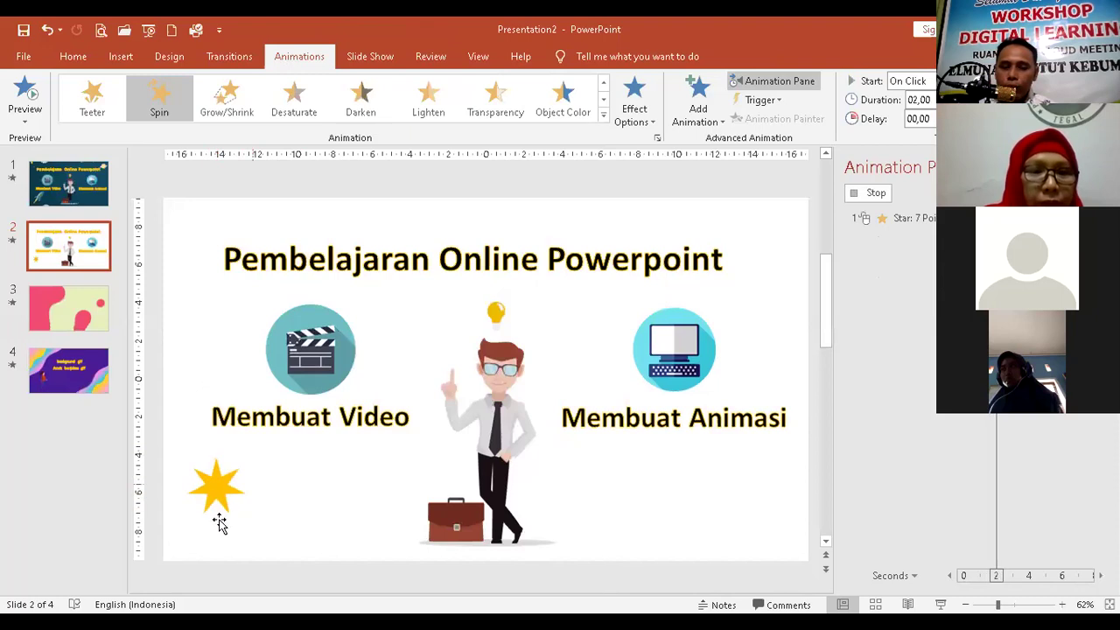
Nudge the star slightly and try moving its animation up the Animation Pane list
mouse_move(217, 483)
left_mouse_down()
mouse_move(279, 479)
mouse_move(250, 485)
left_mouse_up()
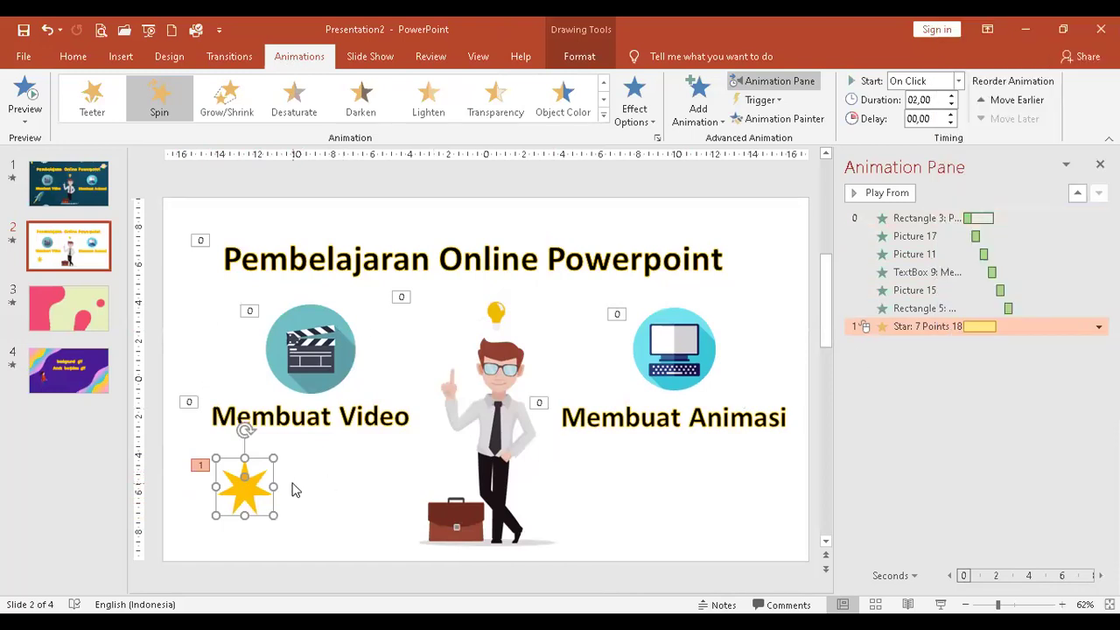
mouse_move(245, 487)
left_mouse_down()
mouse_move(270, 489)
mouse_move(227, 487)
left_mouse_up()
left_click_drag(971, 326, 972, 312)
mouse_move(870, 328)
left_mouse_down()
mouse_move(873, 307)
mouse_move(873, 326)
left_mouse_up()
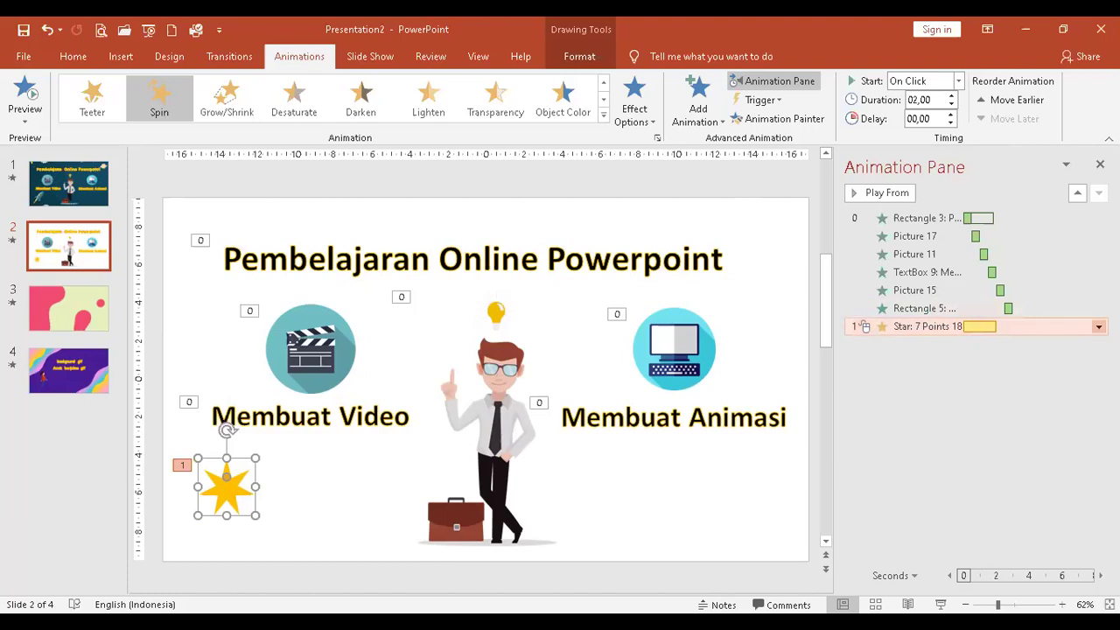
Set the star's Spin to start With Previous
left_click(1097, 326)
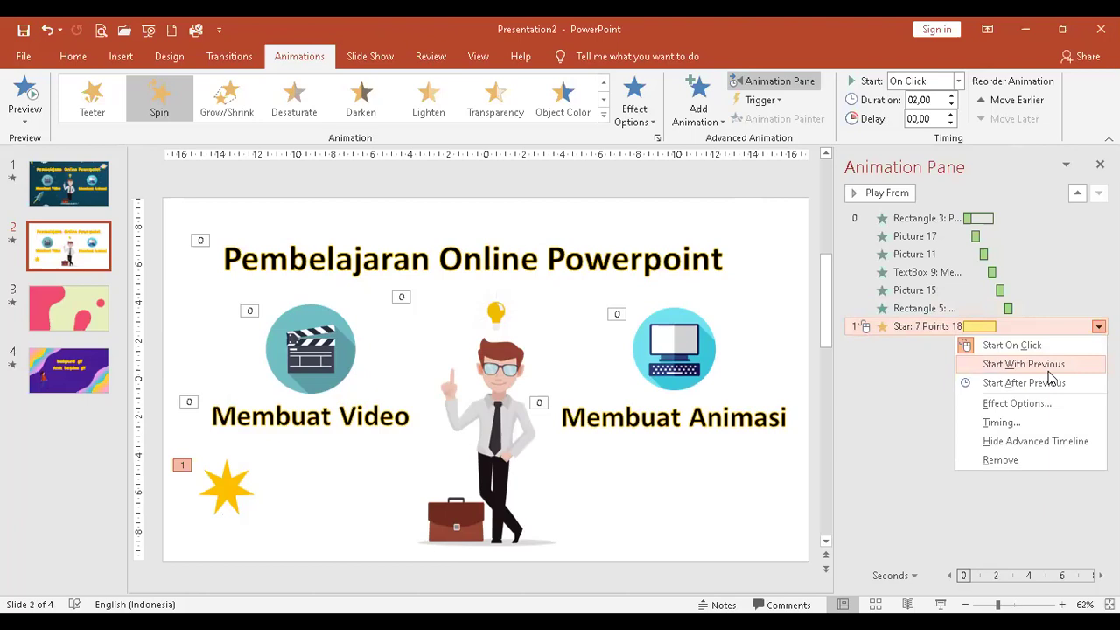
left_click(959, 80)
left_click(923, 115)
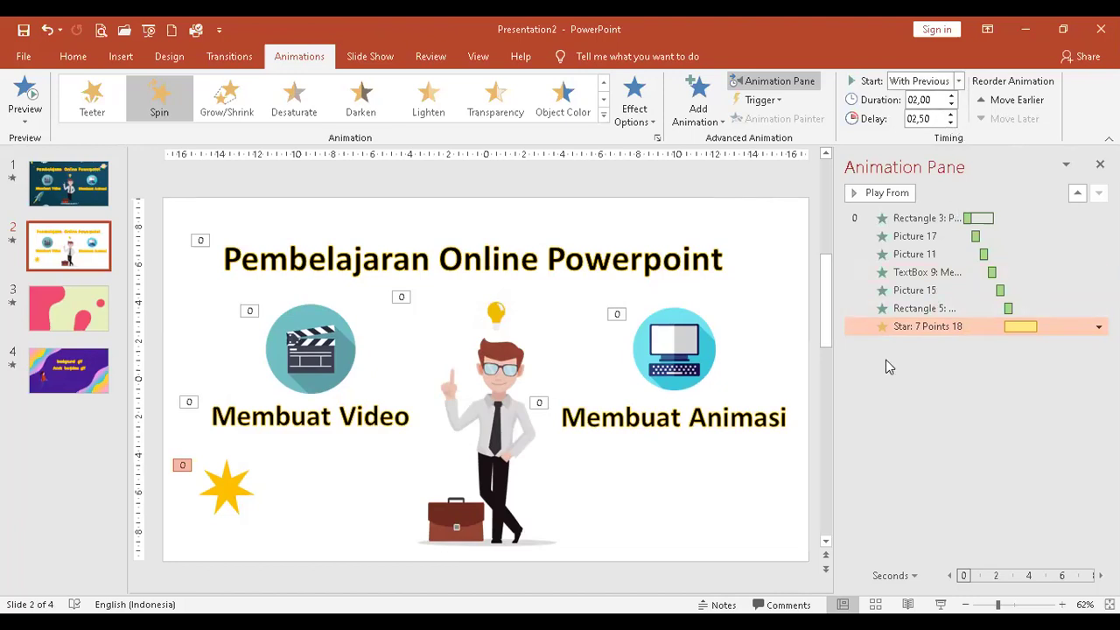
In the Spin Timing settings, set Repeat to Until End of Slide
left_click(228, 483)
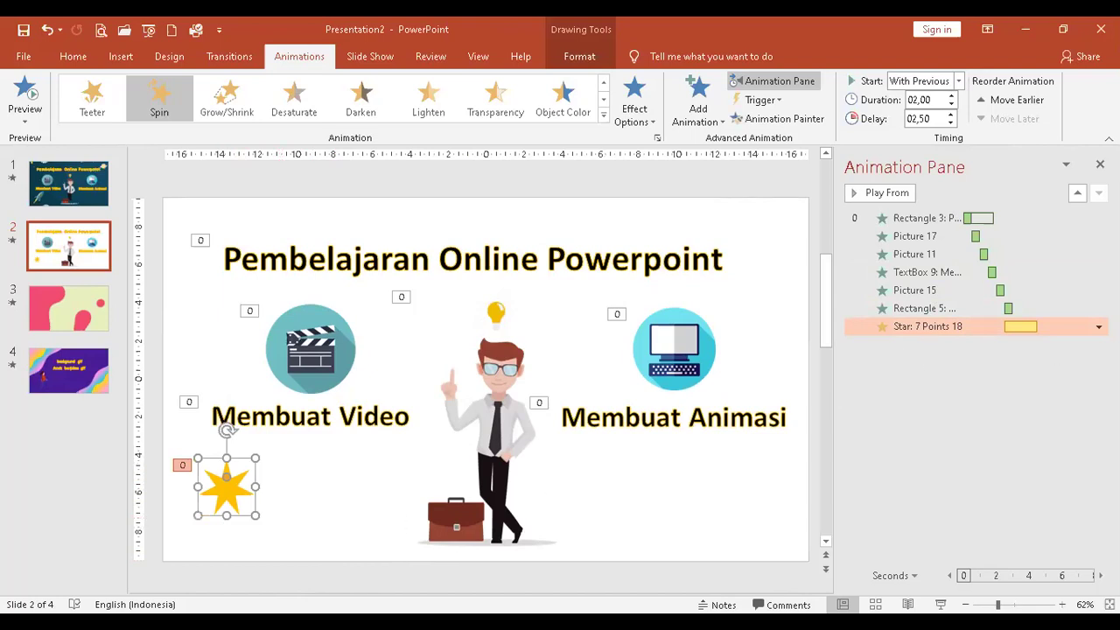
left_click(1097, 326)
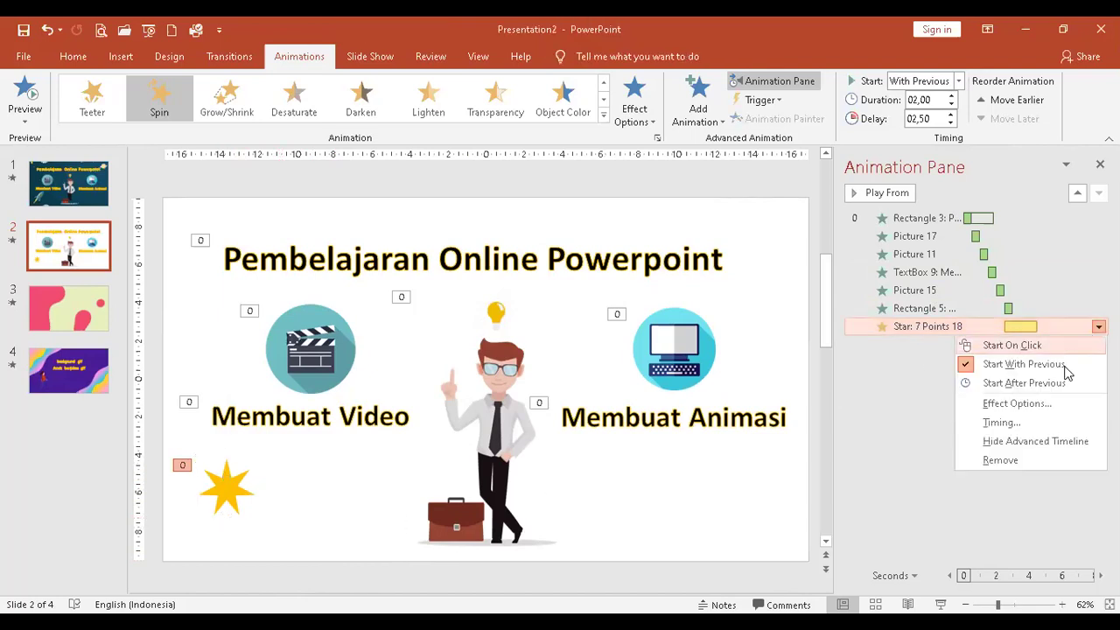
left_click(1022, 421)
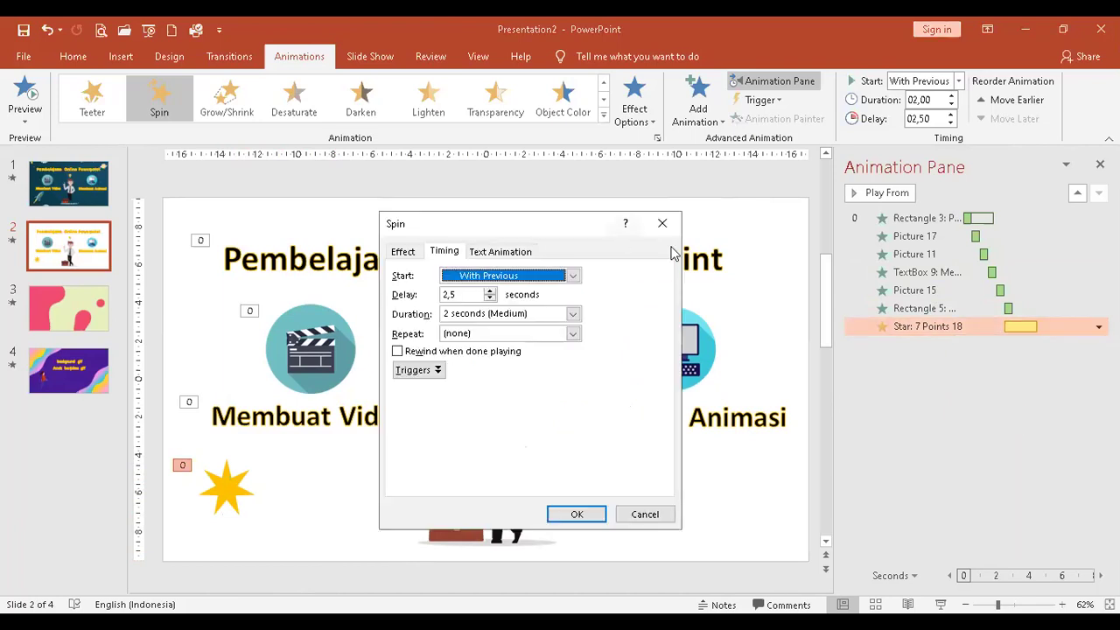
left_click_drag(546, 227, 649, 185)
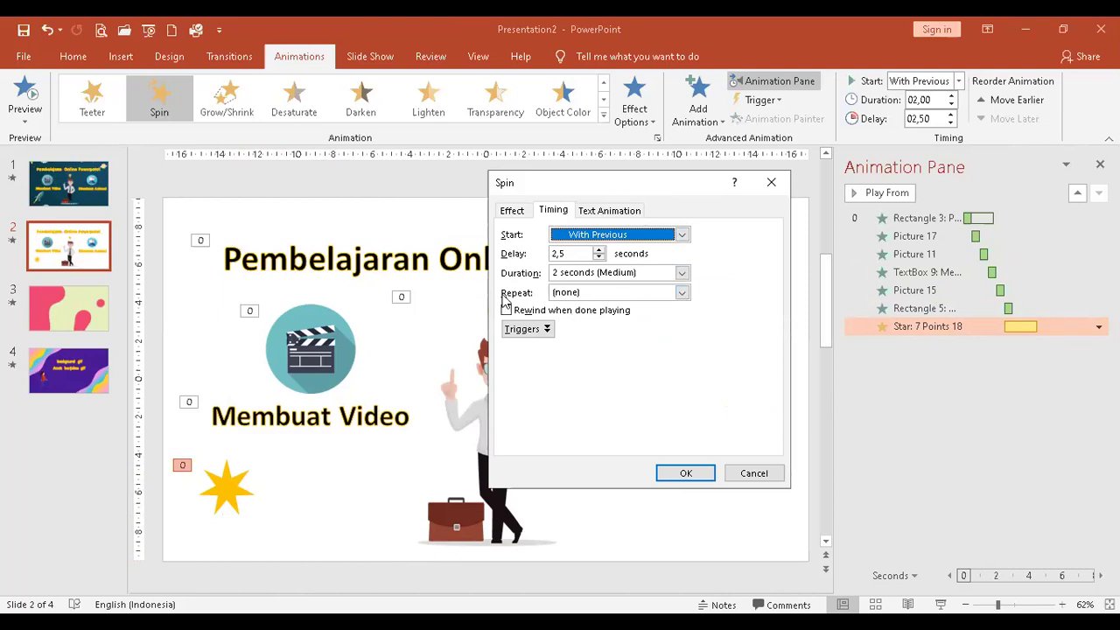
left_click(682, 294)
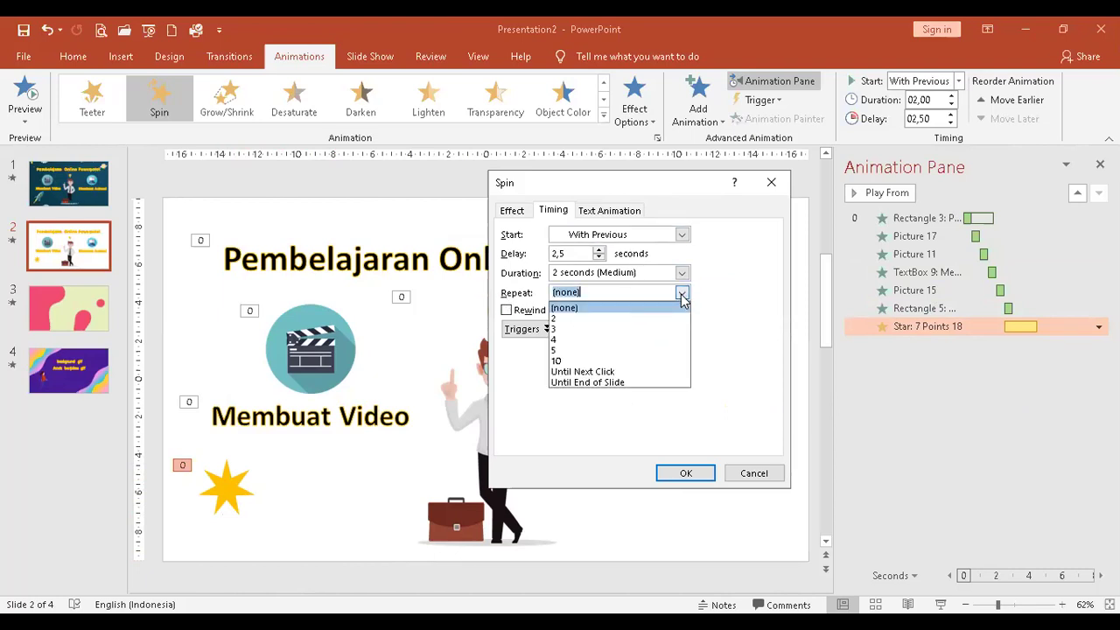
left_click(601, 383)
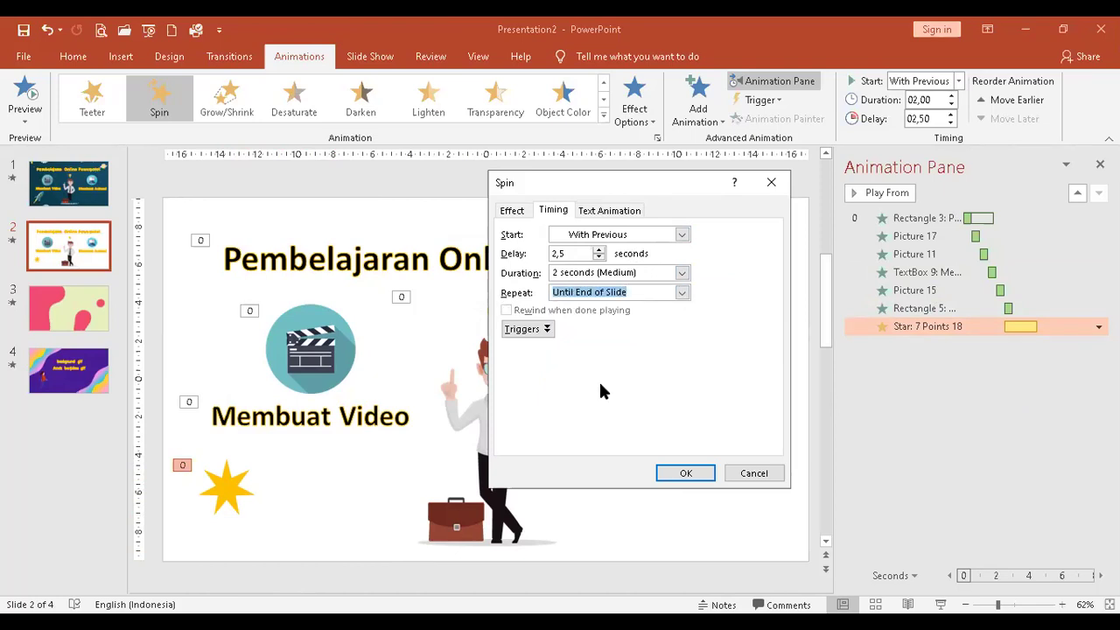
left_click(679, 476)
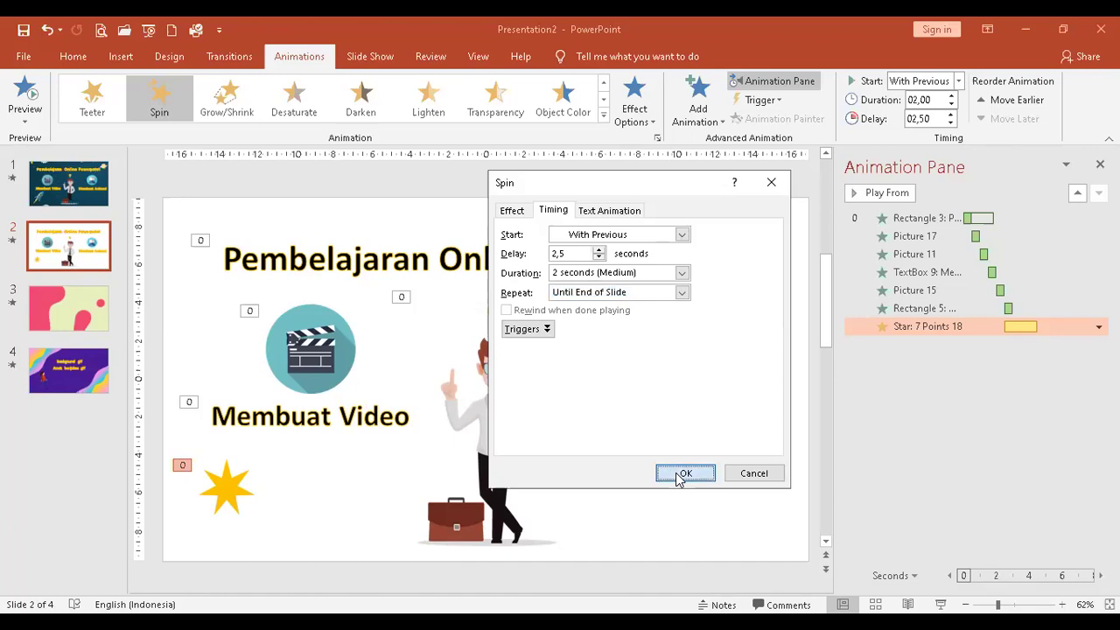
left_click(237, 499)
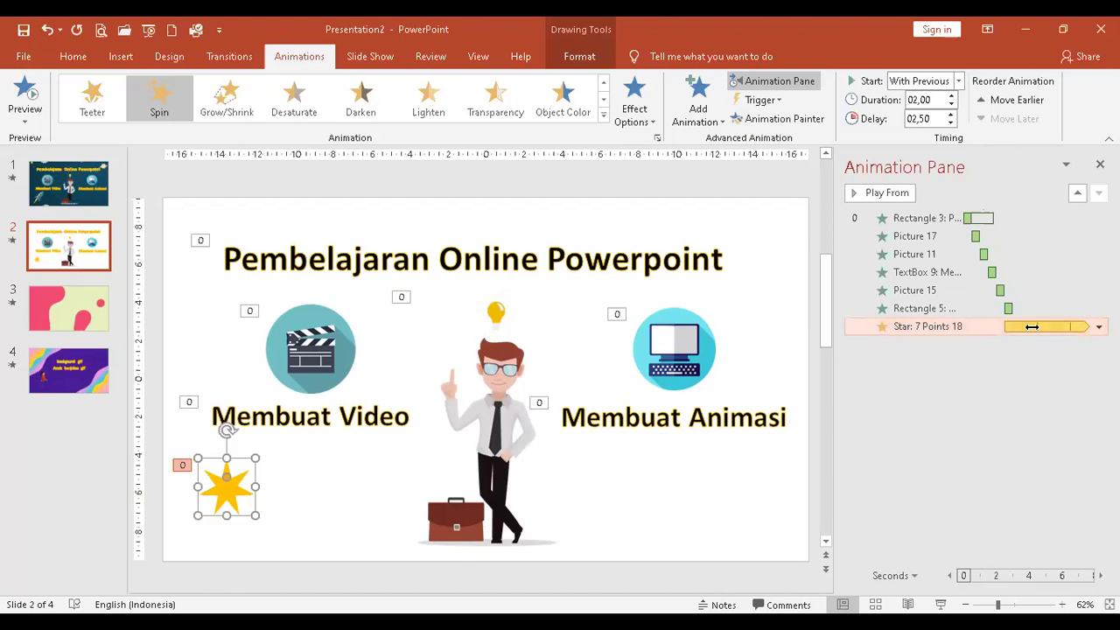
Set the Spin delay to 00,00, preview slide 2's slide show, then reselect the star
left_click(950, 123)
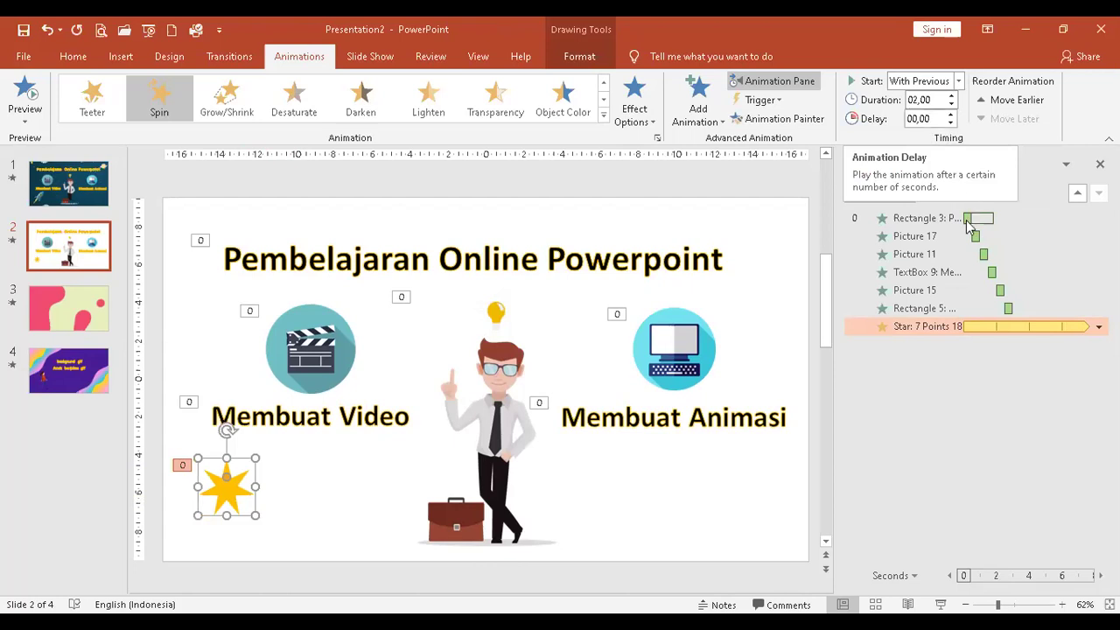
left_click(938, 603)
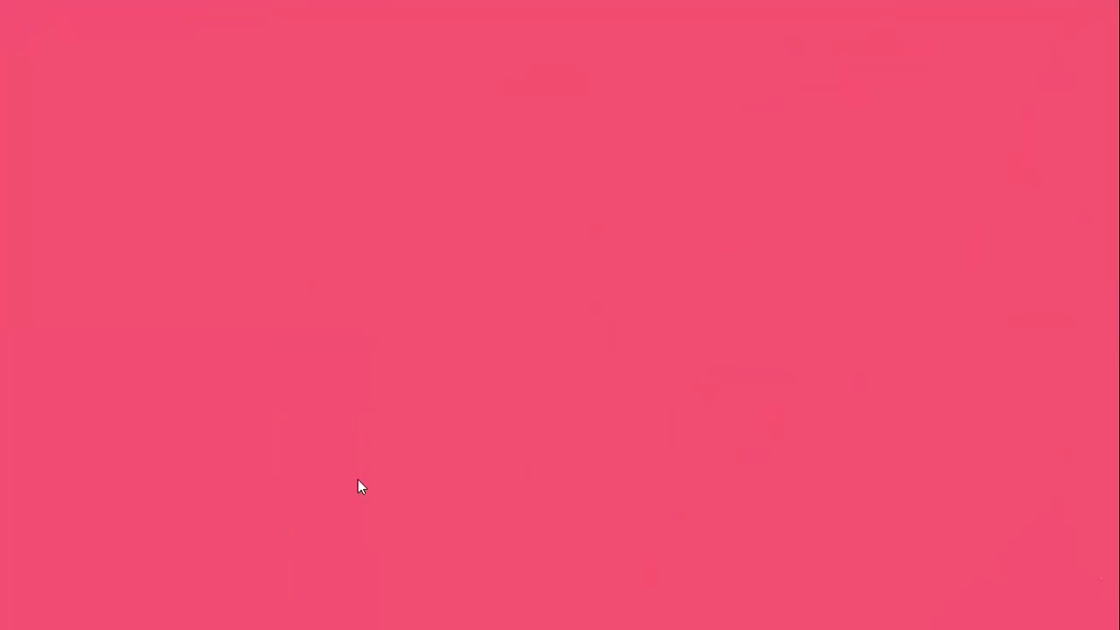
key("Escape")
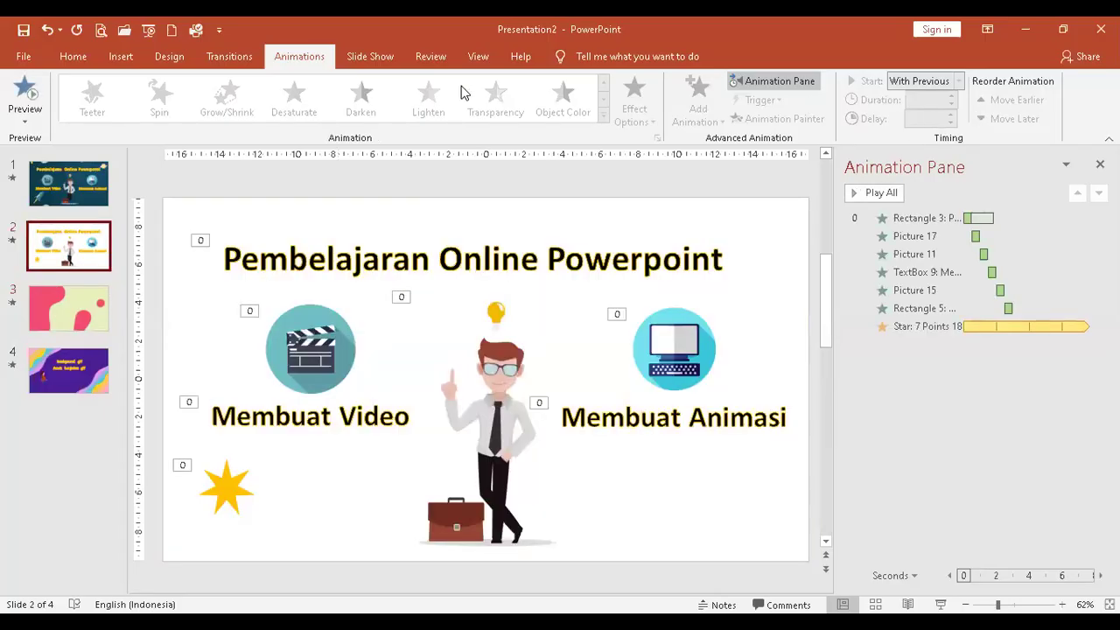
left_click(231, 58)
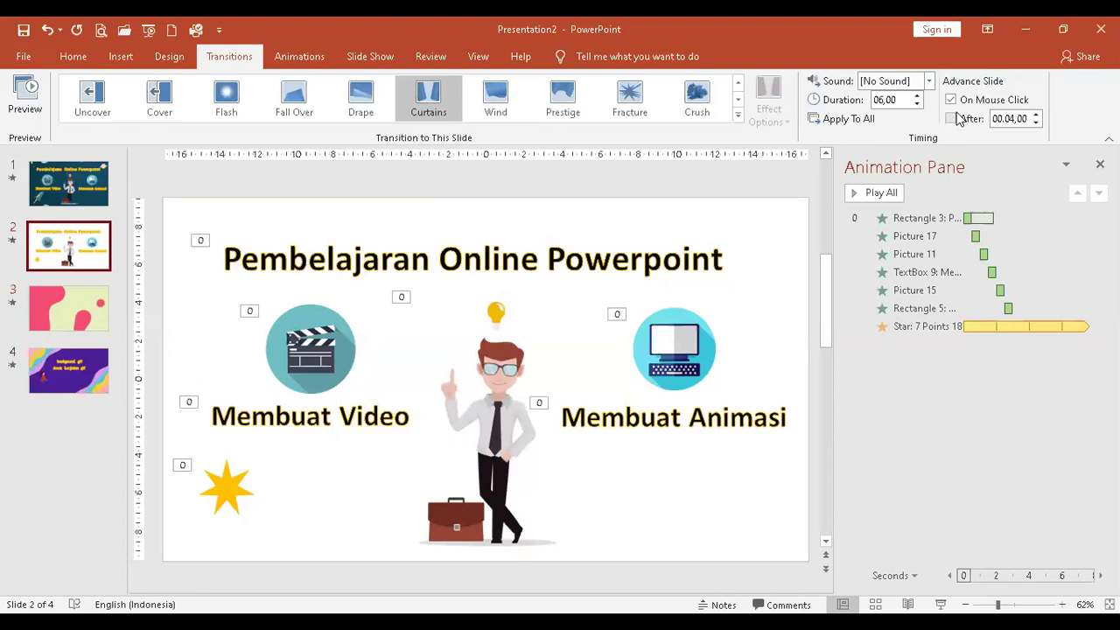
left_click(223, 484)
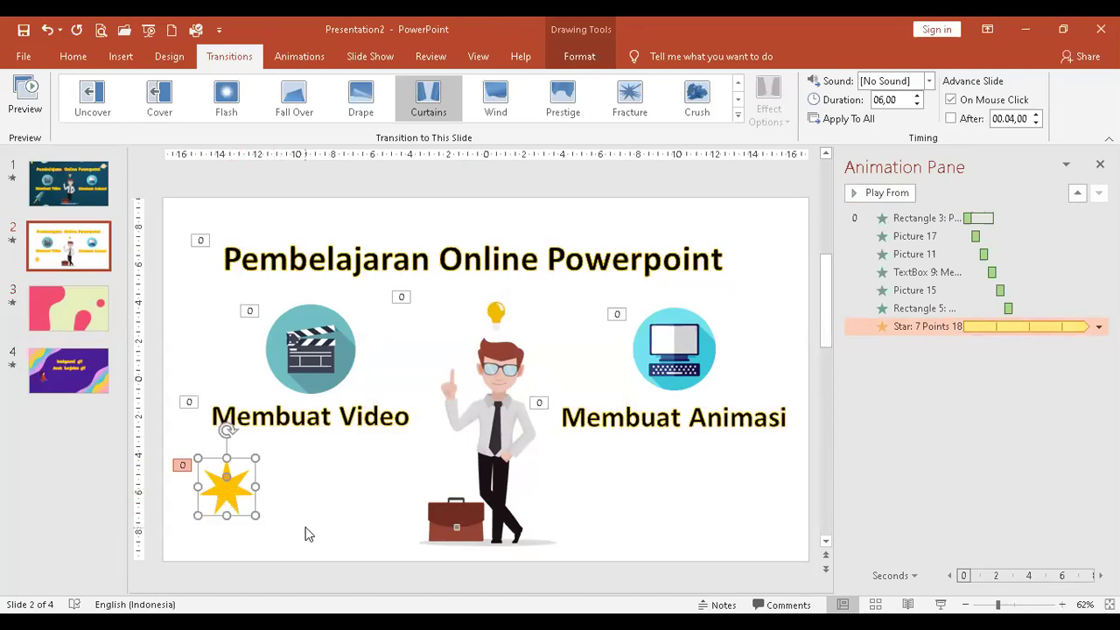
Duplicate the star twice, placing the small copies to its right and lower
key("ctrl+d")
left_click_drag(253, 466, 283, 475)
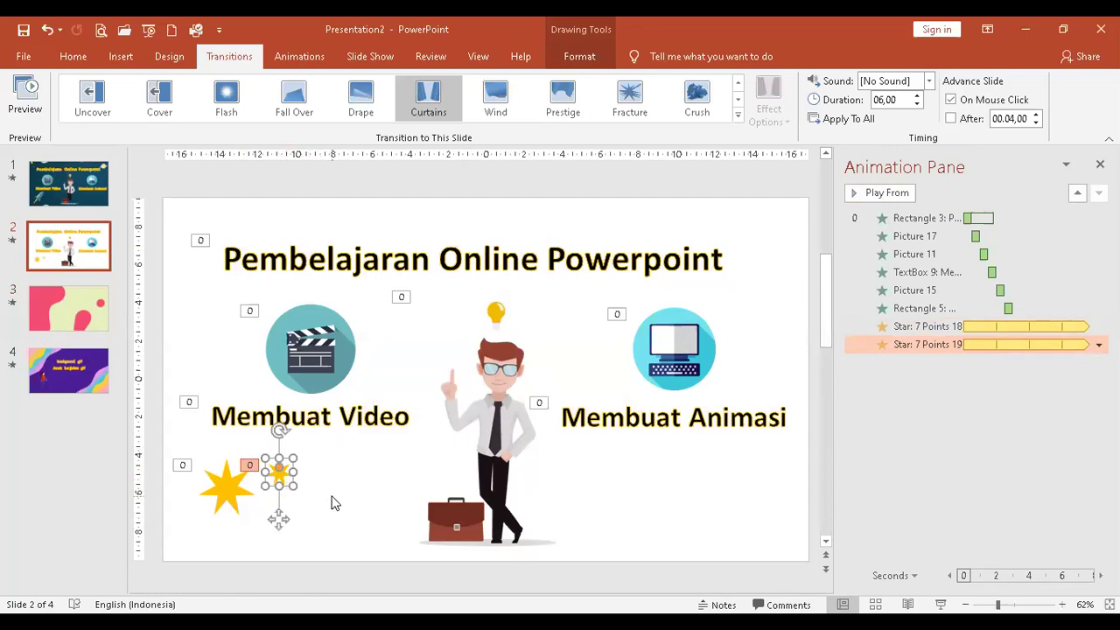
key("ctrl+d")
left_click_drag(345, 474, 307, 493)
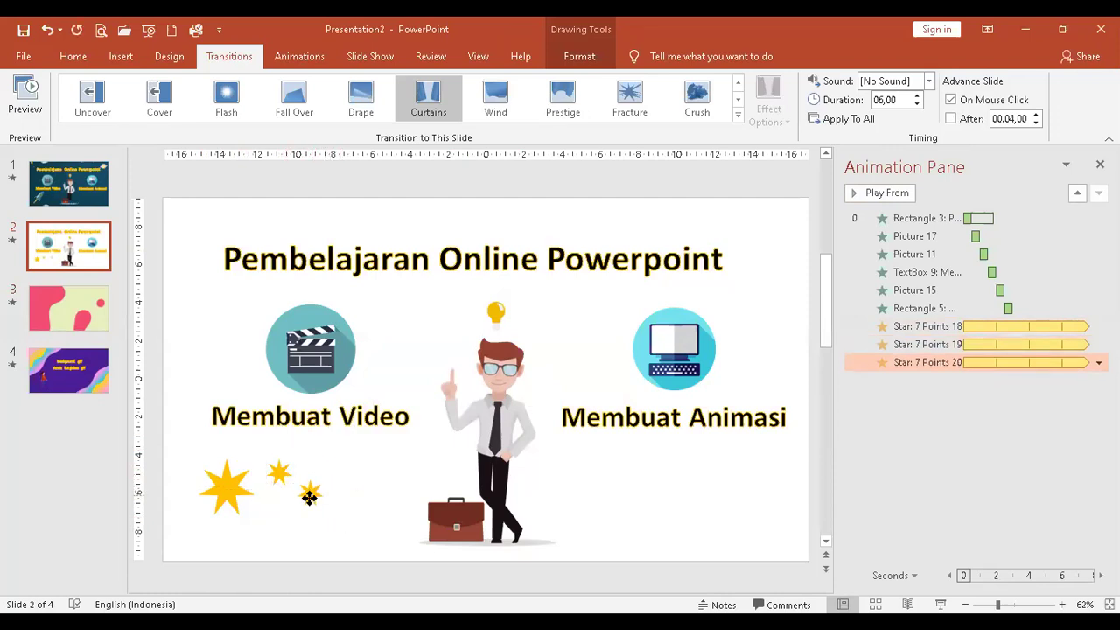
left_click(246, 539)
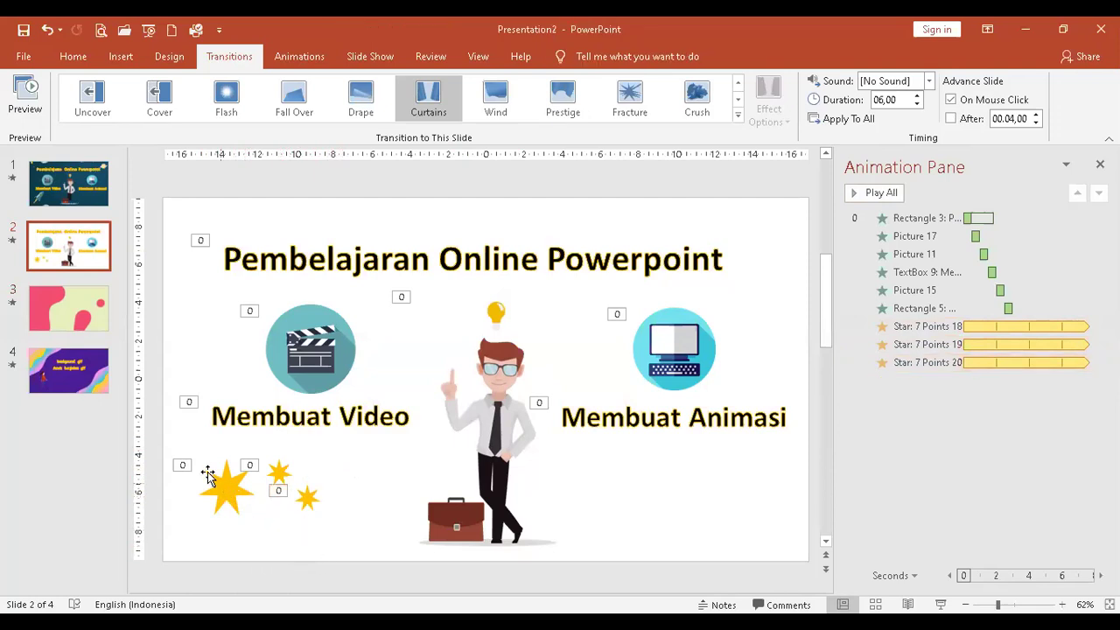
Duplicate the three-star cluster and place it right of the briefcase
mouse_move(156, 433)
left_mouse_down()
mouse_move(370, 577)
mouse_move(330, 544)
left_mouse_up()
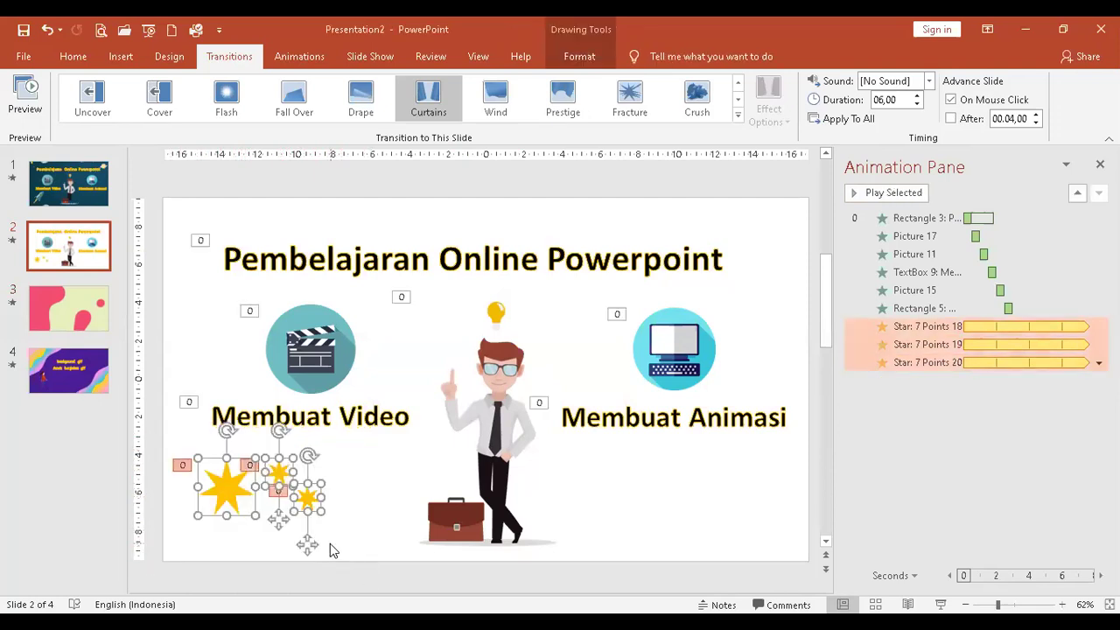
key("ctrl+d")
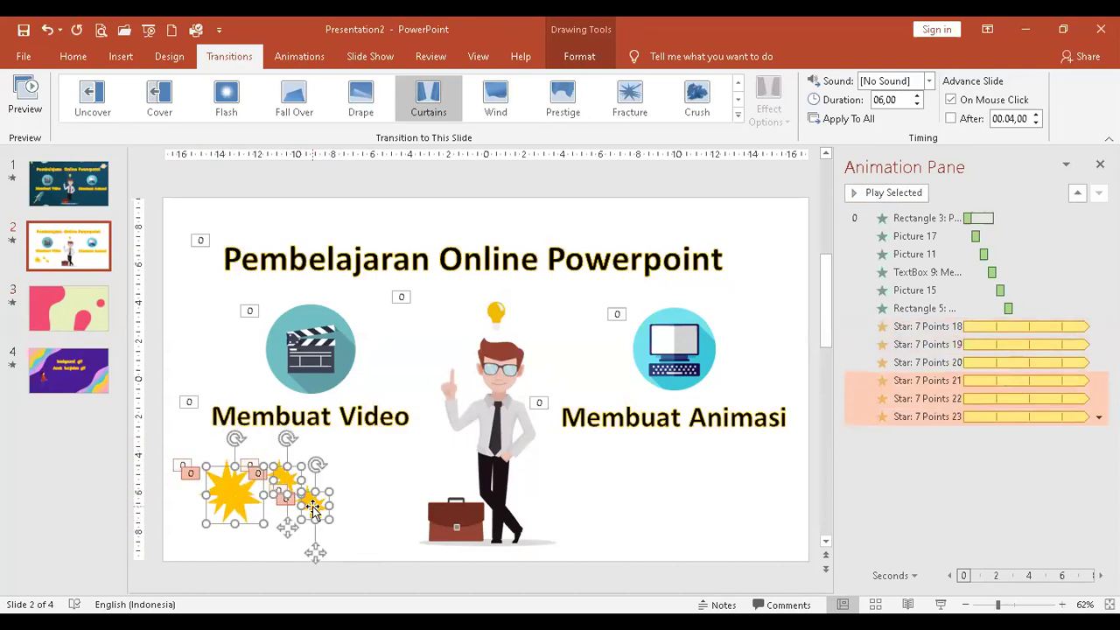
left_click_drag(315, 507, 725, 497)
left_click(783, 537)
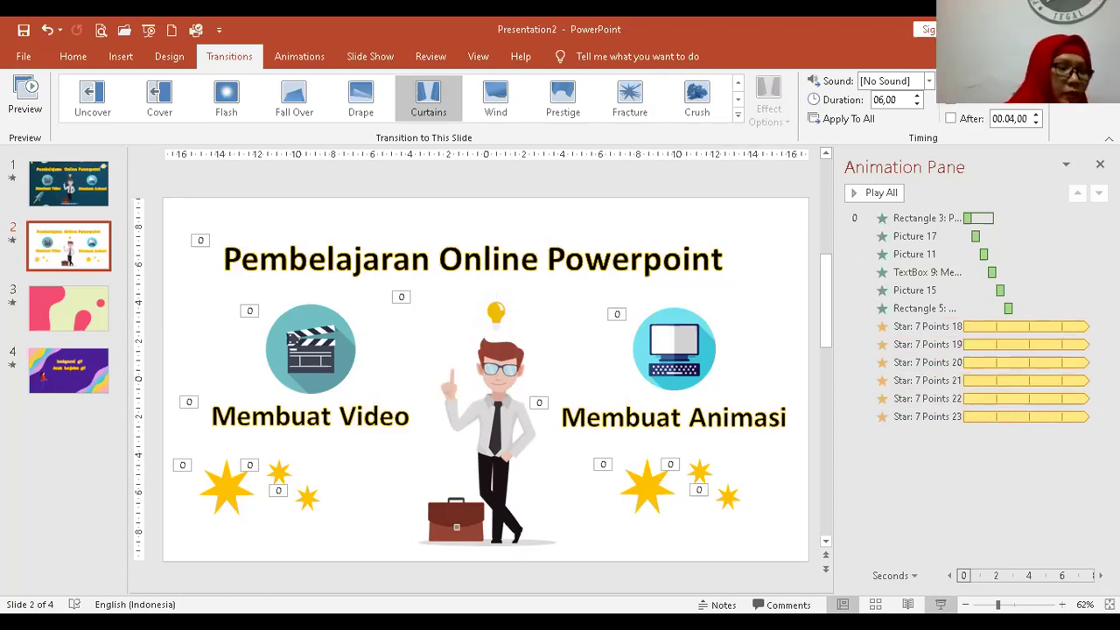
left_click(877, 192)
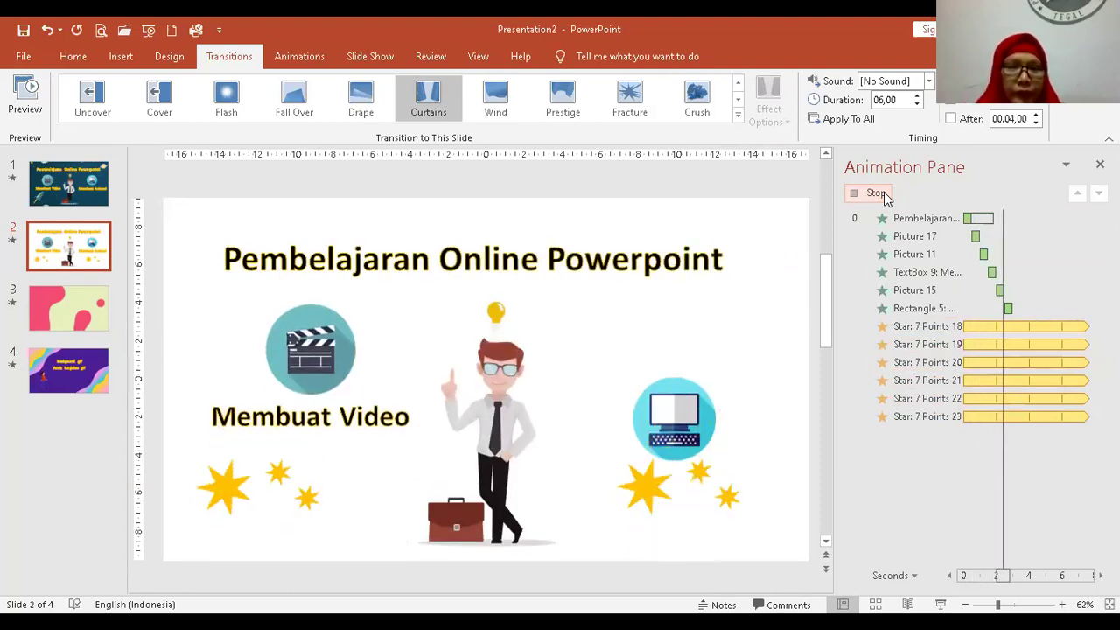
left_click(877, 192)
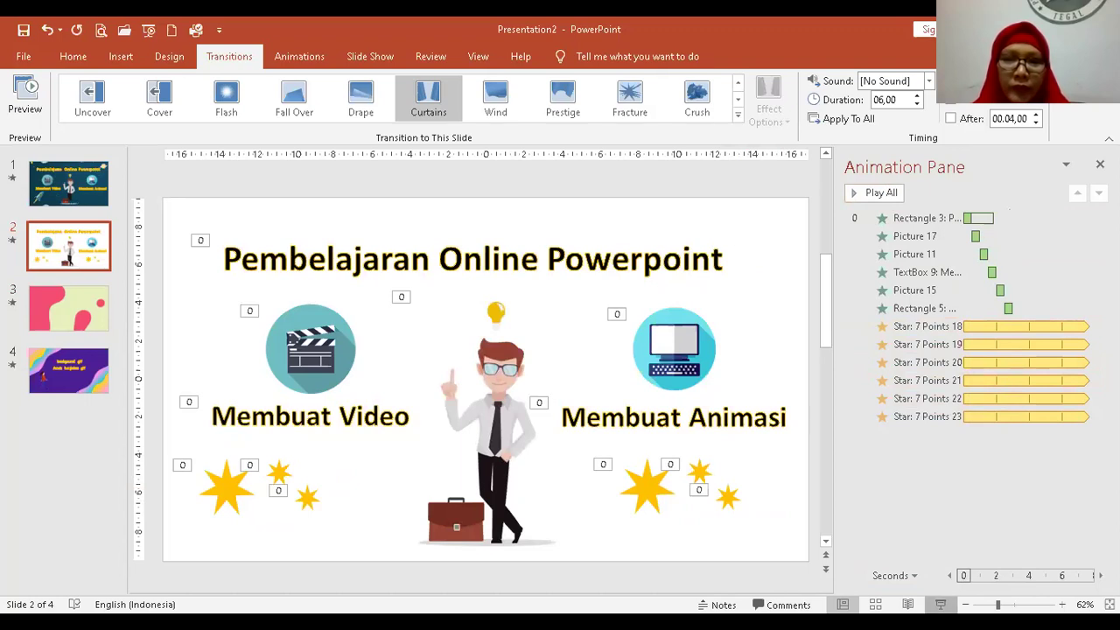
key("shift+F5")
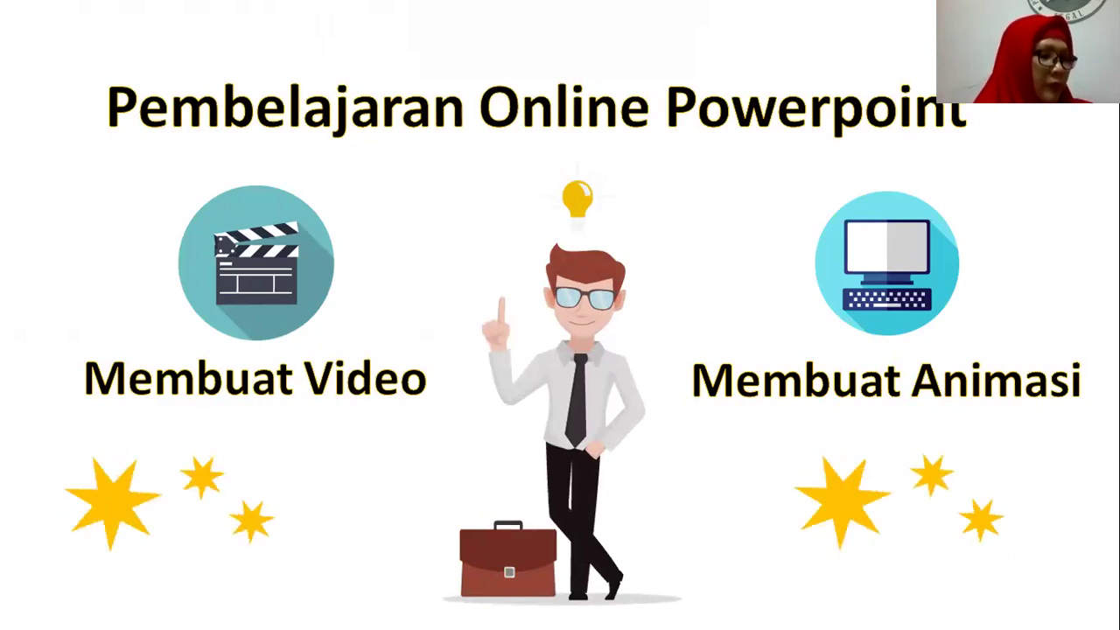
right_click(806, 456)
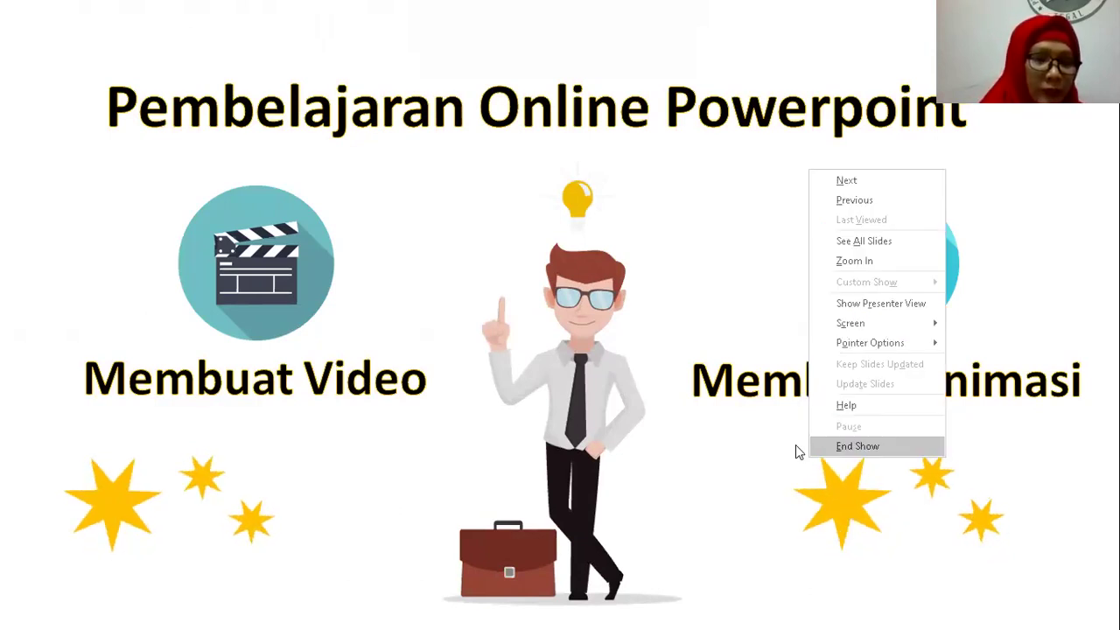
key("Return")
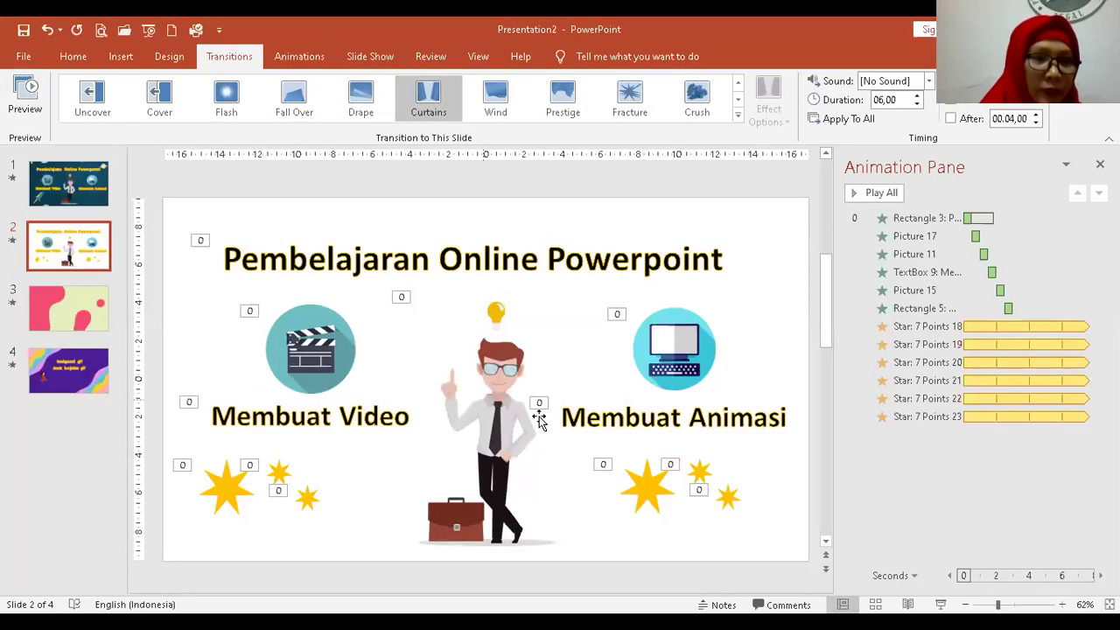
Check the small stars on slide 2, then open the Insert Shapes gallery
left_click(99, 196)
left_click(99, 234)
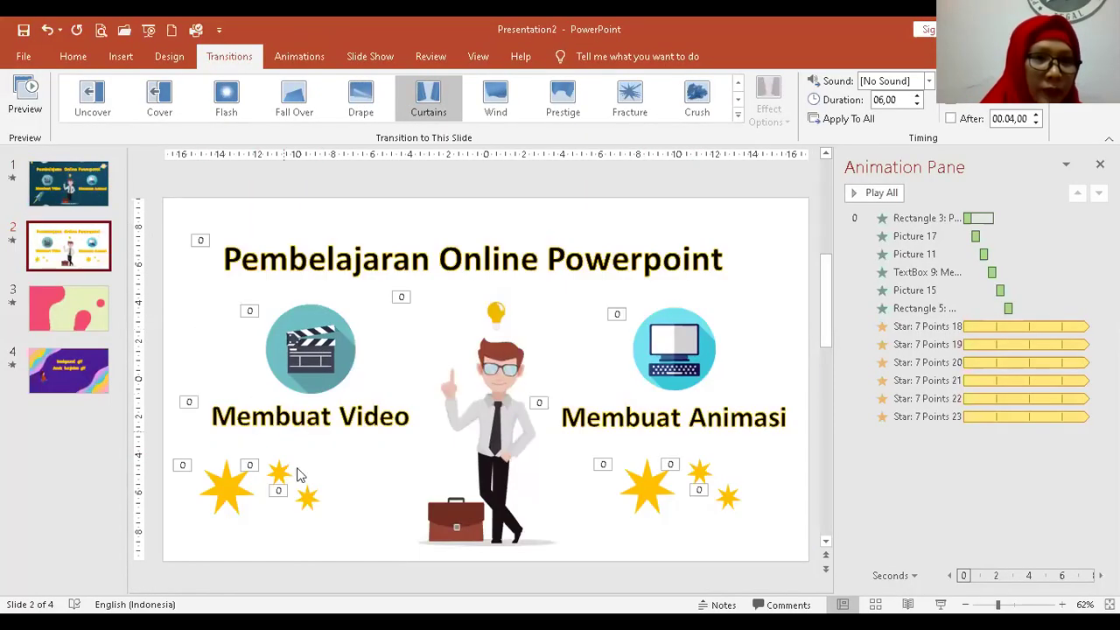
left_click(313, 494)
left_click(341, 513)
left_click(316, 504)
left_click(342, 513)
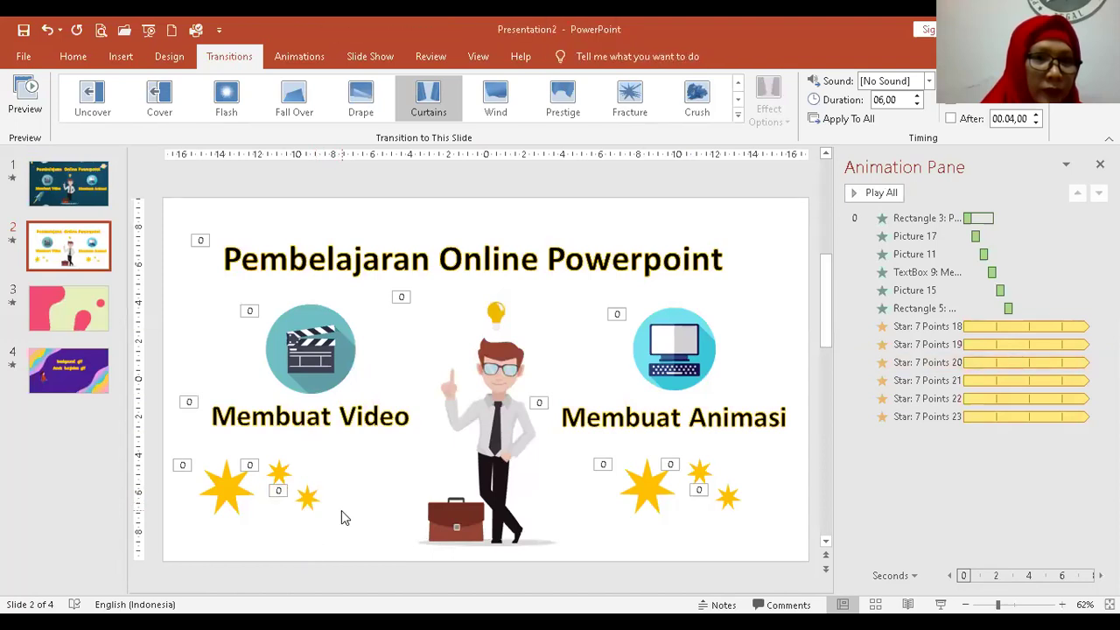
left_click(315, 497)
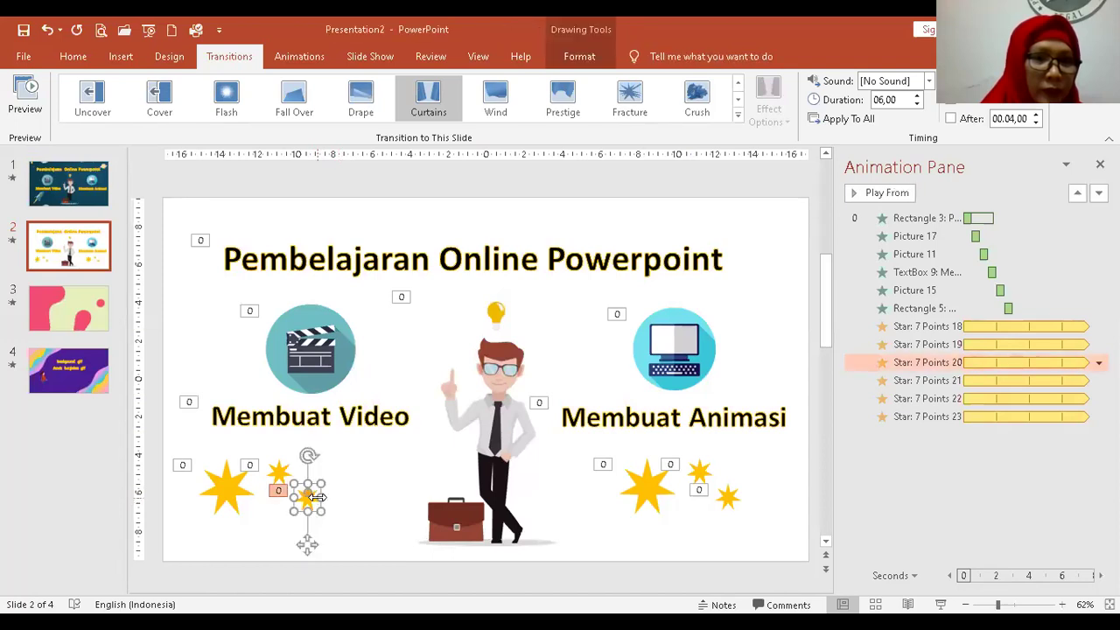
left_click(348, 507)
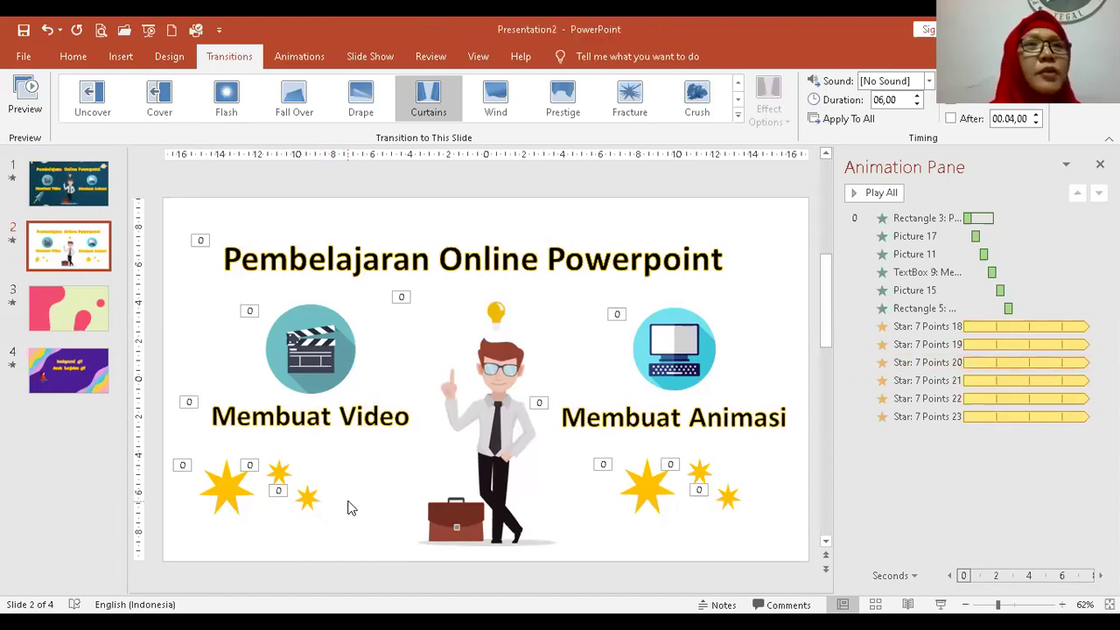
left_click(123, 58)
left_click(257, 121)
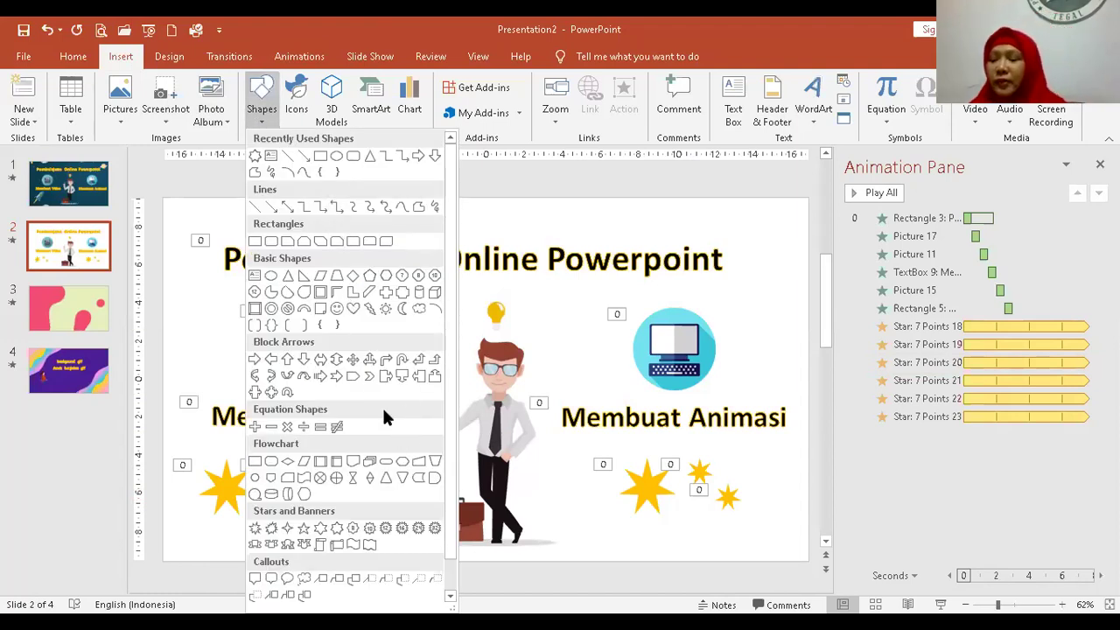
Draw a sun shape below the Membuat Video caption
left_click(419, 310)
left_click(262, 117)
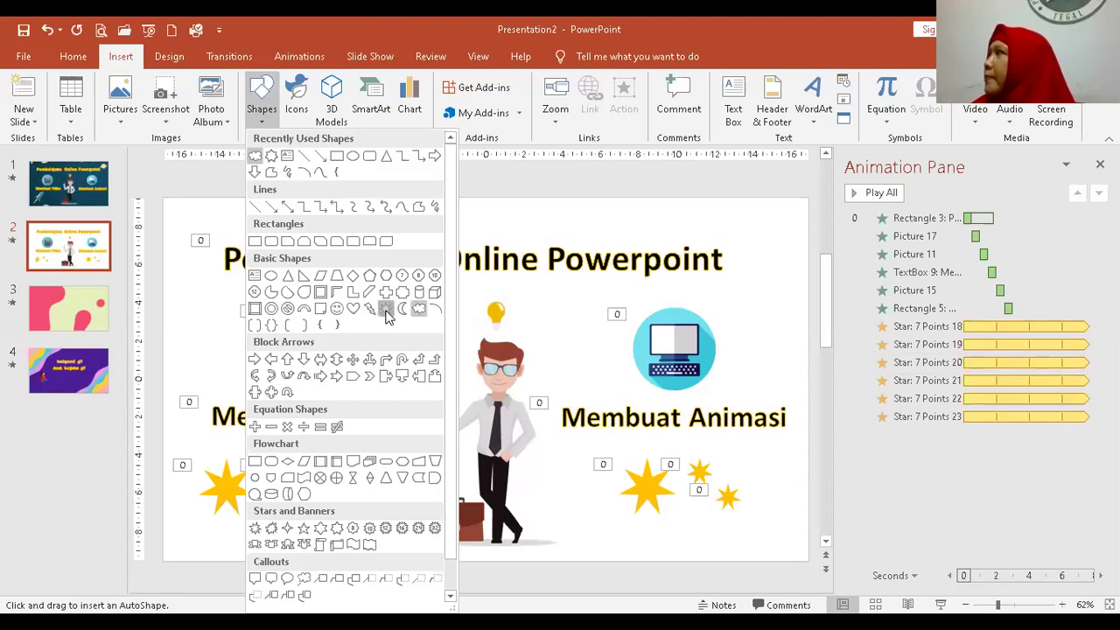
left_click(387, 316)
mouse_move(369, 457)
left_mouse_down()
mouse_move(436, 524)
mouse_move(375, 487)
left_mouse_up()
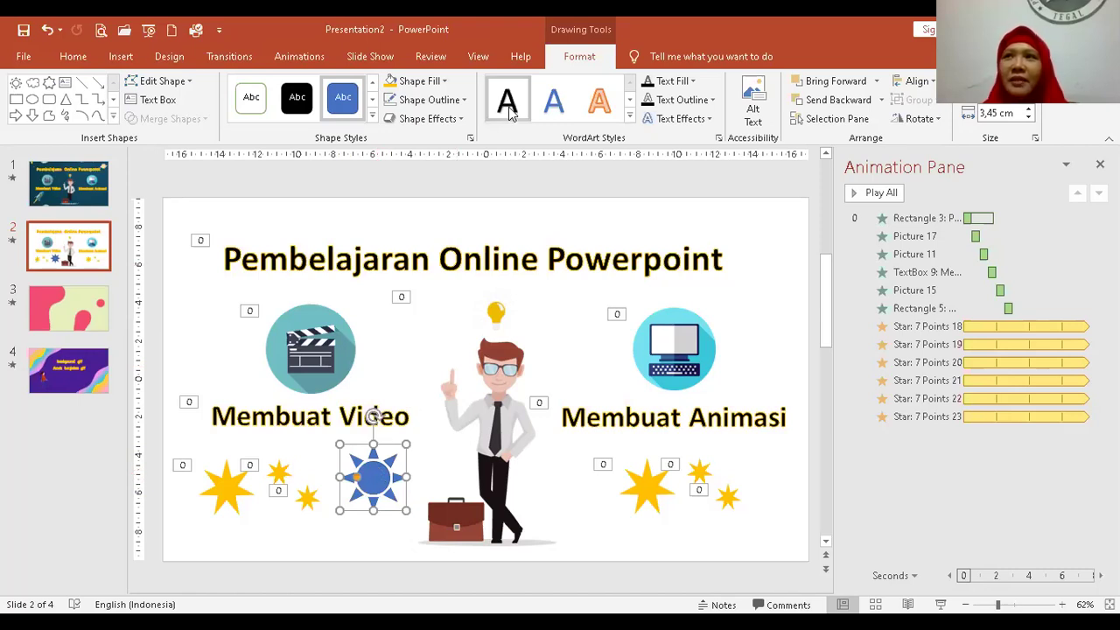
Give the sun no outline and a green fill, and move it between the clapperboard and title
left_click(438, 101)
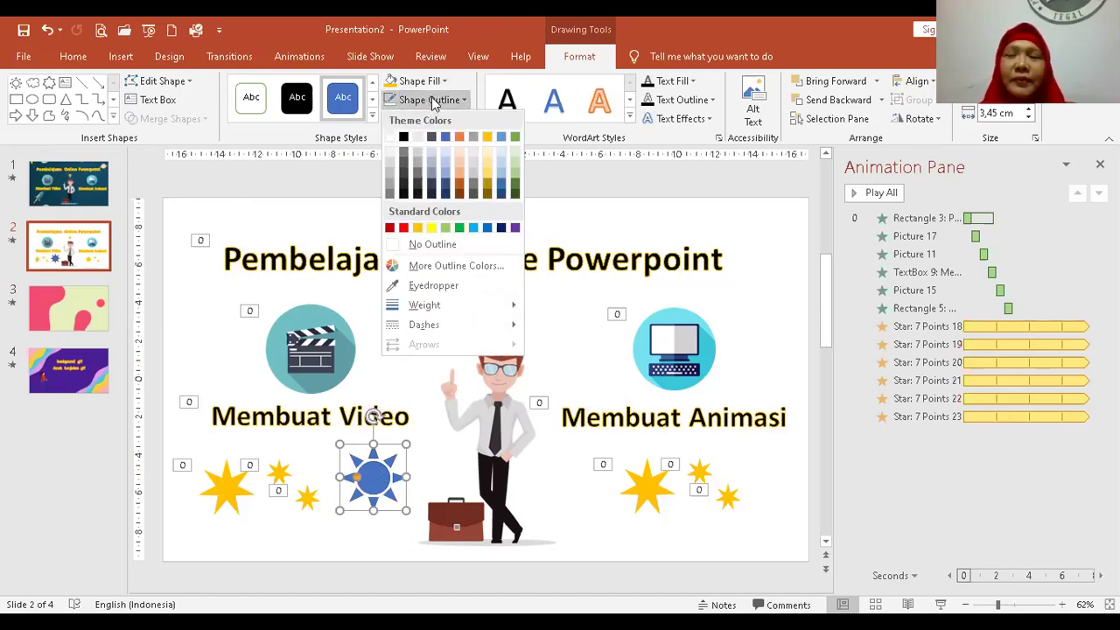
left_click(428, 246)
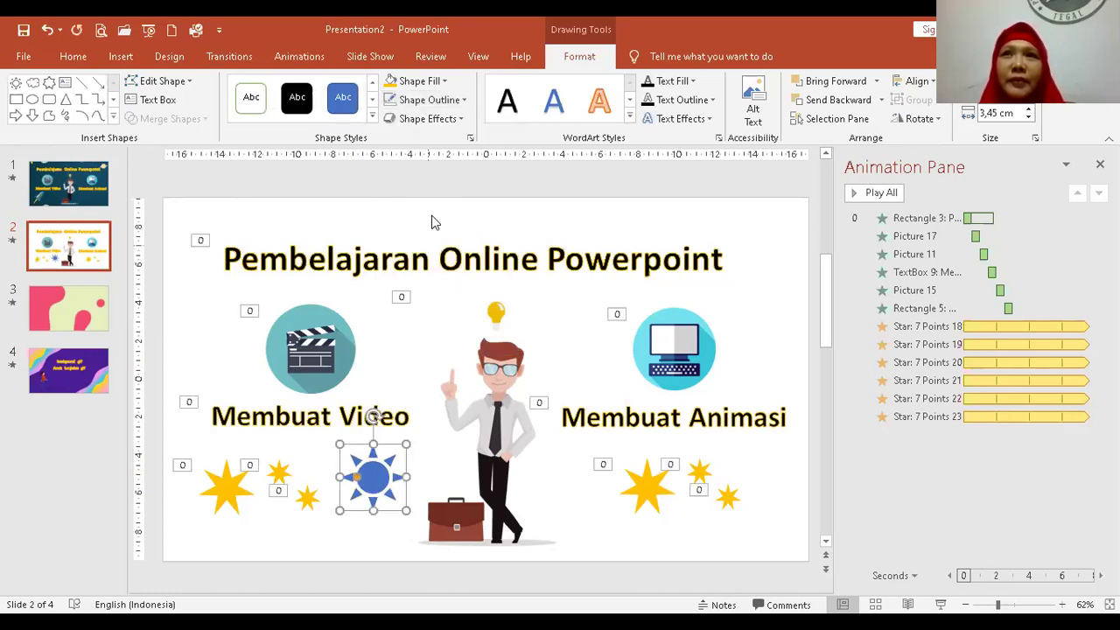
left_click(420, 81)
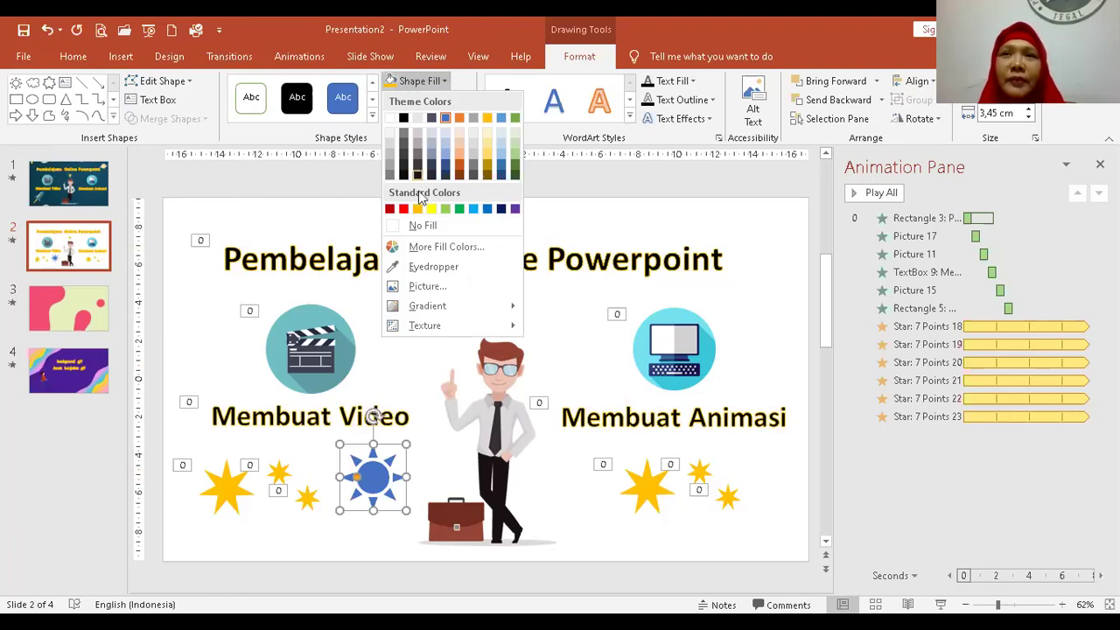
left_click(459, 208)
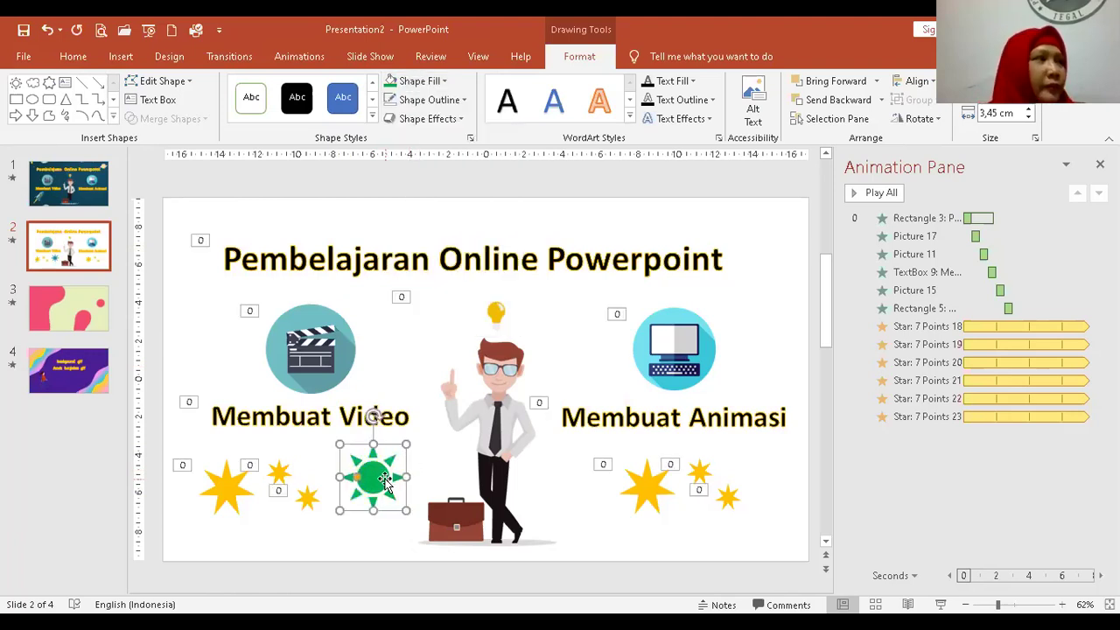
left_click_drag(390, 456, 417, 296)
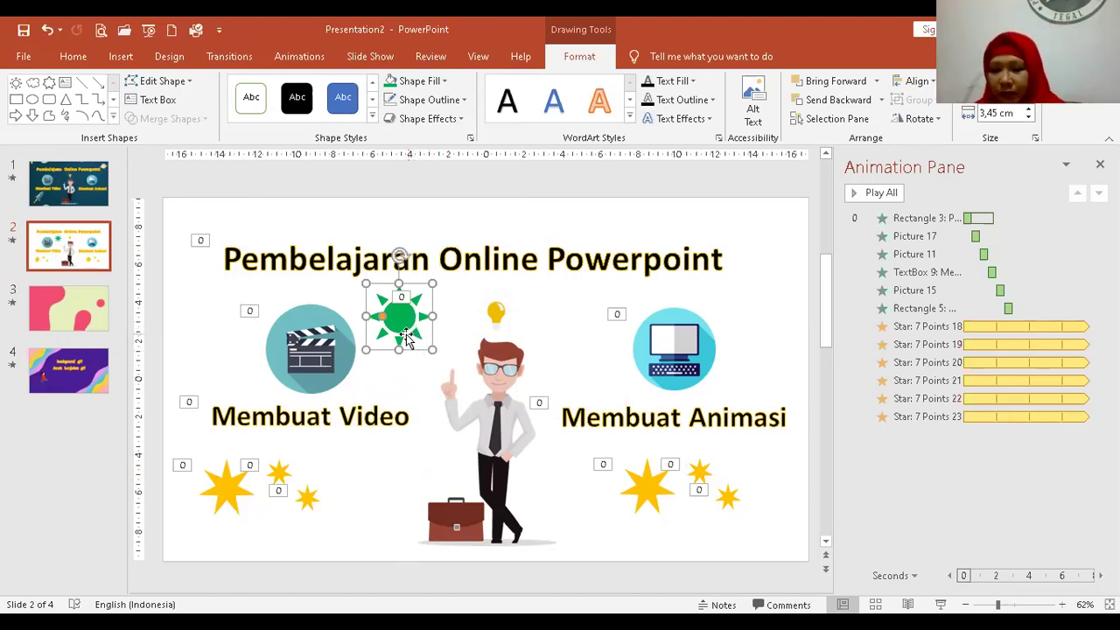
left_click(226, 488)
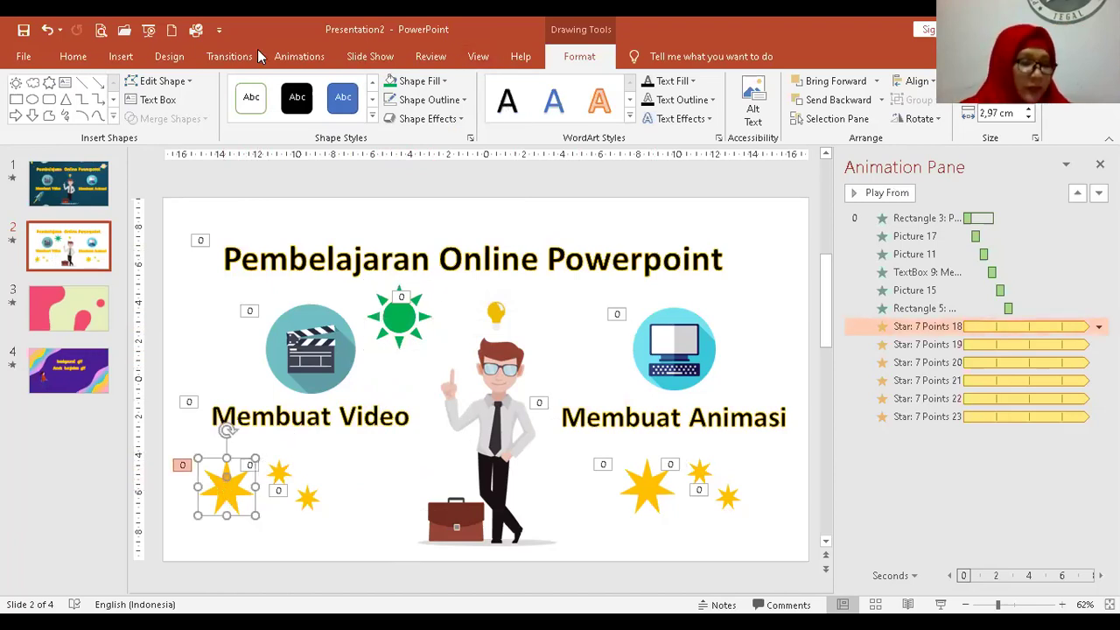
Move the green sun to the slide's top-right corner
left_click(295, 56)
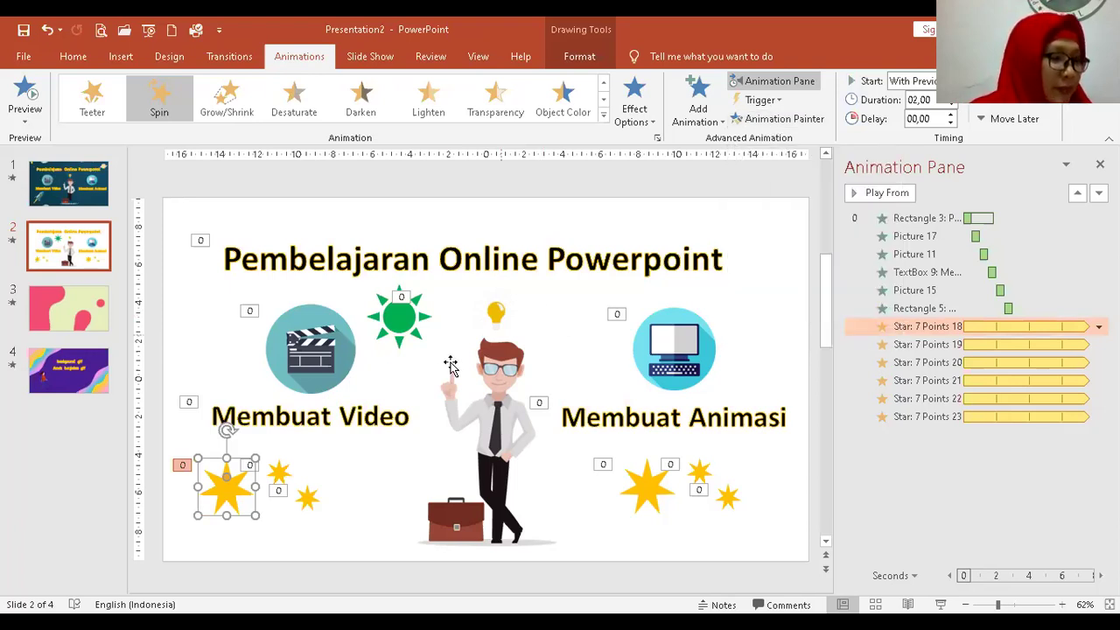
left_click(403, 346)
left_click_drag(403, 346, 767, 248)
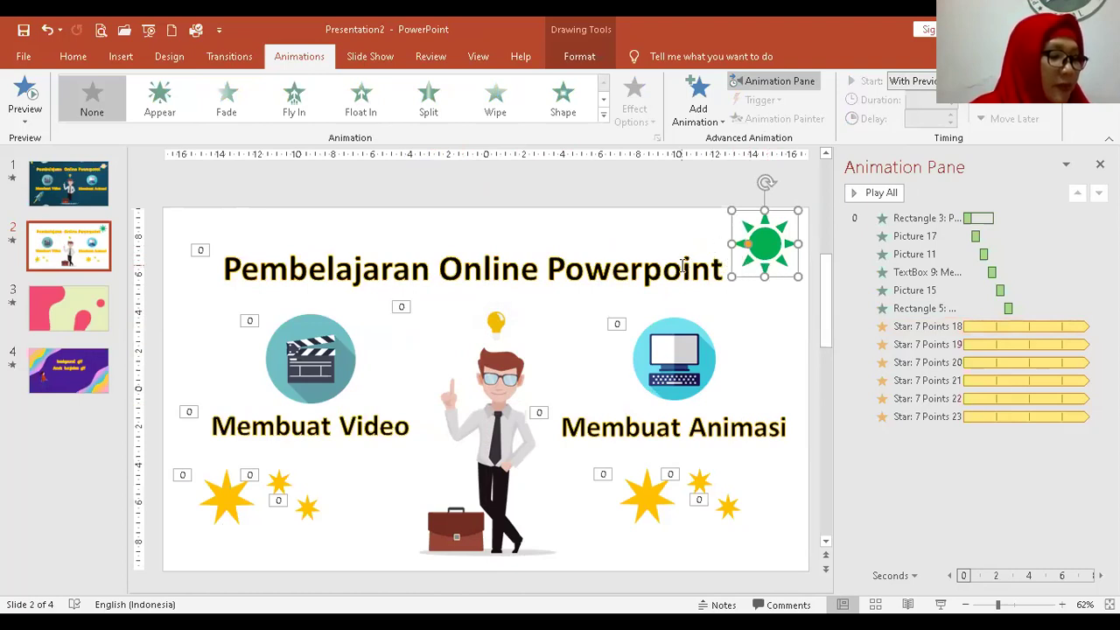
Copy the large star's Spin animation onto the sun with Animation Painter
left_click(218, 500)
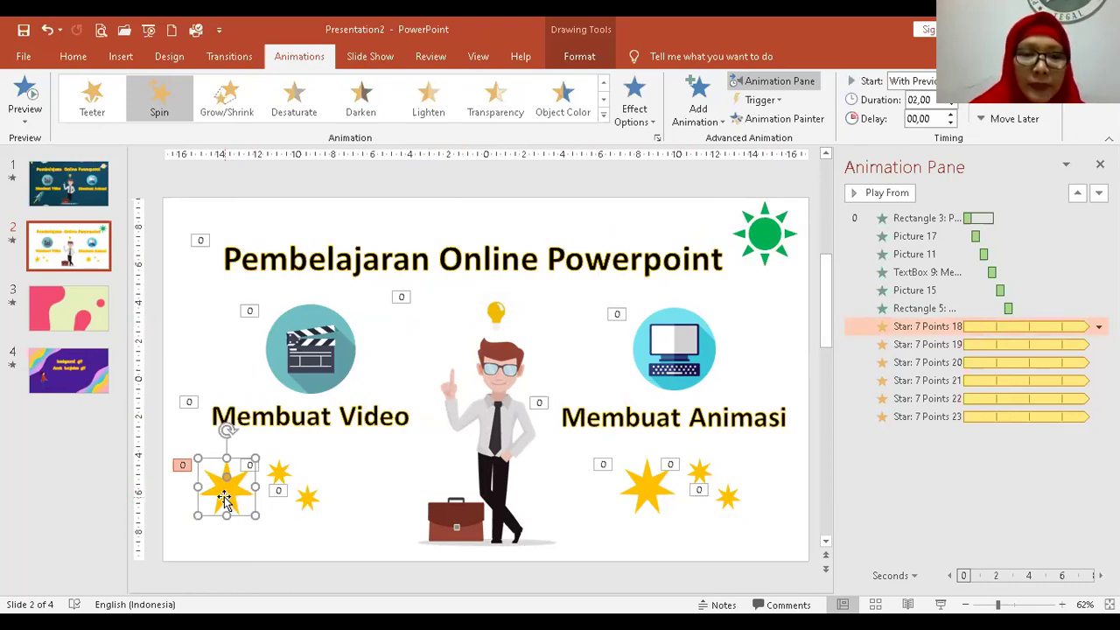
left_click(773, 122)
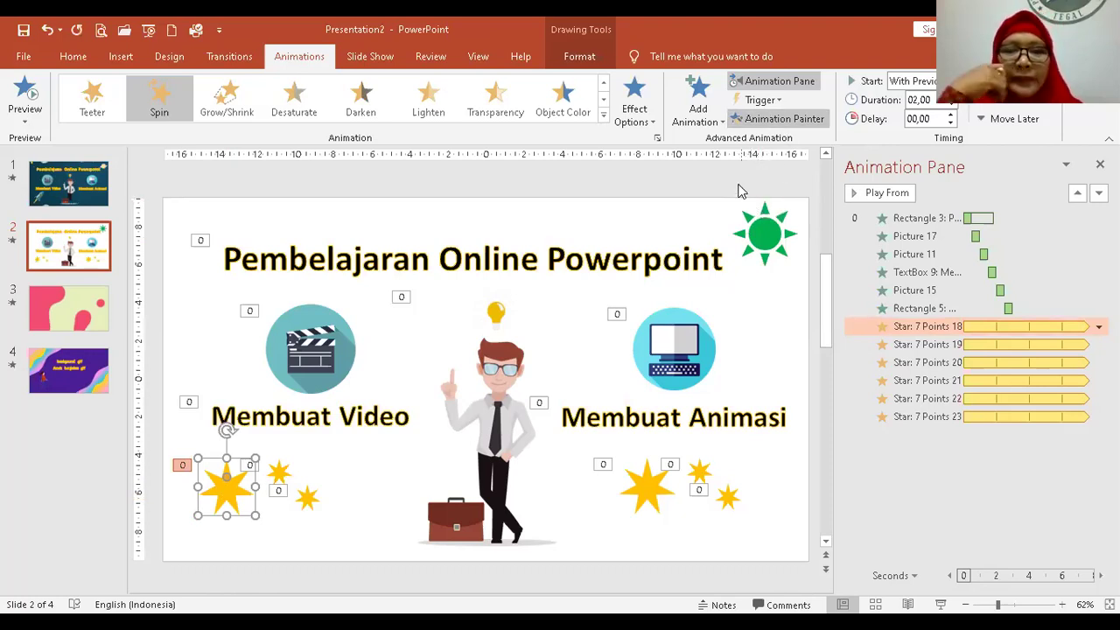
left_click(766, 231)
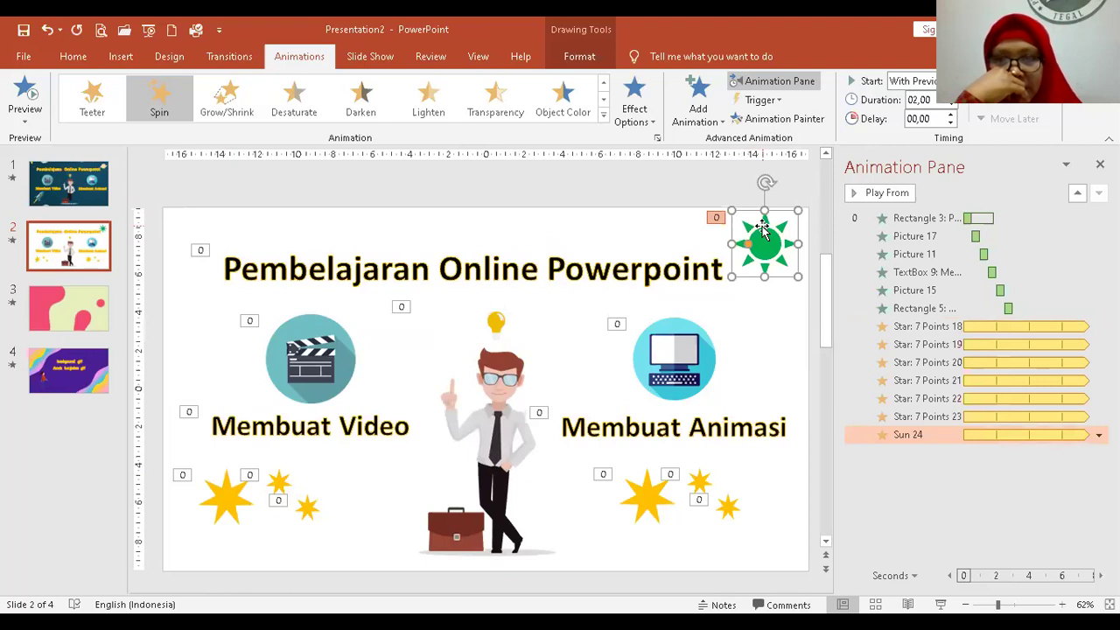
Draw a flowchart hourglass shape between the clapperboard and the businessman
left_click(606, 116)
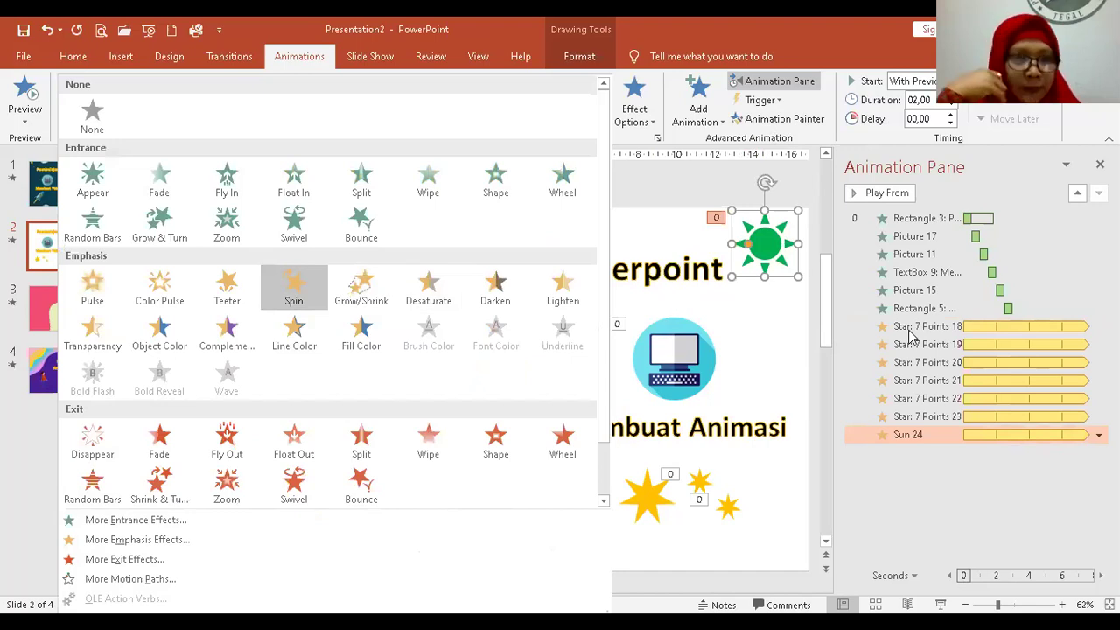
left_click(724, 197)
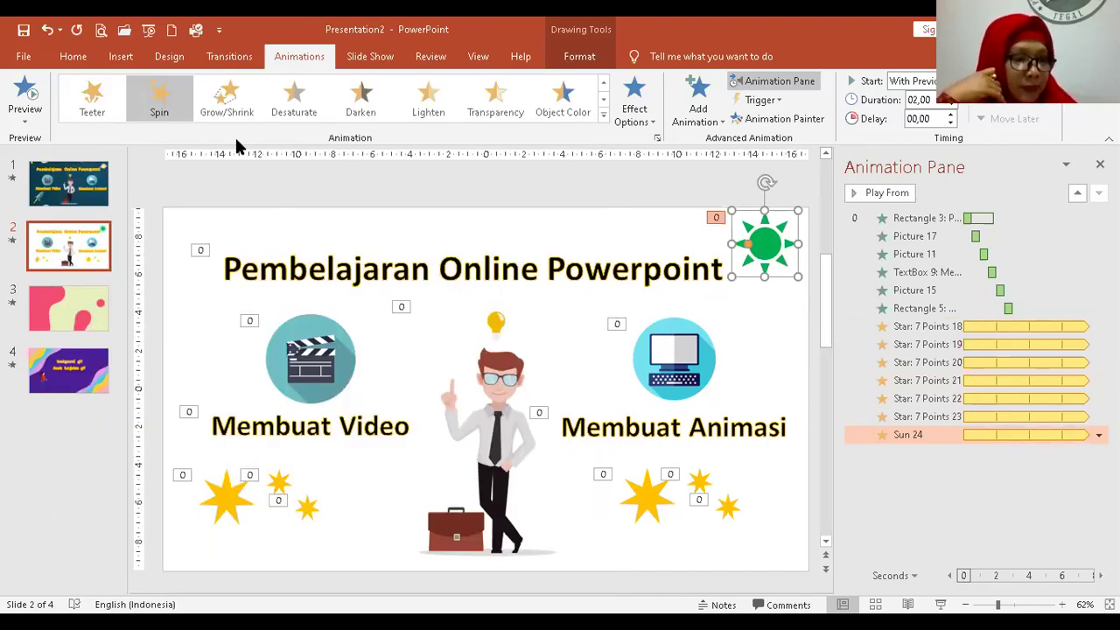
left_click(75, 58)
left_click(122, 58)
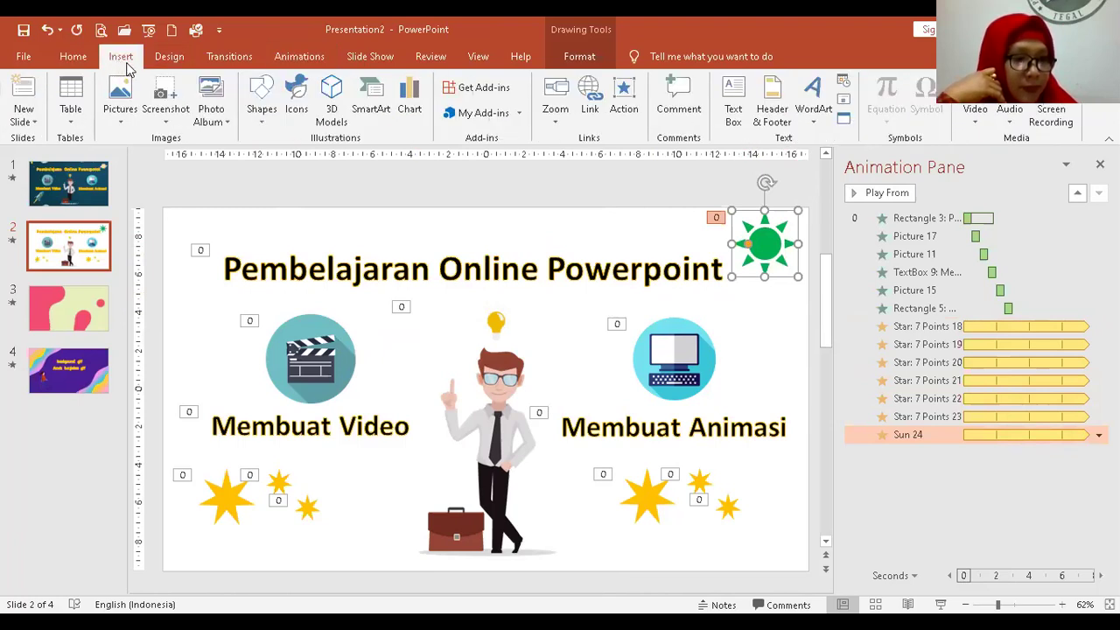
left_click(261, 98)
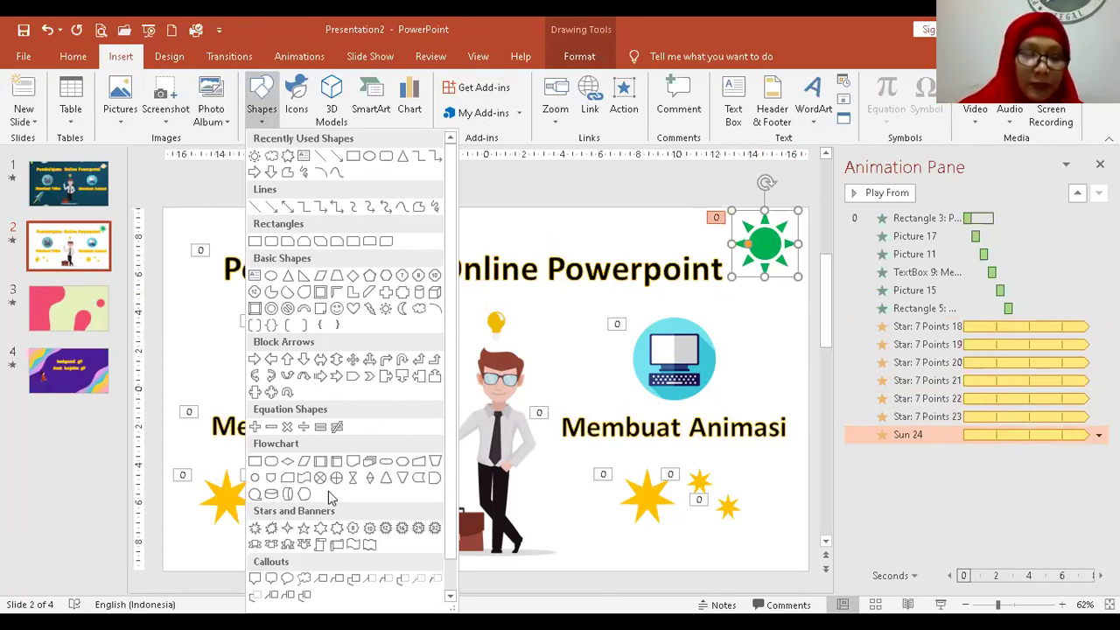
left_click(353, 477)
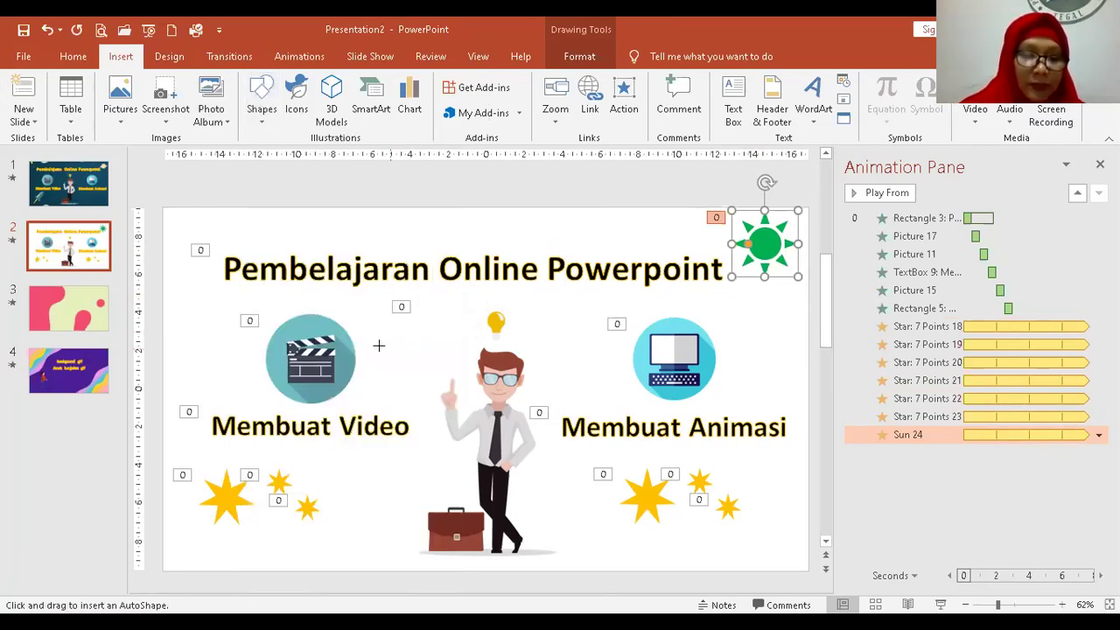
mouse_move(391, 344)
left_mouse_down()
mouse_move(412, 395)
mouse_move(400, 345)
left_mouse_up()
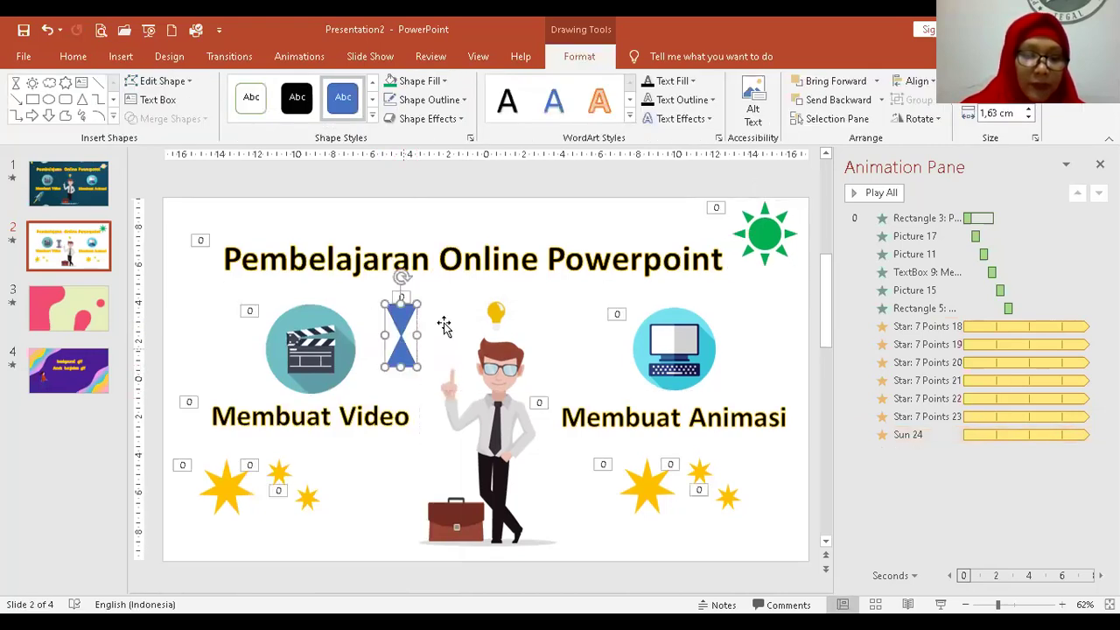
Fill the hourglass green and copy the sun's Spin animation onto it
left_click(391, 81)
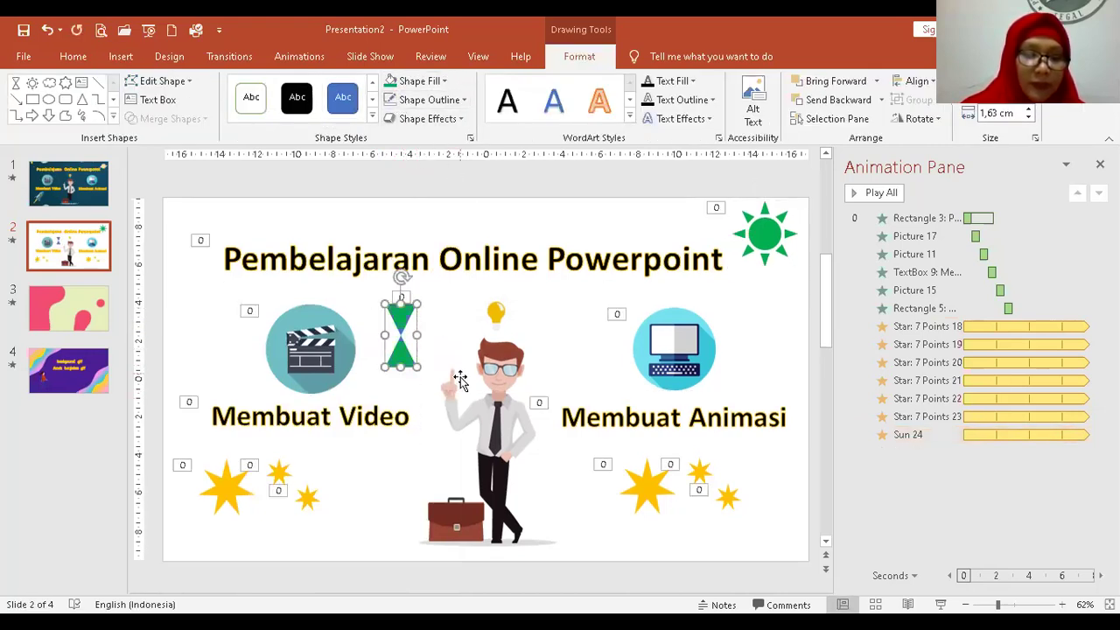
left_click(770, 227)
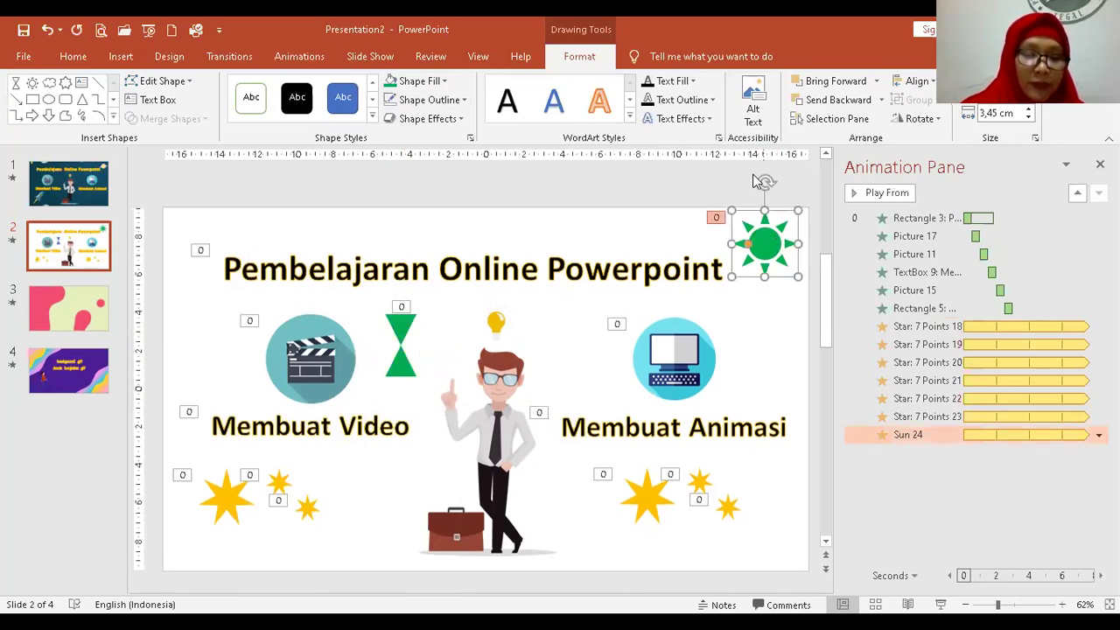
left_click(291, 62)
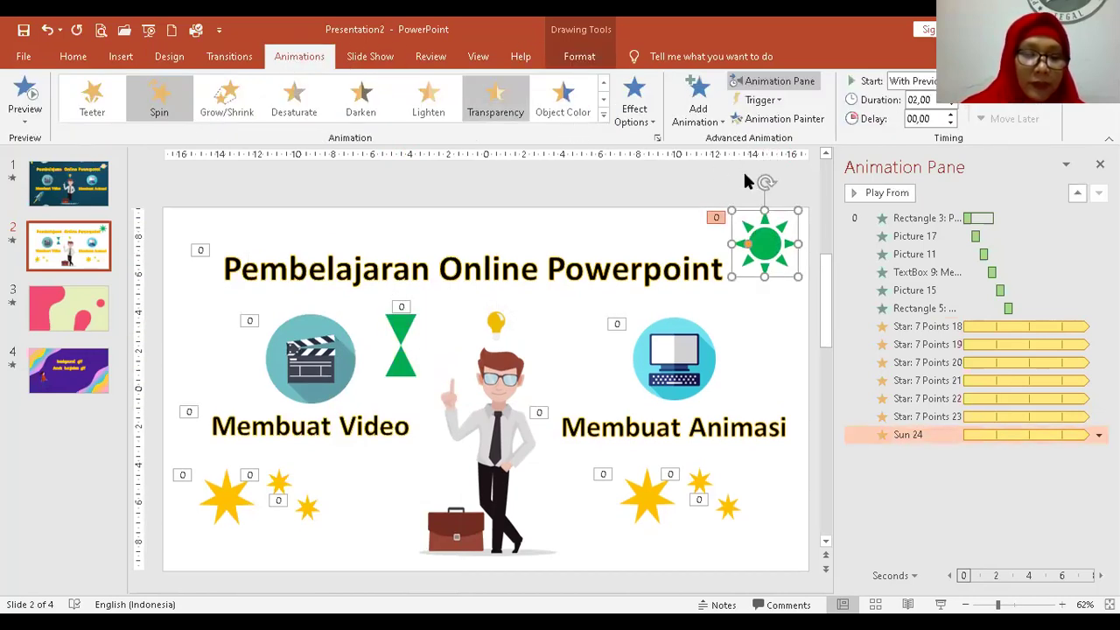
left_click(788, 120)
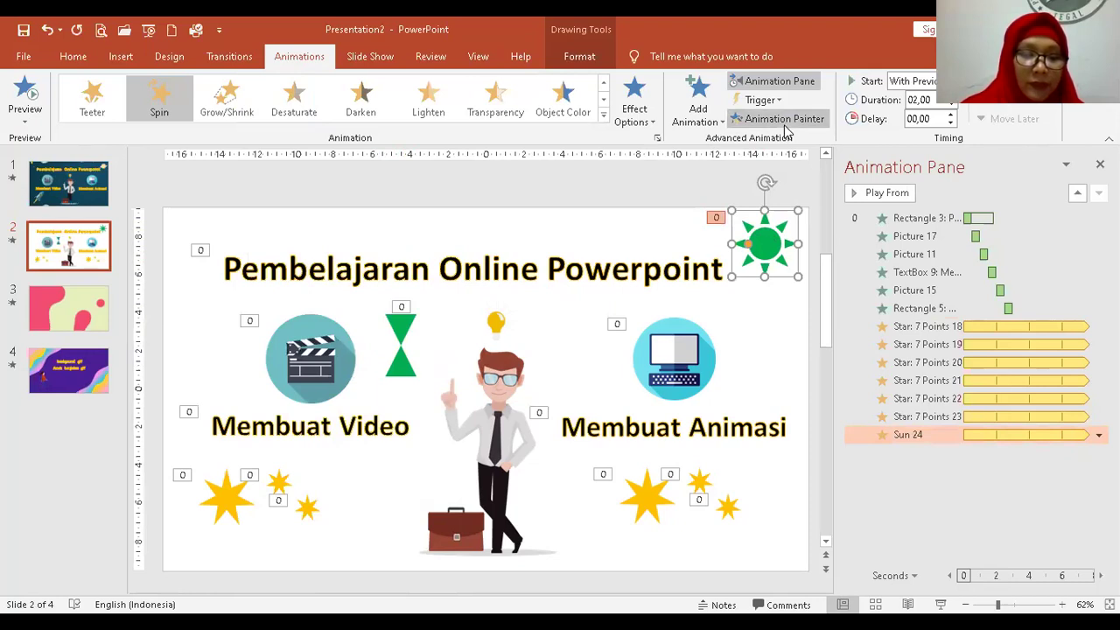
left_click(399, 333)
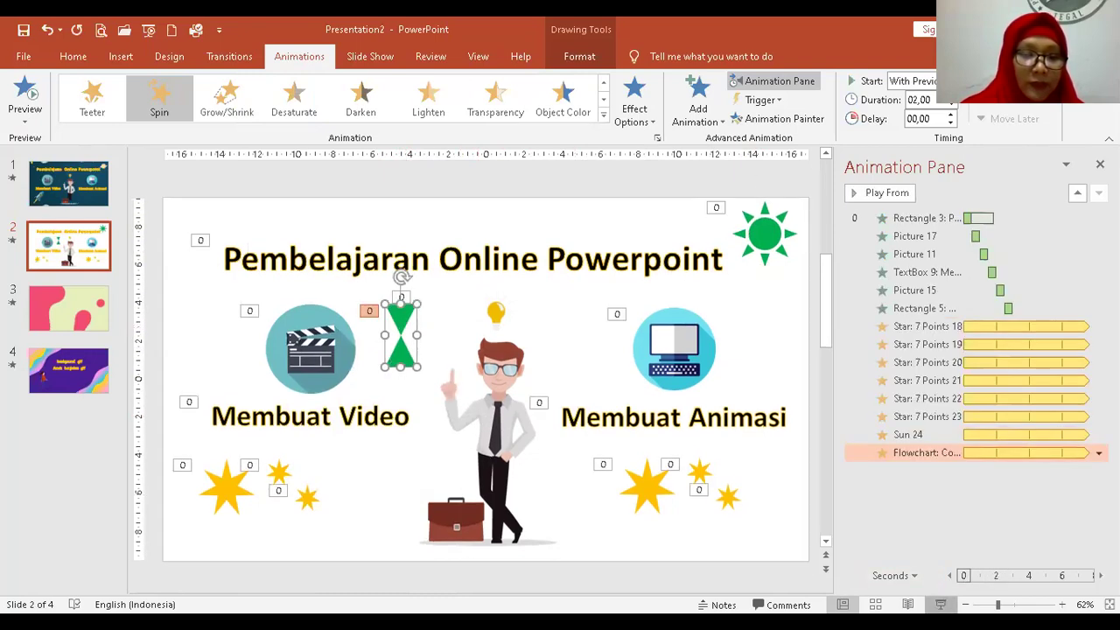
left_click(939, 605)
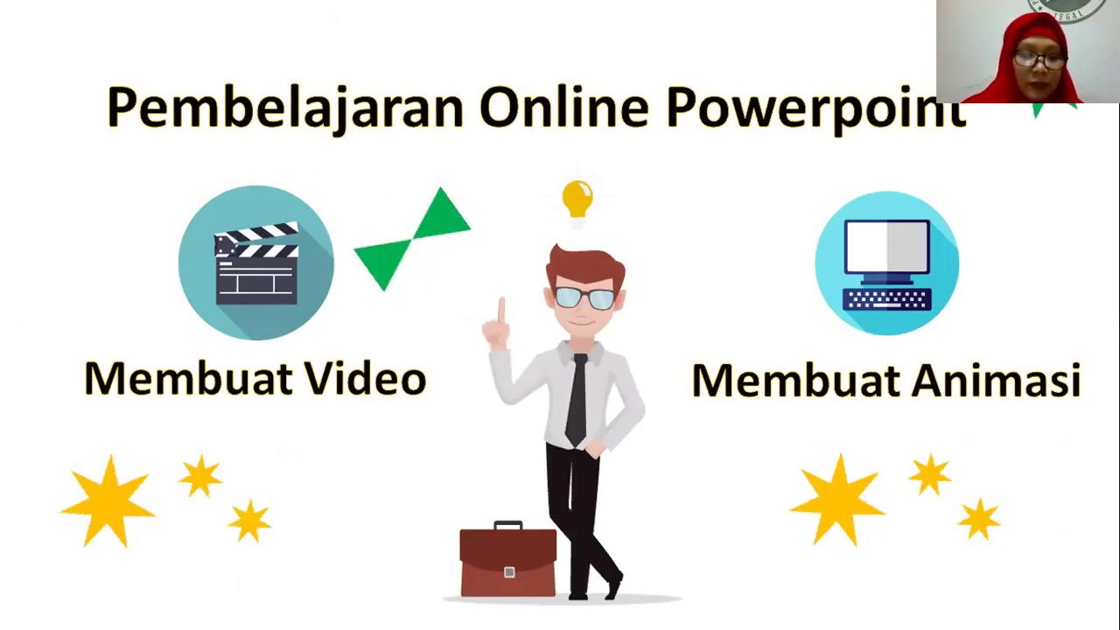
right_click(879, 566)
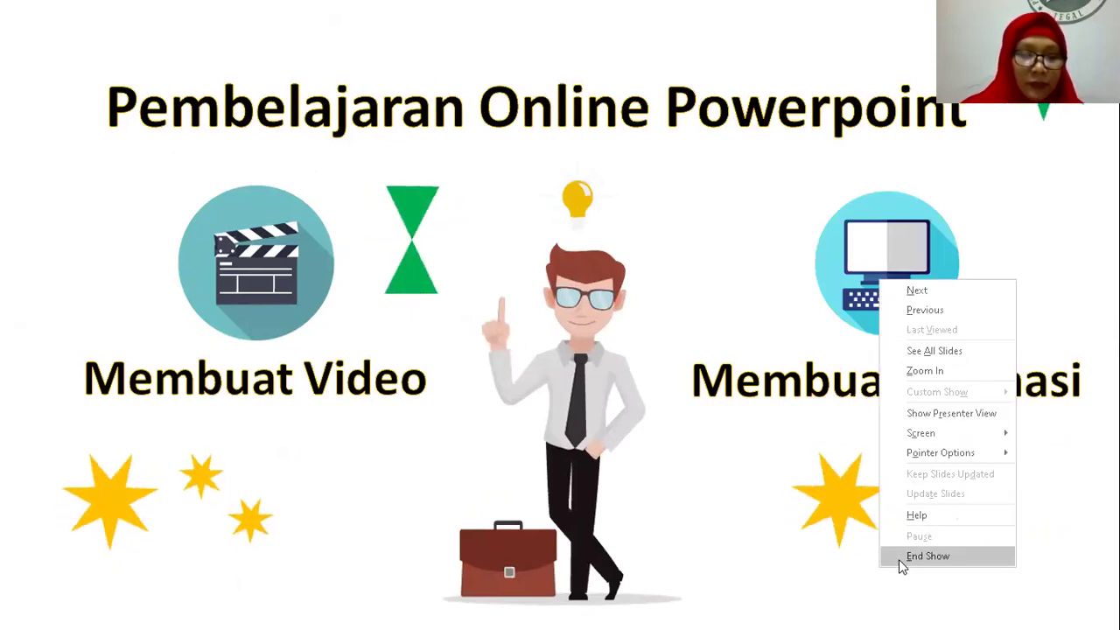
left_click(898, 559)
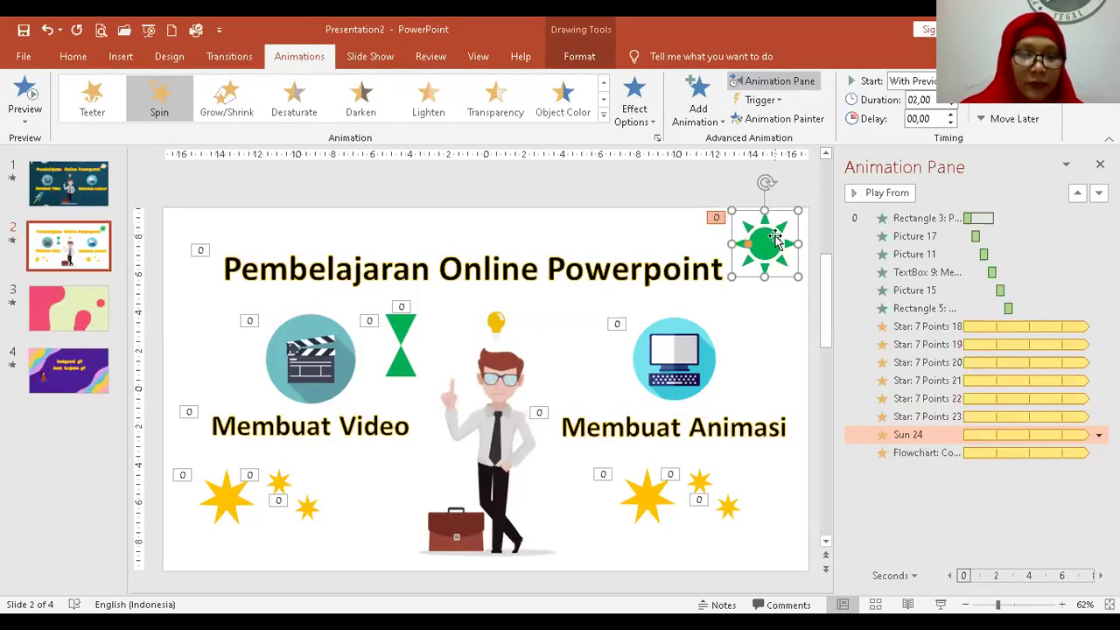
Move the sun to the slide's left edge beside the clapperboard and preview slide 2's slide show
left_click_drag(781, 273, 203, 324)
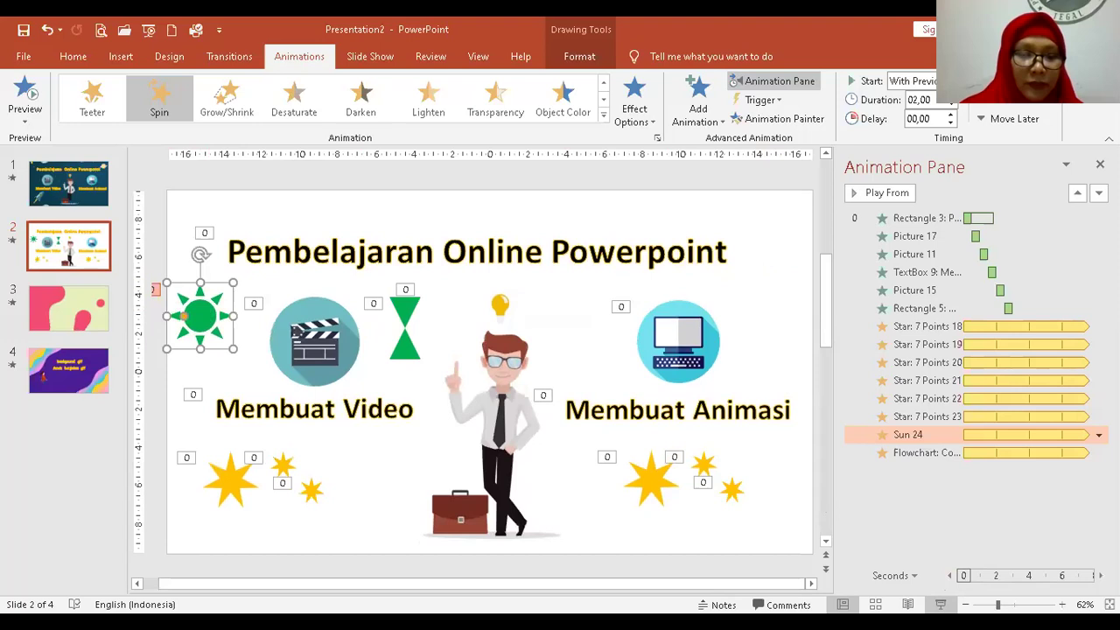
left_click(940, 604)
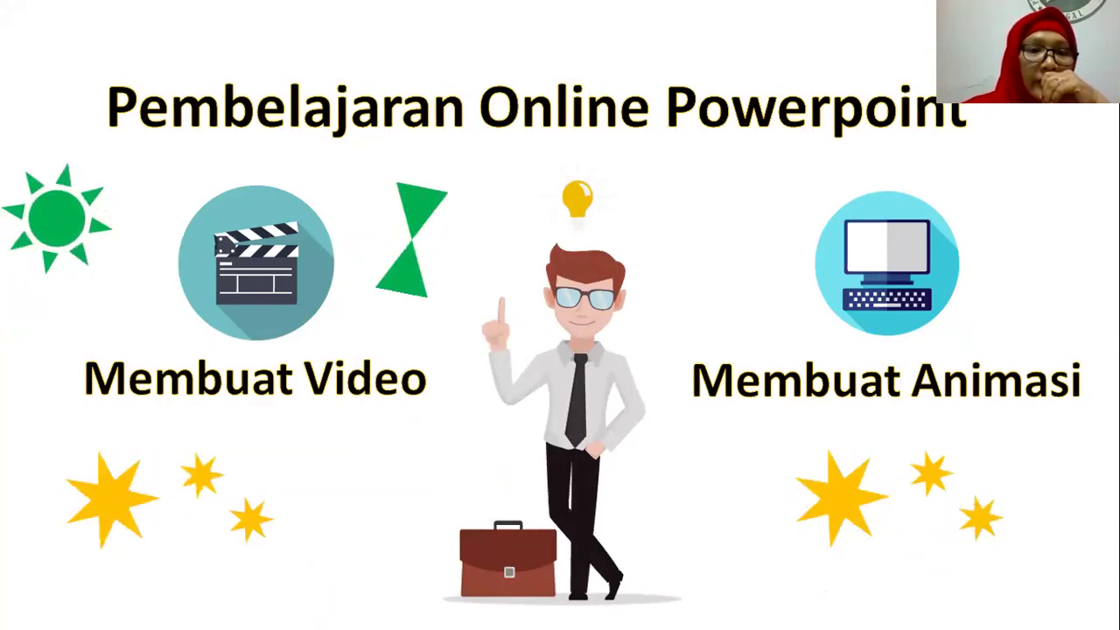
key("Escape")
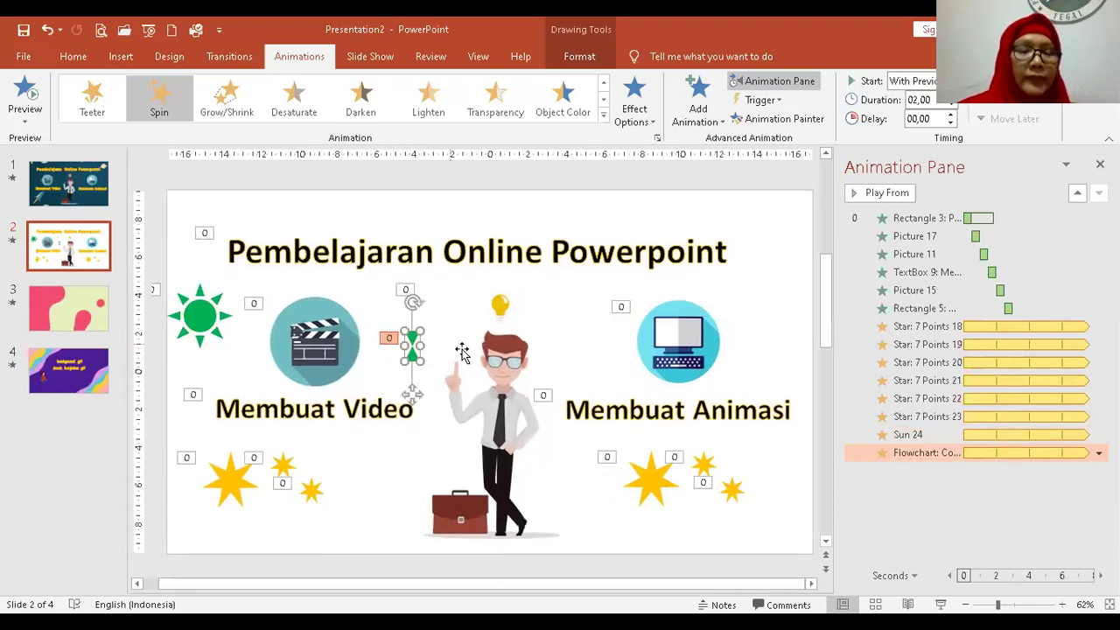
Duplicate the green hourglass with its spin and lay the copy crosswise over the original
key("ctrl+d")
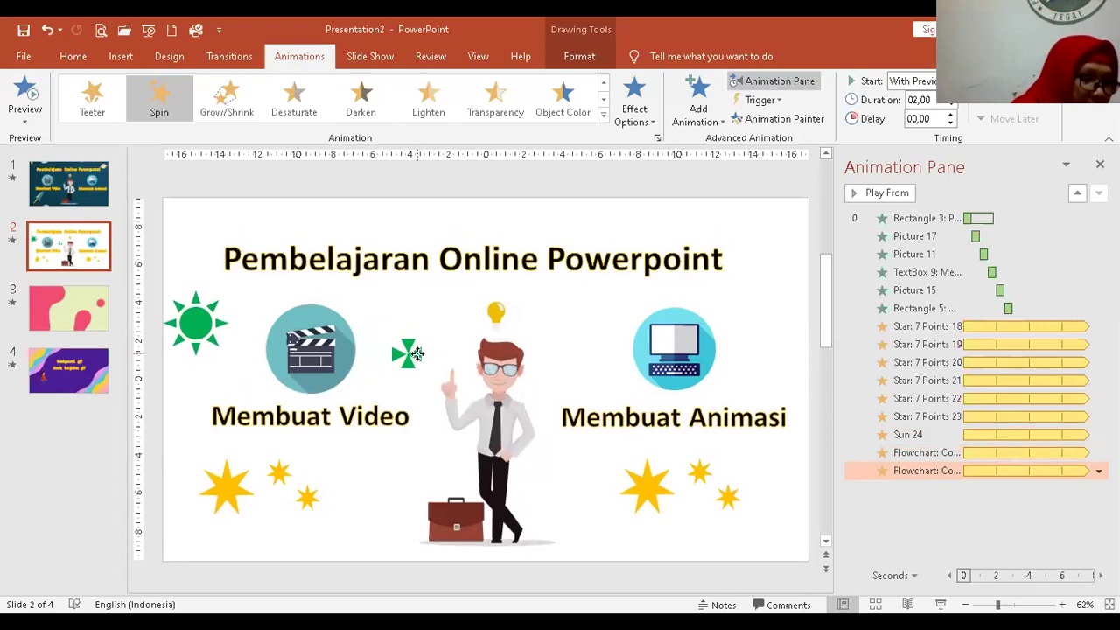
left_click_drag(420, 352, 419, 352)
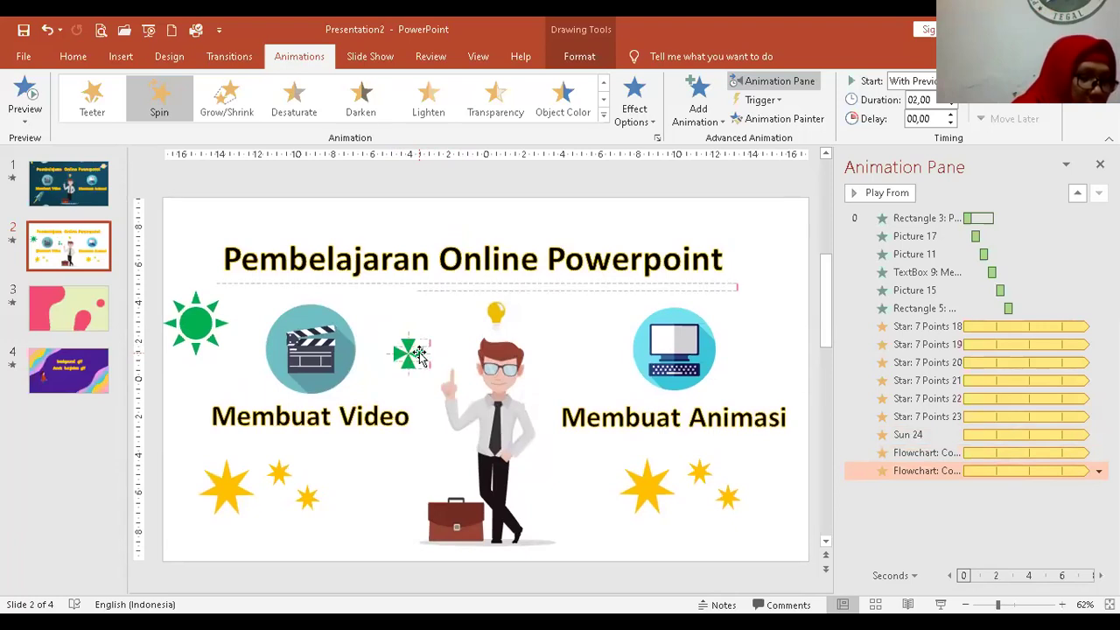
left_click(455, 311)
key("Escape")
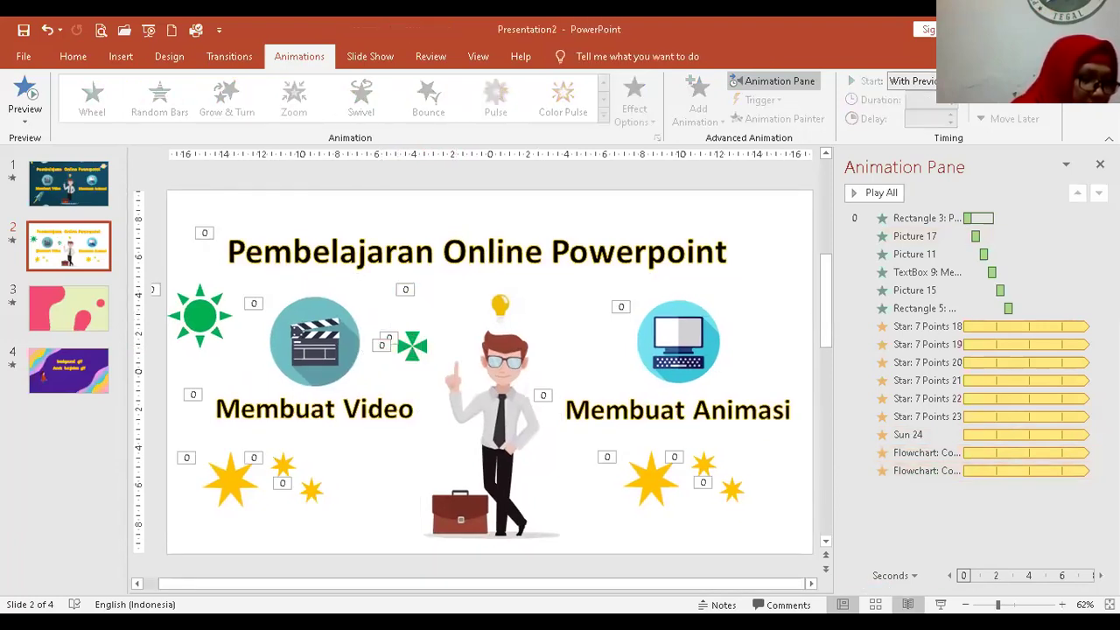
left_click(940, 603)
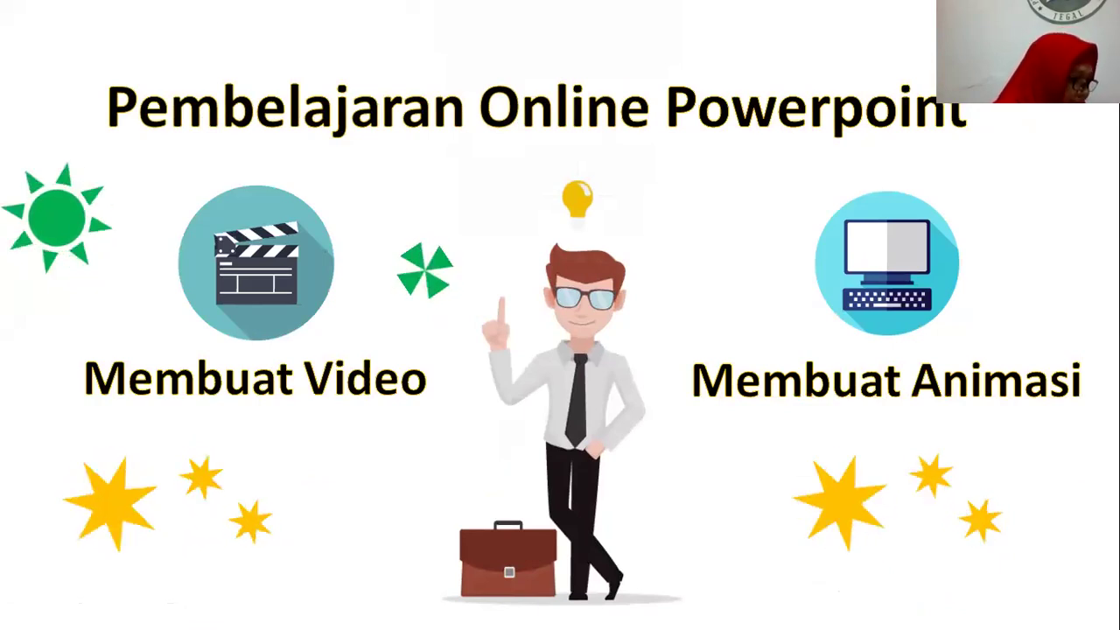
right_click(688, 353)
left_click(705, 335)
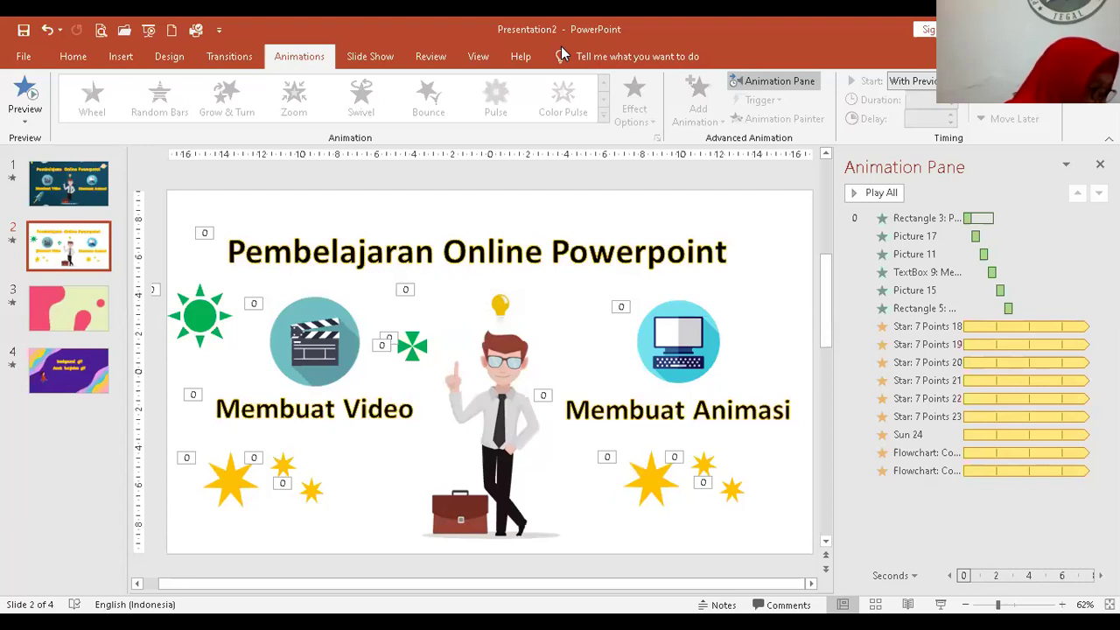
Draw a Diamond shape from the Insert Shapes gallery near the slide title
left_click(206, 322)
left_click(240, 490)
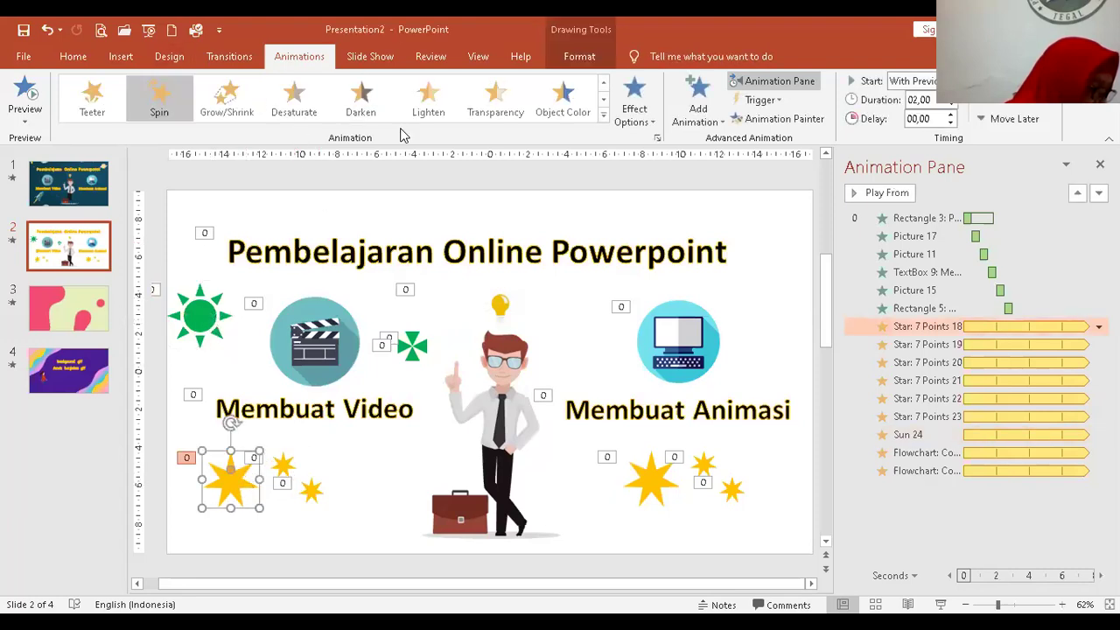
left_click(119, 58)
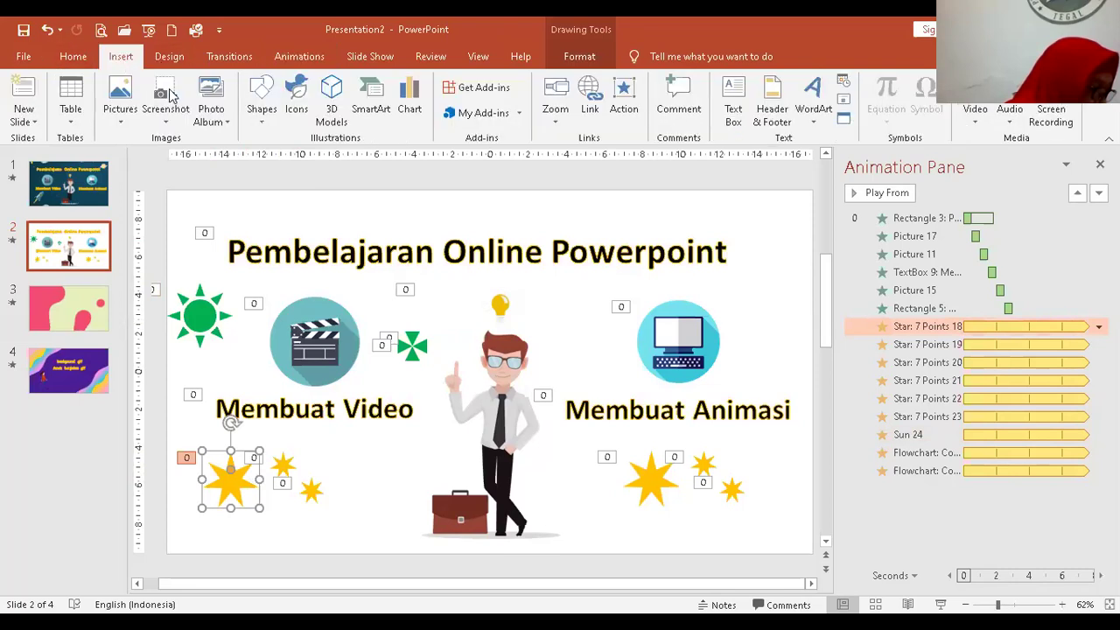
left_click(263, 129)
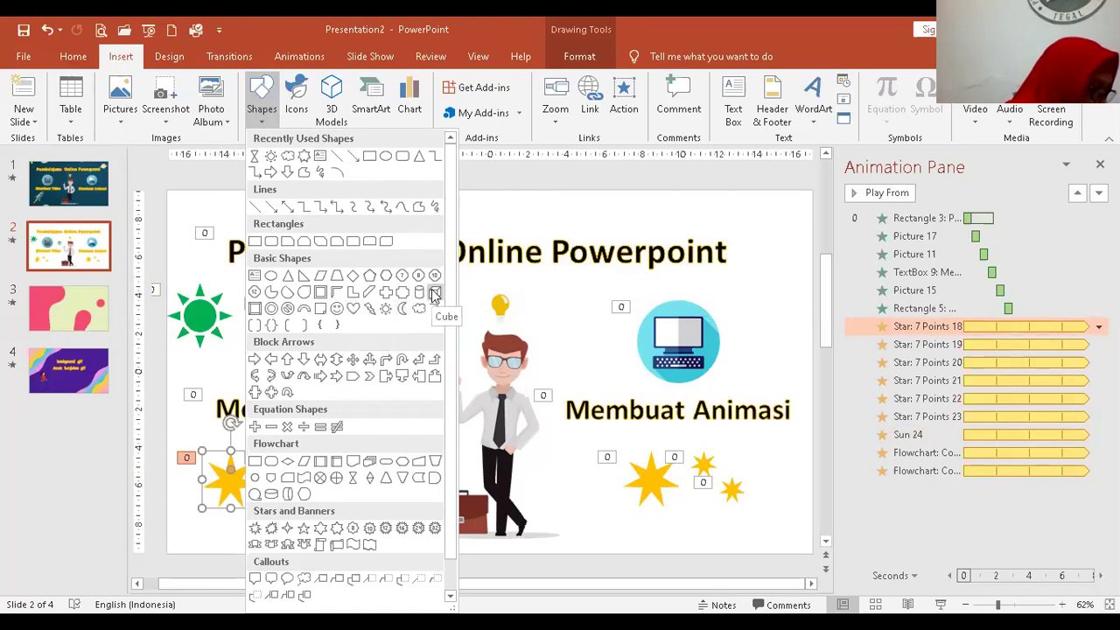
left_click(354, 277)
mouse_move(366, 469)
left_mouse_down()
mouse_move(428, 542)
mouse_move(408, 532)
mouse_move(388, 500)
mouse_move(508, 597)
mouse_move(416, 536)
mouse_move(469, 575)
mouse_move(424, 511)
mouse_move(467, 568)
mouse_move(428, 525)
mouse_move(437, 541)
mouse_move(420, 325)
mouse_move(715, 249)
mouse_move(610, 258)
left_mouse_up()
Fill the diamond red, shrink it to 1,16 cm and place it right of the lightbulb
left_click(410, 81)
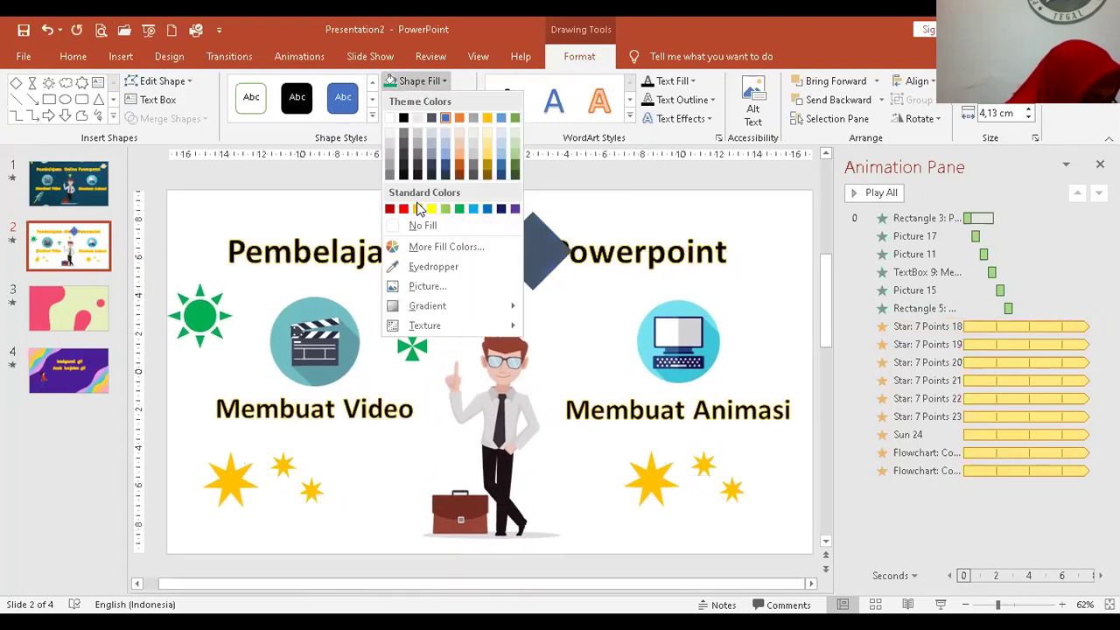
left_click(391, 209)
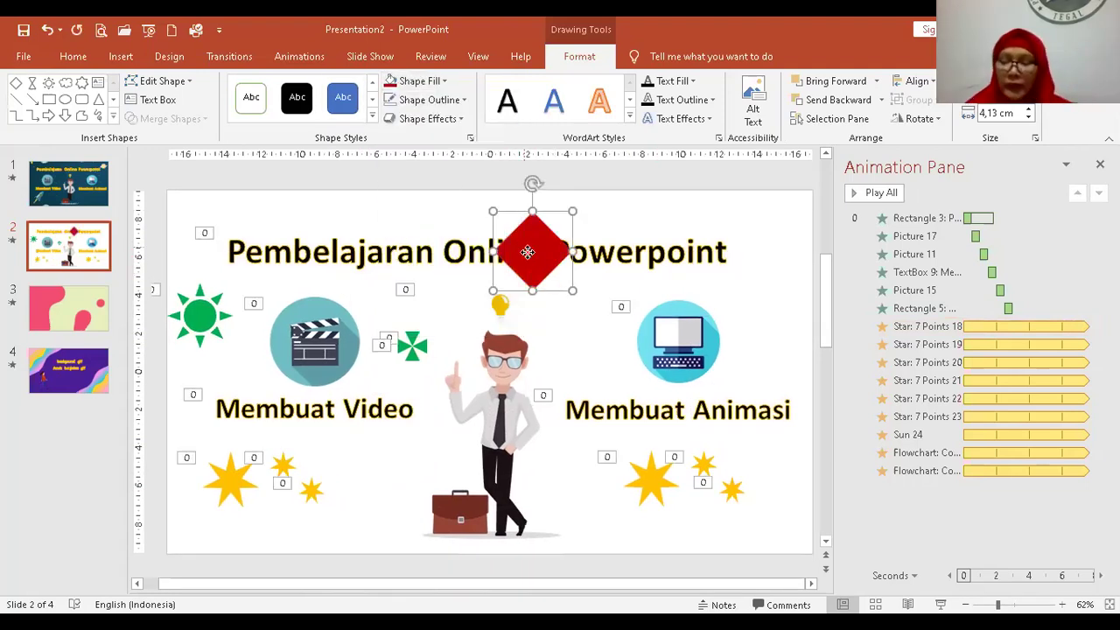
left_click_drag(533, 254, 569, 322)
left_click(607, 286)
left_click_drag(607, 286, 550, 360)
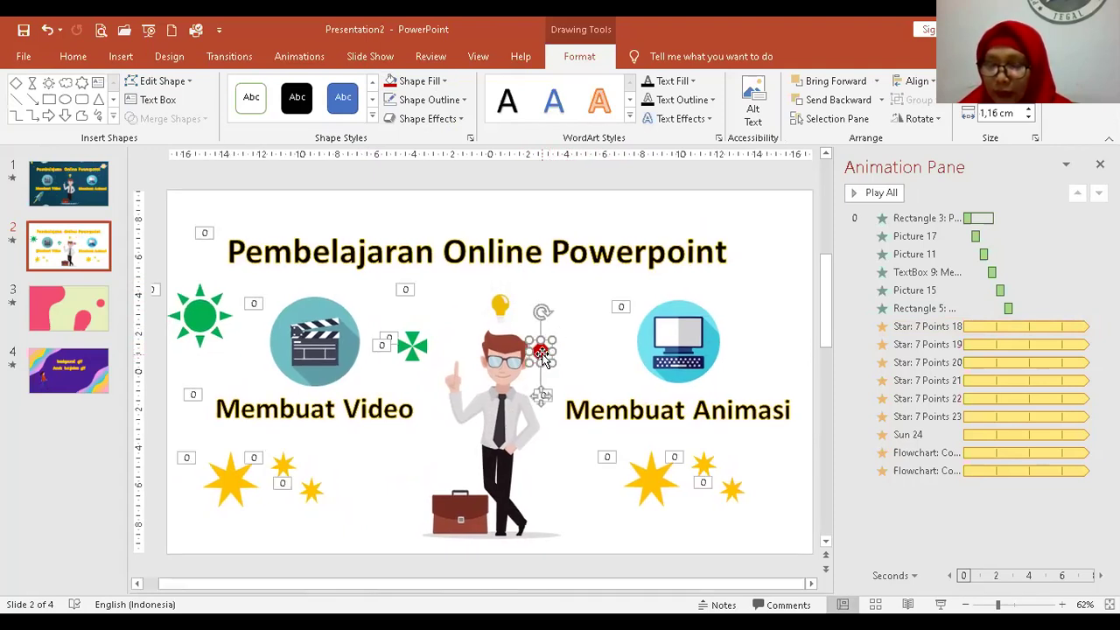
left_click(608, 357)
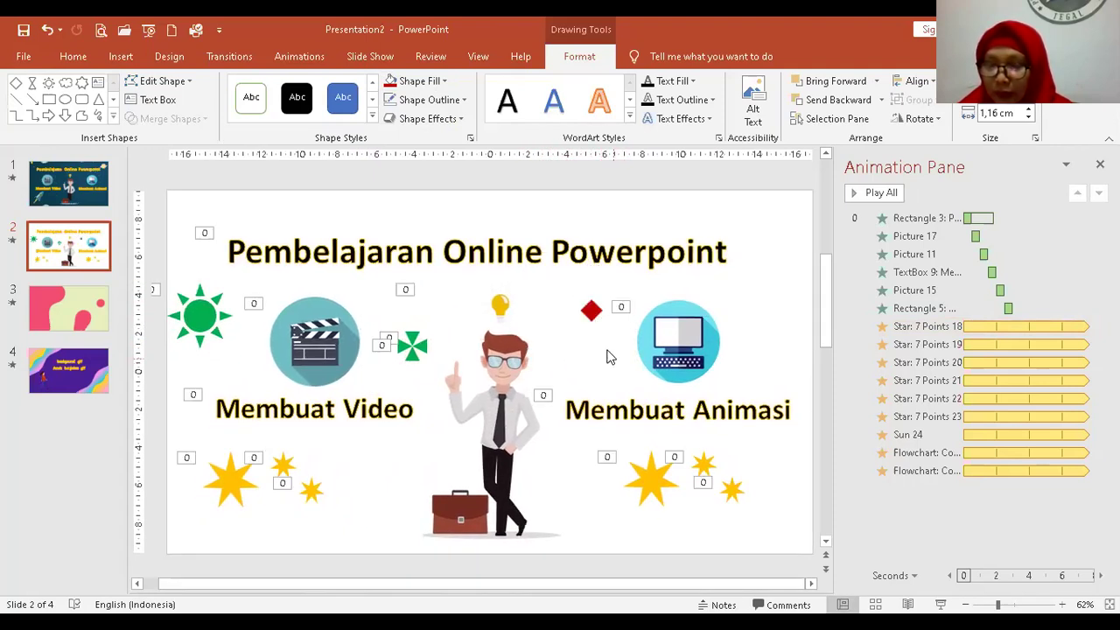
left_click_drag(588, 309, 565, 298)
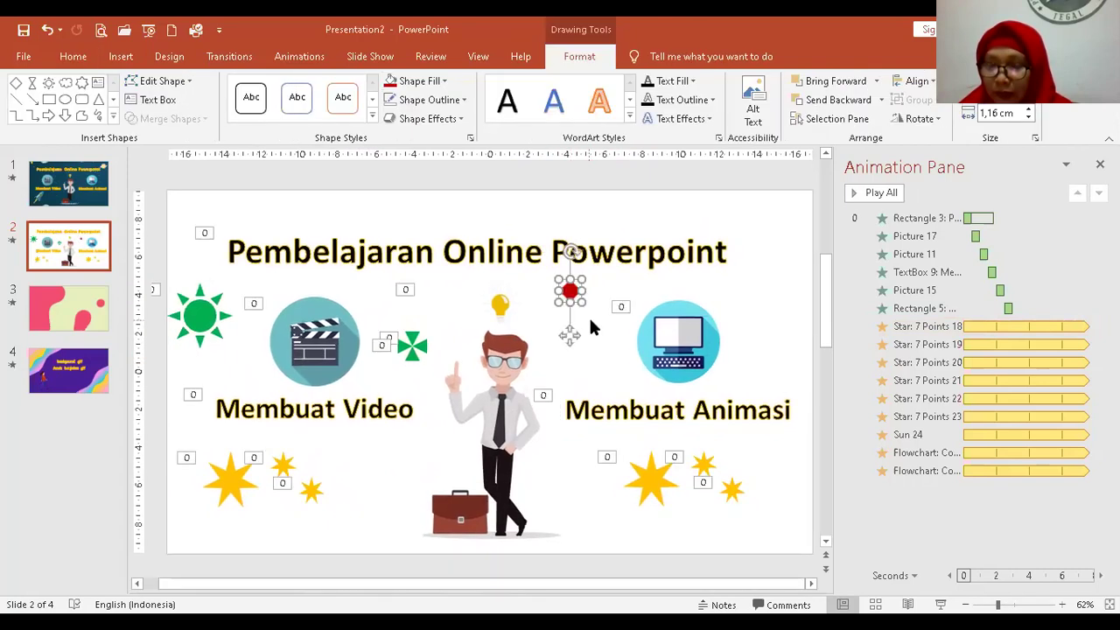
left_click(582, 332)
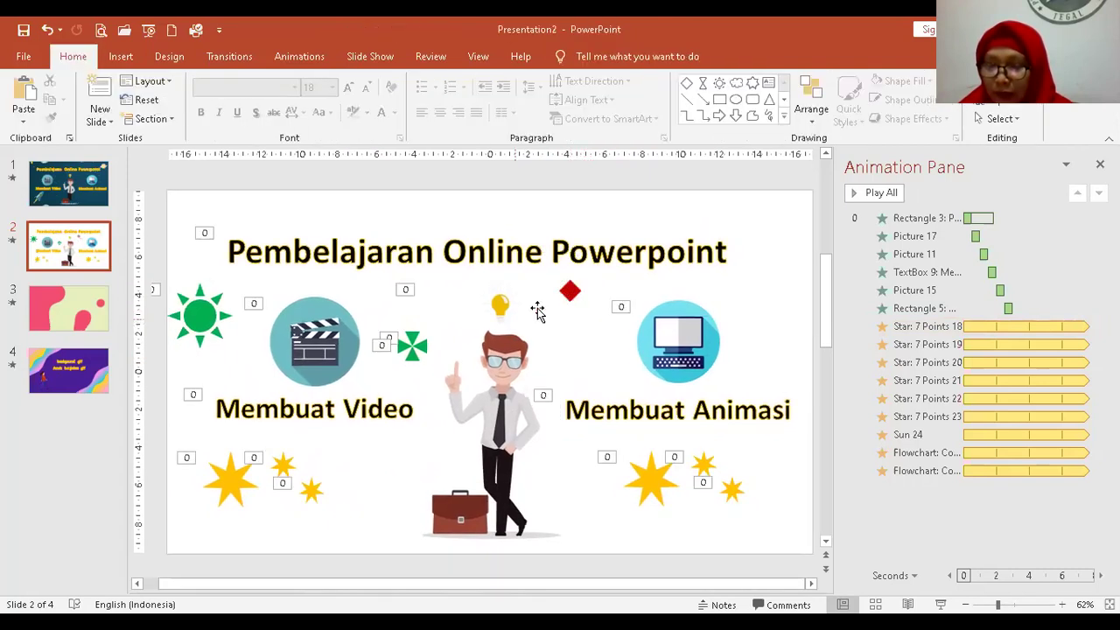
Copy the lower-left star's Spin animation onto the red diamond with Animation Painter
left_click(232, 477)
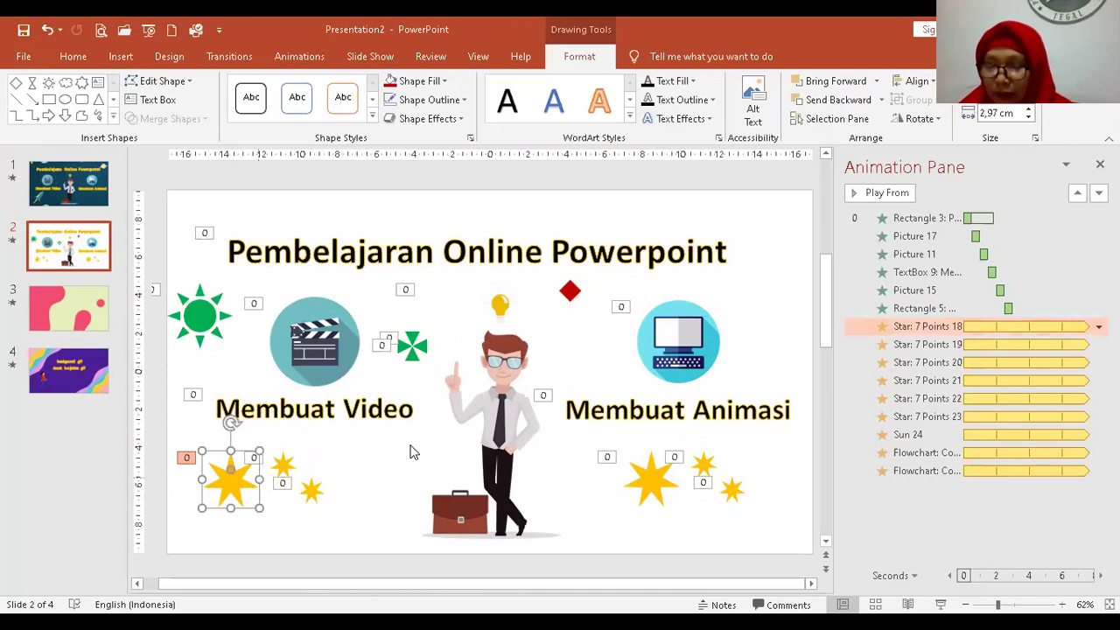
left_click(299, 56)
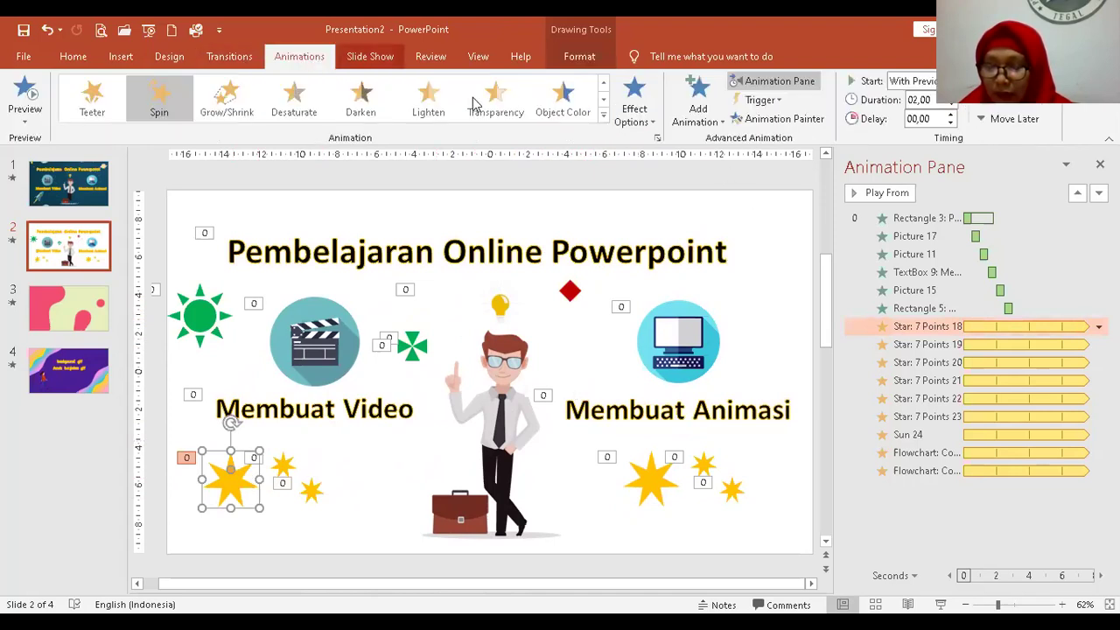
left_click(758, 120)
left_click(571, 291)
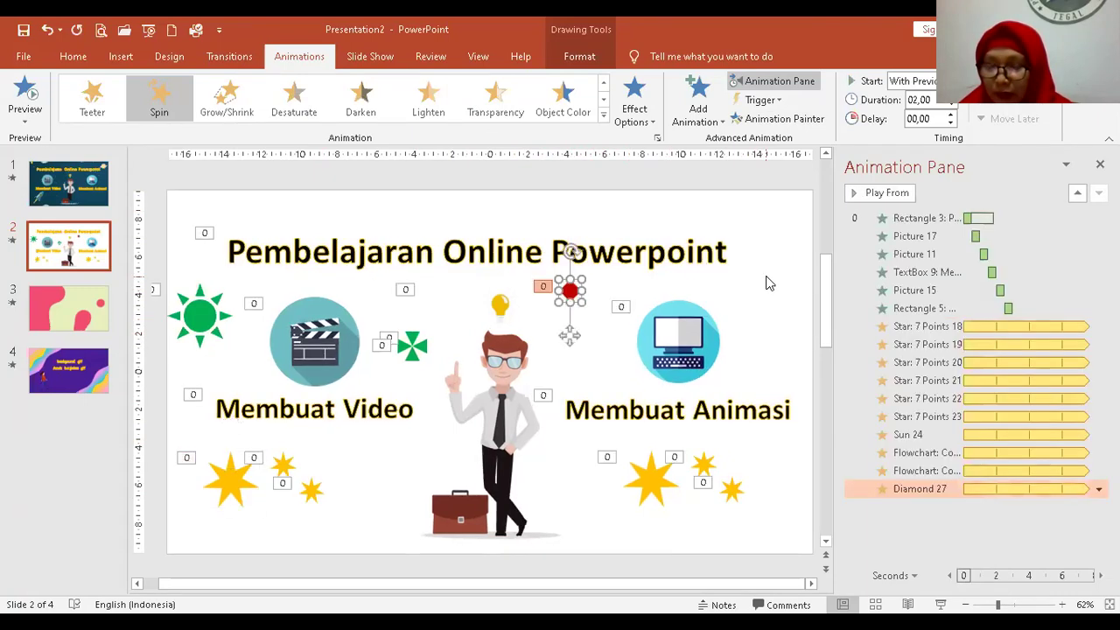
left_click(591, 530)
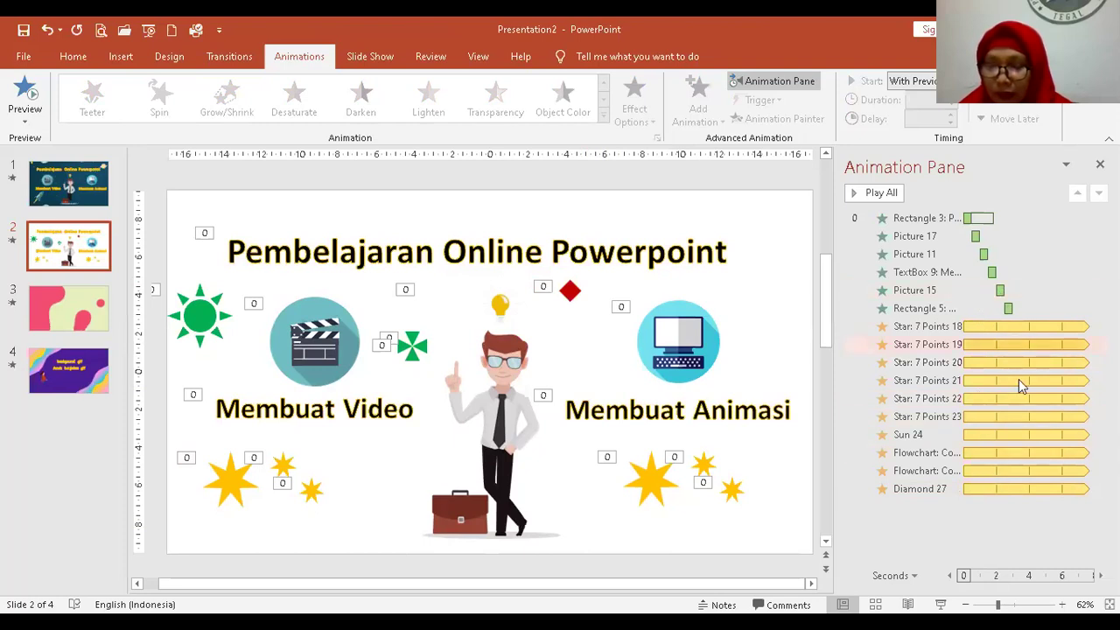
Check the Spin entries for Star: 7 Points 18 and Diamond 27 in the Animation Pane
mouse_move(1027, 328)
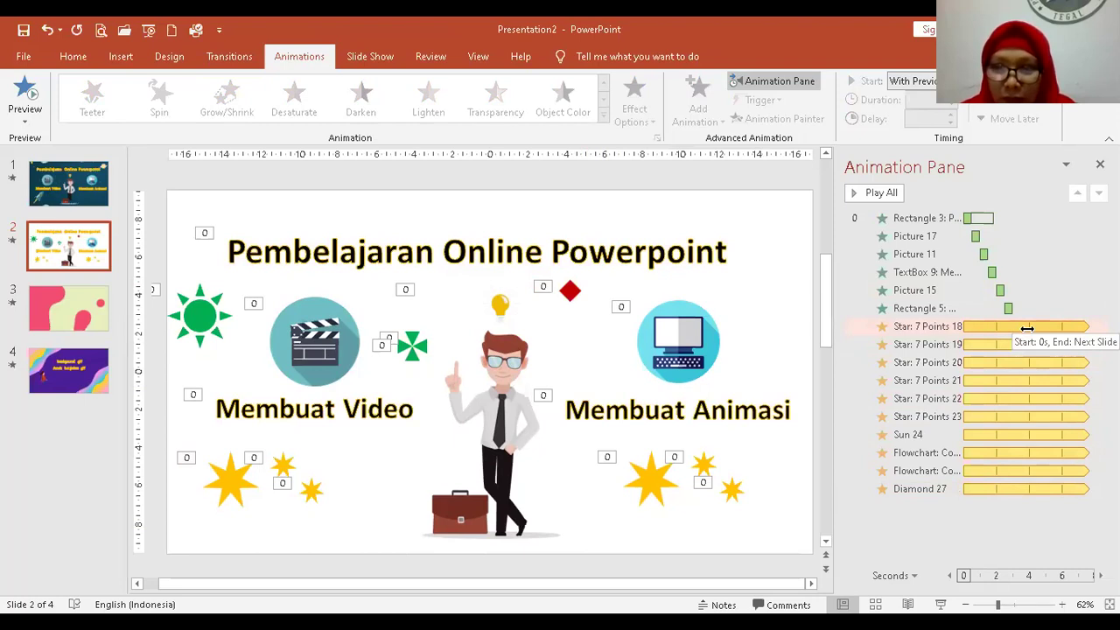
left_click(936, 328)
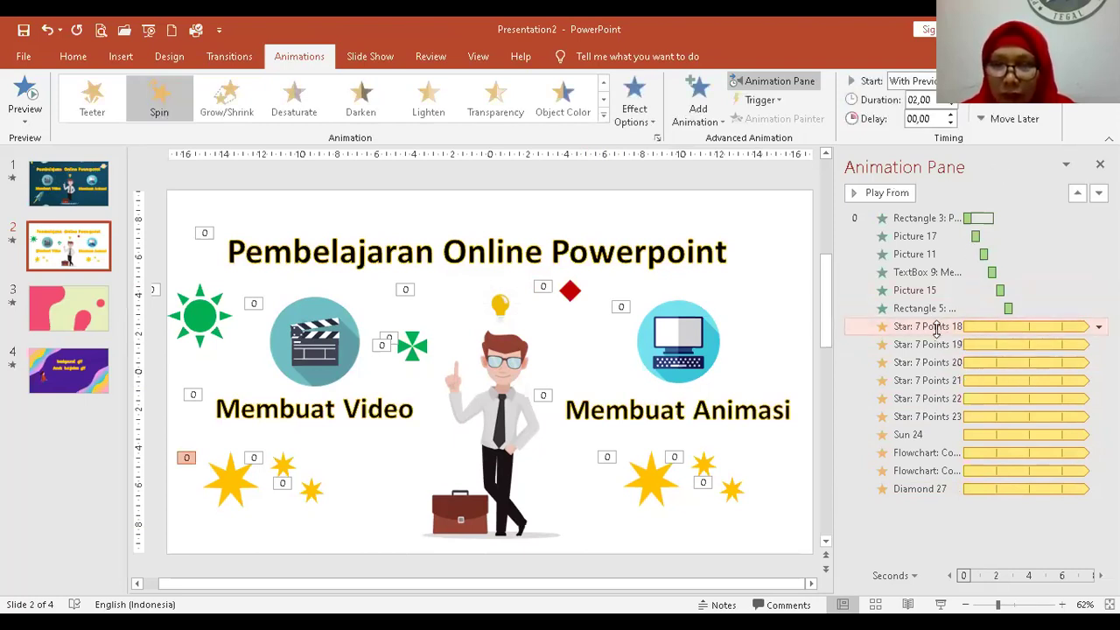
left_click(943, 489)
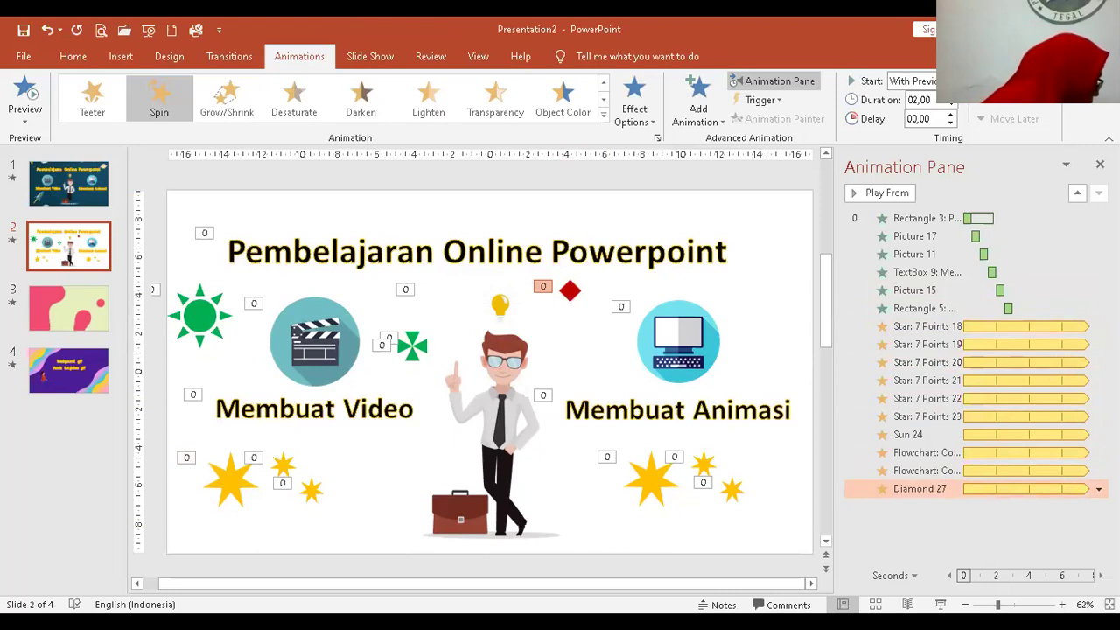
Close the Animation Pane and give the slide background a gradient fill
left_click(1100, 164)
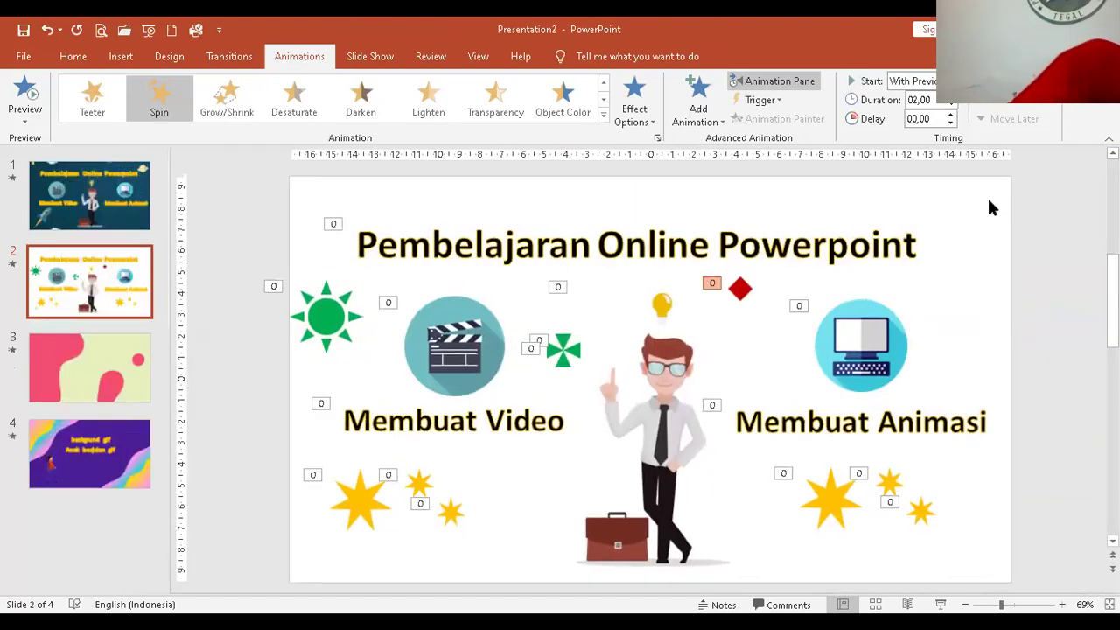
right_click(796, 187)
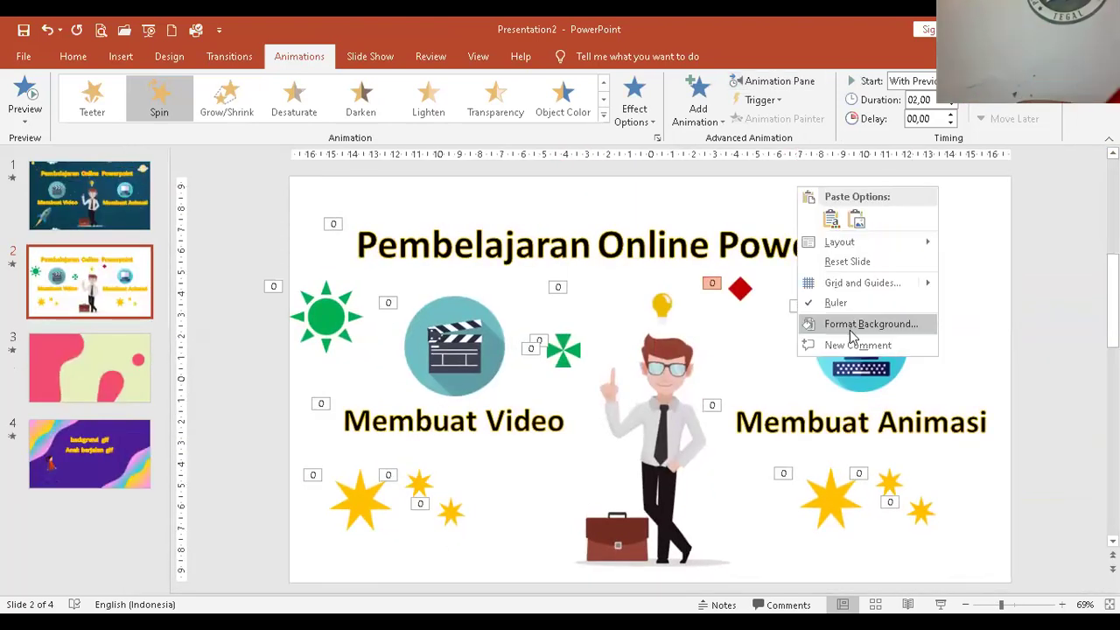
left_click(850, 325)
left_click(940, 276)
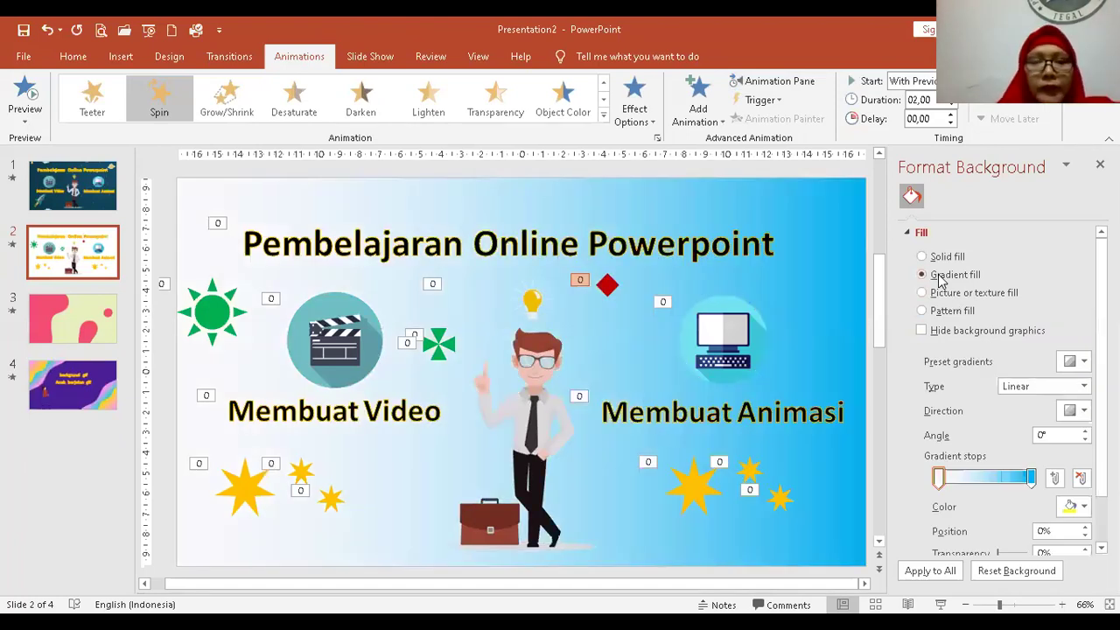
Recolour the gradient stops to blue and dark blue
left_click(939, 478)
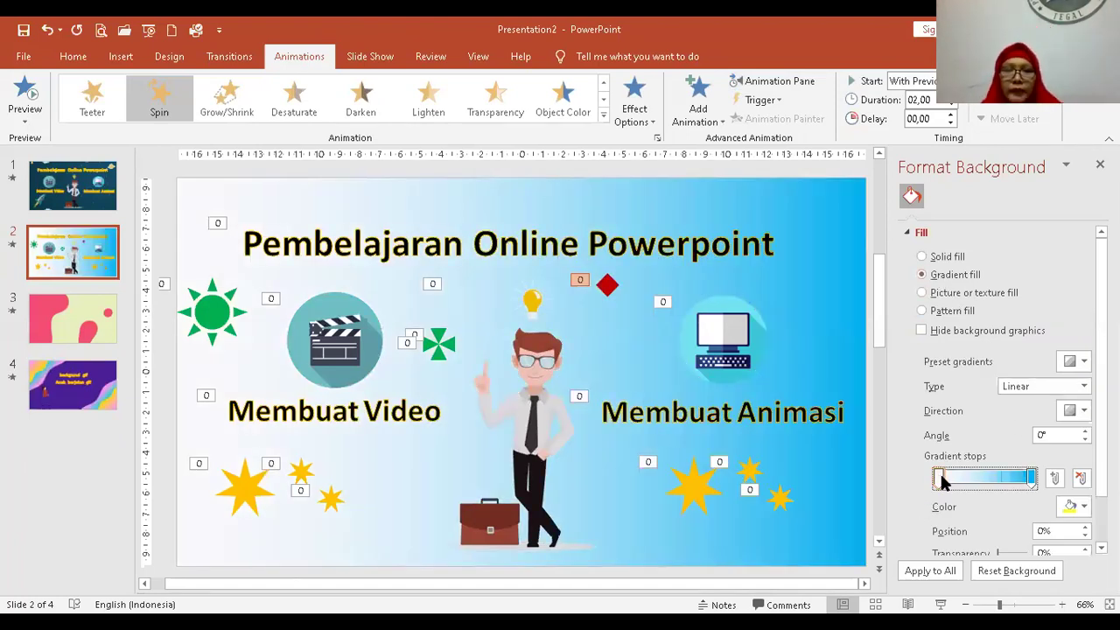
left_click(1069, 509)
left_click(1084, 458)
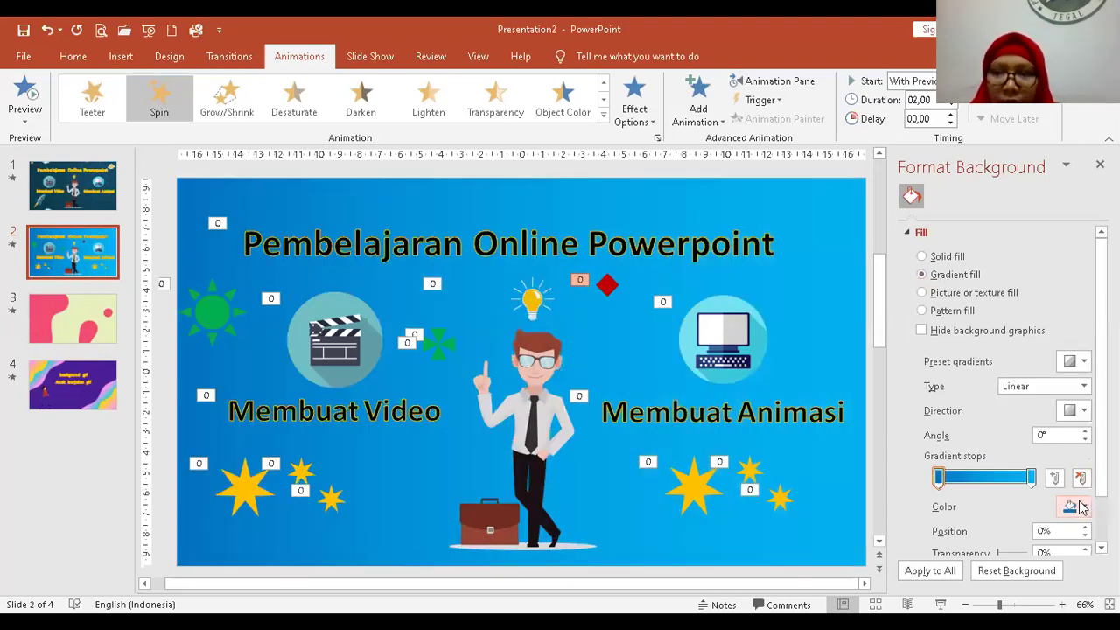
left_click(1082, 507)
left_click(1081, 447)
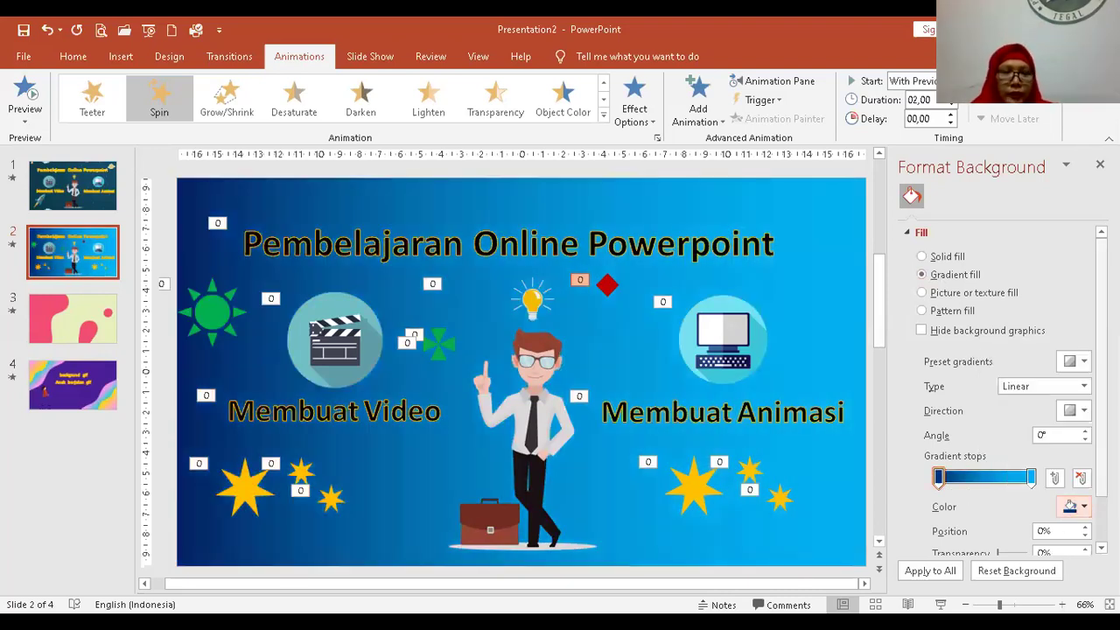
Try Radial, Path and Rectangular gradient types, then settle on Linear
left_click(1082, 411)
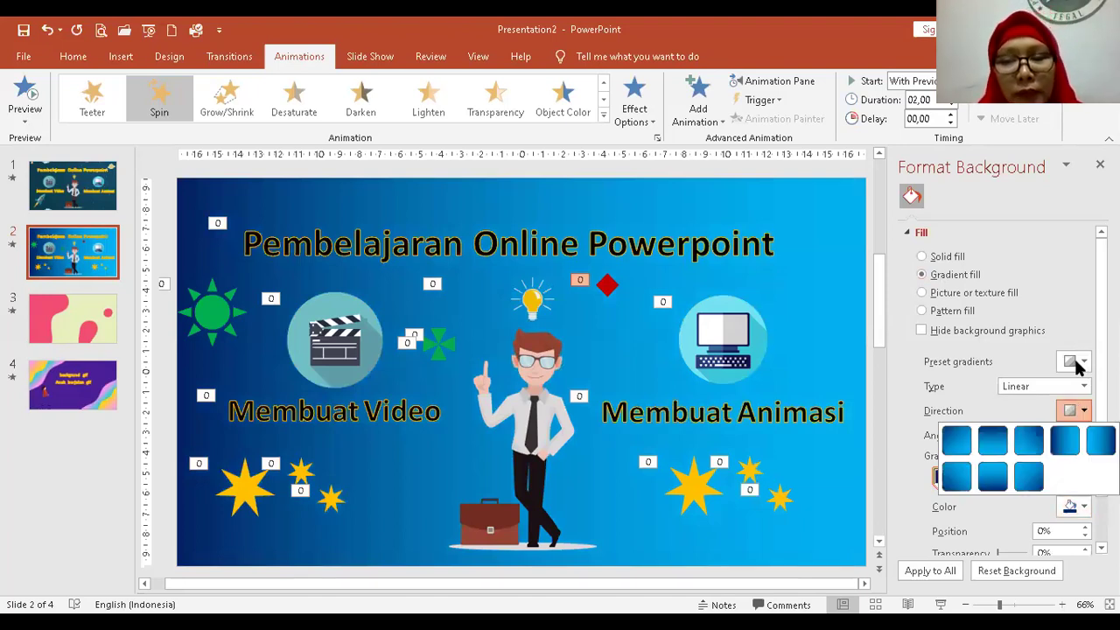
left_click(1058, 386)
left_click(1015, 419)
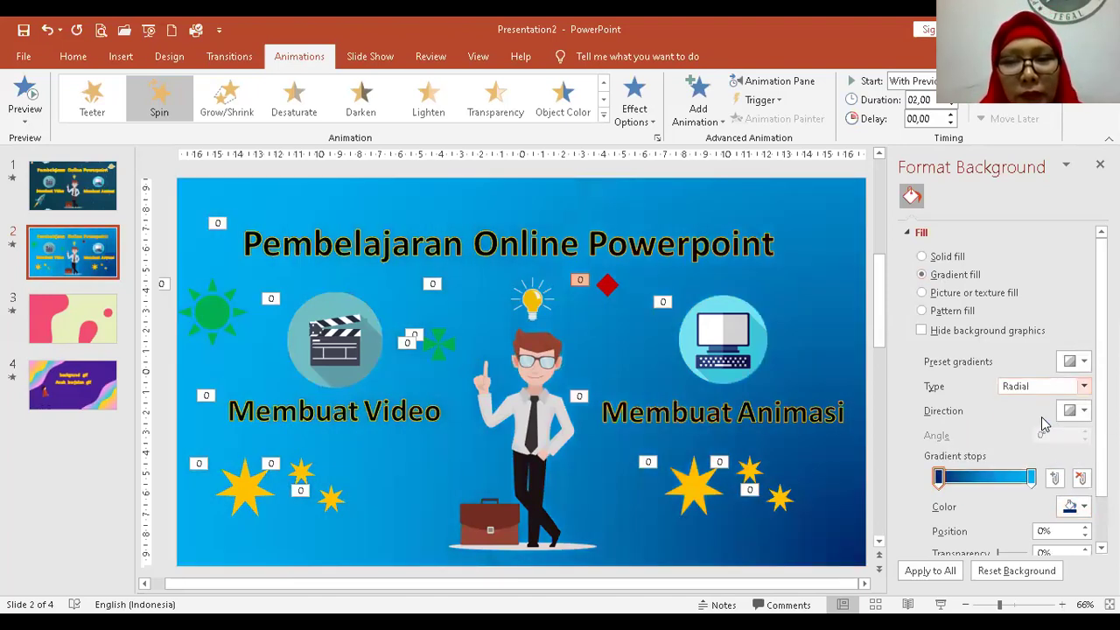
left_click(1045, 388)
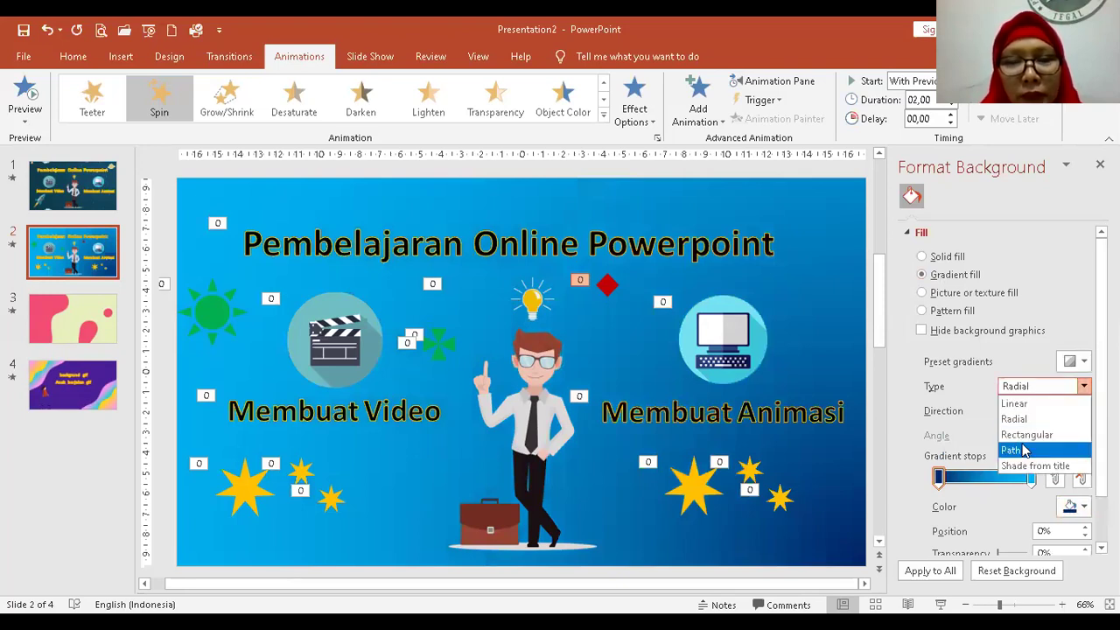
left_click(1015, 450)
left_click(1030, 387)
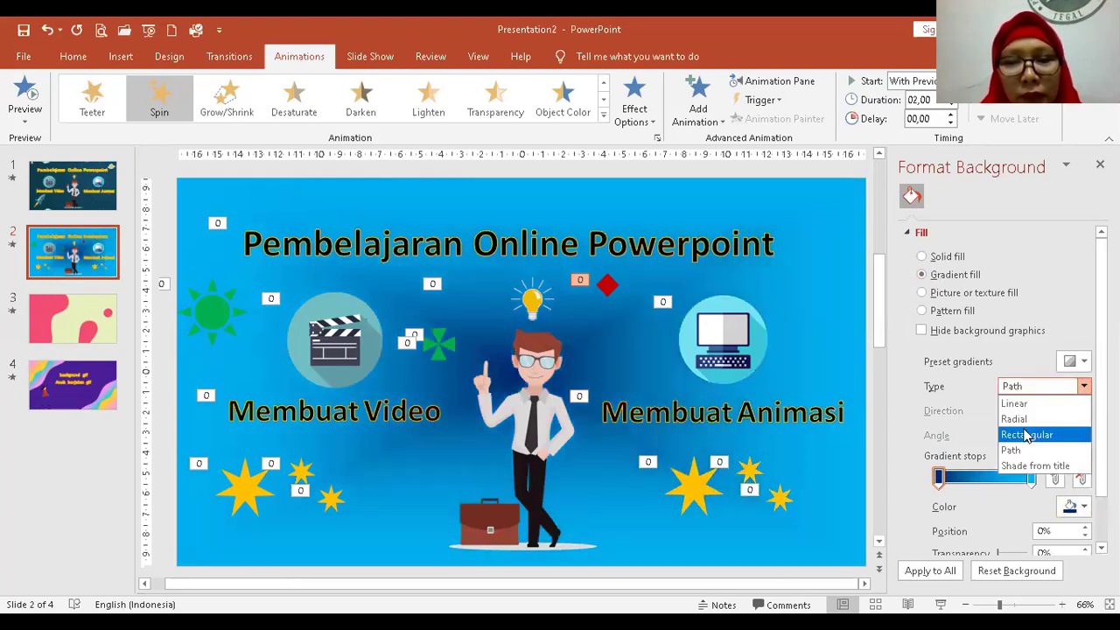
left_click(1026, 434)
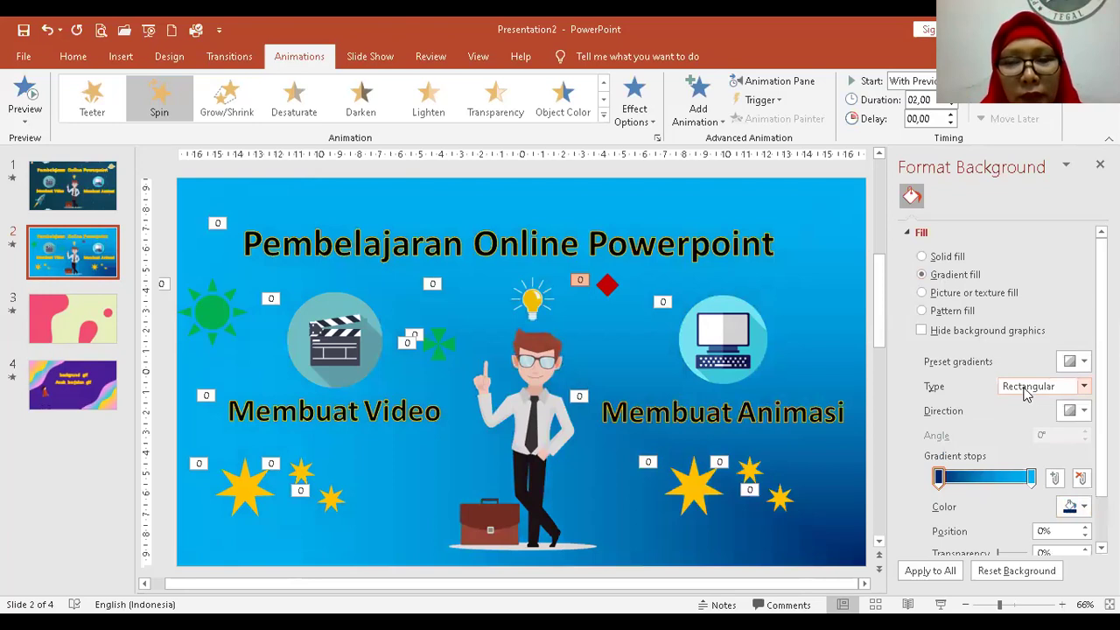
left_click(1026, 393)
left_click(1022, 408)
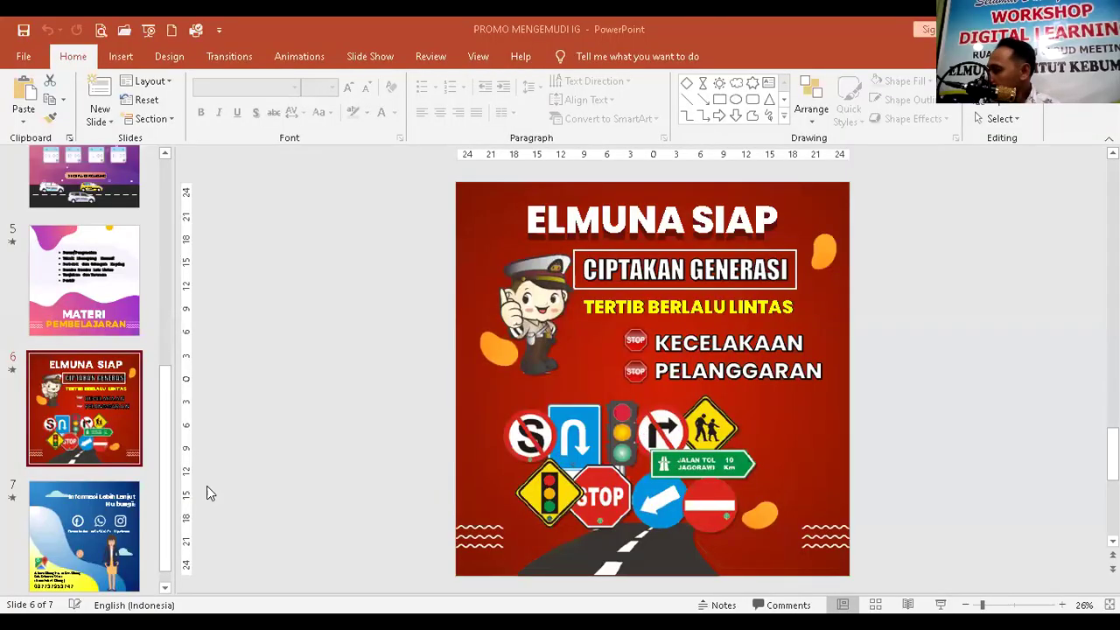
Start the promo slide show from slide 6, then exit it early
scroll(79, 293, "up", 1)
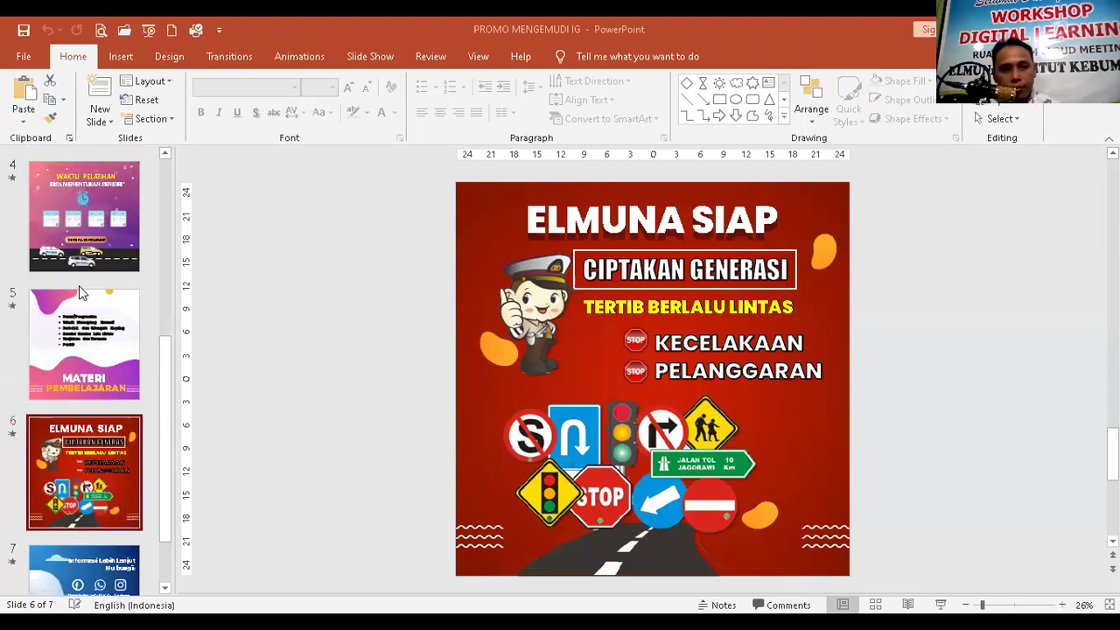
scroll(78, 293, "up", 6)
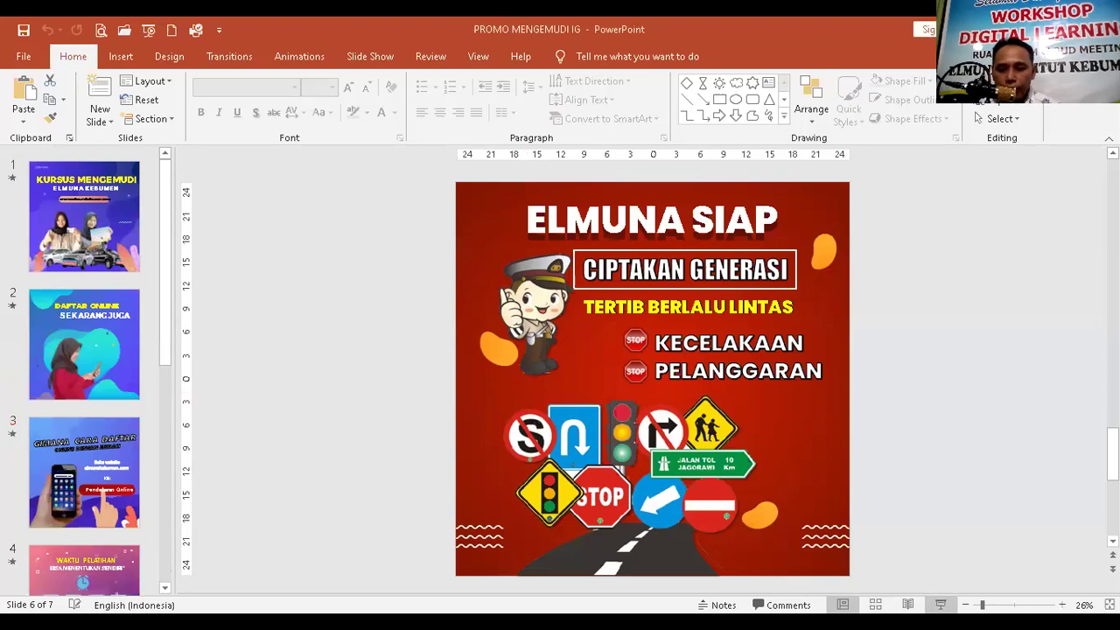
left_click(939, 605)
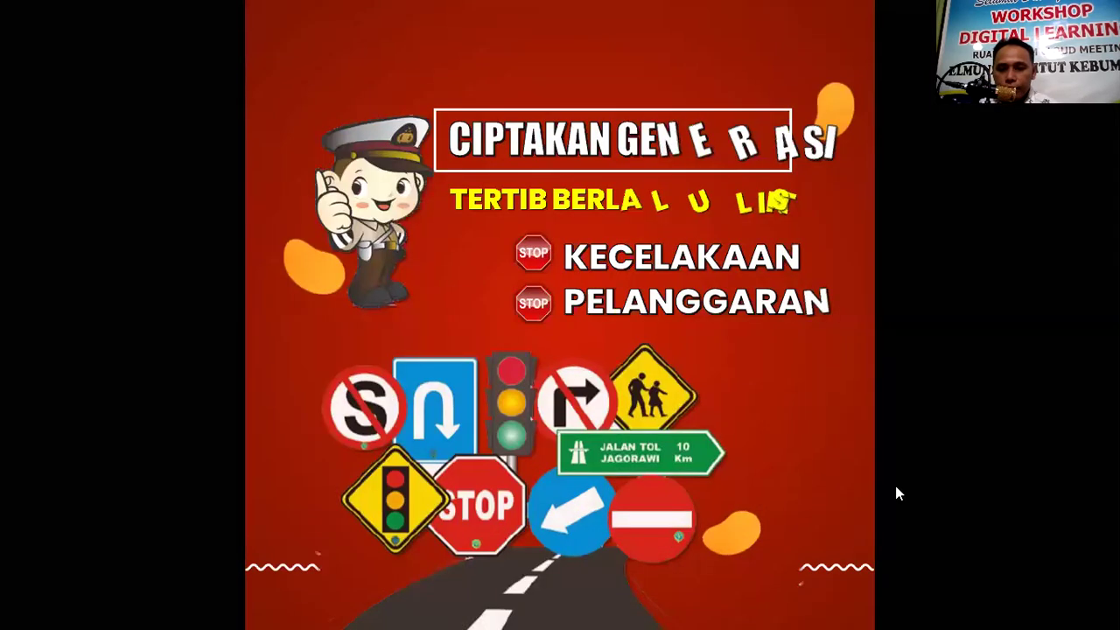
key("Escape")
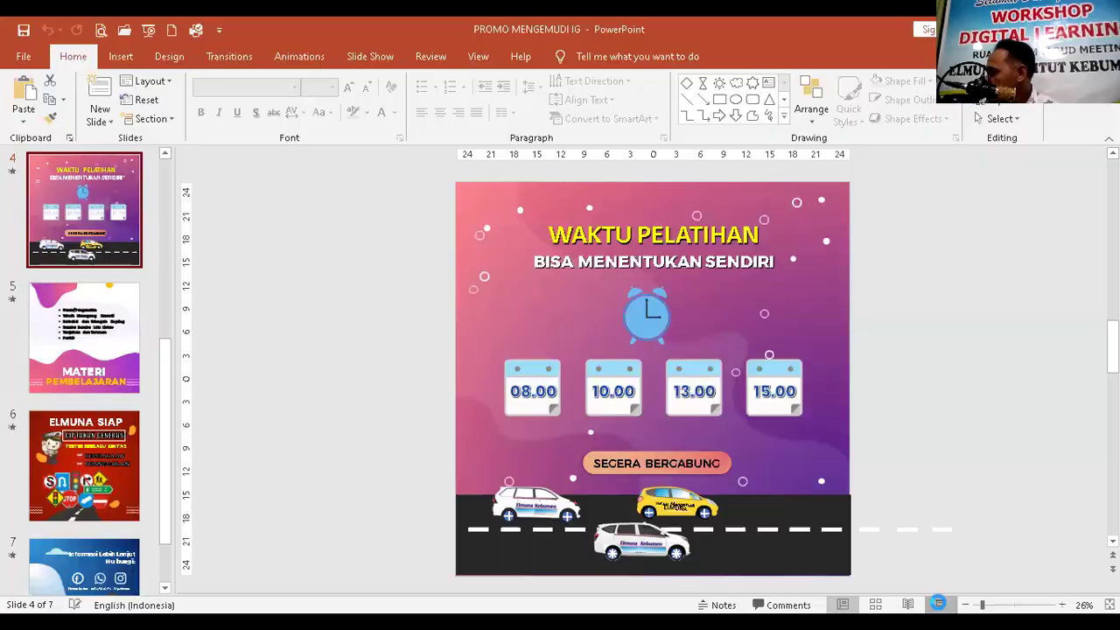
Play the show from slide 4 through the contact slide, end it, and stop sharing in Zoom
left_click(937, 604)
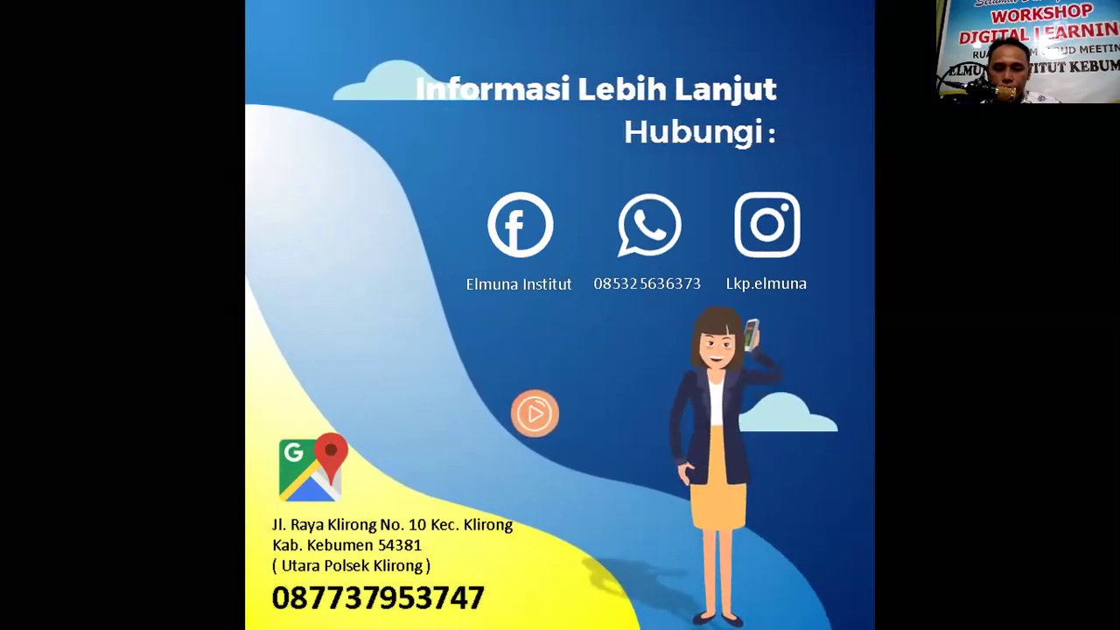
key("Right")
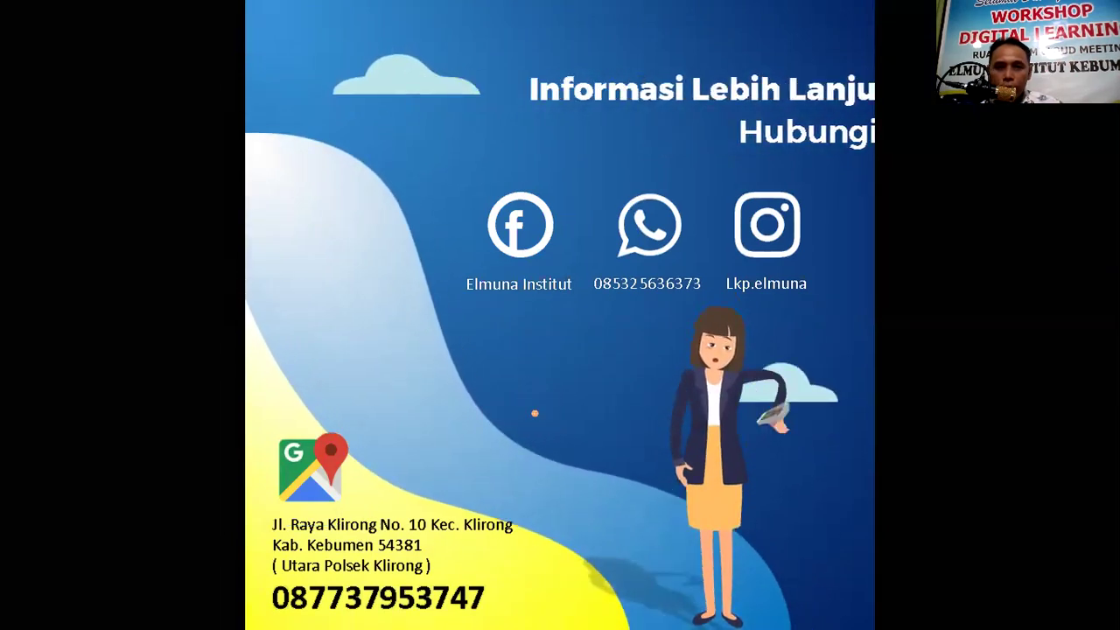
right_click(924, 574)
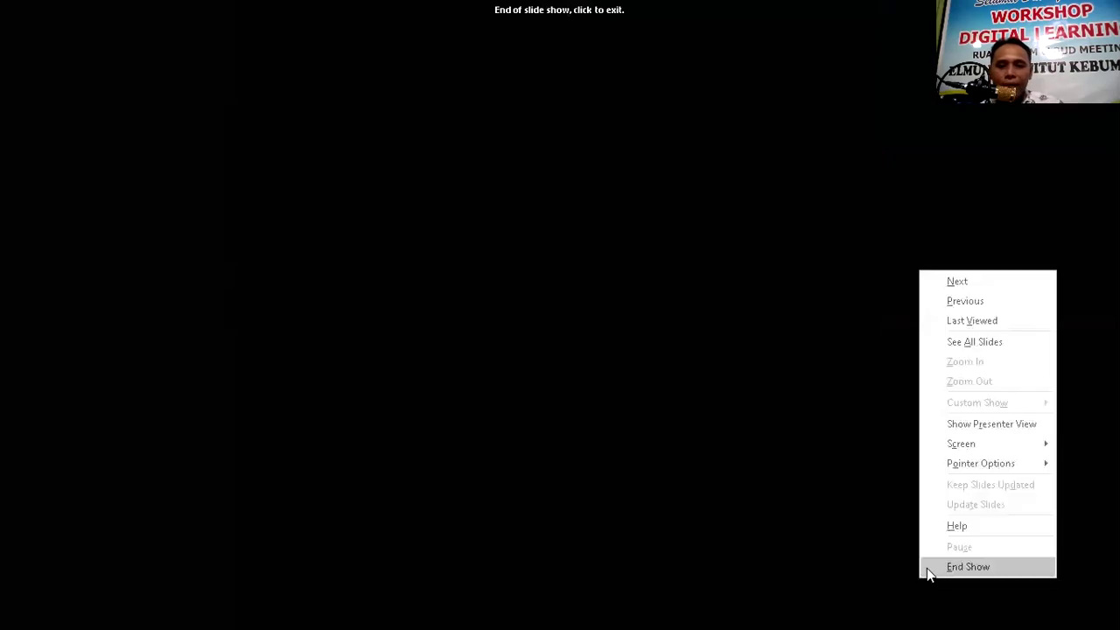
left_click(927, 568)
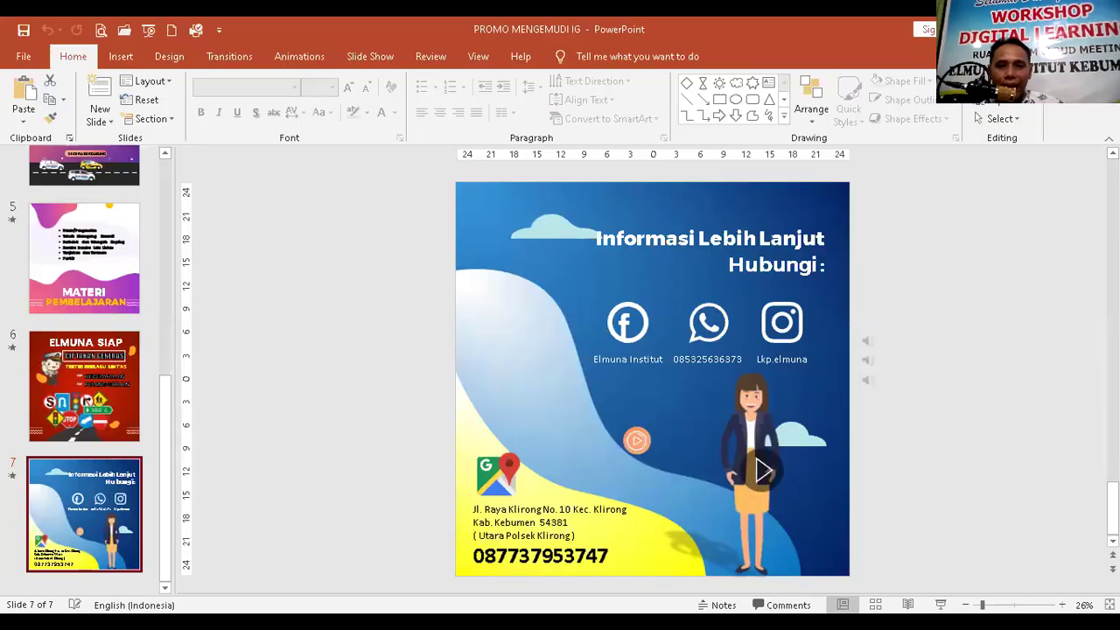
left_click(570, 51)
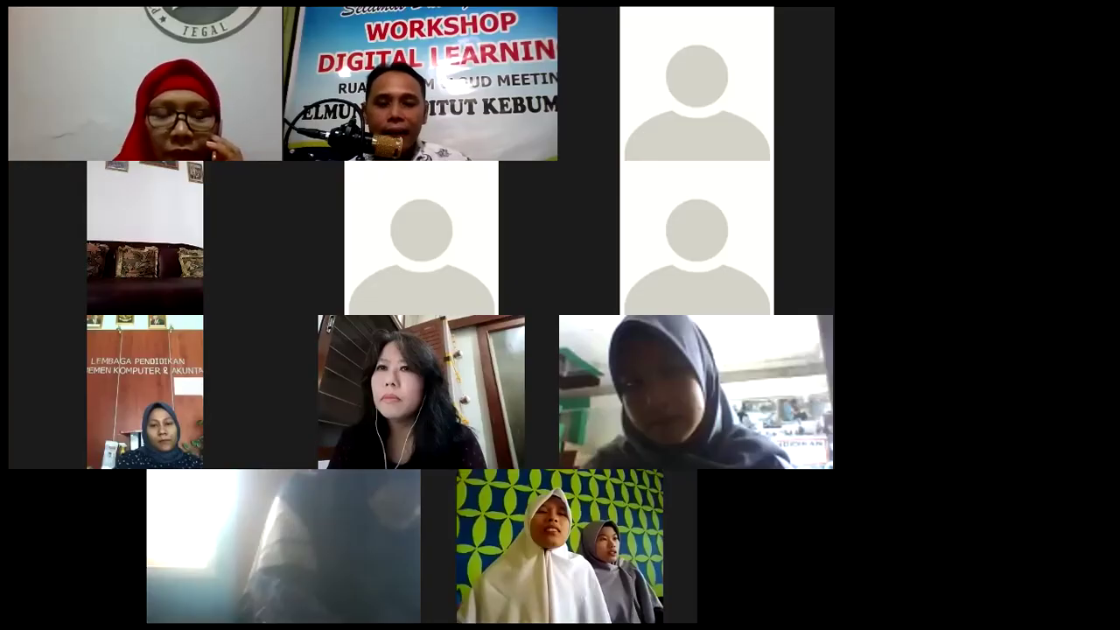
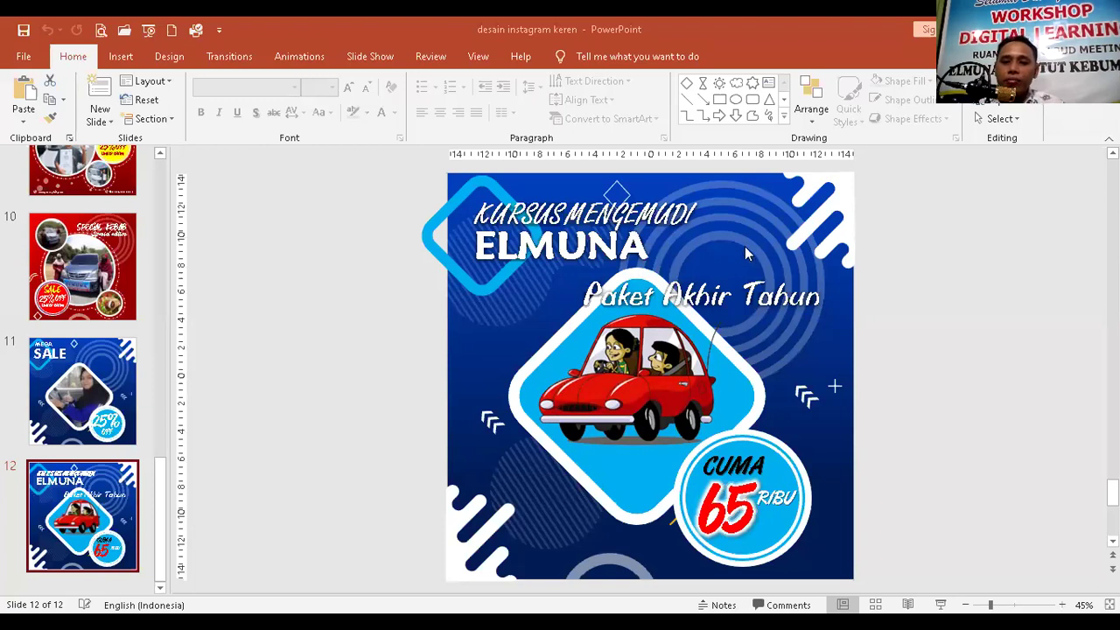
Nudge the KURSUS MENGEMUDI ELMUNA title, then review slides 11, 10 and 9
mouse_move(745, 246)
left_mouse_down()
mouse_move(743, 220)
mouse_move(742, 237)
left_mouse_up()
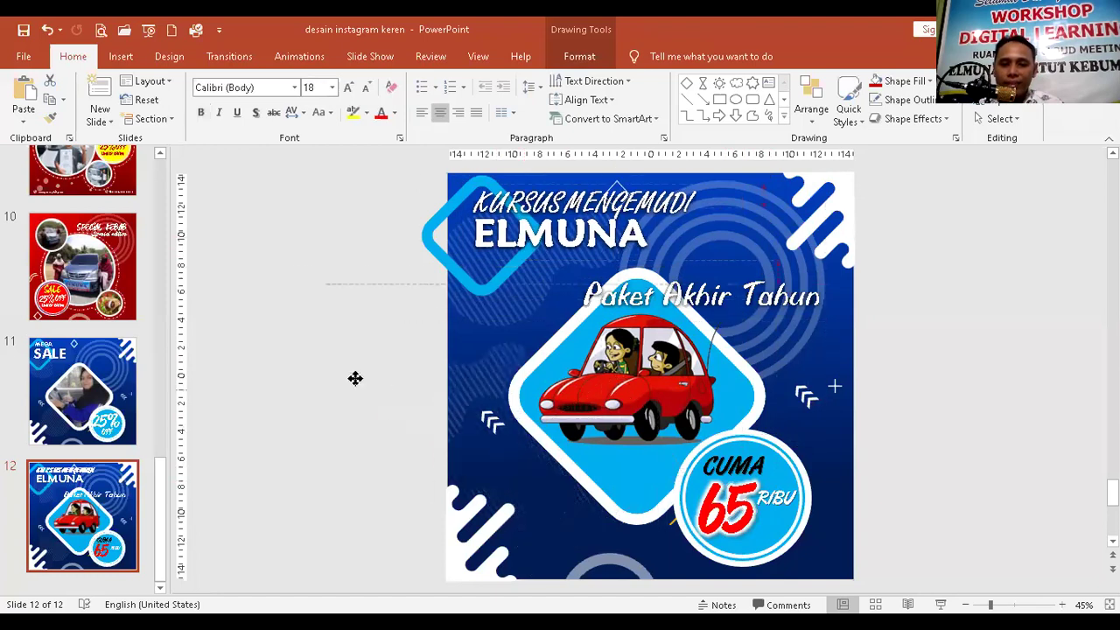
left_click(520, 484)
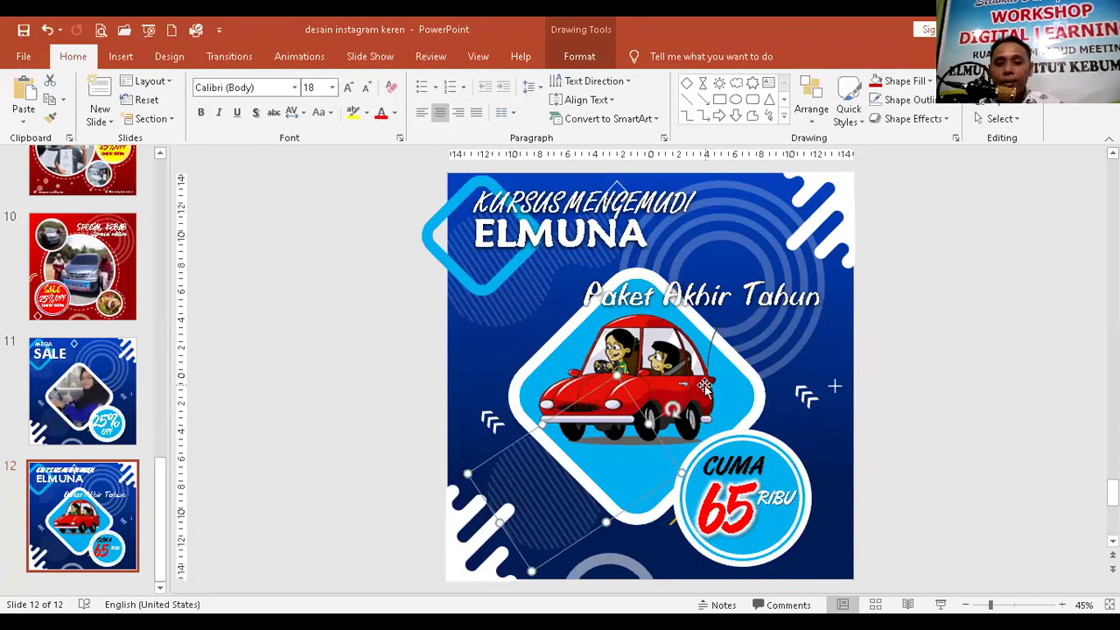
left_click(101, 401)
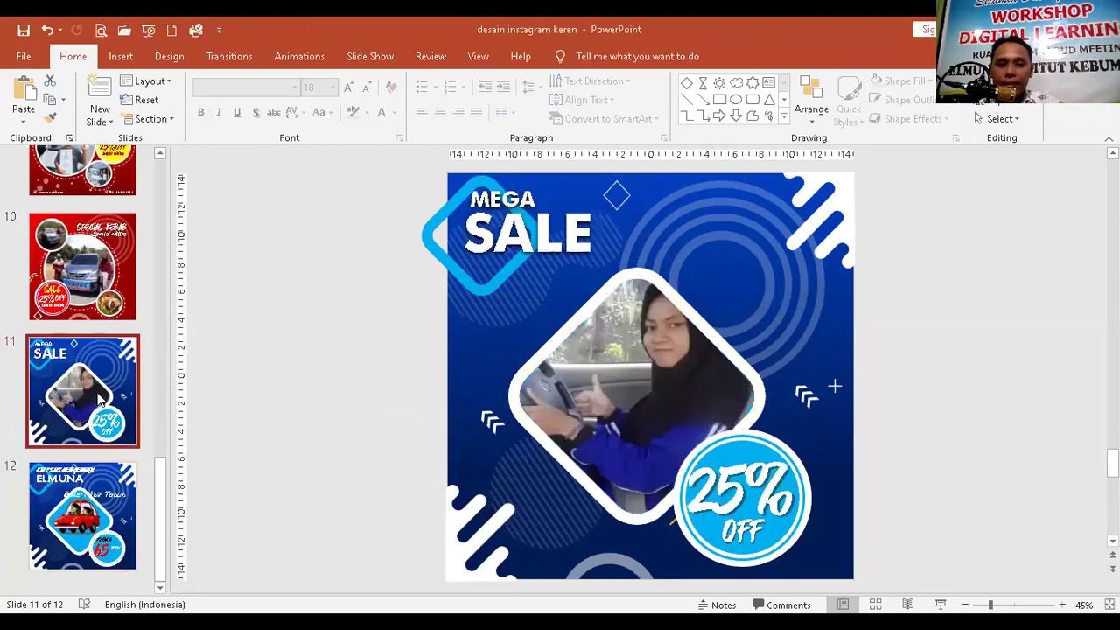
left_click(103, 295)
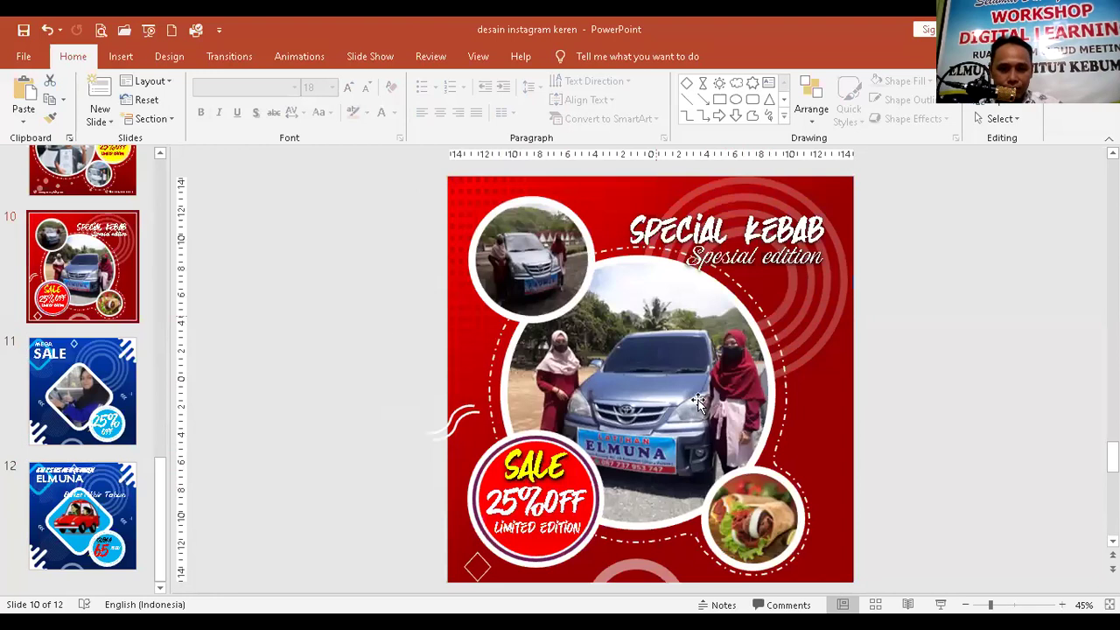
scroll(109, 181, "up", 1)
left_click(110, 181)
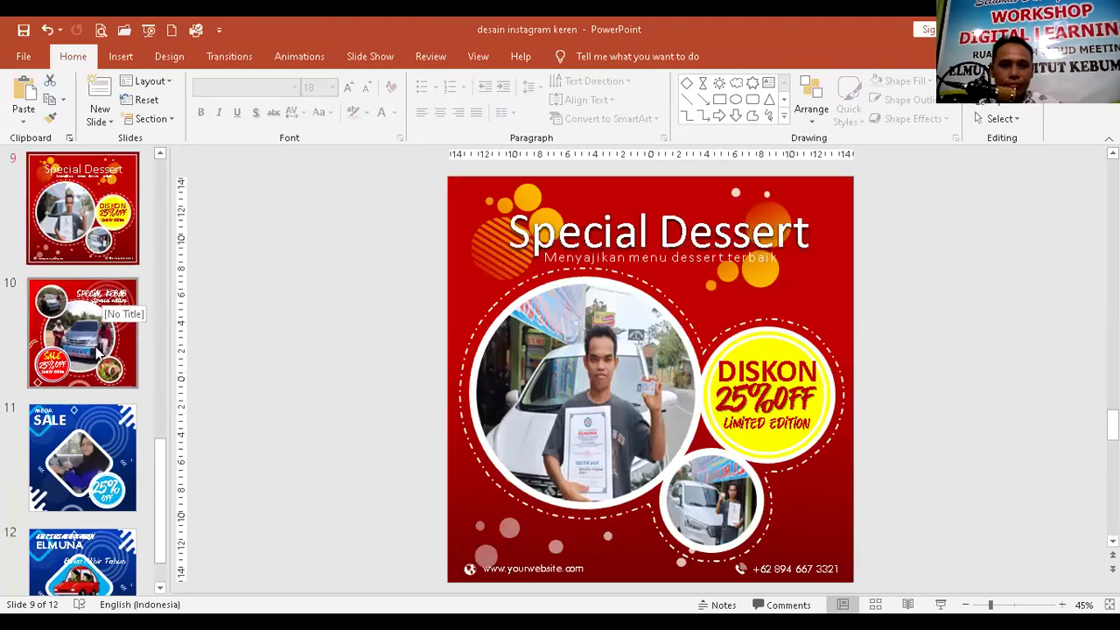
Look back at slide 4 and the Special Kebab and Special Dessert photos for reference
scroll(100, 350, "up", 1)
scroll(99, 353, "up", 5)
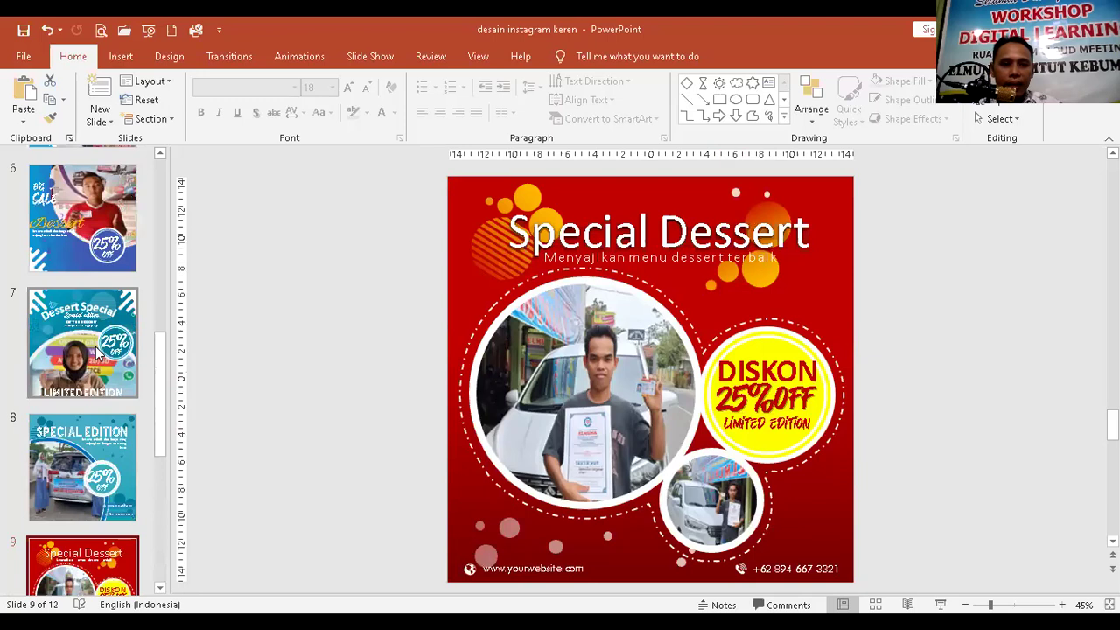
scroll(105, 306, "up", 3)
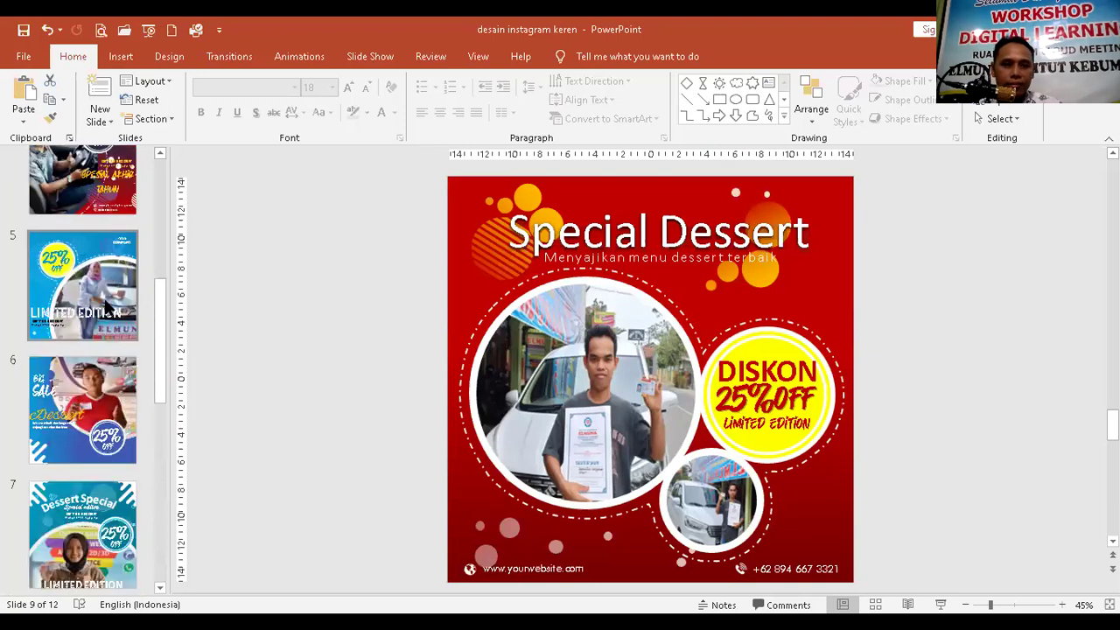
scroll(107, 307, "up", 3)
left_click(83, 336)
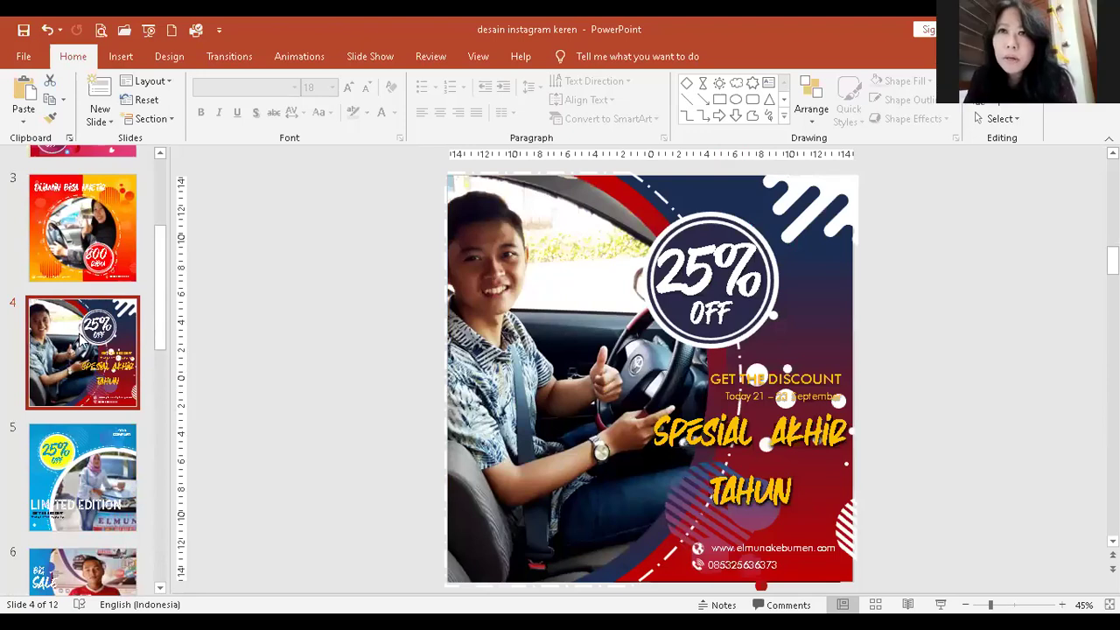
scroll(86, 374, "down", 10)
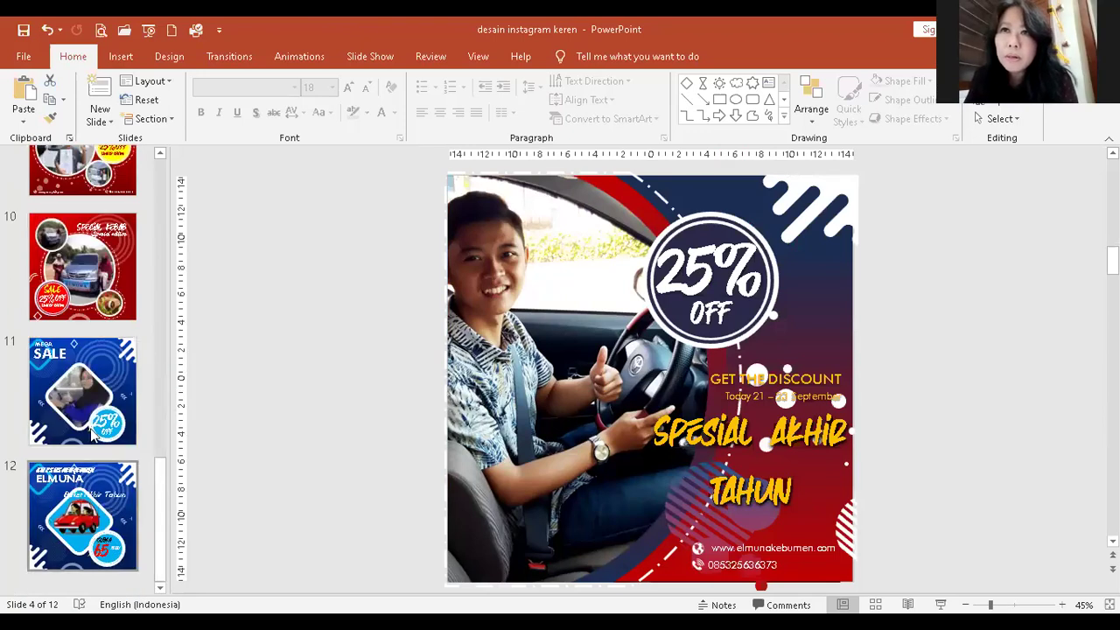
scroll(92, 336, "up", 2)
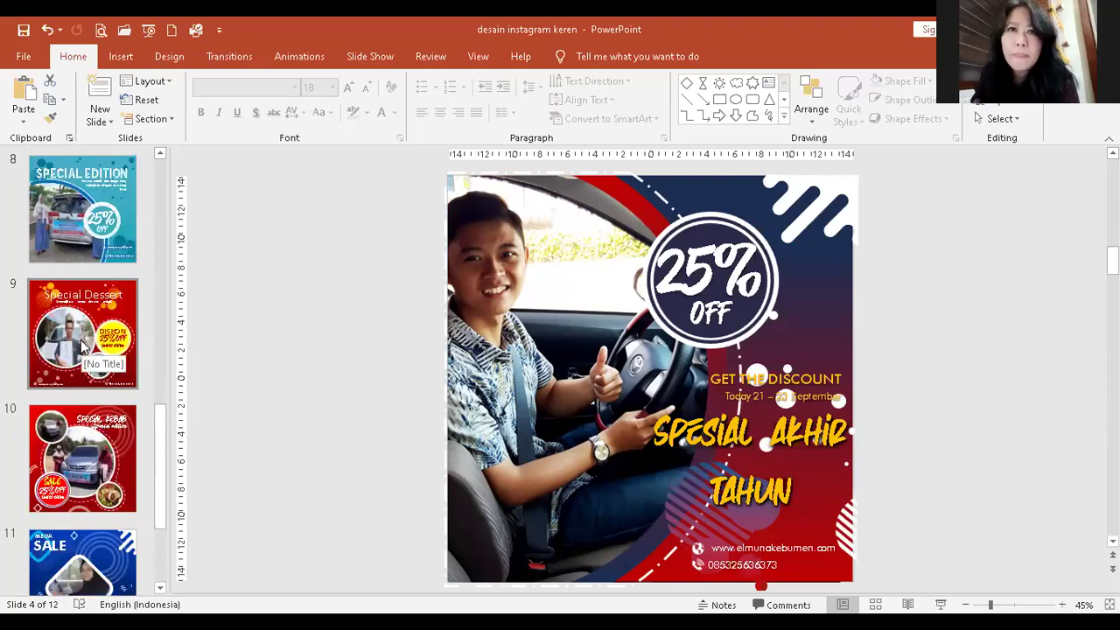
scroll(83, 422, "down", 1)
scroll(84, 422, "down", 1)
left_click(109, 302)
left_click(652, 380)
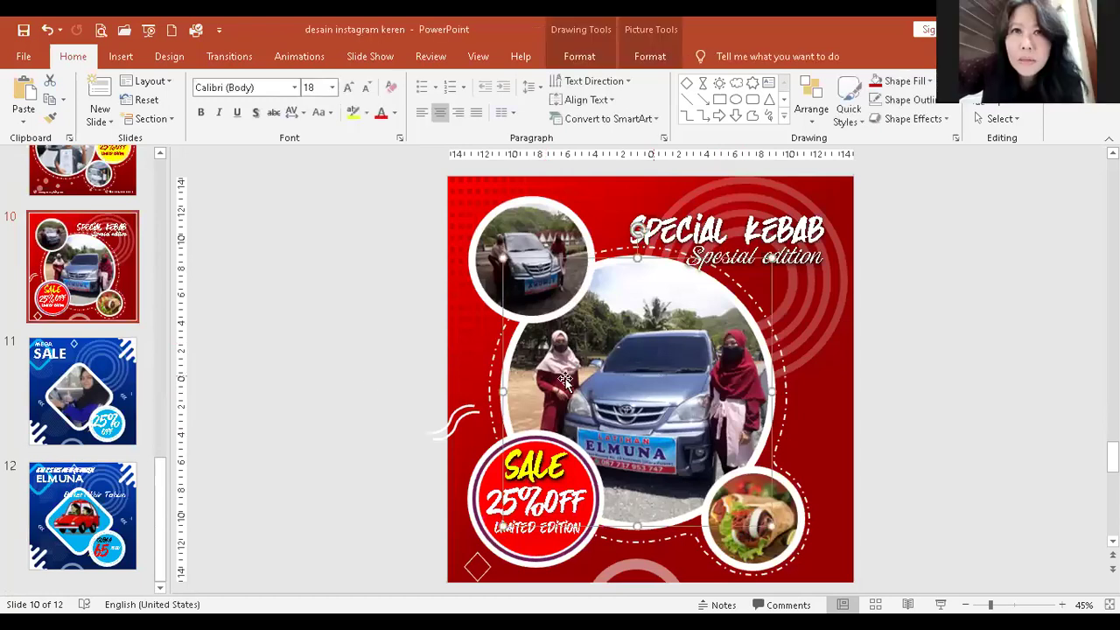
scroll(70, 348, "up", 1)
scroll(72, 341, "up", 1)
left_click(72, 342)
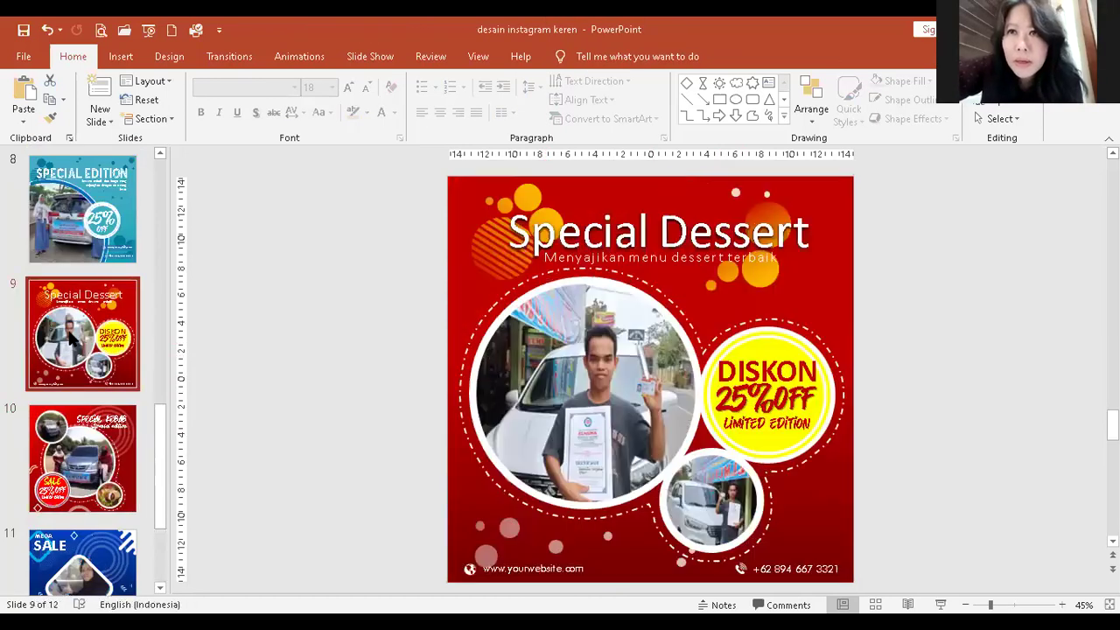
left_click(566, 408)
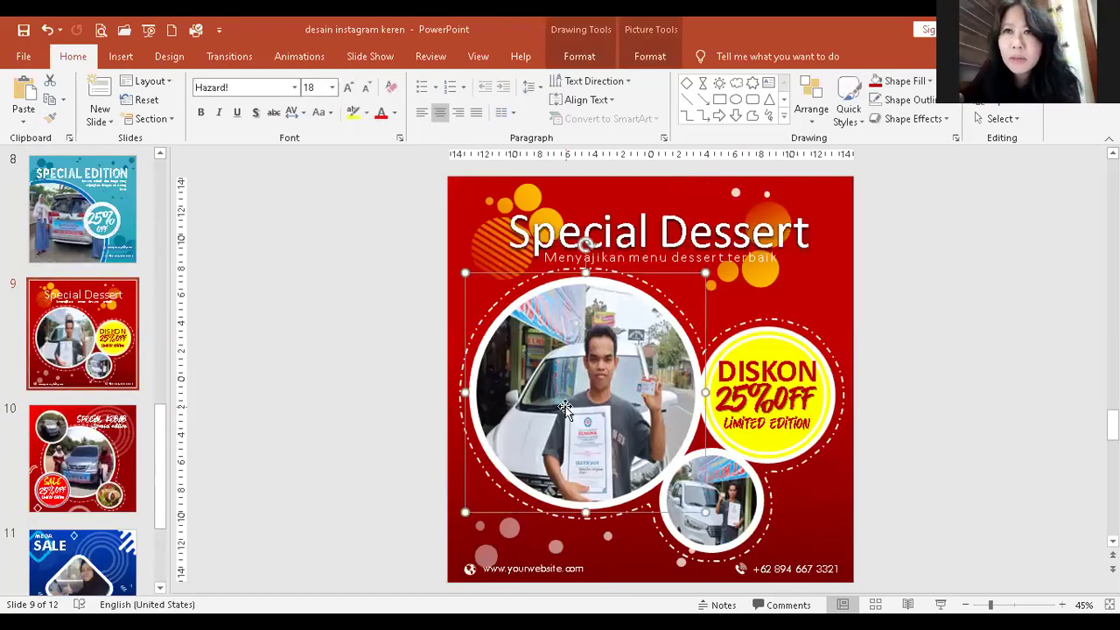
left_click(72, 462)
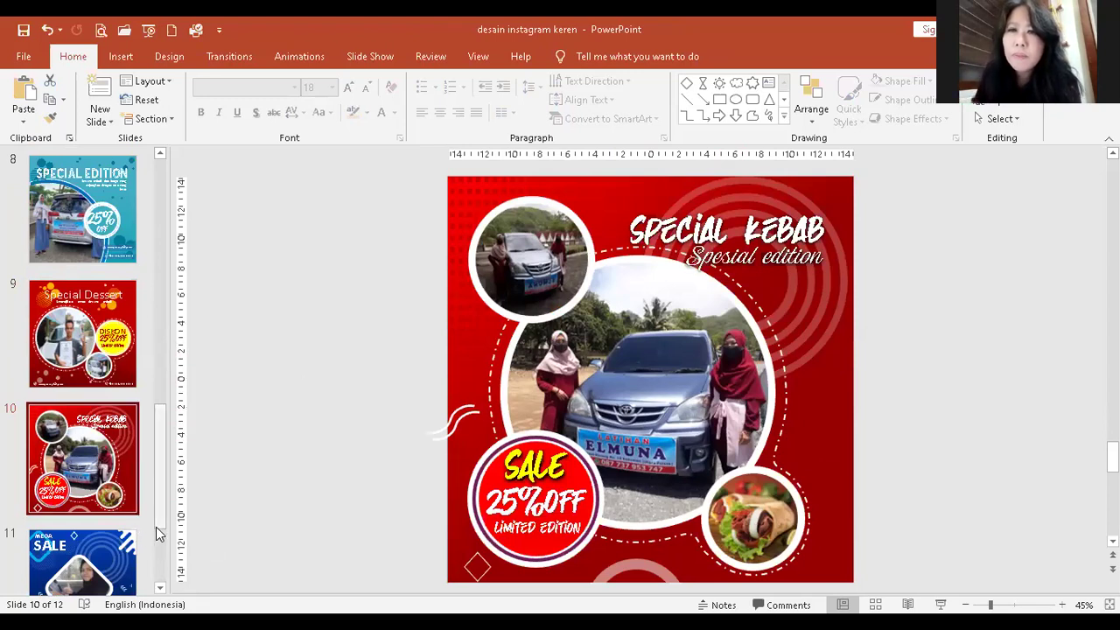
scroll(157, 533, "down", 3)
Add a blank slide 13 after slide 12
left_click(117, 578)
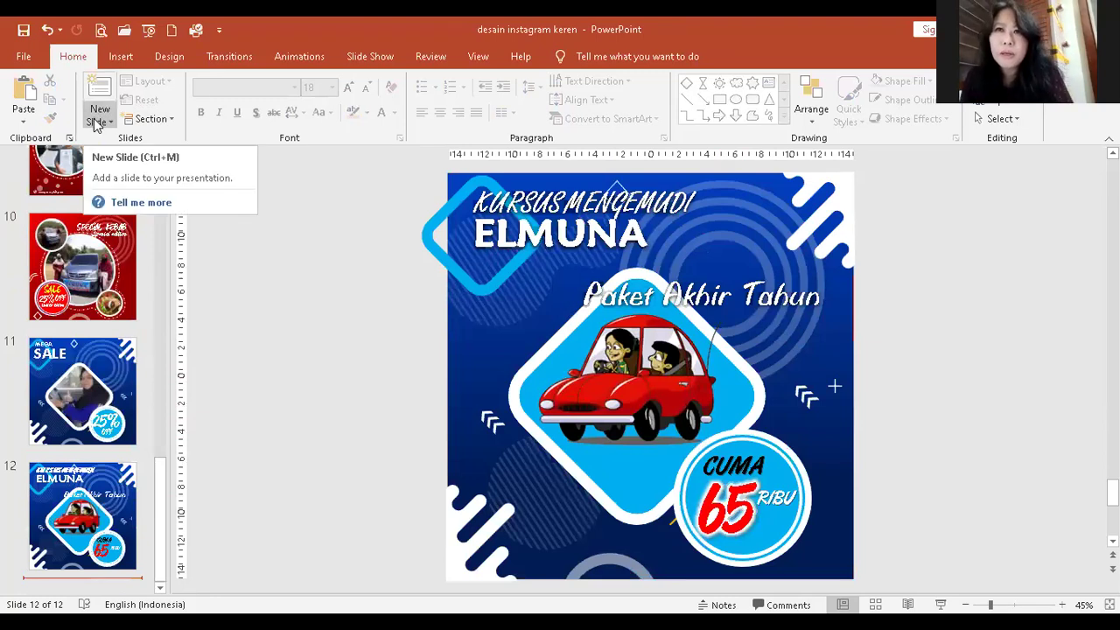
left_click(97, 124)
left_click(135, 410)
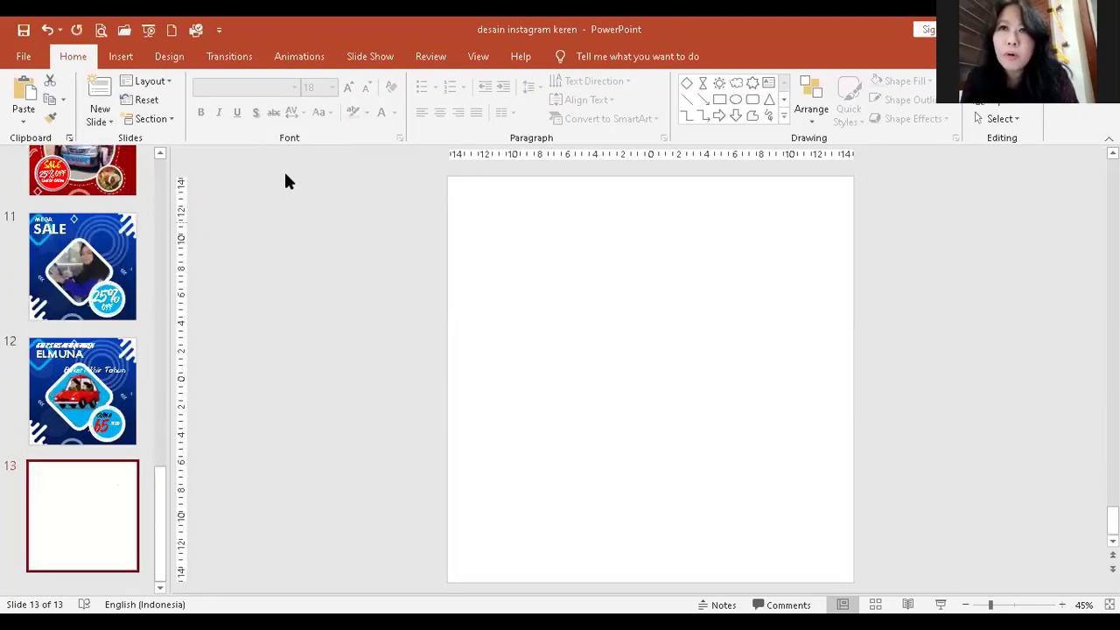
Browse for a picture on this device, starting in the D: drive's data kursus online folder
left_click(120, 56)
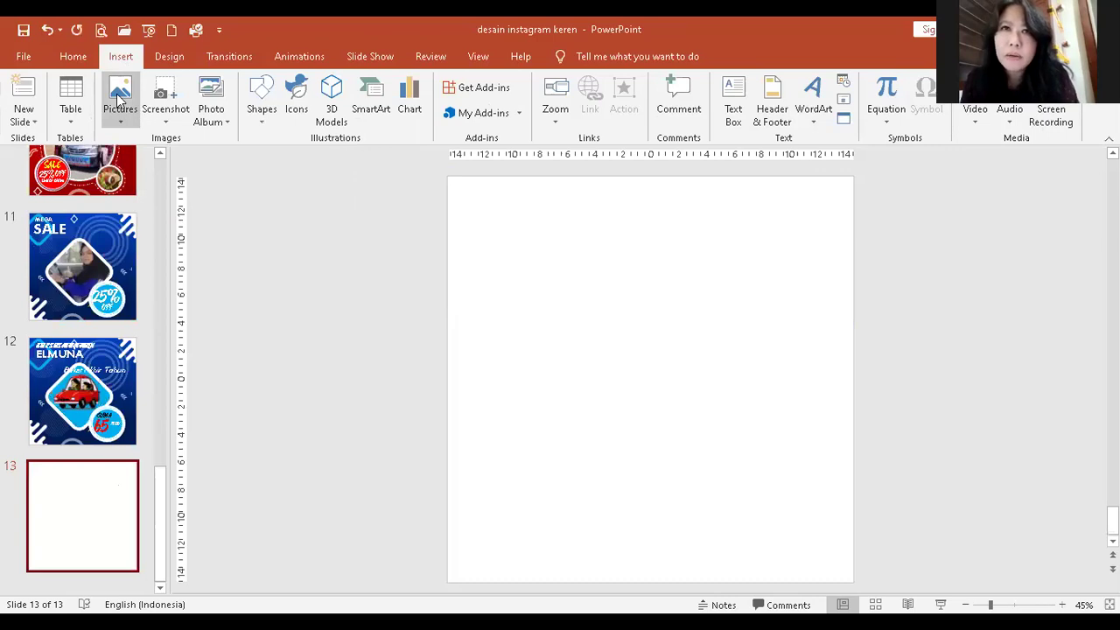
left_click(120, 98)
left_click(131, 161)
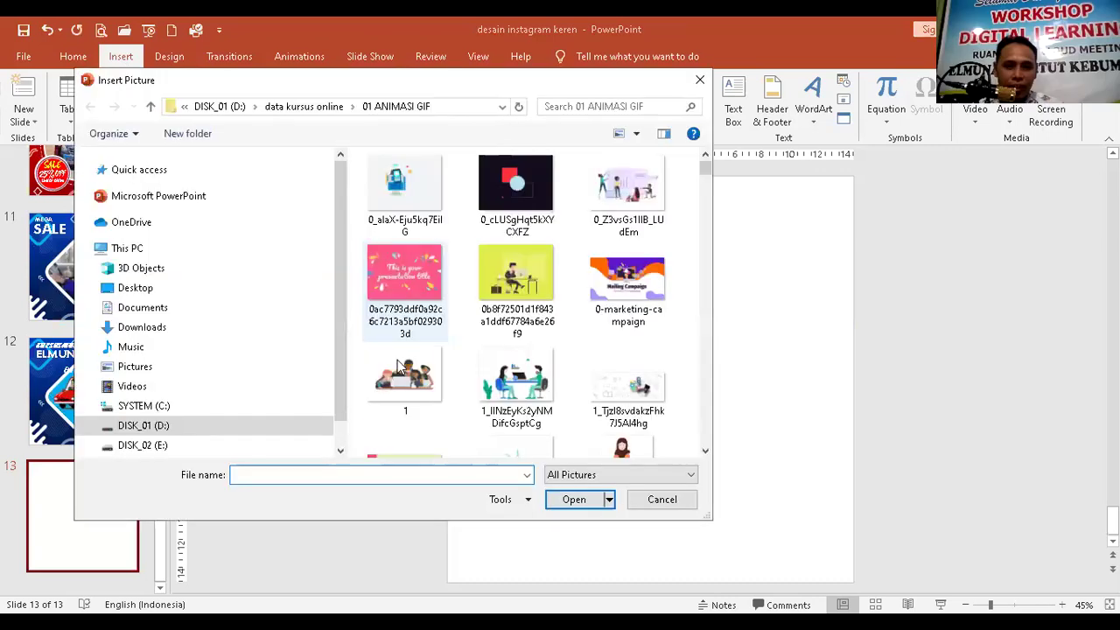
left_click(87, 427)
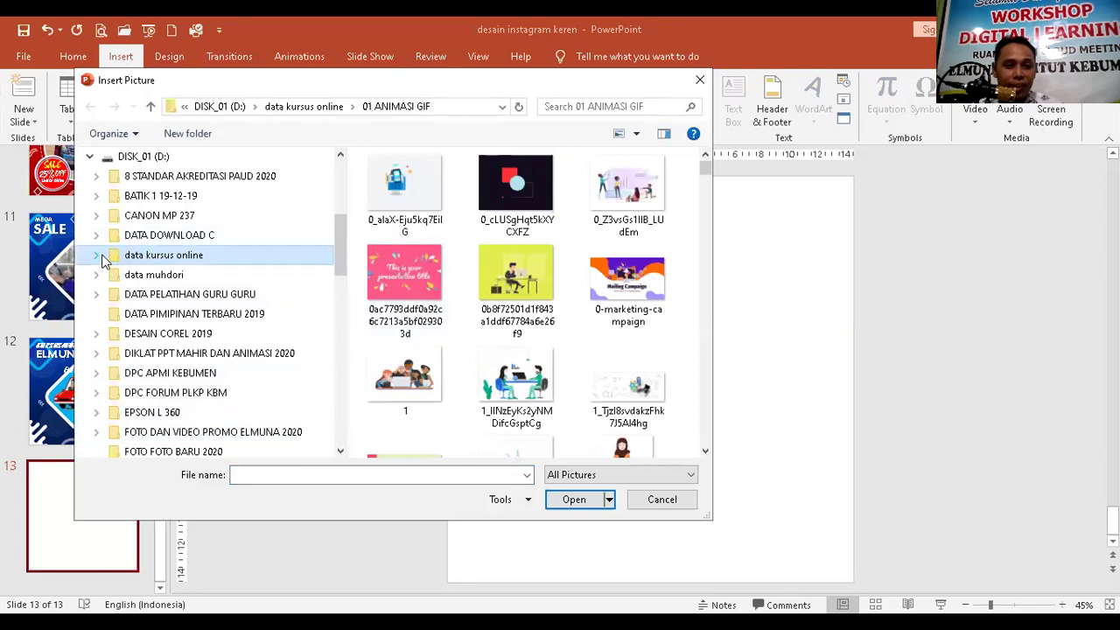
left_click(98, 255)
left_click(198, 197)
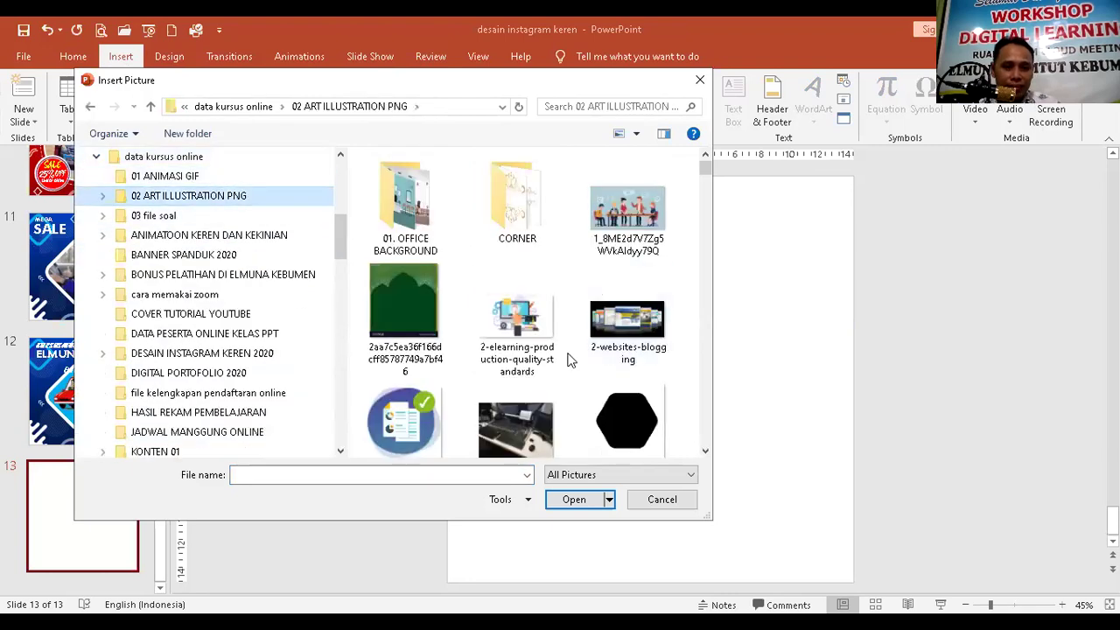
Insert the 'syuting-teknik-green-screen-1' photo from the Downloads folder
scroll(567, 360, "down", 3)
scroll(566, 365, "down", 12)
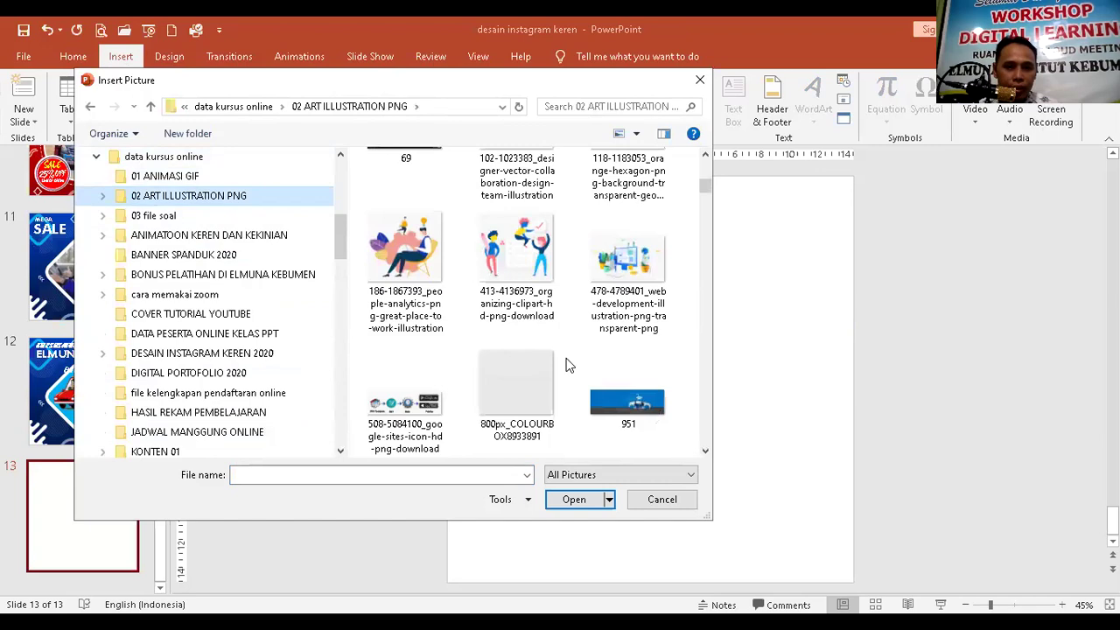
scroll(566, 365, "down", 12)
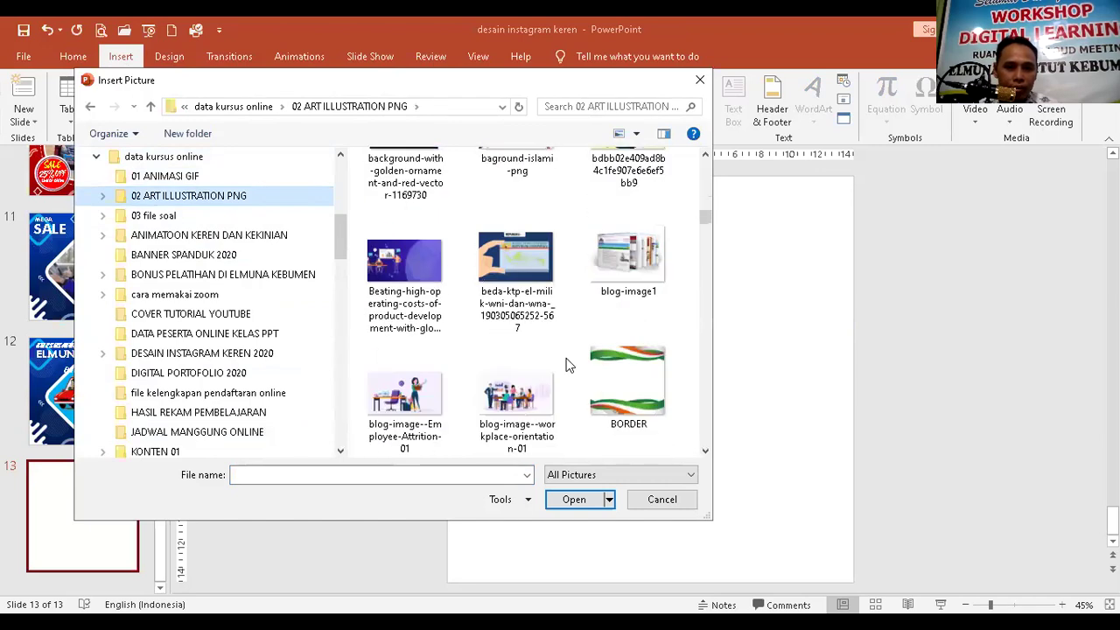
scroll(567, 366, "down", 6)
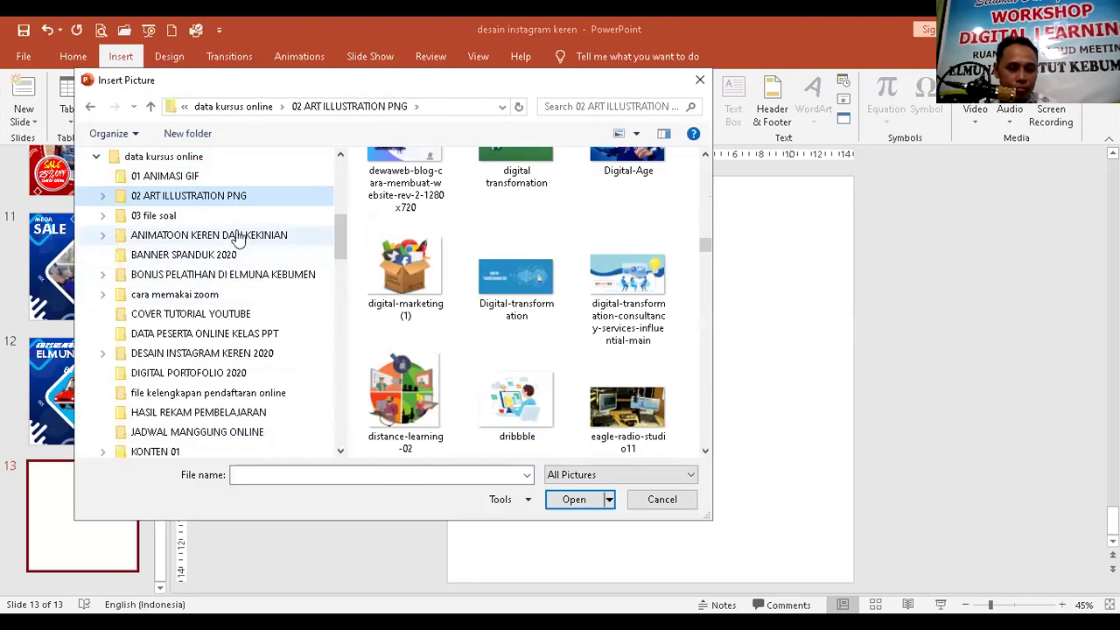
scroll(322, 190, "up", 5)
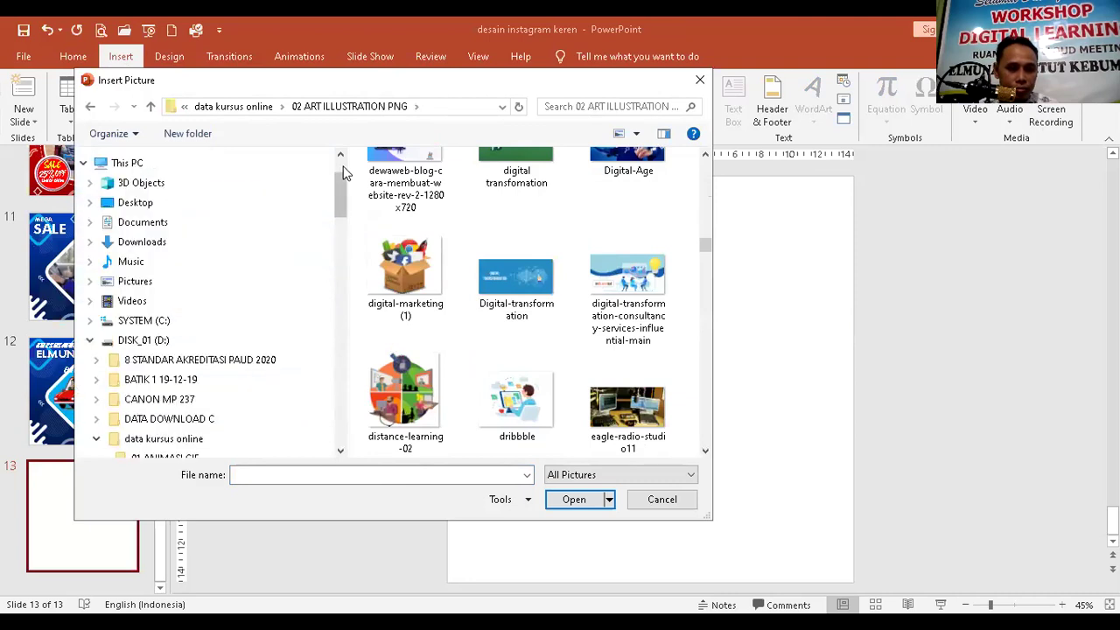
left_click(131, 248)
scroll(459, 398, "down", 4)
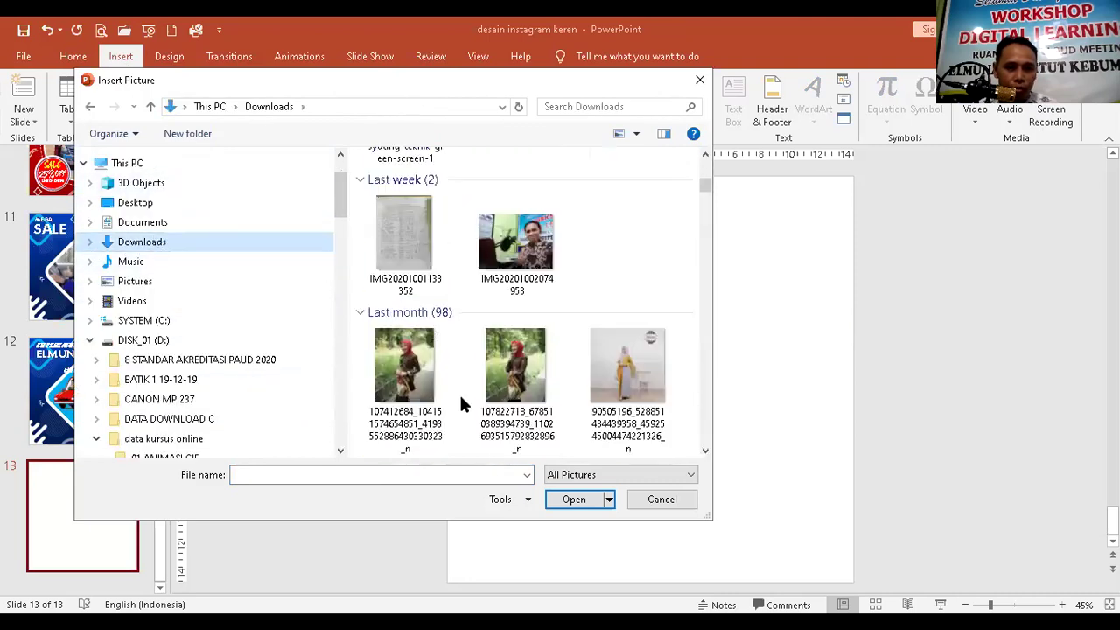
scroll(461, 401, "up", 2)
scroll(461, 401, "down", 3)
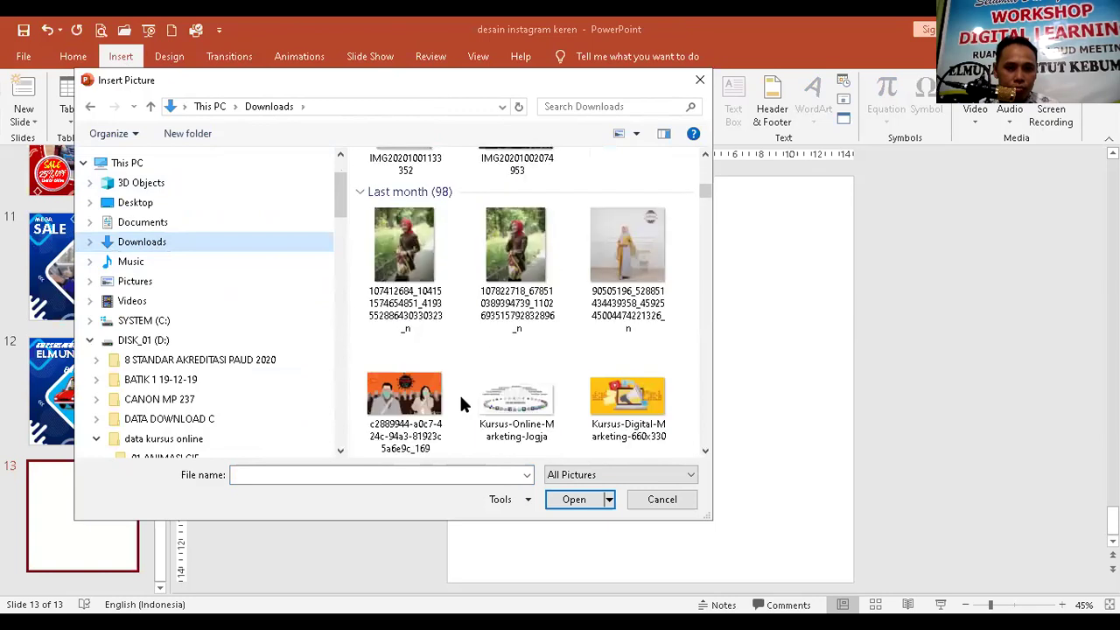
scroll(461, 402, "up", 5)
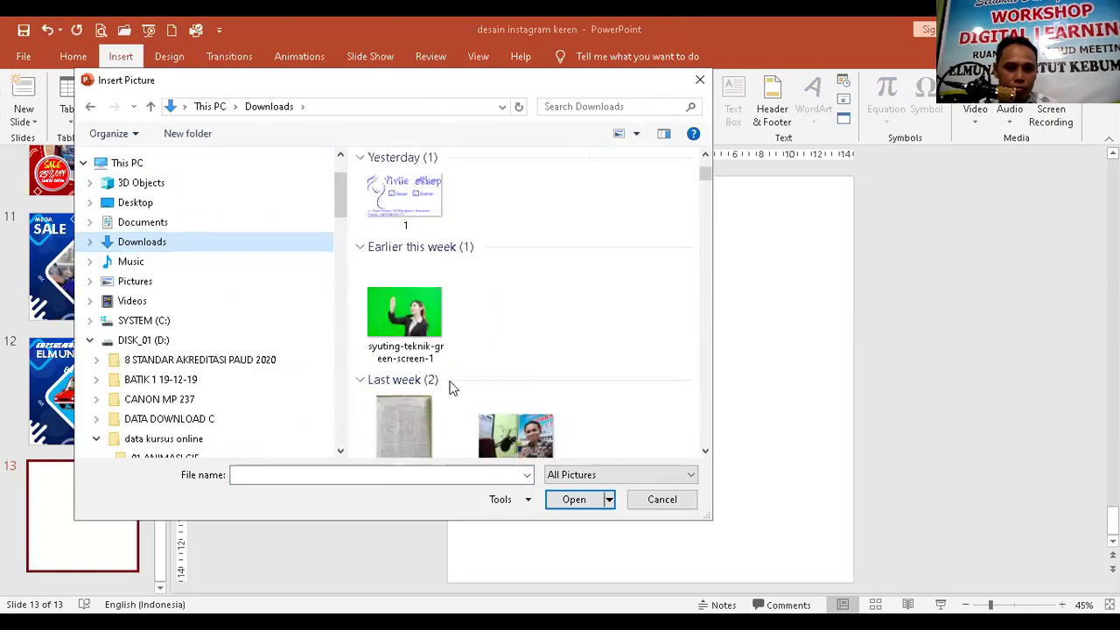
double_click(420, 325)
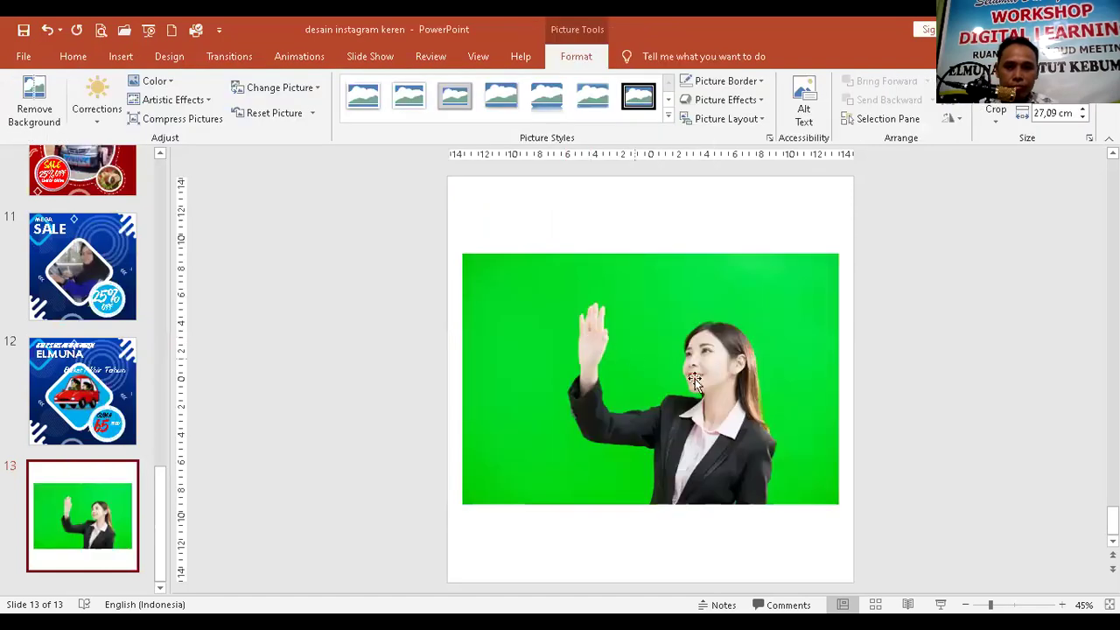
Crop a strip off the left side of the green-screen photo
left_click(669, 391)
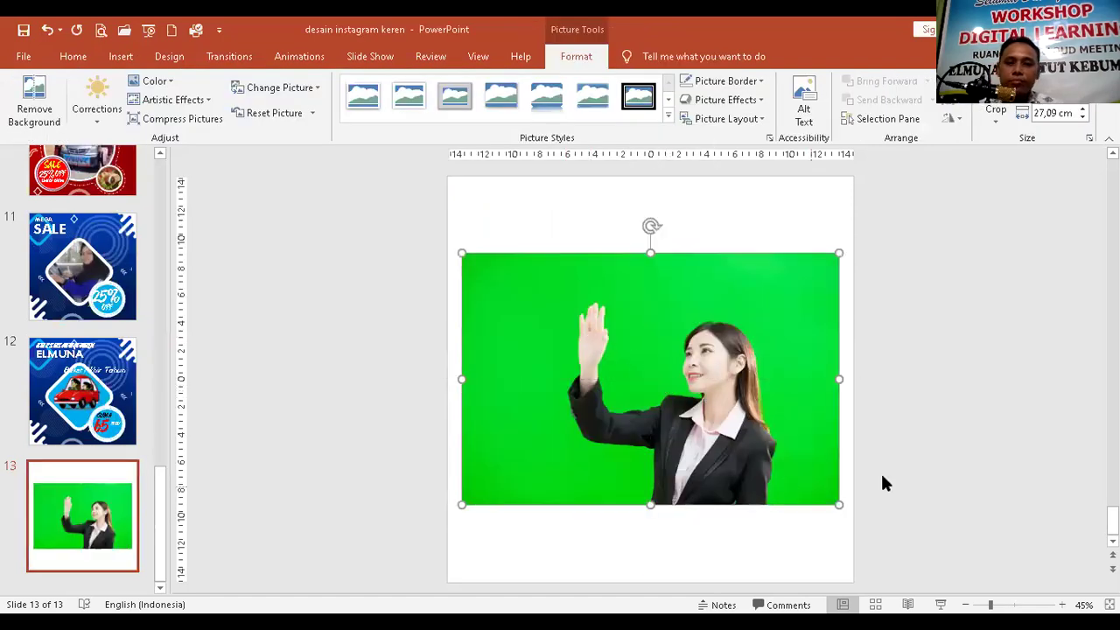
left_click(700, 367)
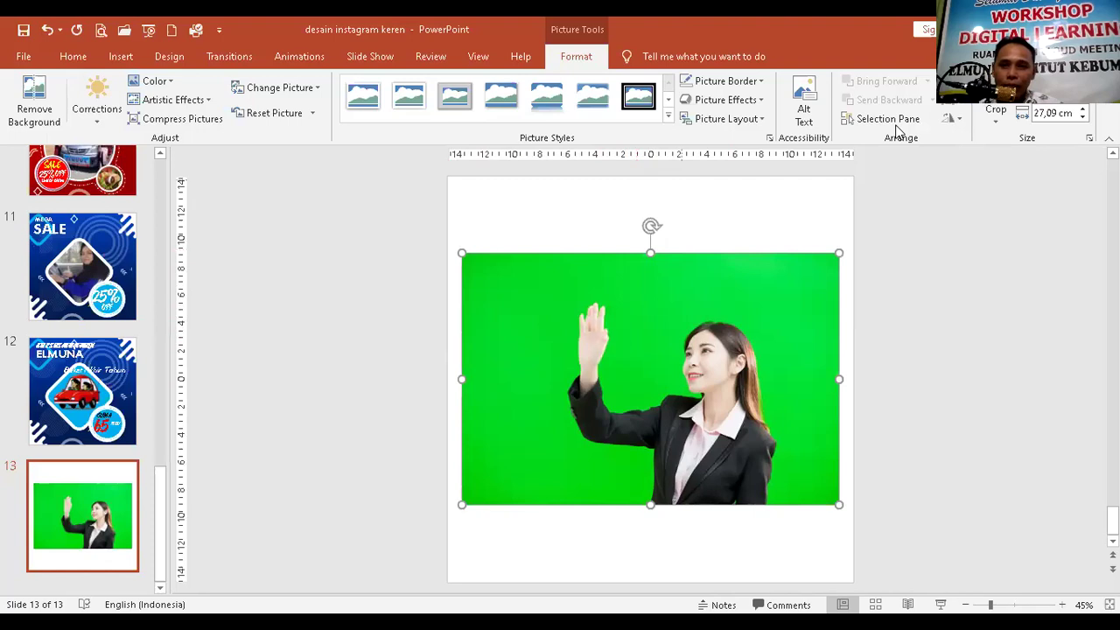
left_click(996, 109)
left_click_drag(461, 379, 540, 380)
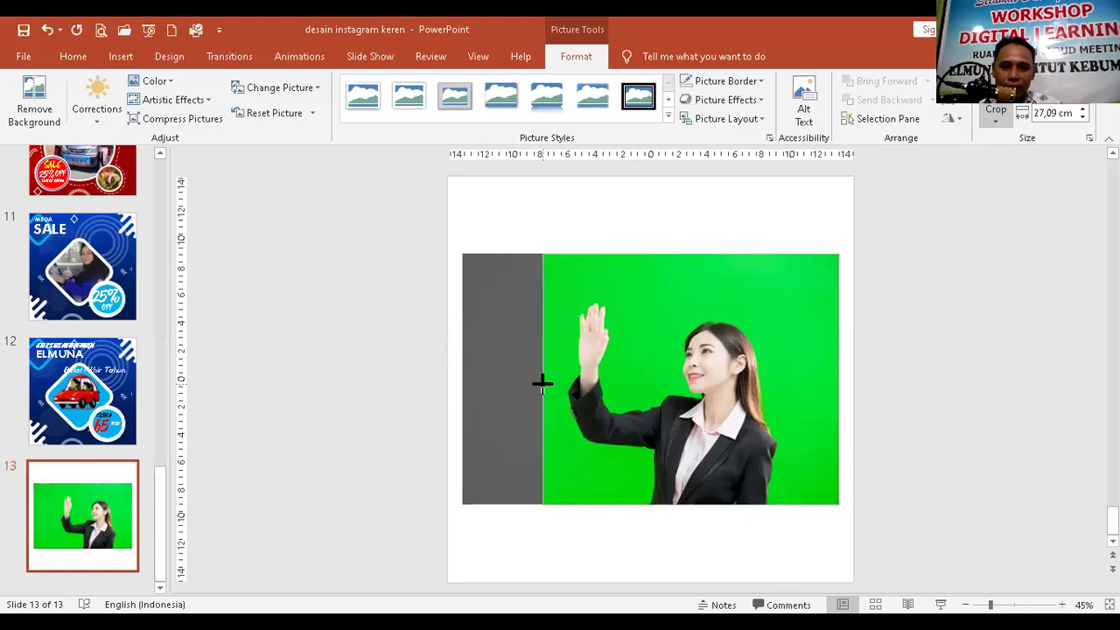
left_click(402, 358)
Trim both sides further to an 18.5 cm width and shift the photo slightly left
left_click(760, 277)
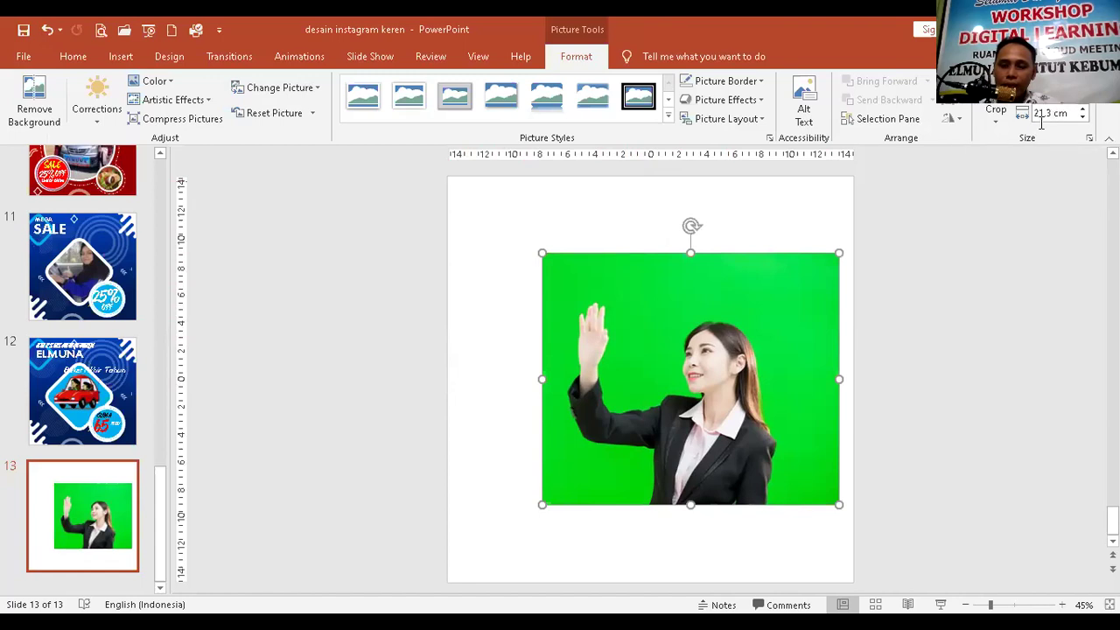
left_click(995, 110)
left_click_drag(542, 378, 566, 379)
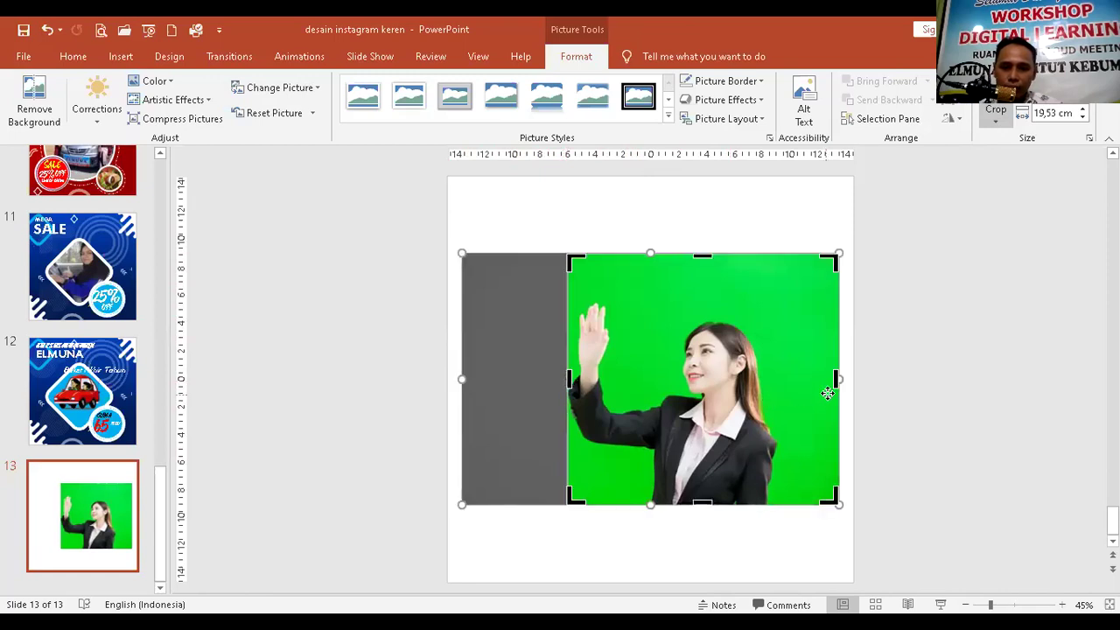
mouse_move(837, 378)
left_mouse_down()
mouse_move(813, 377)
mouse_move(824, 381)
left_mouse_up()
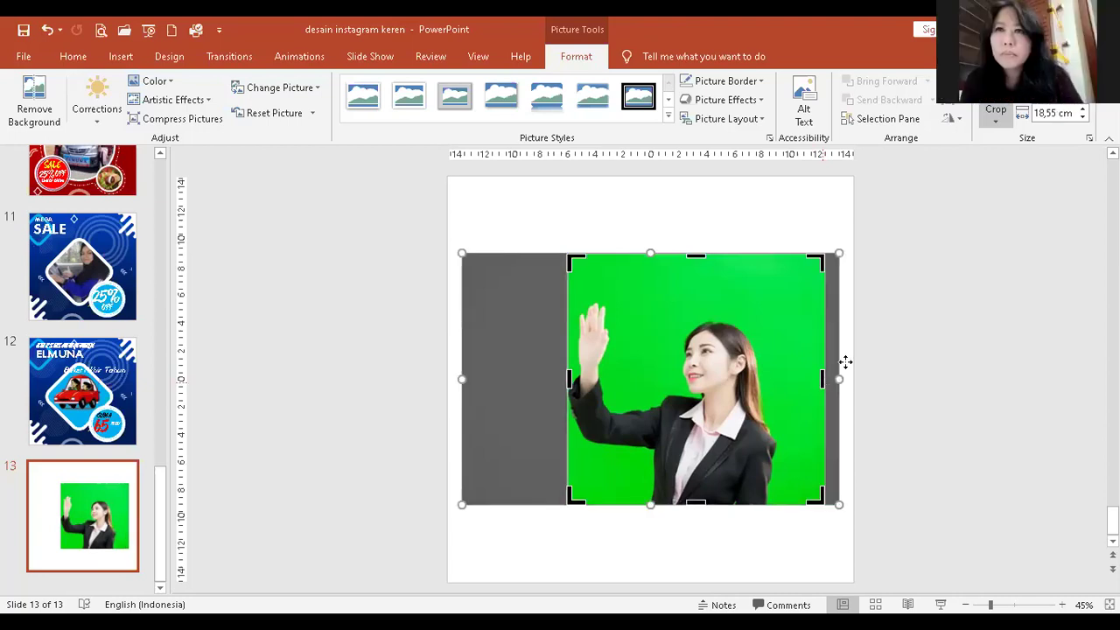
left_click(1082, 117)
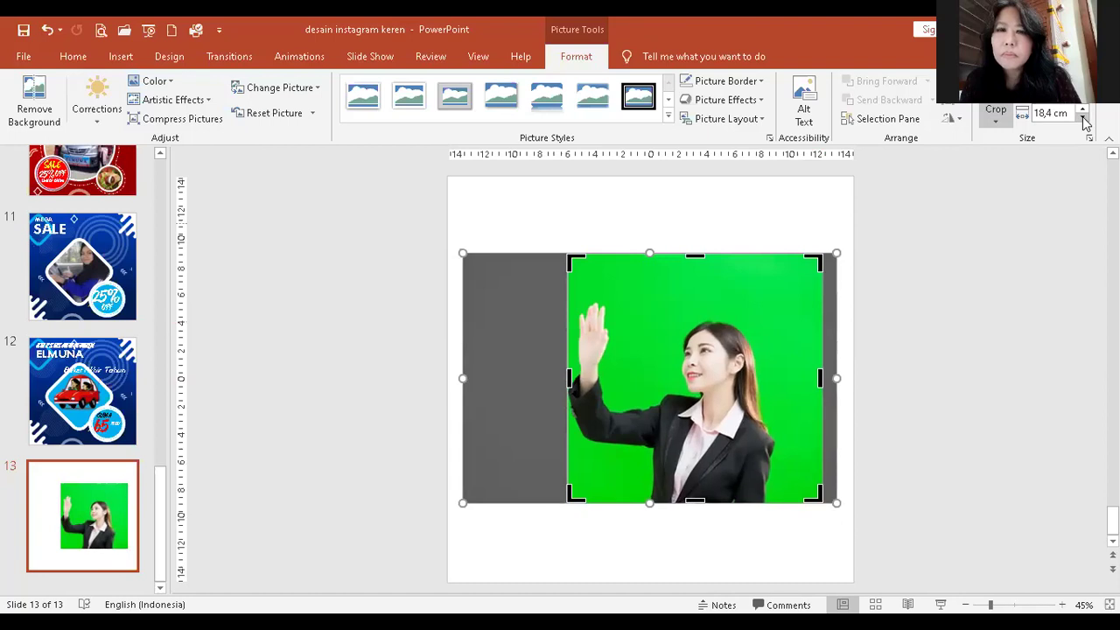
left_click(786, 222)
left_click_drag(741, 278, 668, 278)
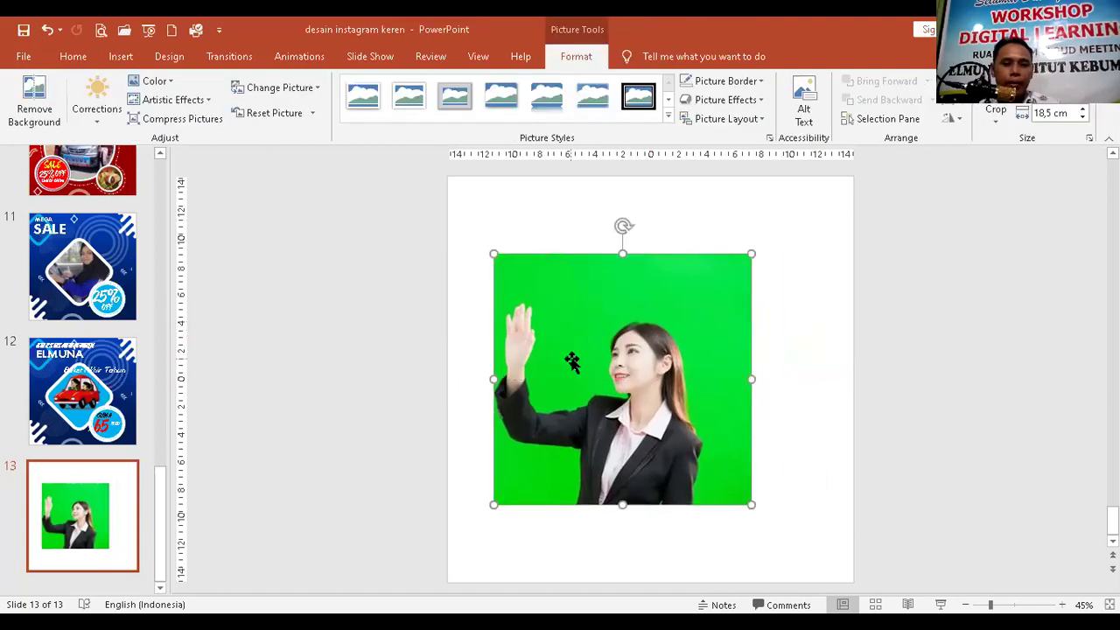
Try cropping the photo to an oval, then a moon, then a heart shape
left_click(996, 119)
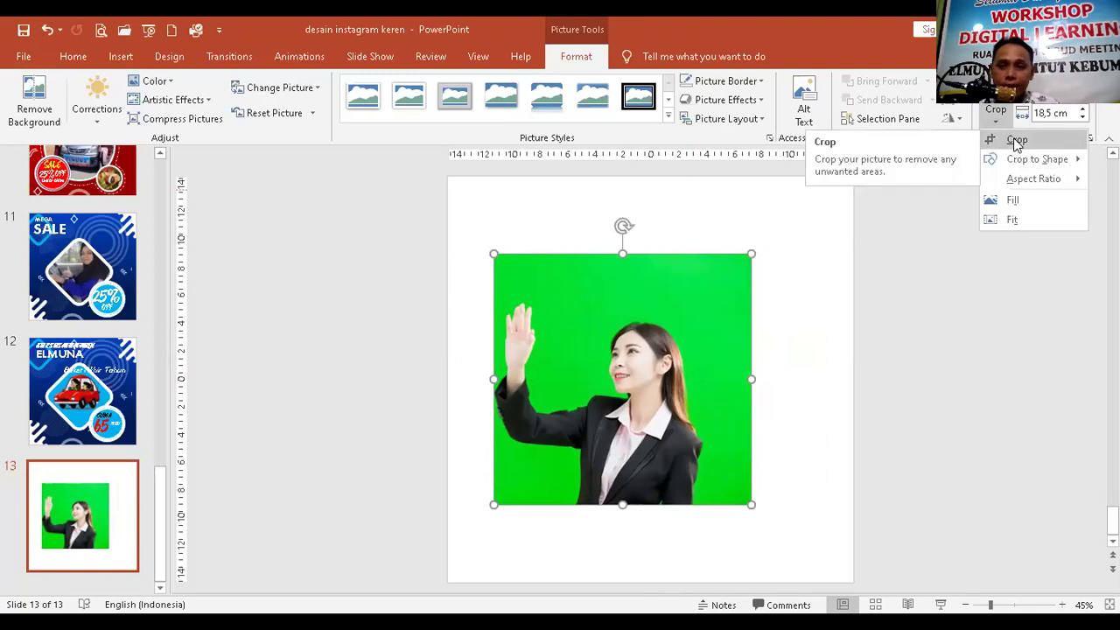
left_click(1013, 166)
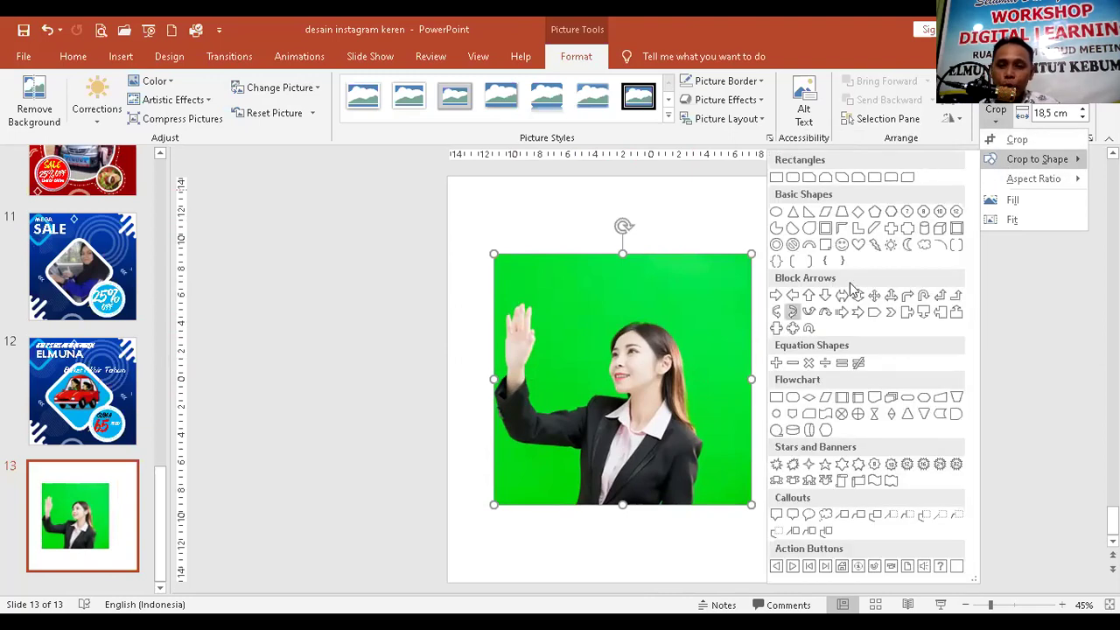
left_click(777, 212)
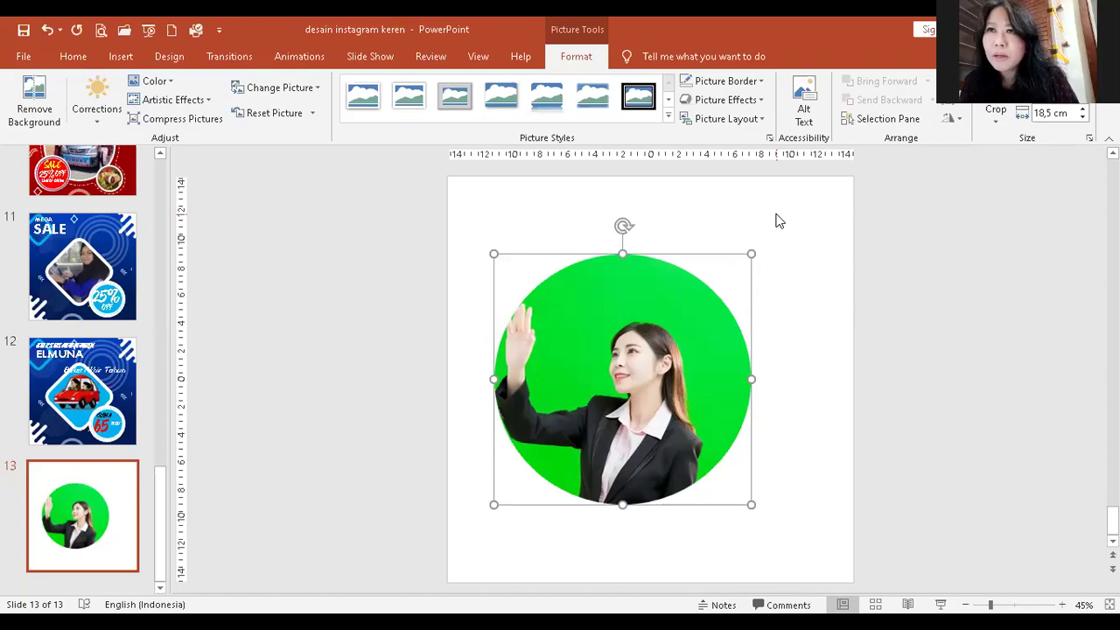
left_click(996, 121)
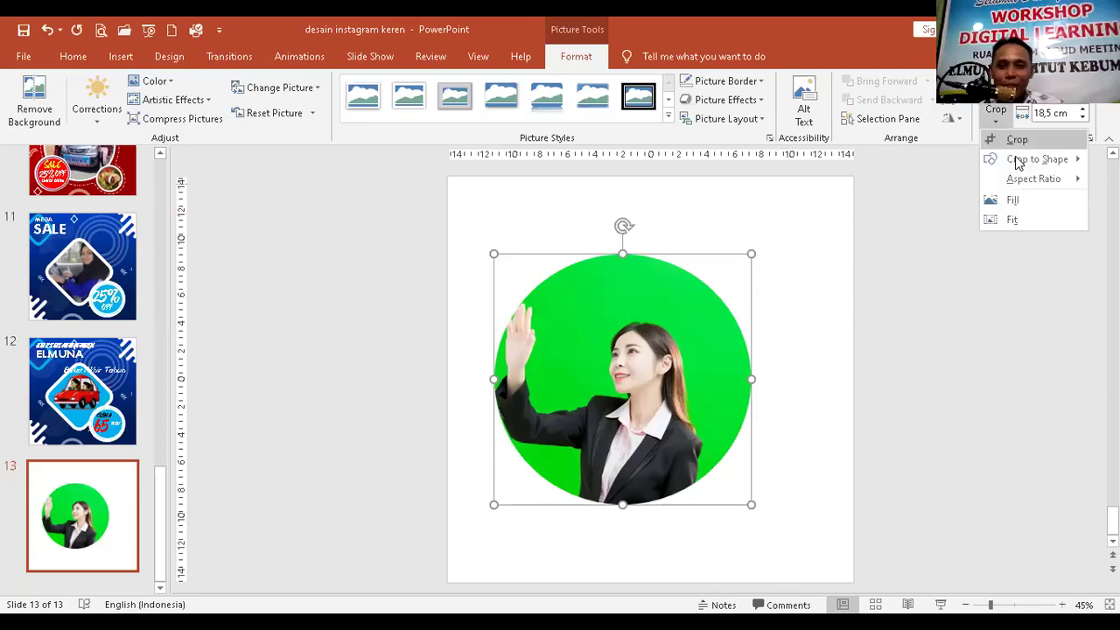
mouse_move(1016, 160)
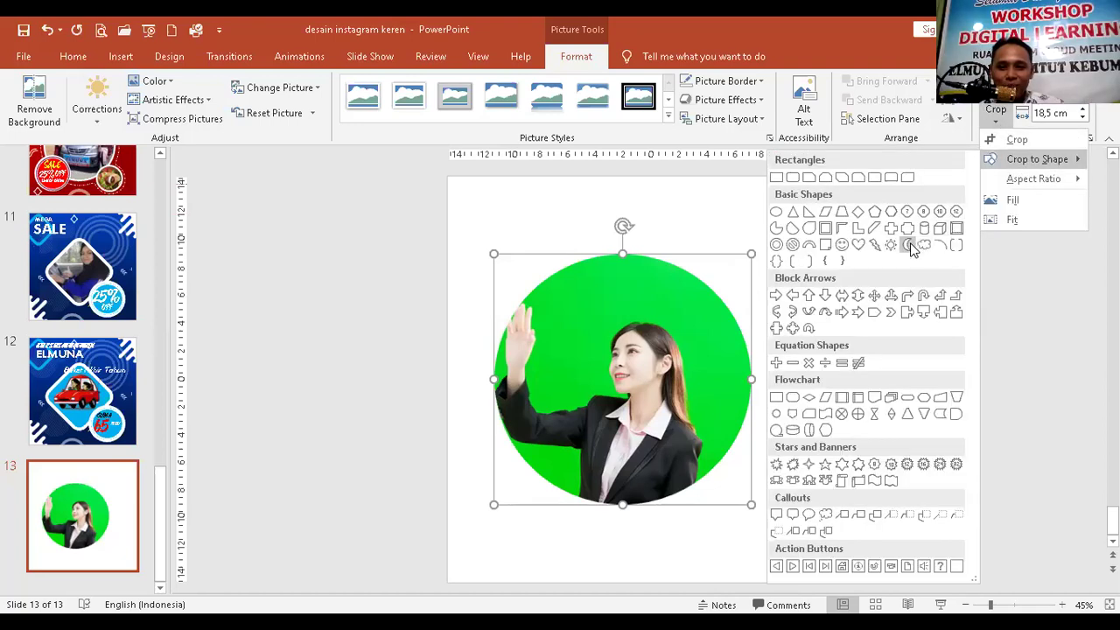
left_click(910, 244)
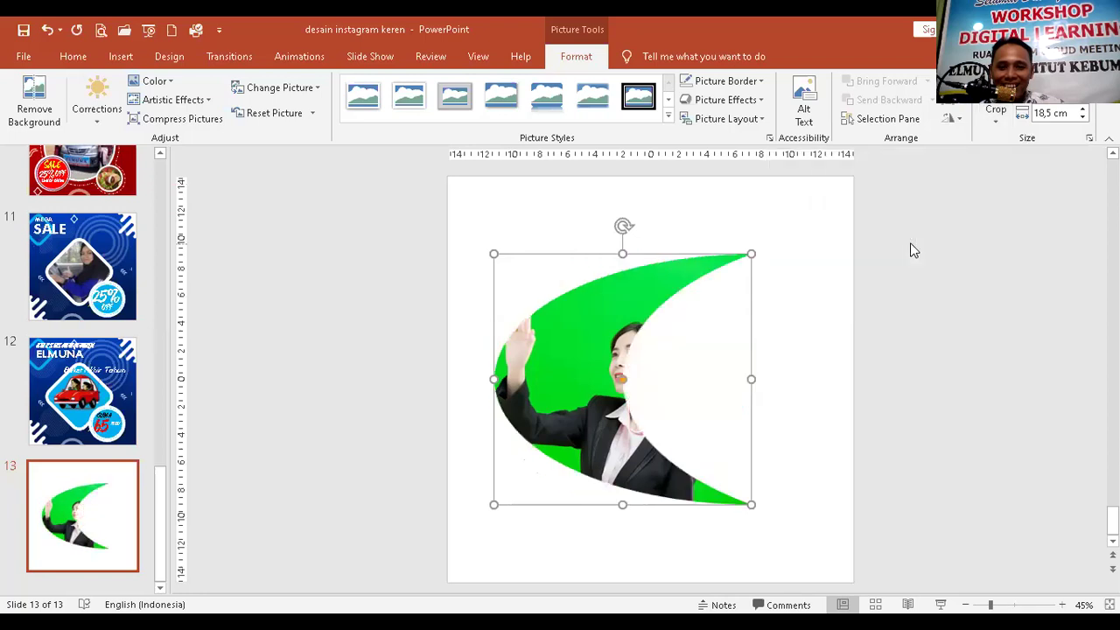
left_click(999, 123)
mouse_move(1014, 159)
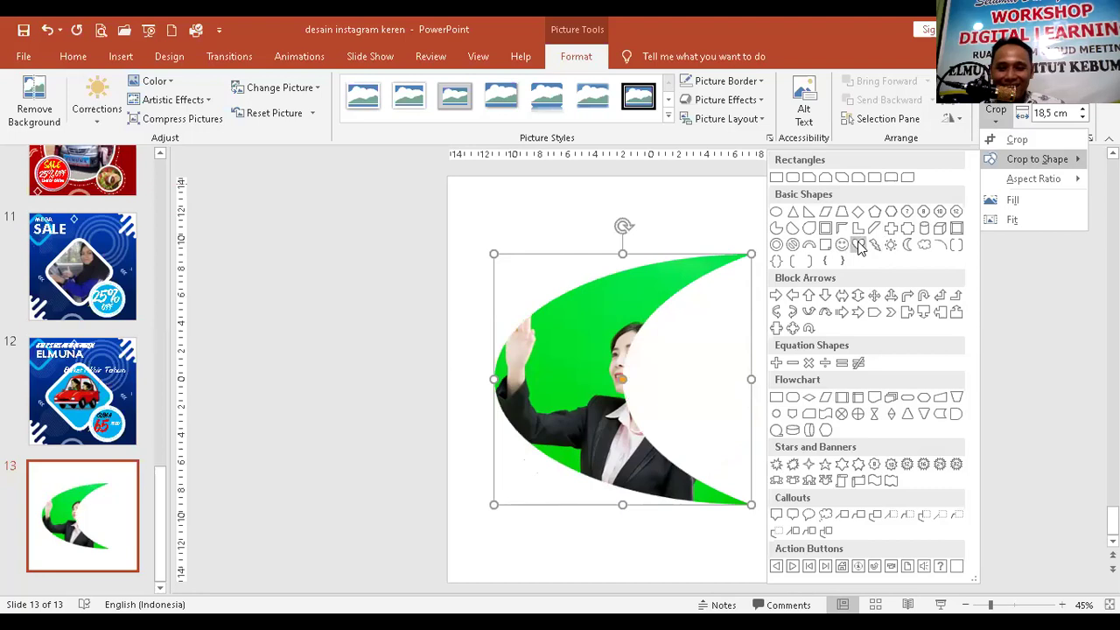
left_click(858, 246)
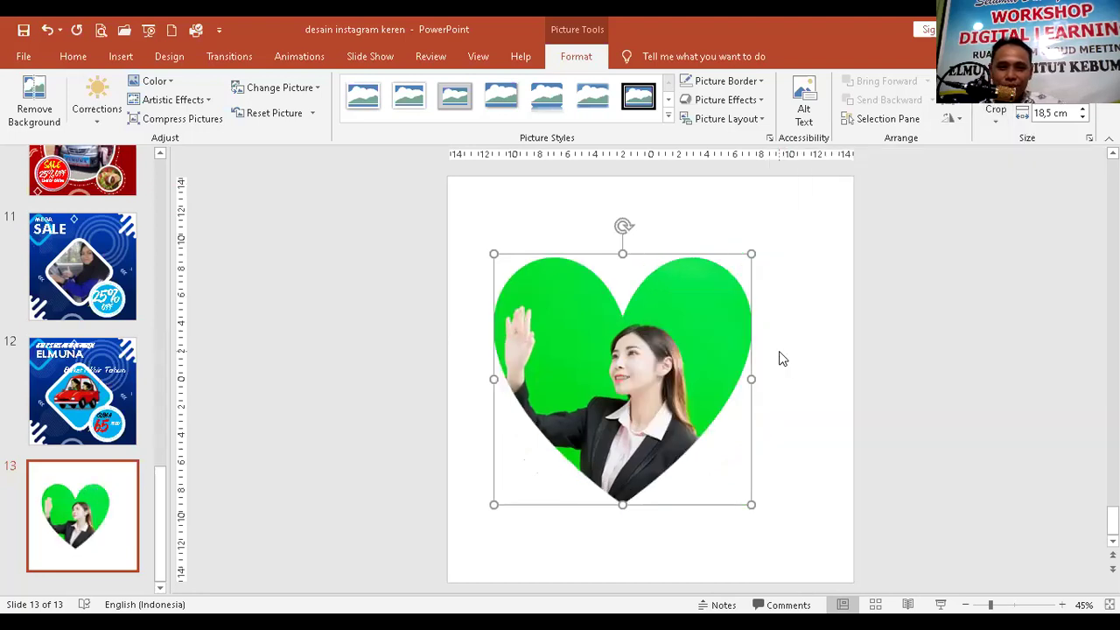
Try a triangle crop, then settle on a circle (Oval) crop
left_click(997, 117)
mouse_move(1012, 161)
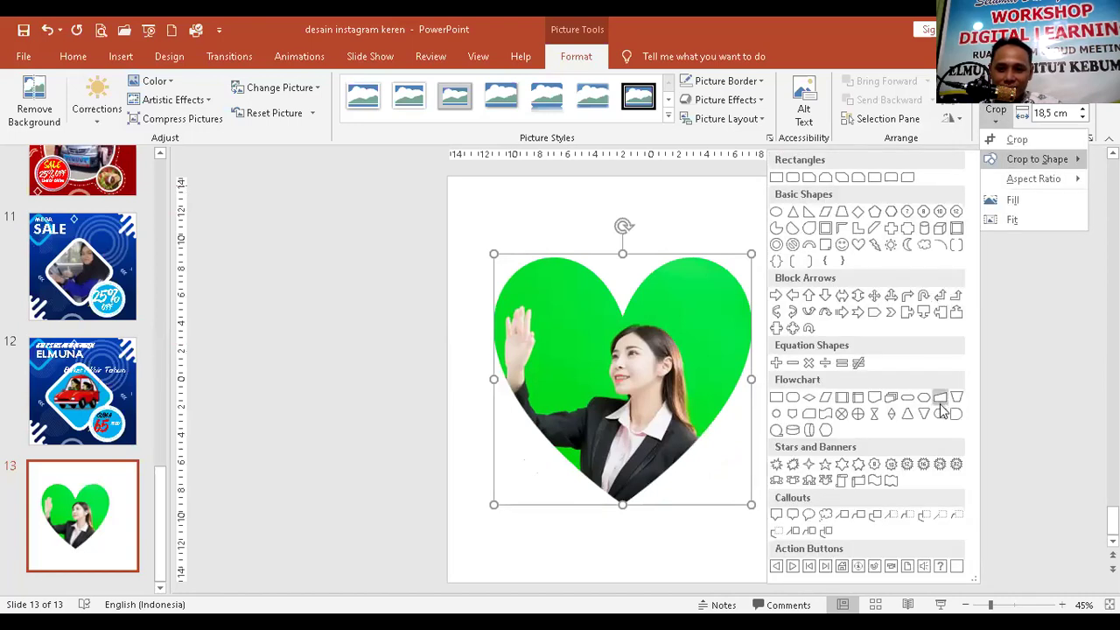
left_click(792, 215)
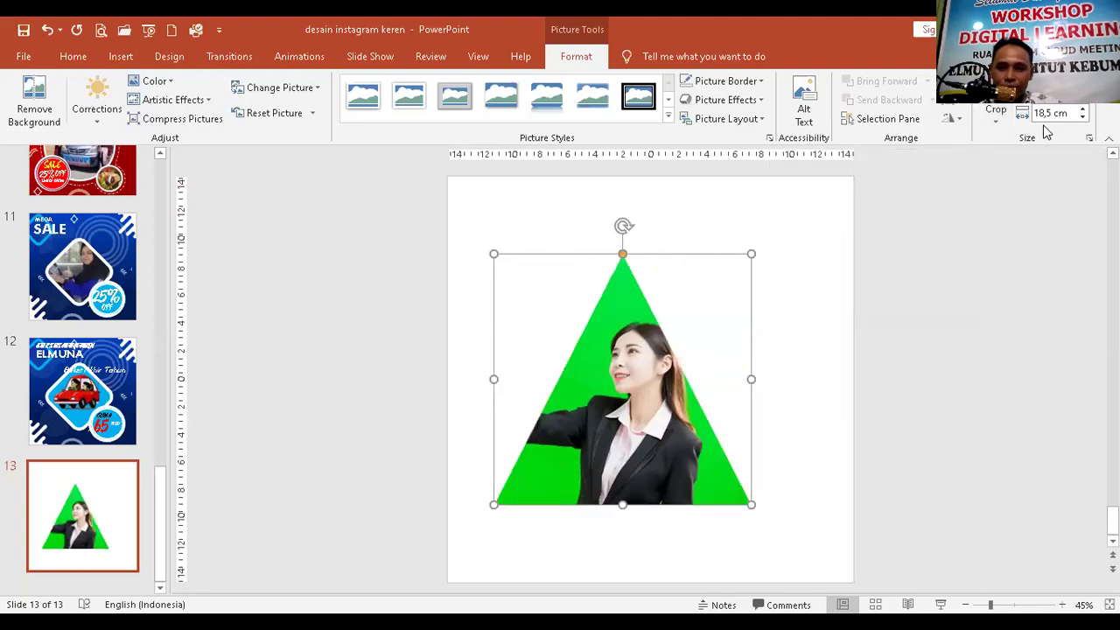
left_click(998, 131)
mouse_move(1003, 163)
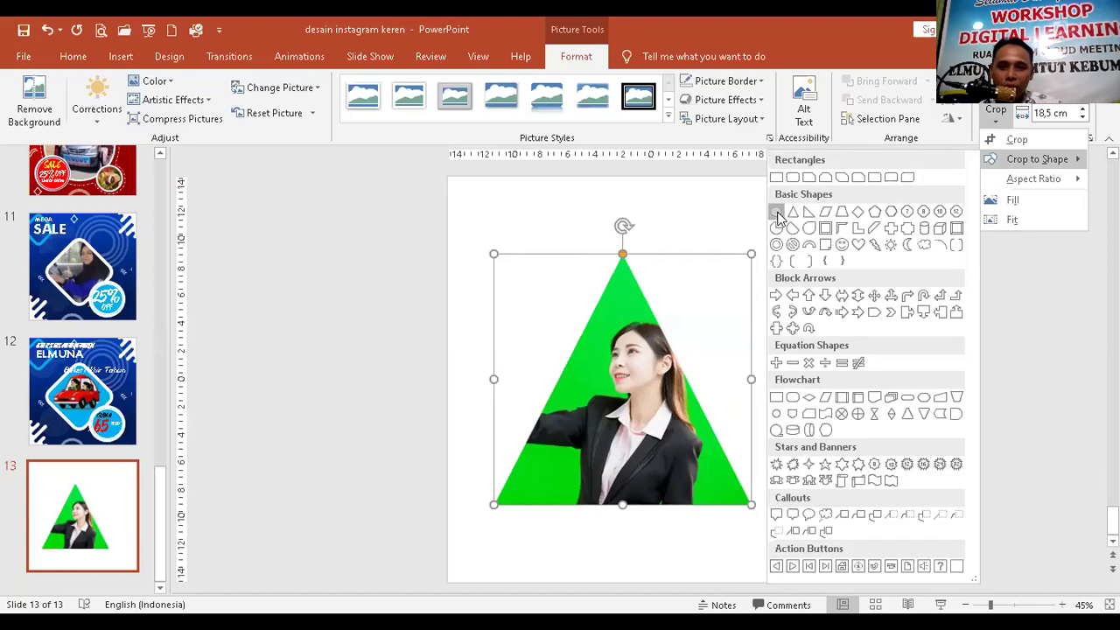
left_click(776, 211)
left_click(805, 355)
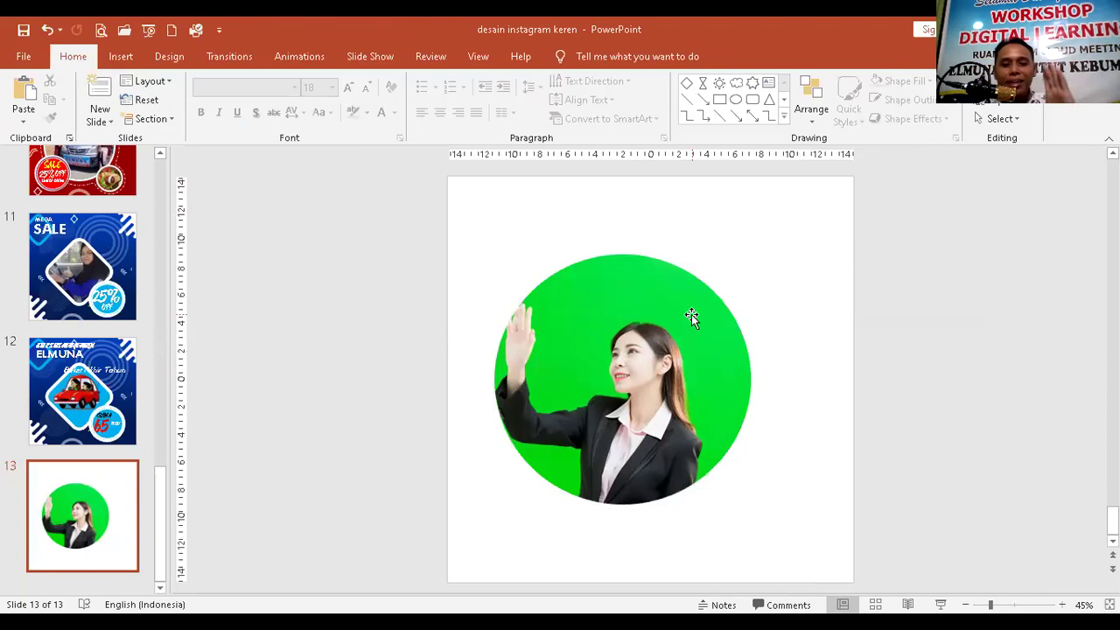
Move the circular photo mostly off the slide's left edge, then draw and discard a trial oval
left_click_drag(691, 317, 721, 280)
left_click_drag(678, 310, 365, 312)
left_click(76, 60)
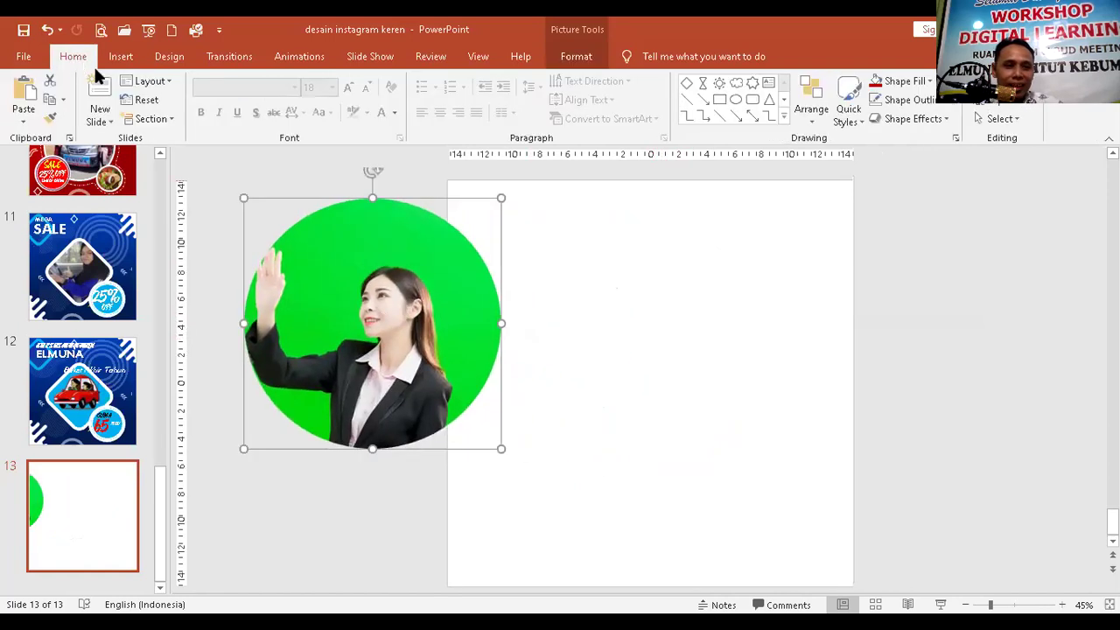
left_click(108, 57)
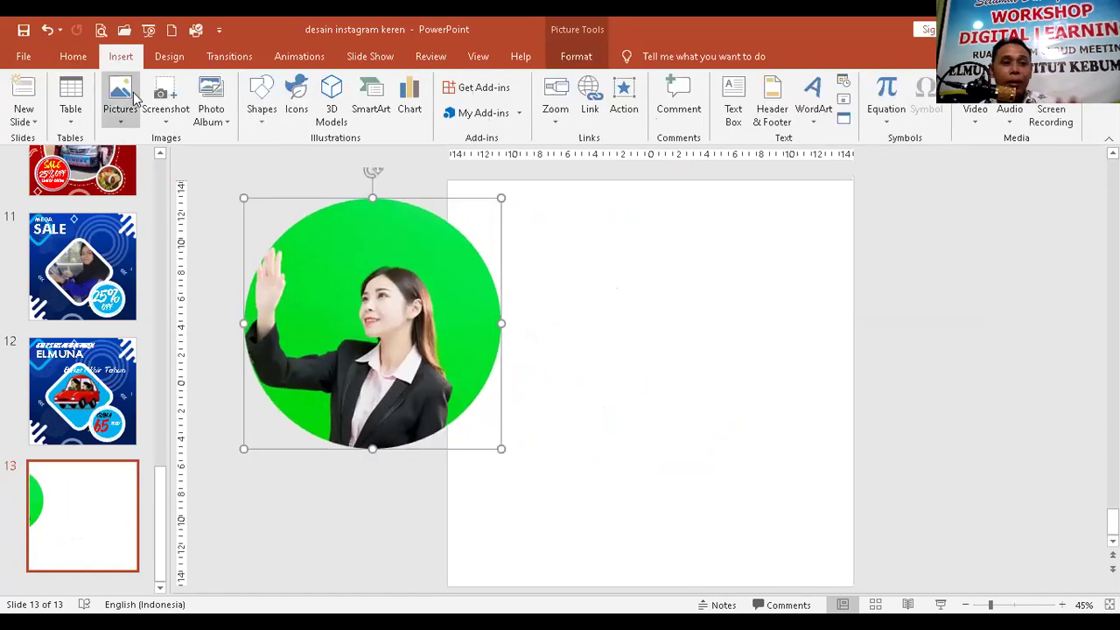
left_click(262, 101)
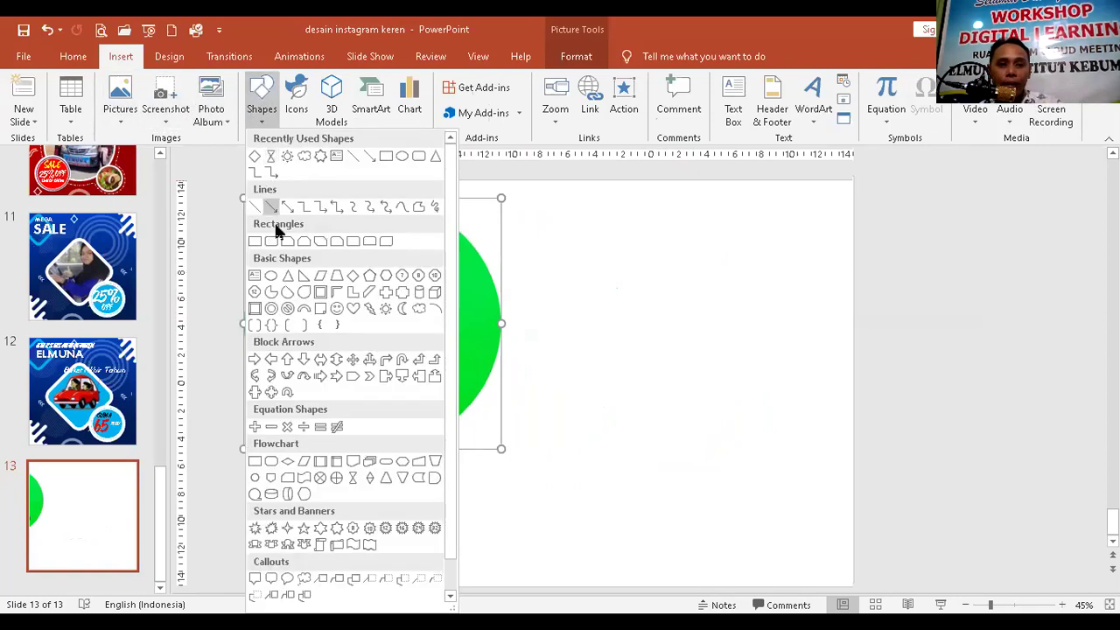
left_click(271, 275)
left_click_drag(565, 250, 727, 416)
mouse_move(627, 289)
left_mouse_down()
mouse_move(725, 412)
mouse_move(725, 383)
left_mouse_up()
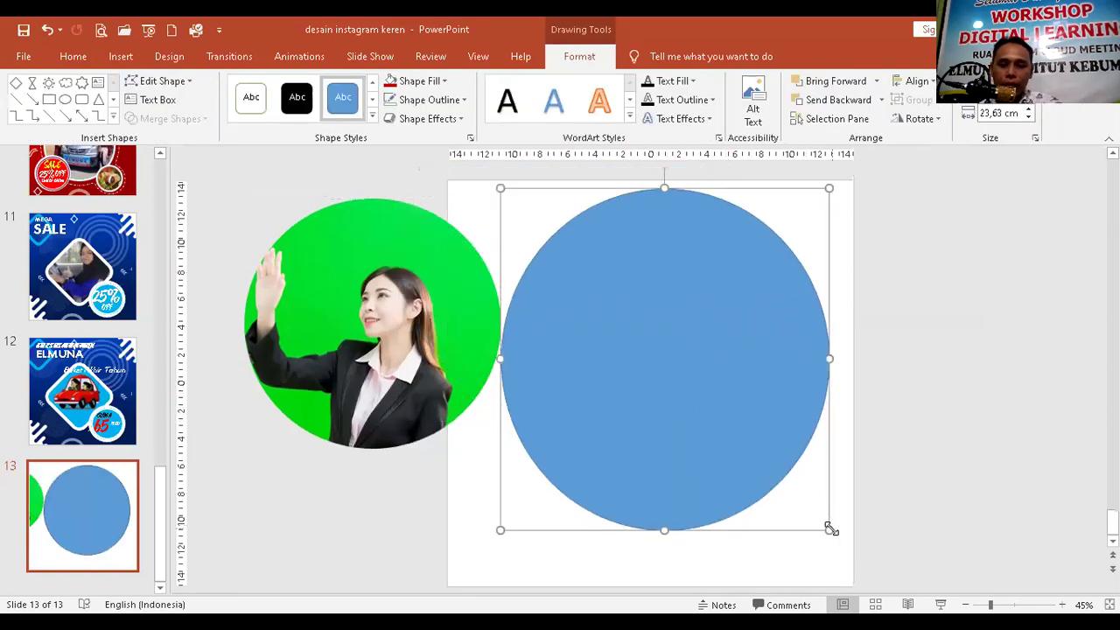
key("Delete")
Draw a blue circle about 18 cm across and centre it on the slide
left_click(123, 56)
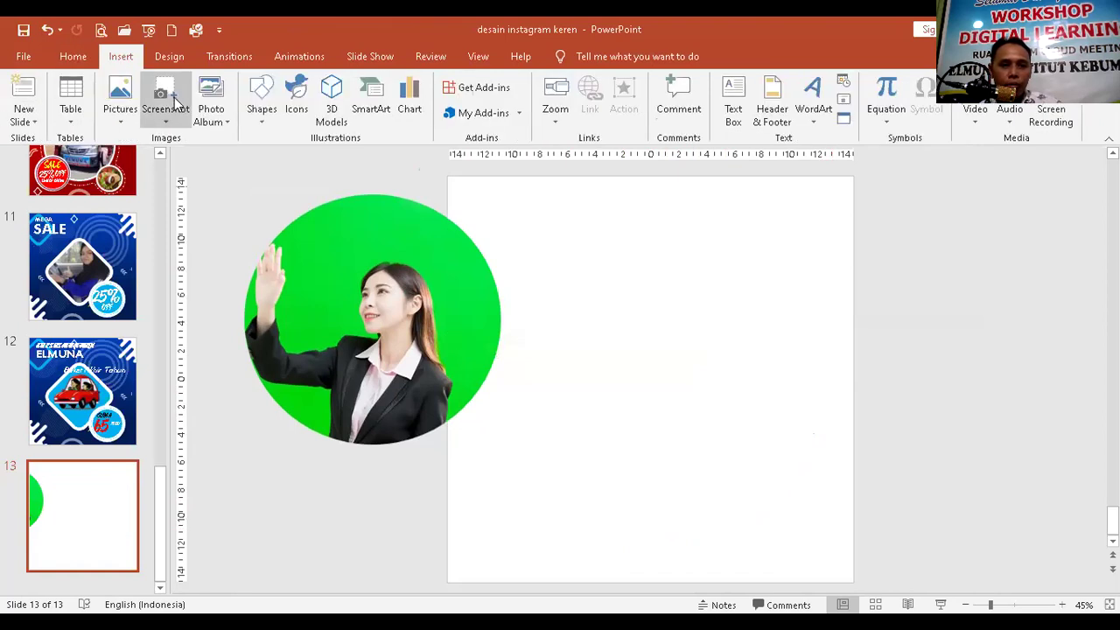
left_click(263, 110)
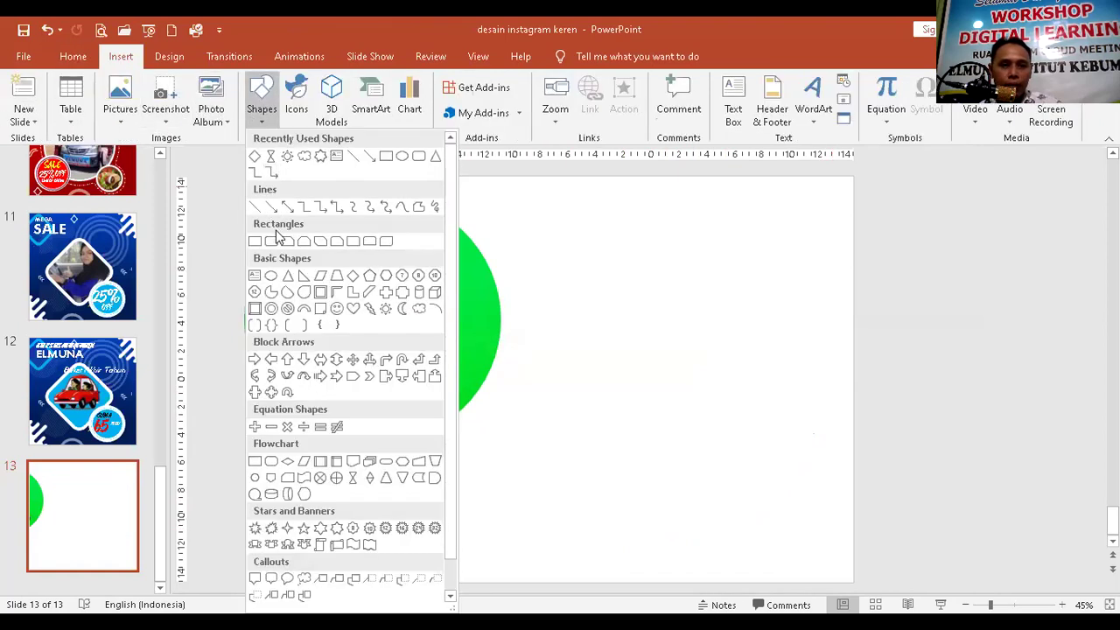
left_click(272, 277)
left_click_drag(575, 313, 828, 564)
left_click_drag(747, 443, 690, 347)
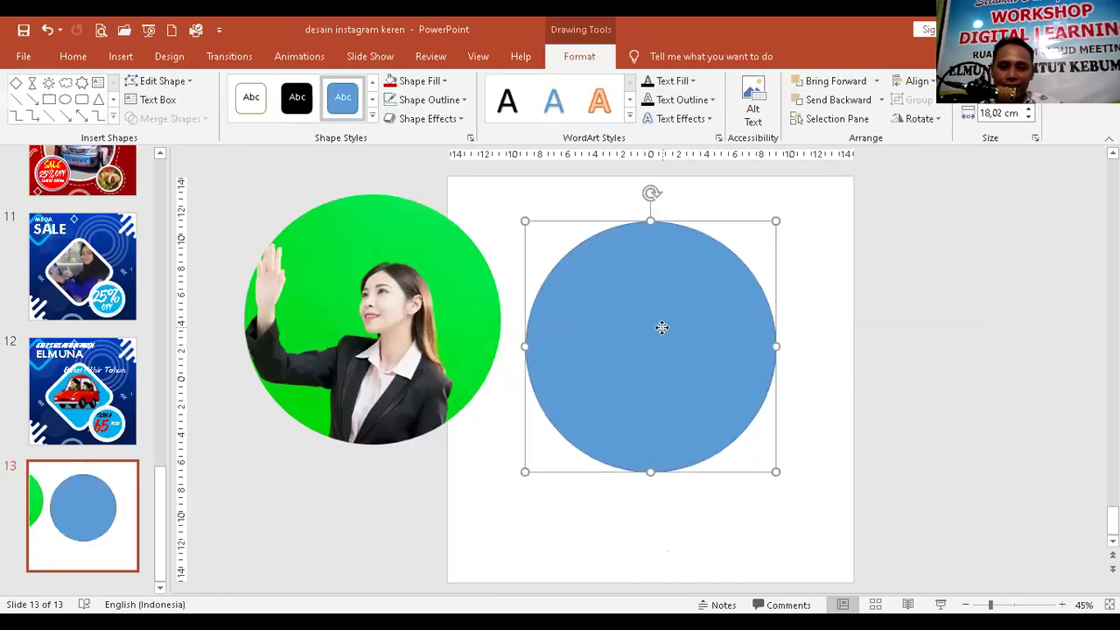
Replace the circle's solid blue fill with the green-screen photo as a picture fill
right_click(662, 327)
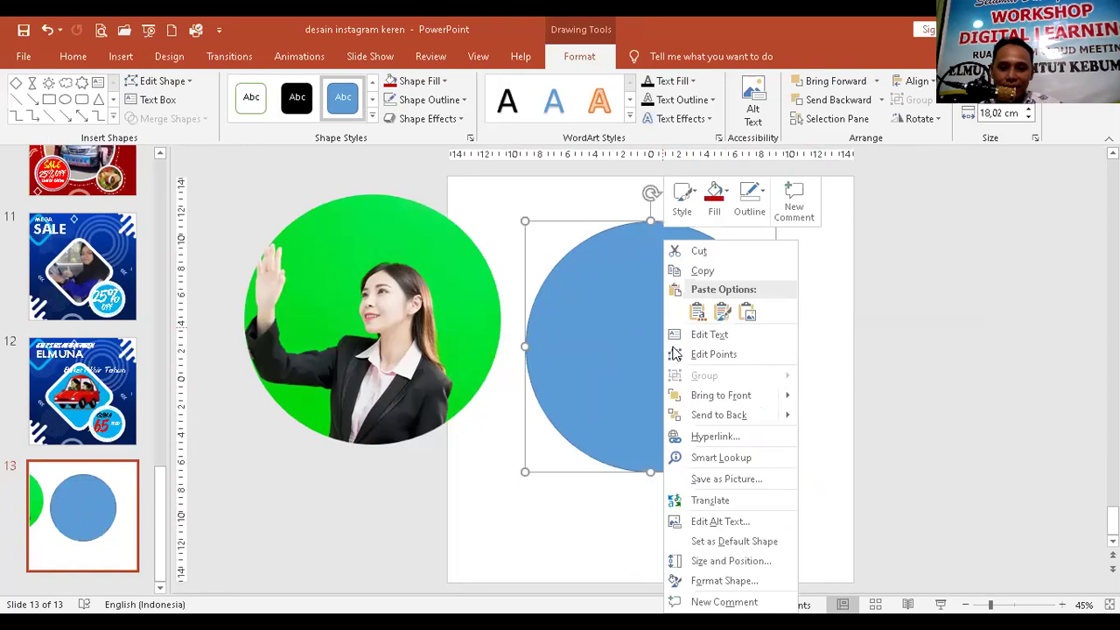
left_click(722, 581)
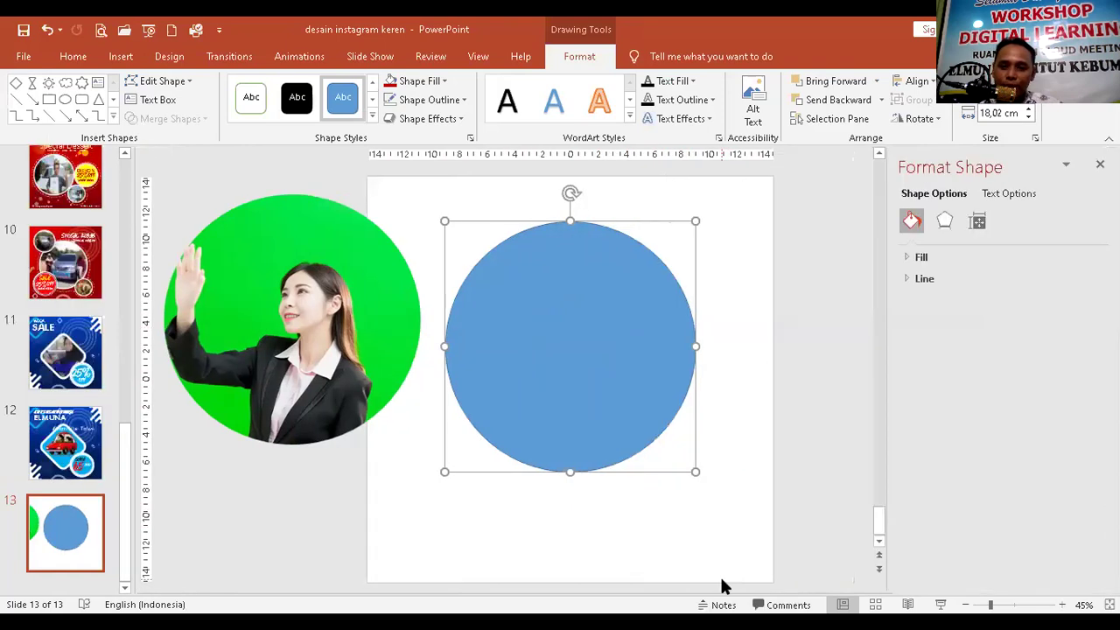
left_click(907, 261)
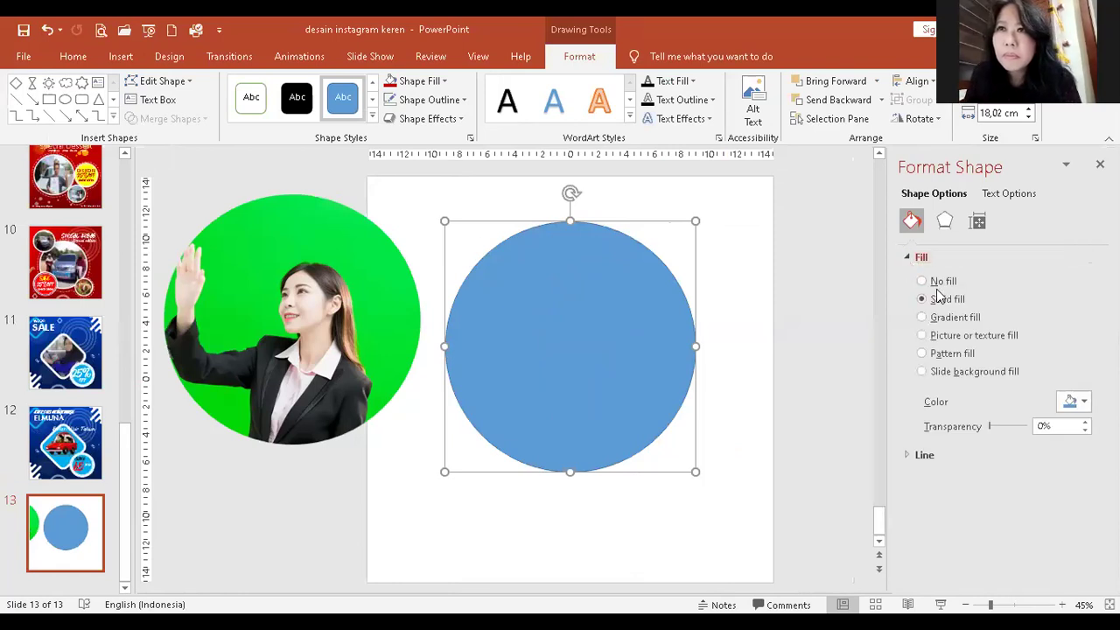
left_click(931, 287)
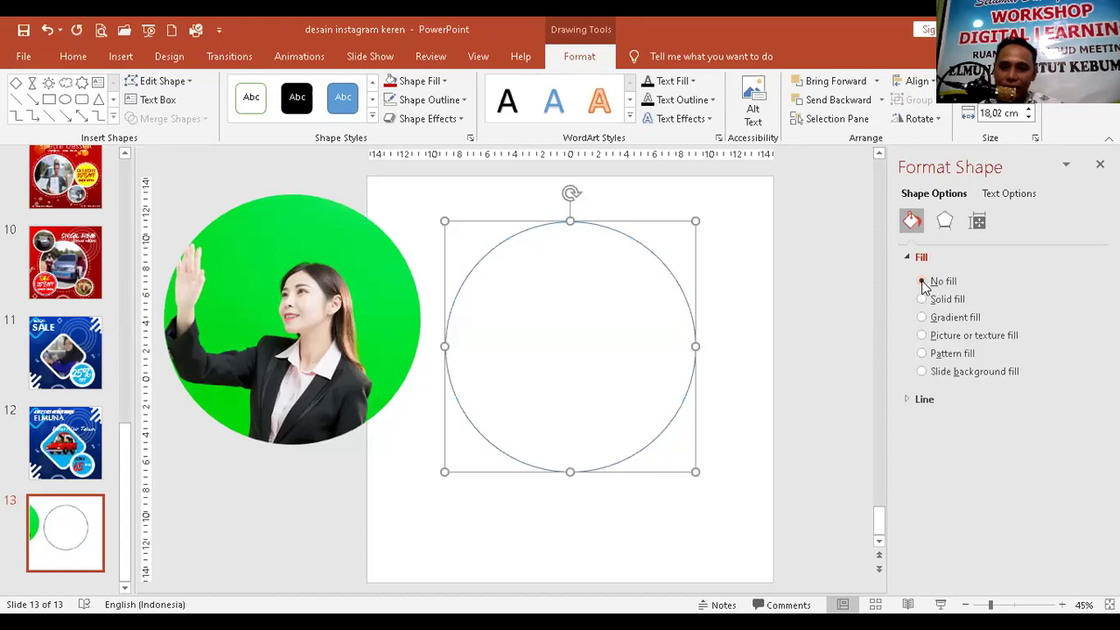
left_click(925, 337)
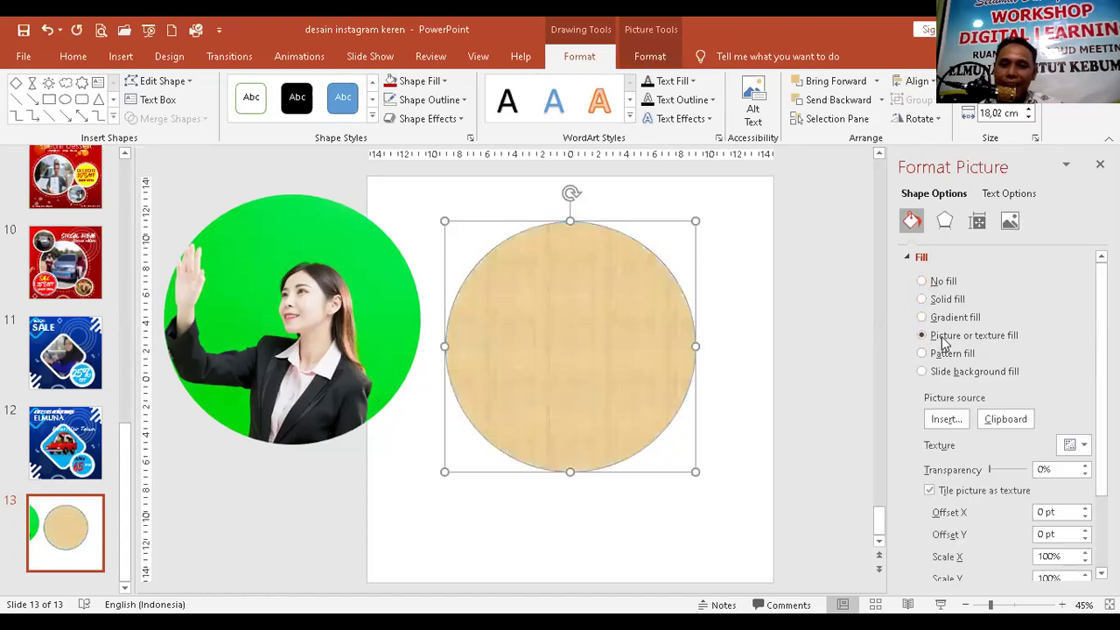
left_click(945, 421)
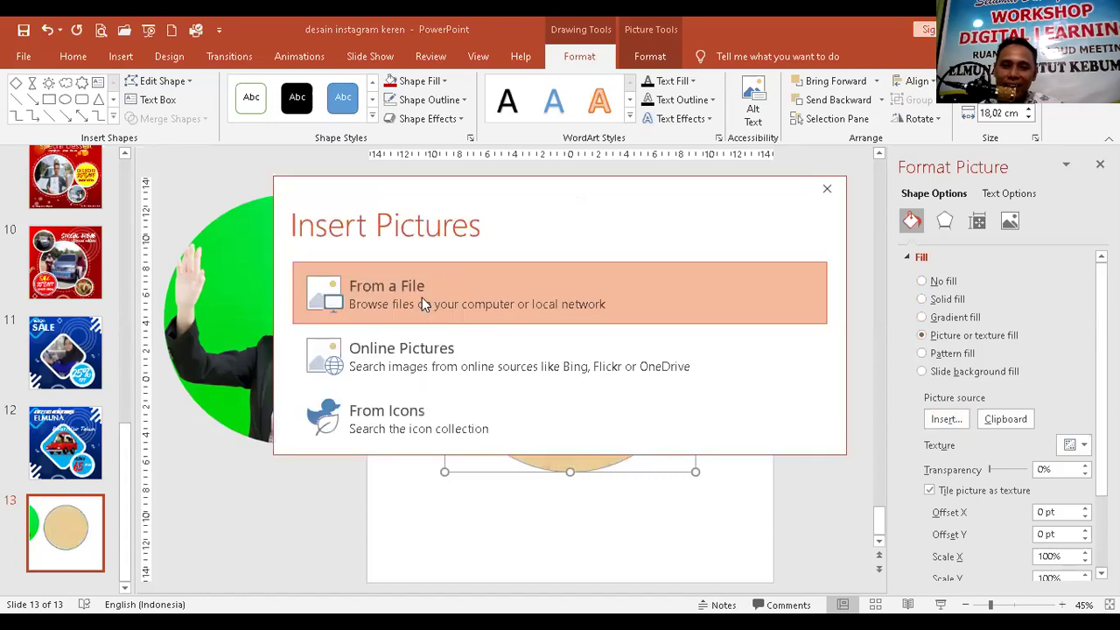
left_click(422, 298)
left_click(400, 451)
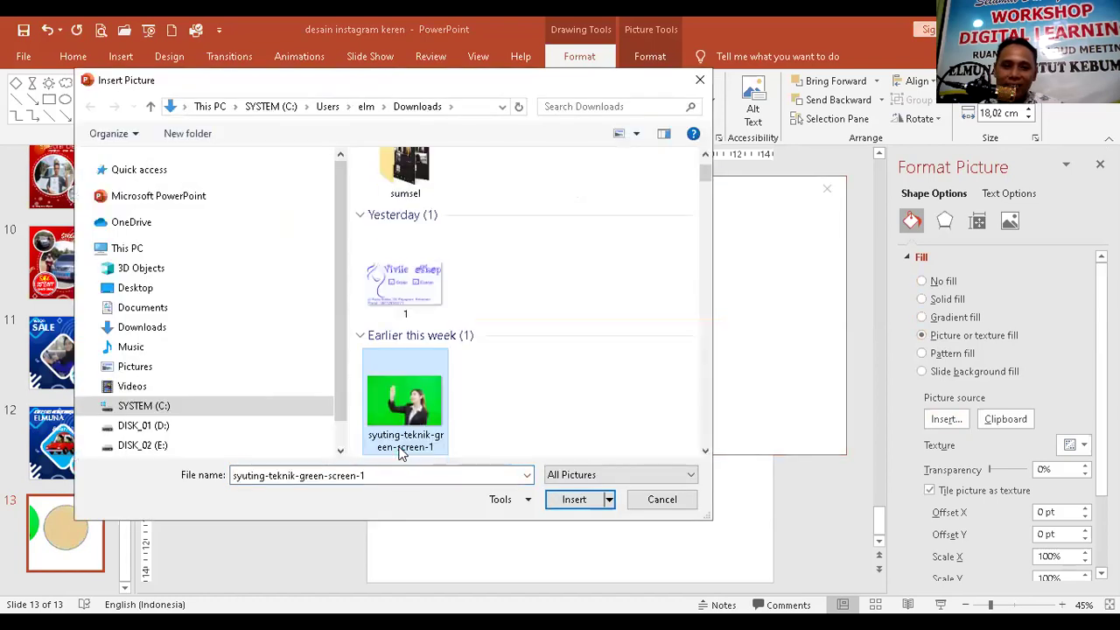
double_click(426, 435)
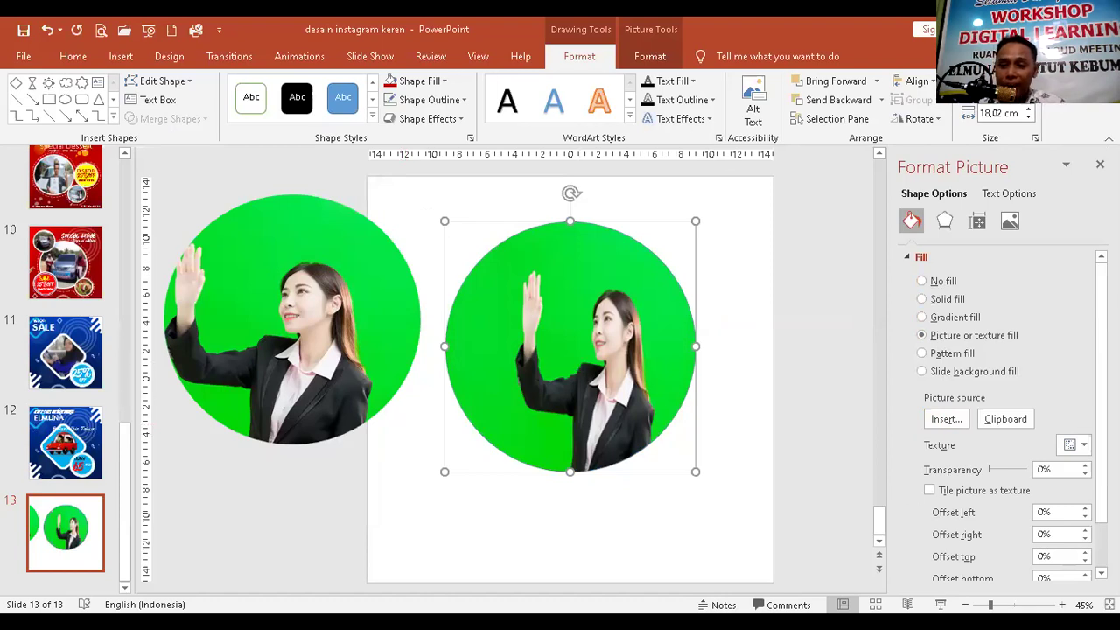
Set the picture fill offsets to right -6% and left -32%
scroll(947, 501, "down", 1)
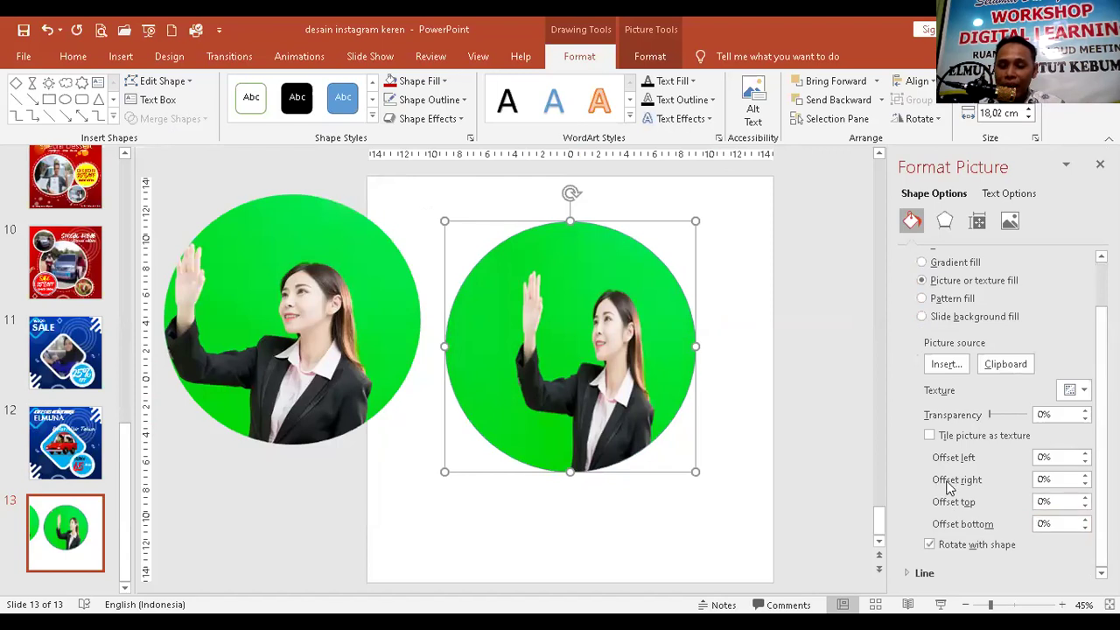
left_click(1085, 484)
left_click(1085, 484)
left_click(1085, 484)
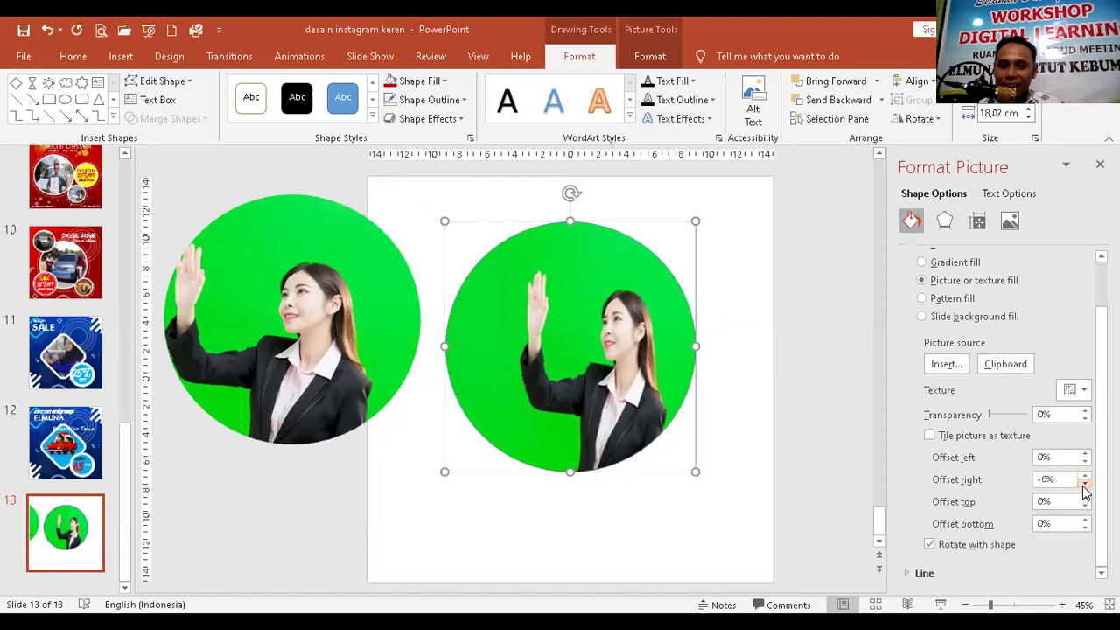
left_click(1085, 461)
left_click(1085, 461)
left_click(1085, 461)
left_click(1085, 461)
left_click(1085, 461)
left_click(1085, 461)
left_click(1085, 461)
left_click(1084, 461)
left_click(1084, 461)
left_click(1085, 461)
left_click(1084, 461)
left_click(1085, 461)
left_click(1084, 461)
left_click(1085, 461)
left_click(1085, 461)
left_click(1084, 461)
left_click(1085, 461)
left_click(1085, 461)
left_click(1084, 461)
left_click(1085, 461)
left_click(1085, 461)
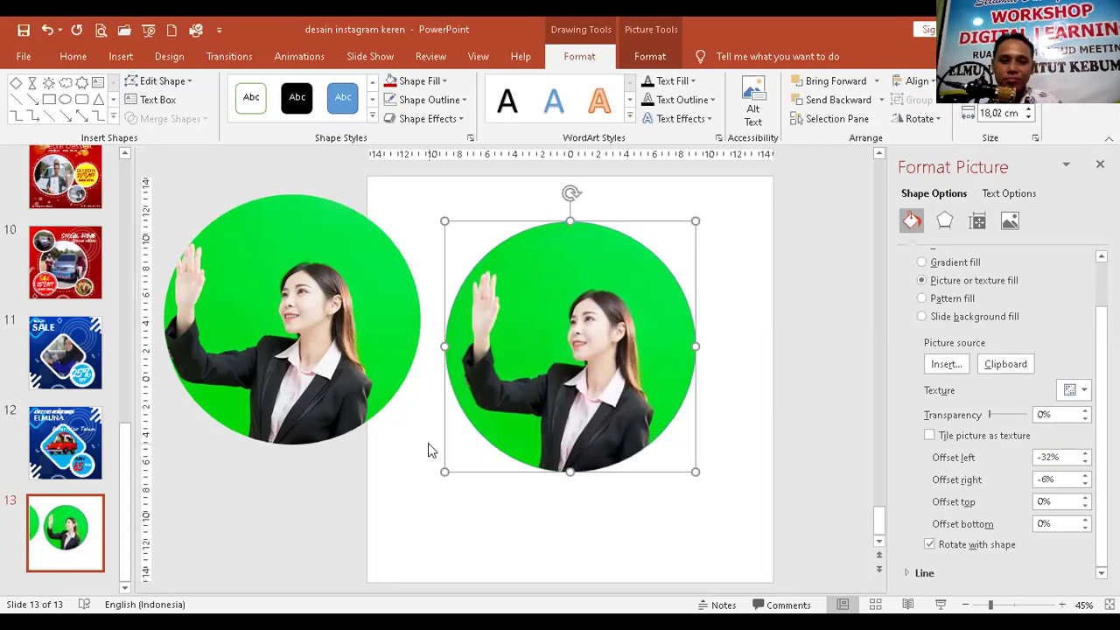
Shrink the left photo circle into the lower-left corner and duplicate it with Ctrl+D for the lower right
left_click(411, 371)
left_click_drag(166, 199, 275, 315)
left_click_drag(334, 382, 428, 474)
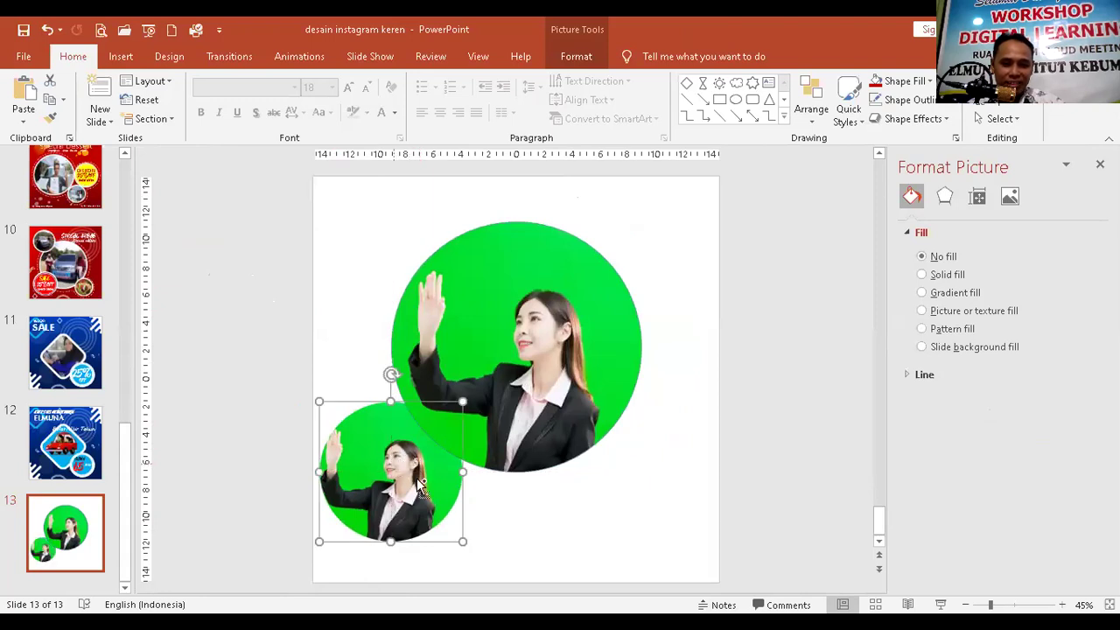
key("ctrl+d")
left_click(428, 477)
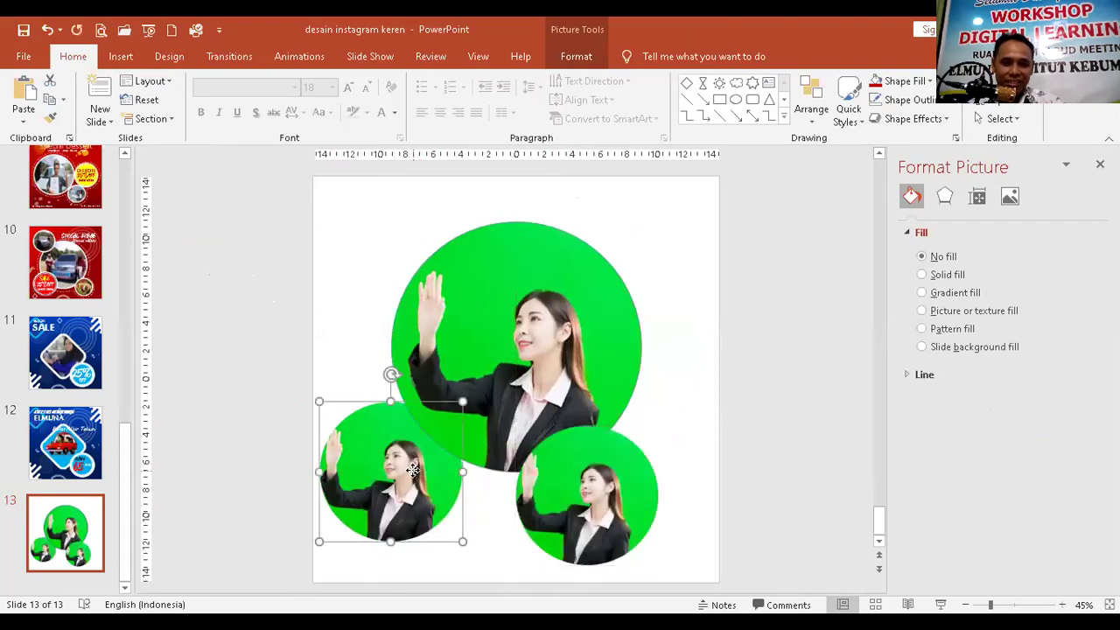
right_click(412, 471)
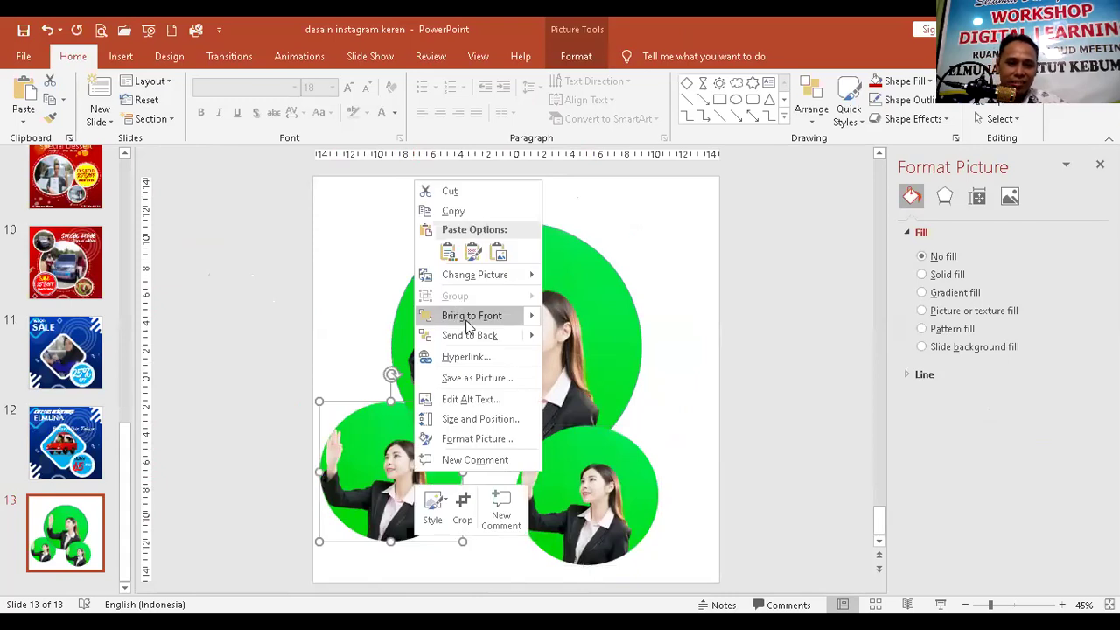
left_click(284, 354)
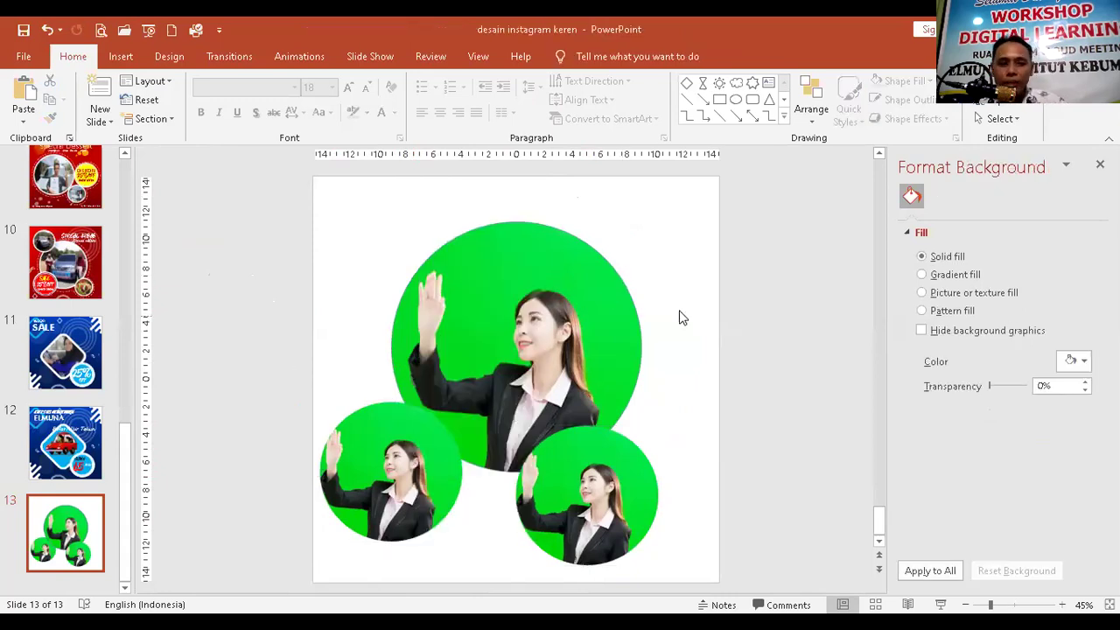
left_click(70, 353)
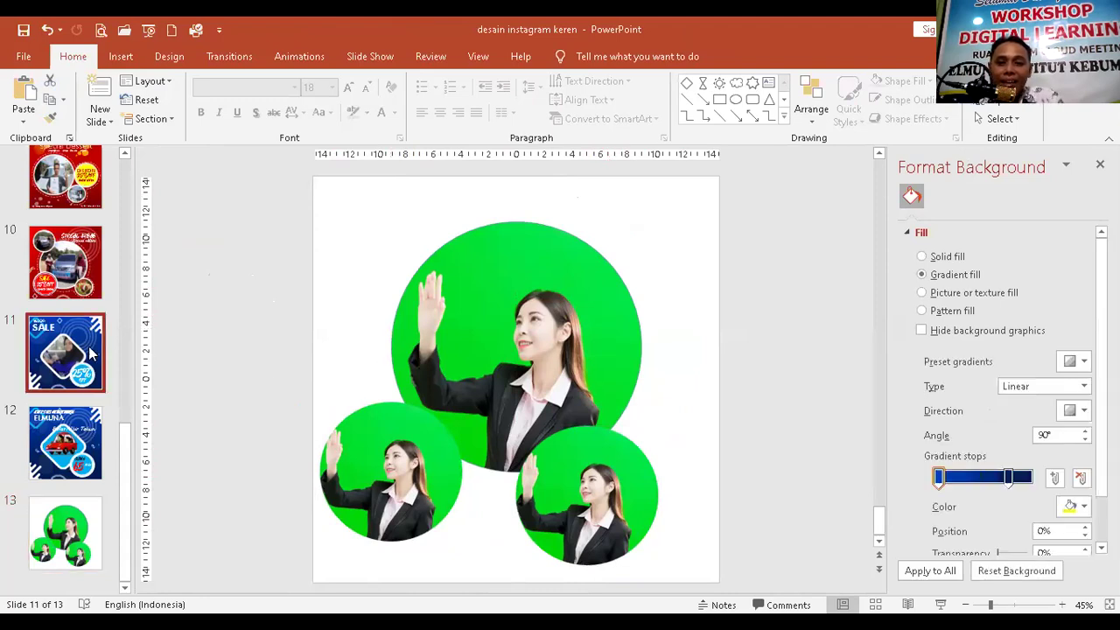
left_click(558, 223)
left_click(482, 195)
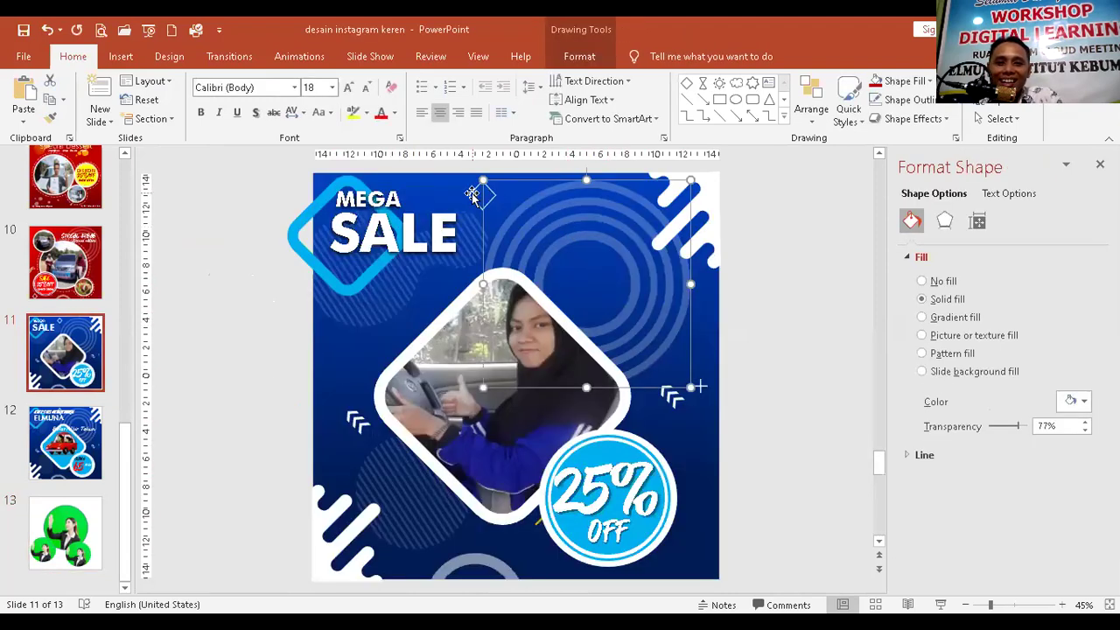
left_click(364, 424)
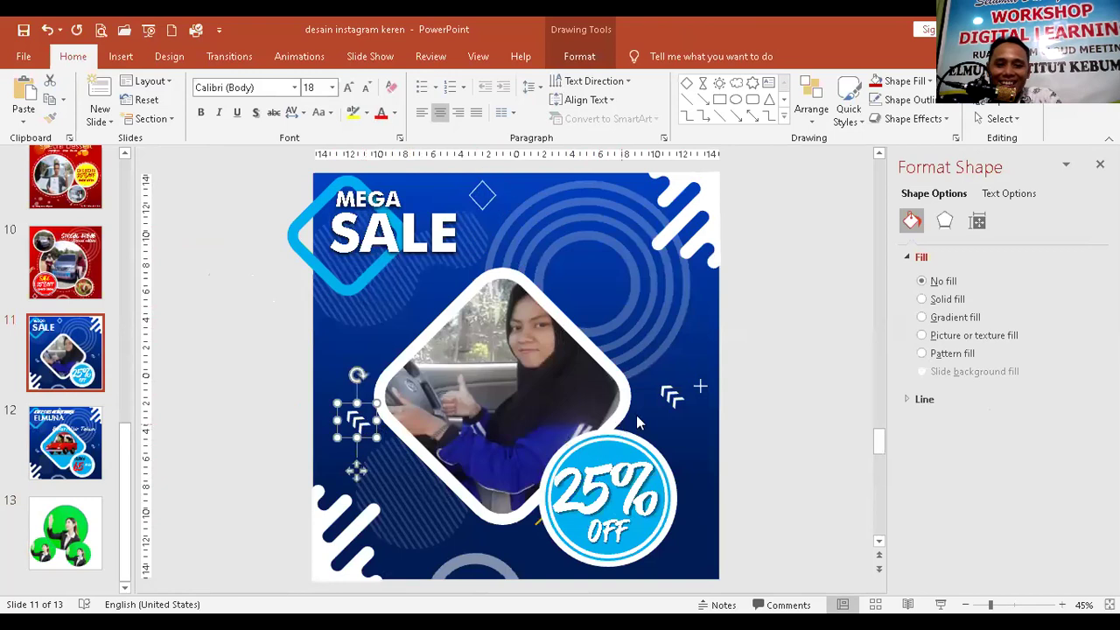
left_click(698, 387)
left_click(744, 415)
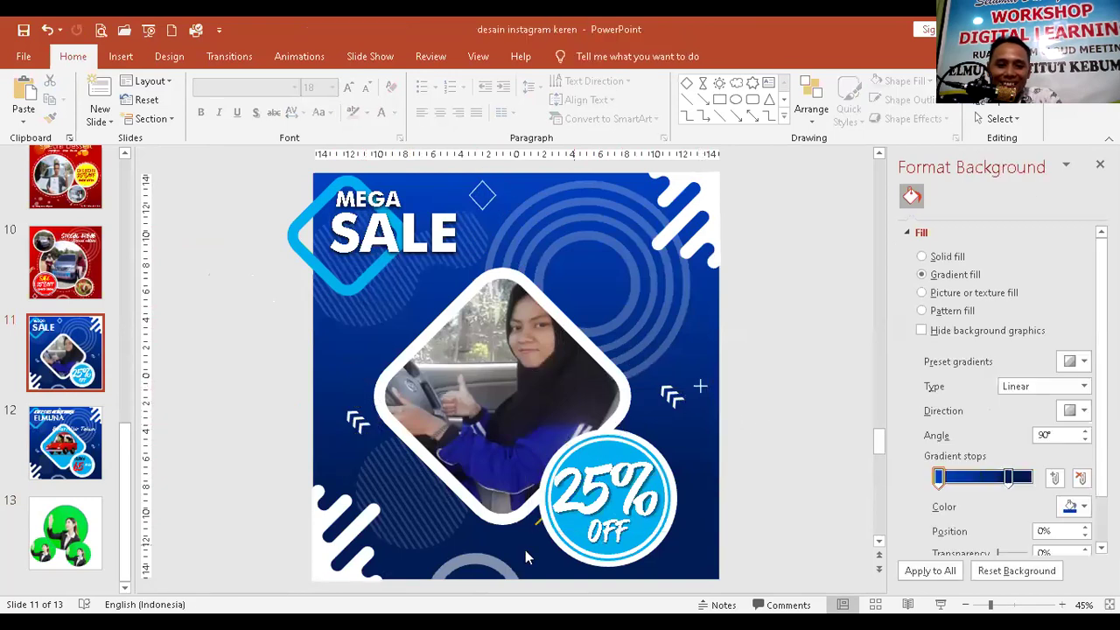
left_click(484, 565)
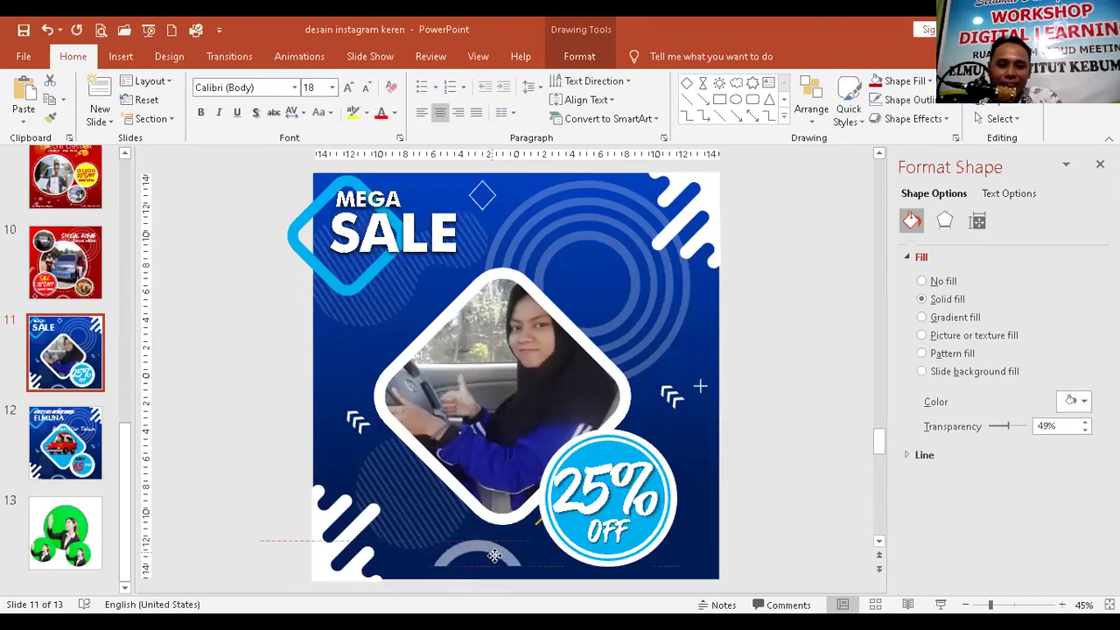
left_click_drag(494, 565, 481, 565)
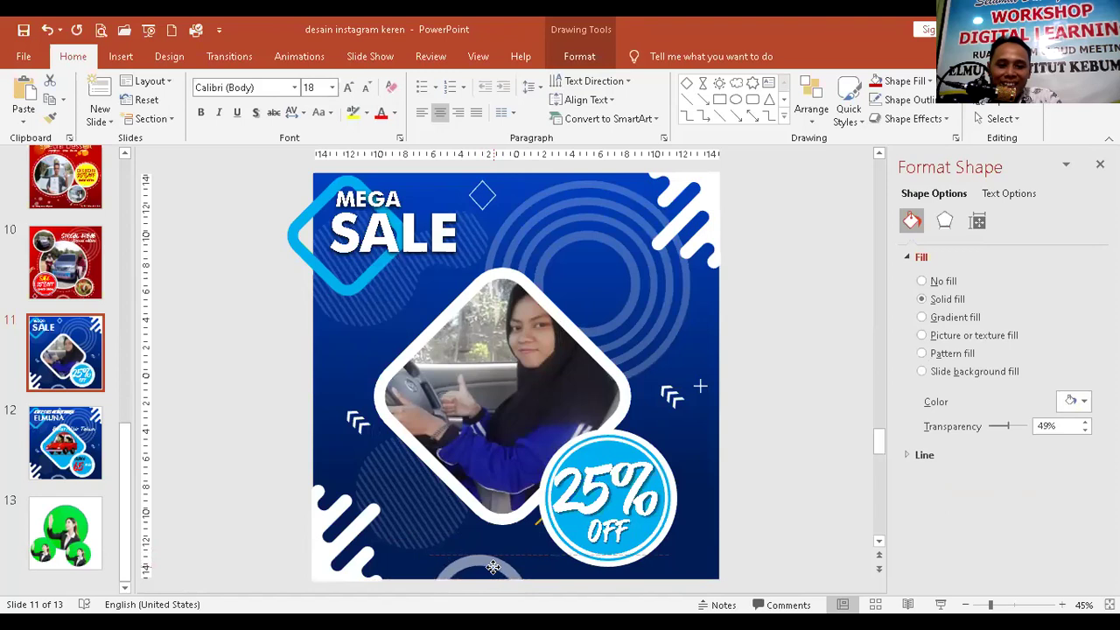
left_click(209, 383)
left_click(344, 316)
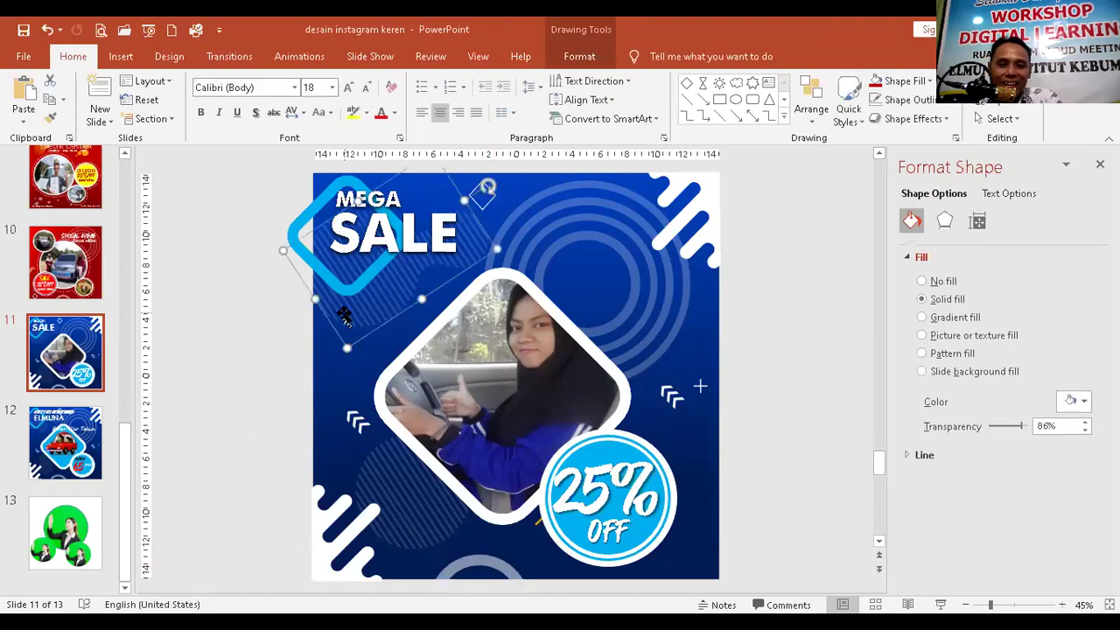
mouse_move(344, 317)
left_mouse_down()
mouse_move(569, 298)
mouse_move(344, 306)
left_mouse_up()
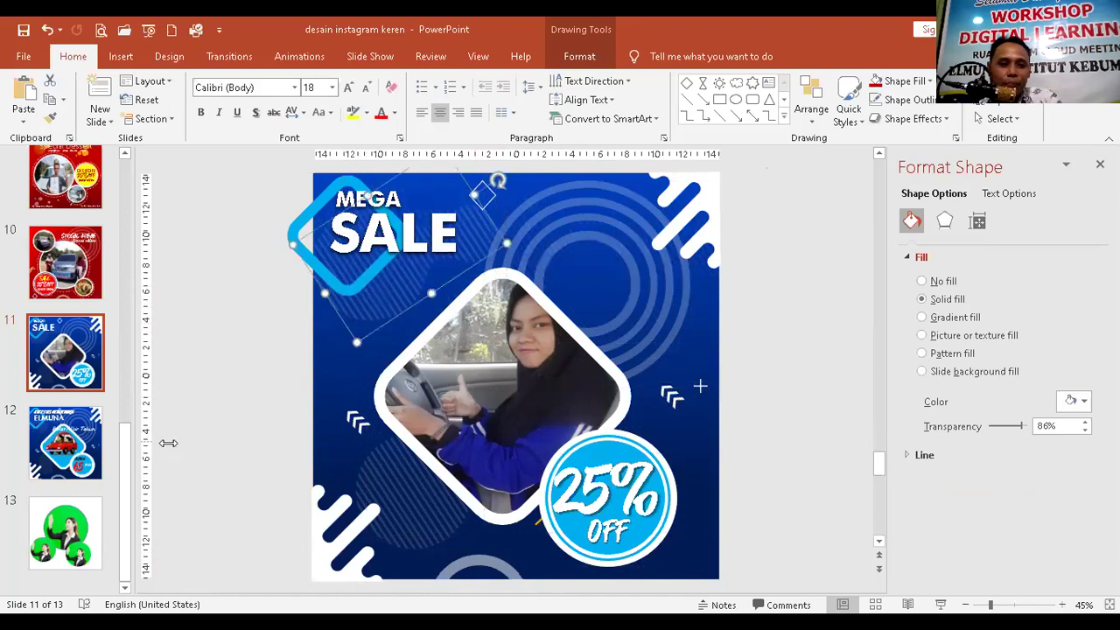
left_click(65, 531)
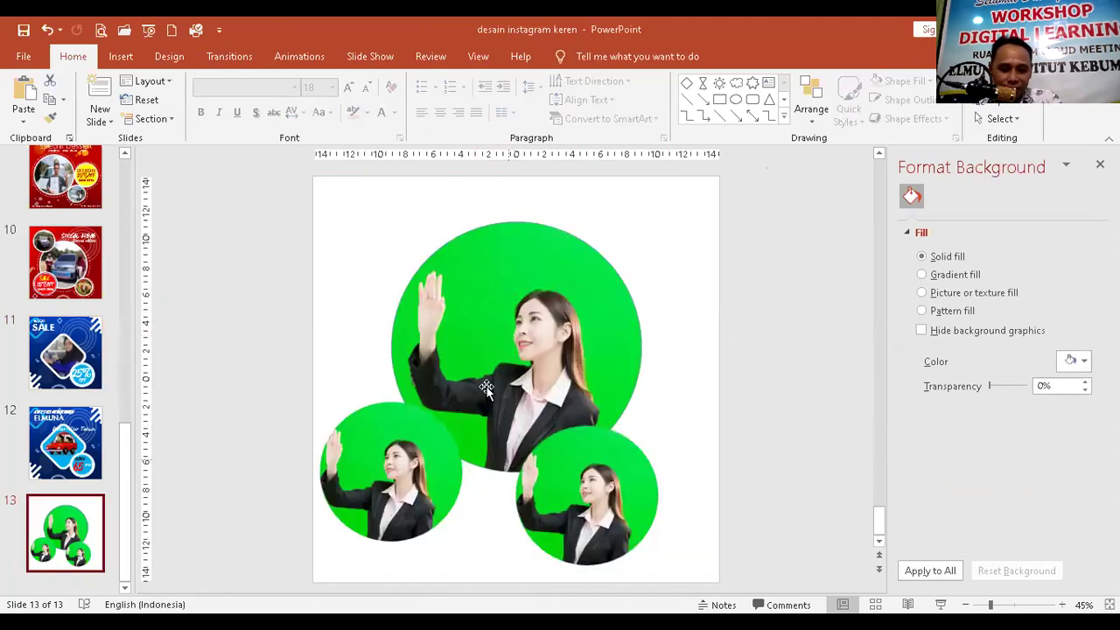
Draw a small top-right circle with a blue diagonal-stripe pattern fill and no outline
left_click(120, 57)
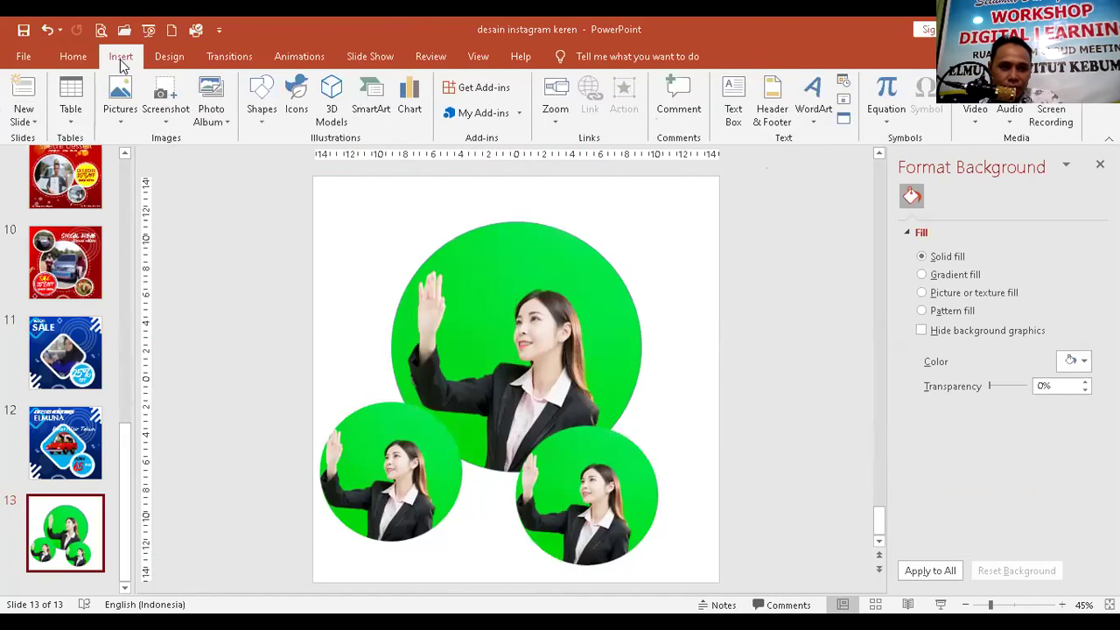
left_click(261, 109)
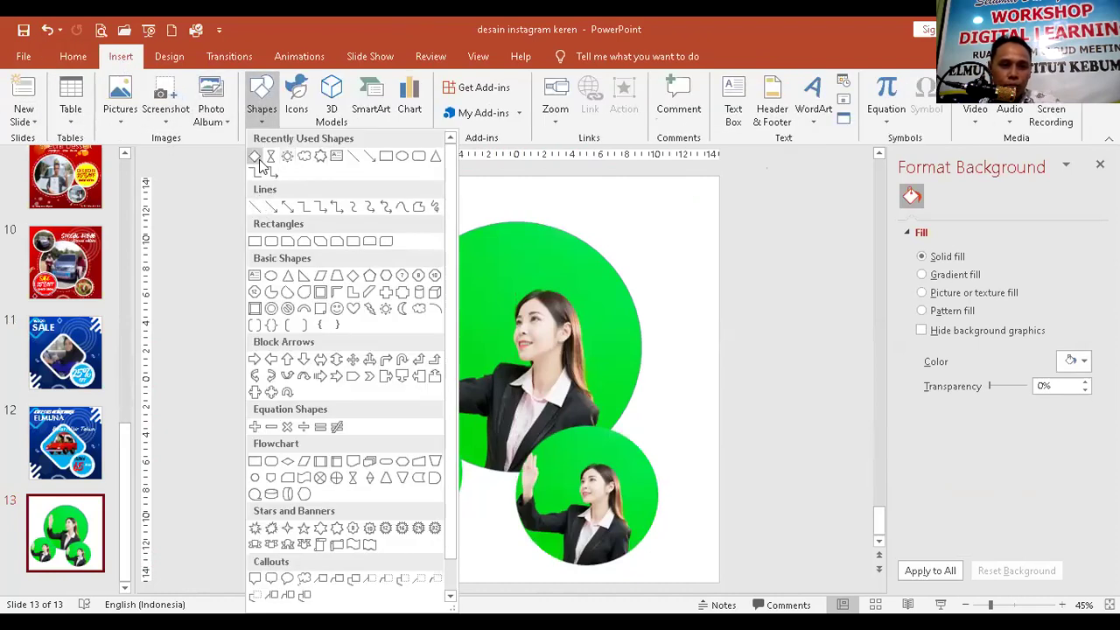
left_click(269, 277)
left_click_drag(634, 220, 733, 320)
left_click_drag(673, 244, 641, 208)
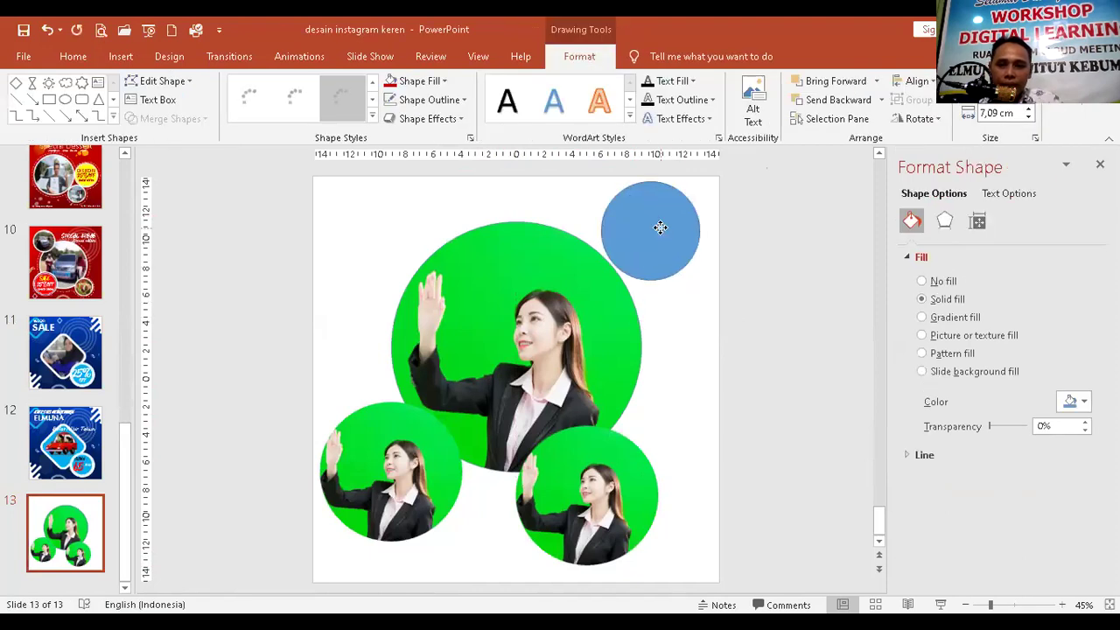
left_click(925, 355)
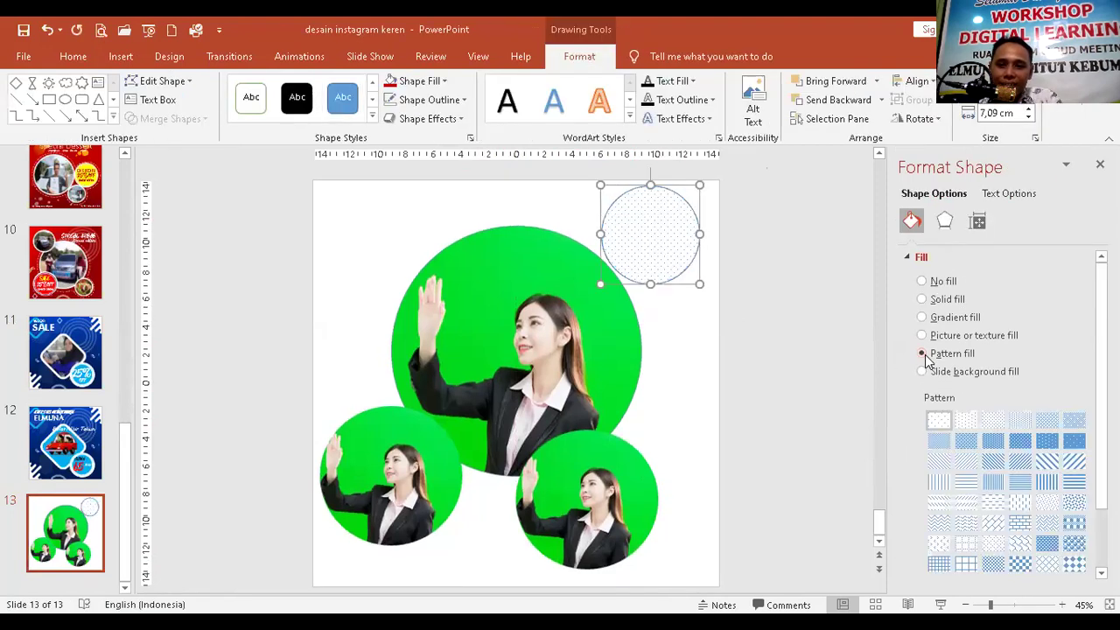
left_click(1074, 464)
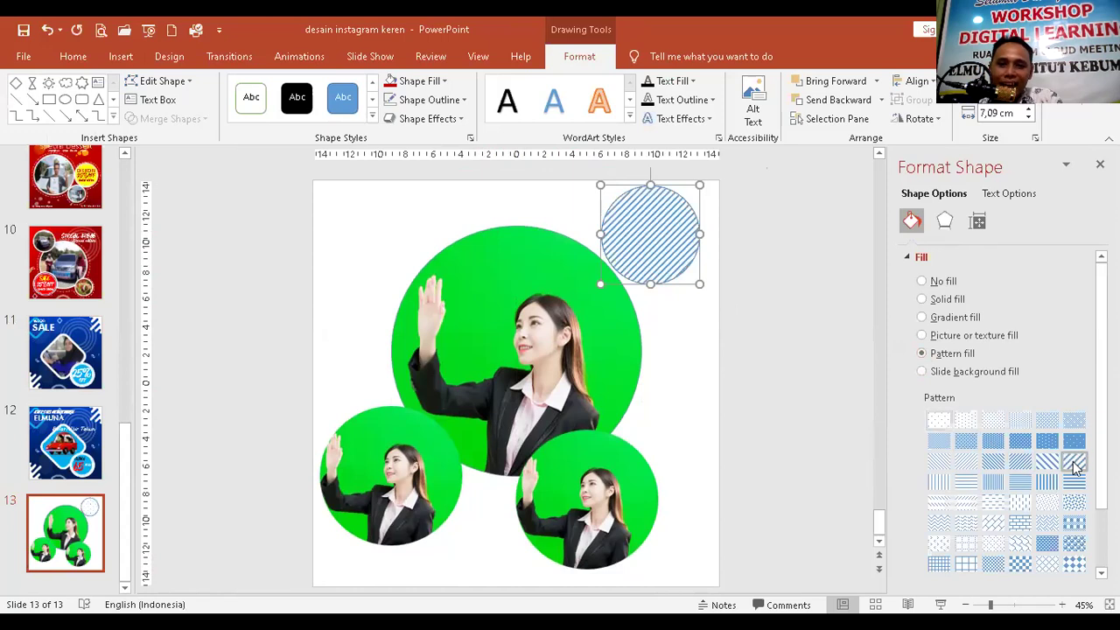
left_click(430, 100)
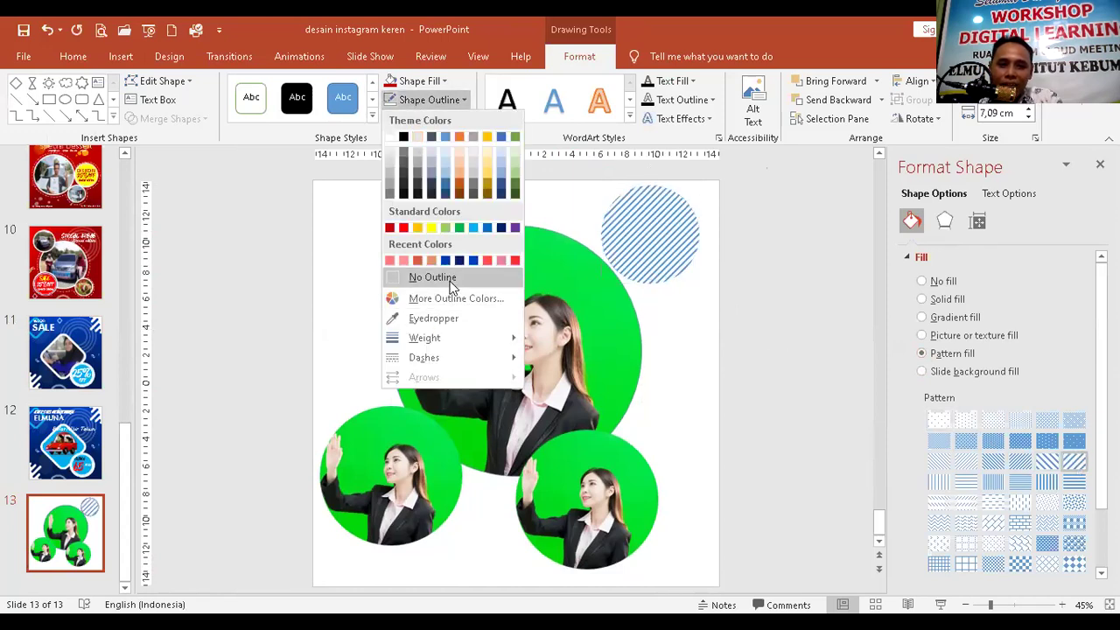
left_click(450, 285)
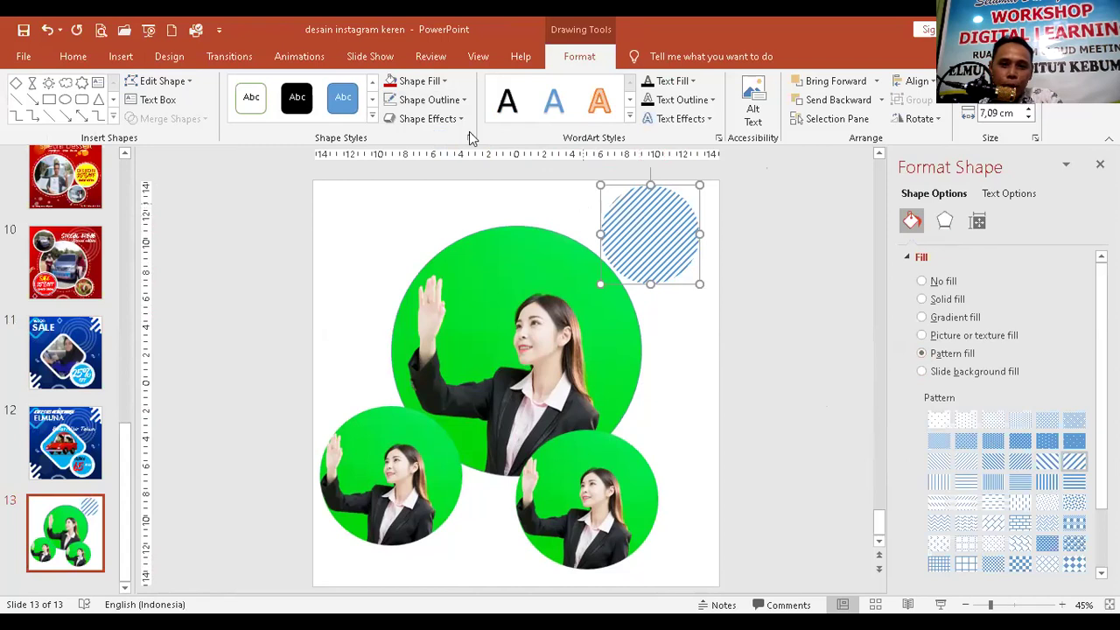
Apply the Spin emphasis animation to the striped circle
left_click(281, 58)
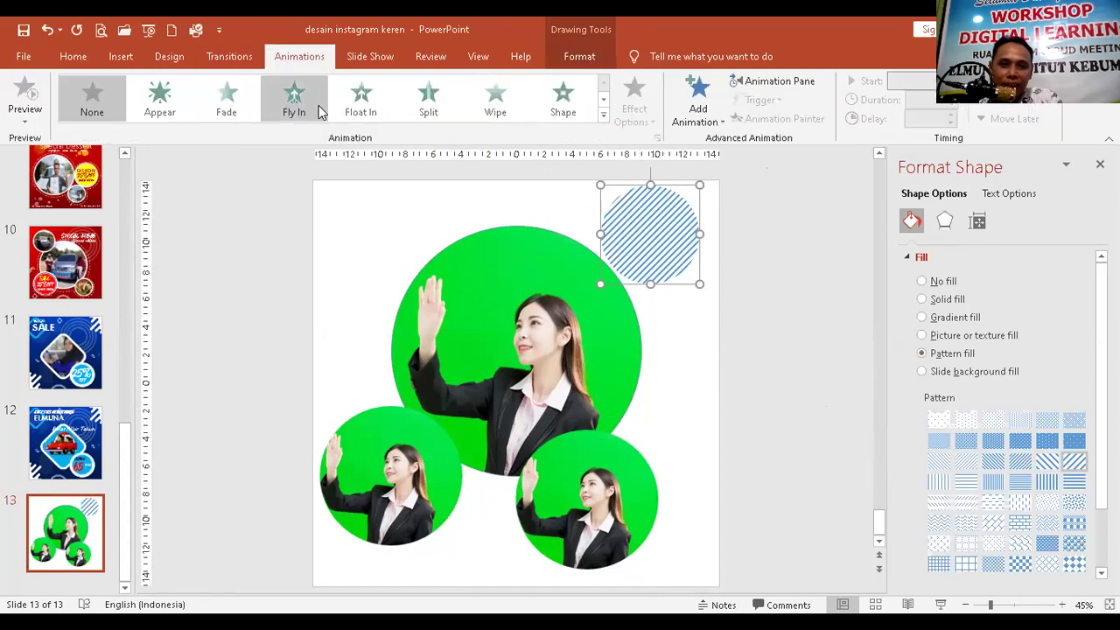
left_click(601, 119)
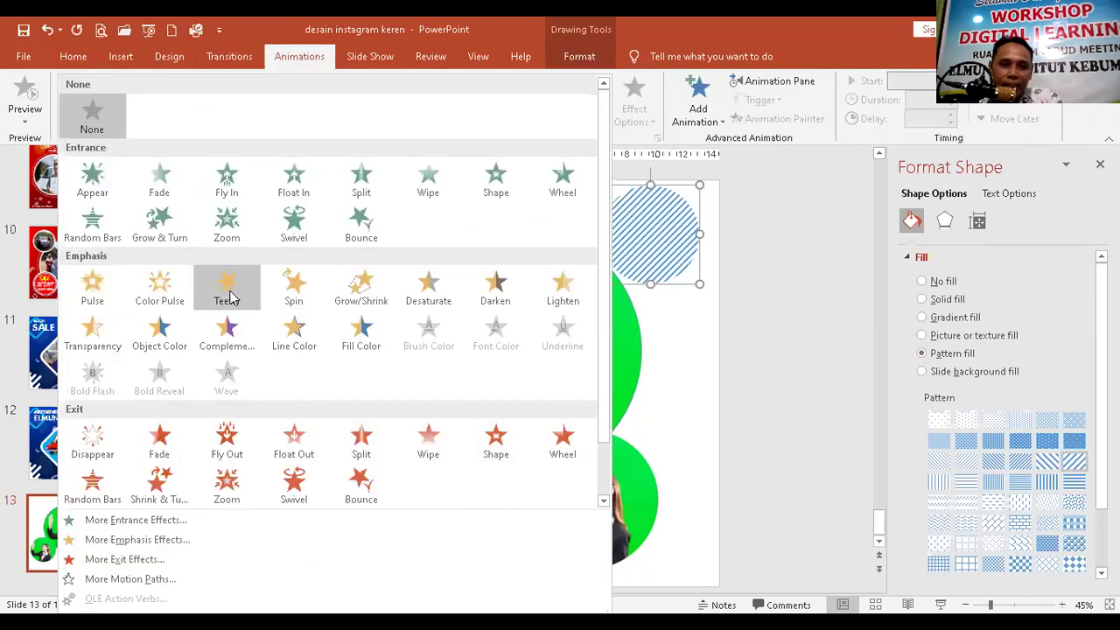
left_click(306, 299)
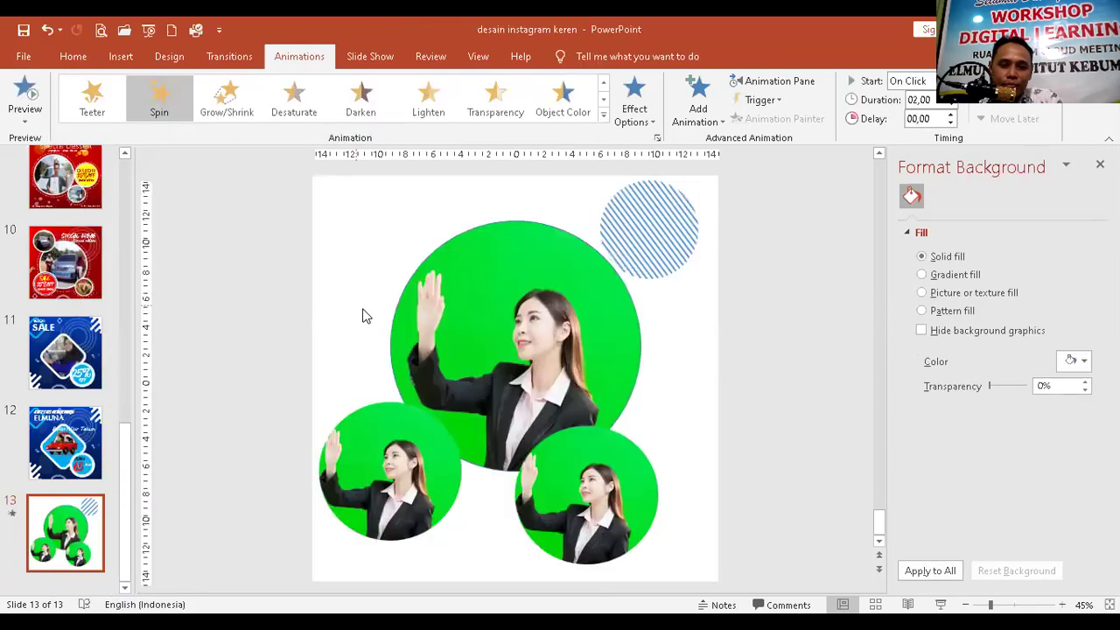
left_click(682, 237)
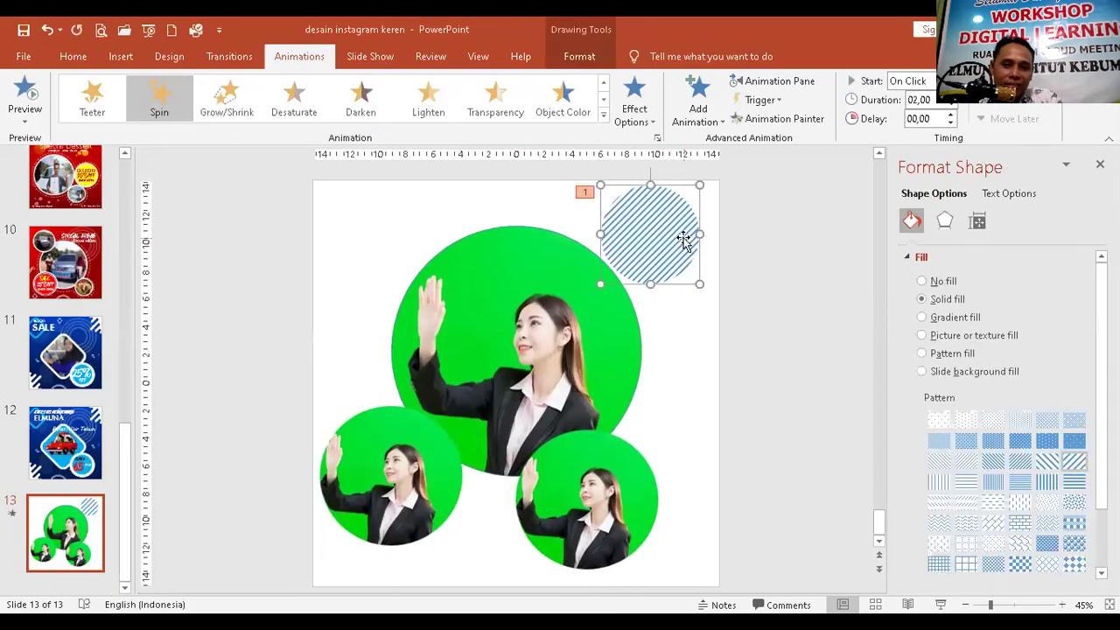
Undo the circle's Spin animation and fill it with a horizontal-stripe pattern
left_click(48, 30)
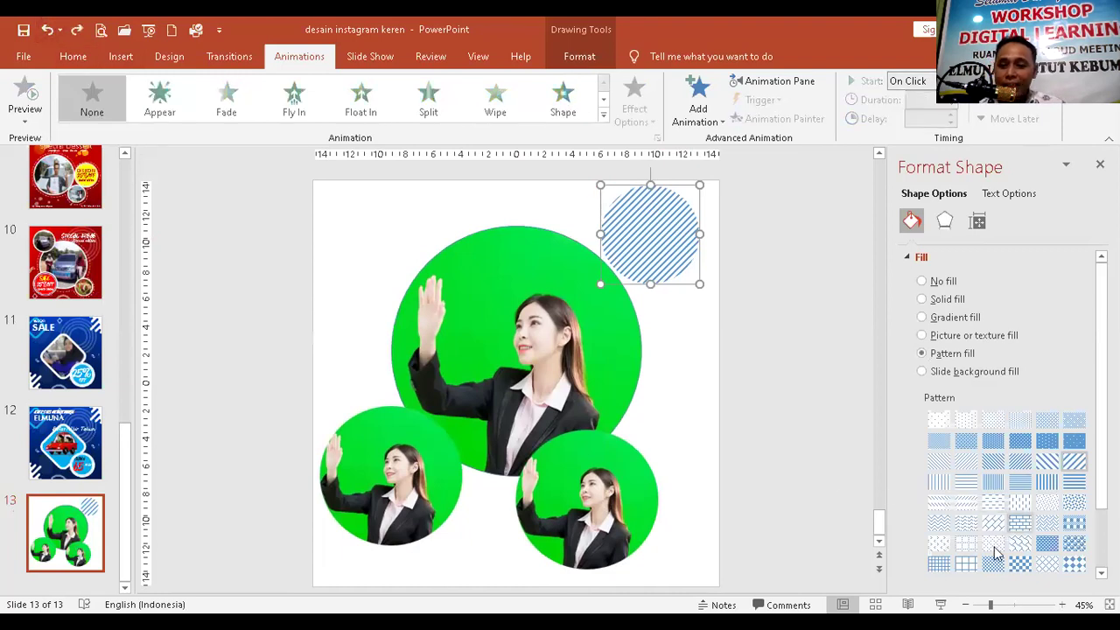
left_click(1018, 566)
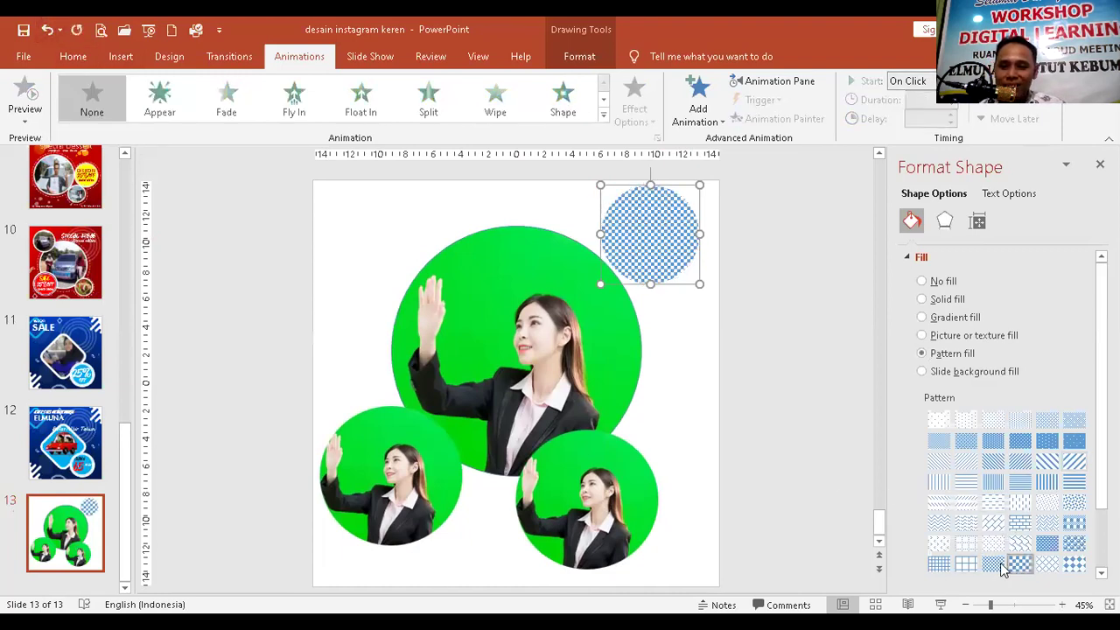
left_click(992, 566)
left_click(1076, 480)
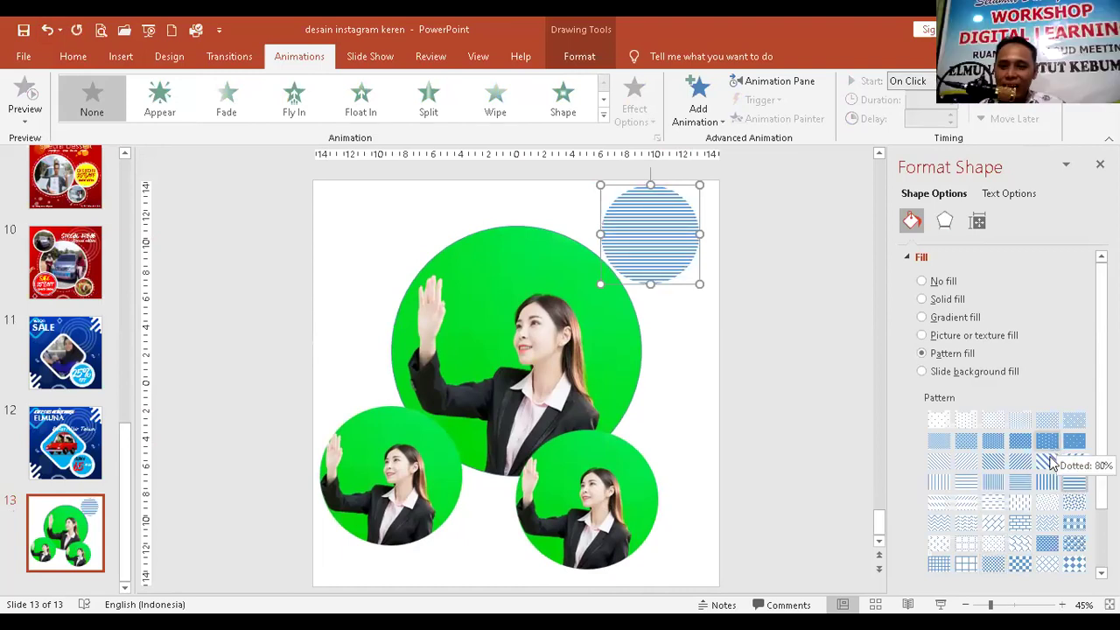
scroll(1006, 411, "down", 3)
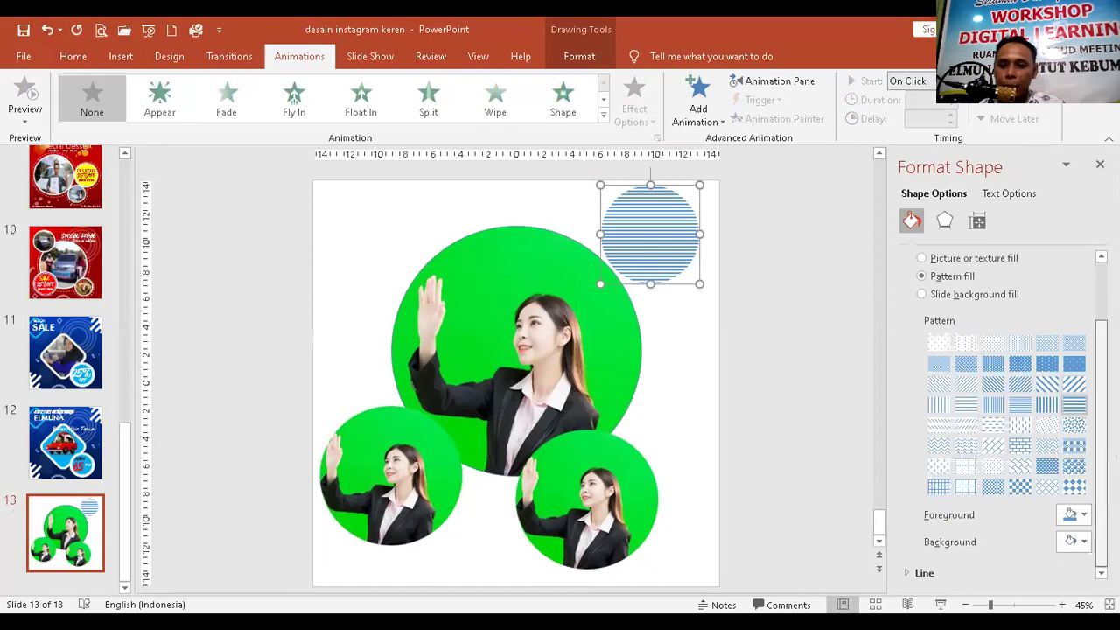
scroll(1072, 525, "up", 1)
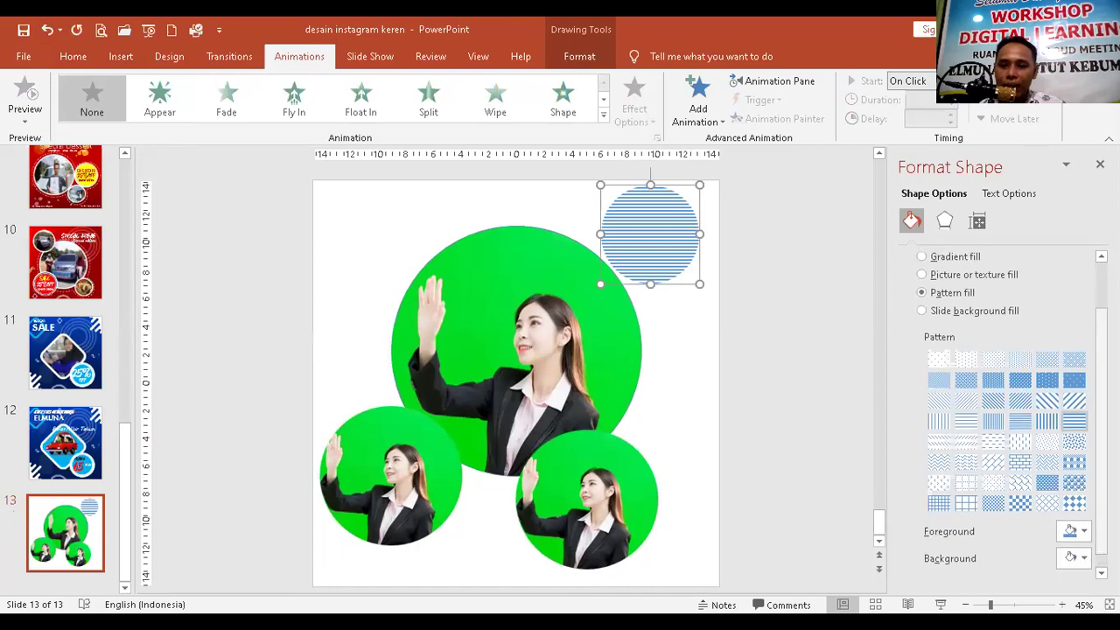
Set the stripe pattern's foreground to dark navy and its background to white
left_click(1076, 531)
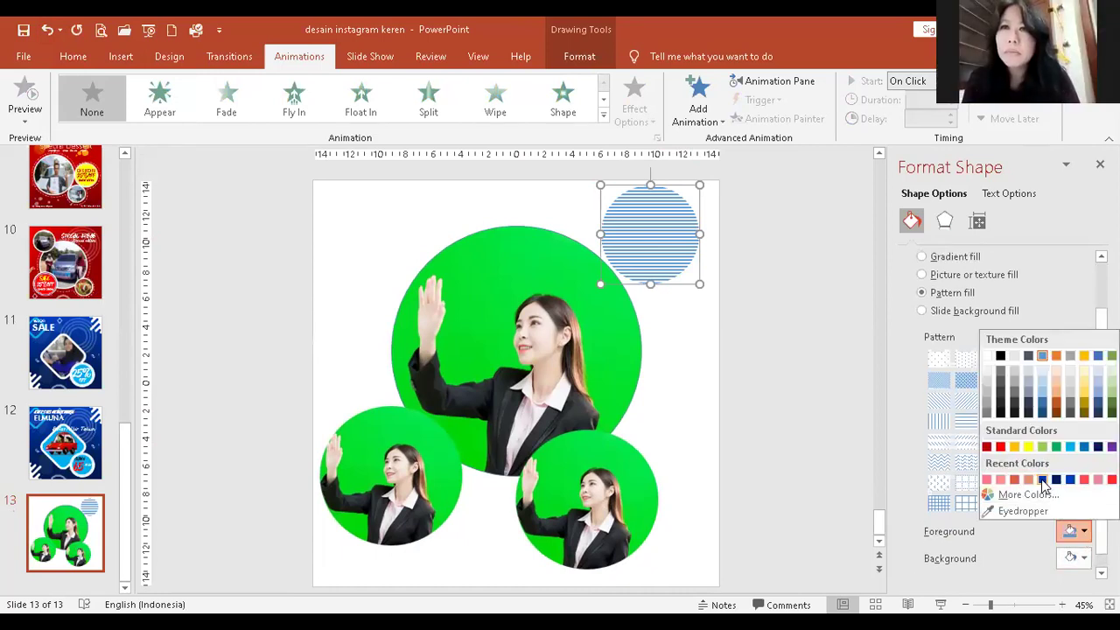
left_click(1056, 479)
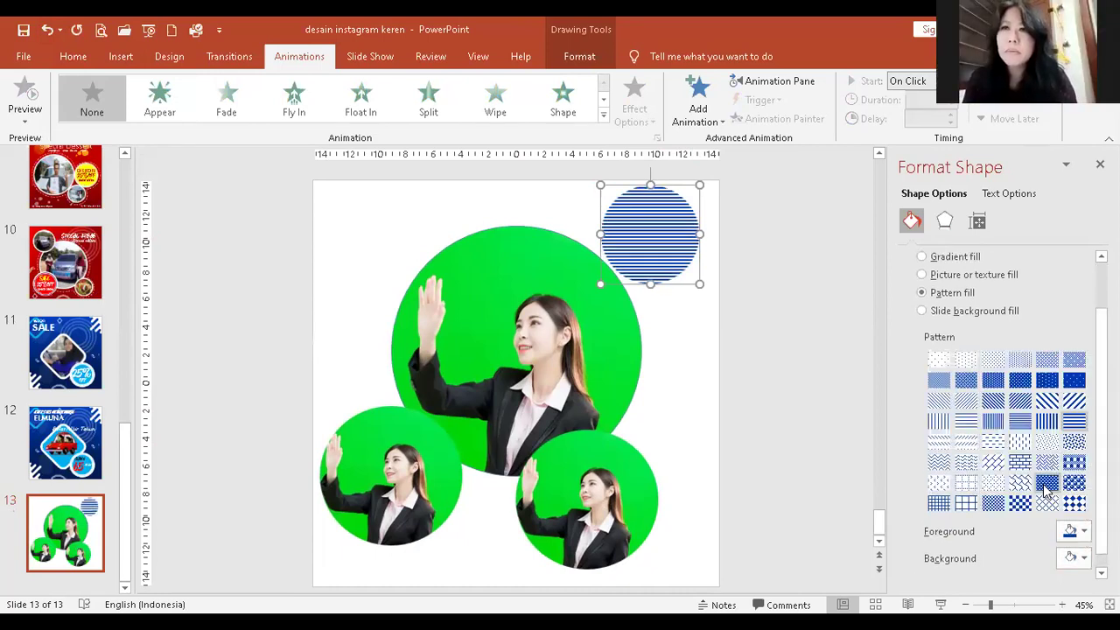
left_click(1083, 560)
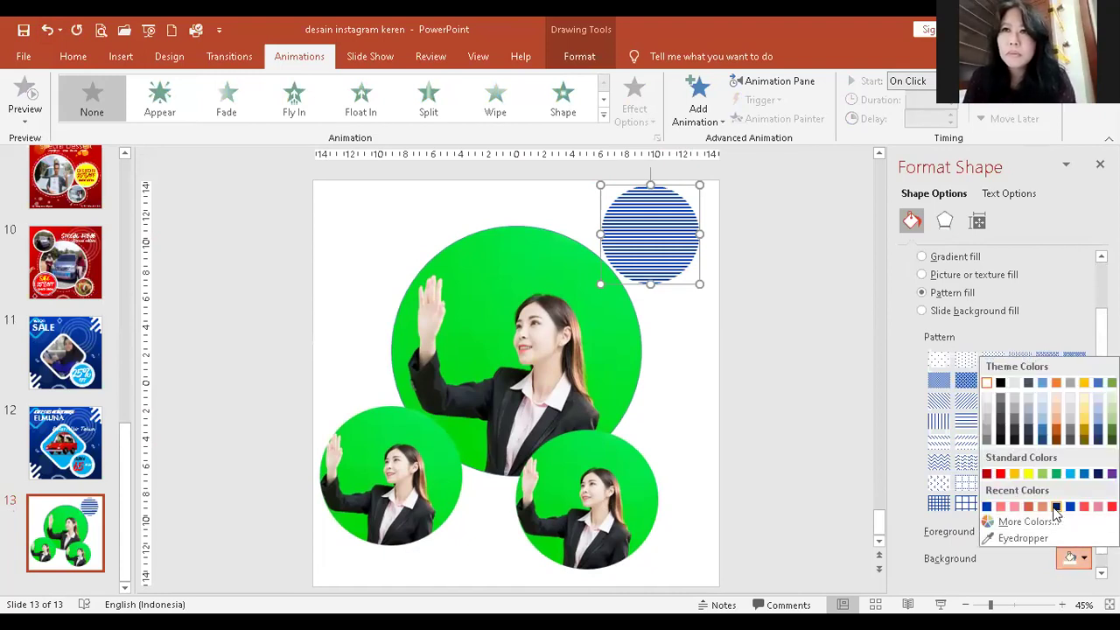
left_click(1056, 507)
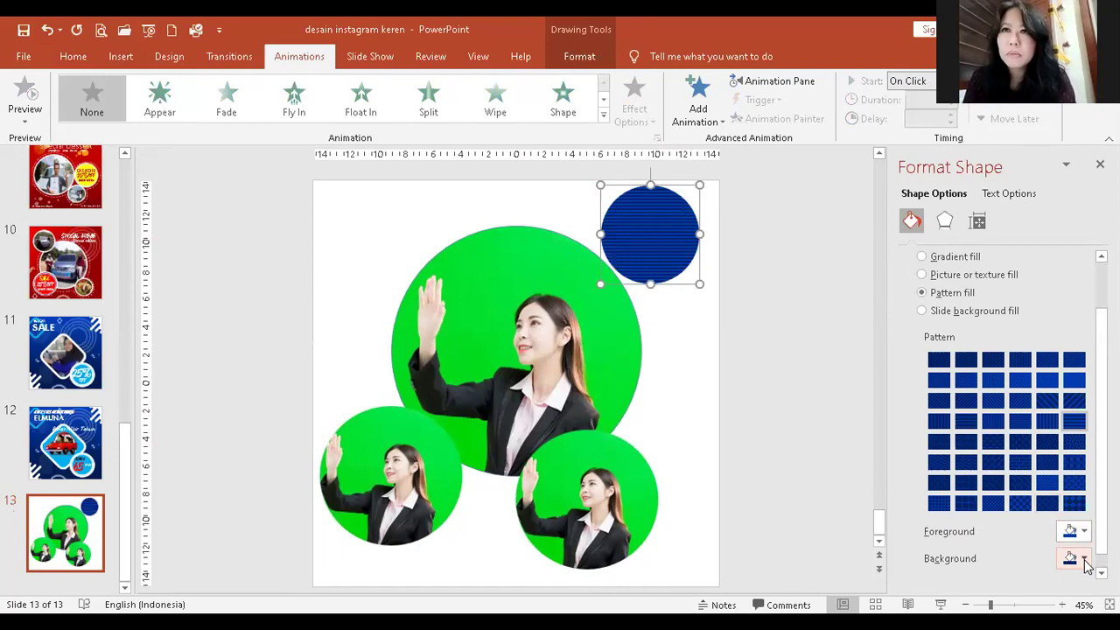
left_click(1085, 560)
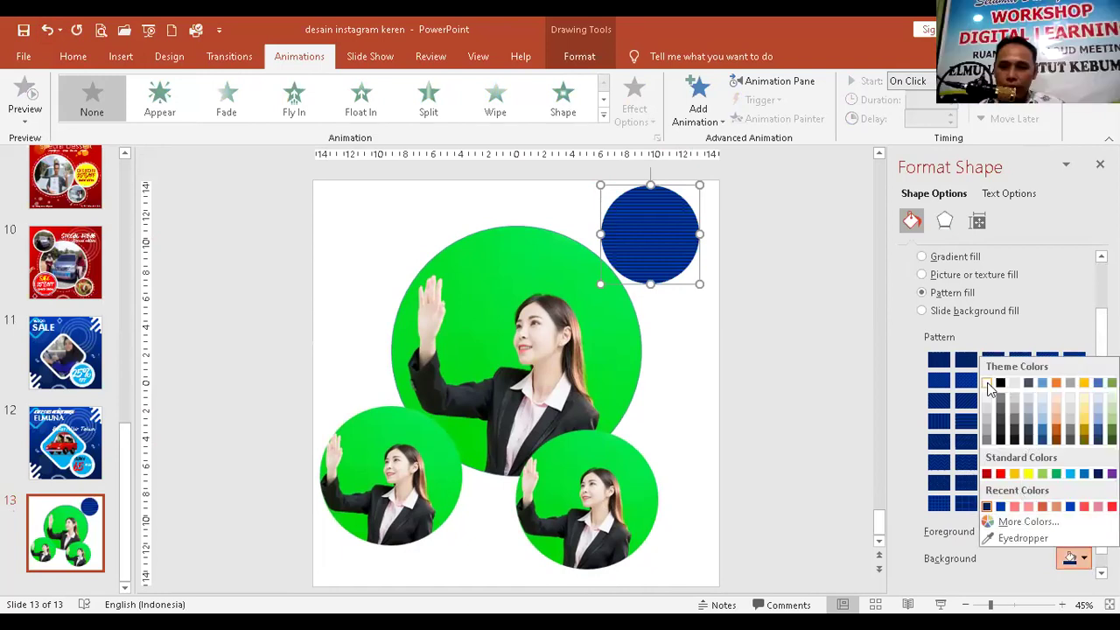
left_click(987, 383)
Move the striped circle up-right so it hangs partly past the slide's top edge
left_click(801, 377)
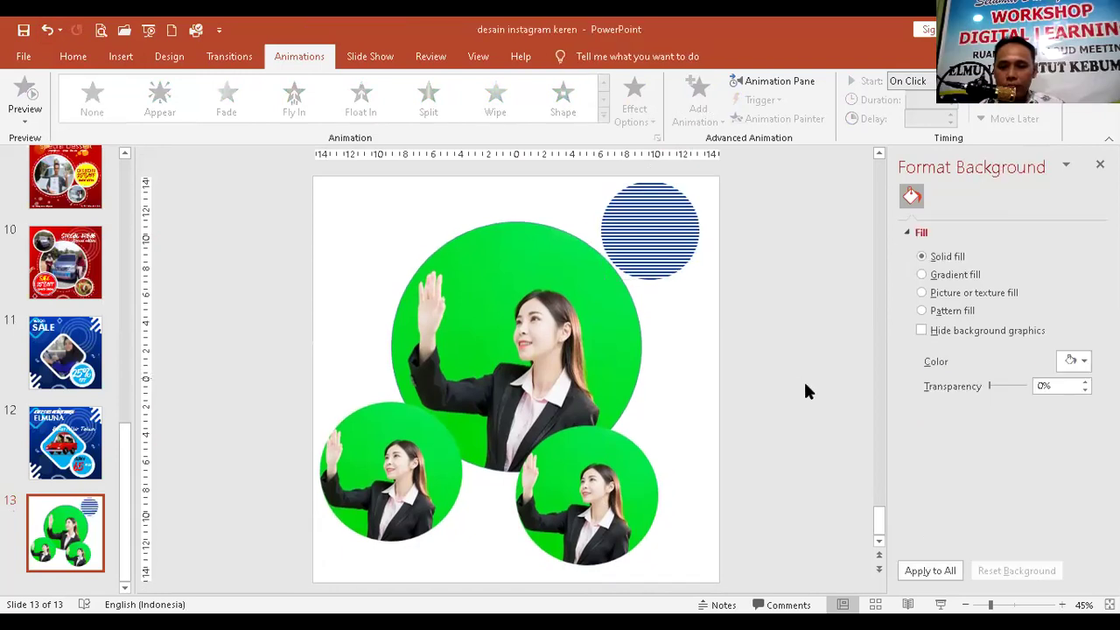
left_click(681, 248)
left_click_drag(681, 248, 728, 201)
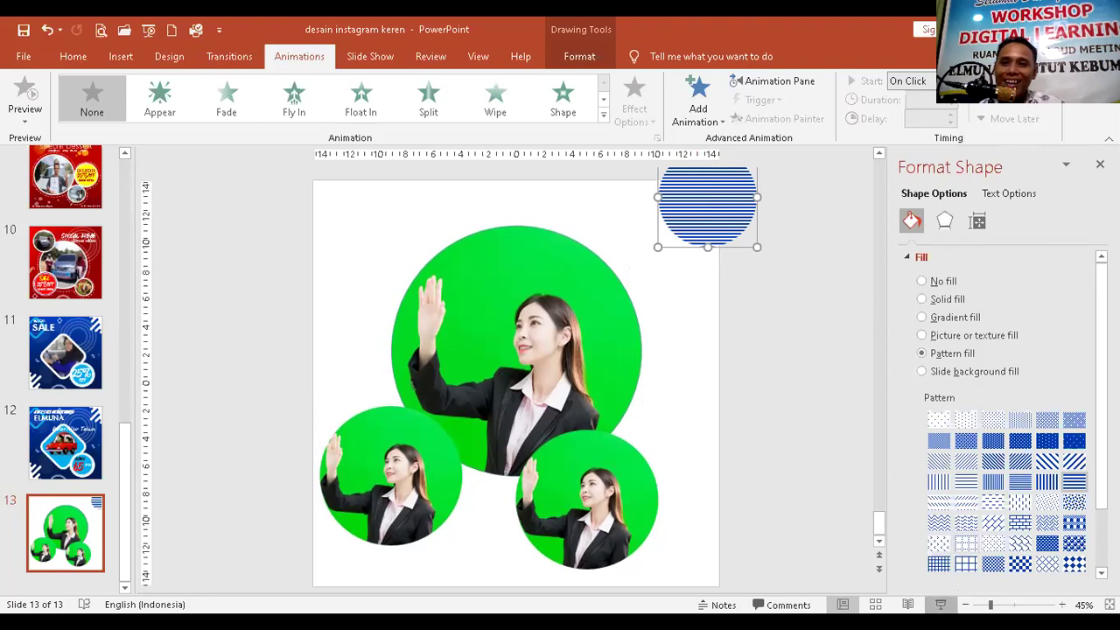
Preview slide 13 in Slide Show, then end the show
left_click(941, 604)
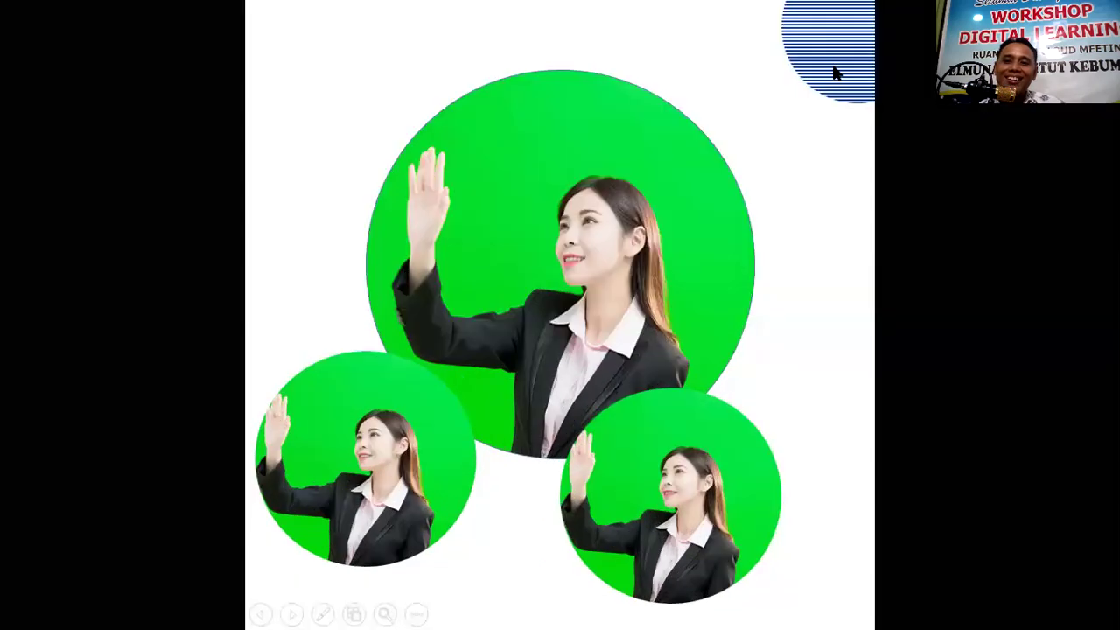
right_click(760, 197)
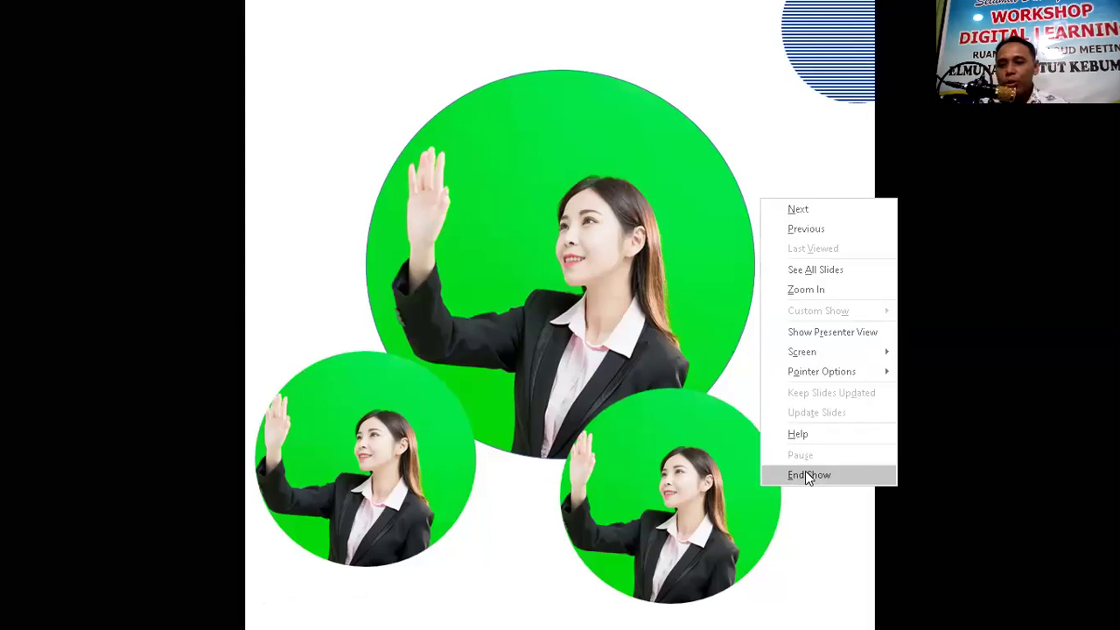
key("Return")
Reposition the striped circle at the top right, then delete it from the slide
left_click_drag(622, 294, 711, 218)
key("Up")
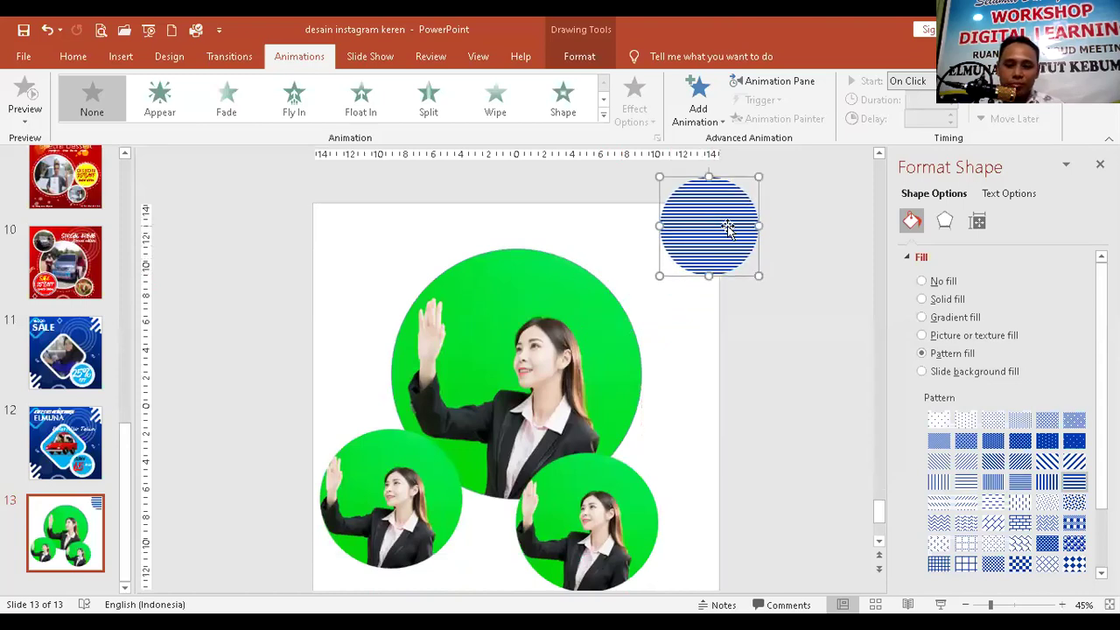
key("Delete")
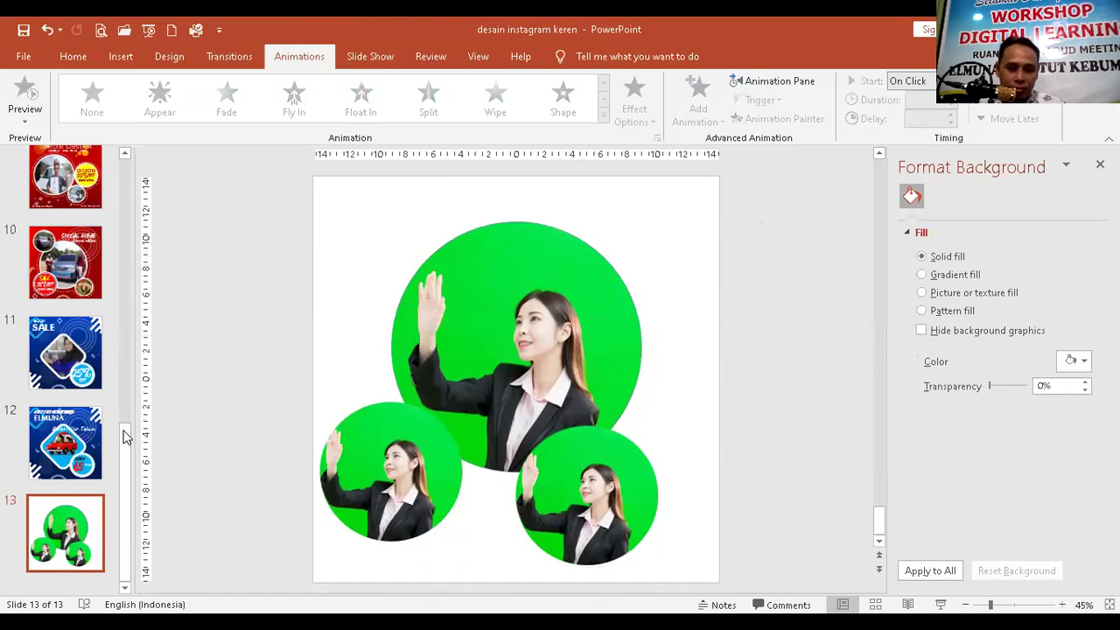
Draw a large oval over the main photo circle and fine-tune its size and position
left_click(120, 58)
left_click(260, 111)
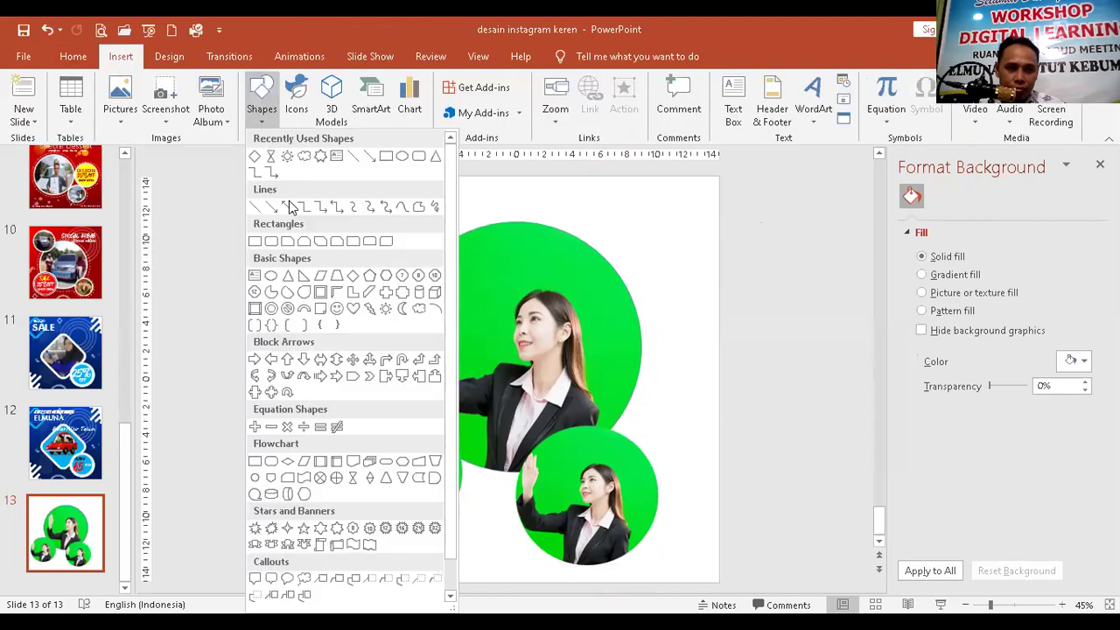
left_click(272, 281)
left_click_drag(376, 221, 671, 516)
left_click_drag(629, 359, 622, 342)
left_click_drag(662, 498, 656, 493)
left_click_drag(378, 211, 373, 209)
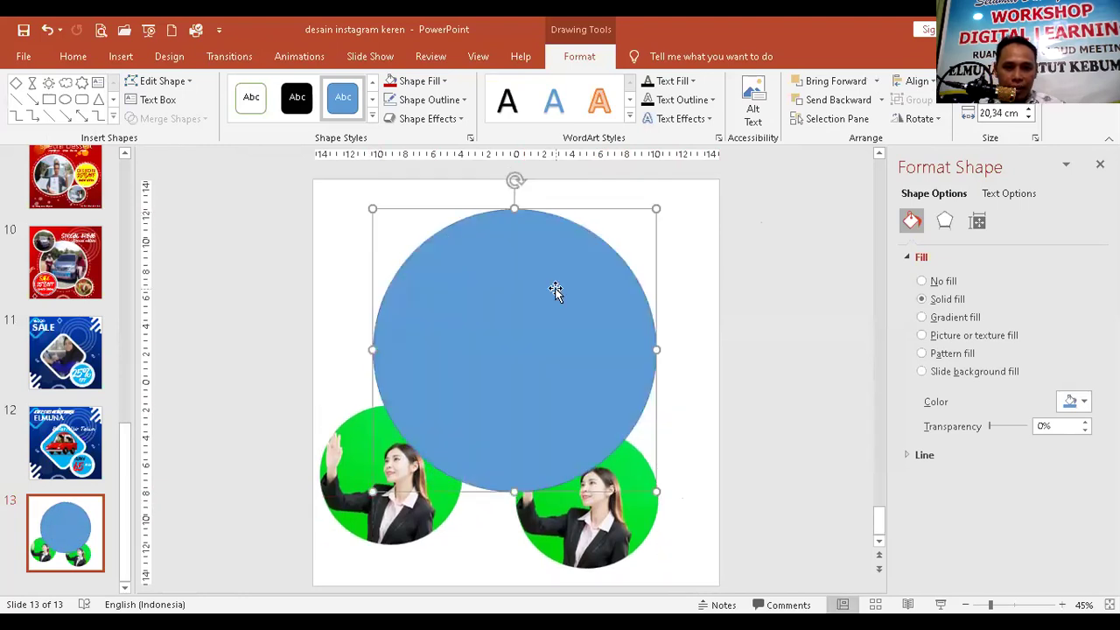
Send the oval behind the photo circles and remove its fill
right_click(554, 289)
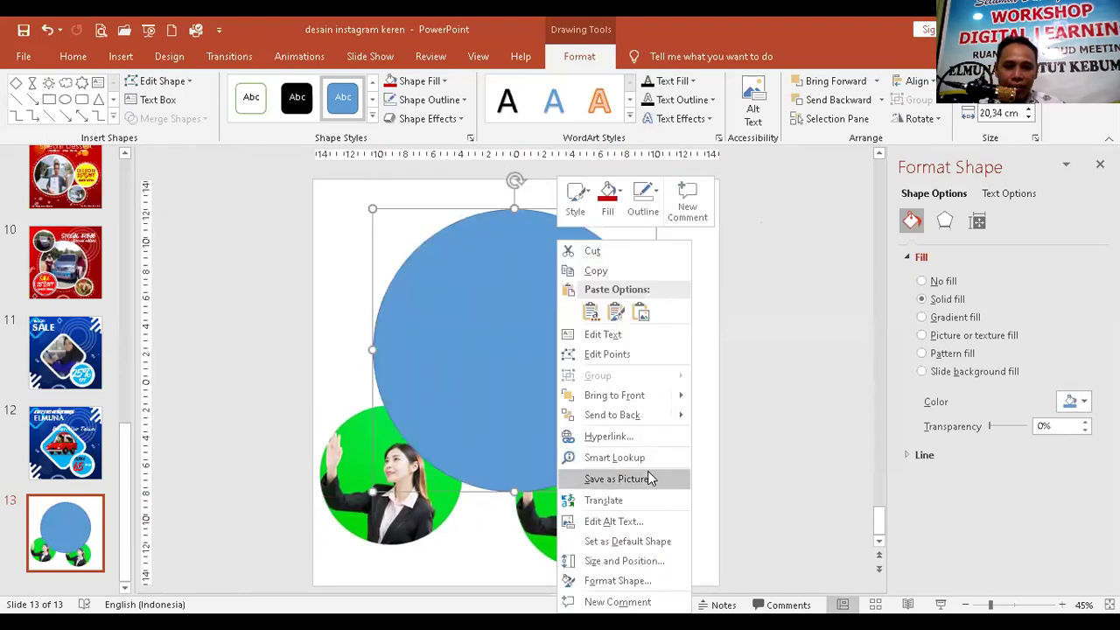
left_click(639, 417)
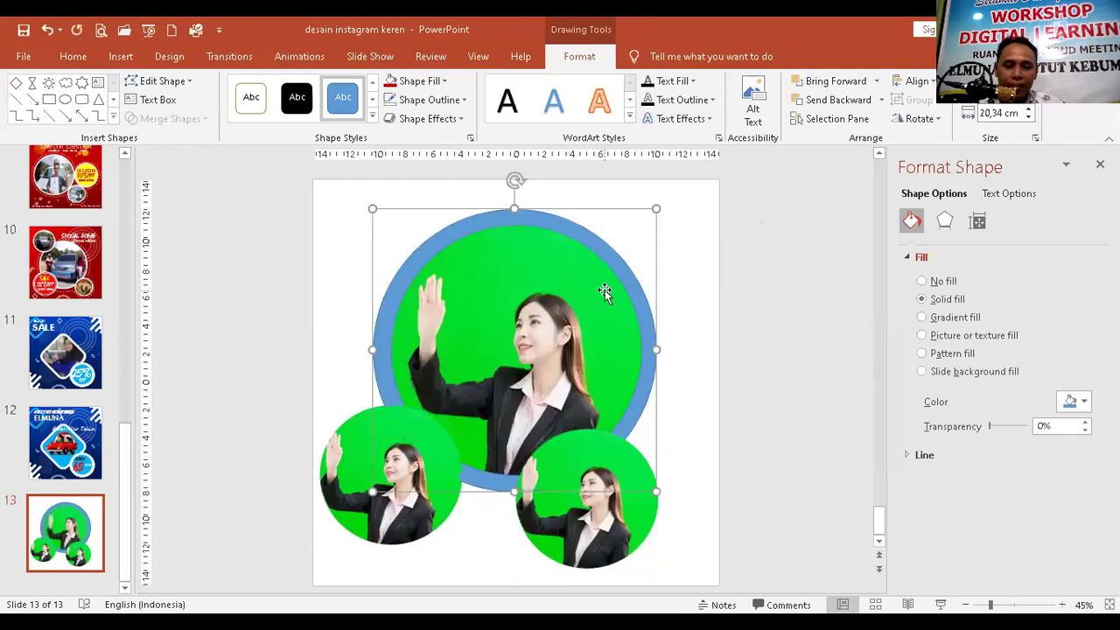
left_click(418, 82)
left_click(414, 259)
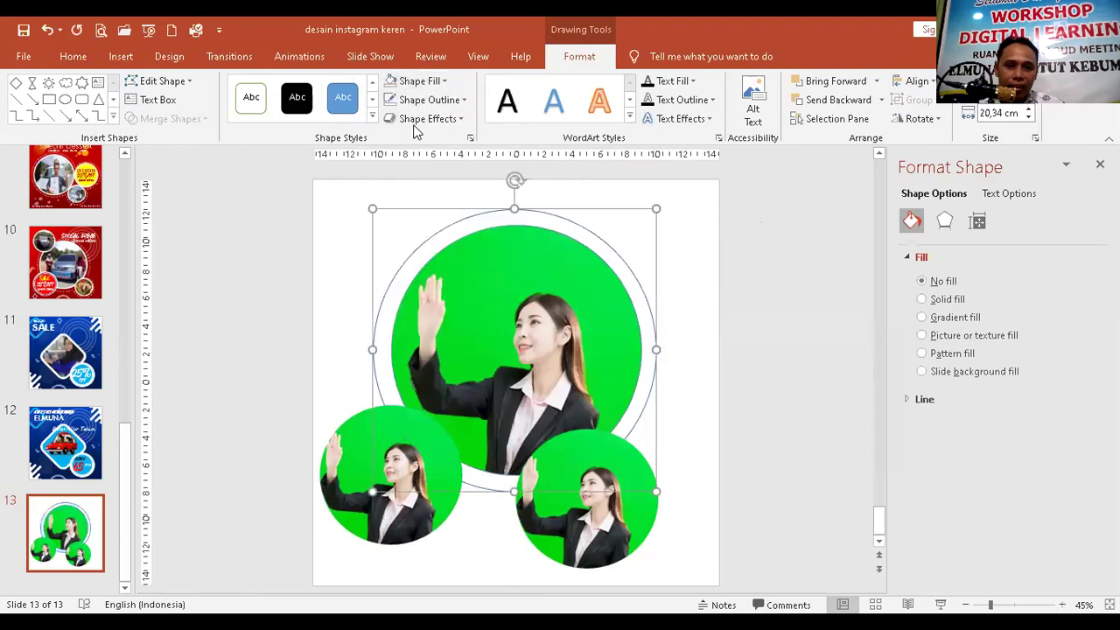
Give the ring's outline a heavier weight and a dashed style
left_click(425, 101)
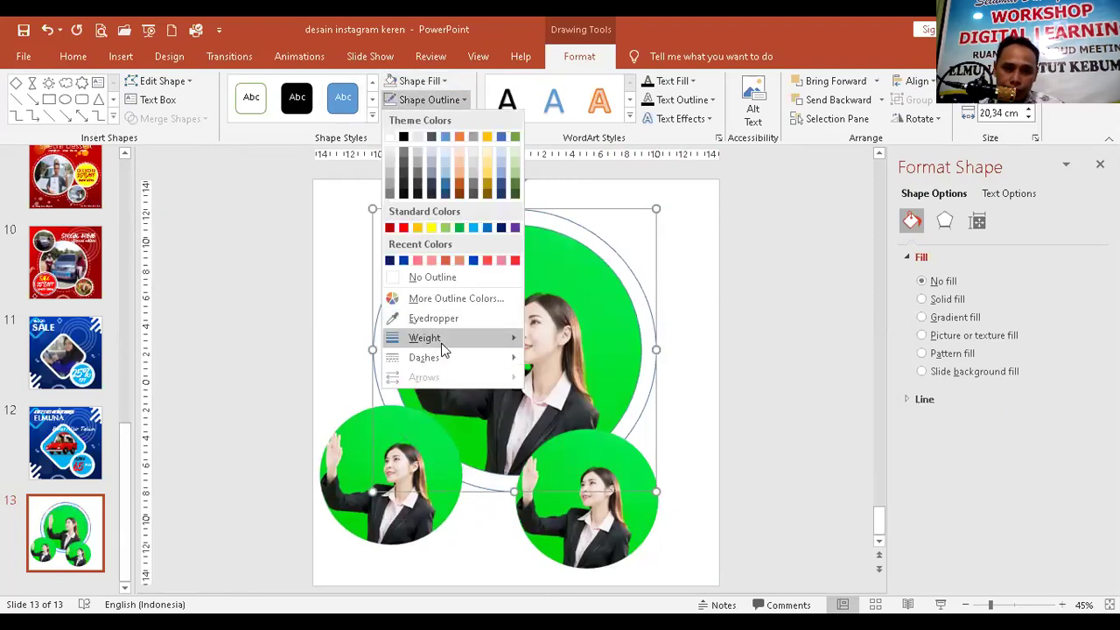
mouse_move(441, 341)
left_click(590, 428)
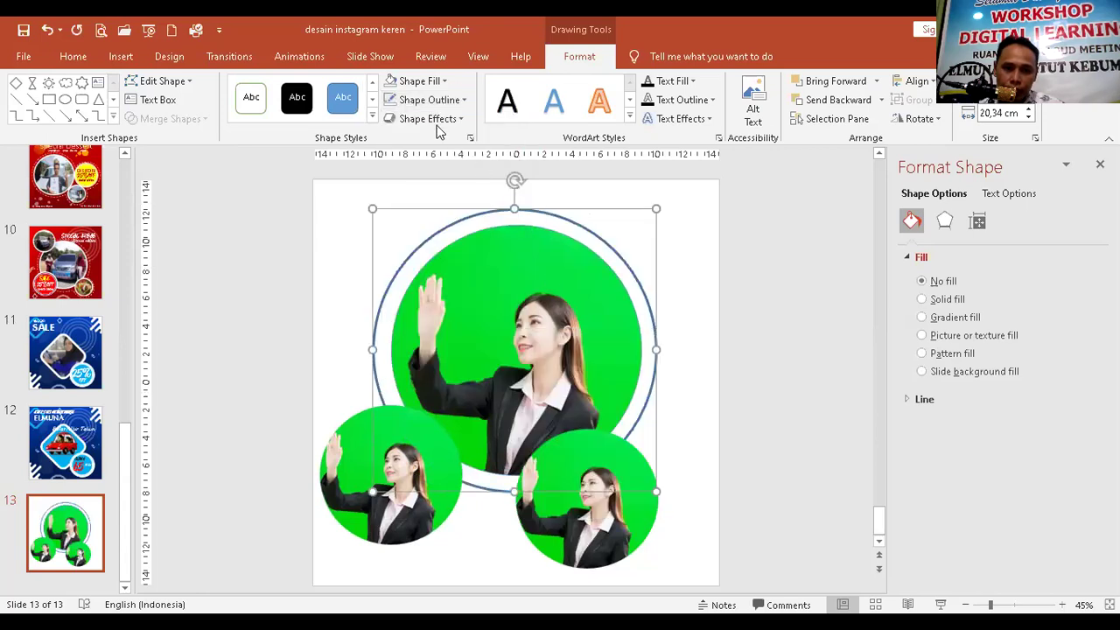
left_click(426, 101)
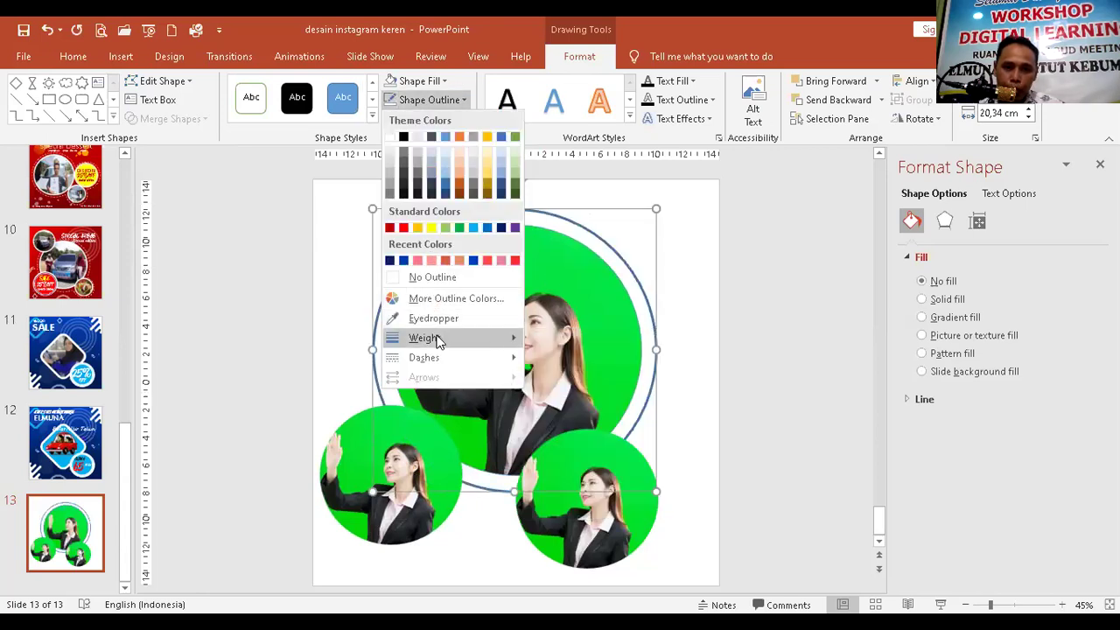
mouse_move(438, 340)
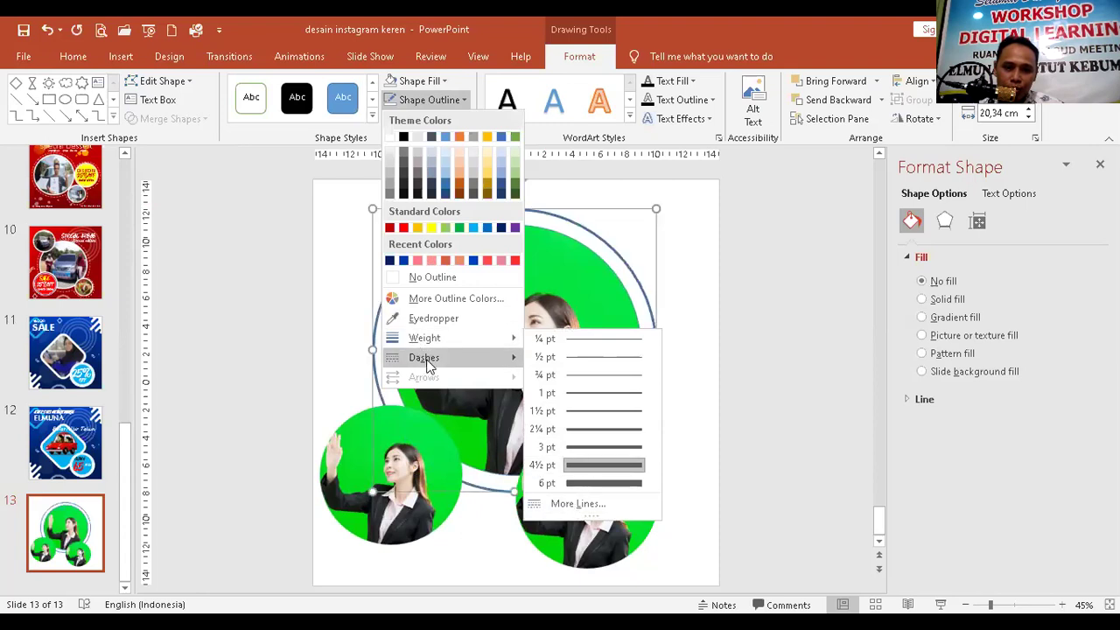
mouse_move(428, 366)
left_click(564, 396)
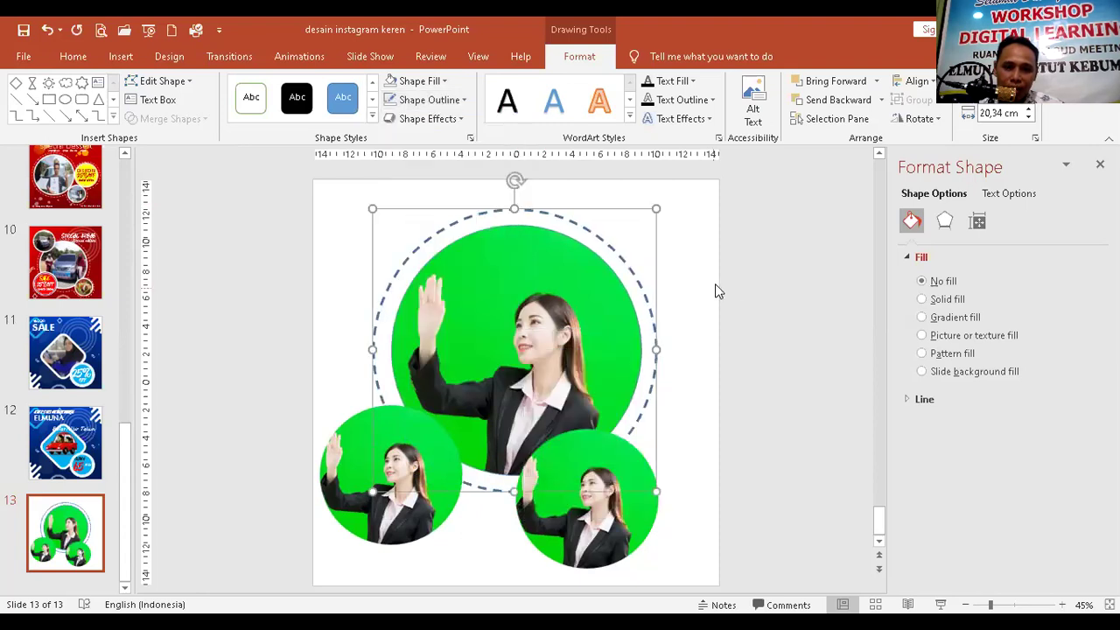
Apply a Spin animation to the dashed ring and set it to start With Previous
left_click(274, 56)
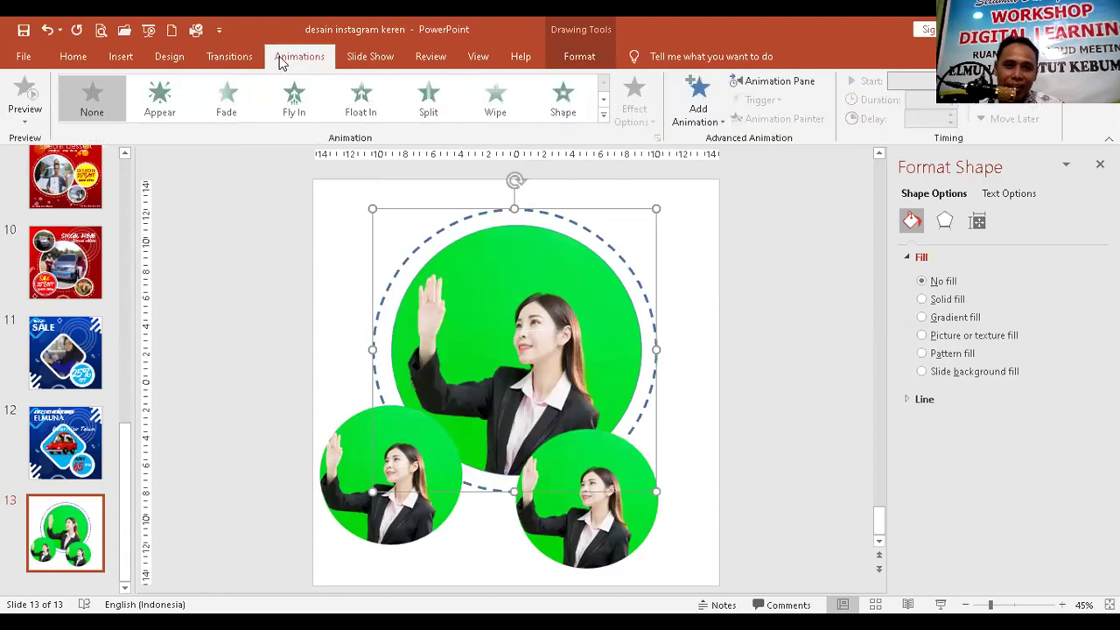
left_click(603, 118)
left_click(297, 284)
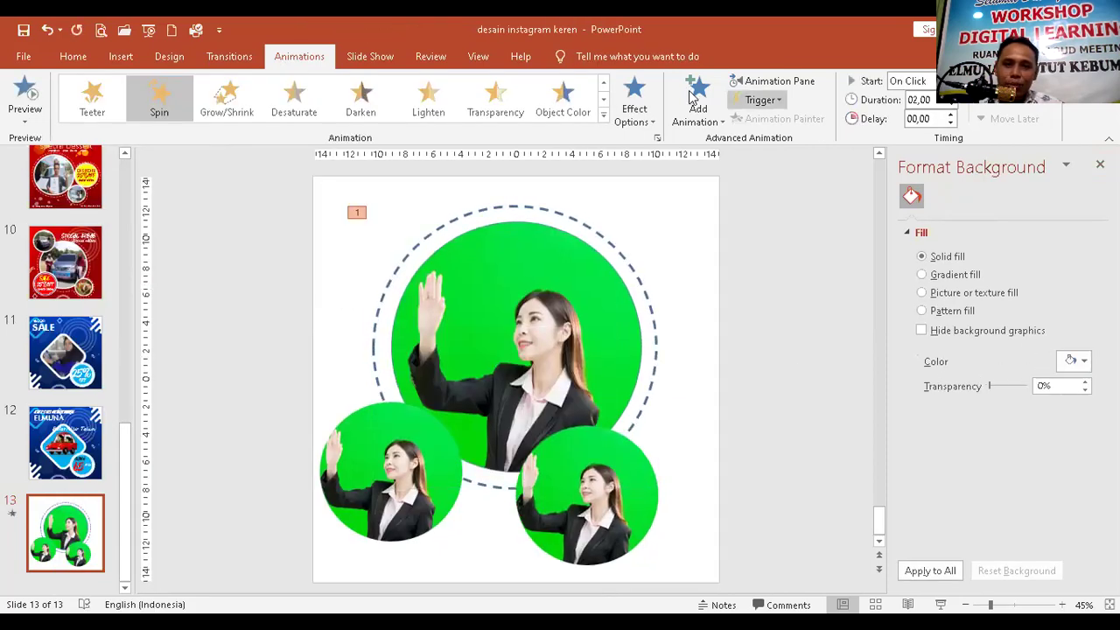
left_click(768, 80)
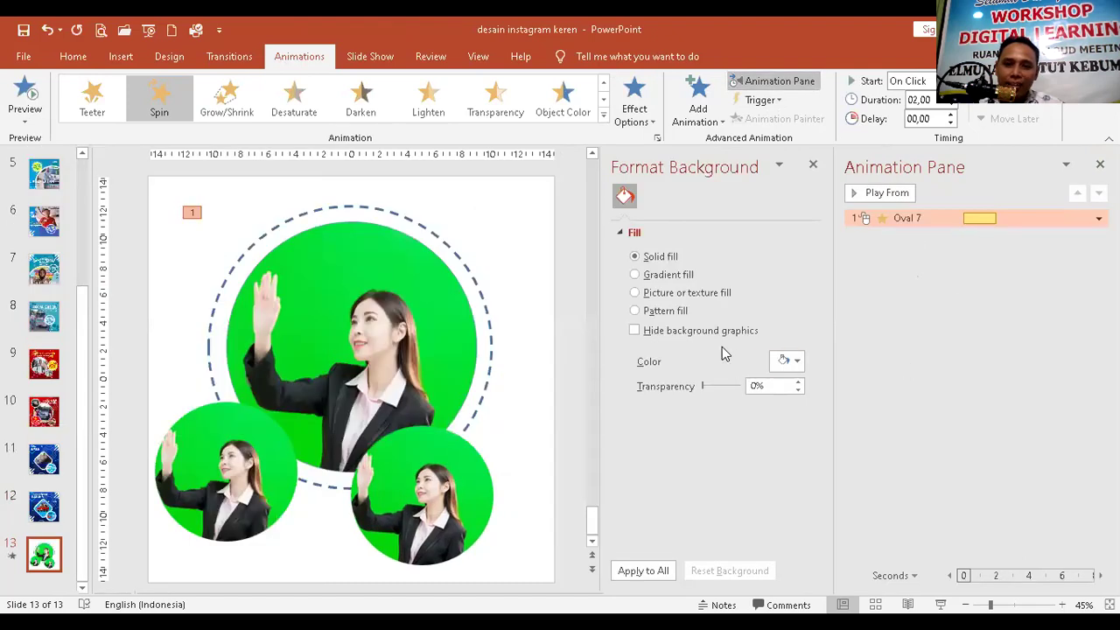
left_click(813, 166)
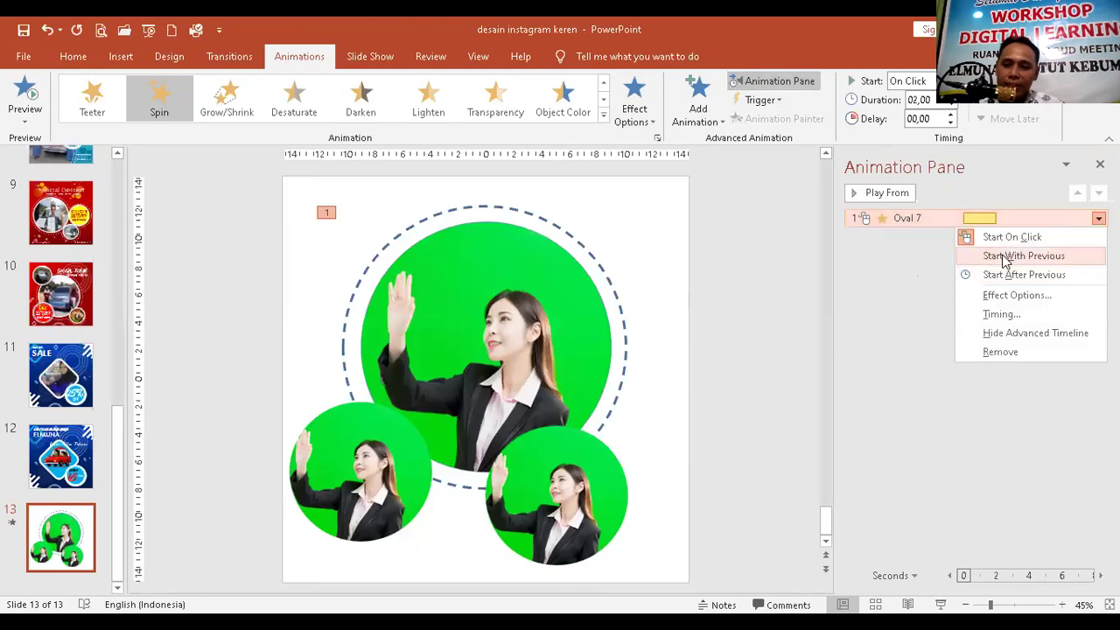
left_click(1004, 258)
left_click(1098, 218)
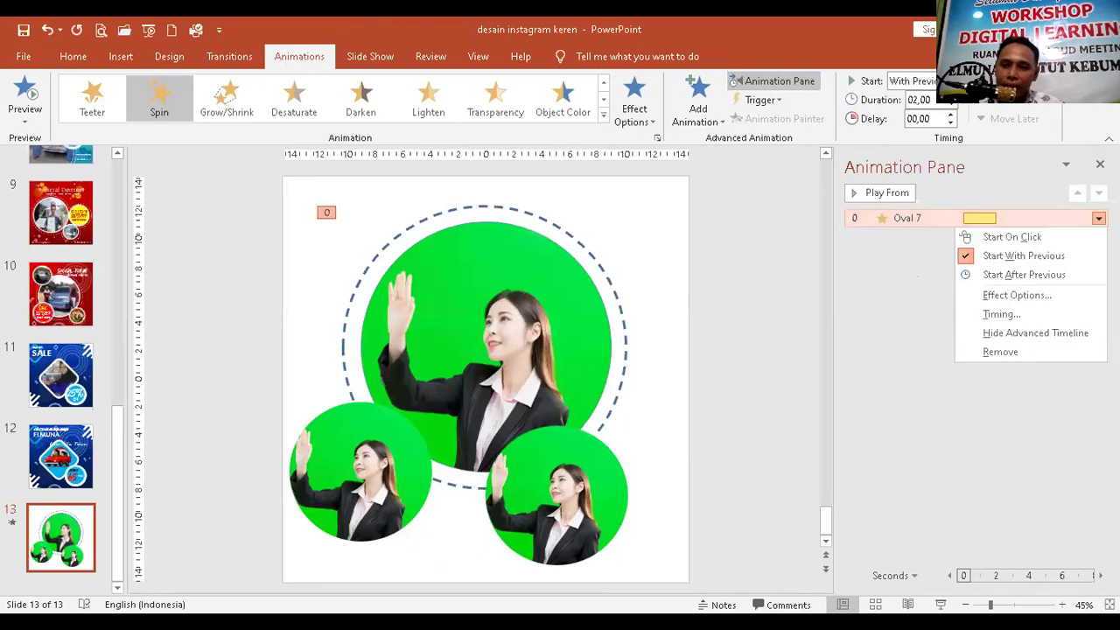
Set the spin timing to 5 seconds, repeating until the end of the slide
left_click(999, 314)
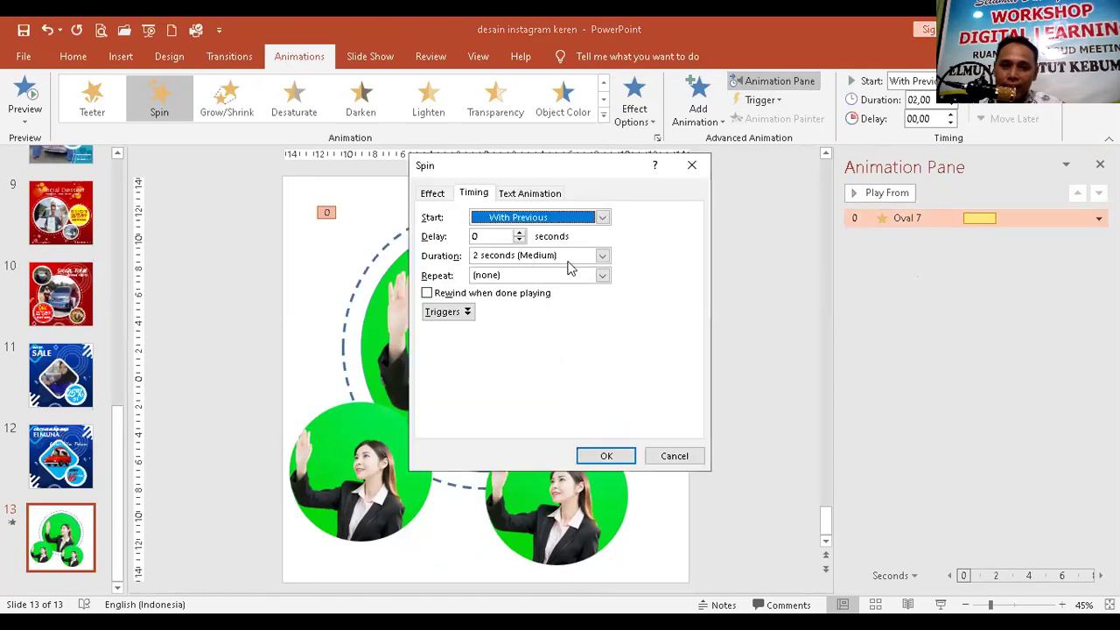
left_click(602, 257)
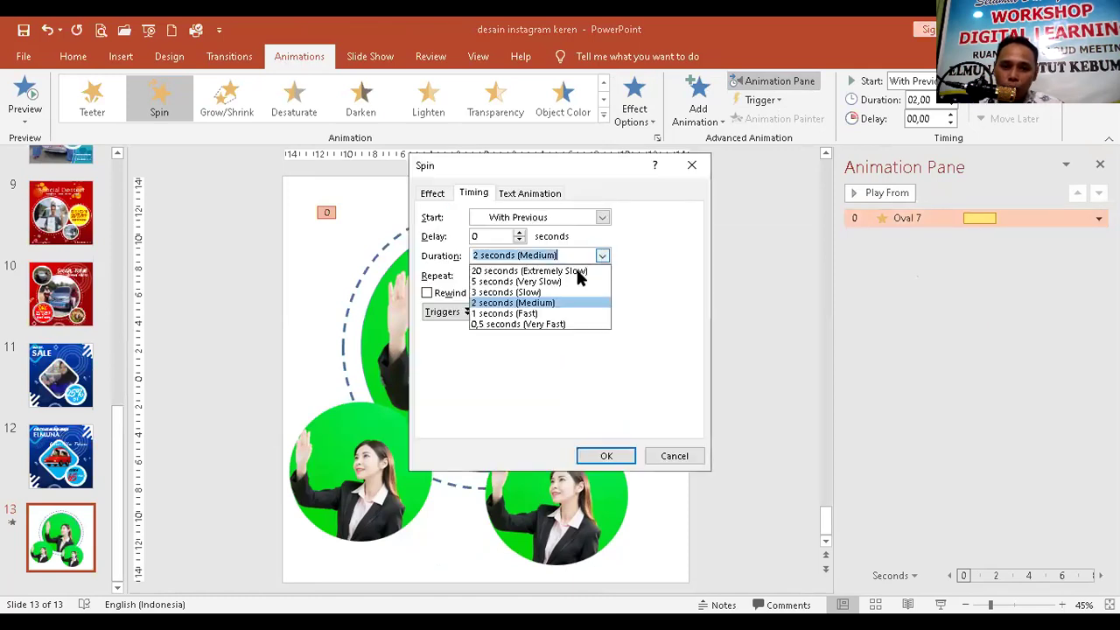
left_click(531, 282)
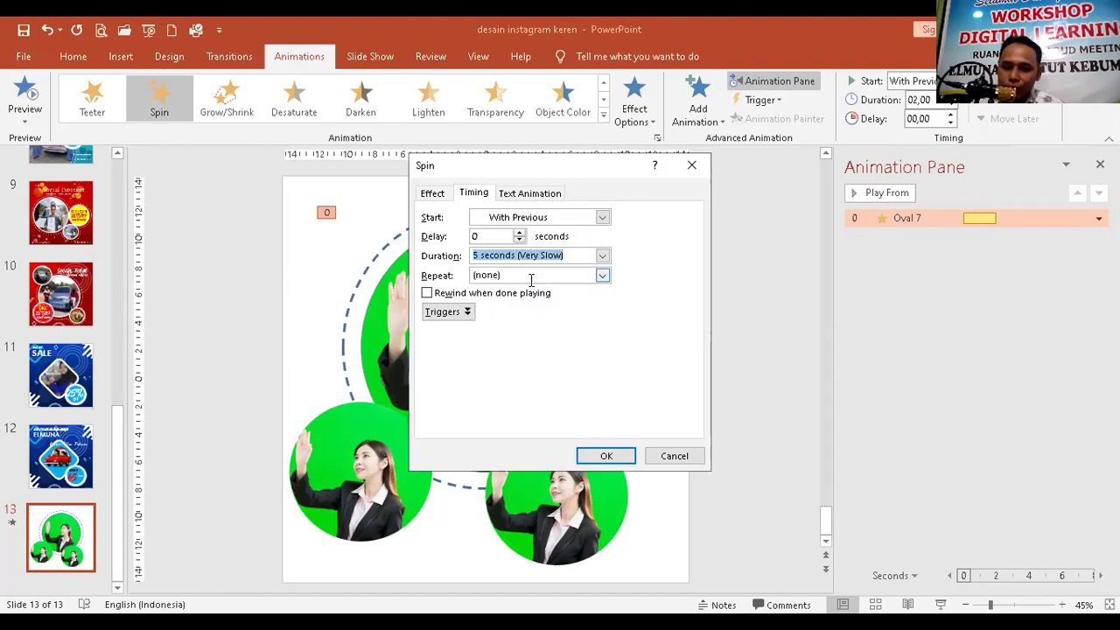
left_click(602, 276)
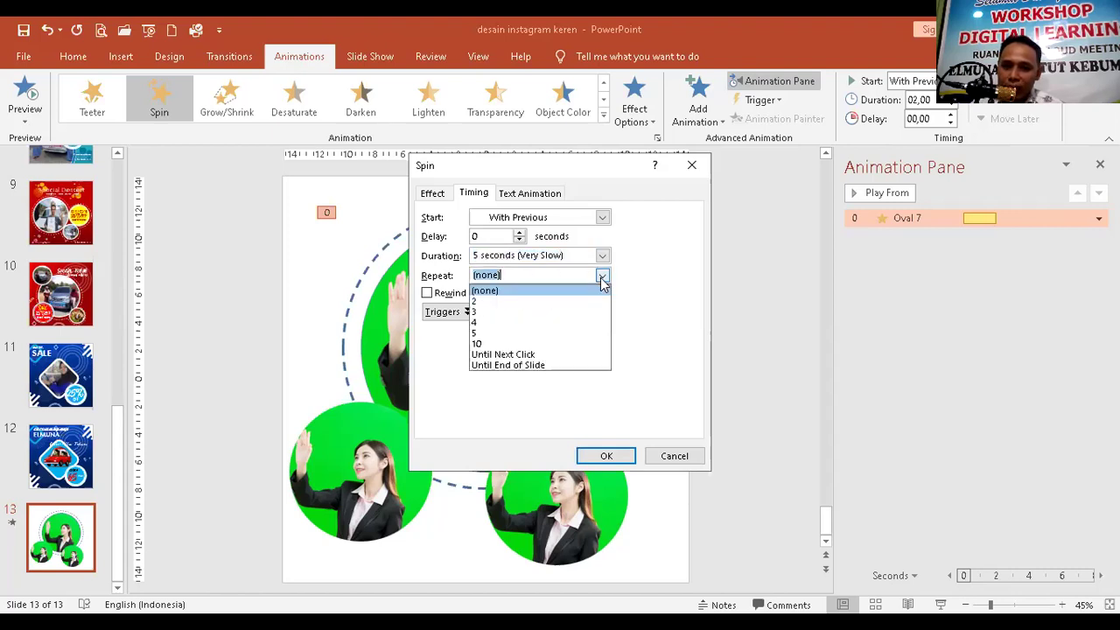
left_click(530, 366)
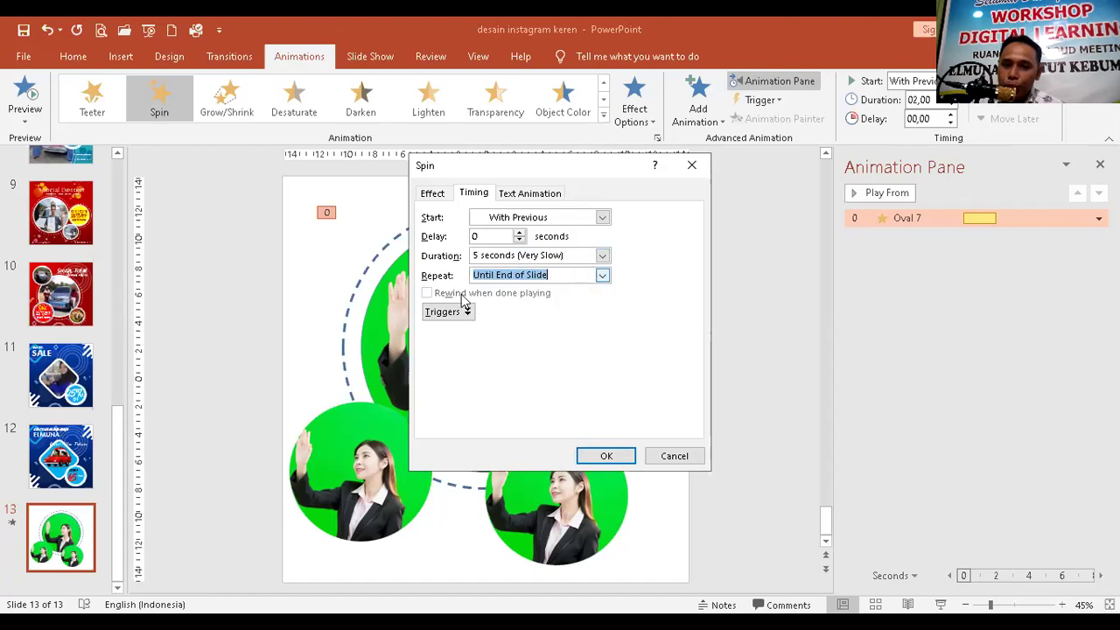
left_click(606, 454)
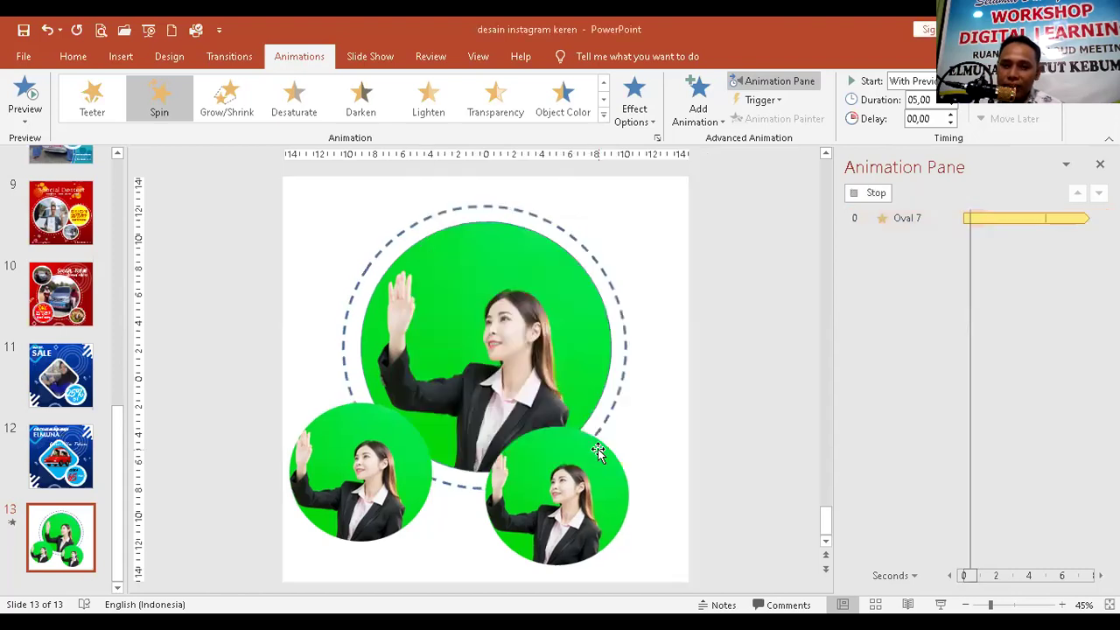
Change the spin duration to 20 seconds
left_click(1067, 218)
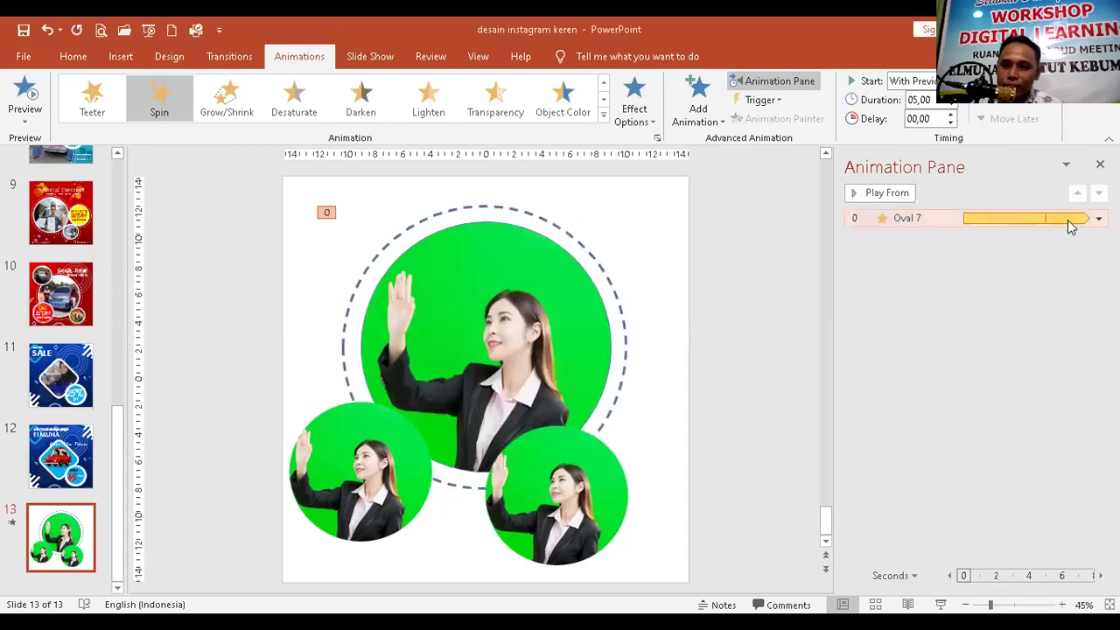
left_click(1098, 218)
left_click(997, 294)
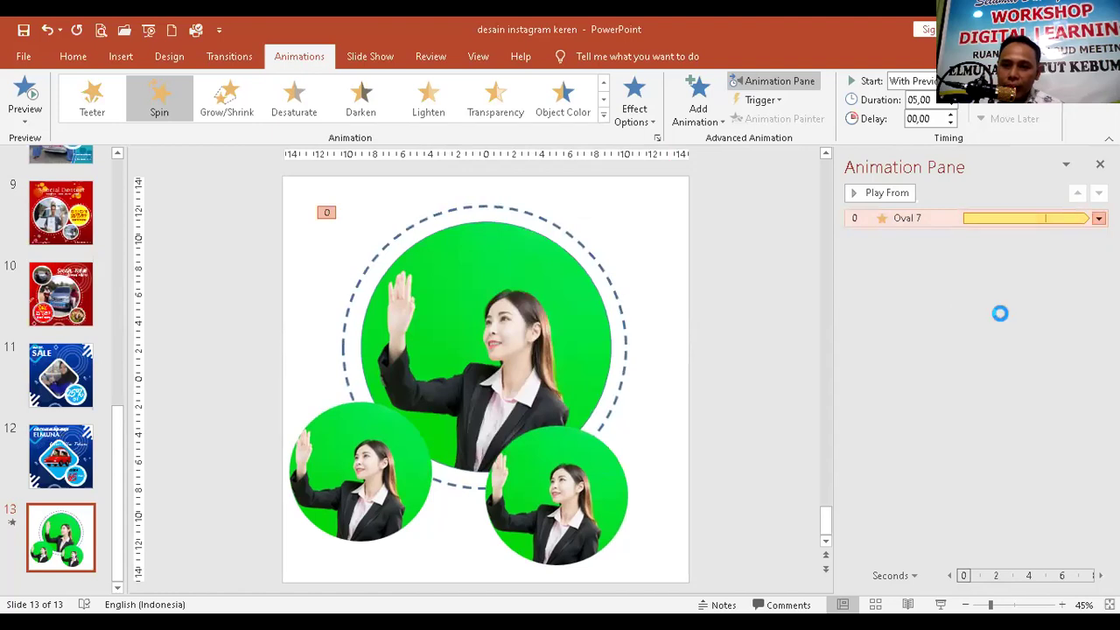
left_click(602, 254)
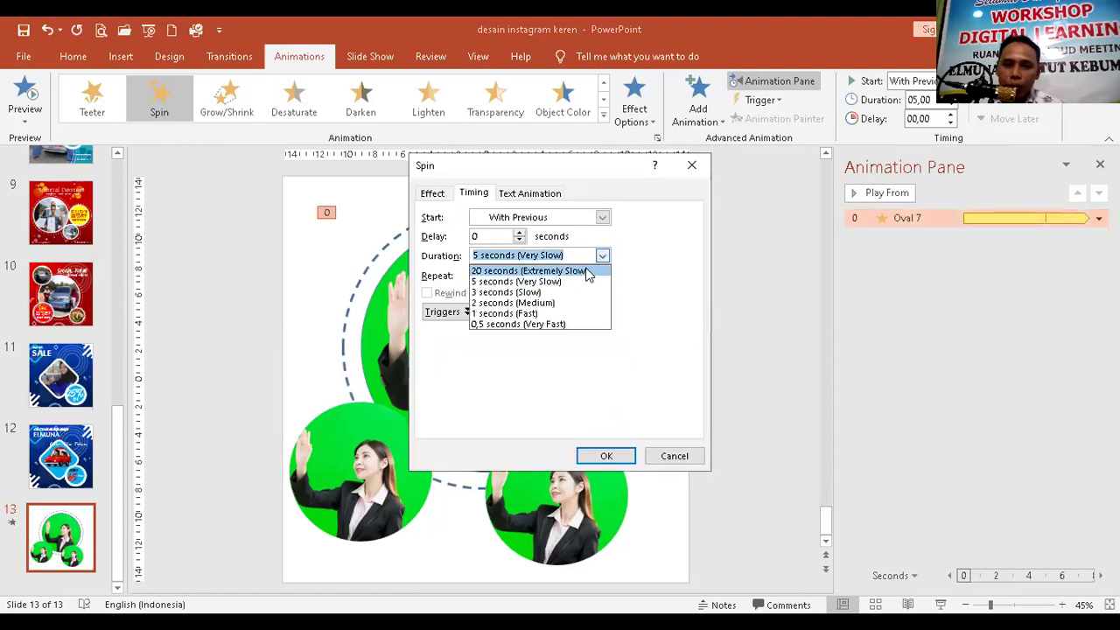
left_click(577, 267)
left_click(607, 457)
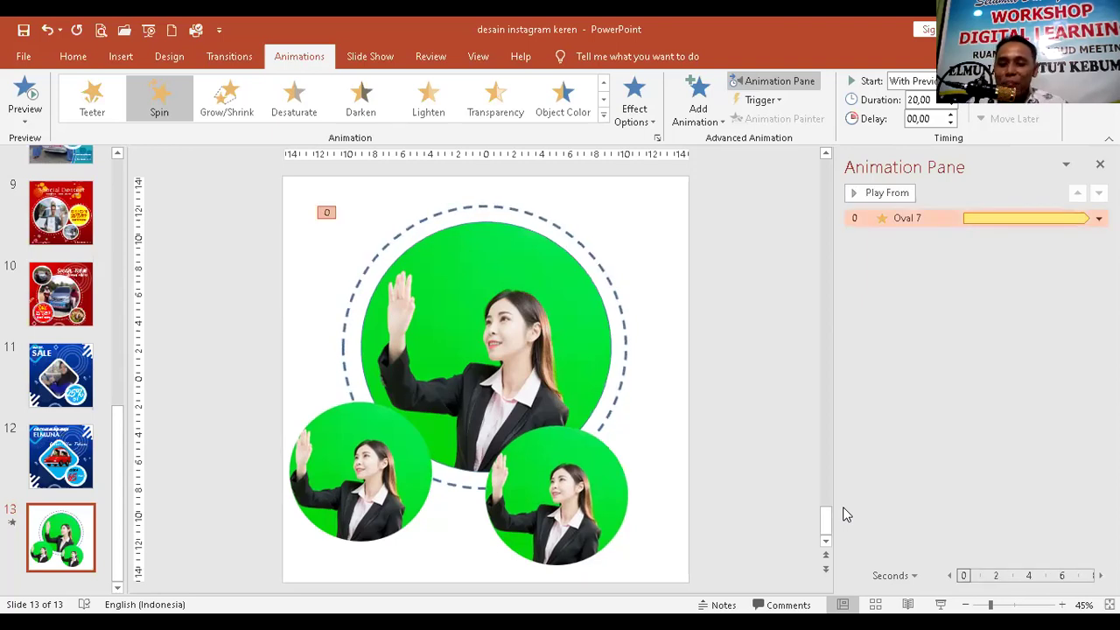
left_click(608, 274)
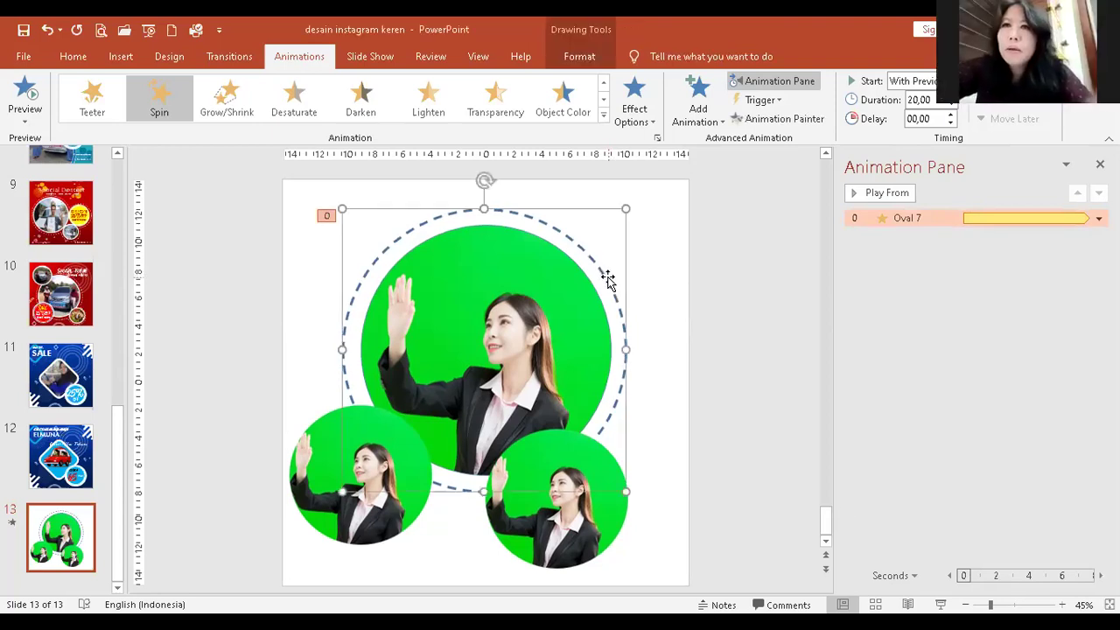
left_click(343, 209)
left_click(344, 210)
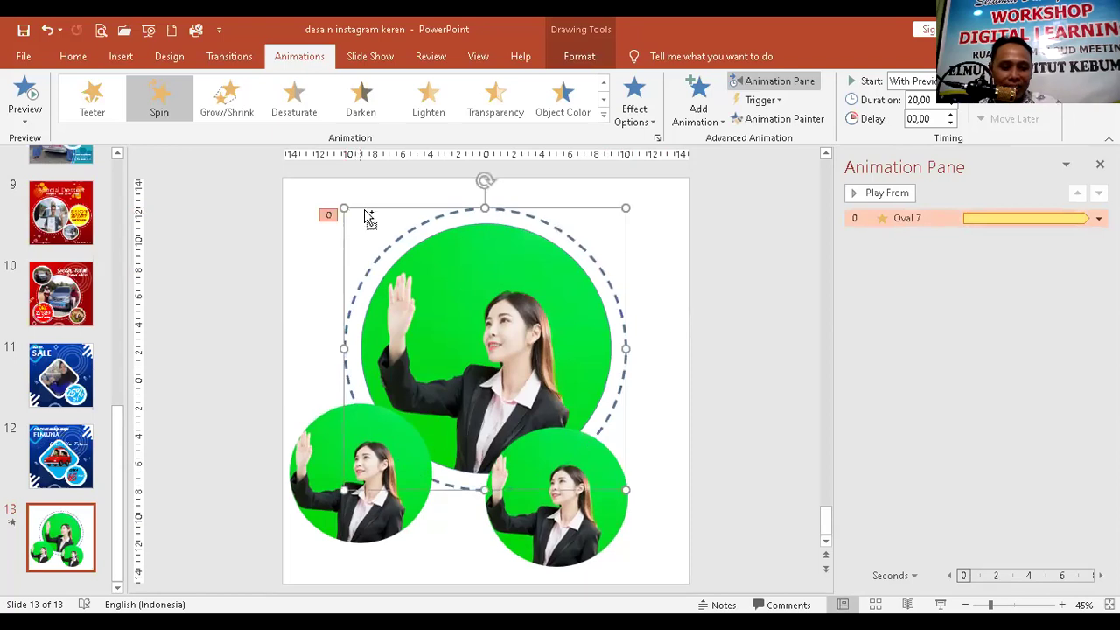
key("ctrl+d")
left_click_drag(565, 288, 589, 384)
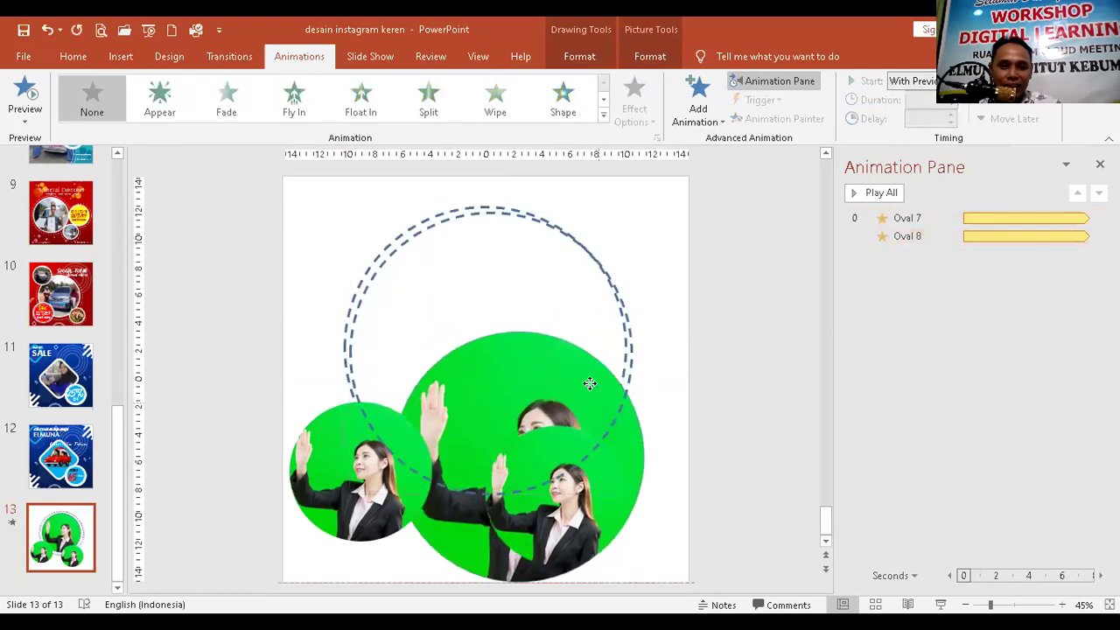
key("Escape")
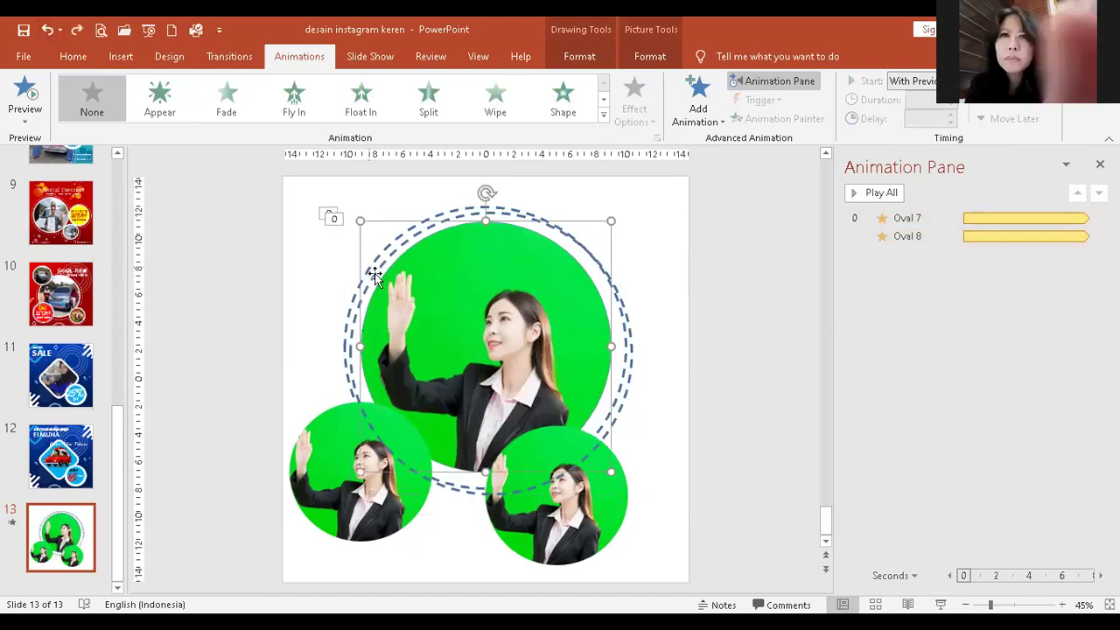
left_click(374, 265)
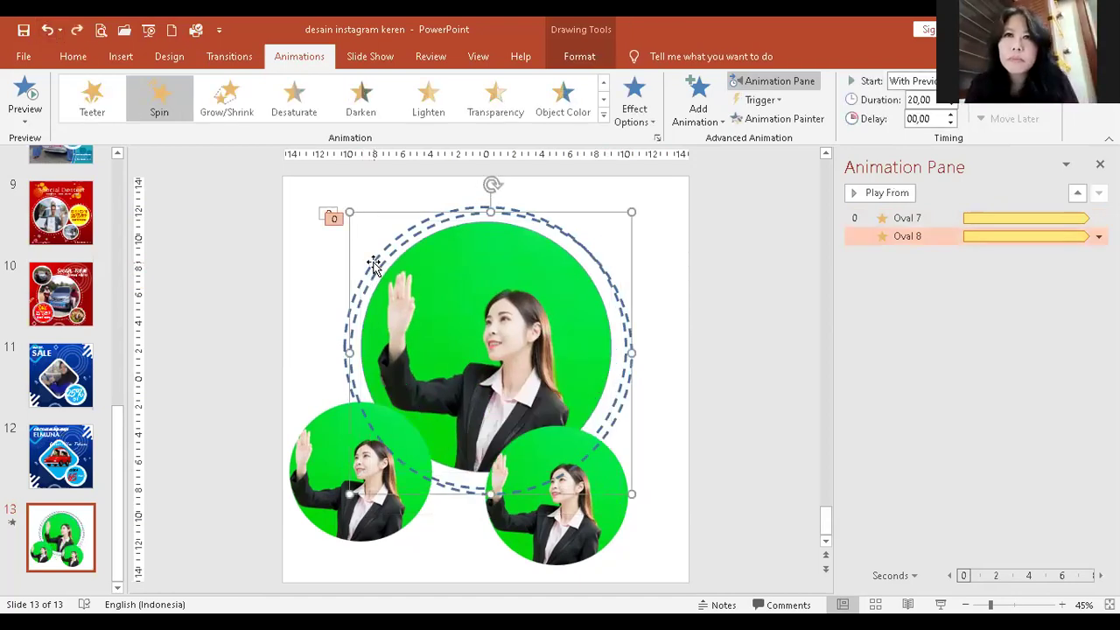
left_click_drag(374, 265, 495, 381)
left_click_drag(659, 332, 613, 447)
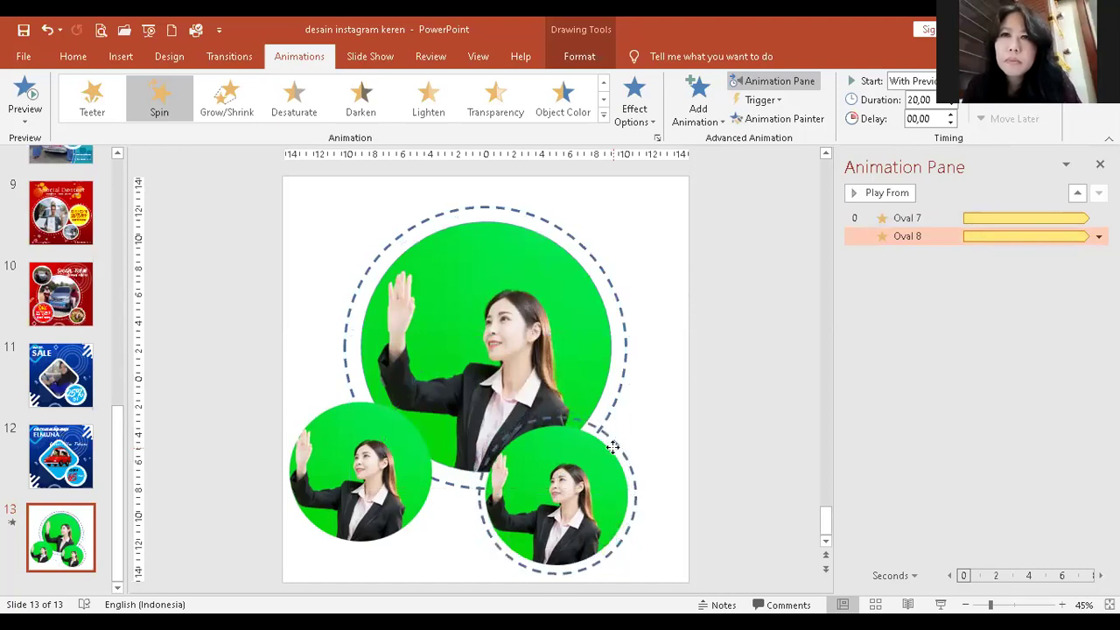
left_click_drag(613, 447, 613, 447)
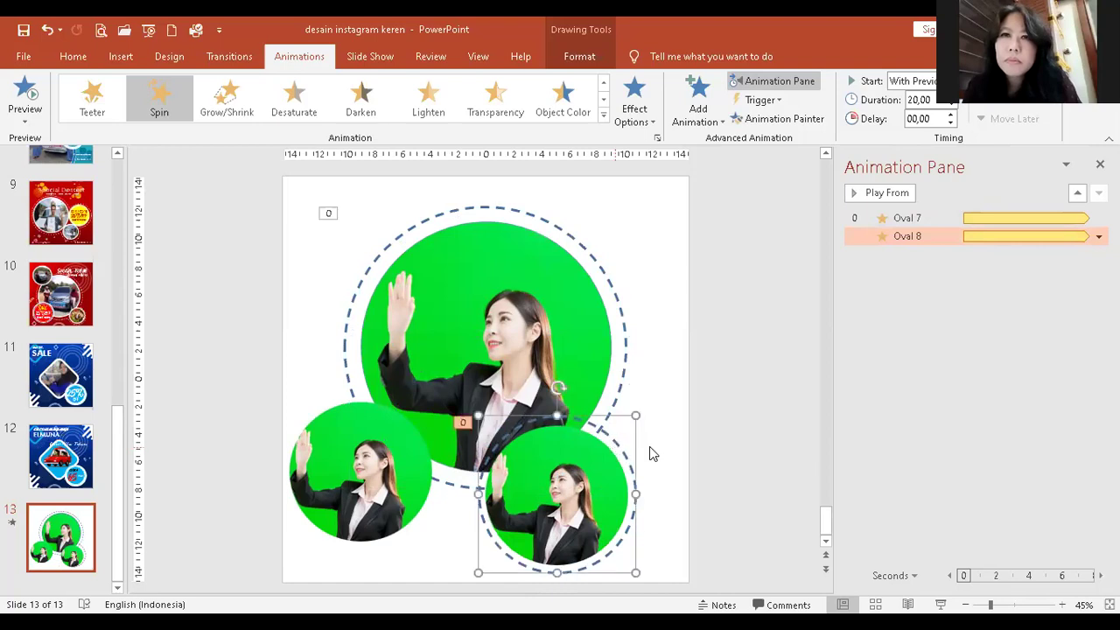
left_click(663, 457)
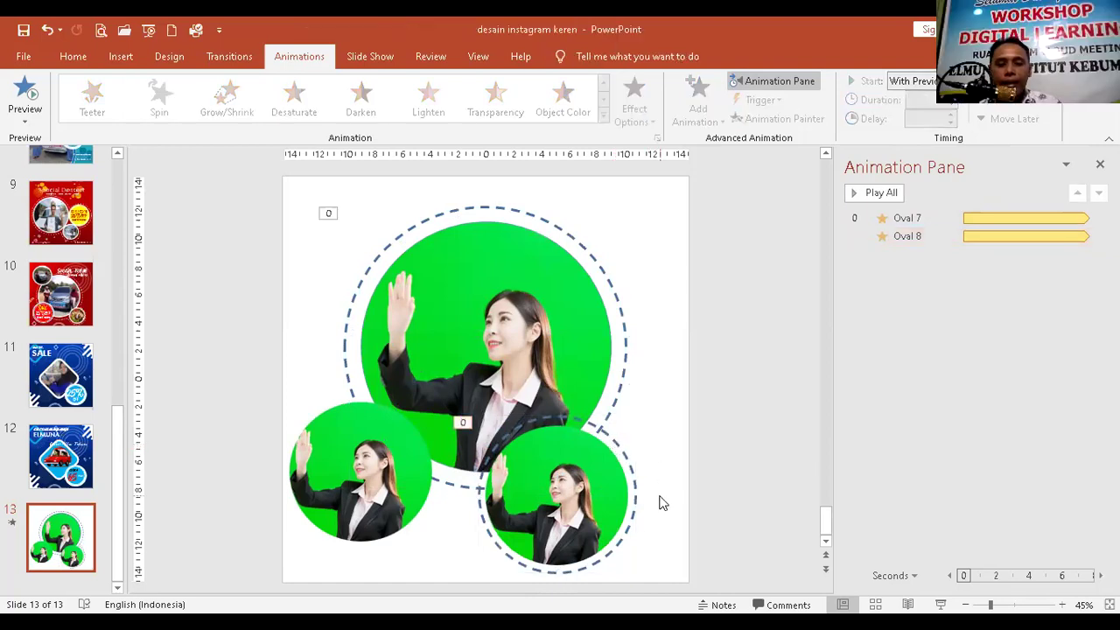
left_click(620, 452)
right_click(620, 452)
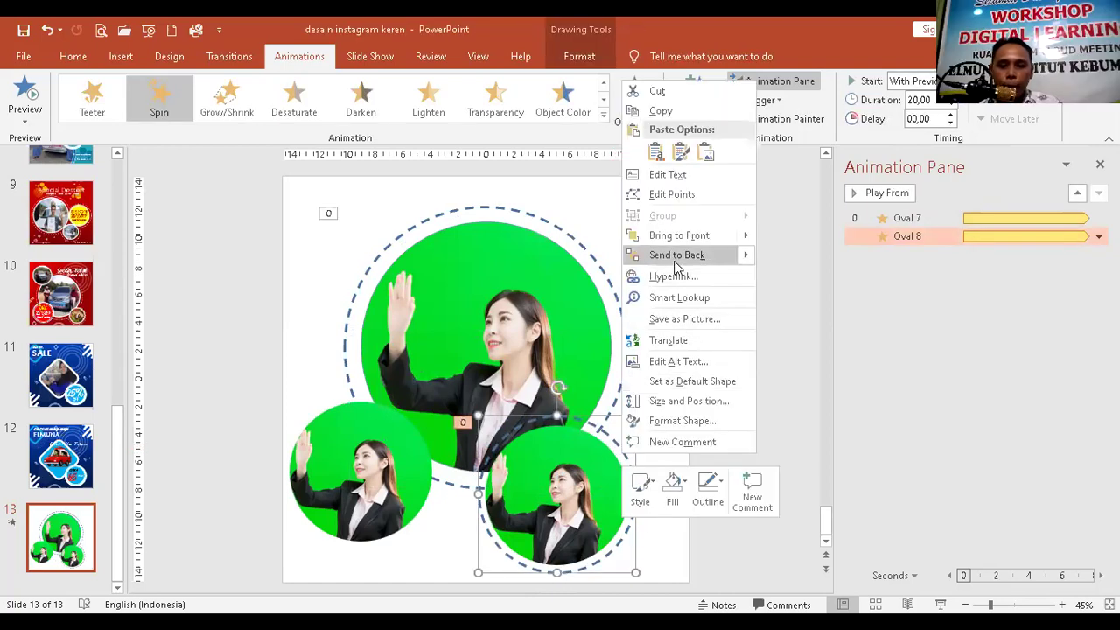
left_click(607, 470)
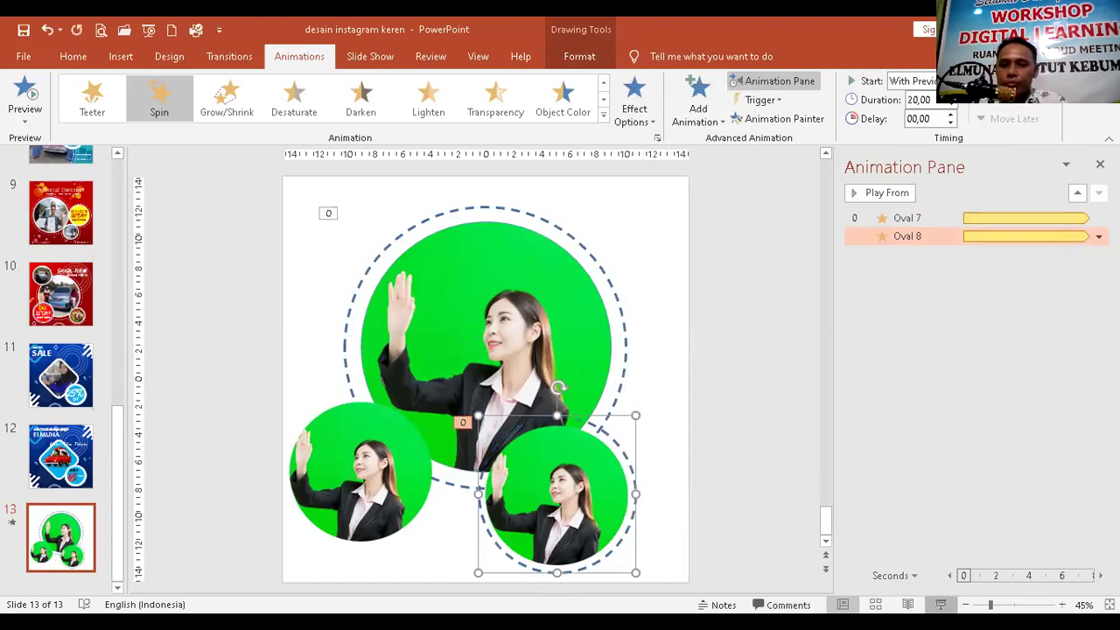
key("shift+F5")
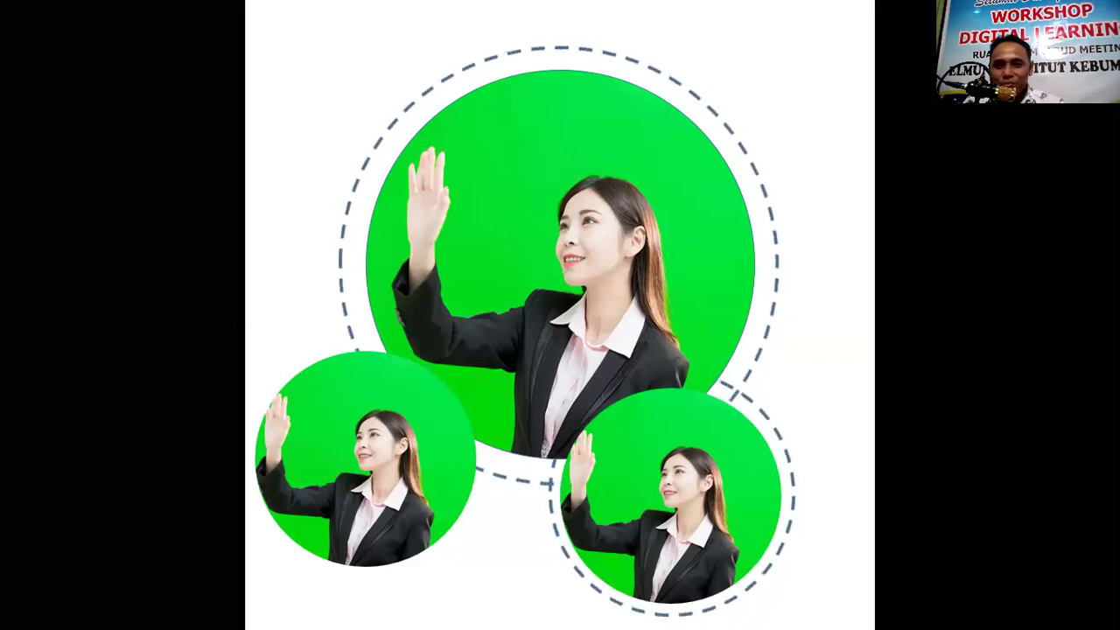
key("Escape")
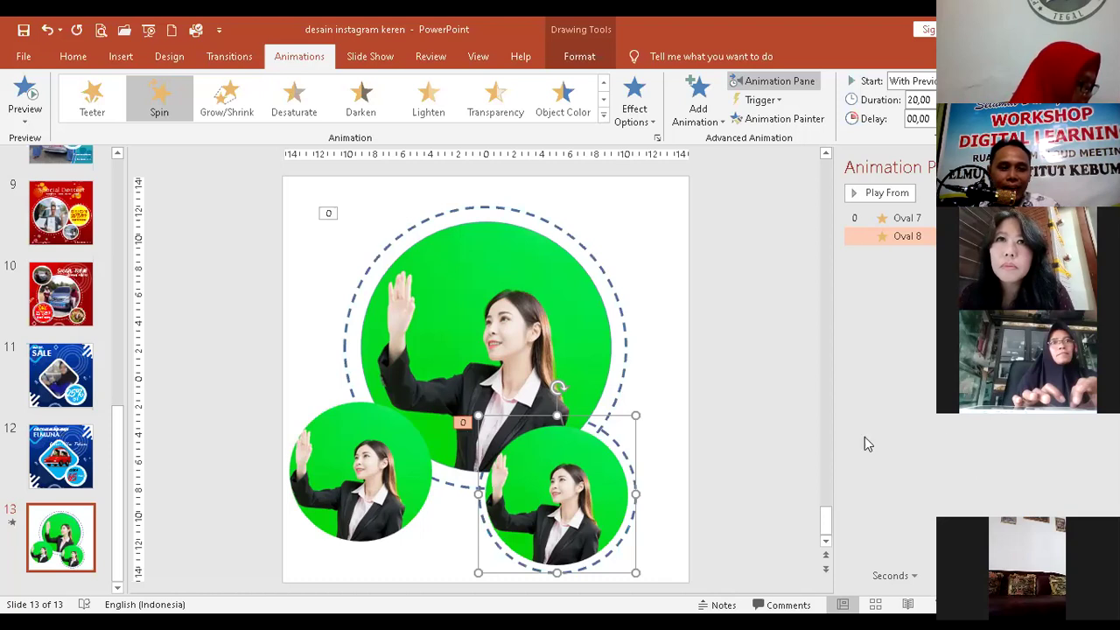
Browse back through the slides from Mega Sale to slide 4
left_click(71, 404)
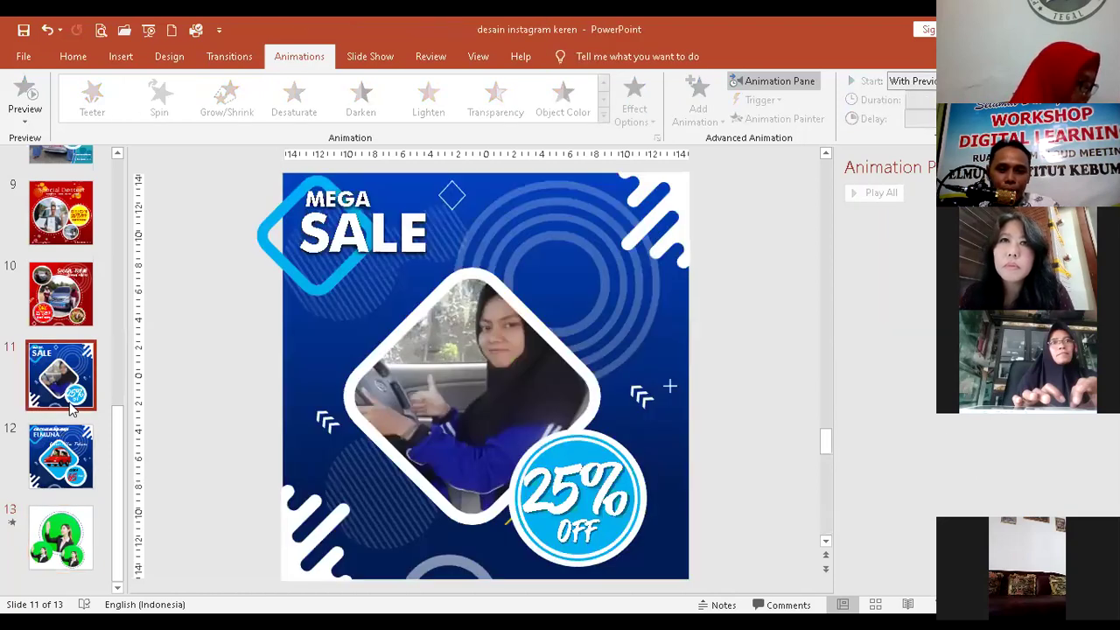
left_click(56, 299)
left_click(77, 197)
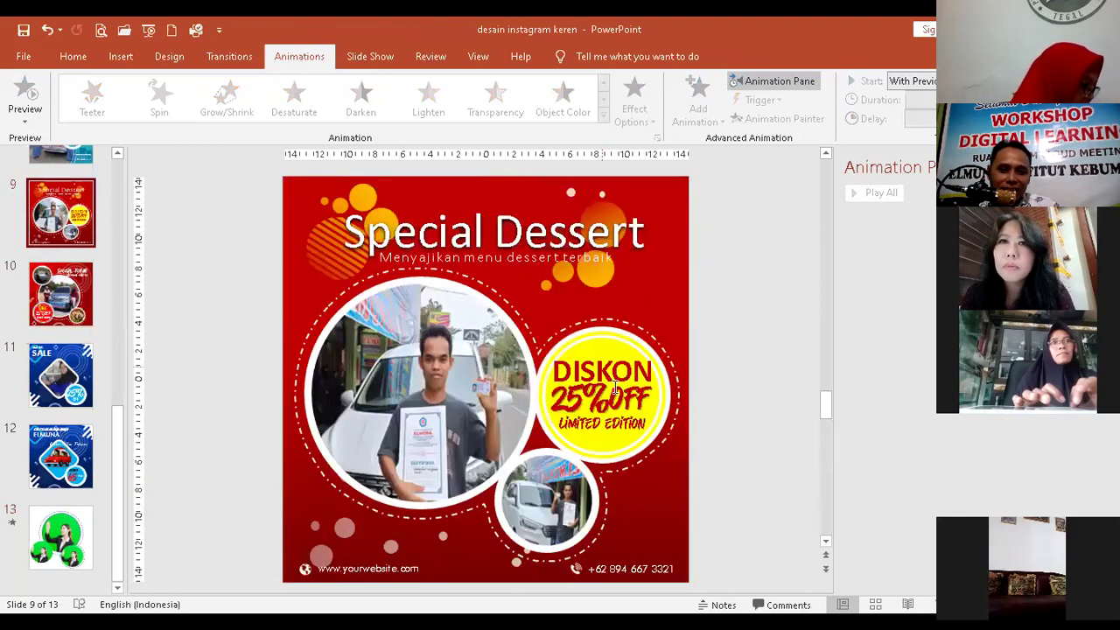
scroll(85, 315, "up", 3)
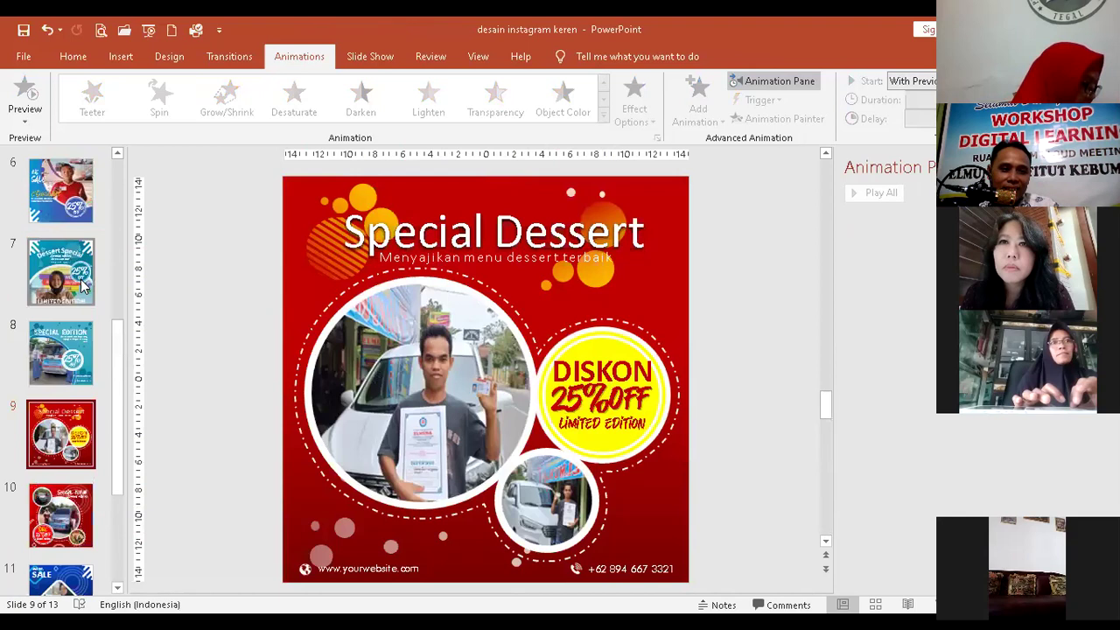
left_click(69, 366)
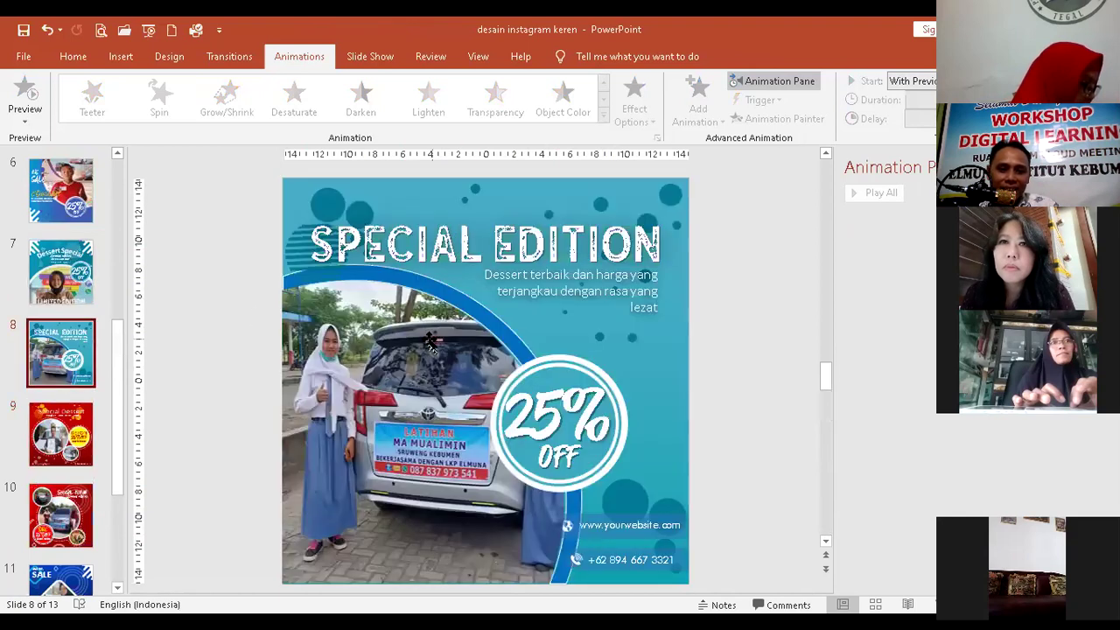
left_click(63, 282)
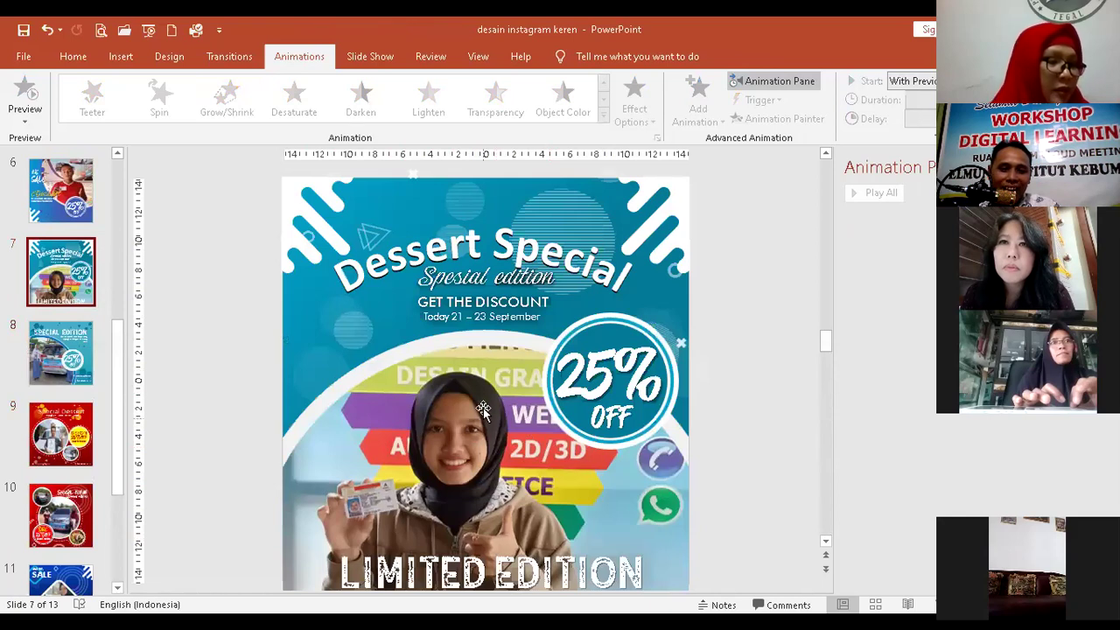
scroll(114, 258, "up", 1)
left_click(58, 275)
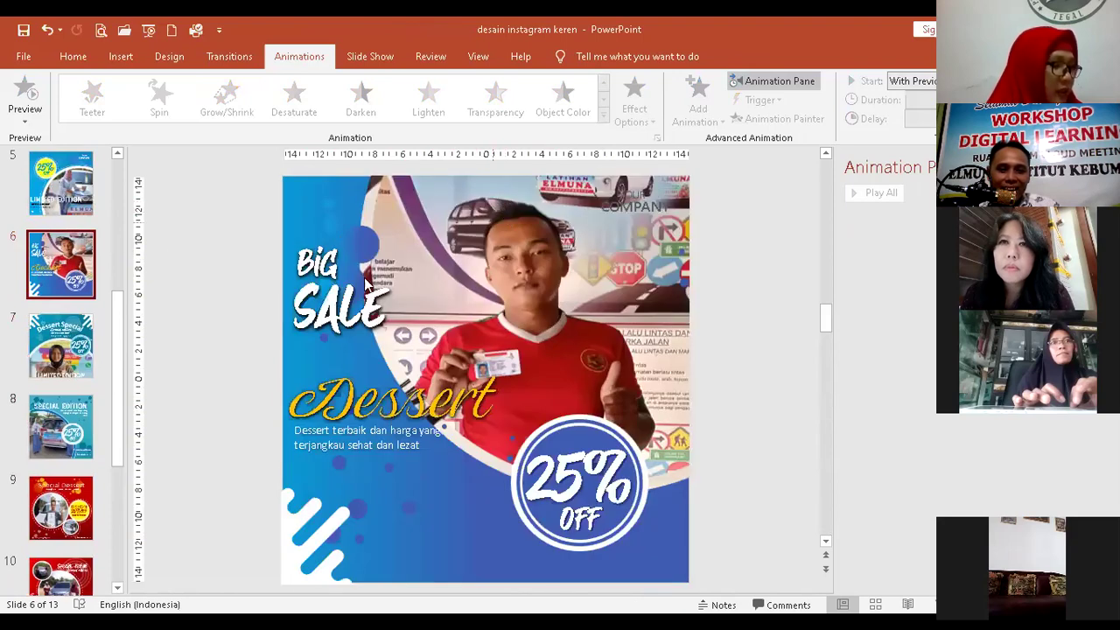
key("Up")
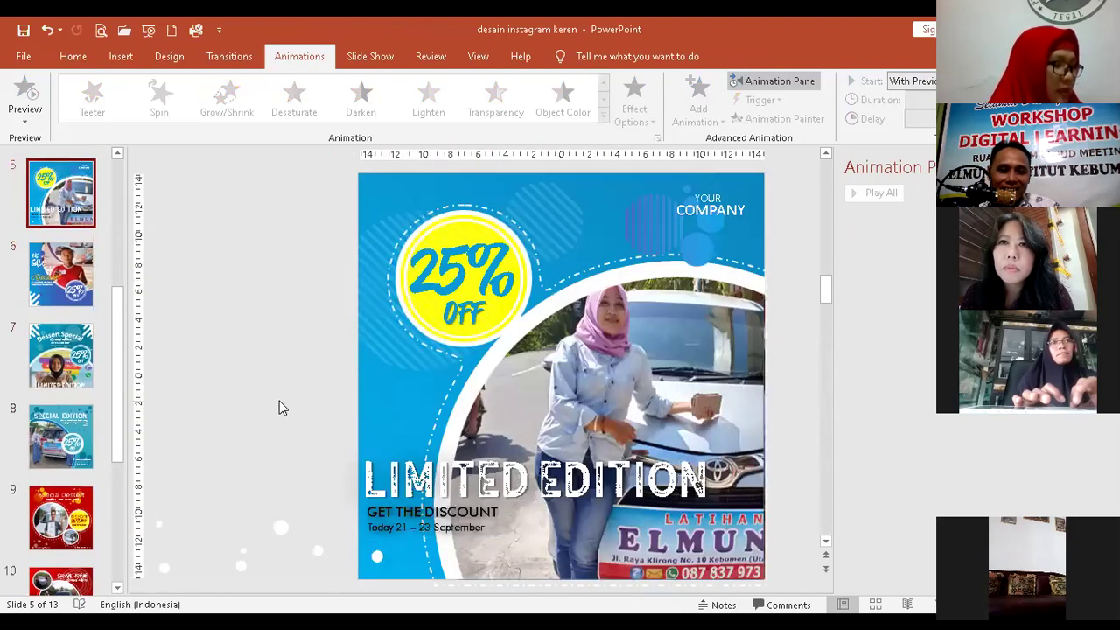
key("Up")
key("Up")
key("Down")
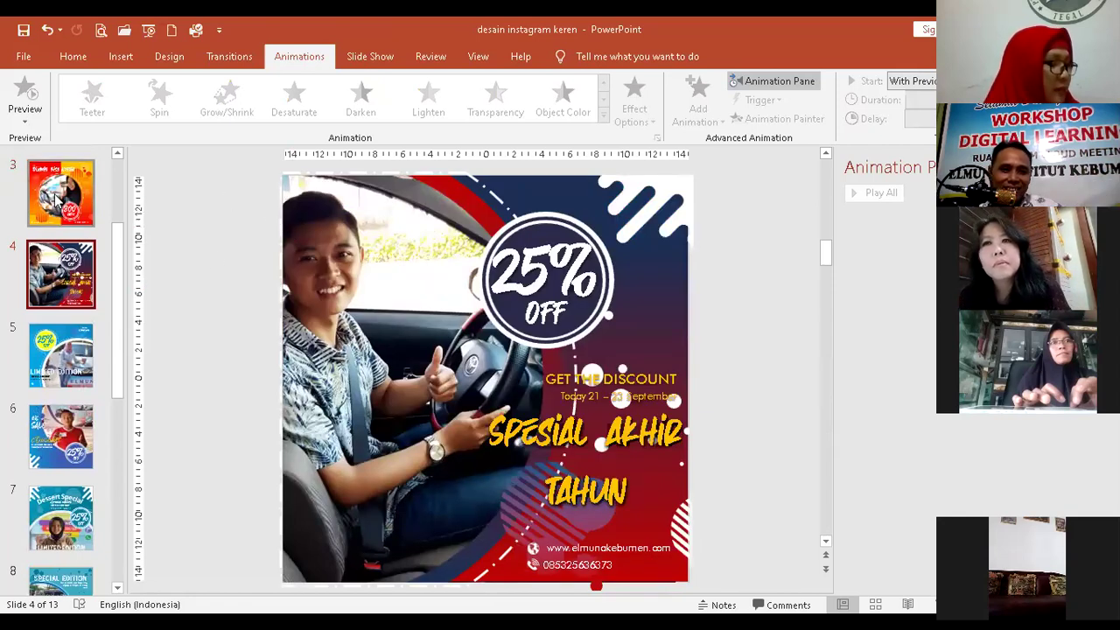
Open slide 1, the 'Mau Cepat Bisa Nyetir' driving-course poster
scroll(55, 201, "up", 2)
scroll(61, 232, "up", 2)
left_click(66, 219)
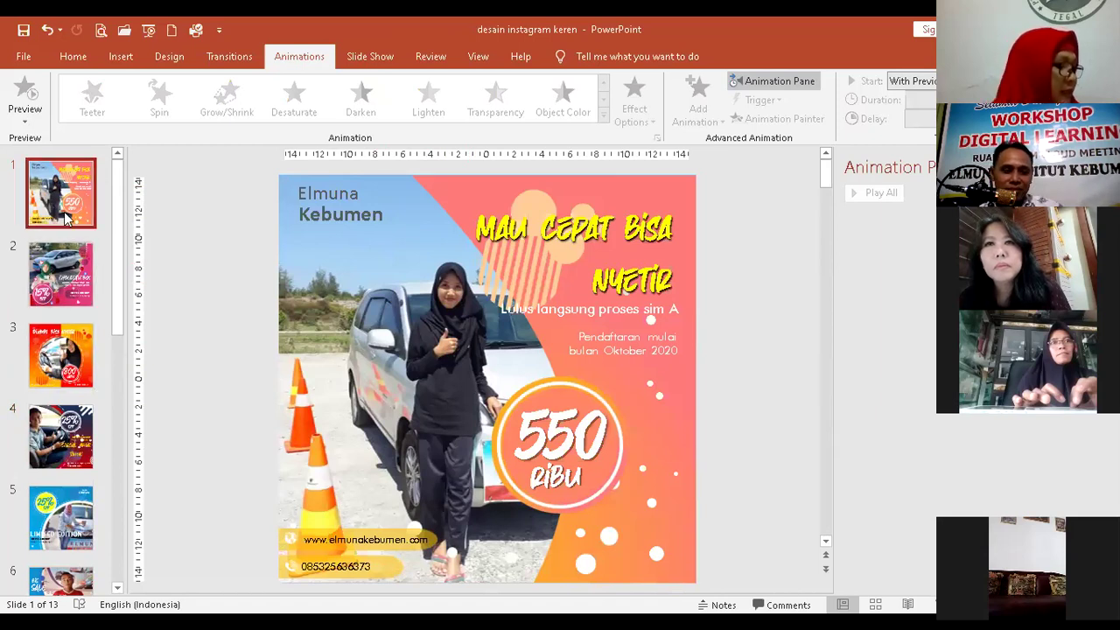
scroll(68, 385, "down", 2)
scroll(68, 393, "down", 6)
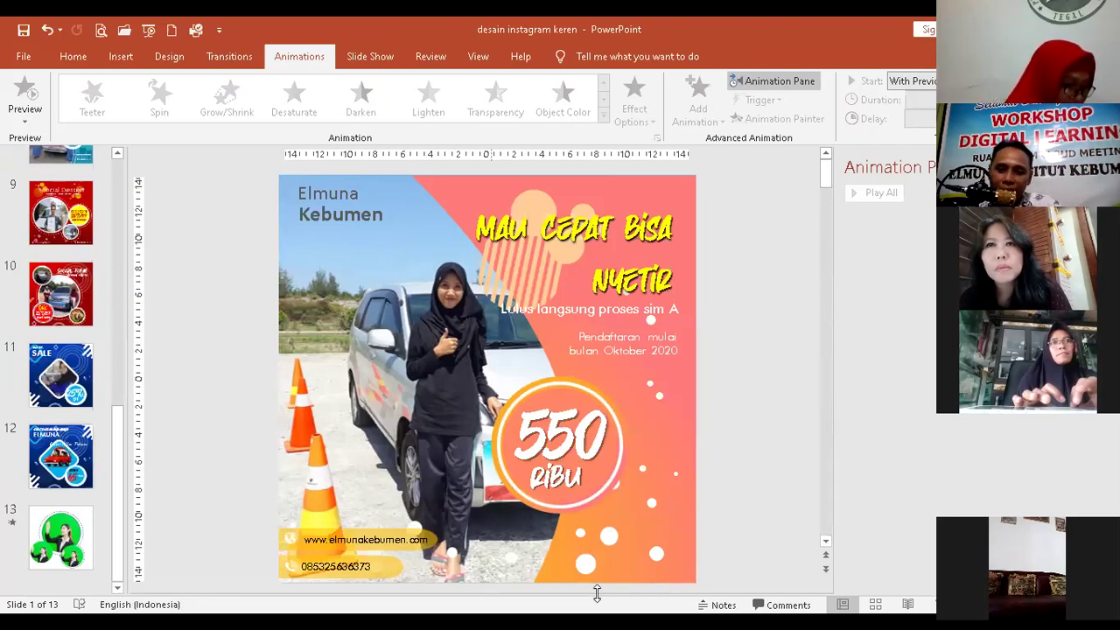
Nudge a small white dot in slide 1's decoration group, then deselect the shapes
left_click(612, 539)
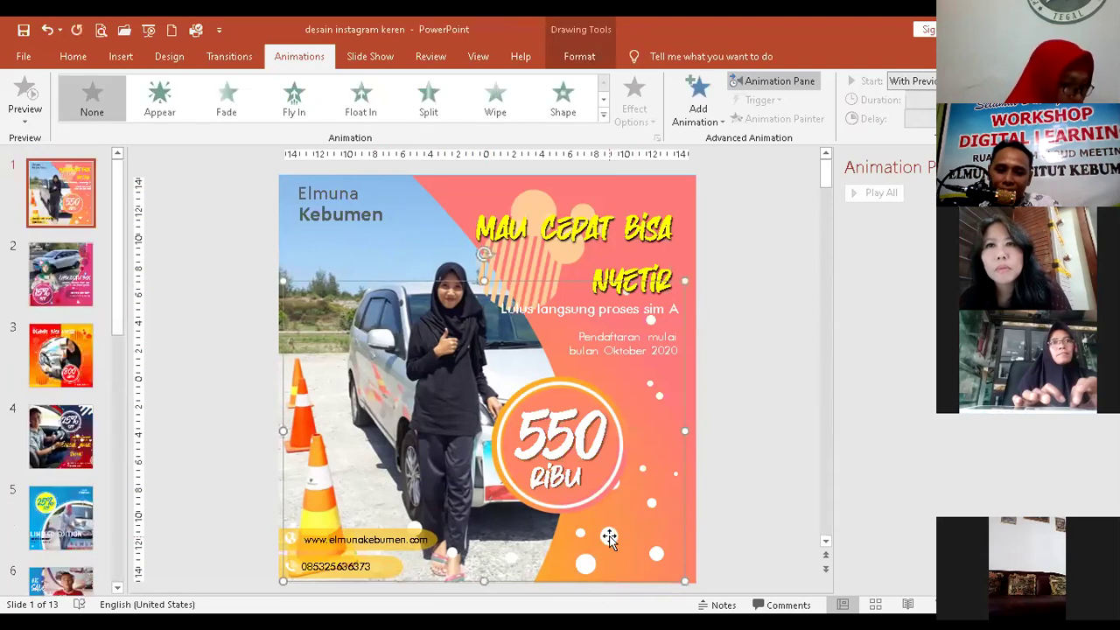
left_click_drag(587, 567, 656, 554)
left_click(653, 505)
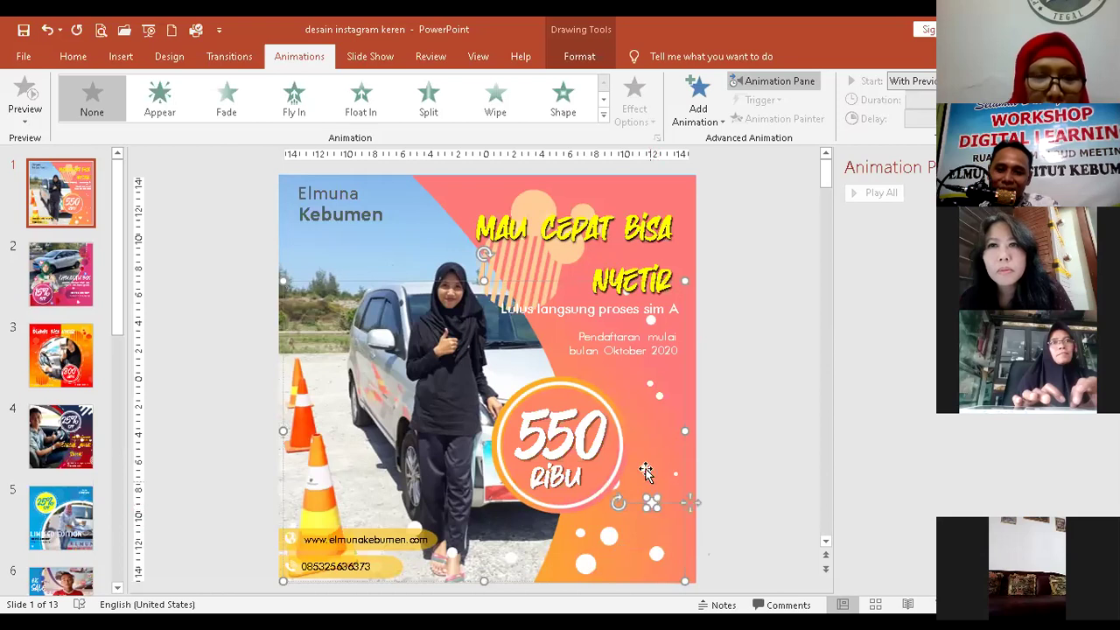
left_click(215, 320)
left_click(56, 175)
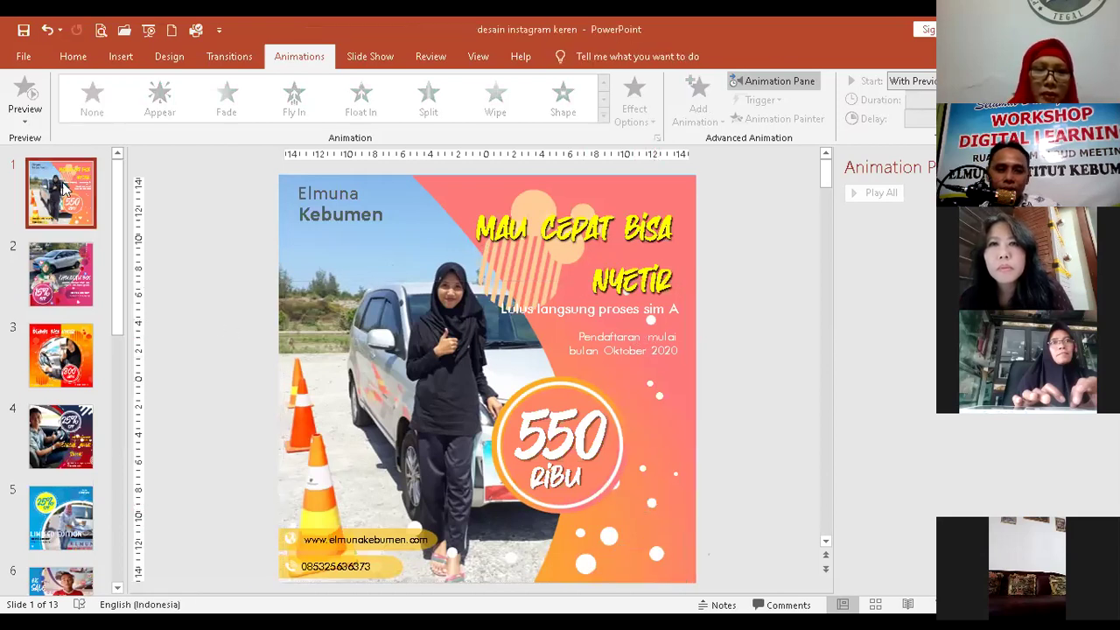
Open the Save As dialog and set the file type to JPEG File Interchange Format
left_click(23, 58)
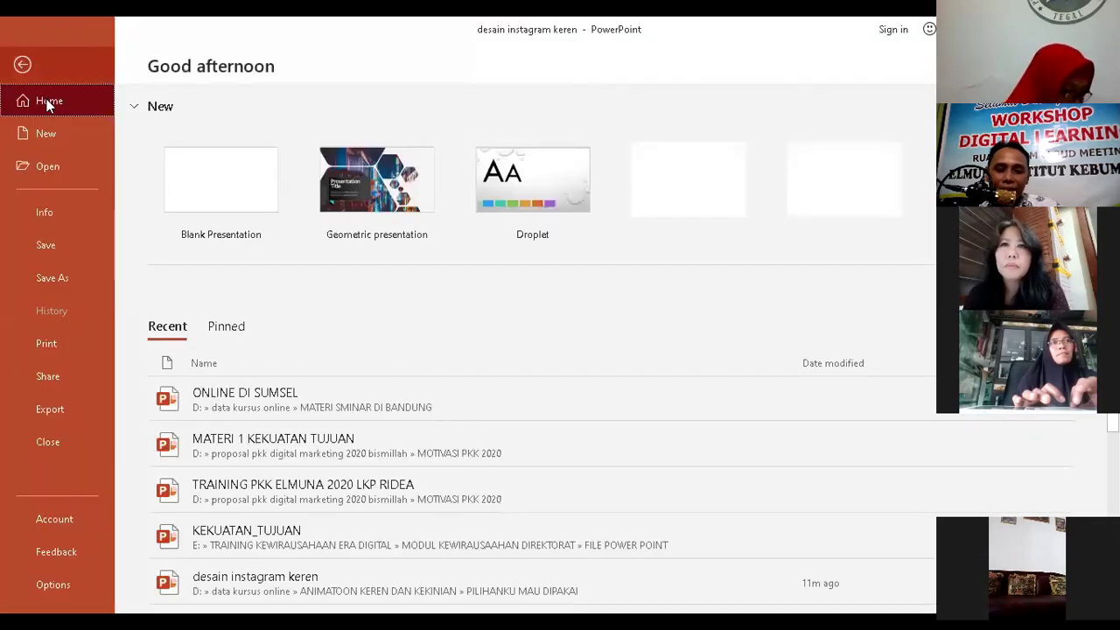
left_click(74, 276)
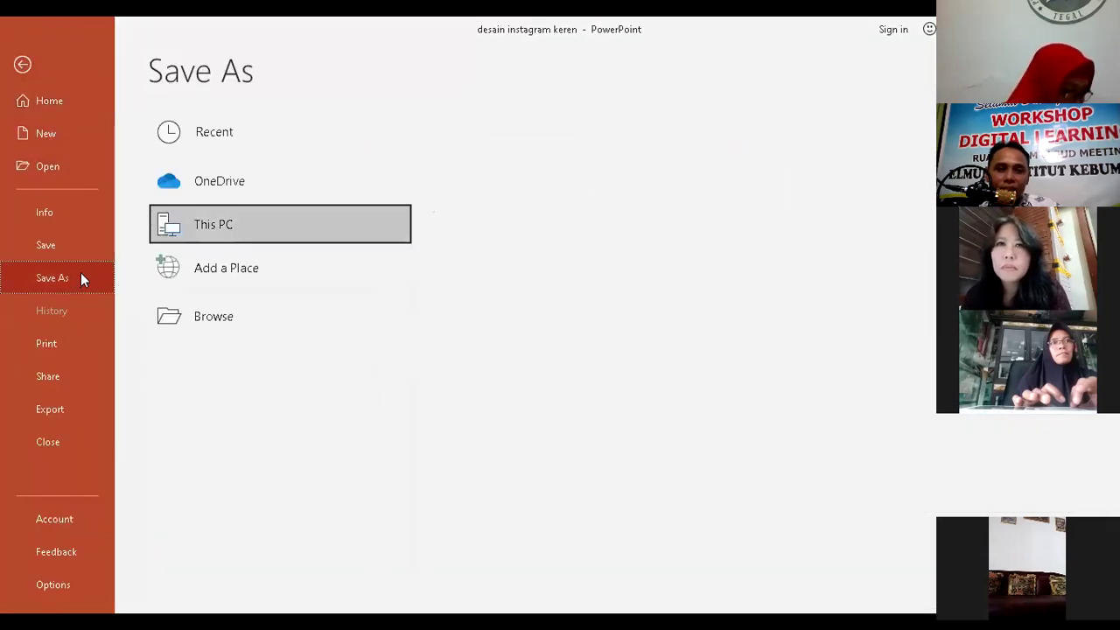
left_click(213, 306)
left_click(195, 385)
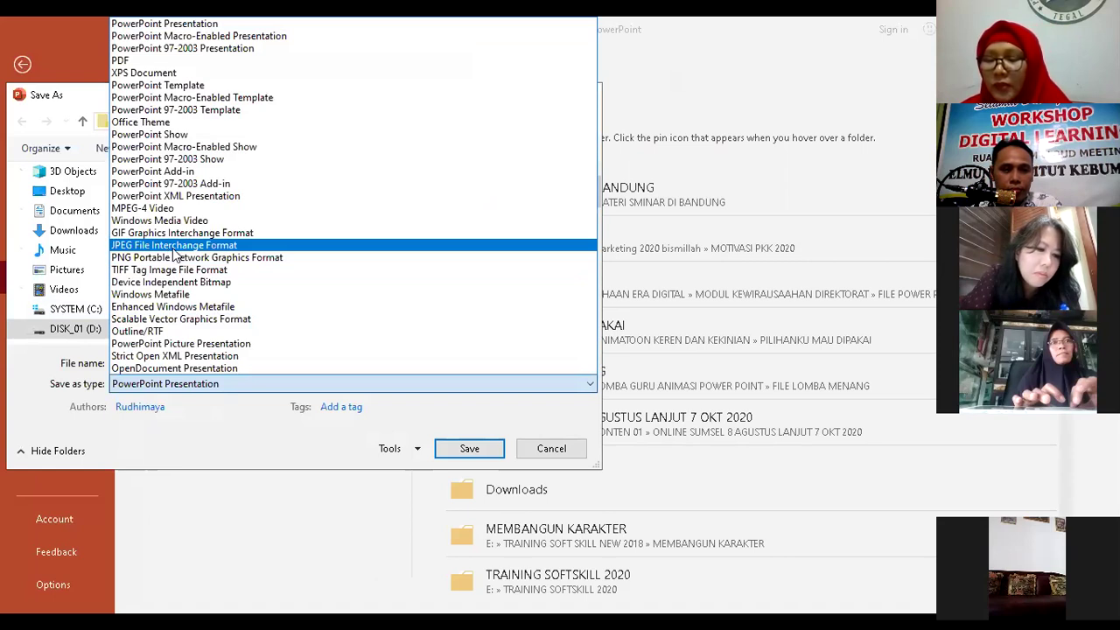
left_click(173, 249)
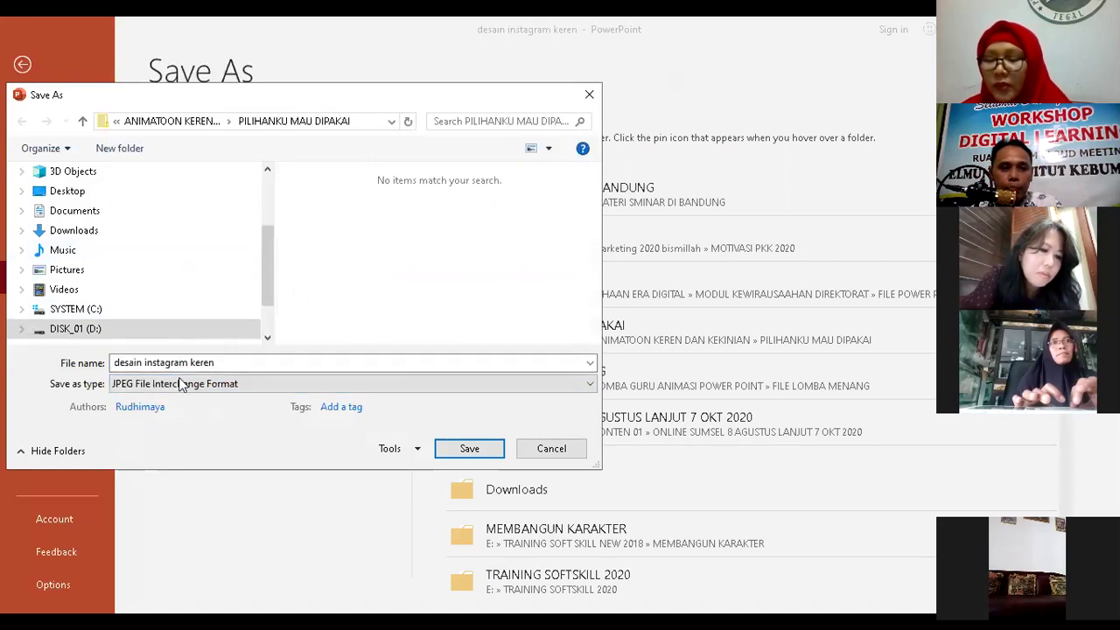
Save 'desain instagram keren' to Pictures, exporting just the current slide
left_click(86, 276)
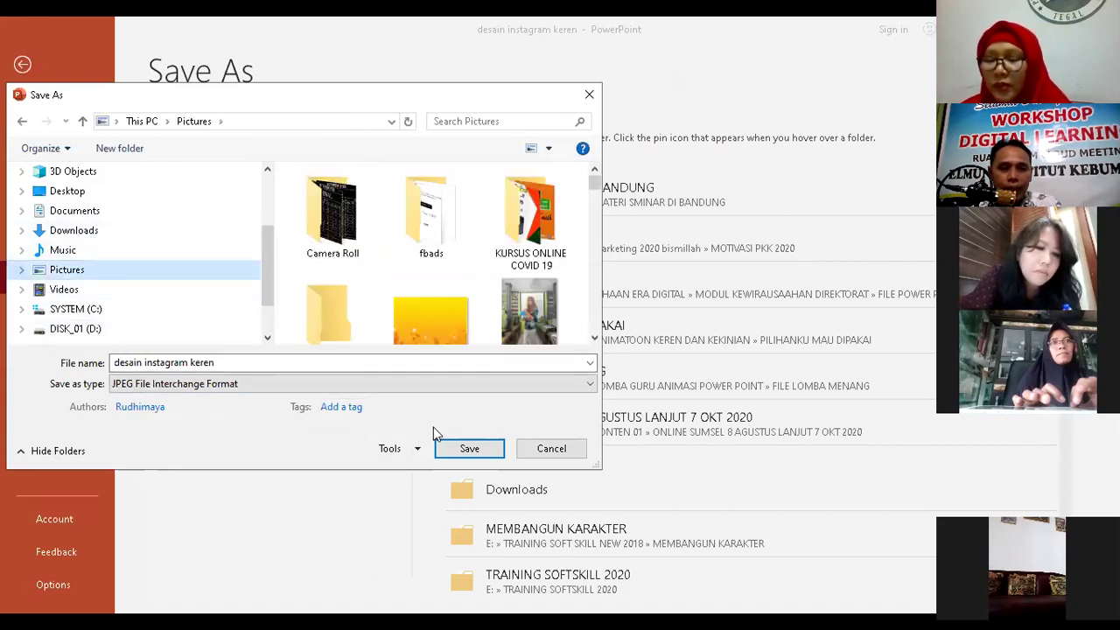
left_click(457, 447)
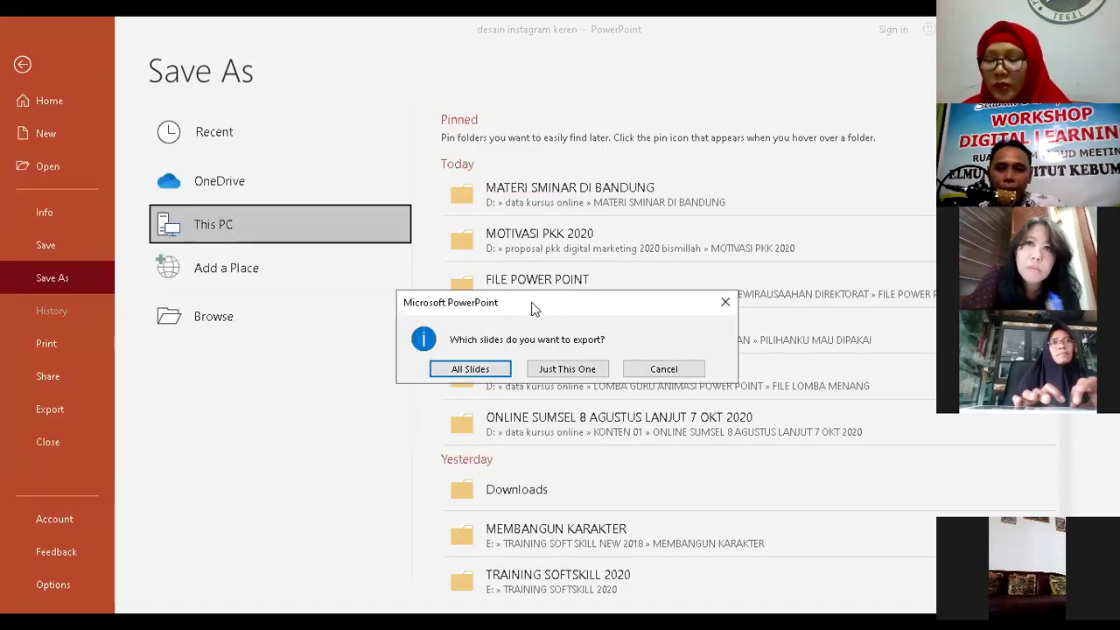
left_click_drag(533, 308, 374, 340)
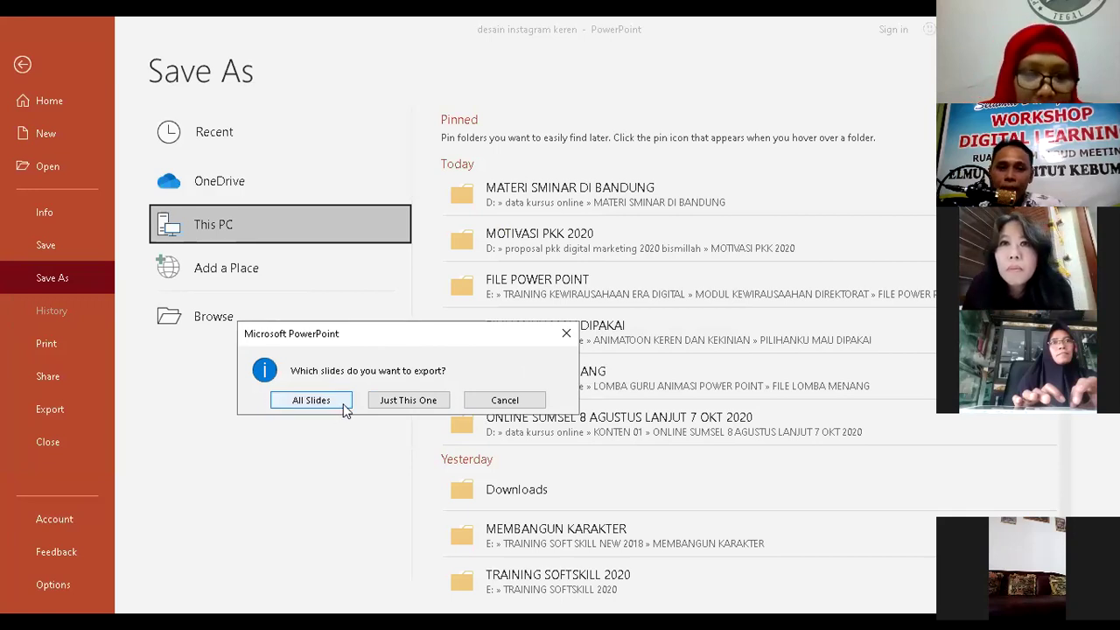
left_click(409, 401)
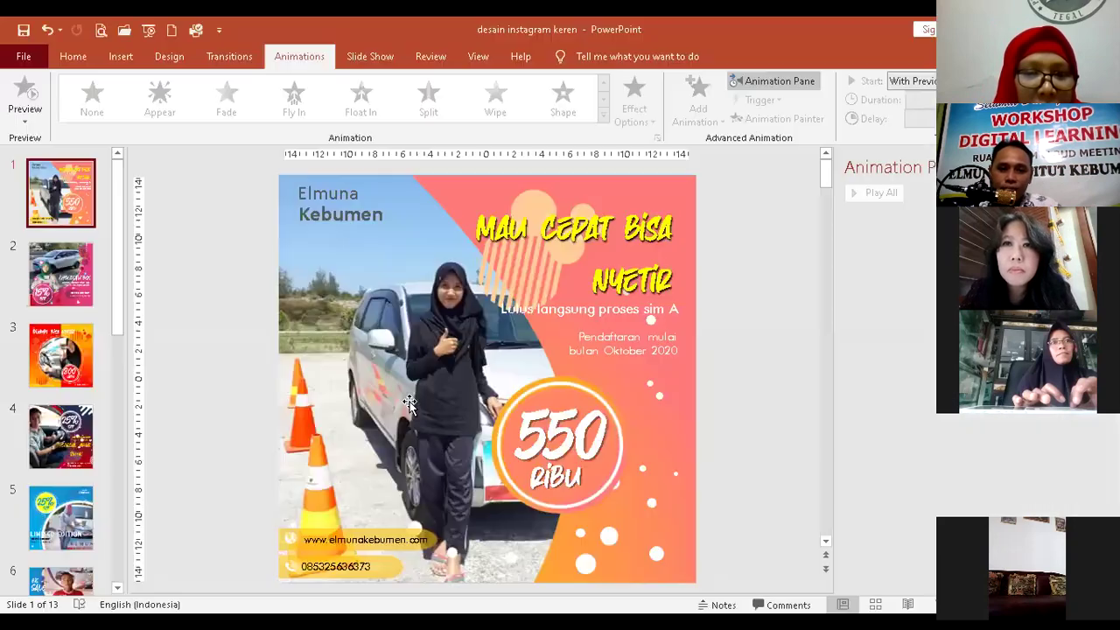